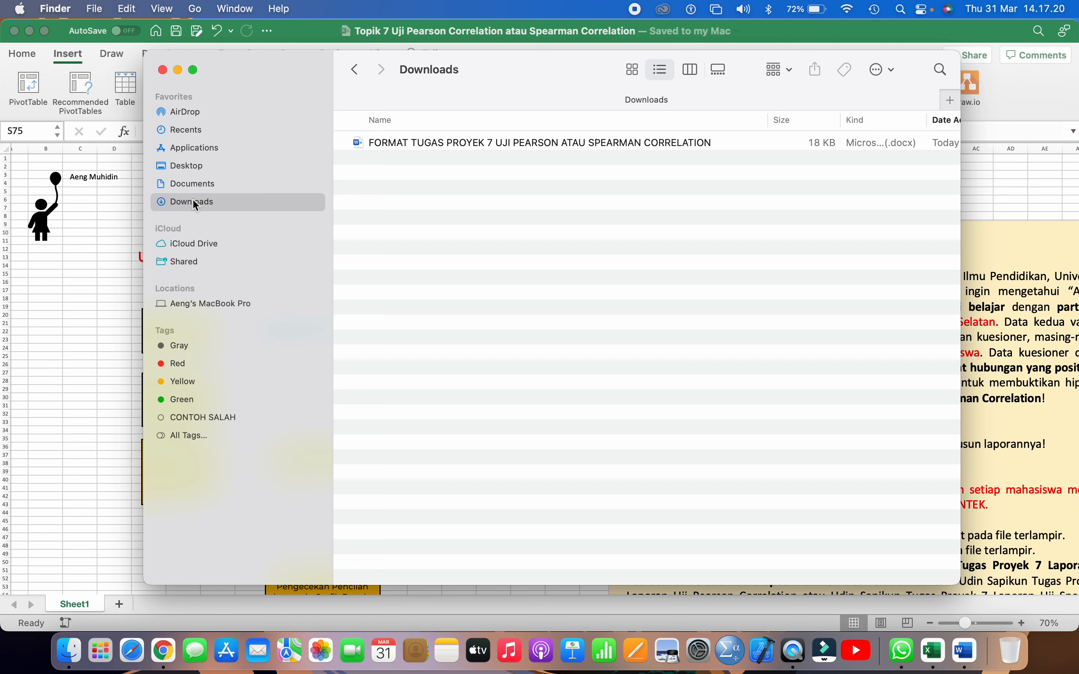
# Copy the FORMAT TUGAS PROYEK 7 UJI PEARSON ATAU SPEARMAN CORRELATION document from the Downloads folder
pyautogui.click(418, 143)
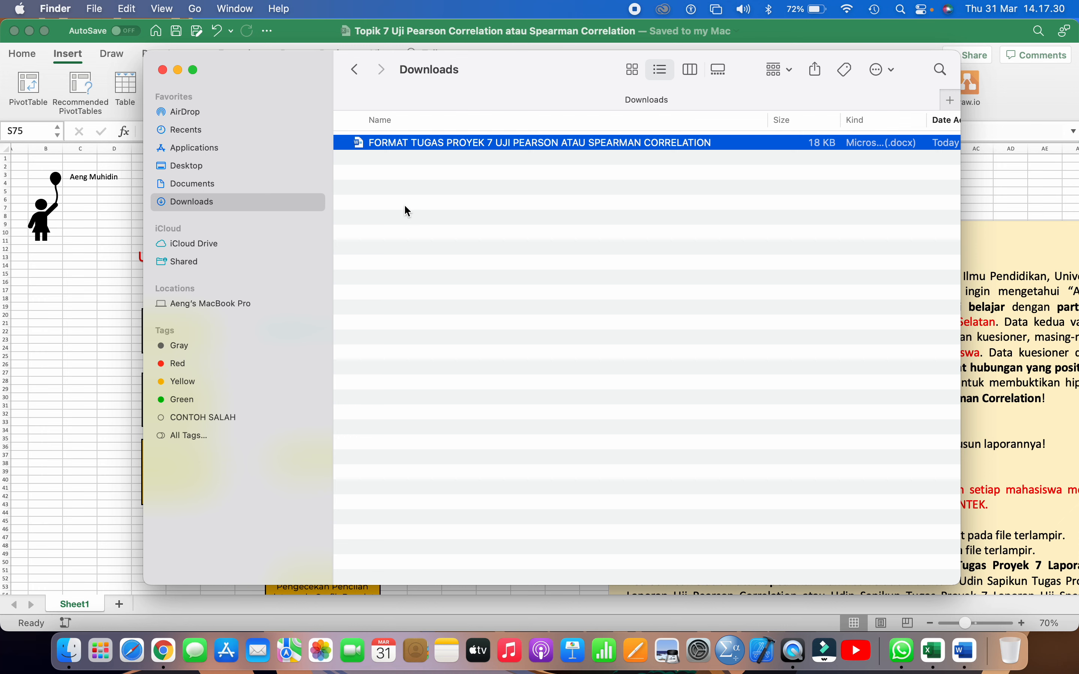
pyautogui.click(404, 204)
pyautogui.click(406, 141)
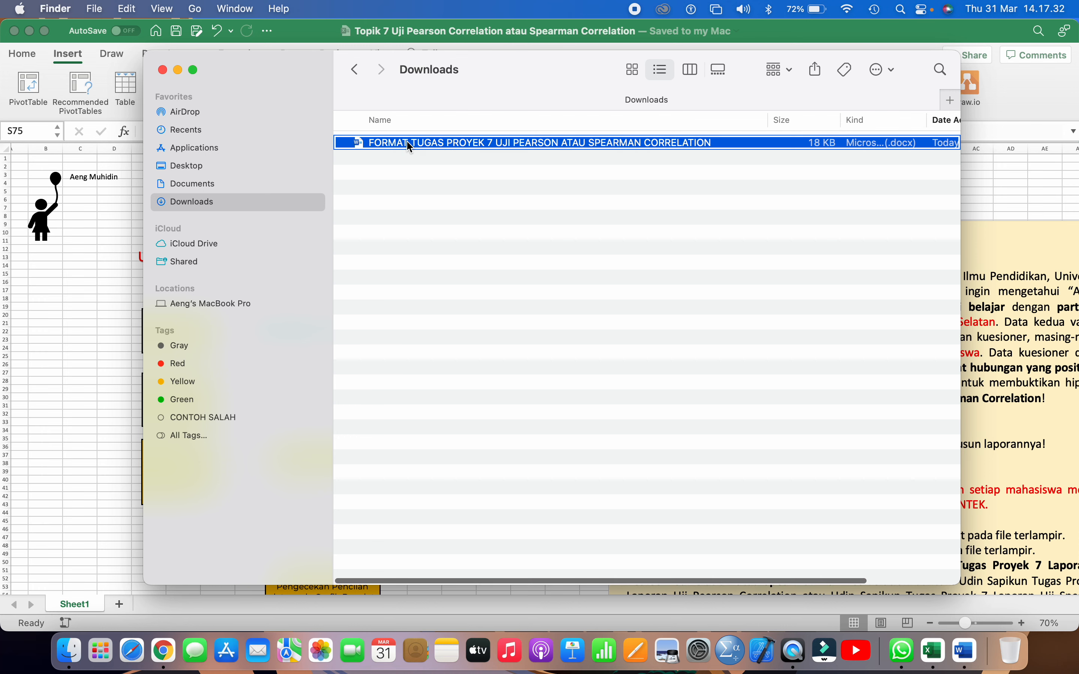
pyautogui.rightClick(410, 146)
pyautogui.click(427, 329)
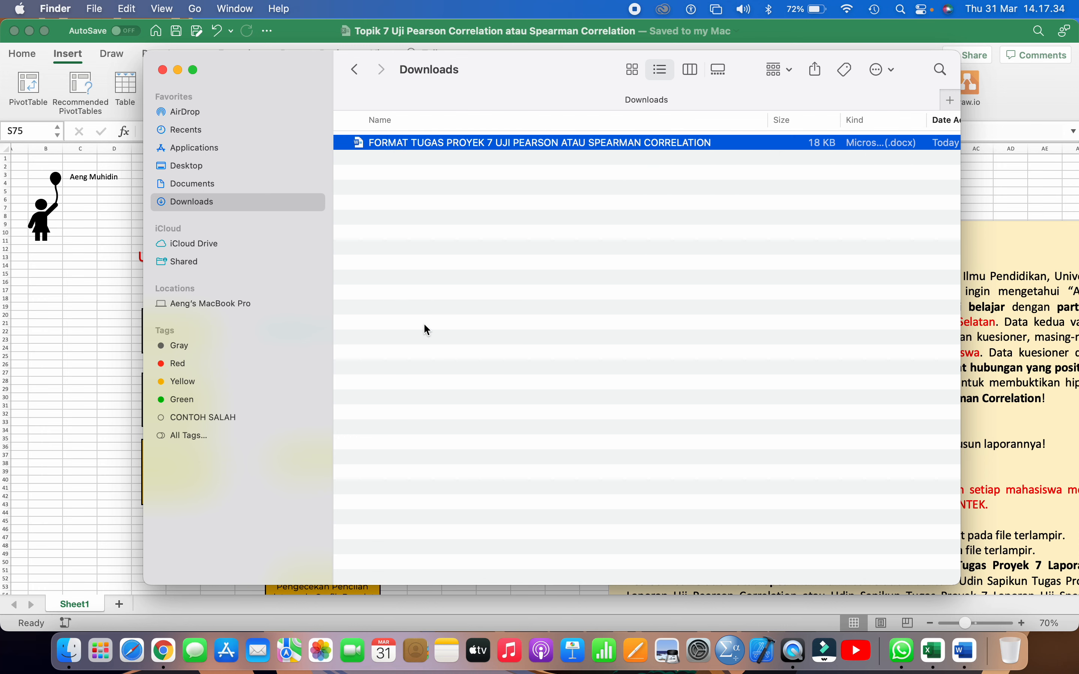
# Paste the copied document into Documents > STATISTIKA PENDIDIKAN MODUL 1 > Topik 7 Uji Pearson Correlation atau Spearman Correlation
pyautogui.click(196, 187)
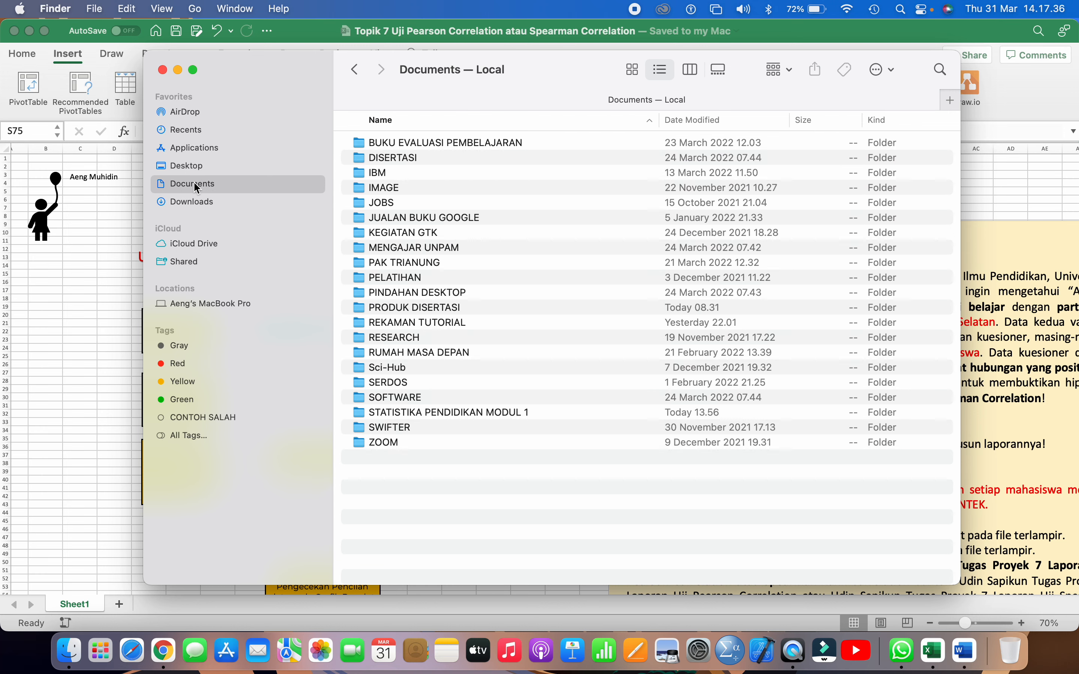
pyautogui.doubleClick(380, 414)
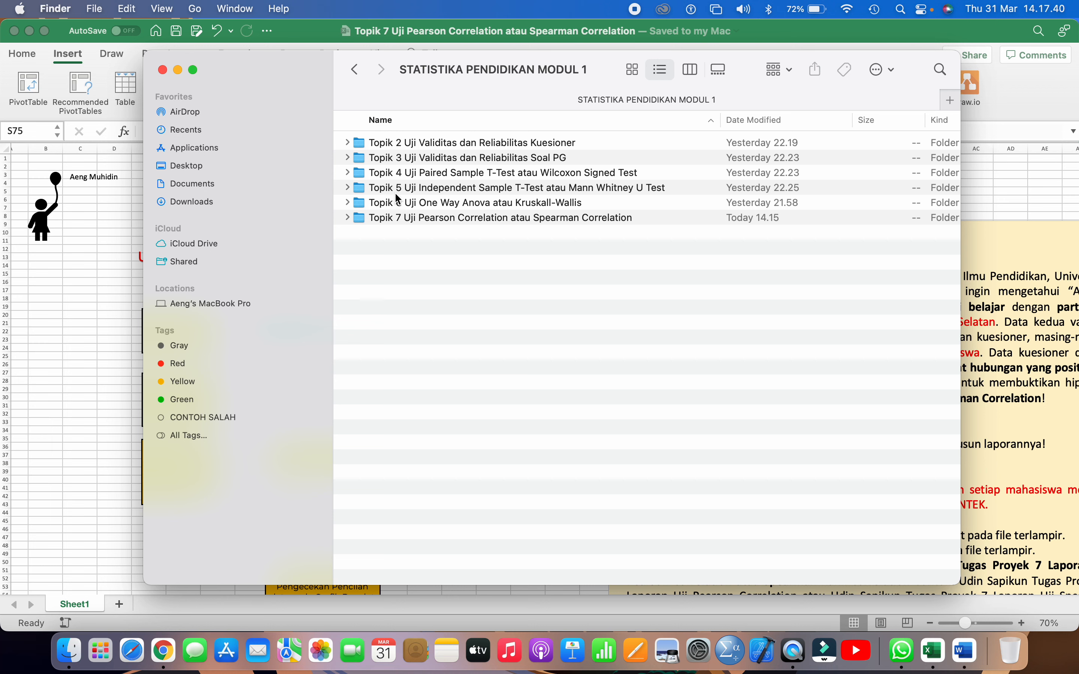
pyautogui.click(392, 218)
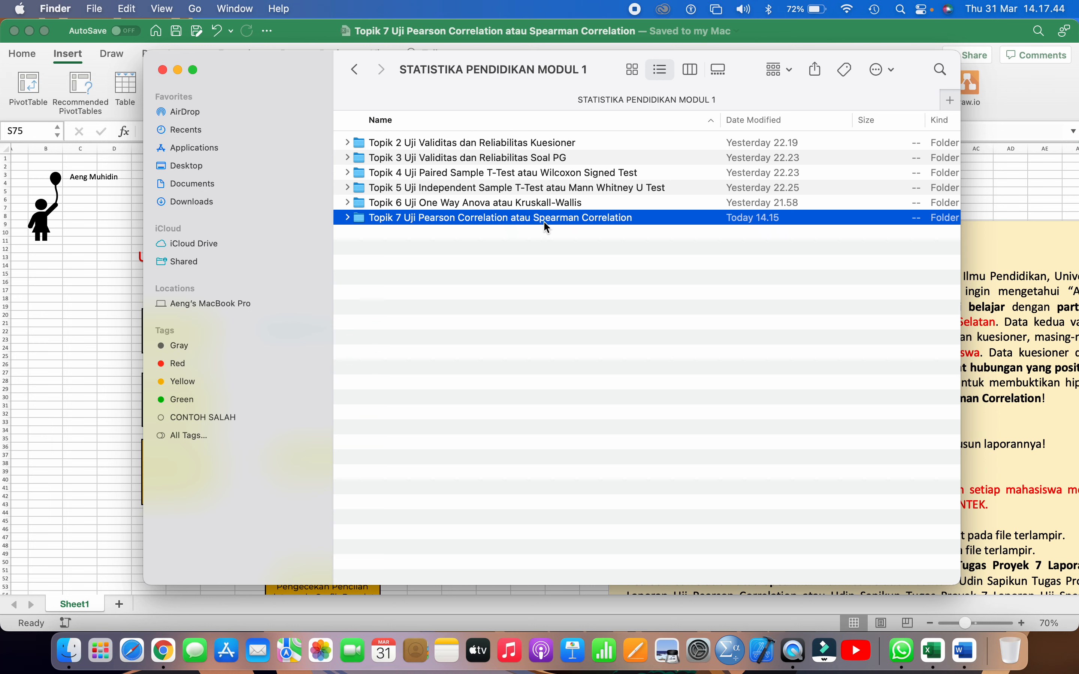
pyautogui.doubleClick(466, 222)
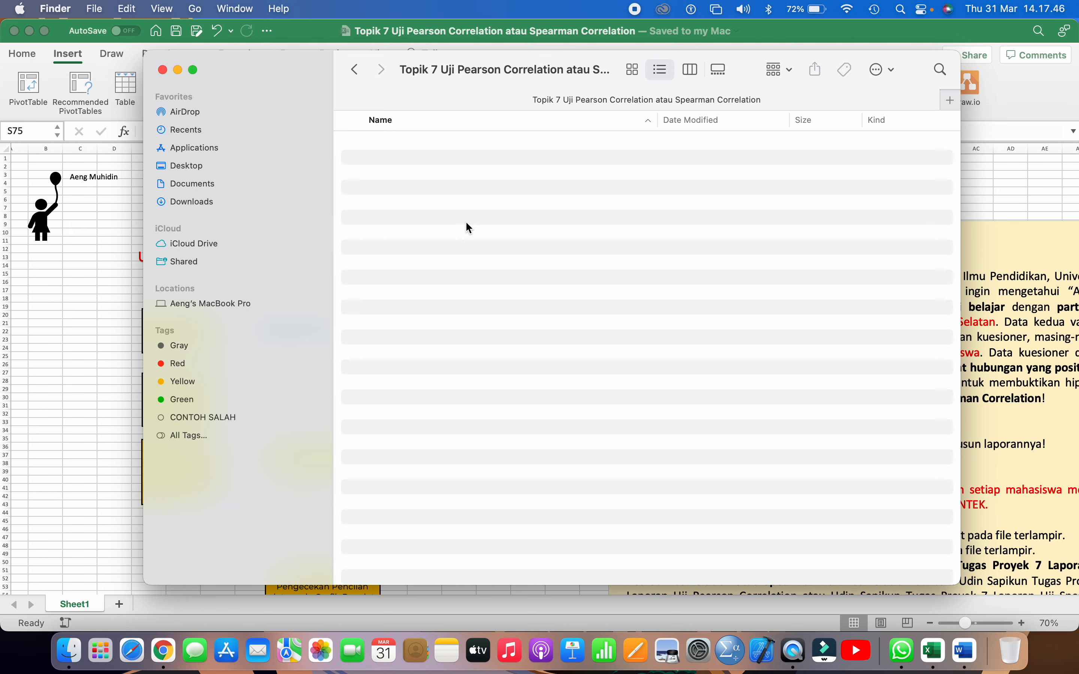
pyautogui.rightClick(466, 228)
pyautogui.click(481, 248)
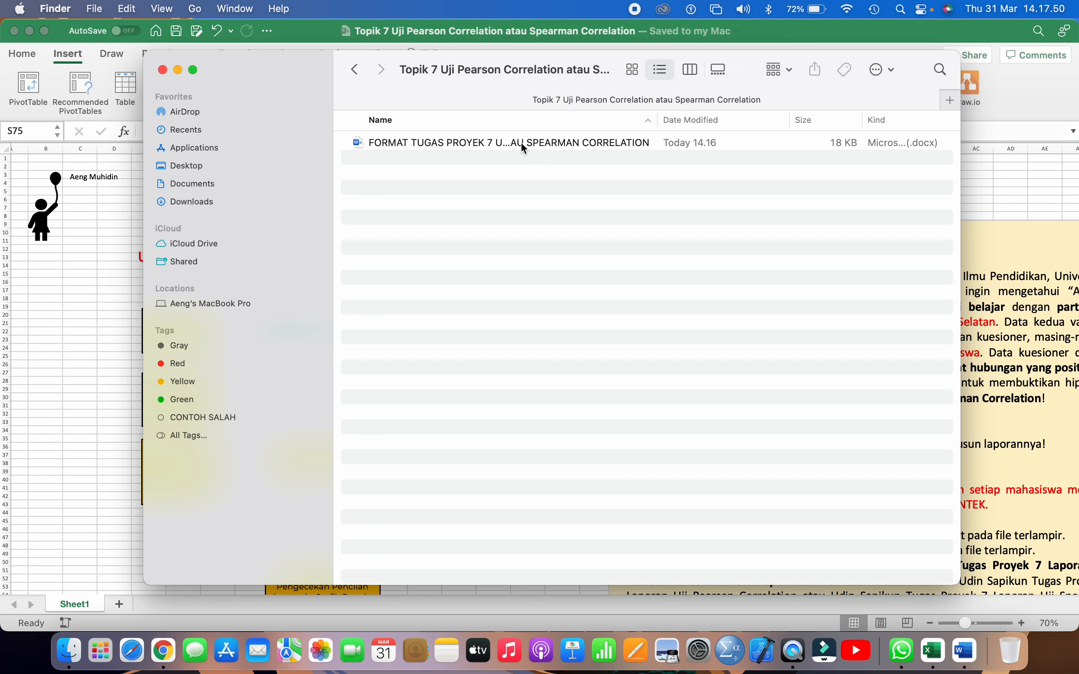
# Open the pasted FORMAT TUGAS PROYEK 7 document in Word and review its report outline from Kasus to Uji Hipotesis
pyautogui.doubleClick(520, 142)
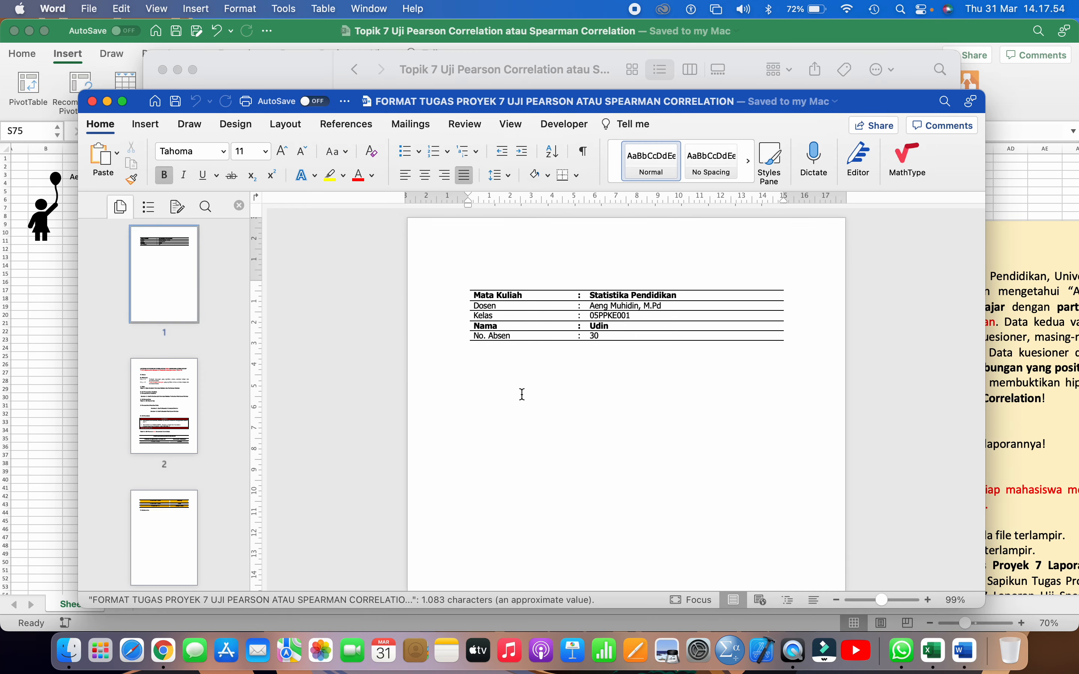
pyautogui.scroll(-10, 520, 392)
pyautogui.scroll(-8, 522, 394)
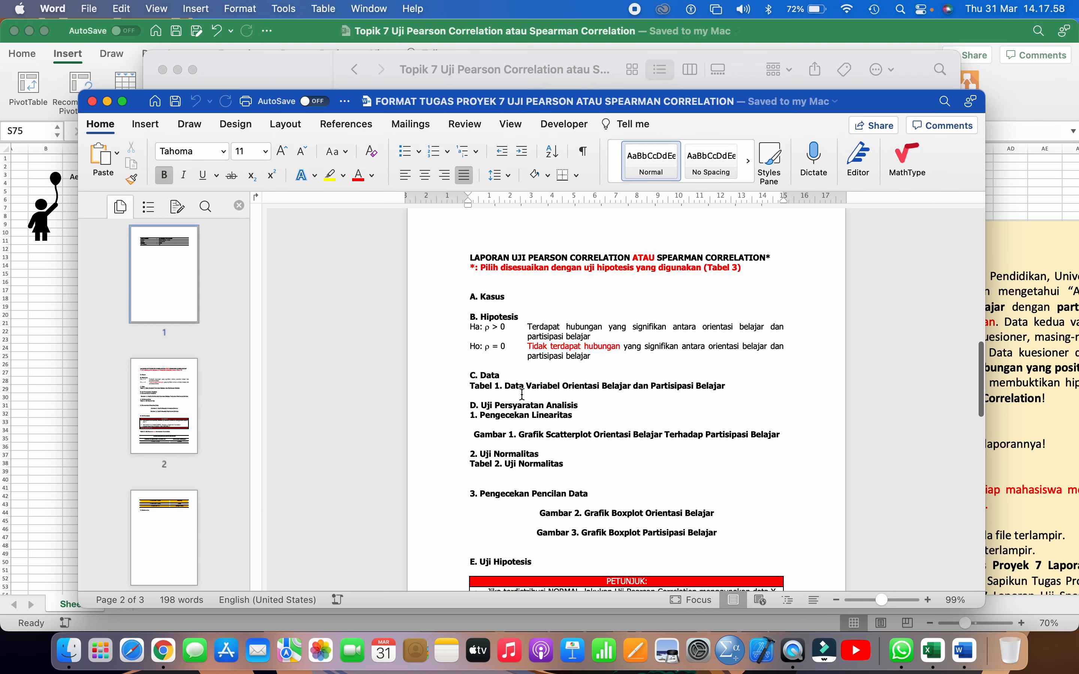
pyautogui.scroll(-1, 522, 394)
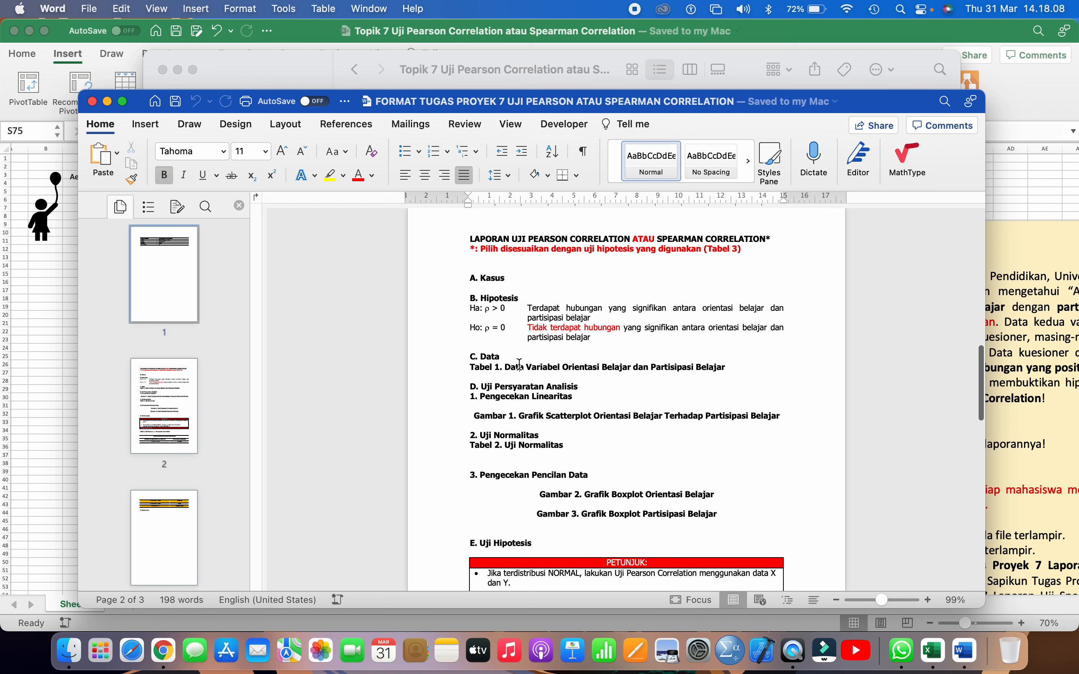
pyautogui.scroll(-5, 521, 394)
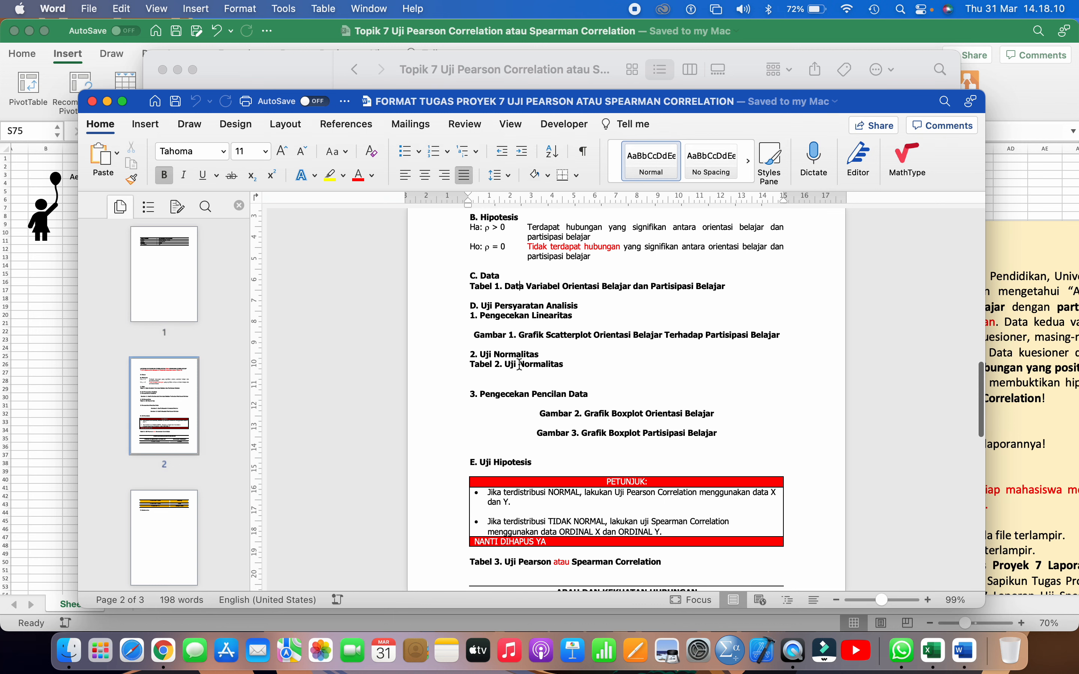
pyautogui.scroll(2, 520, 365)
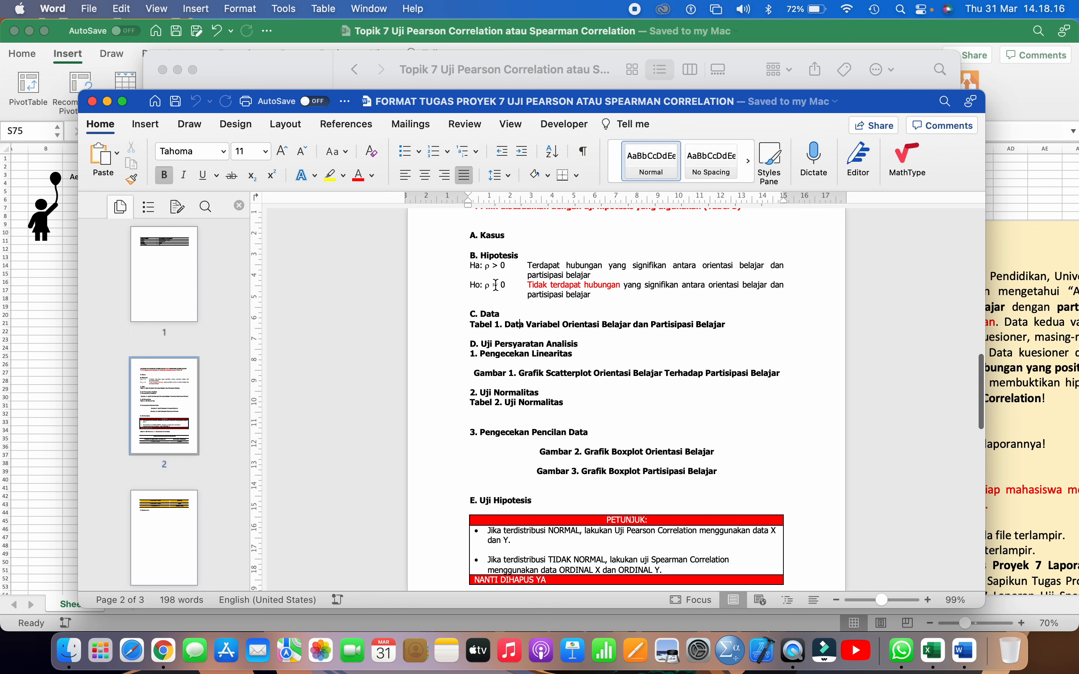
pyautogui.click(494, 249)
# Switch to the Excel workbook and copy the Kasus Penelitian paragraph from the Tugas Proyek 7 text box
pyautogui.click(1025, 317)
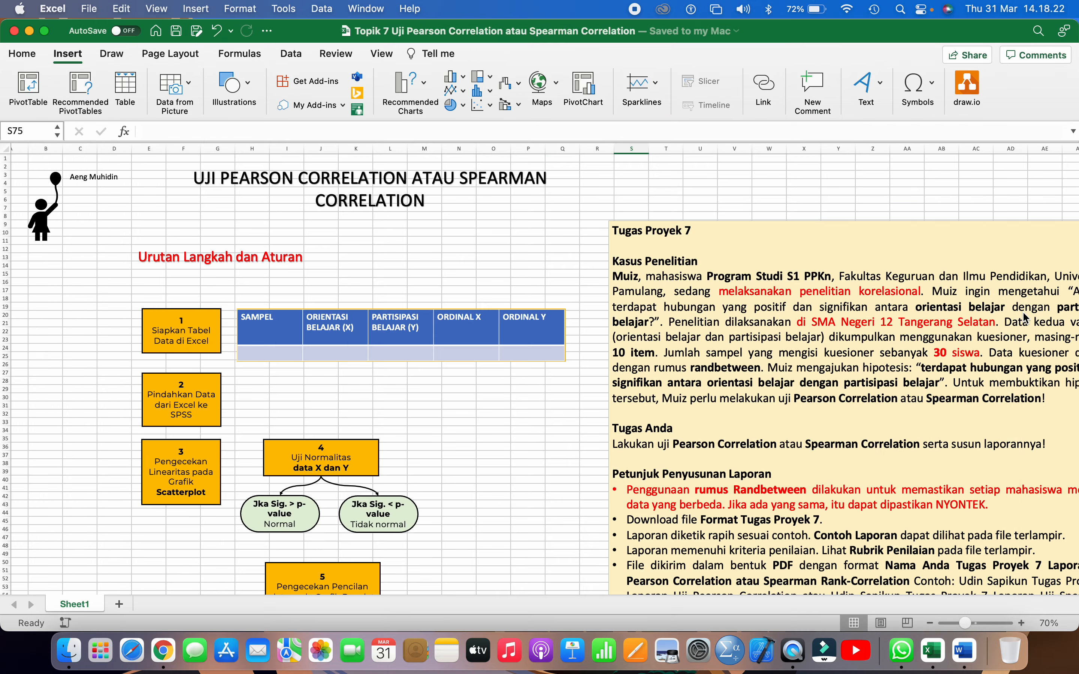
pyautogui.hscroll(10, 1022, 312)
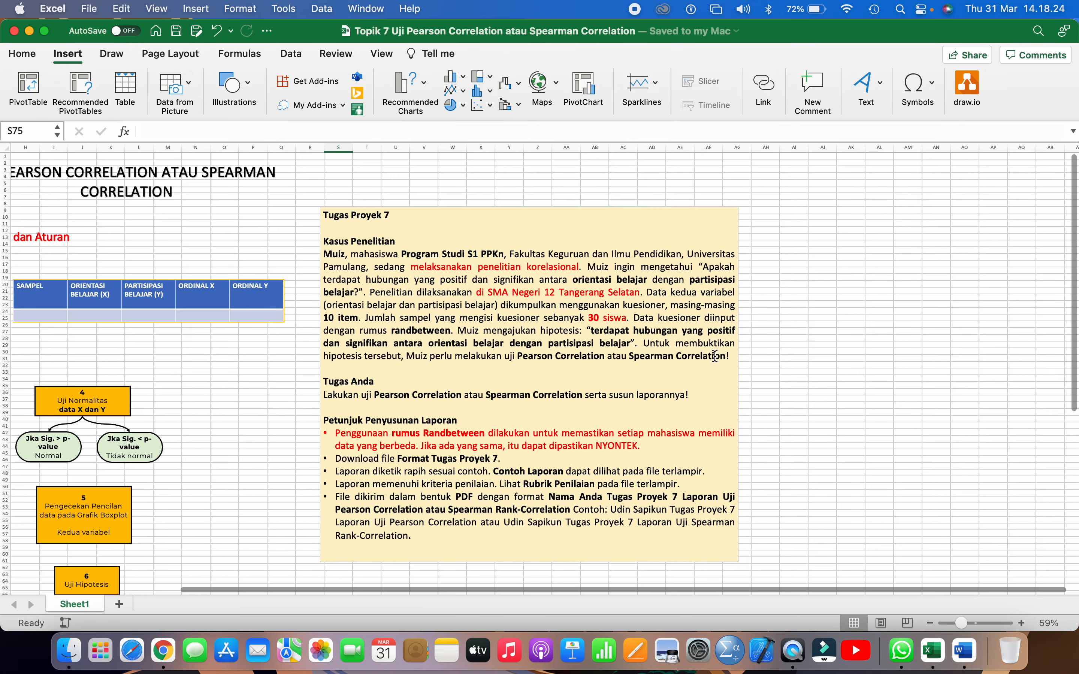
pyautogui.click(729, 357)
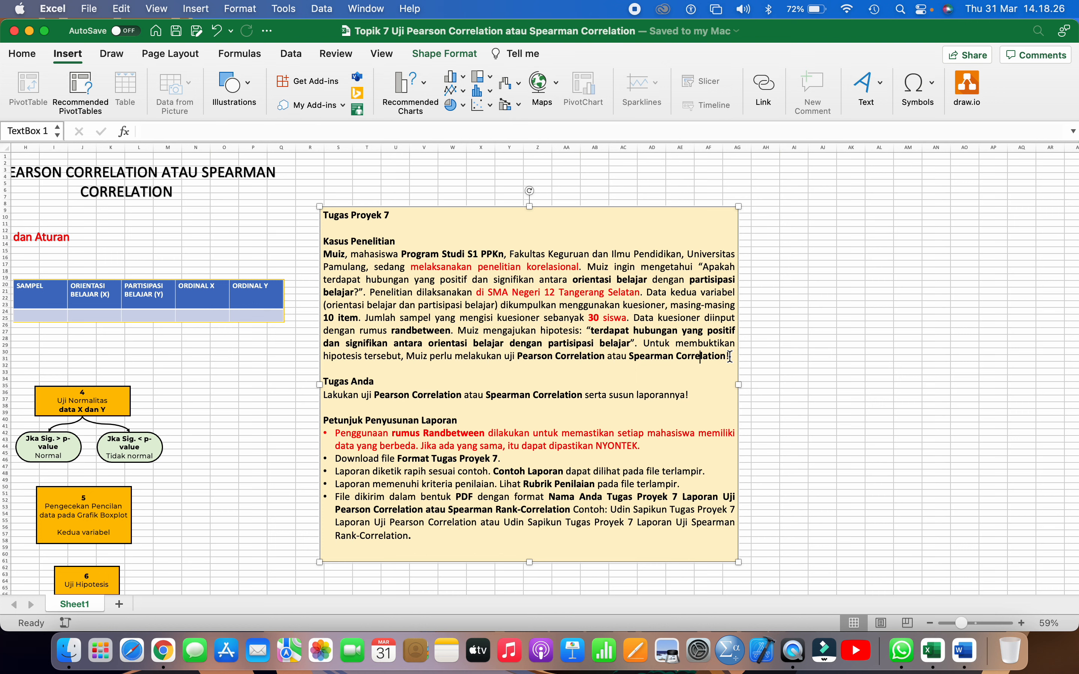
pyautogui.moveTo(729, 357); pyautogui.dragTo(357, 262)
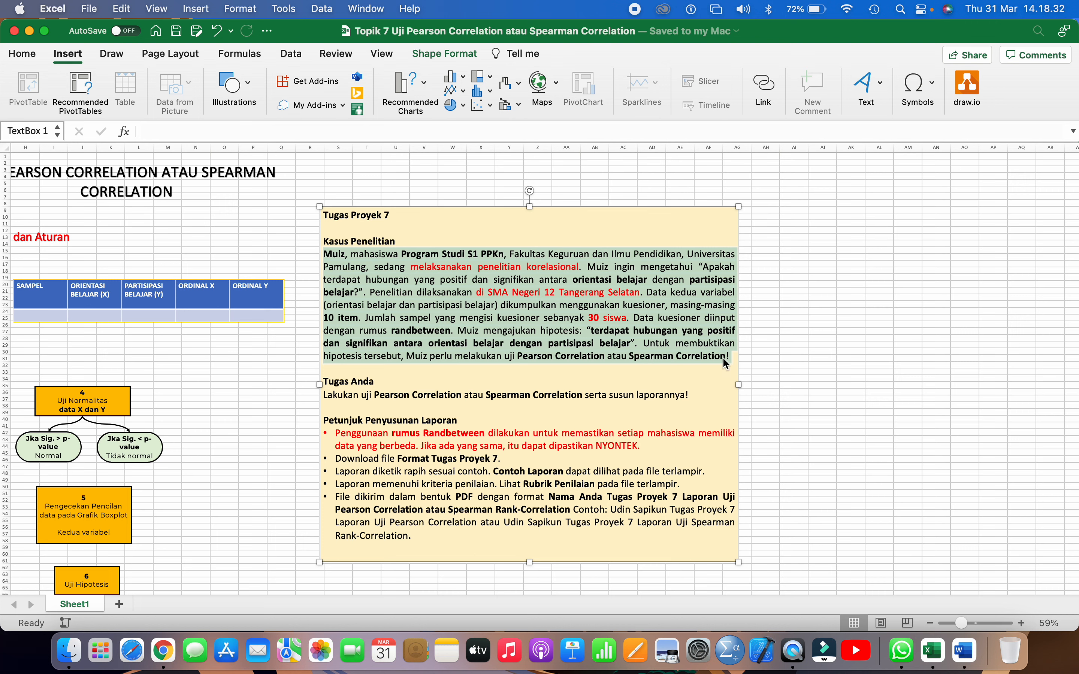
pyautogui.rightClick(429, 285)
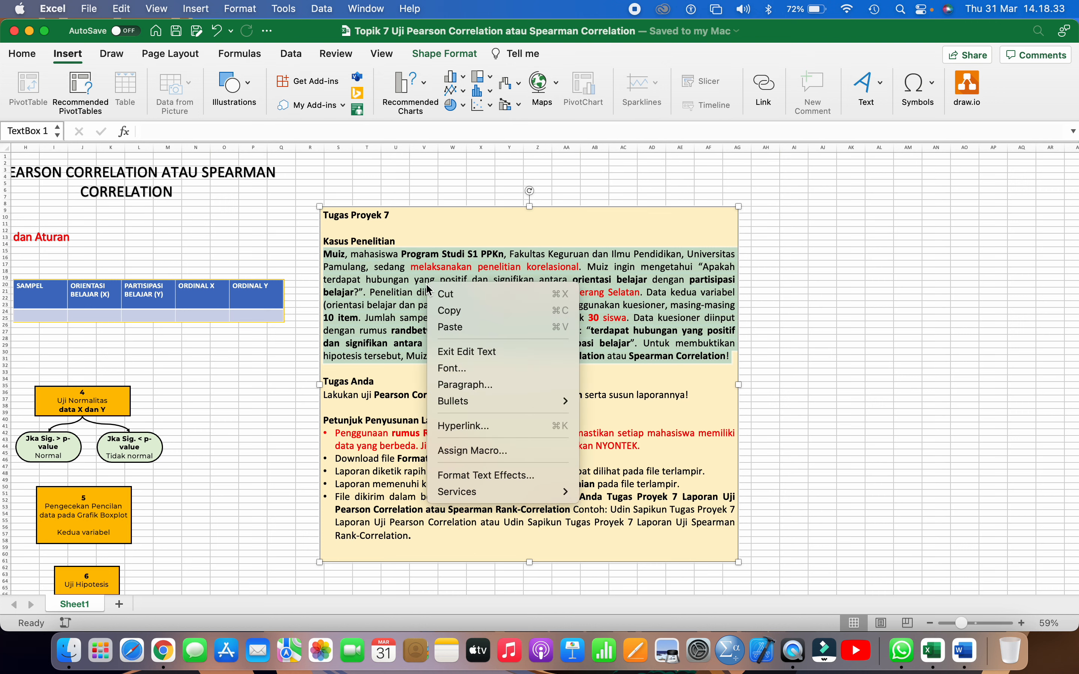
pyautogui.click(445, 309)
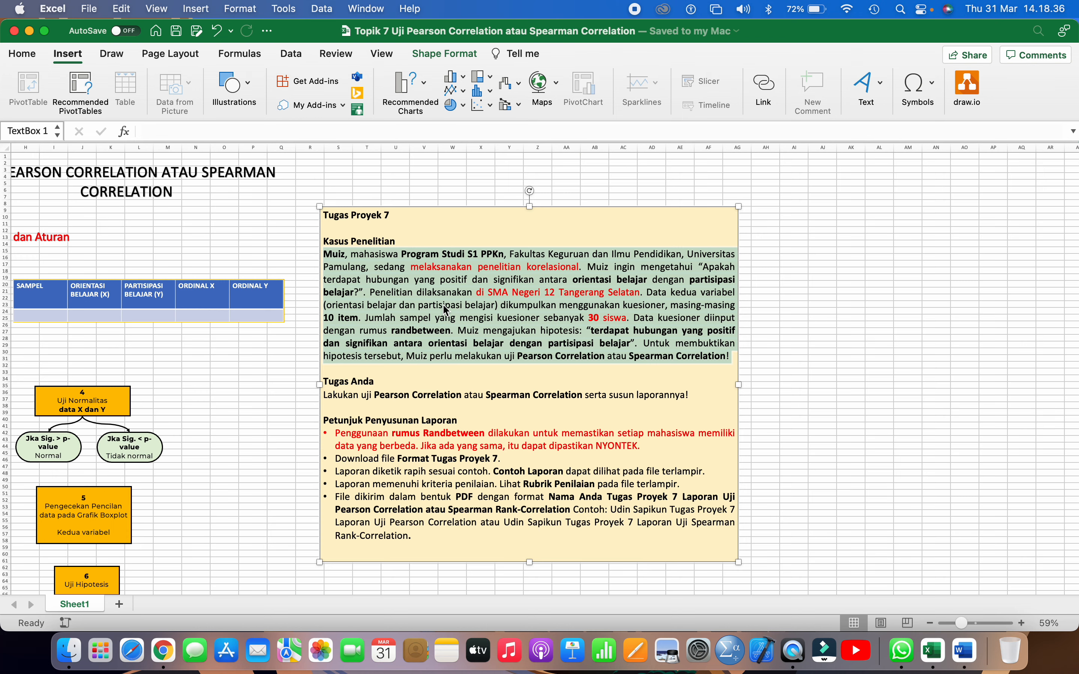
# Switch back to the Word report and paste the case paragraph on the empty line under "A. Kasus"
pyautogui.click(964, 651)
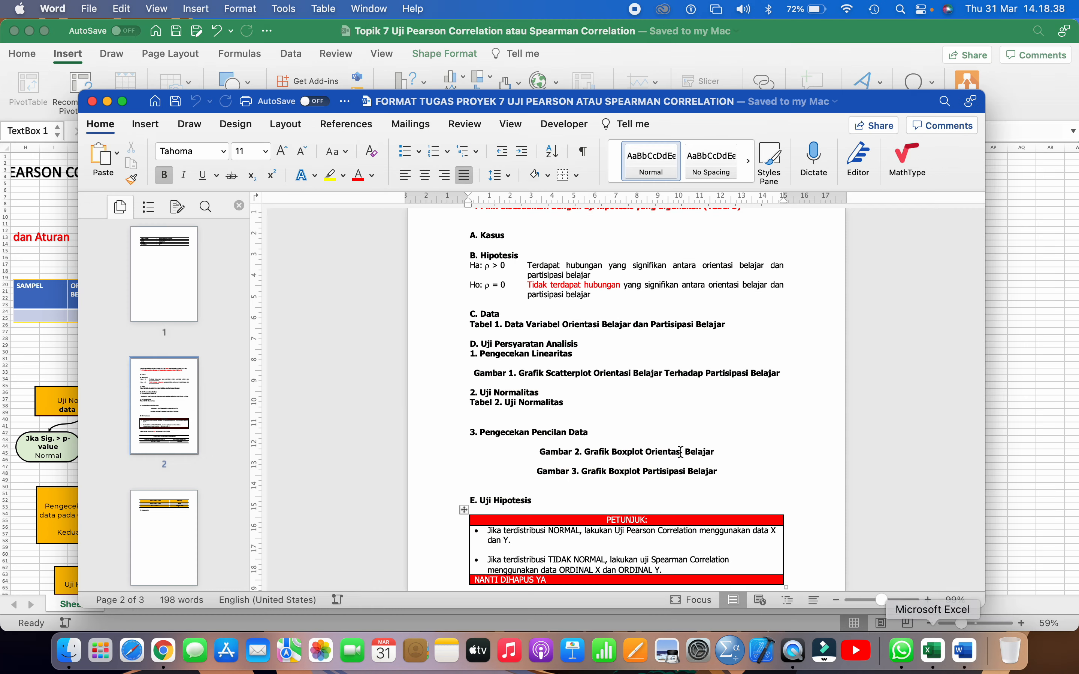
pyautogui.scroll(2, 556, 265)
pyautogui.click(494, 290)
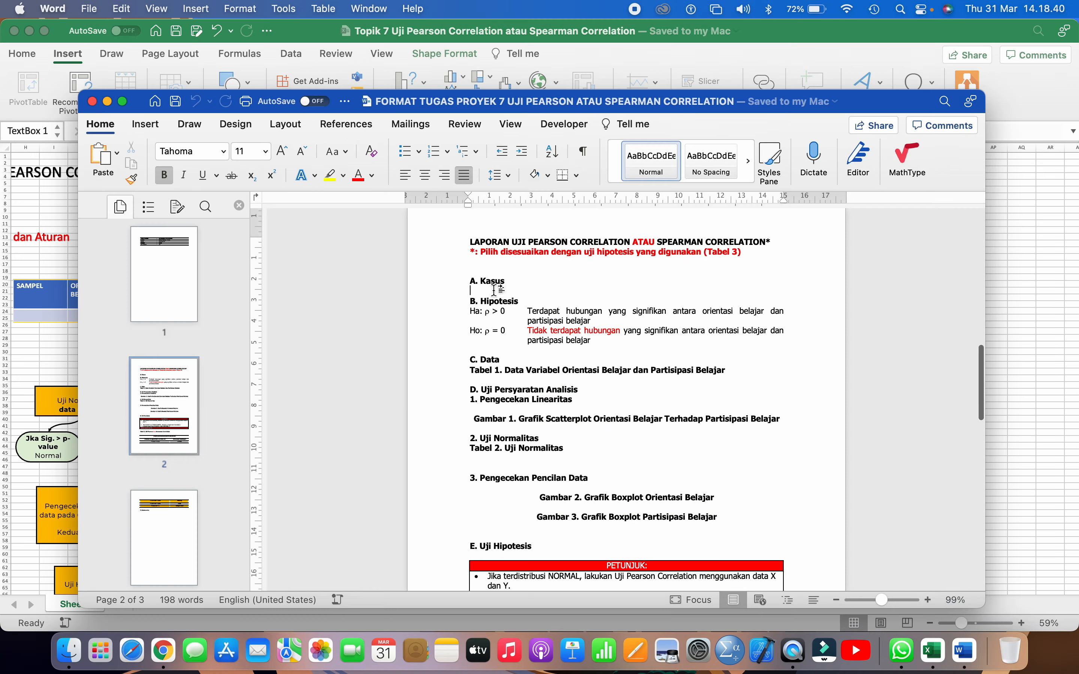
pyautogui.press('super+v')
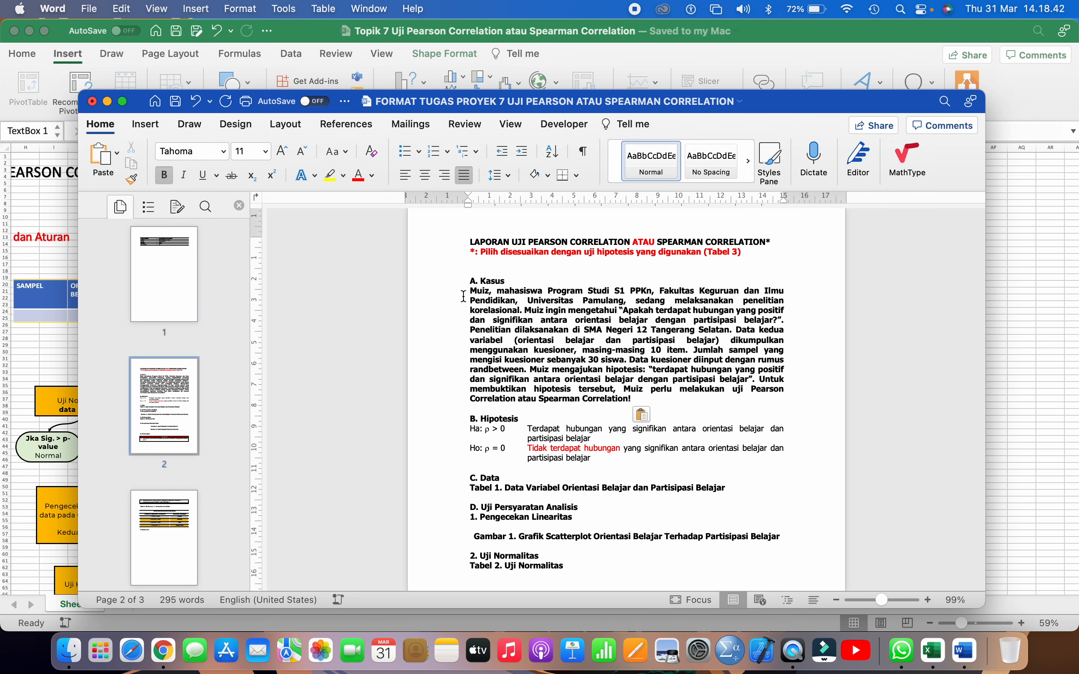
# Remove the bold formatting from the whole pasted paragraph under "A. Kasus"
pyautogui.moveTo(459, 295); pyautogui.dragTo(457, 403)
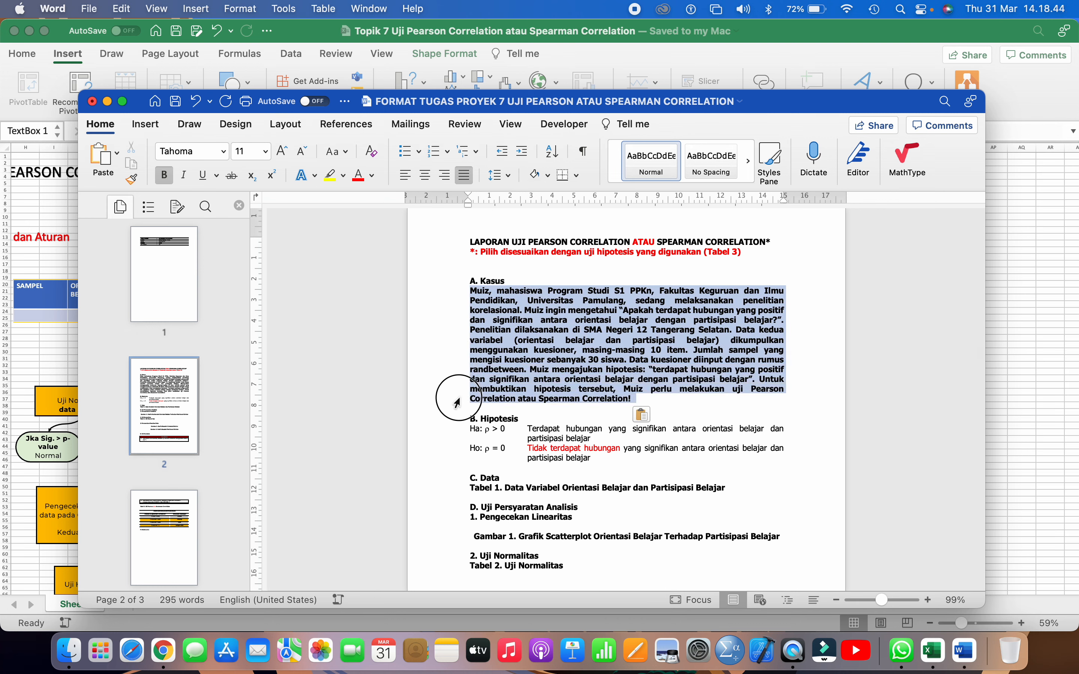
pyautogui.click(165, 177)
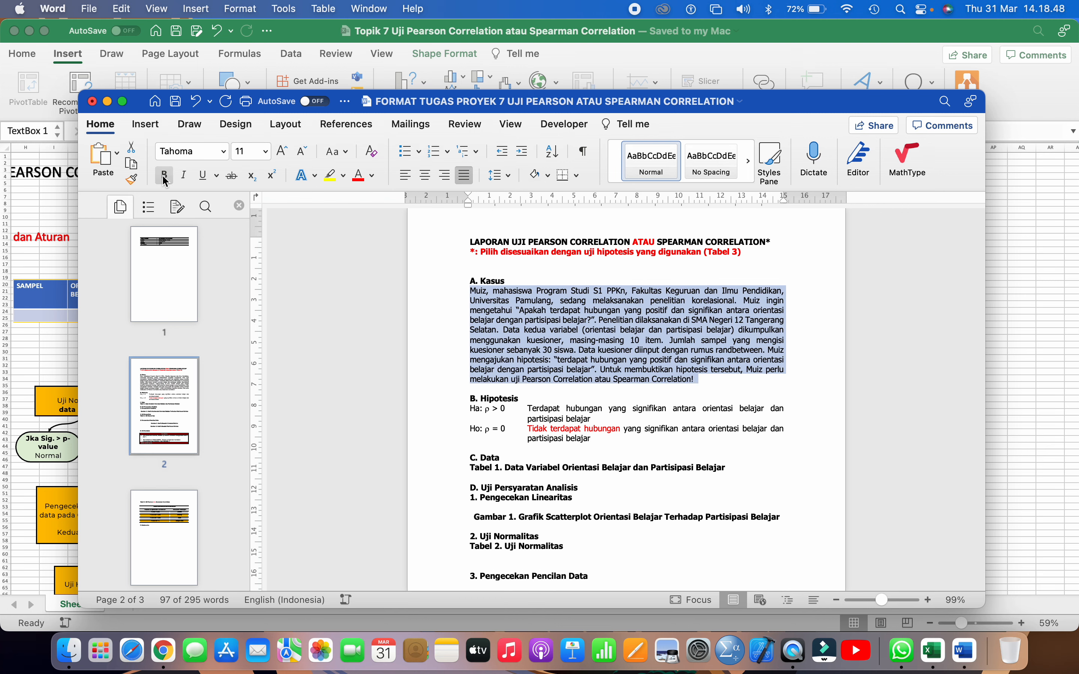
pyautogui.click(464, 294)
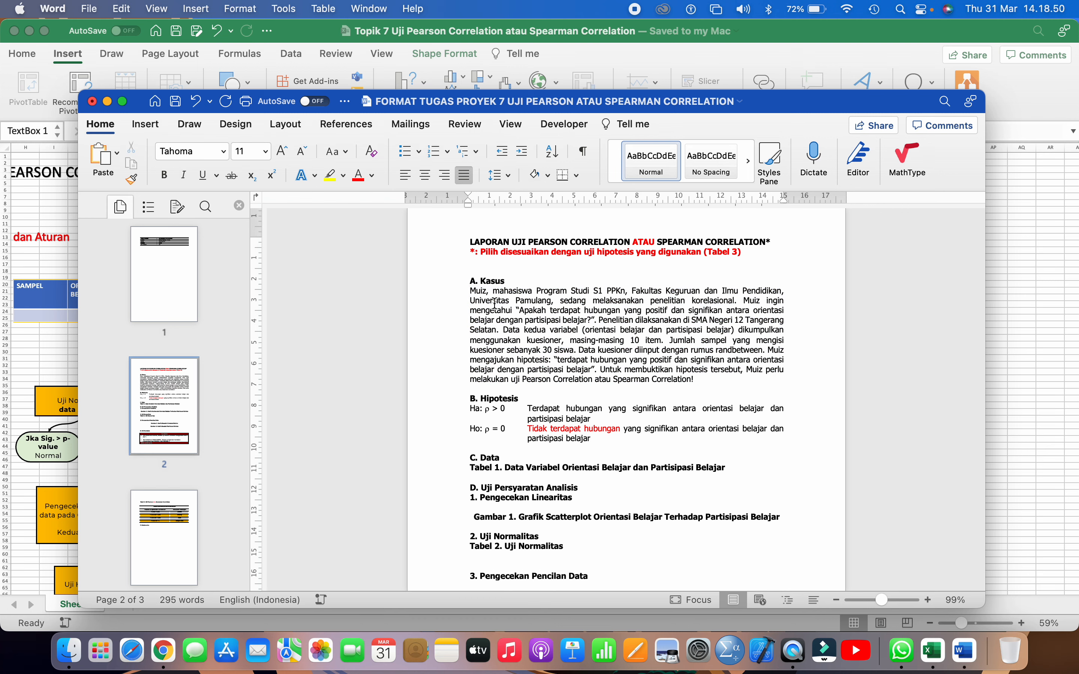
pyautogui.moveTo(464, 295); pyautogui.dragTo(495, 340)
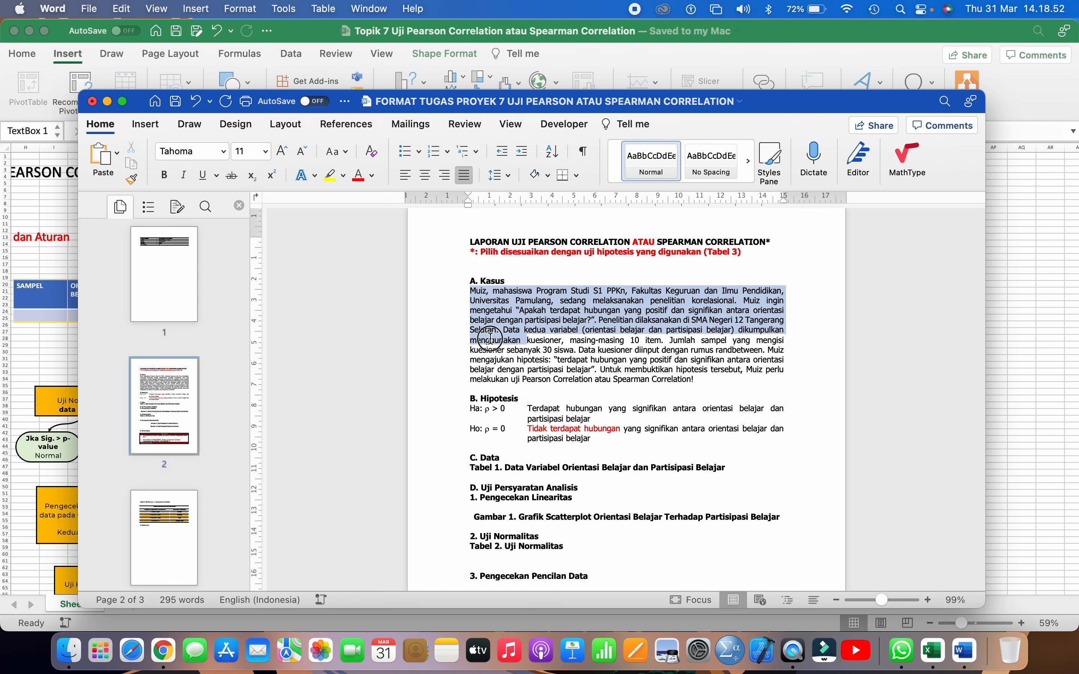
pyautogui.click(755, 315)
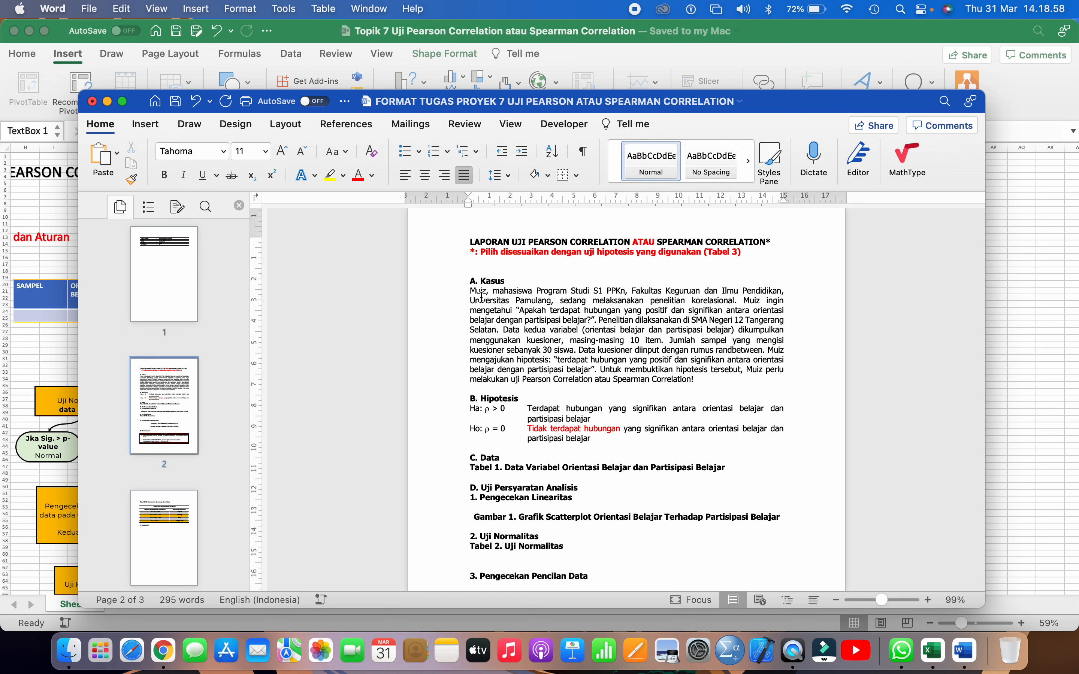
pyautogui.moveTo(470, 291); pyautogui.dragTo(495, 373)
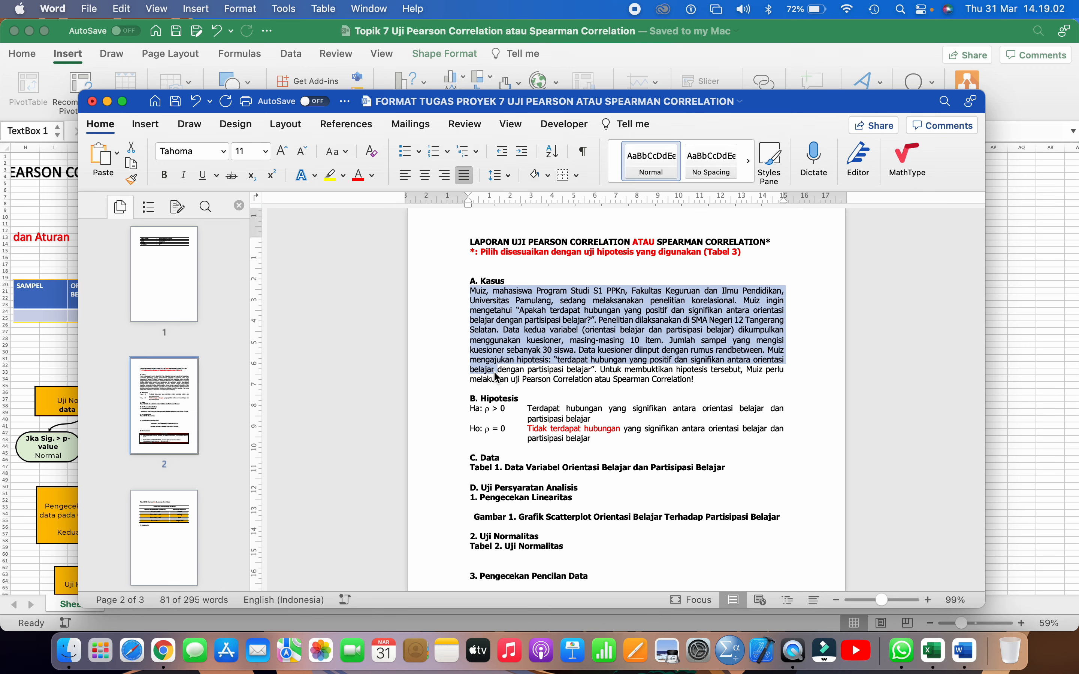
# Switch to the Excel workbook and examine the Urutan Langkah dan Aturan flowchart, from preparing the data table to the hypothesis test
pyautogui.click(53, 321)
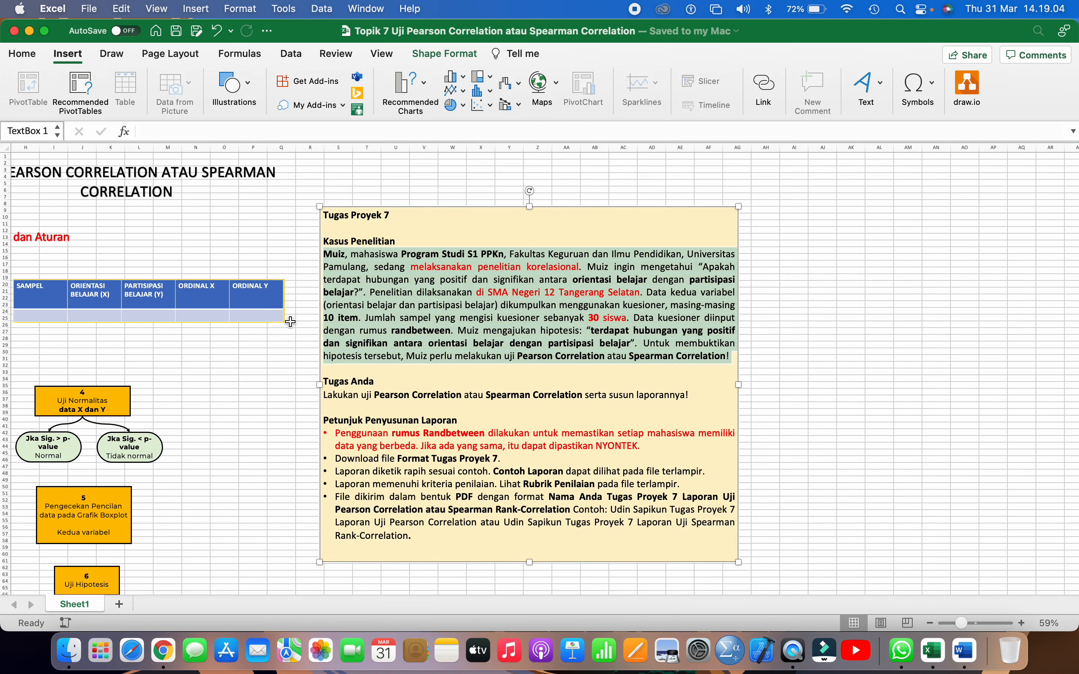
pyautogui.hscroll(-5, 290, 322)
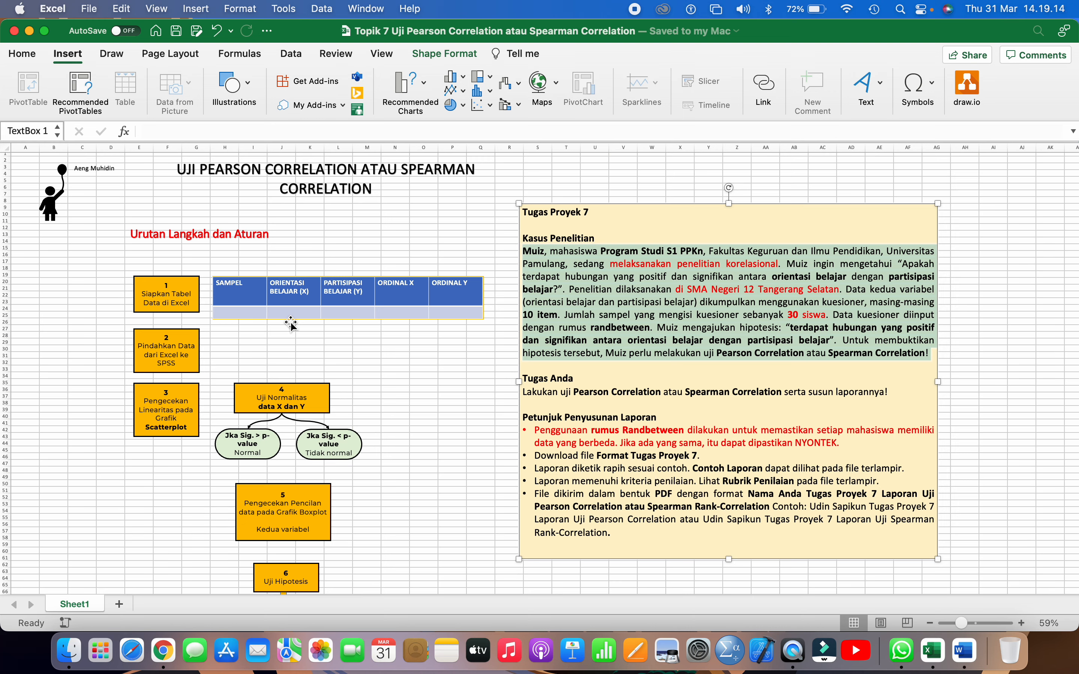
pyautogui.scroll(-1, 291, 325)
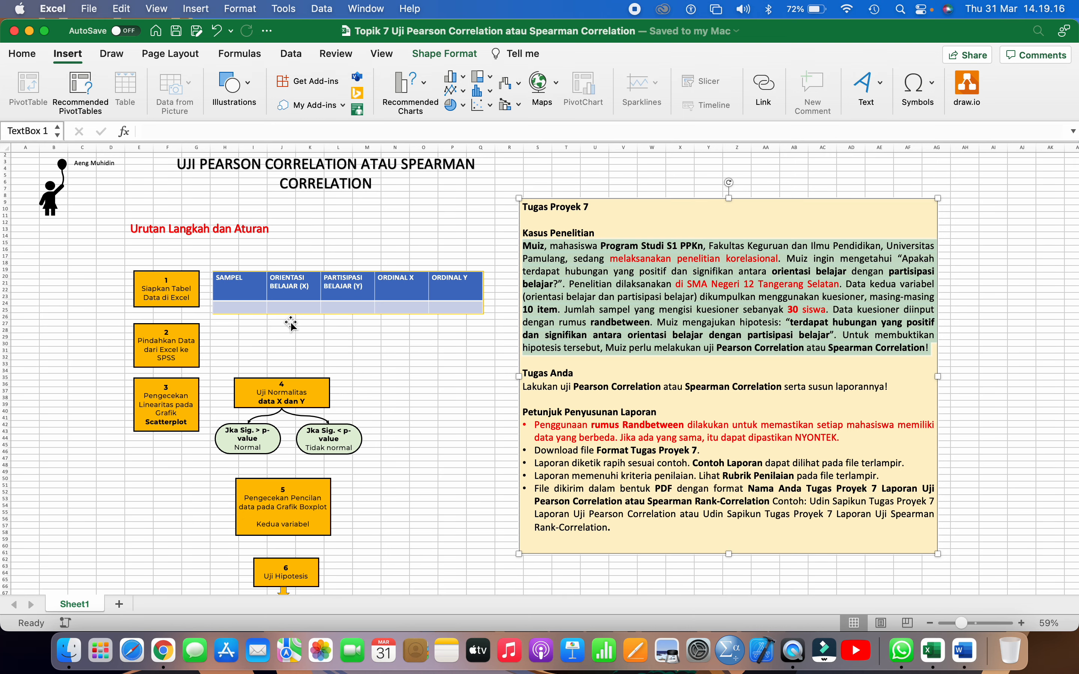
pyautogui.scroll(-4, 291, 325)
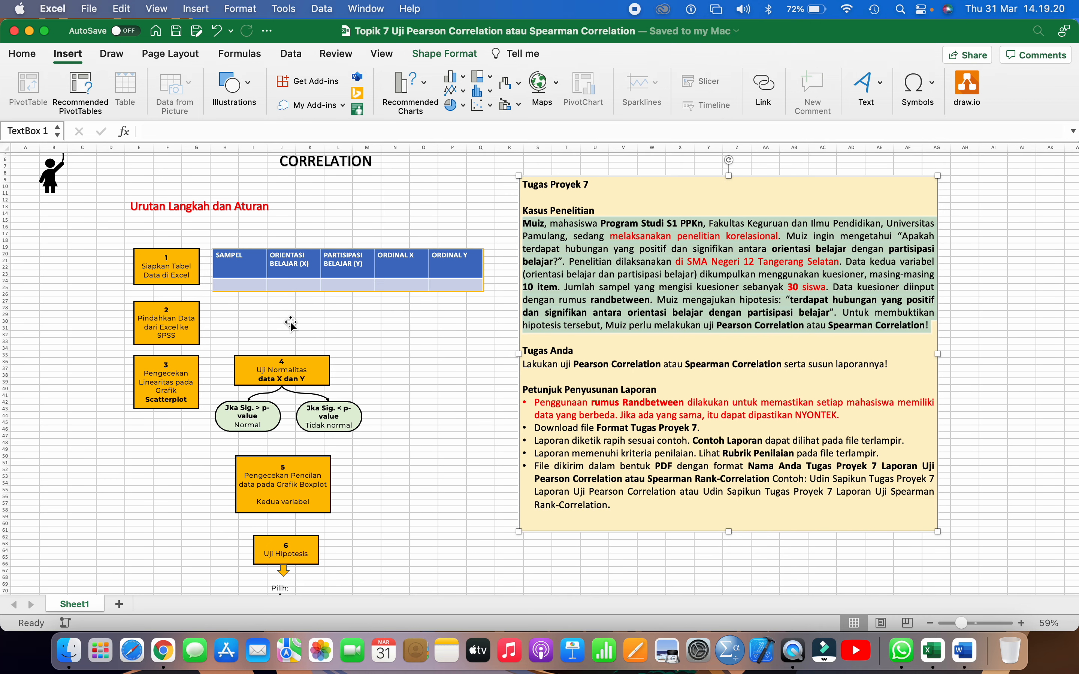
pyautogui.scroll(-3, 291, 325)
pyautogui.click(276, 326)
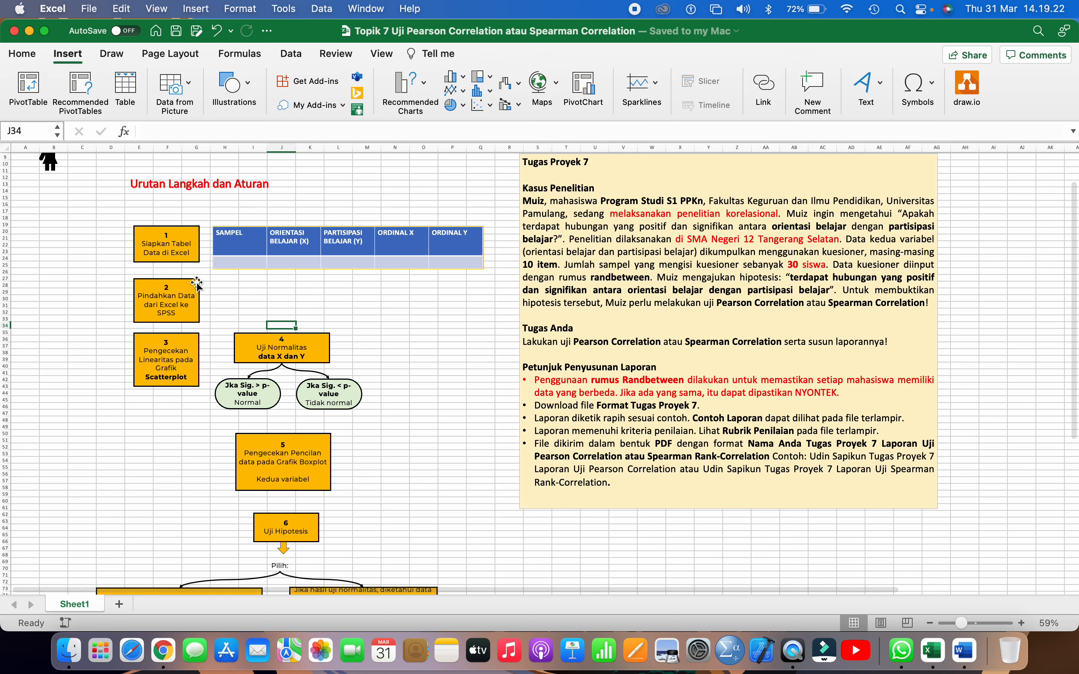
pyautogui.click(185, 243)
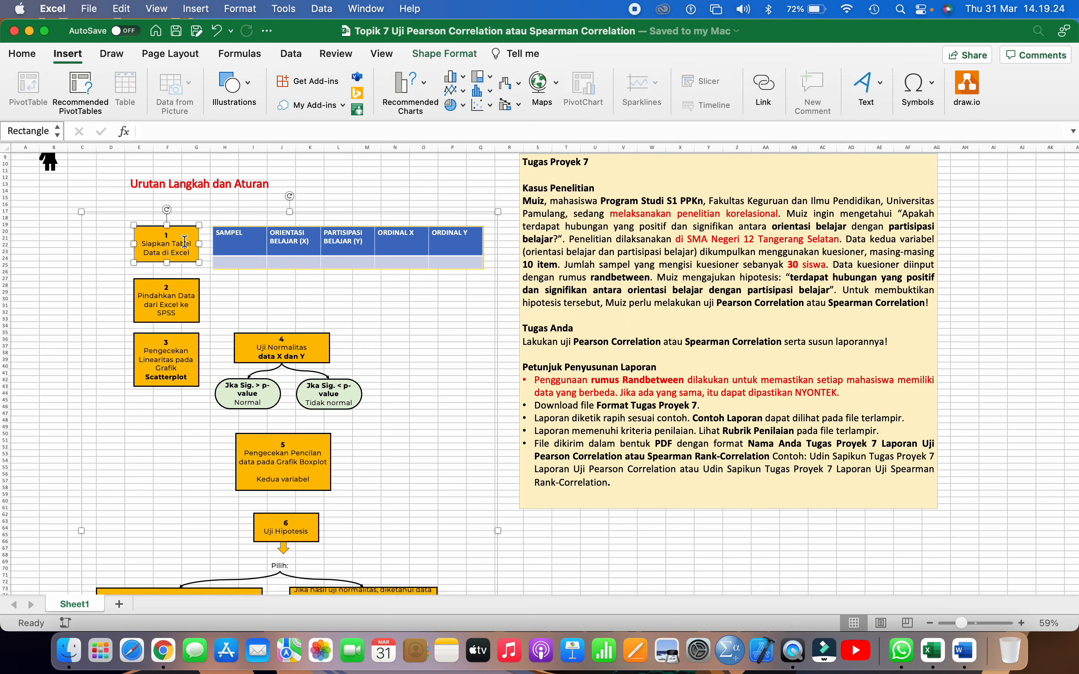
pyautogui.click(195, 214)
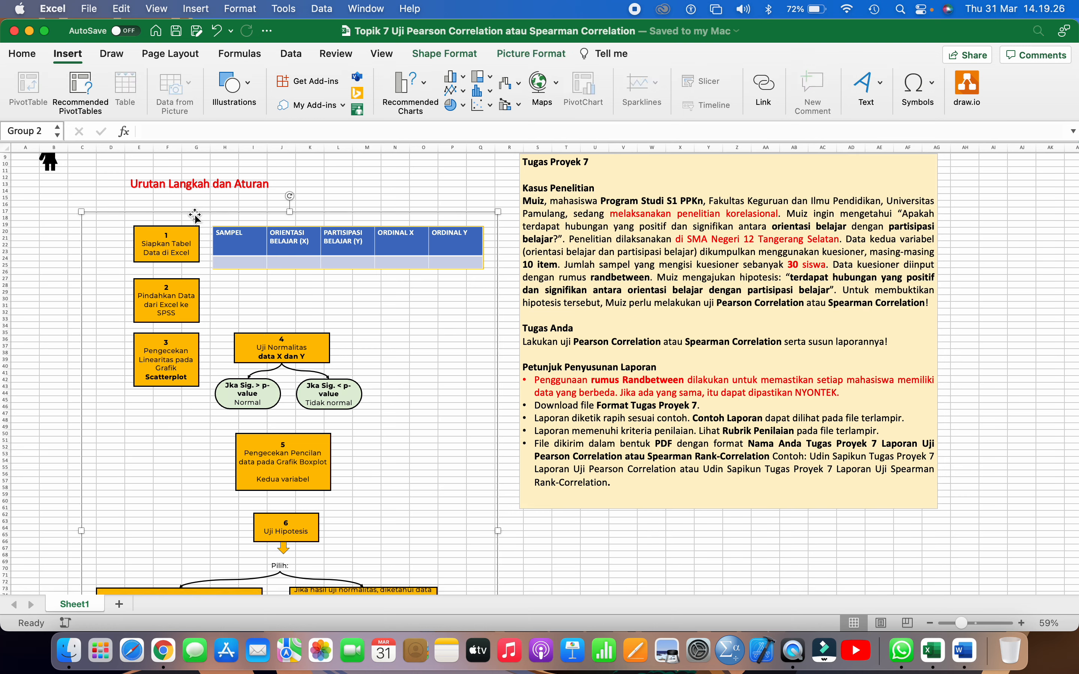
# Examine flowchart boxes 1 to 3: the data table's columns, the transfer from Excel to SPSS, and the scatterplot linearity check
pyautogui.scroll(1, 194, 214)
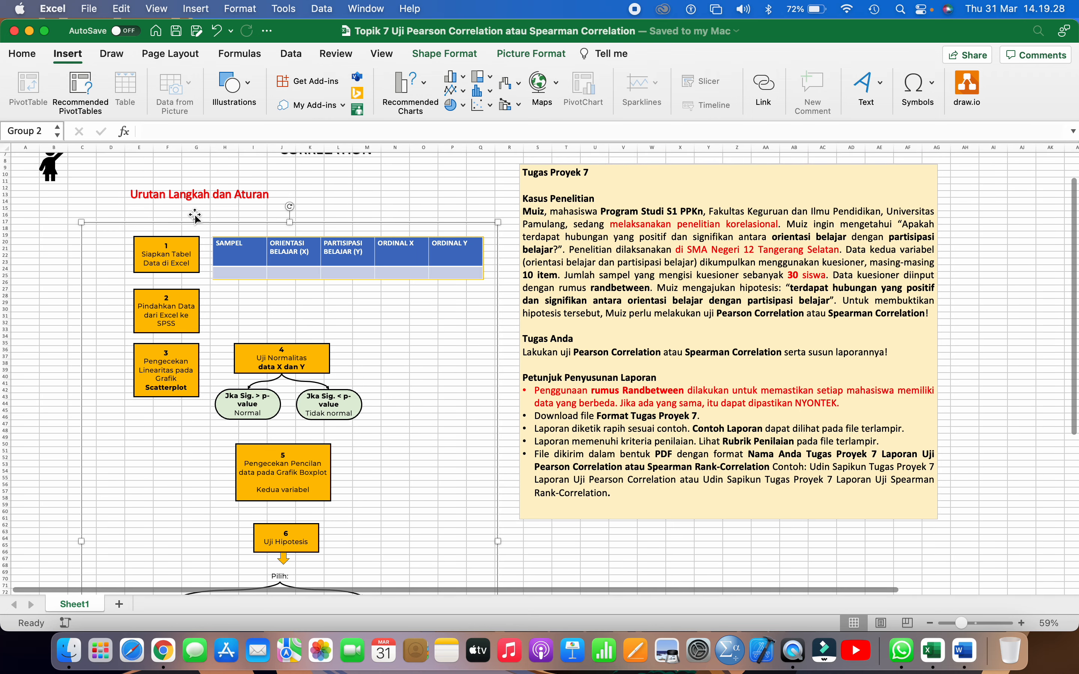
pyautogui.scroll(2, 195, 214)
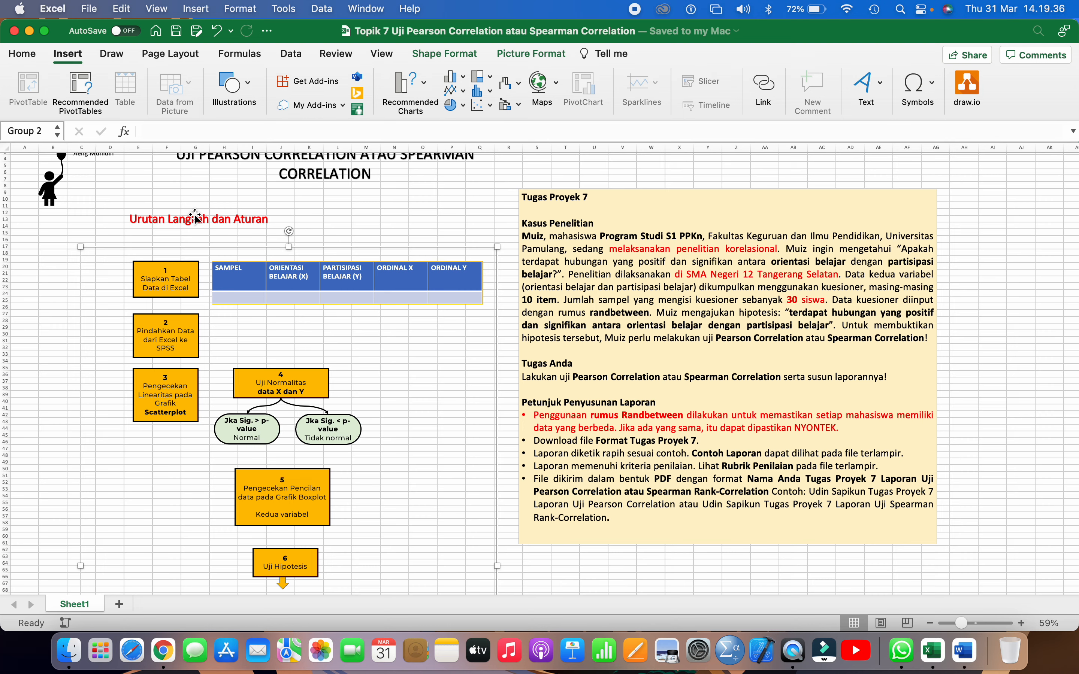
pyautogui.click(162, 281)
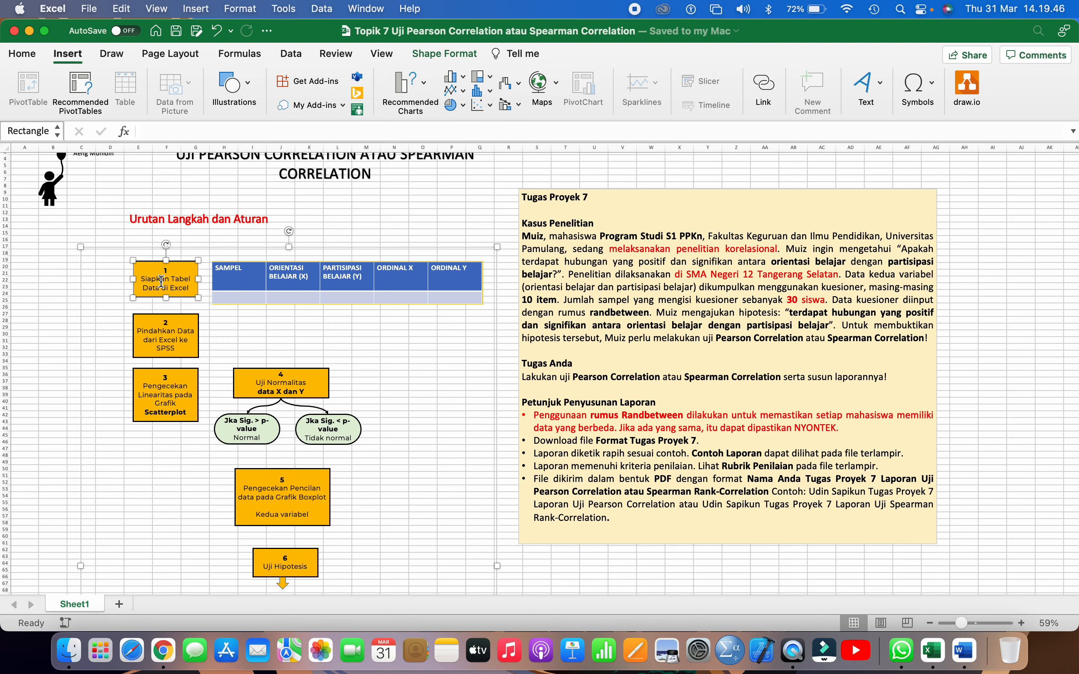
pyautogui.click(235, 269)
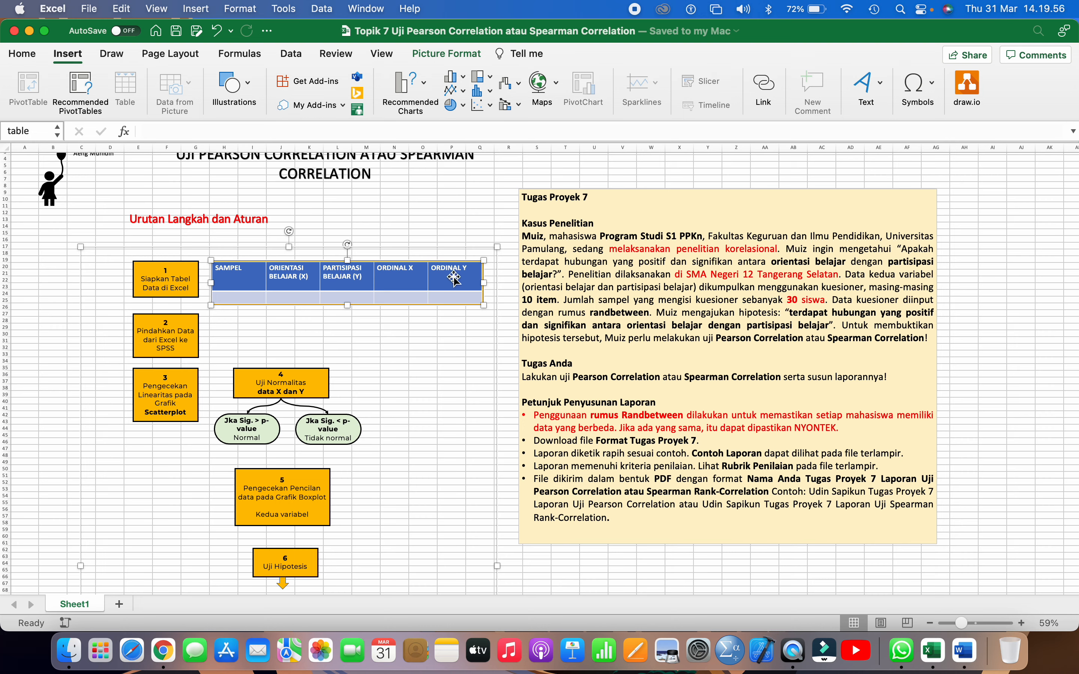
pyautogui.click(147, 337)
pyautogui.scroll(-2, 147, 338)
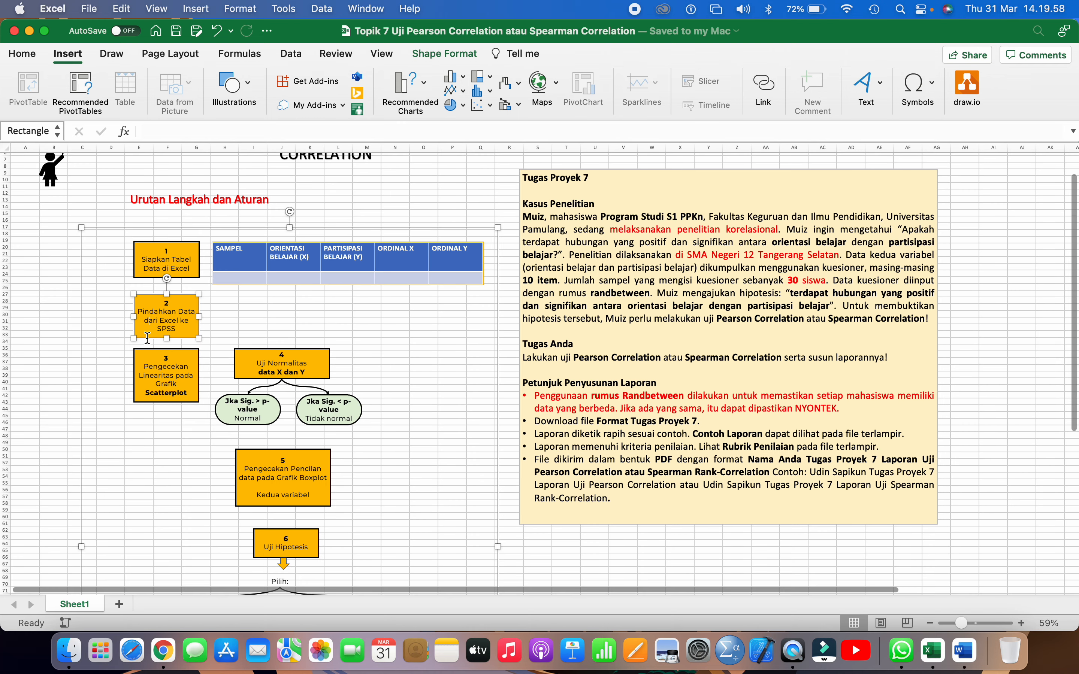
pyautogui.scroll(-1, 147, 338)
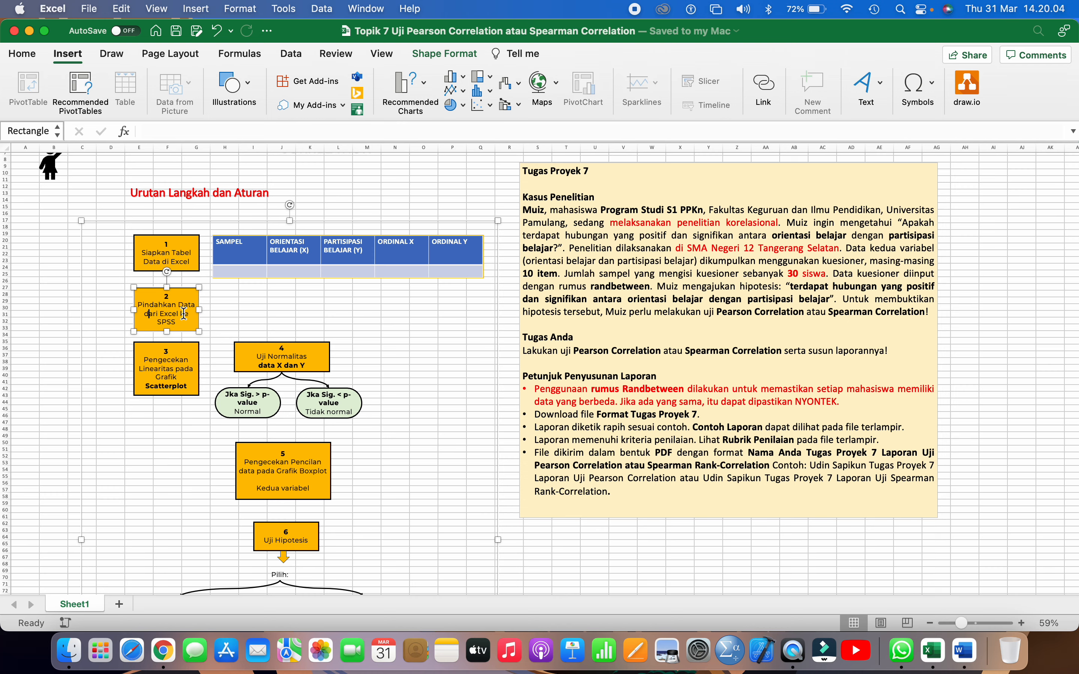
pyautogui.click(167, 360)
pyautogui.scroll(-5, 167, 361)
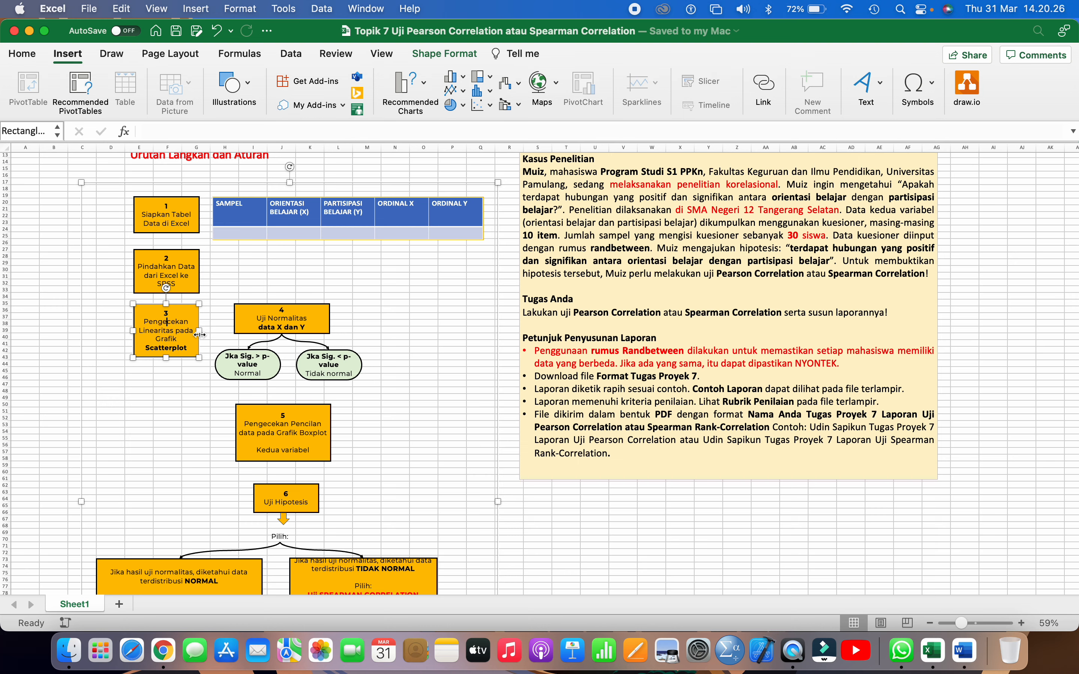
pyautogui.scroll(-3, 232, 321)
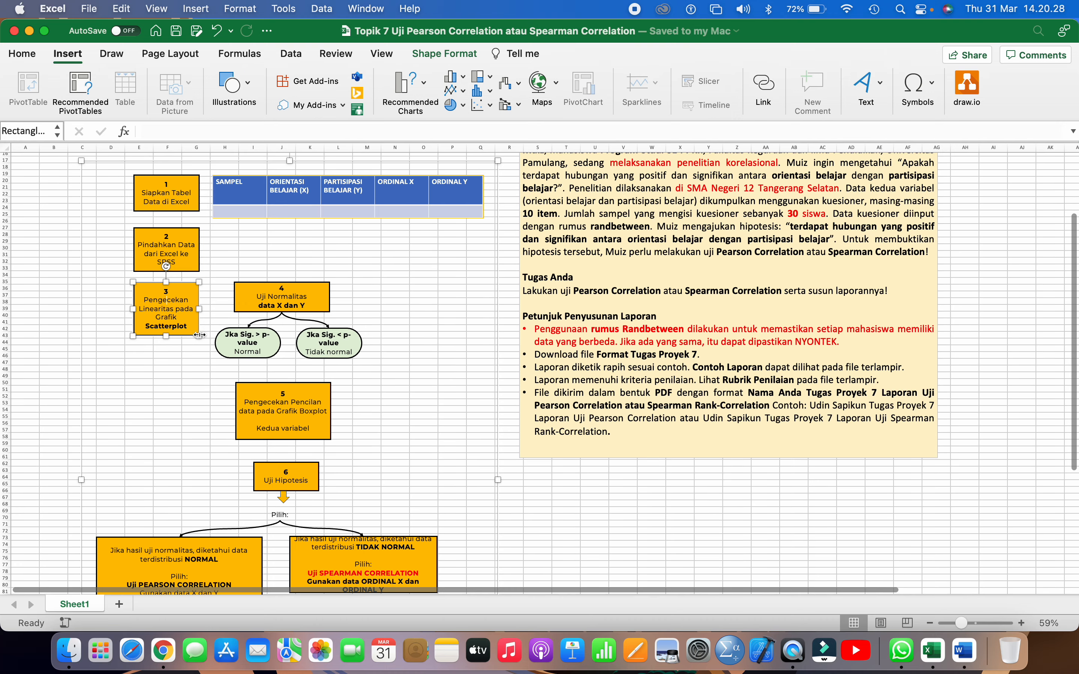
# Examine box 4, Uji Normalitas, with its two Sig. versus p-value branches, and box 5, the boxplot outlier check for both variables
pyautogui.click(256, 312)
pyautogui.scroll(-2, 256, 307)
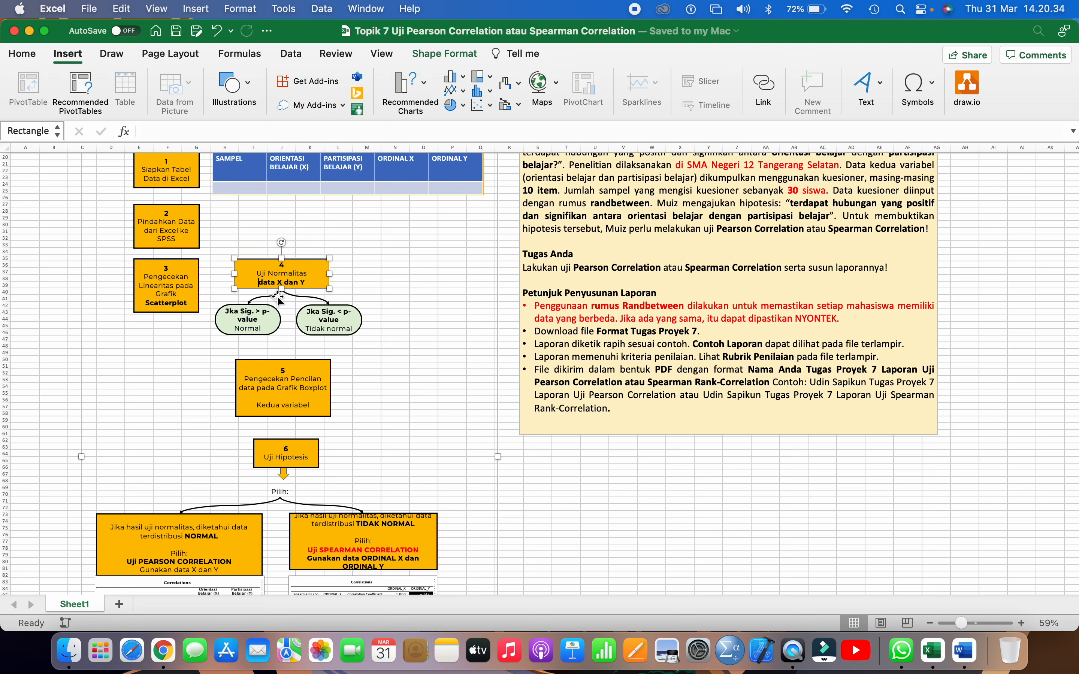
pyautogui.click(267, 321)
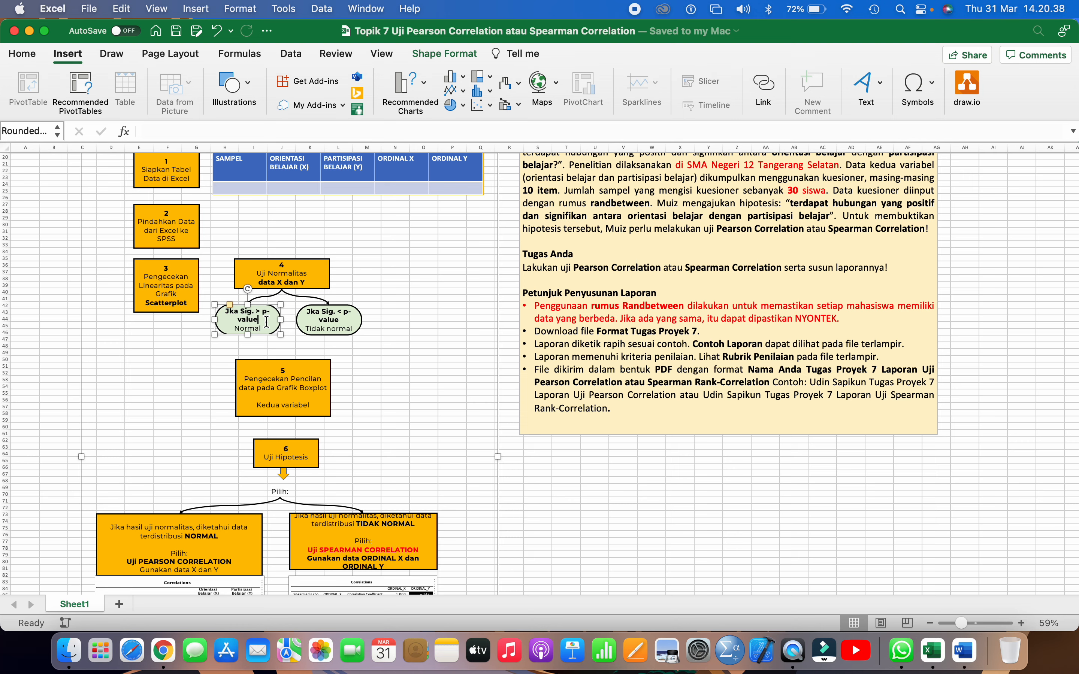
pyautogui.click(304, 329)
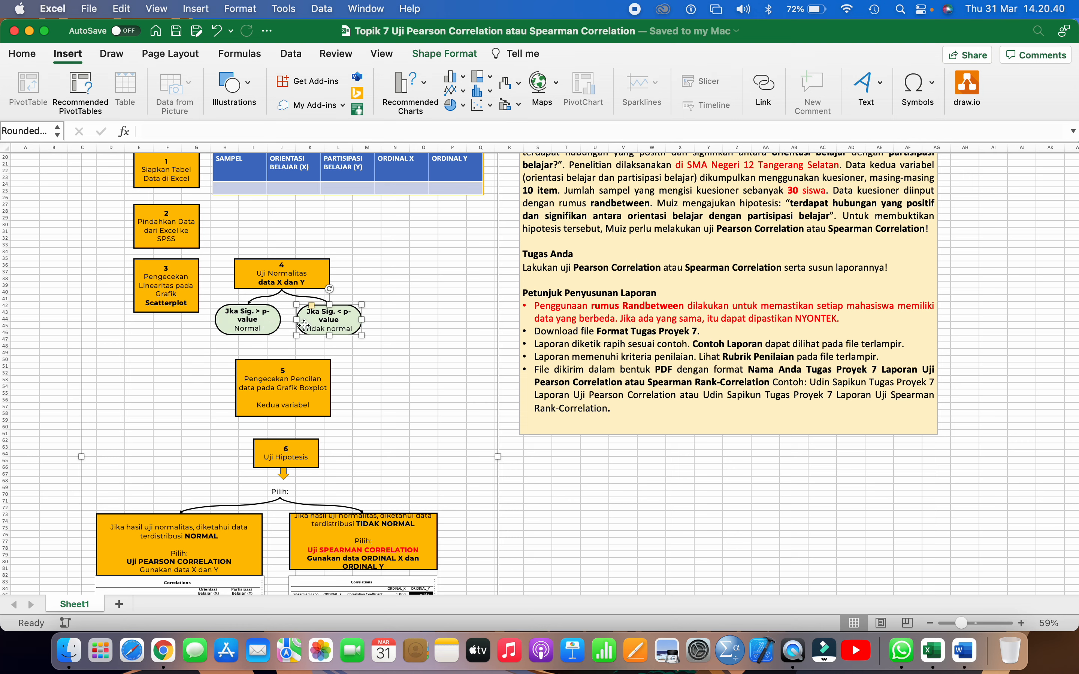
pyautogui.click(264, 317)
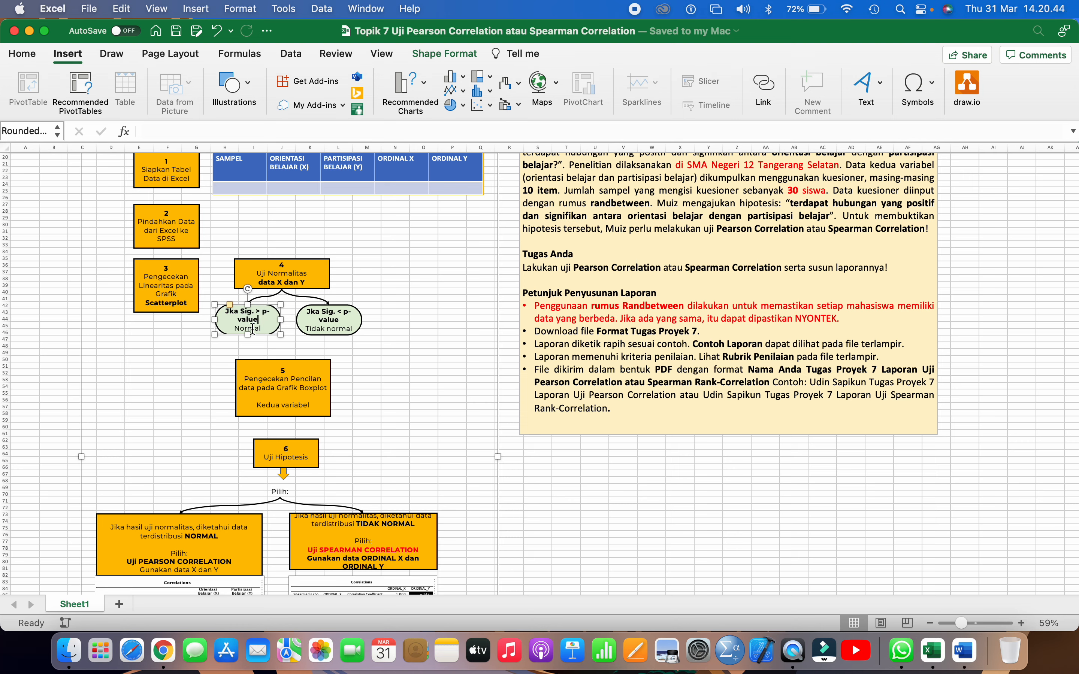
pyautogui.doubleClick(252, 329)
pyautogui.click(325, 324)
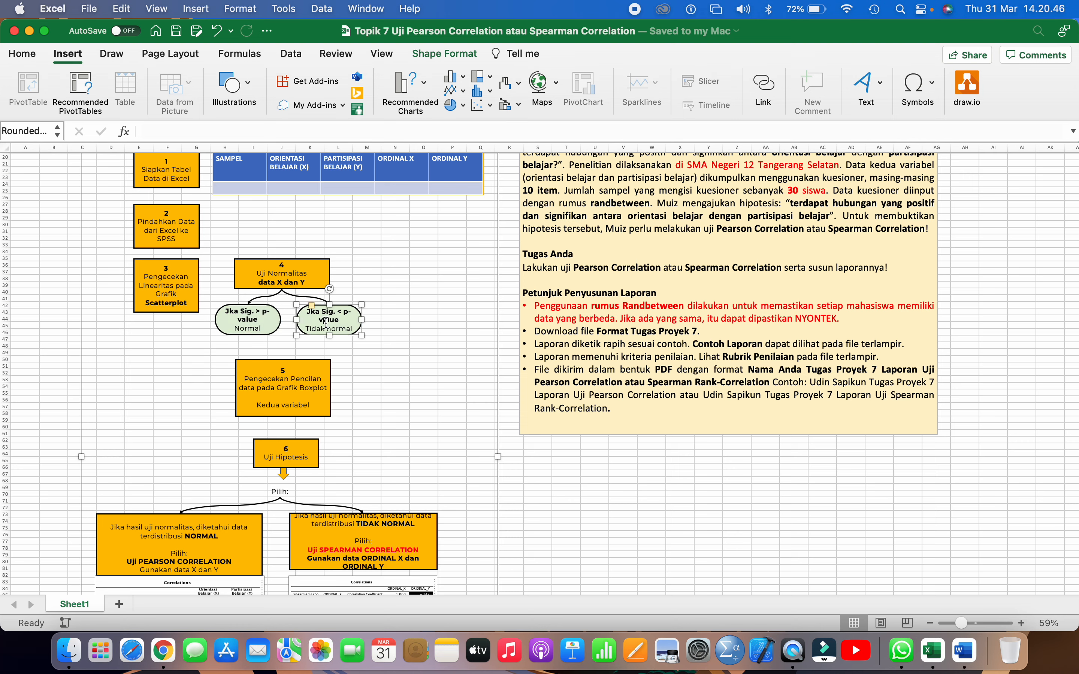
pyautogui.scroll(-2, 326, 334)
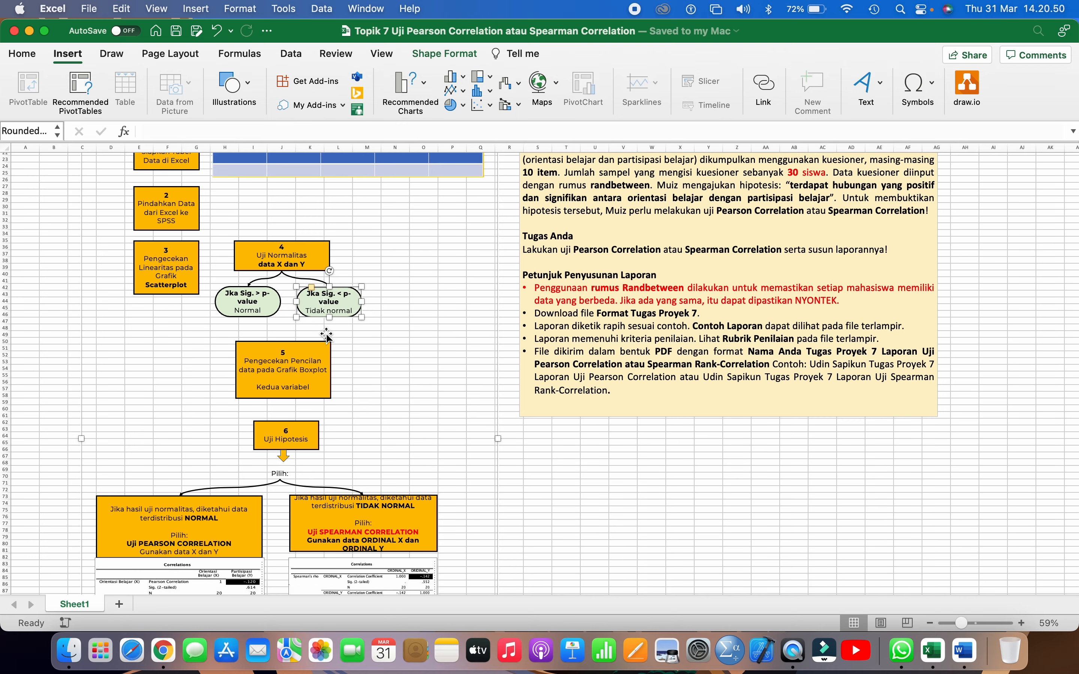
pyautogui.click(297, 369)
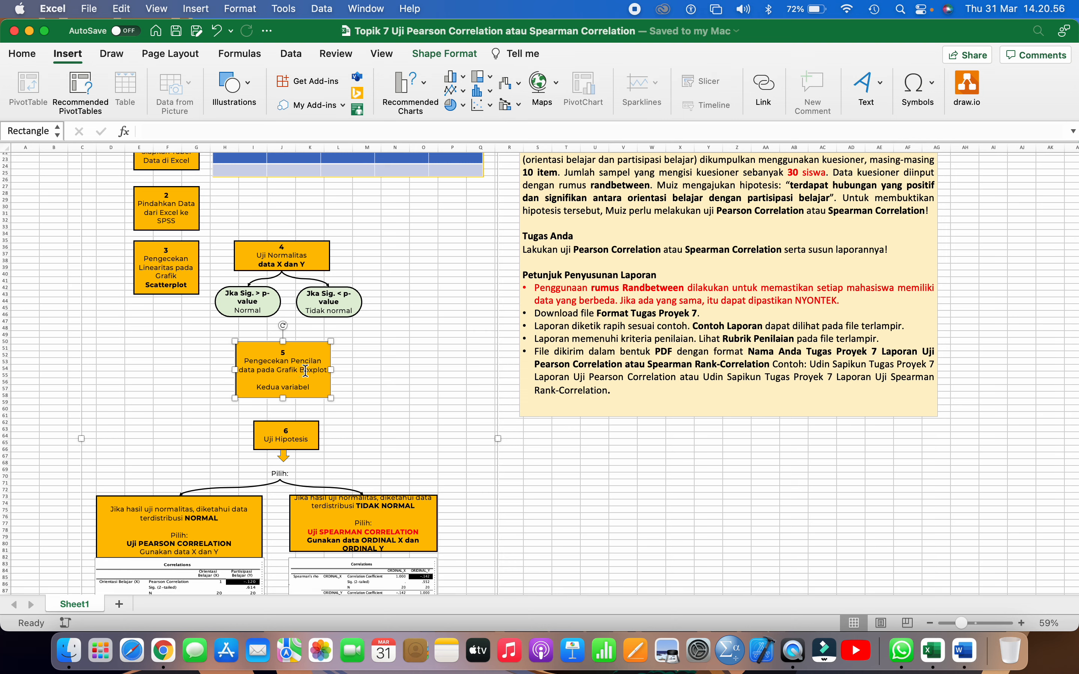
pyautogui.click(315, 268)
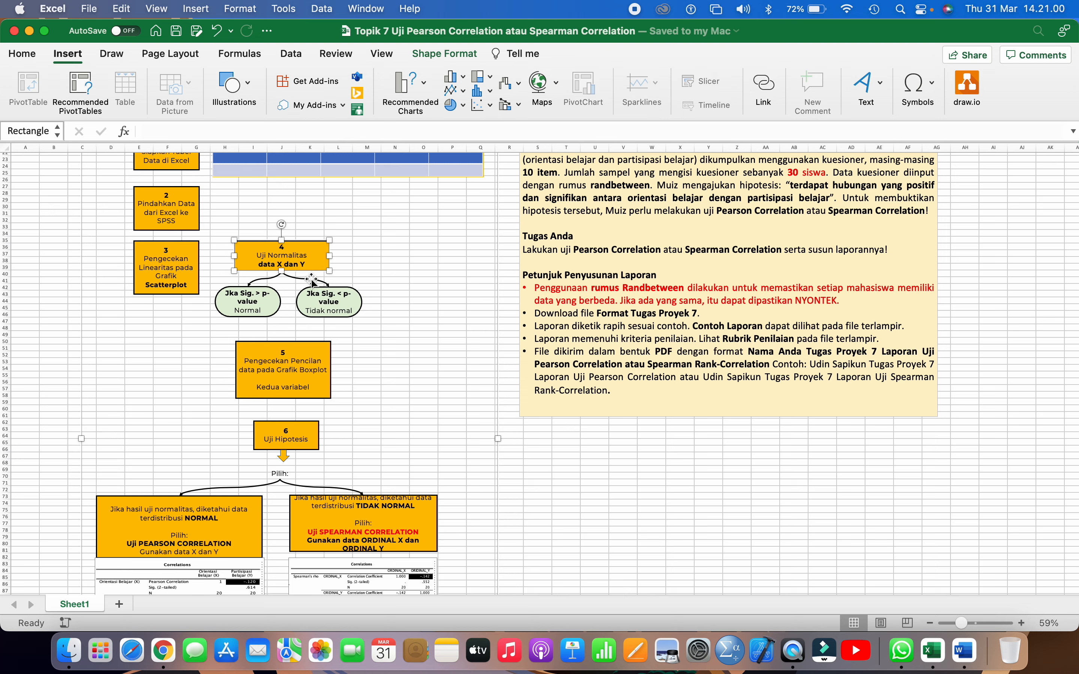
pyautogui.click(291, 347)
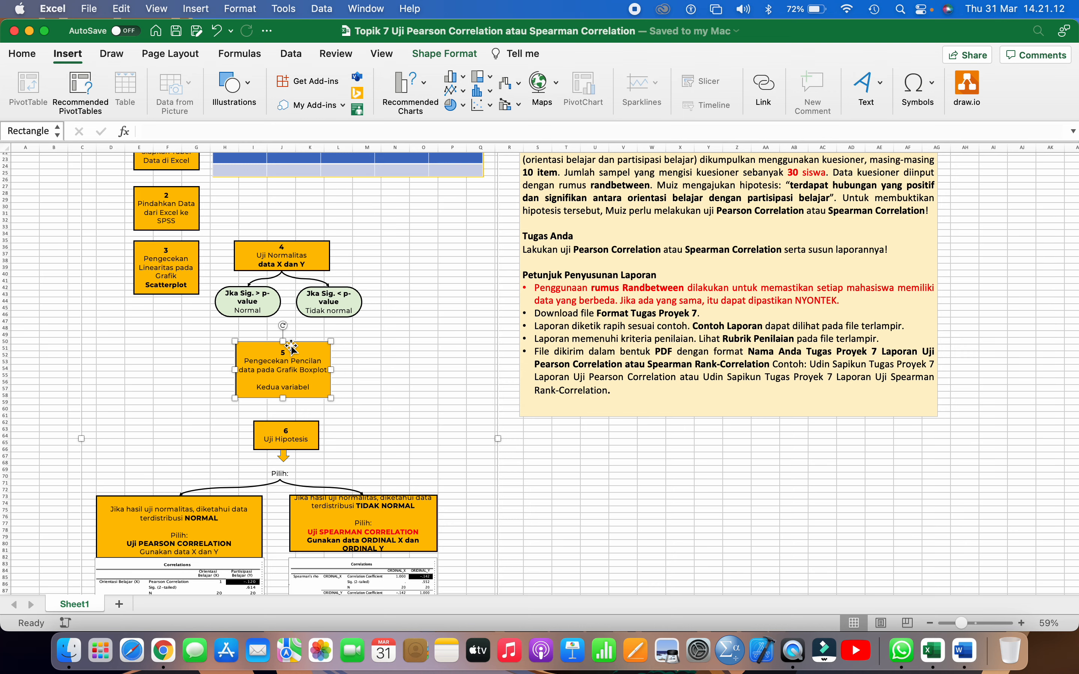
# Examine box 6, Uji Hipotesis, and trace how the normality branches lead to the Pearson or Spearman correlation test
pyautogui.scroll(-3, 291, 348)
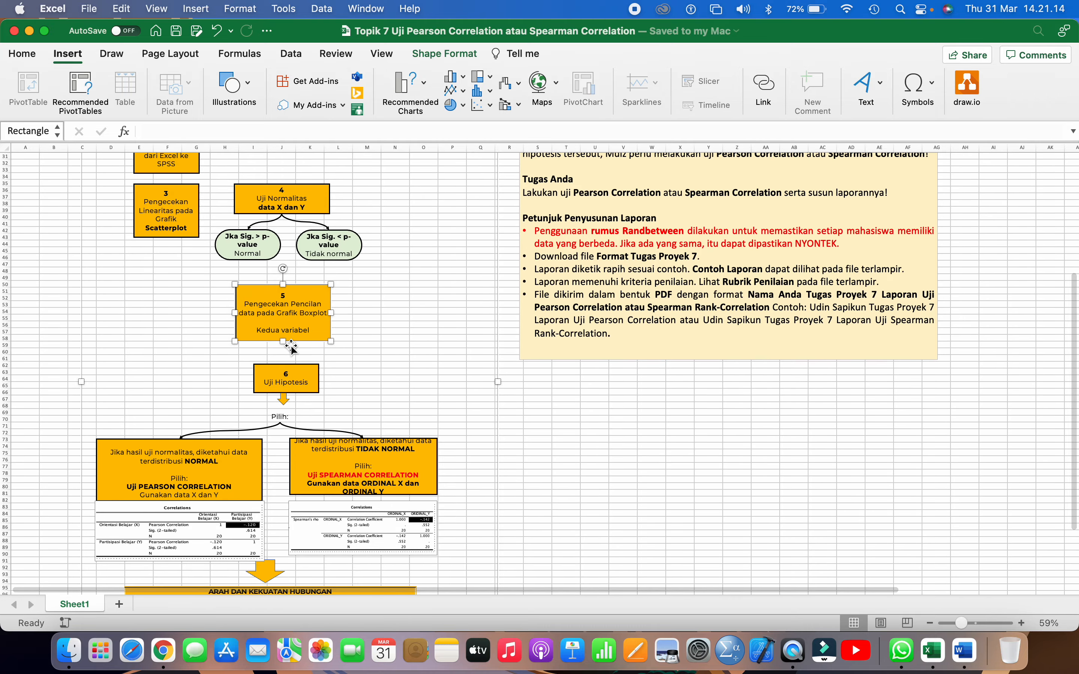
pyautogui.scroll(-1, 290, 352)
pyautogui.click(286, 363)
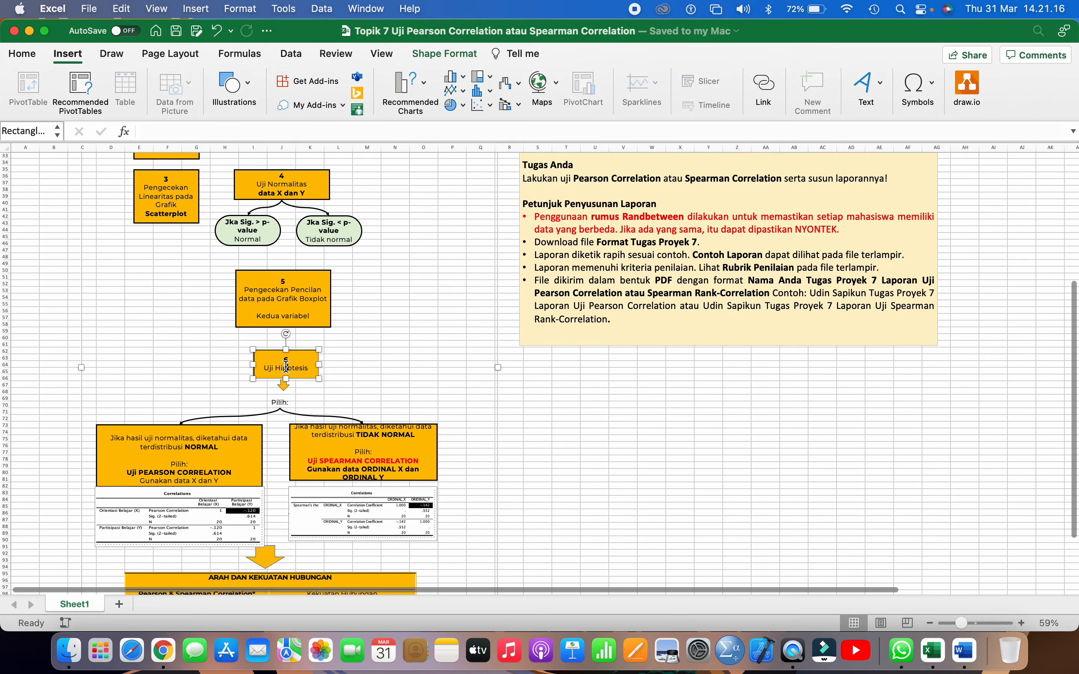
pyautogui.scroll(-1, 286, 366)
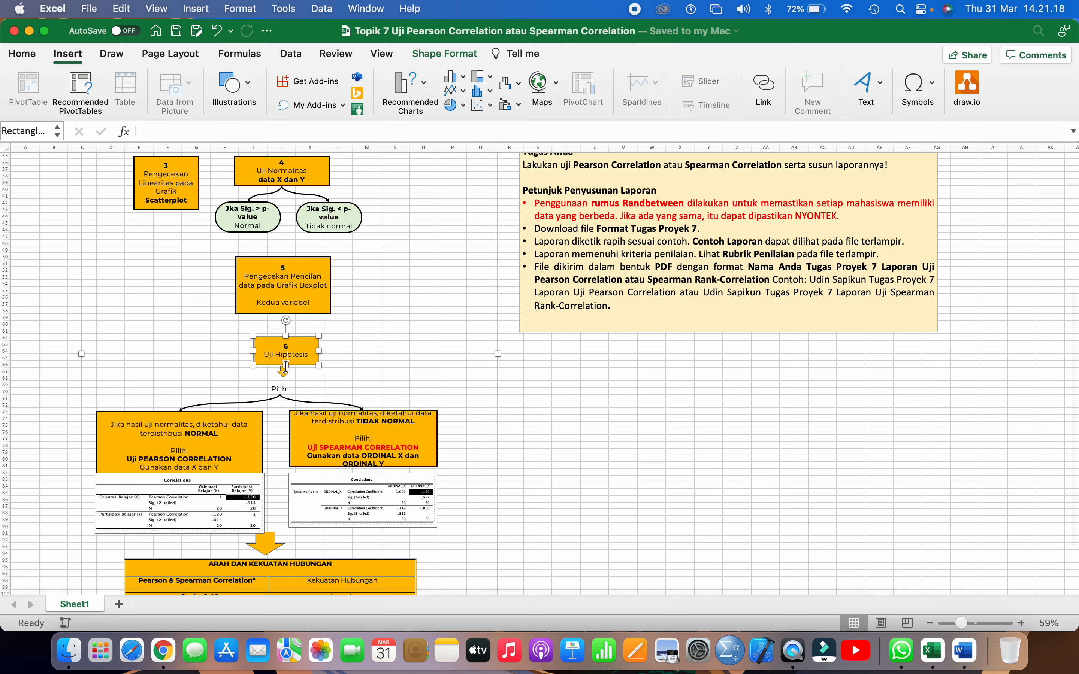
pyautogui.scroll(-1, 285, 367)
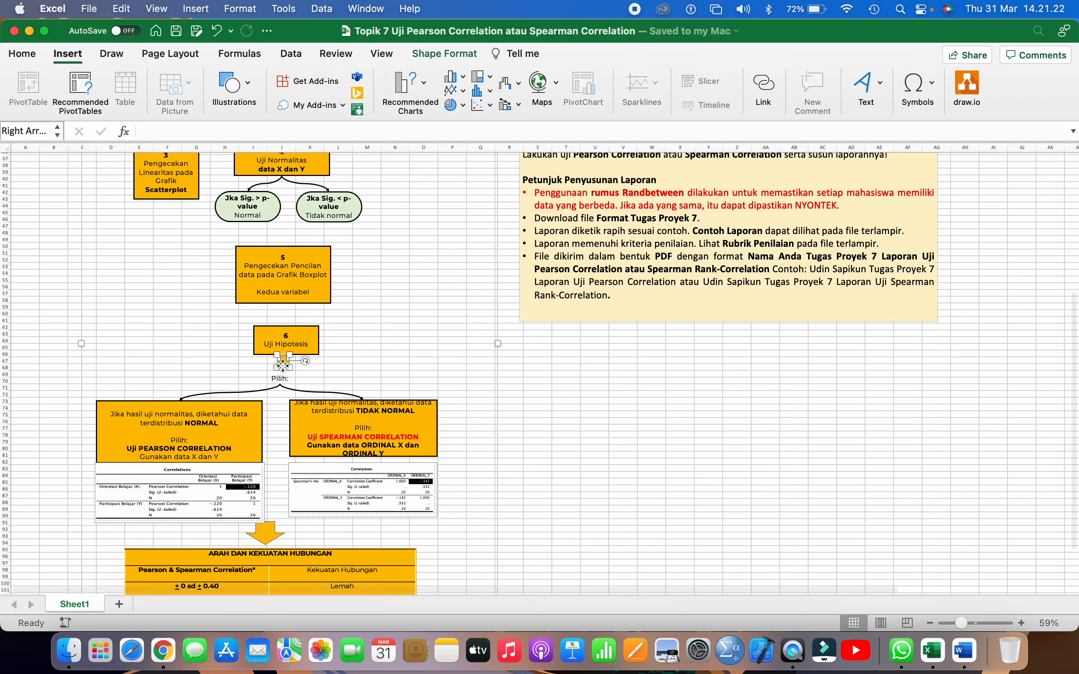
pyautogui.click(202, 446)
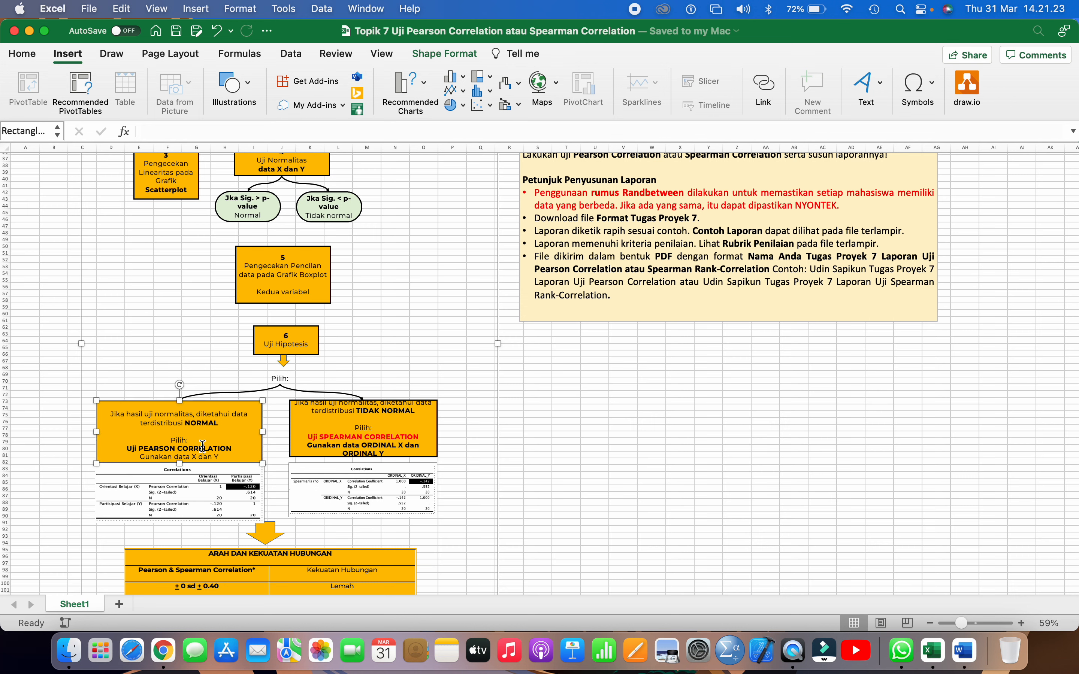
pyautogui.click(323, 443)
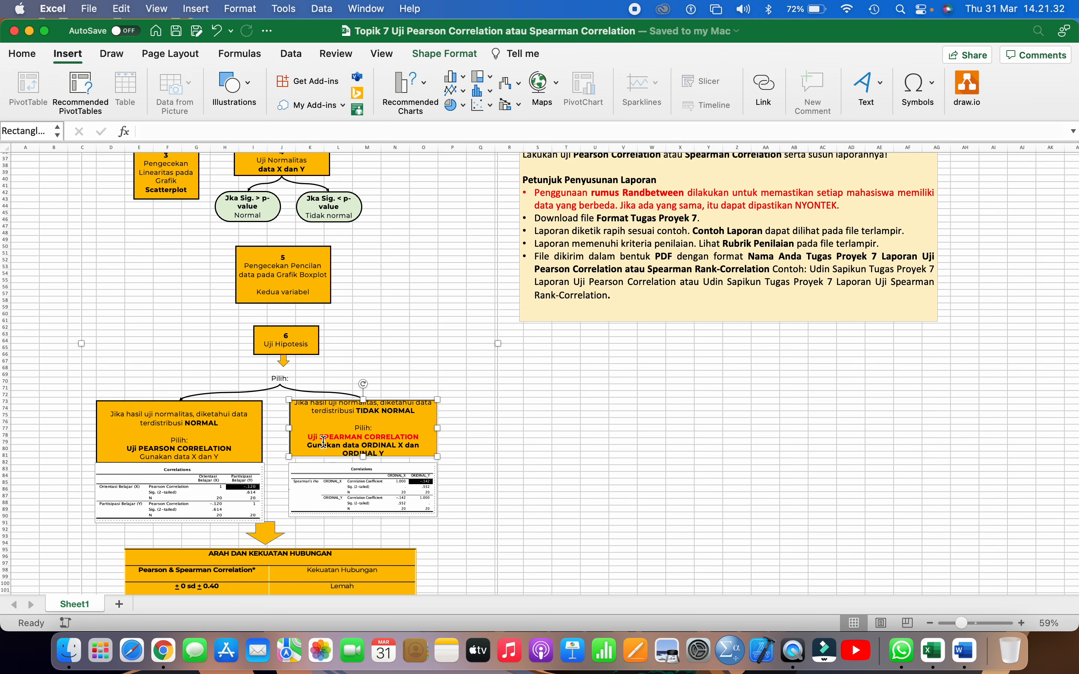
pyautogui.scroll(1, 323, 442)
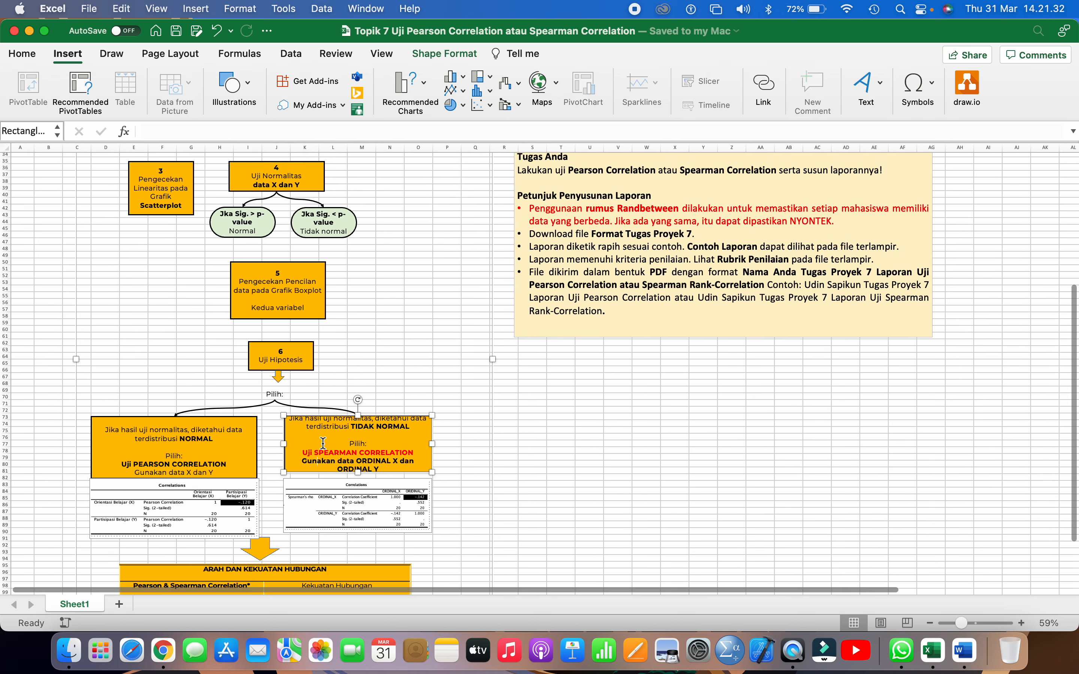
pyautogui.click(279, 185)
pyautogui.click(254, 232)
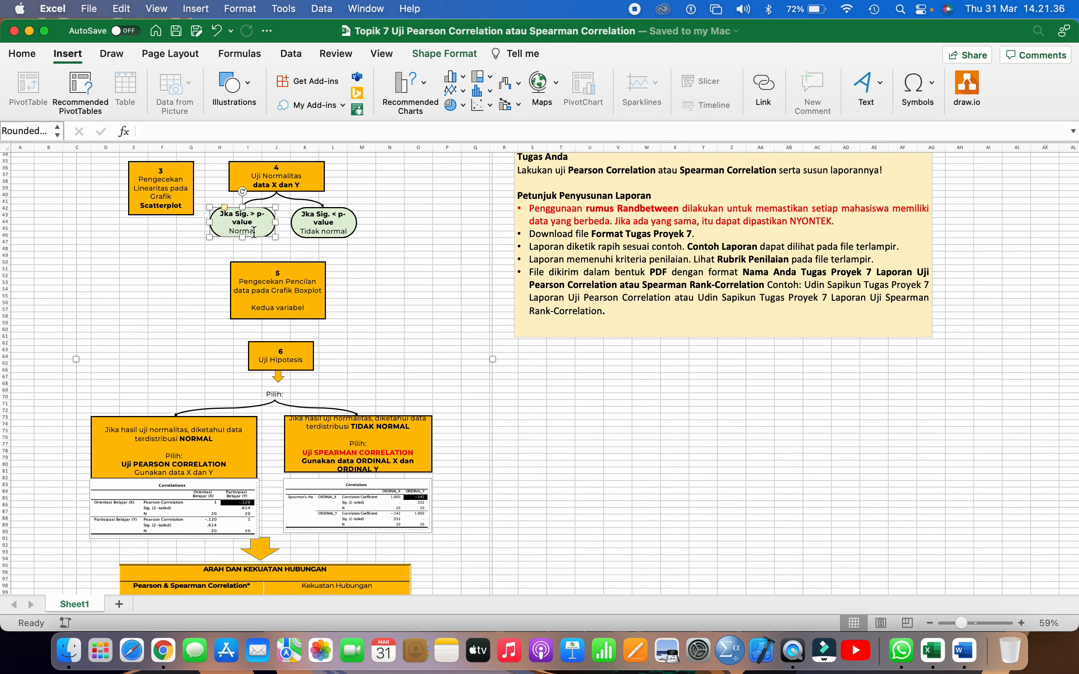
pyautogui.click(171, 466)
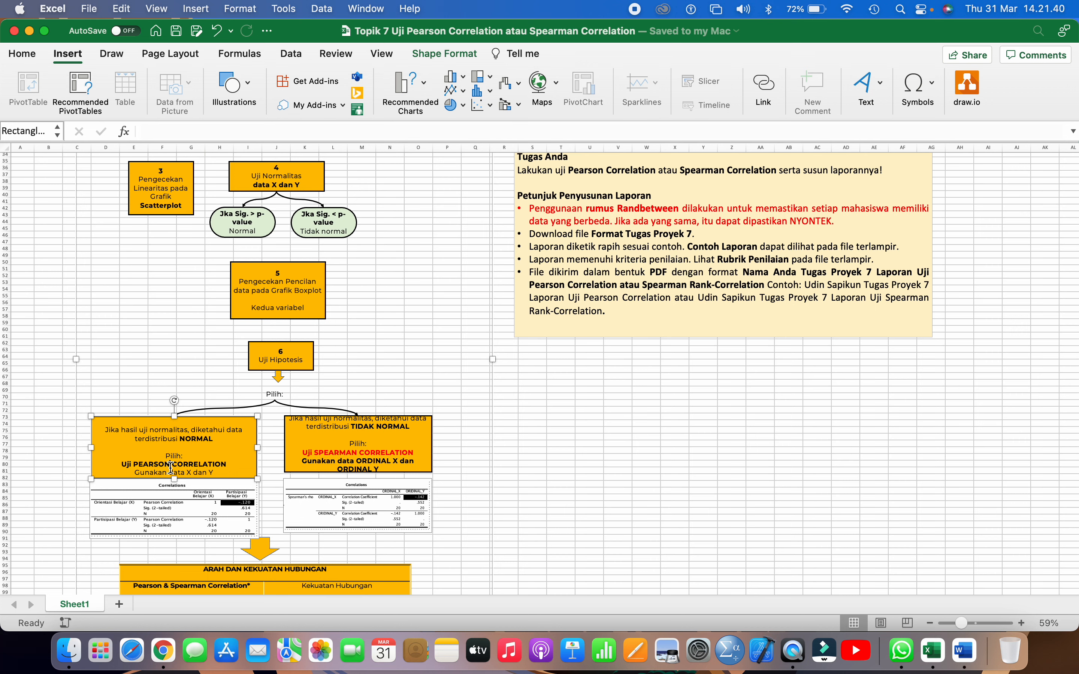
pyautogui.click(260, 179)
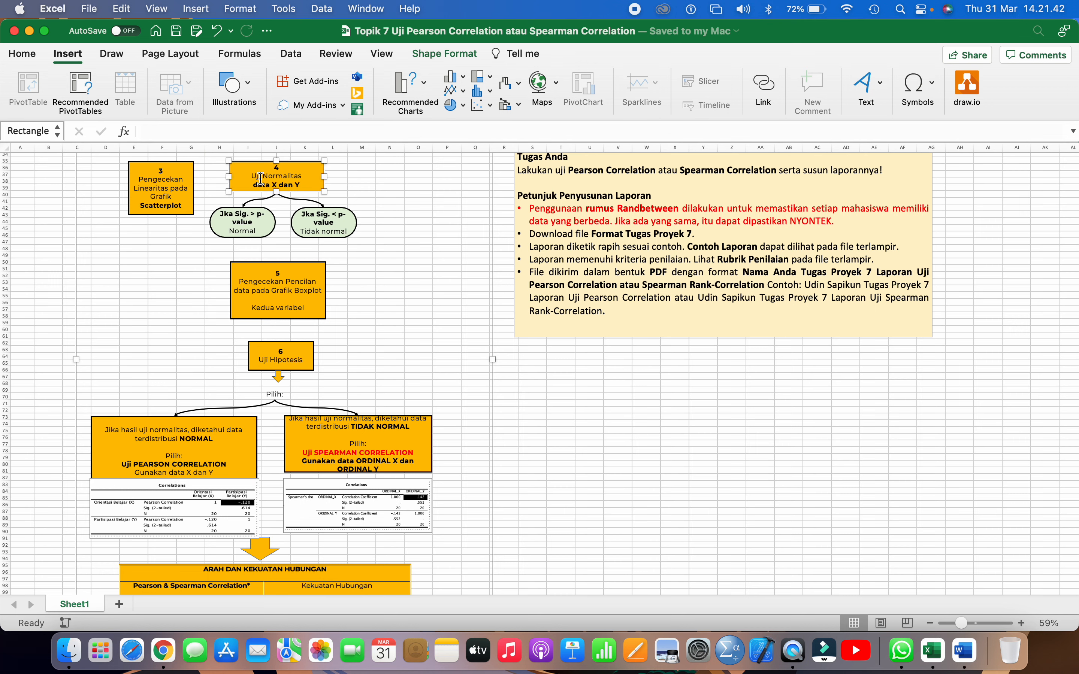
pyautogui.click(314, 222)
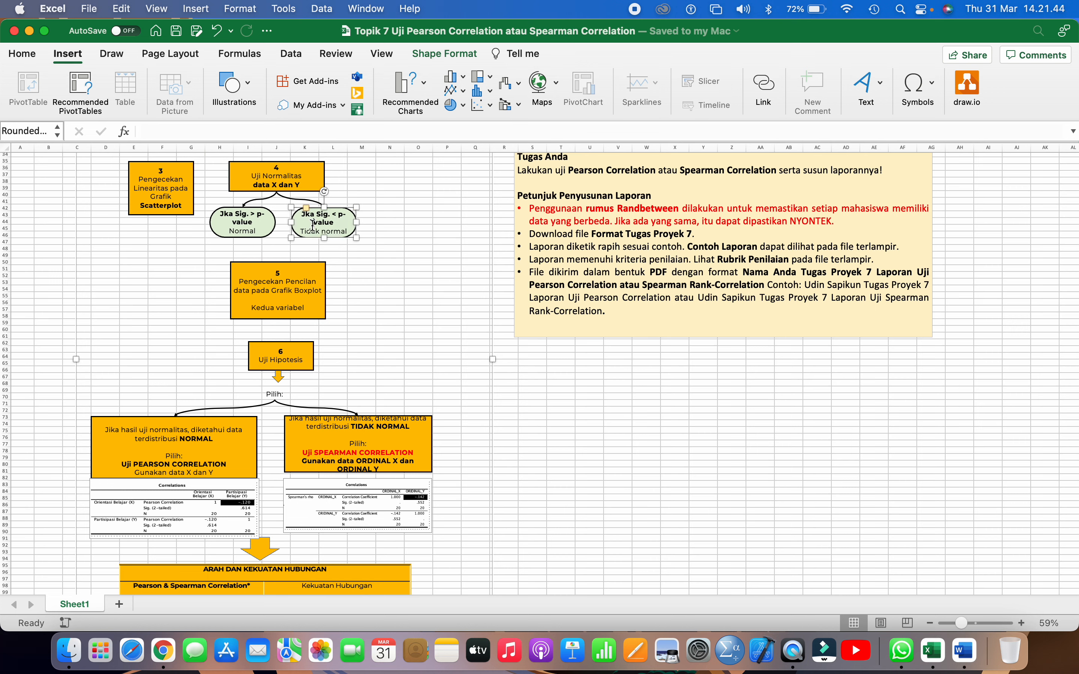
pyautogui.click(352, 457)
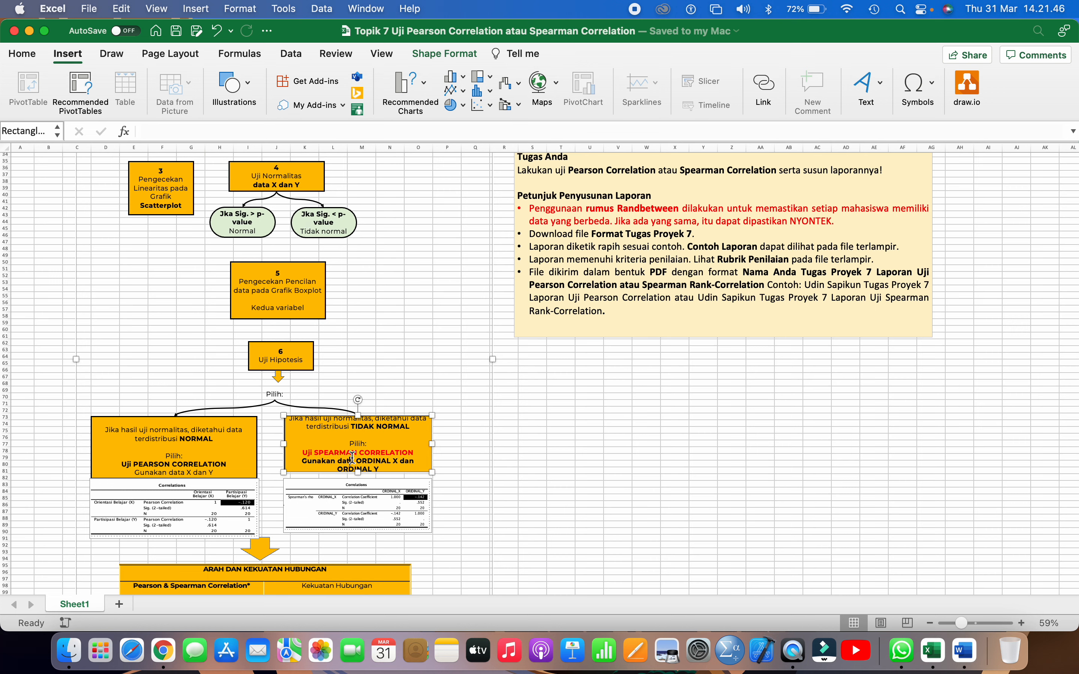
pyautogui.click(199, 462)
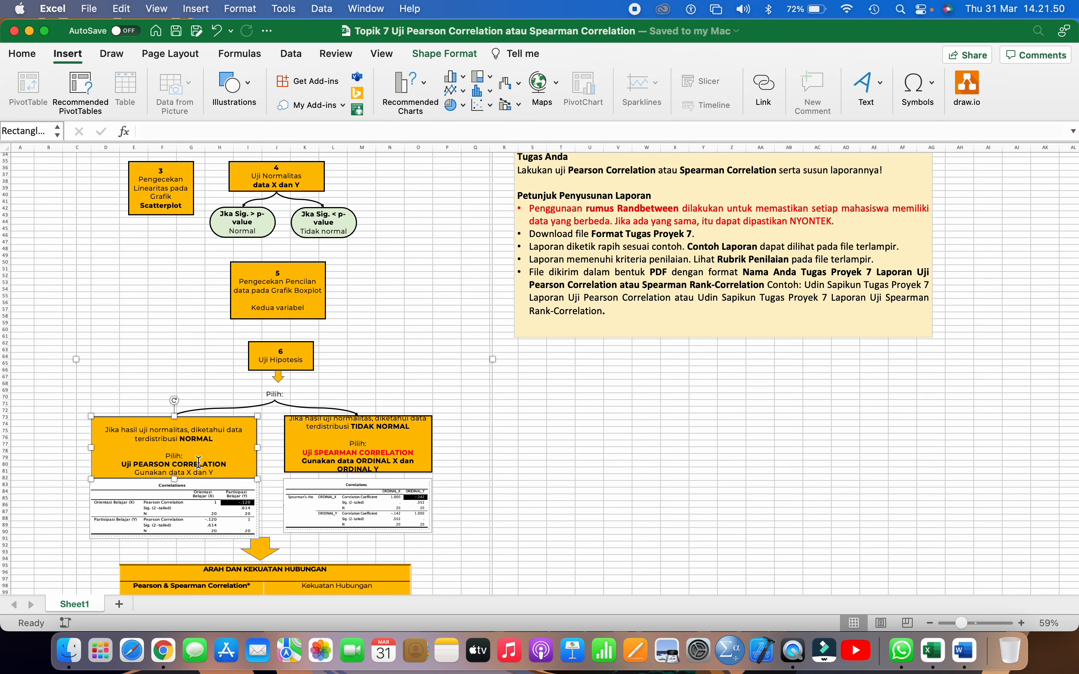
# Compare the columns of the data table beside box 1 with the data required by the Uji Spearman Correlation box
pyautogui.scroll(10, 198, 462)
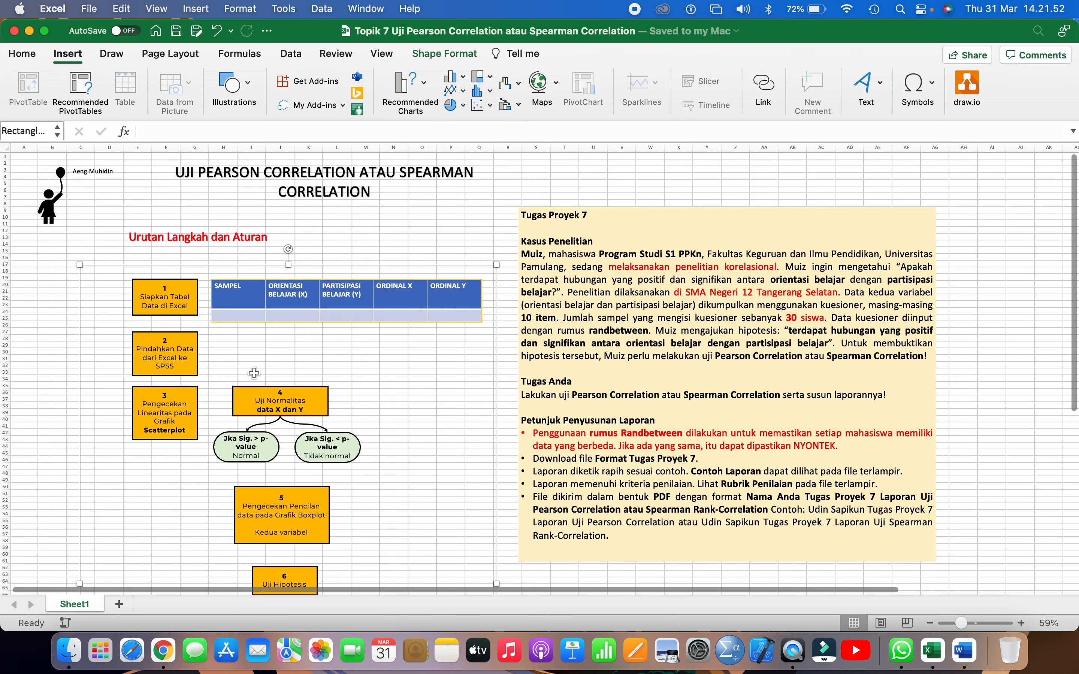
pyautogui.click(324, 304)
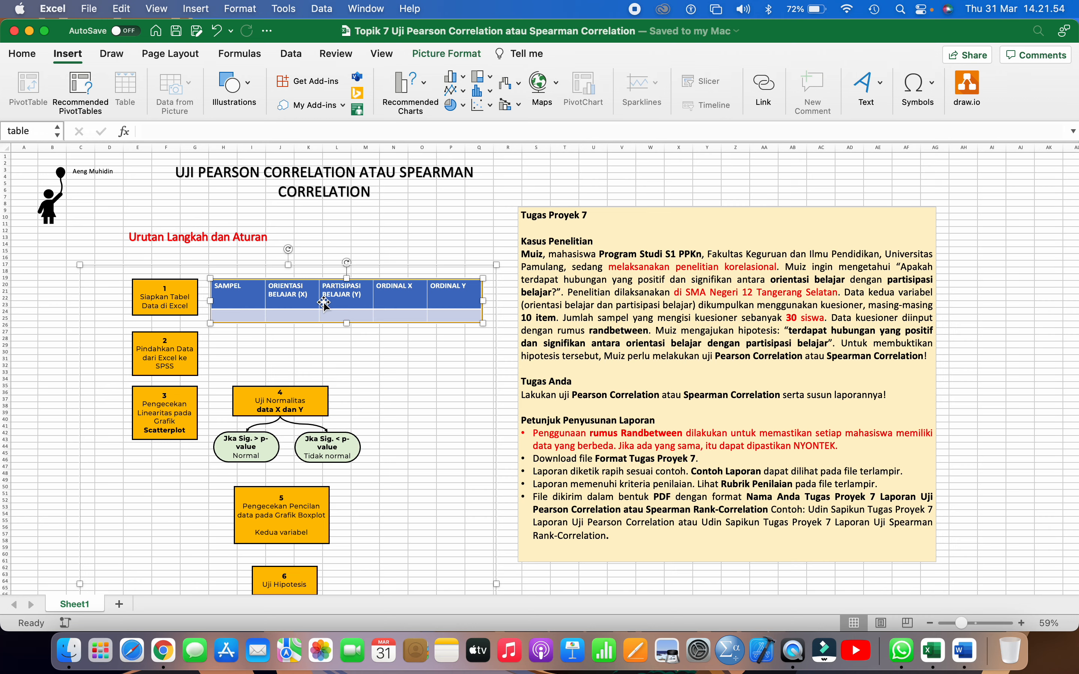
pyautogui.scroll(-15, 324, 303)
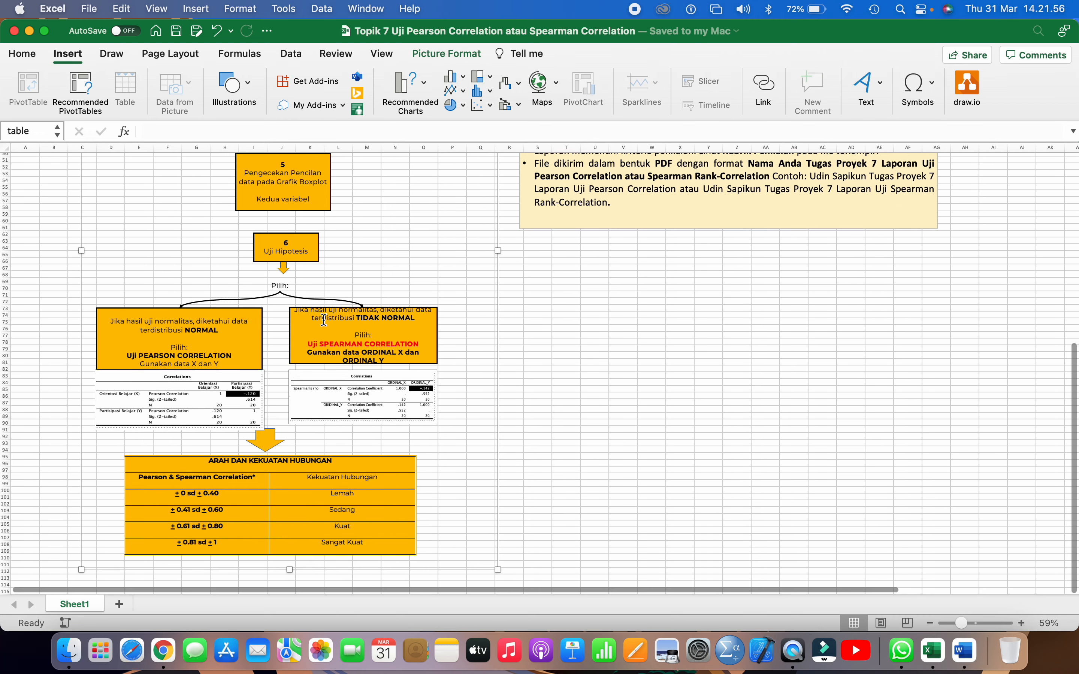
pyautogui.click(324, 346)
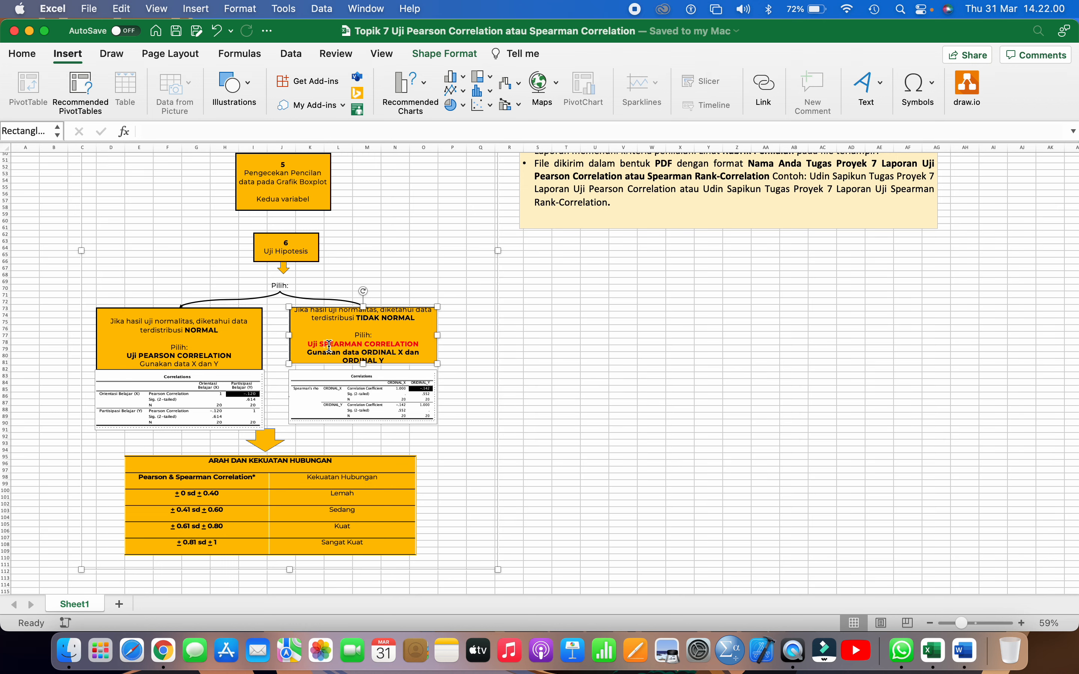
pyautogui.scroll(1, 329, 346)
pyautogui.scroll(10, 329, 345)
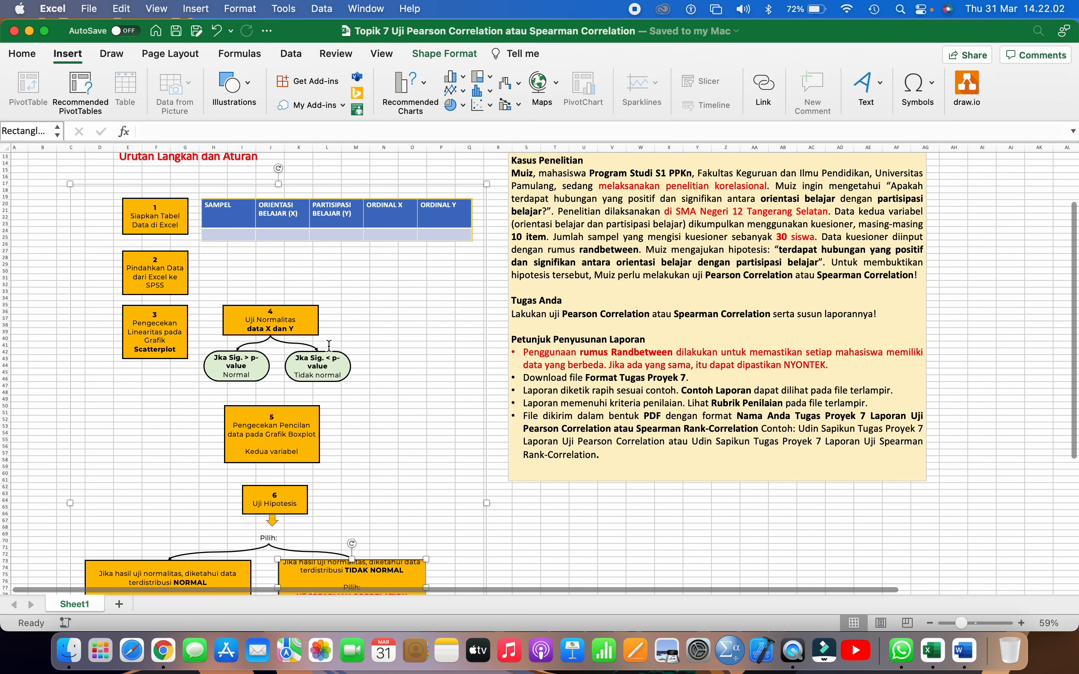
# Compare the data table's X, Y and ordinal columns with the data required by the Pearson and Spearman Correlation boxes
pyautogui.click(389, 295)
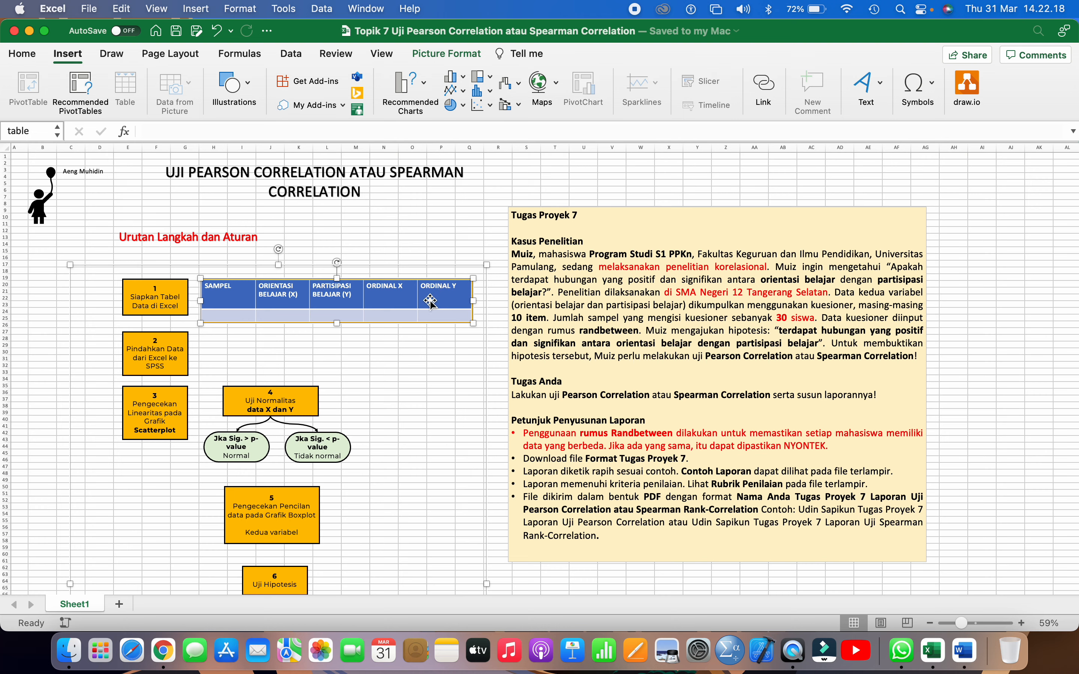
pyautogui.scroll(-15, 430, 302)
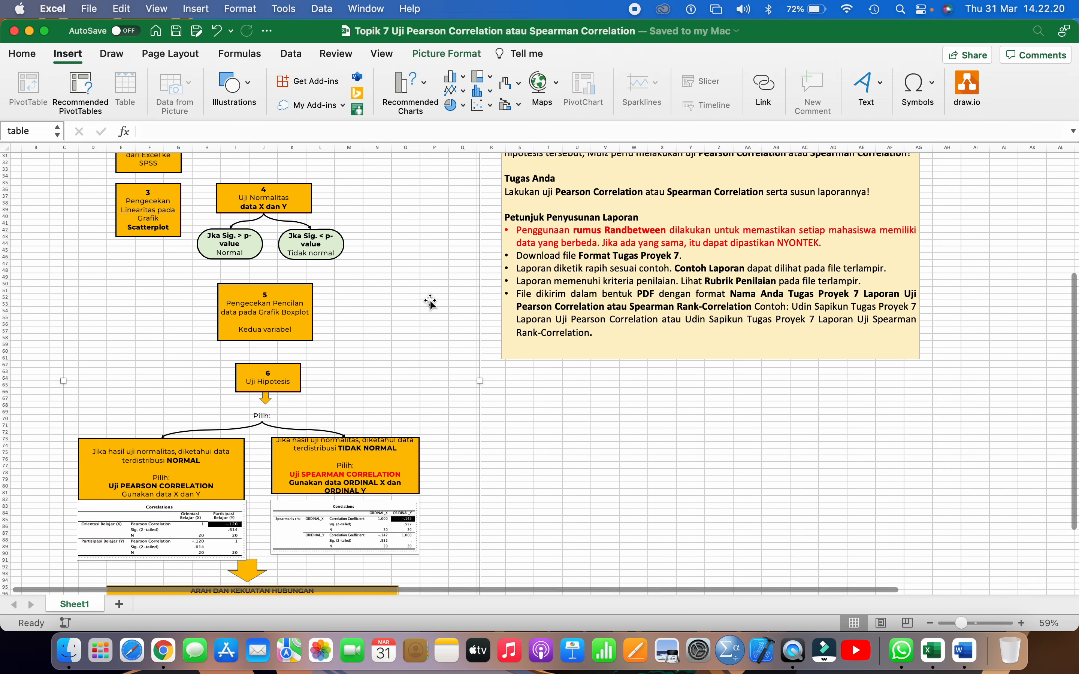
pyautogui.scroll(5, 430, 302)
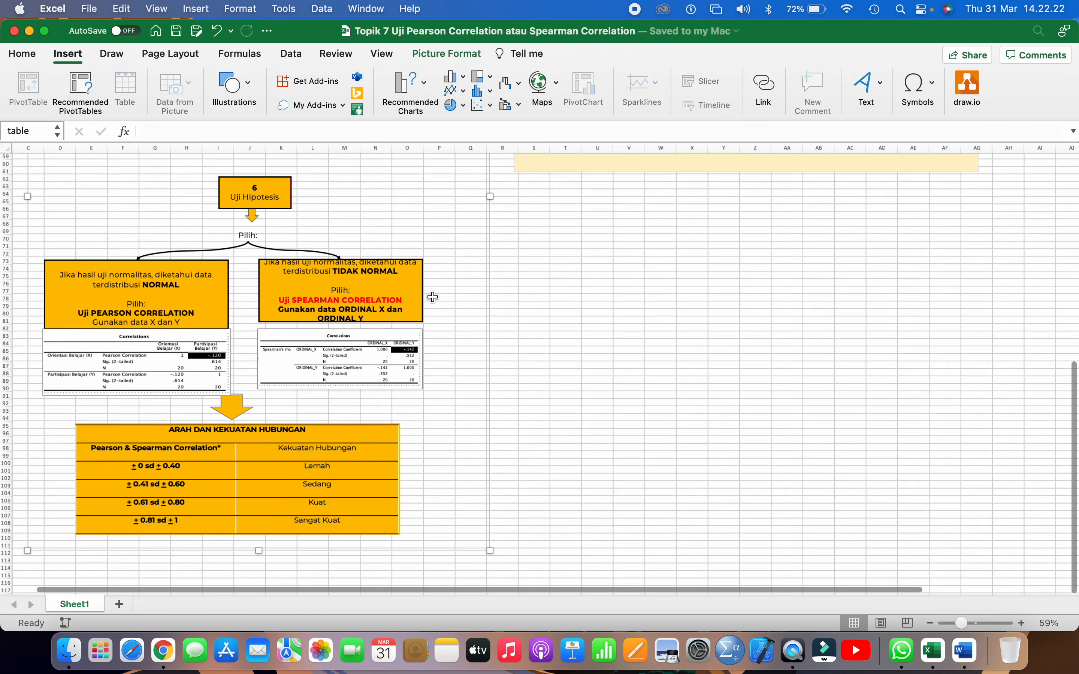
pyautogui.scroll(3, 433, 298)
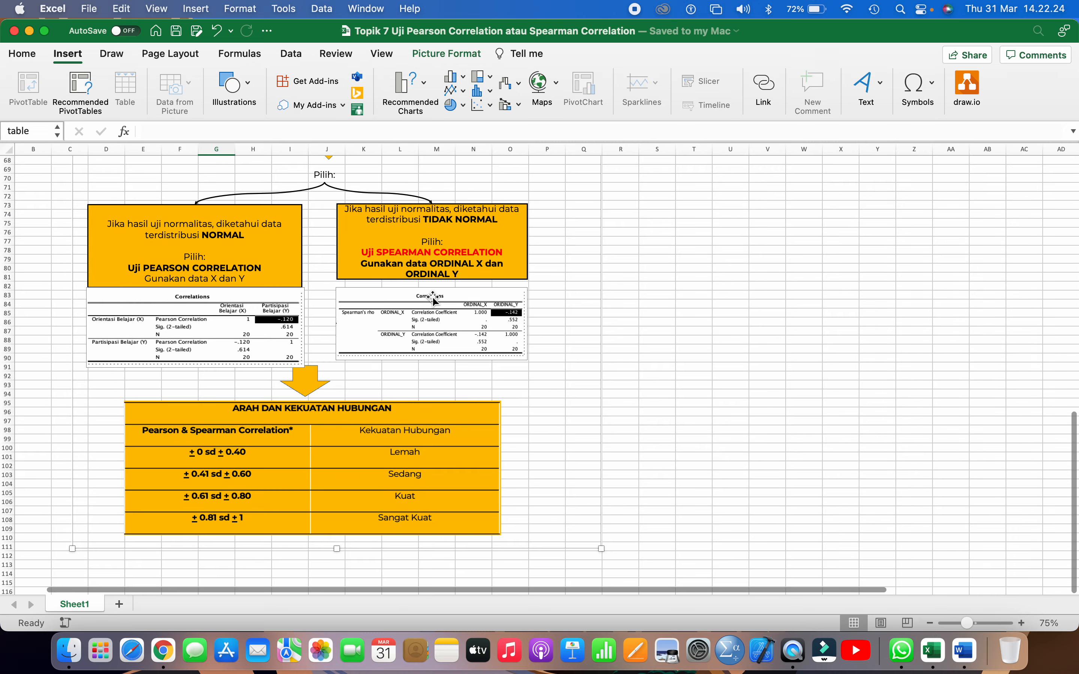
pyautogui.click(177, 265)
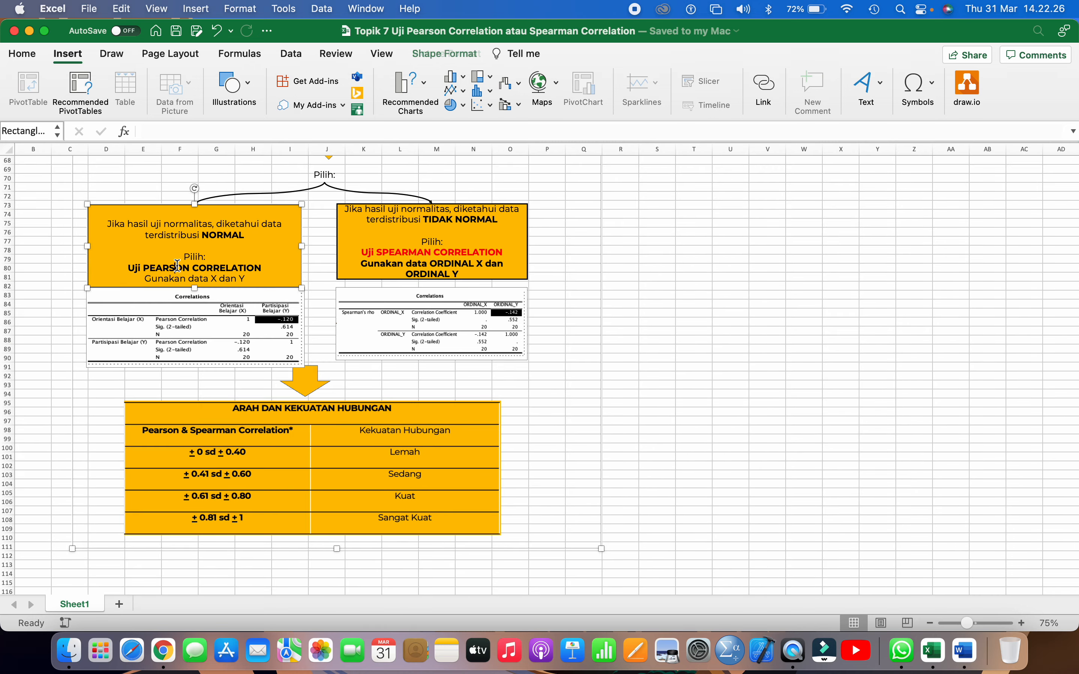
pyautogui.click(410, 251)
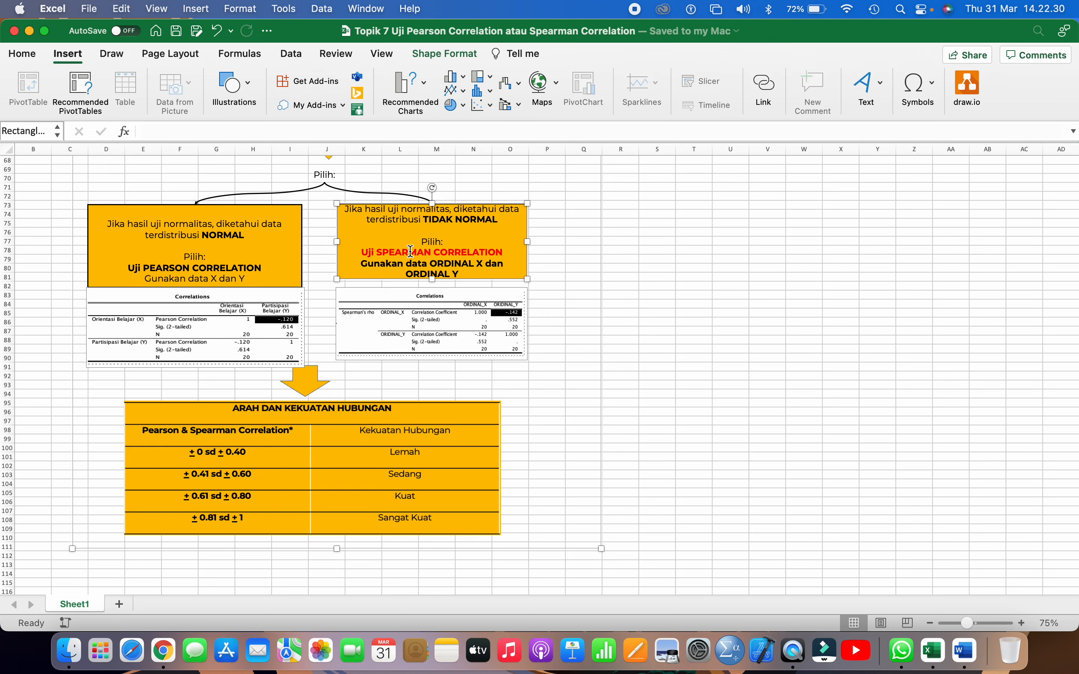
pyautogui.scroll(2, 411, 251)
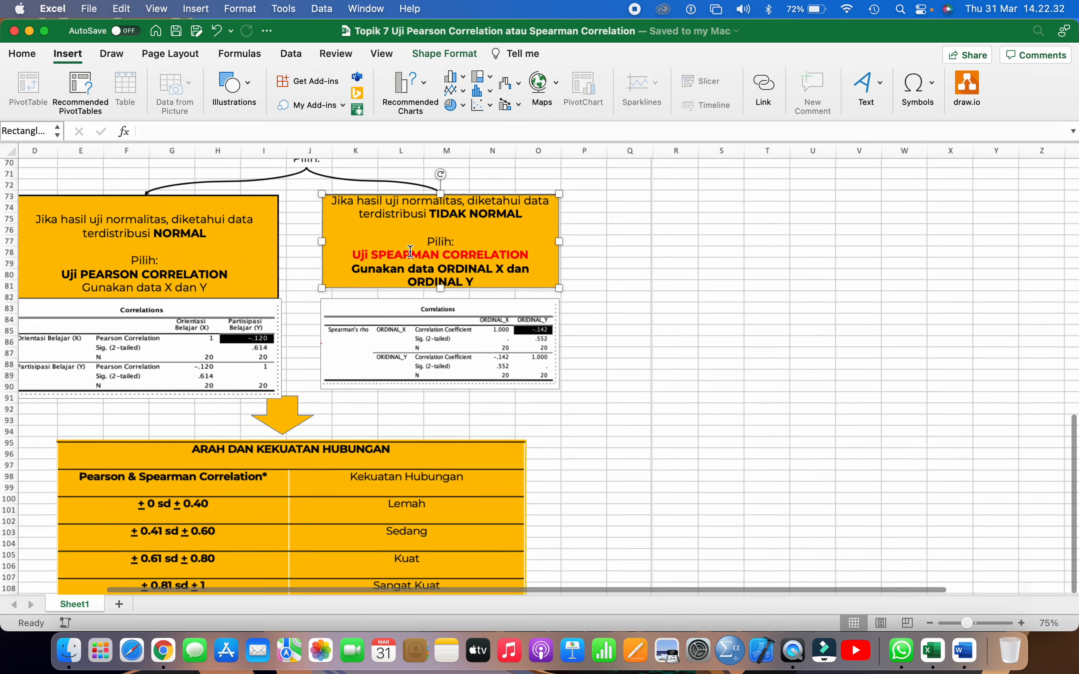
pyautogui.scroll(3, 410, 251)
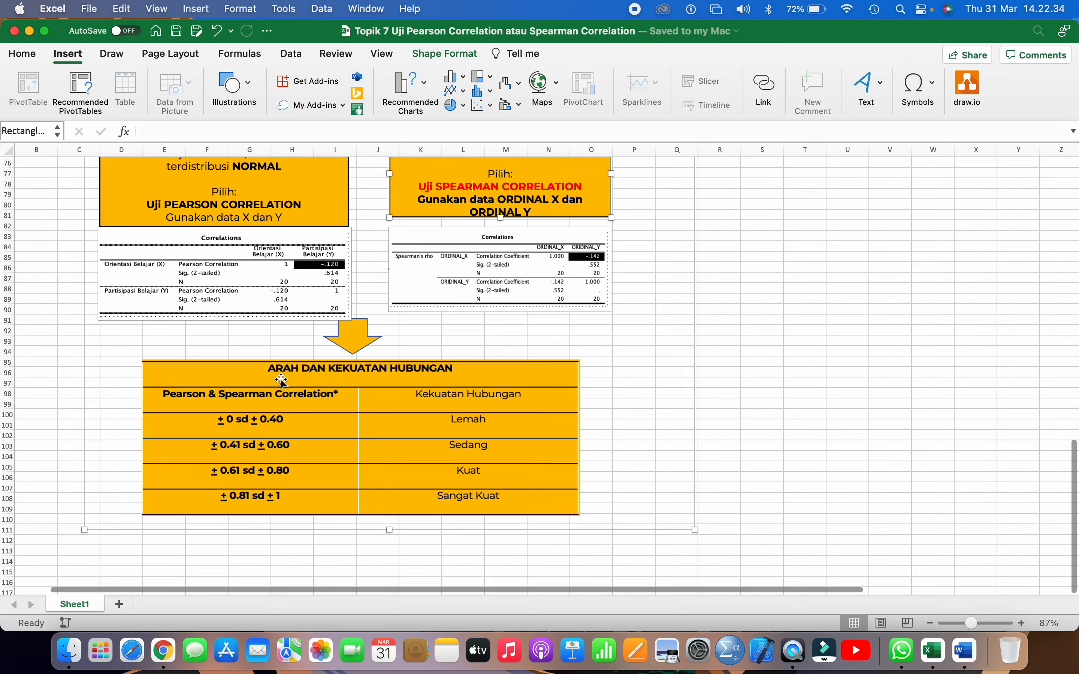
# Examine the Arah dan Kekuatan Hubungan table and look up the strength category for the highlighted Pearson Correlation coefficient
pyautogui.click(286, 362)
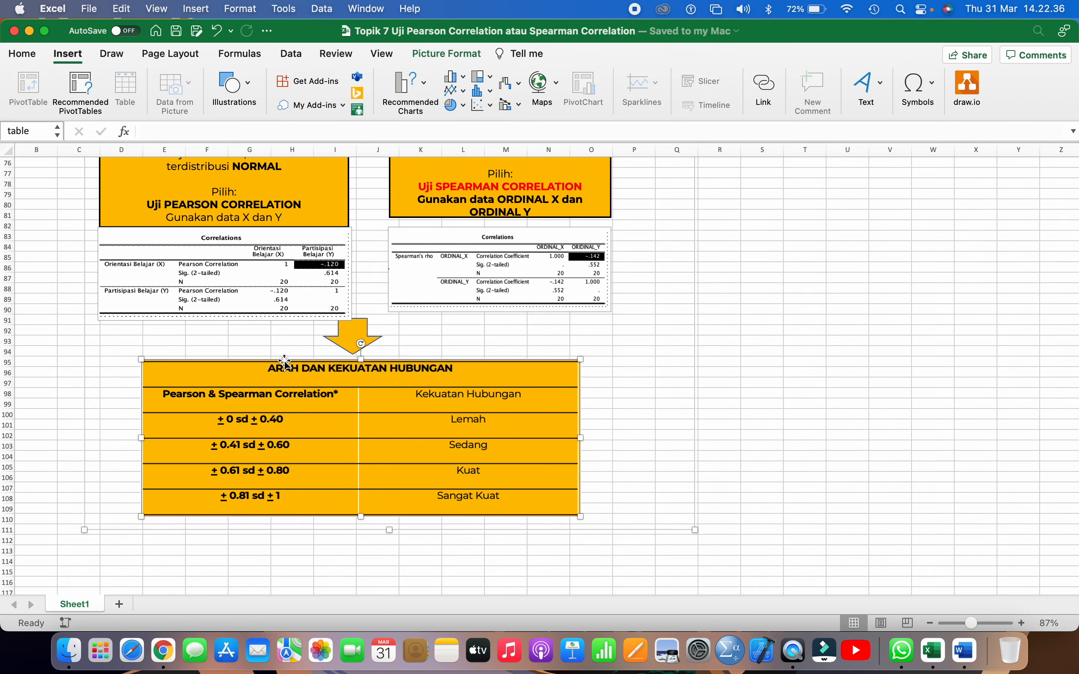
pyautogui.scroll(-2, 286, 362)
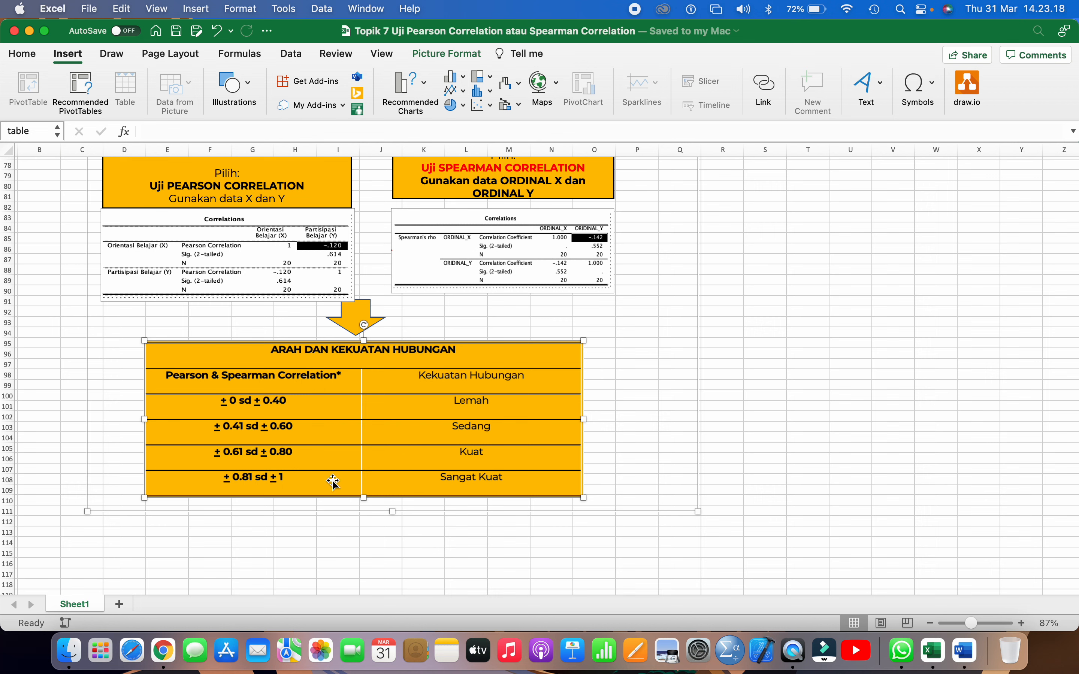
pyautogui.click(222, 228)
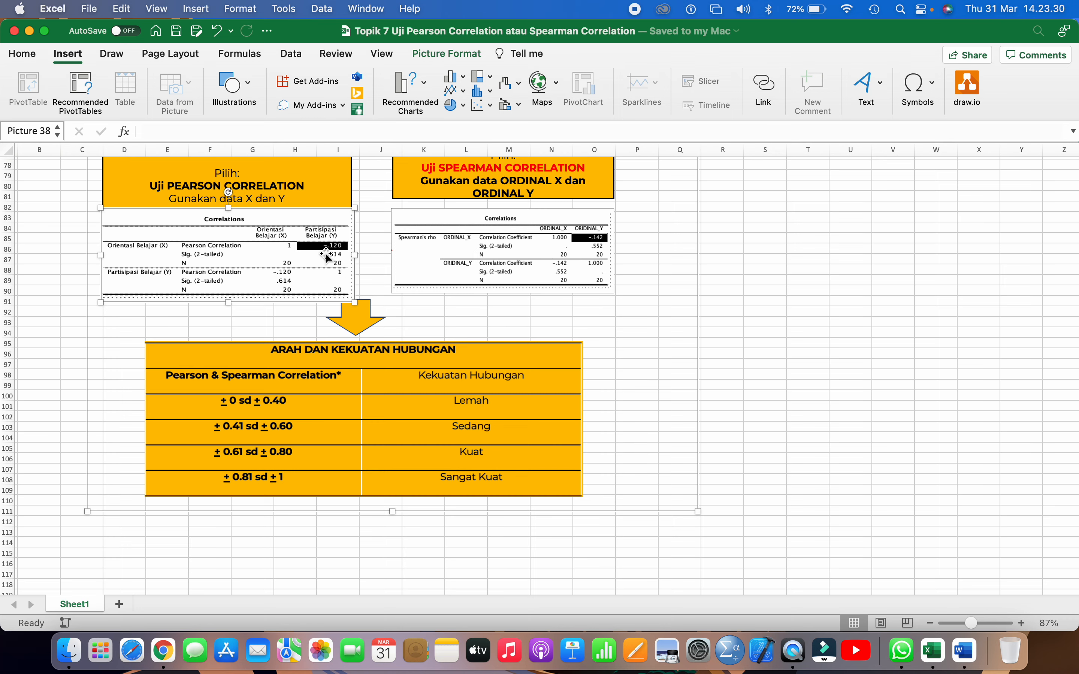
pyautogui.scroll(5, 327, 258)
pyautogui.scroll(10, 330, 253)
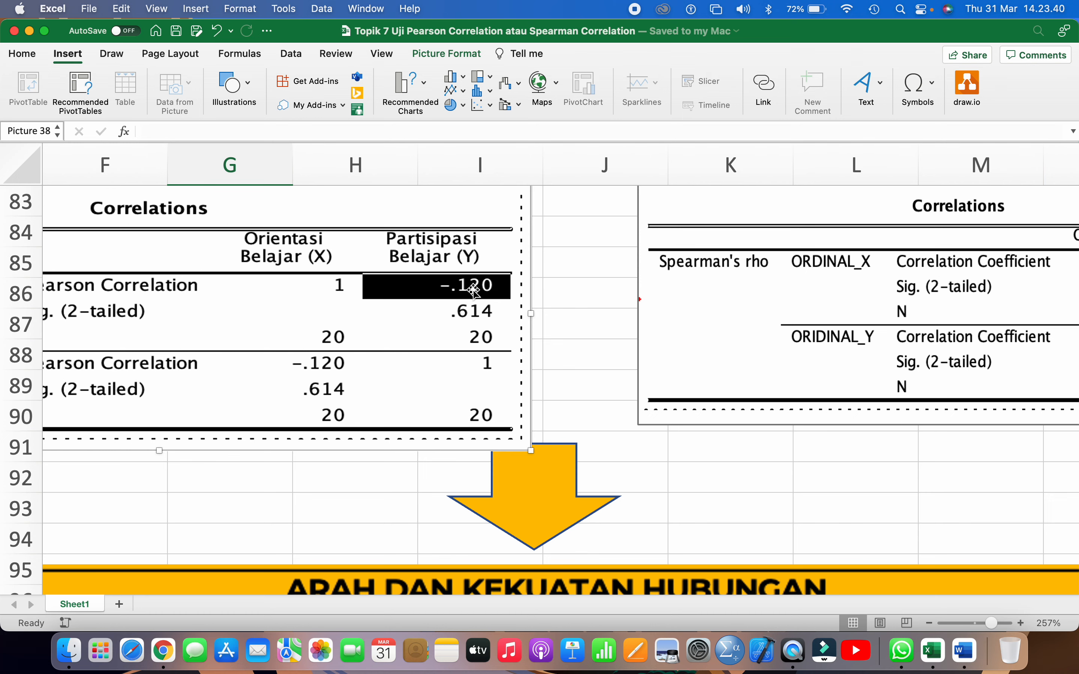
pyautogui.scroll(-10, 474, 290)
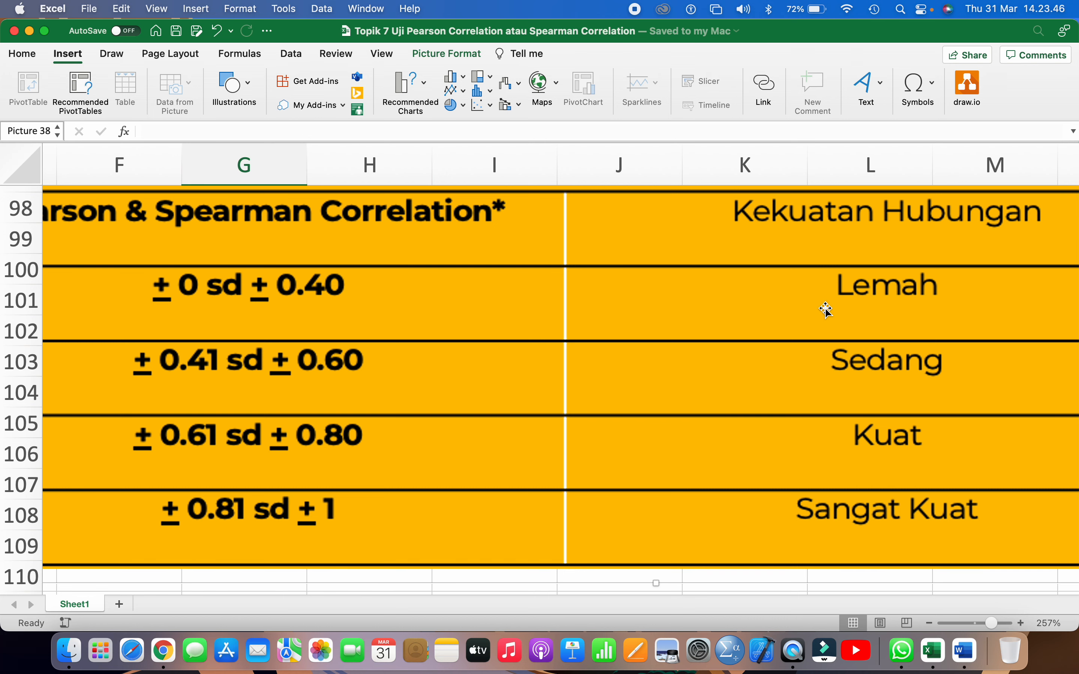
# Read the highlighted Spearman's rho coefficient and look up its strength category in the Arah dan Kekuatan Hubungan table
pyautogui.hscroll(10, 825, 310)
pyautogui.scroll(10, 824, 309)
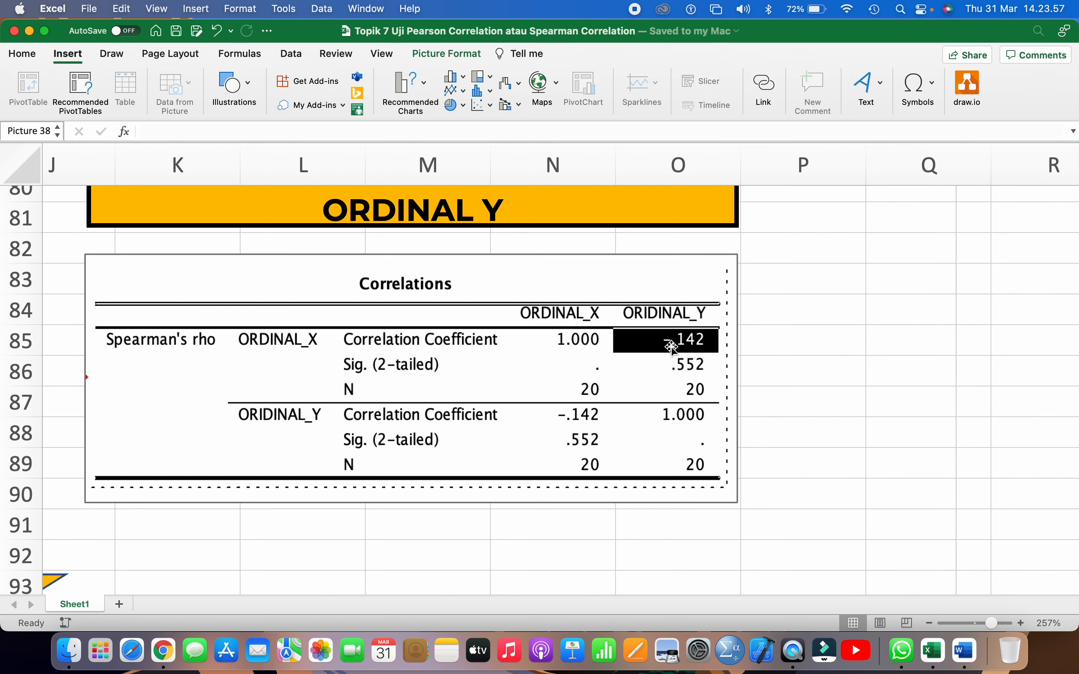
pyautogui.scroll(-10, 673, 348)
pyautogui.hscroll(-8, 673, 348)
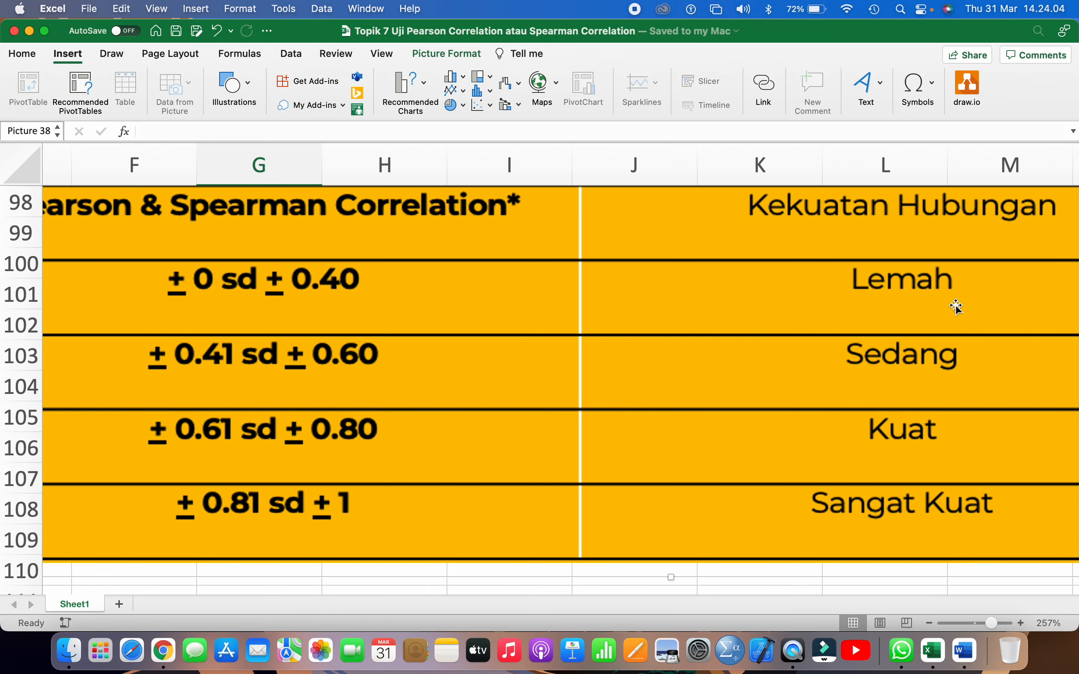
pyautogui.scroll(-5, 959, 305)
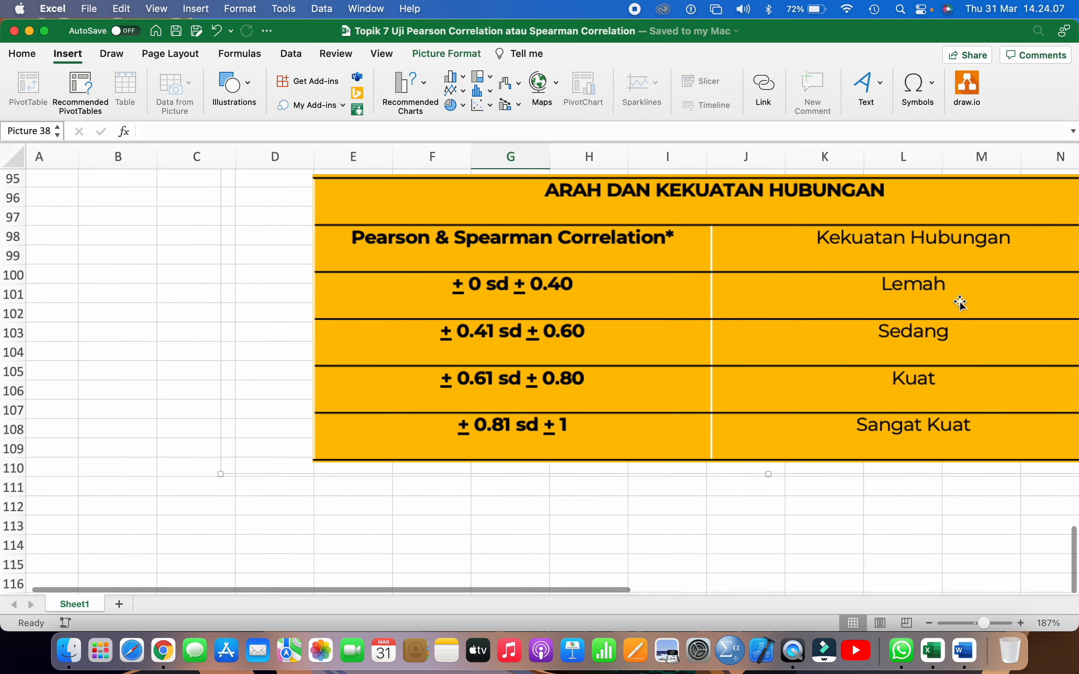
pyautogui.scroll(6, 961, 305)
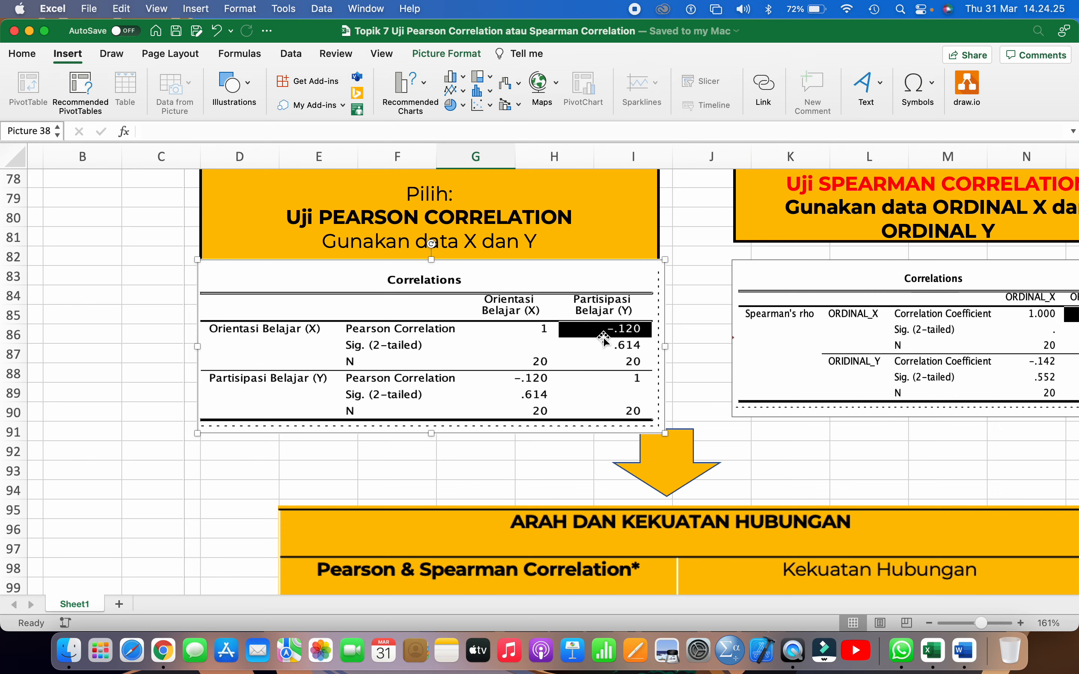
# Review the flowchart from the correlation test branches back up to box 1, Siapkan Tabel Data di Excel
pyautogui.click(689, 287)
pyautogui.scroll(-3, 689, 286)
pyautogui.scroll(-5, 689, 286)
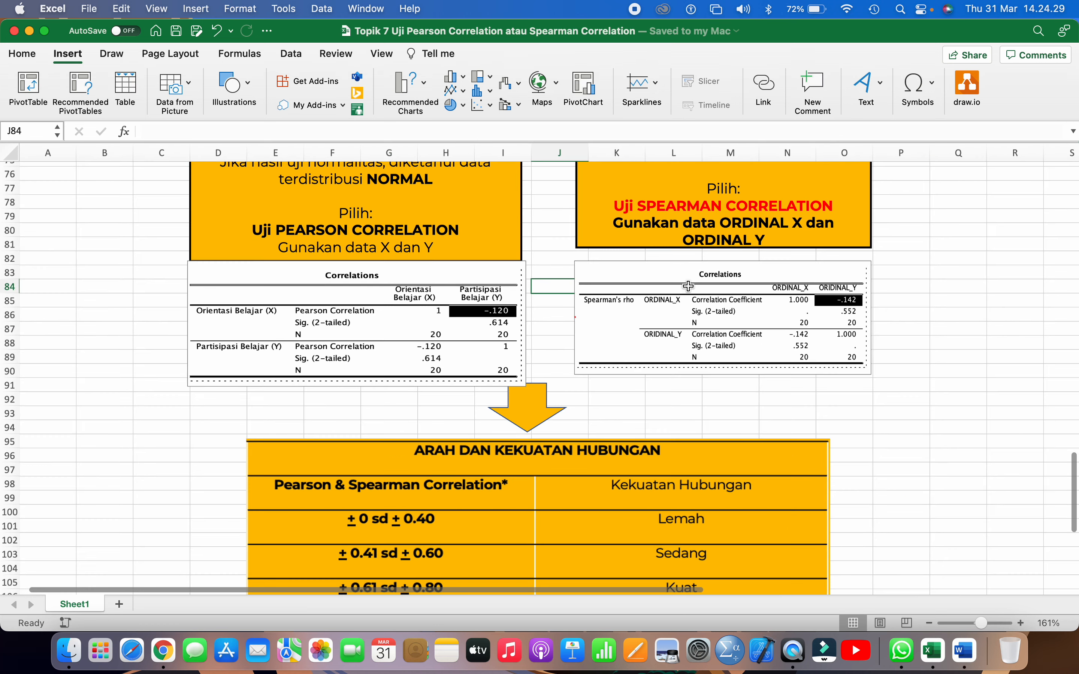
pyautogui.scroll(5, 688, 286)
pyautogui.scroll(-2, 688, 287)
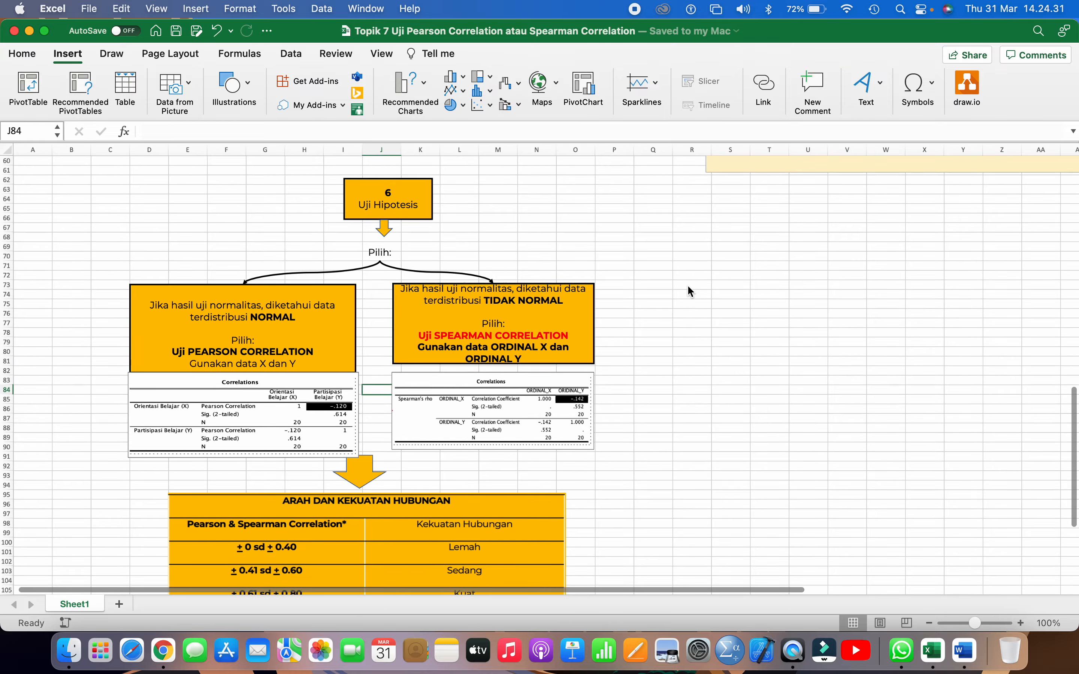
pyautogui.scroll(6, 687, 287)
pyautogui.scroll(6, 689, 287)
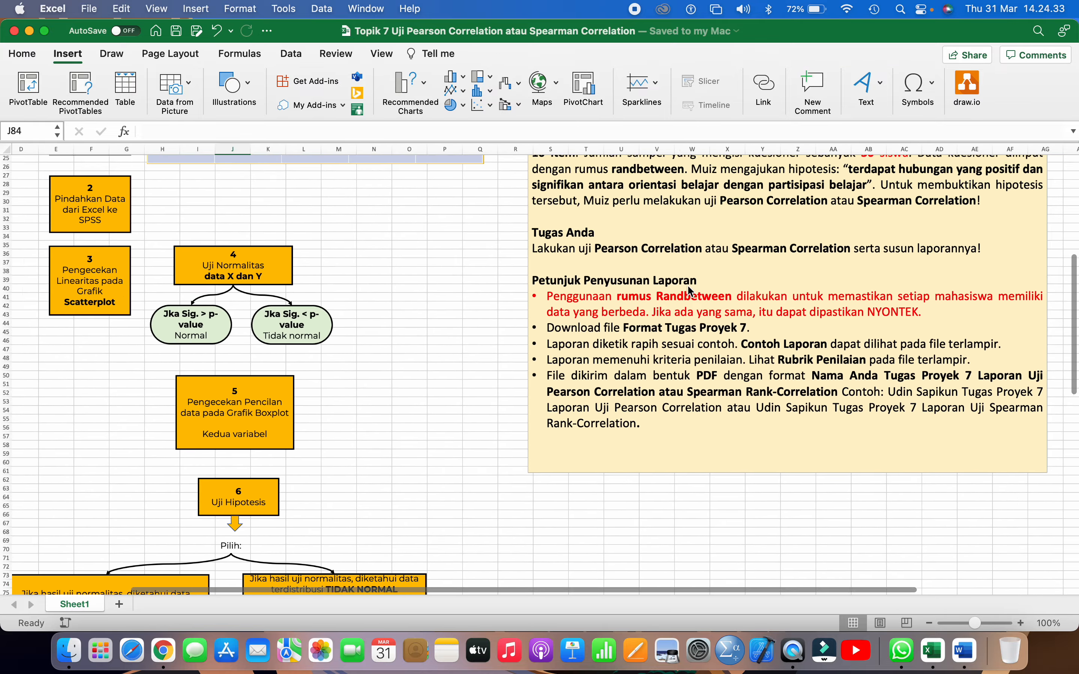
pyautogui.scroll(-3, 689, 287)
pyautogui.scroll(-4, 689, 290)
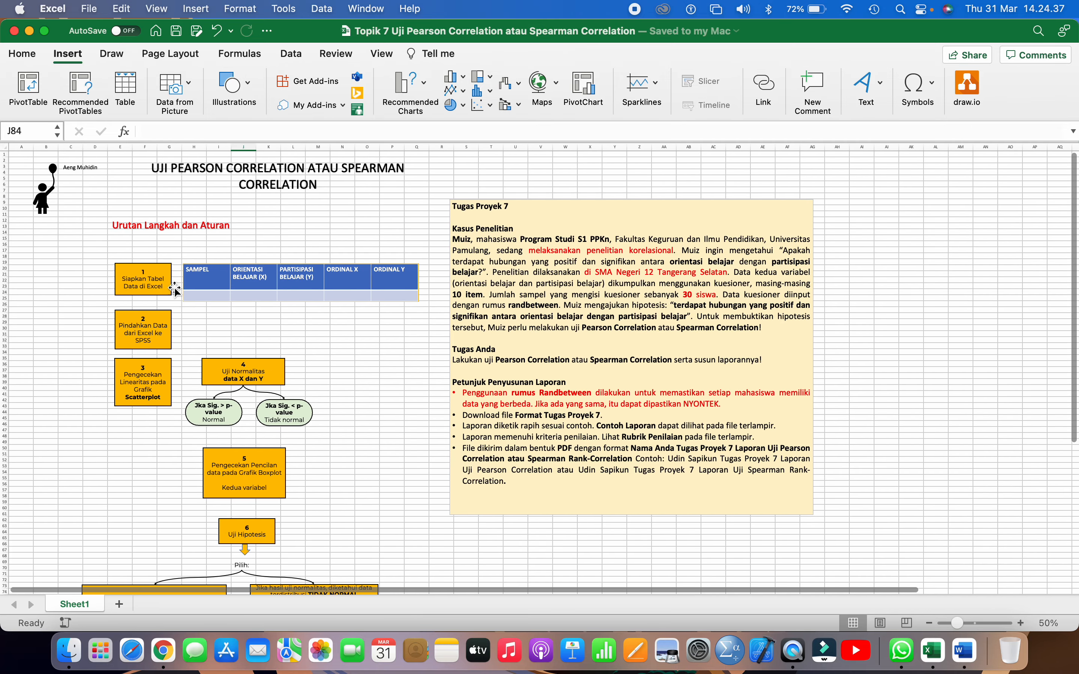
pyautogui.click(135, 284)
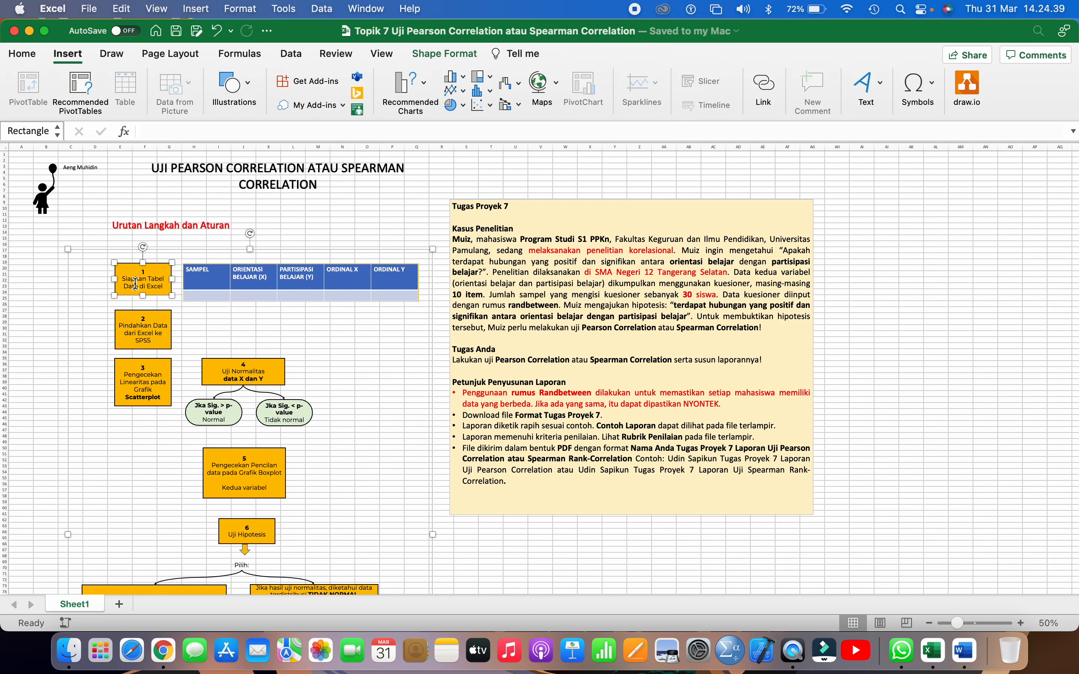
# Enter the heading Kuesioner in cell AI13, in the empty area beside the Tugas Proyek 7 text box
pyautogui.click(979, 275)
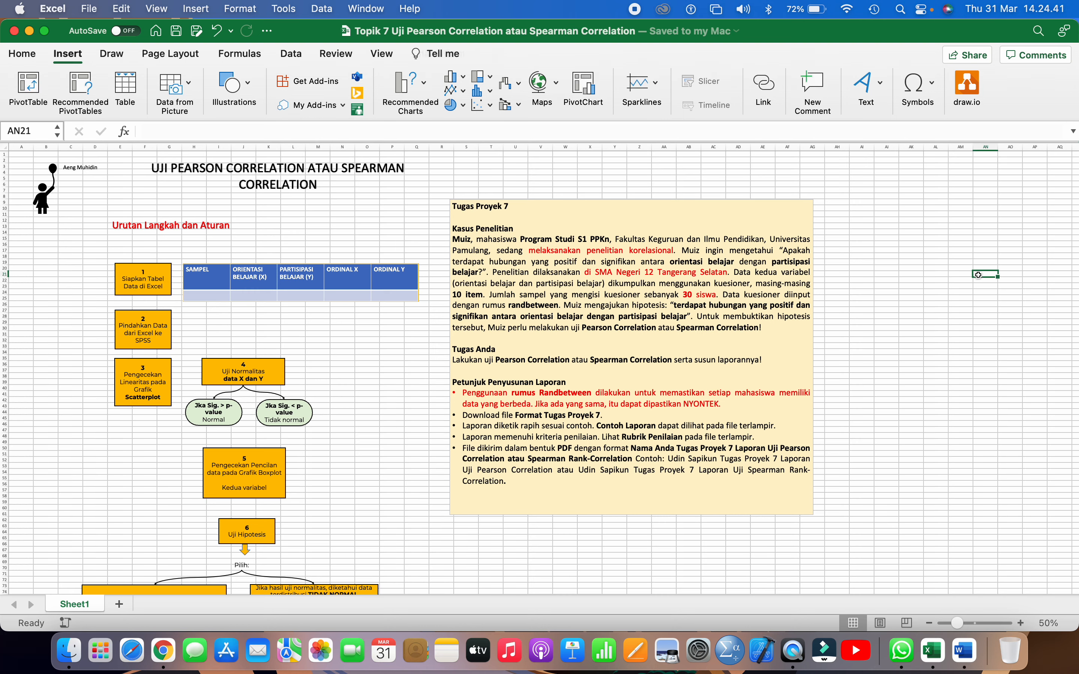
pyautogui.scroll(5, 979, 273)
pyautogui.scroll(5, 979, 273)
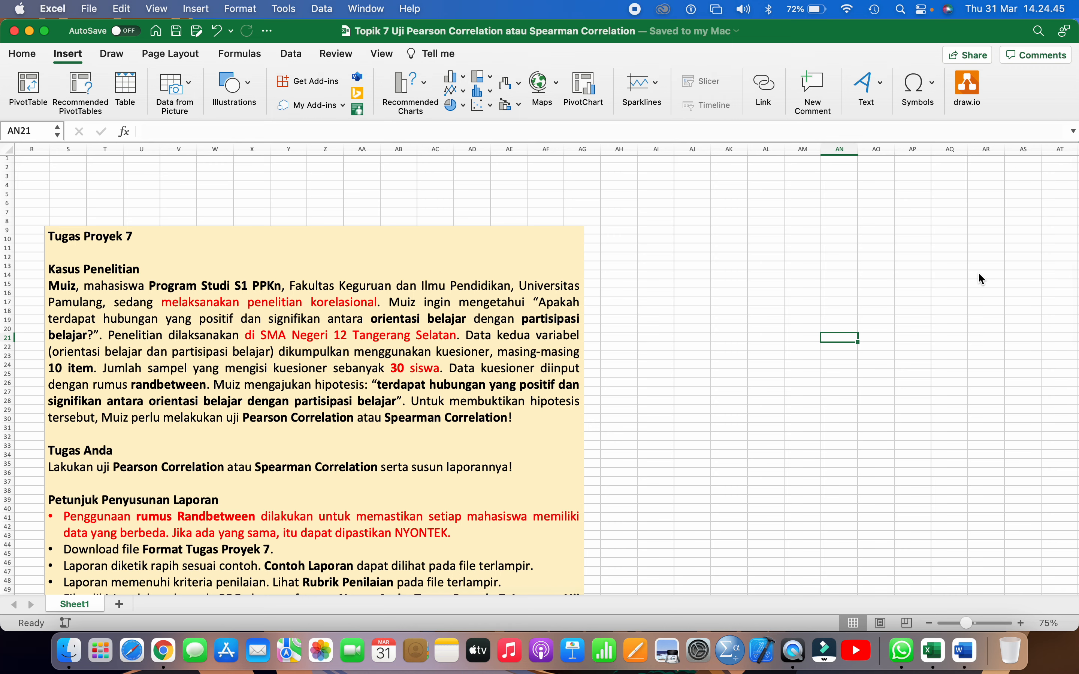
pyautogui.click(637, 284)
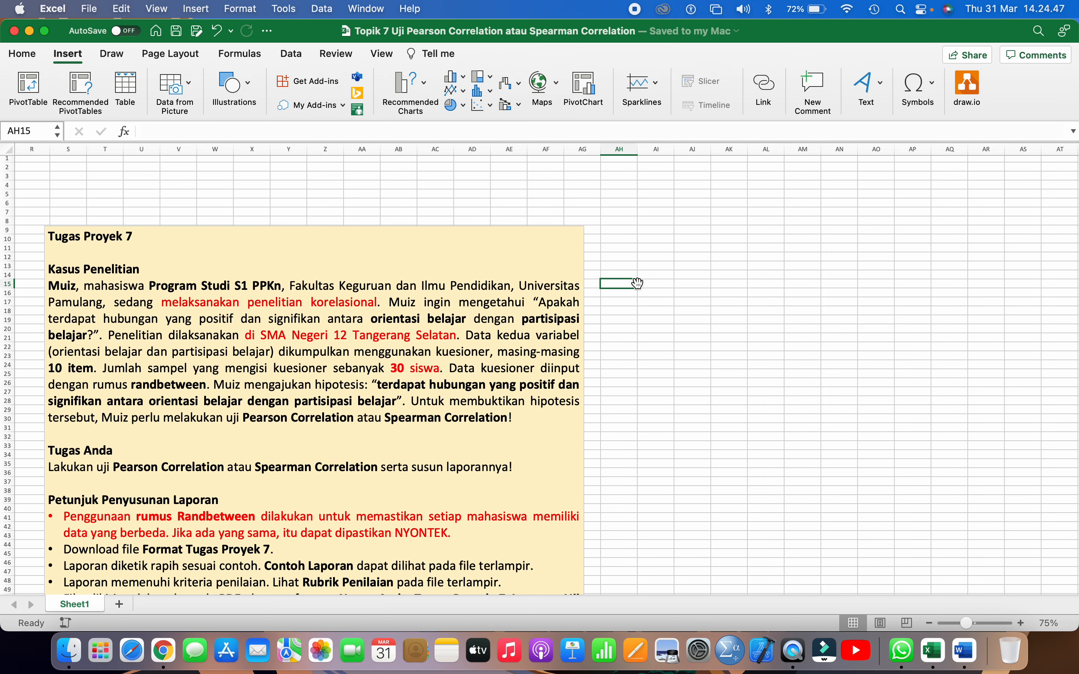
pyautogui.click(652, 270)
pyautogui.scroll(2, 653, 269)
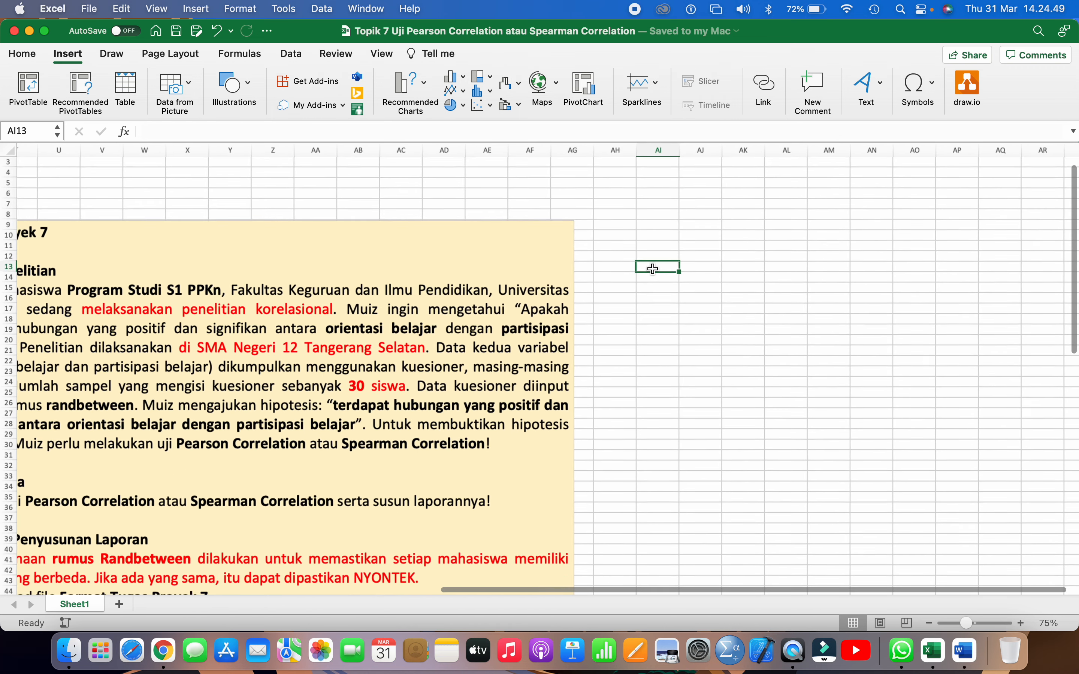
pyautogui.scroll(1, 653, 269)
pyautogui.write('Kes')
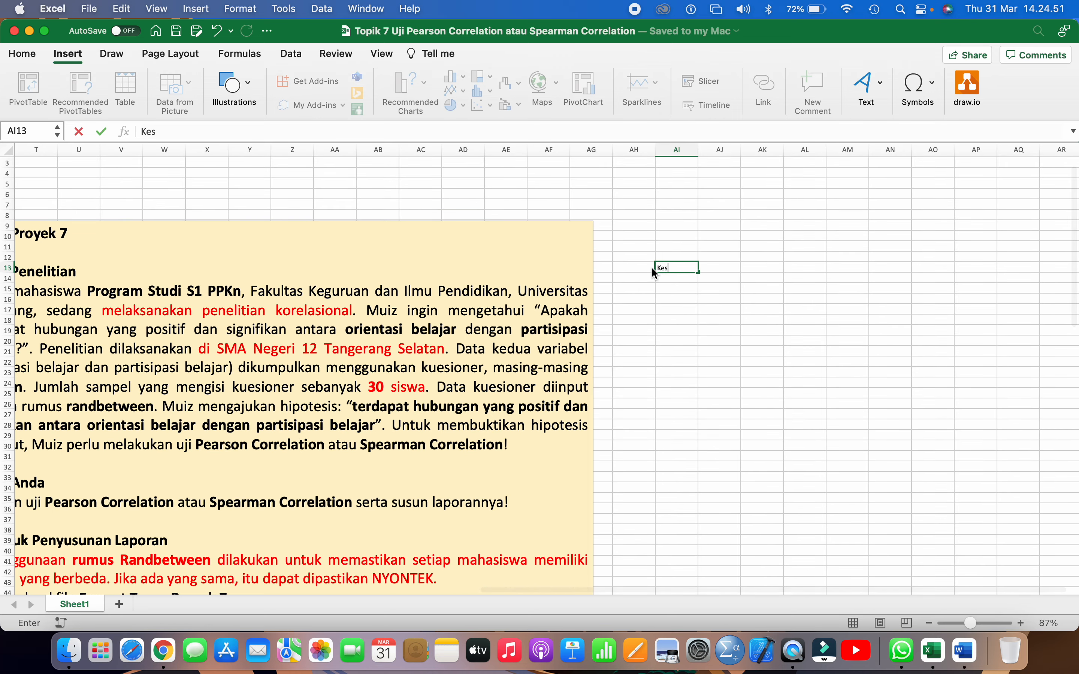
pyautogui.press('BackSpace')
pyautogui.press('BackSpace')
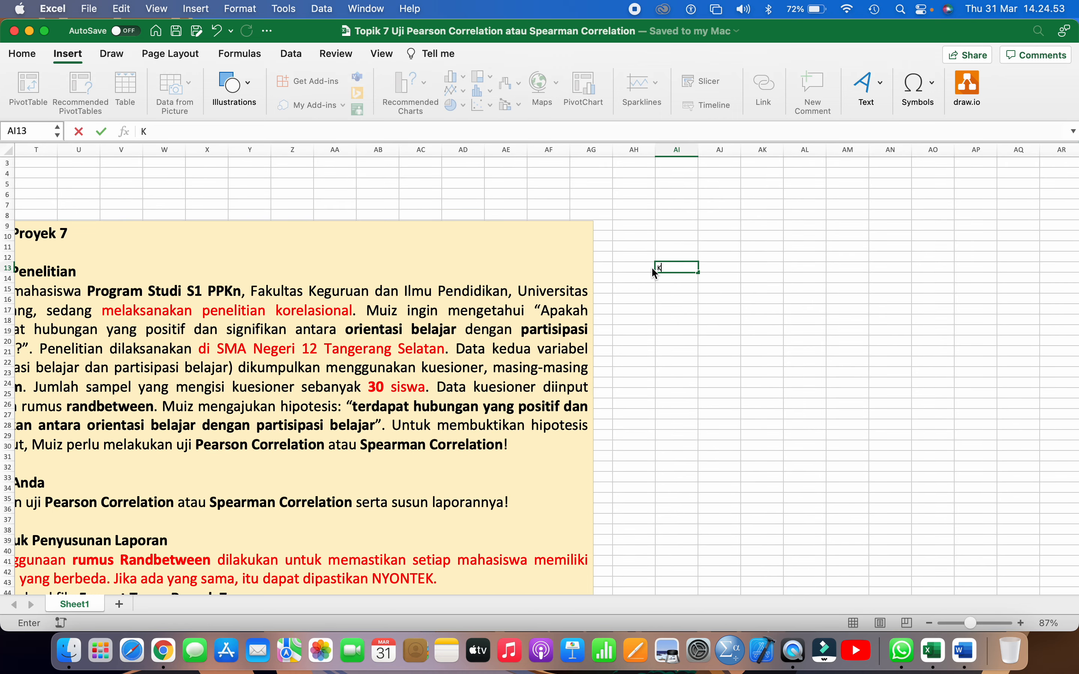
pyautogui.write('uesioner')
pyautogui.press('Return')
# Enter Orientasi Belajar in AI14 and Partisipasi Belajar in AI15, and widen column AI to fit the labels
pyautogui.write('Orientasi Belajar')
pyautogui.press('Return')
pyautogui.write('Parti')
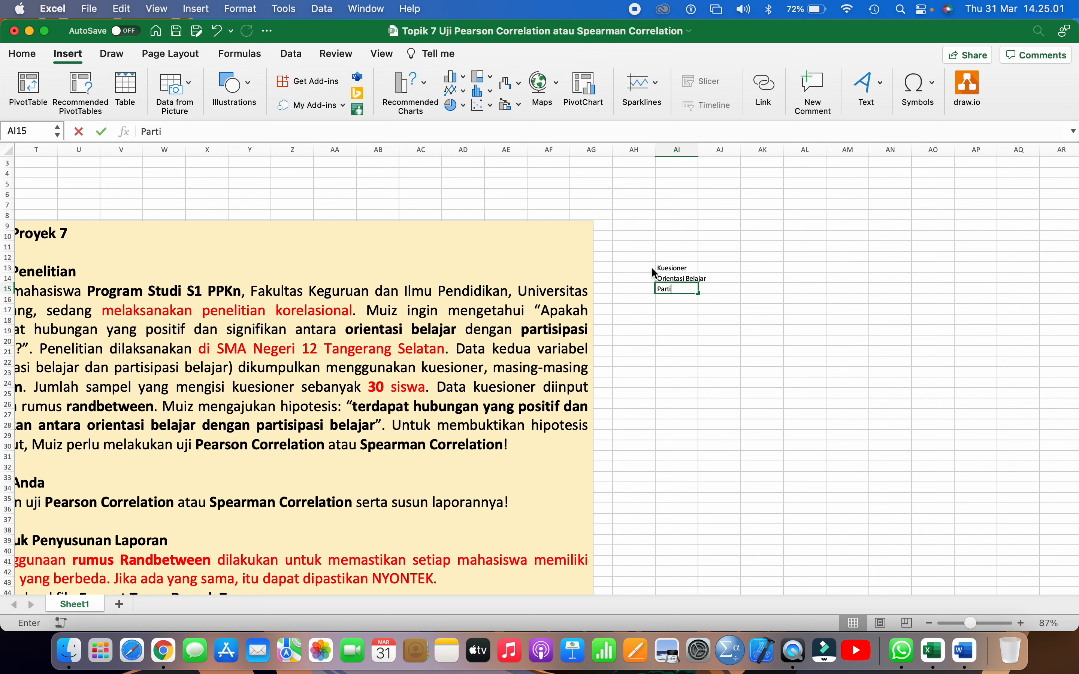
pyautogui.write('sipasi Belajar')
pyautogui.press('Tab')
pyautogui.press('Up')
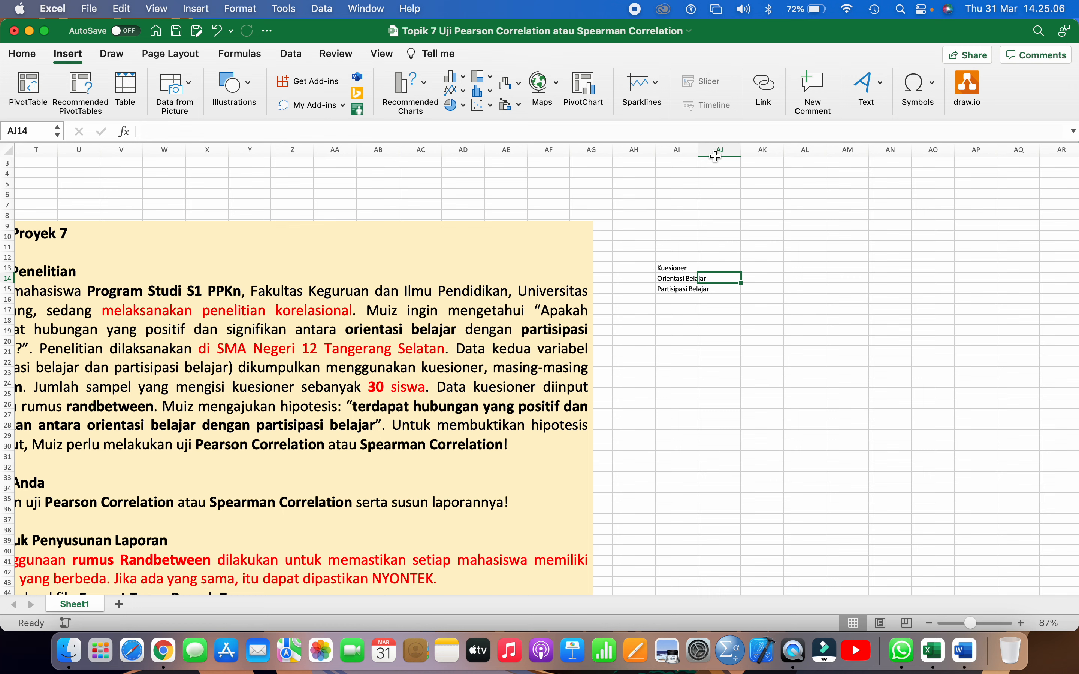
pyautogui.moveTo(698, 150); pyautogui.dragTo(723, 151)
# Enter 10 as the number of items for both questionnaires in AJ14 and AJ15
pyautogui.write('10')
pyautogui.press('Return')
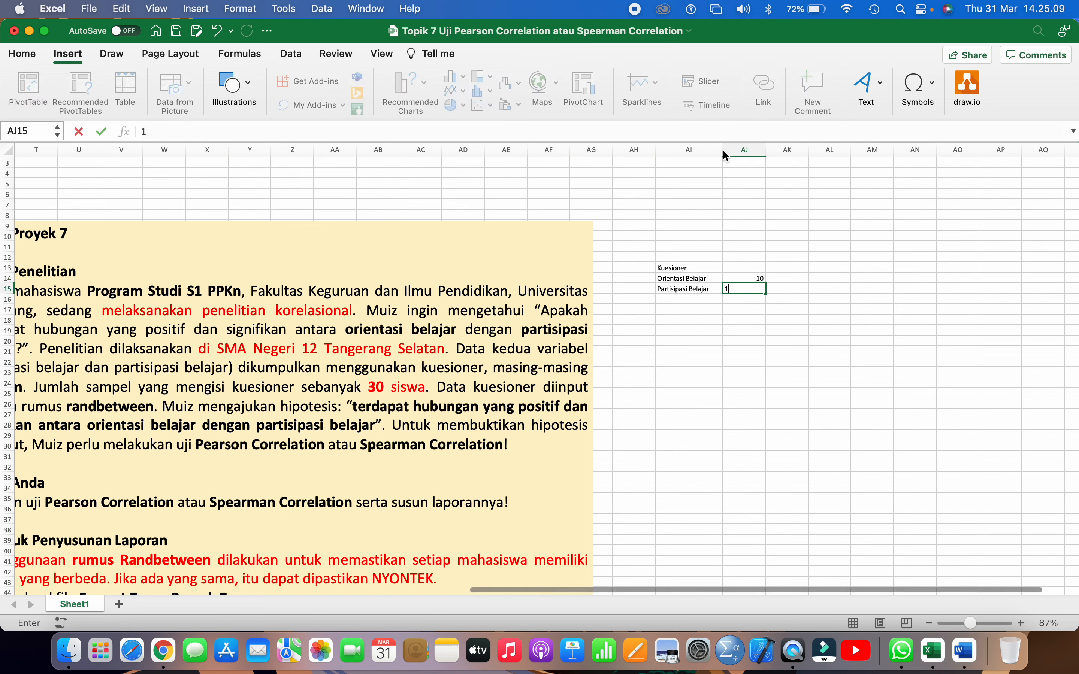
pyautogui.press('Up')
pyautogui.hotkey('shift', 'Down')
pyautogui.hotkey('ctrl', 'd')
pyautogui.press('Up')
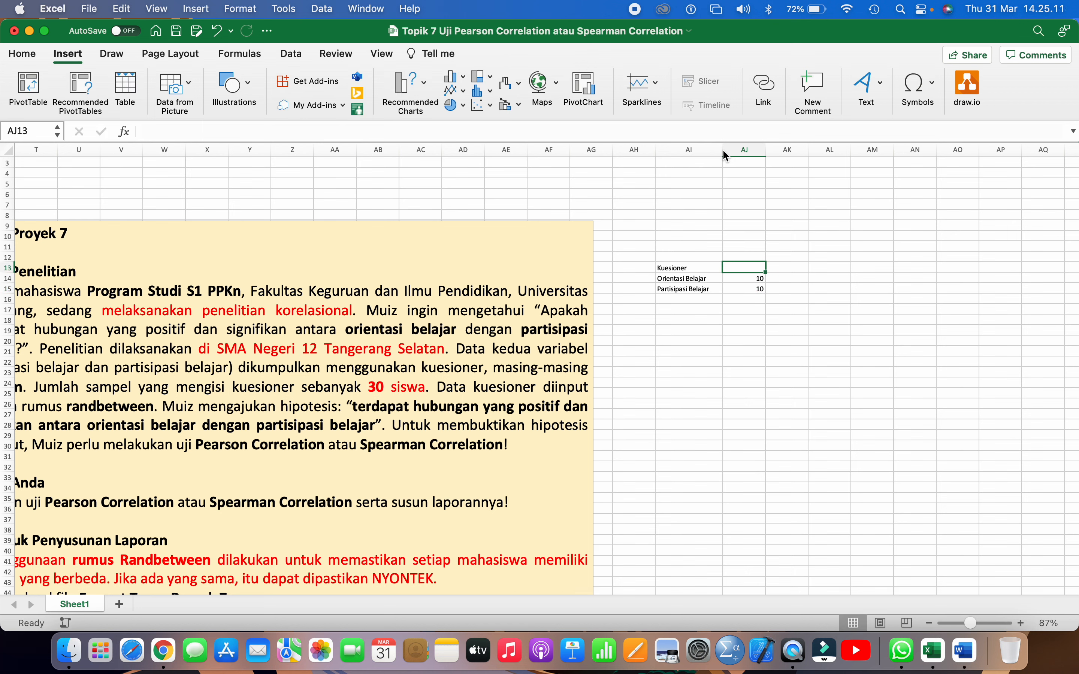
# Bold the Kuesioner heading in AI13, and enter Sampel in AI17 with the value 30 in AJ17
pyautogui.press('Left')
pyautogui.press('Down')
pyautogui.press('Down')
pyautogui.press('Down')
pyautogui.press('Down')
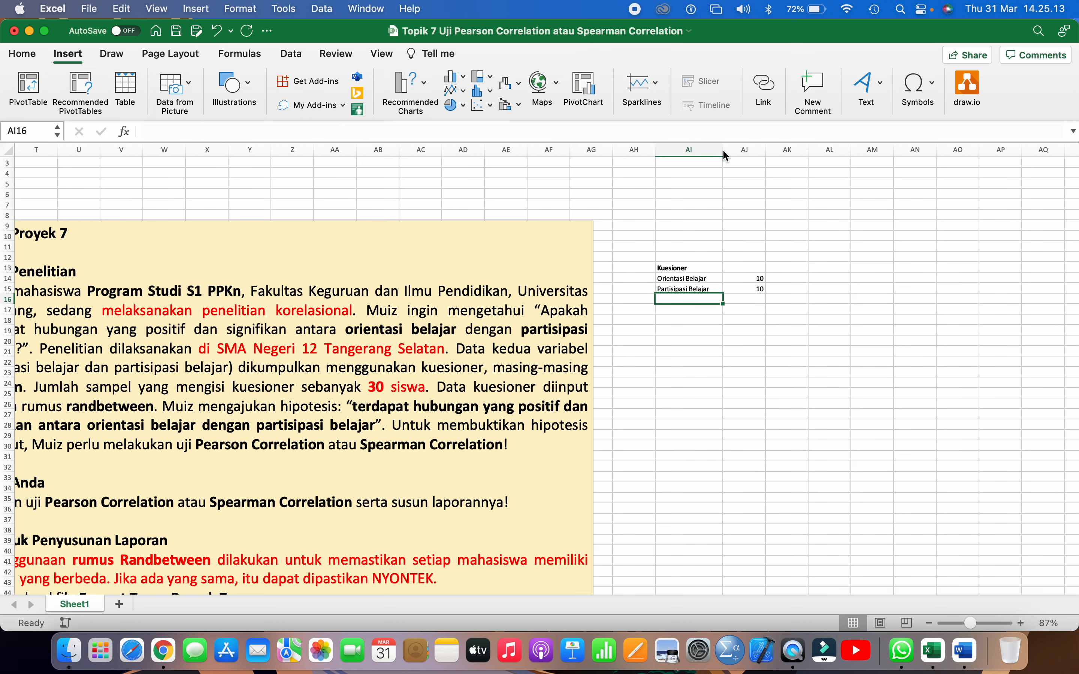
pyautogui.write('Sampel')
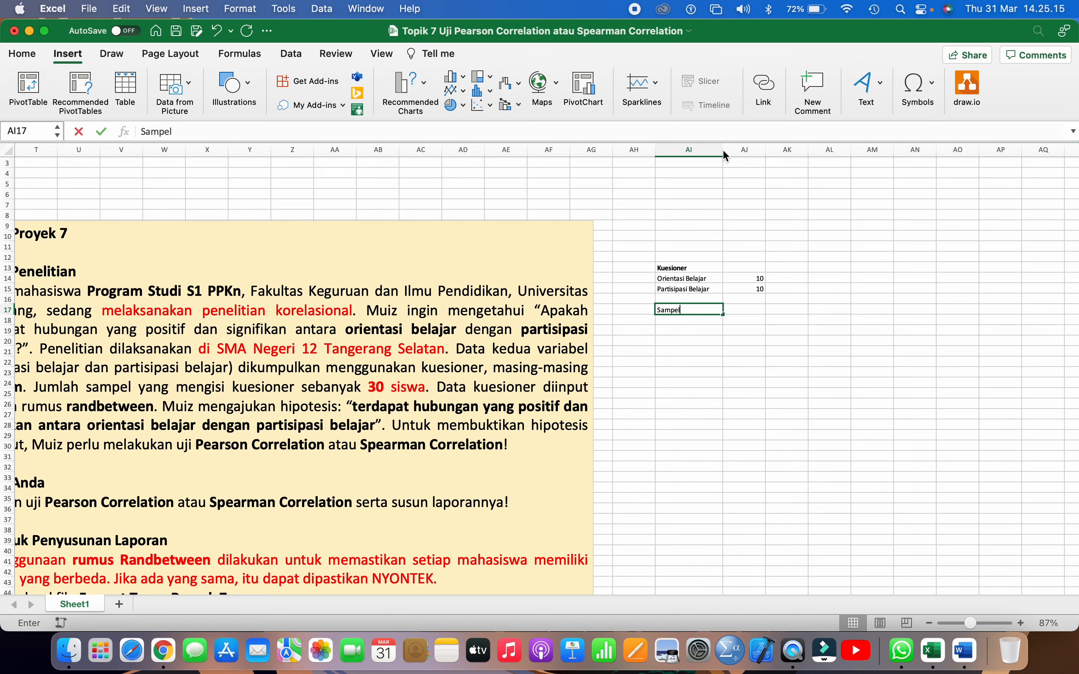
pyautogui.press('Tab')
pyautogui.write('3')
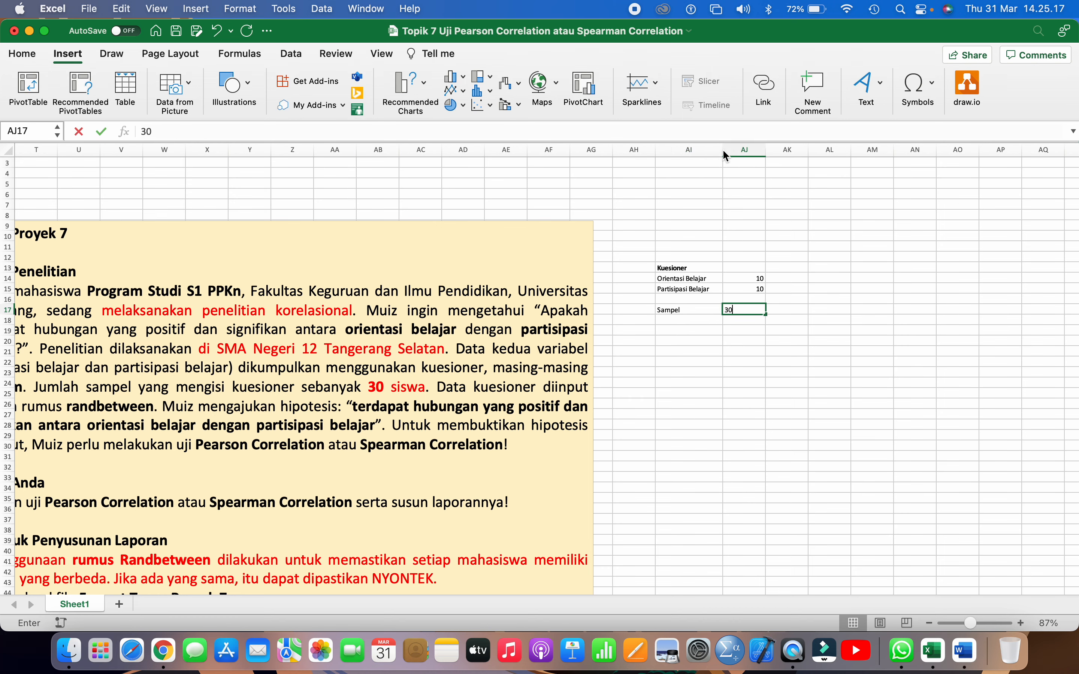
pyautogui.write('0')
pyautogui.click(792, 243)
# Enter the response labels sangat setuju in AK12 and setuju in AL12, above and beside the questionnaire list
pyautogui.hscroll(2, 792, 243)
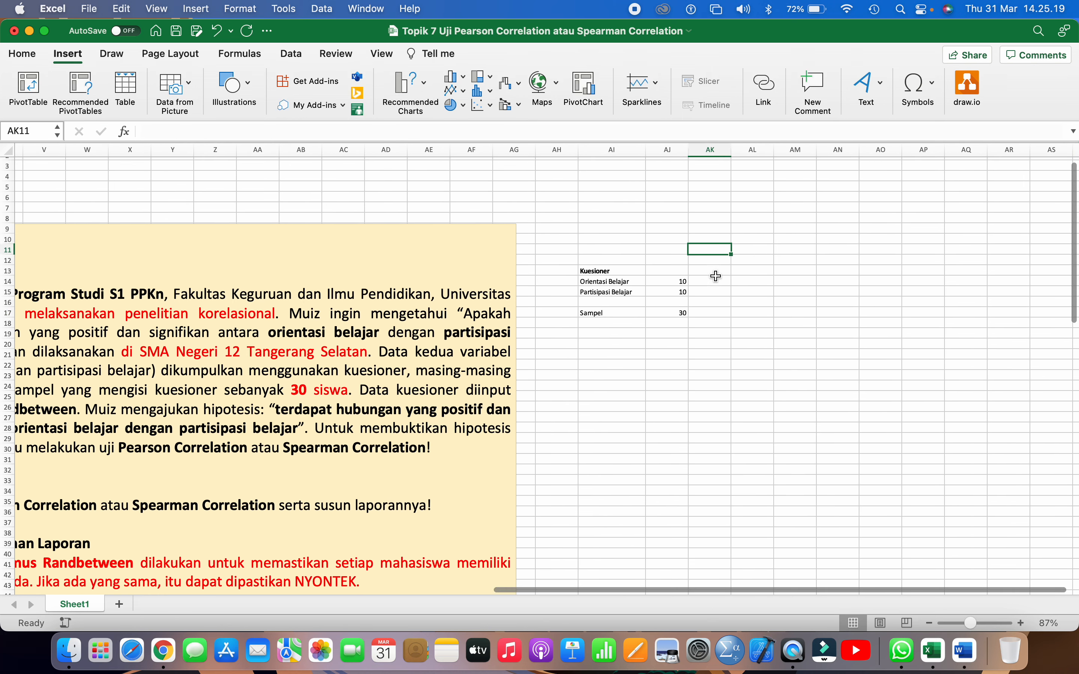
pyautogui.hscroll(1, 654, 313)
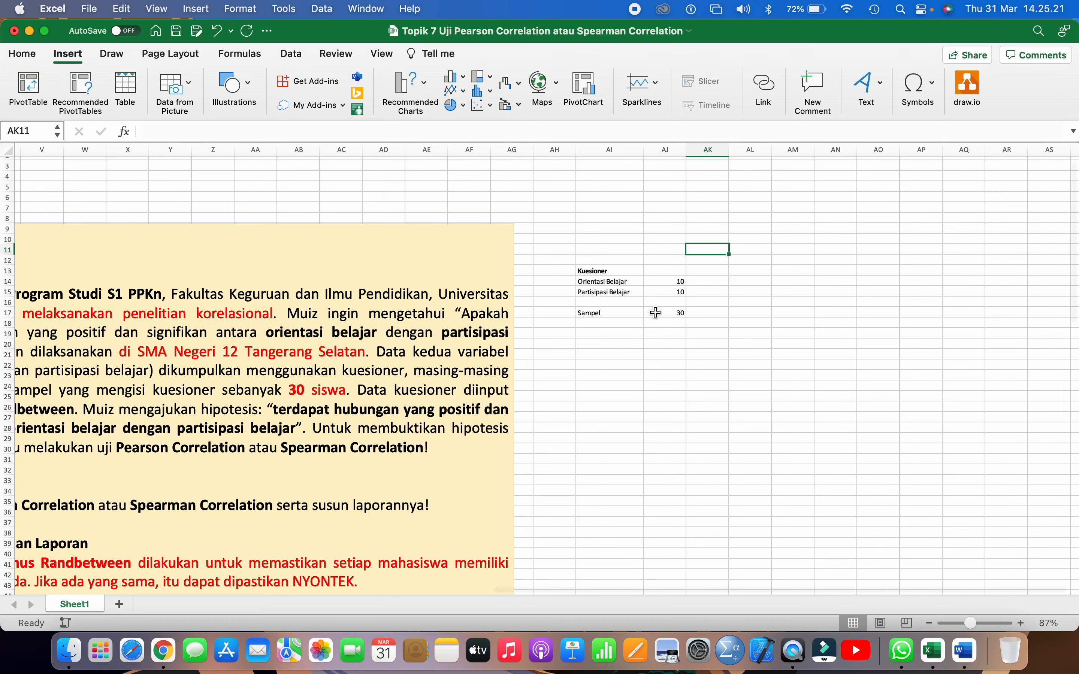
pyautogui.hscroll(1, 655, 313)
pyautogui.hscroll(1, 655, 312)
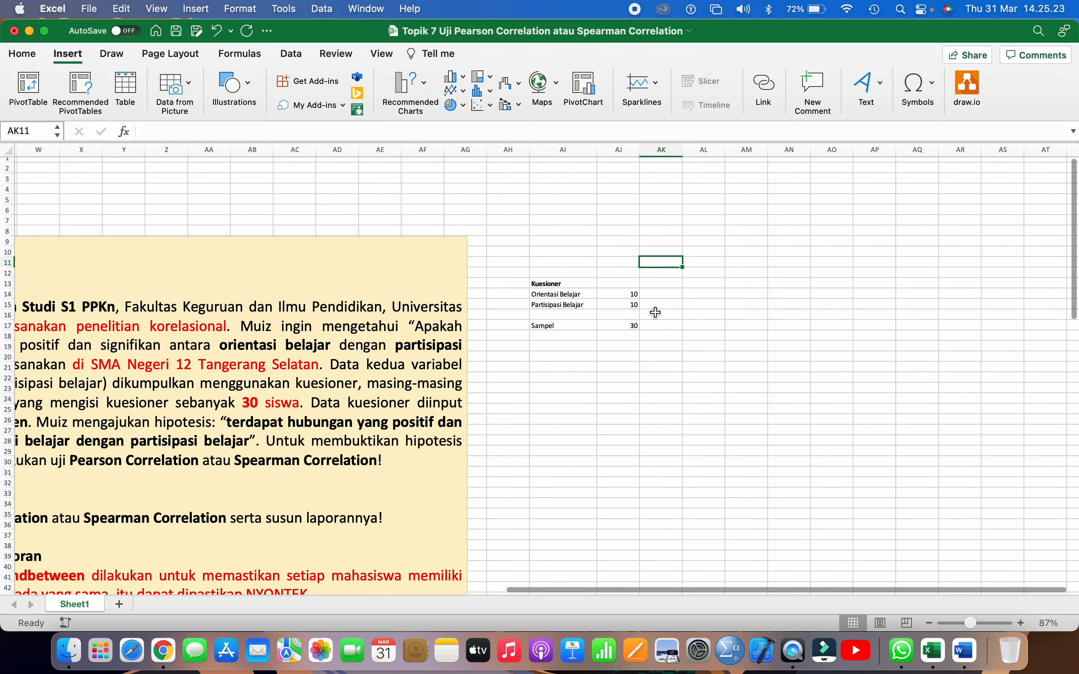
pyautogui.scroll(3, 655, 313)
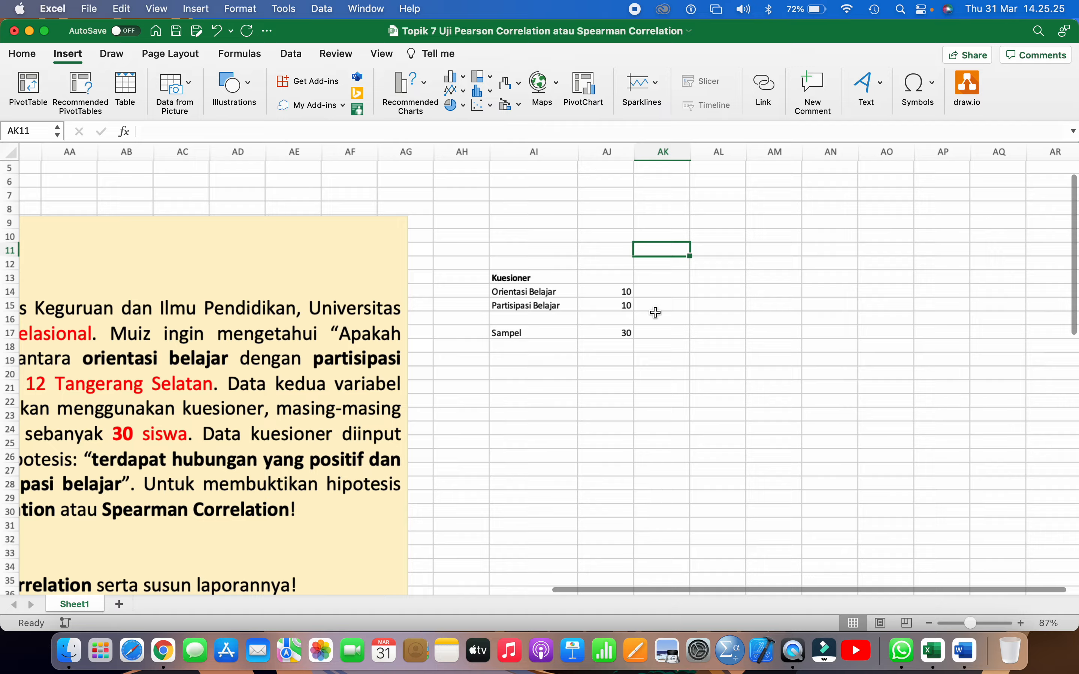
pyautogui.hscroll(2, 655, 313)
pyautogui.scroll(3, 654, 310)
pyautogui.click(654, 307)
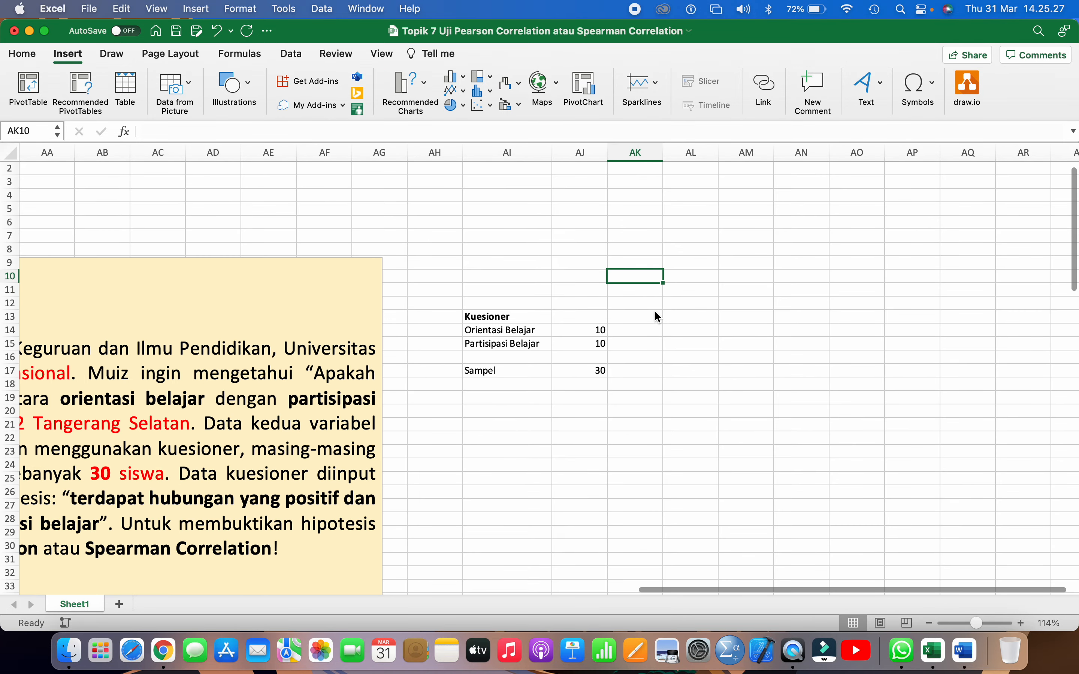
pyautogui.click(658, 316)
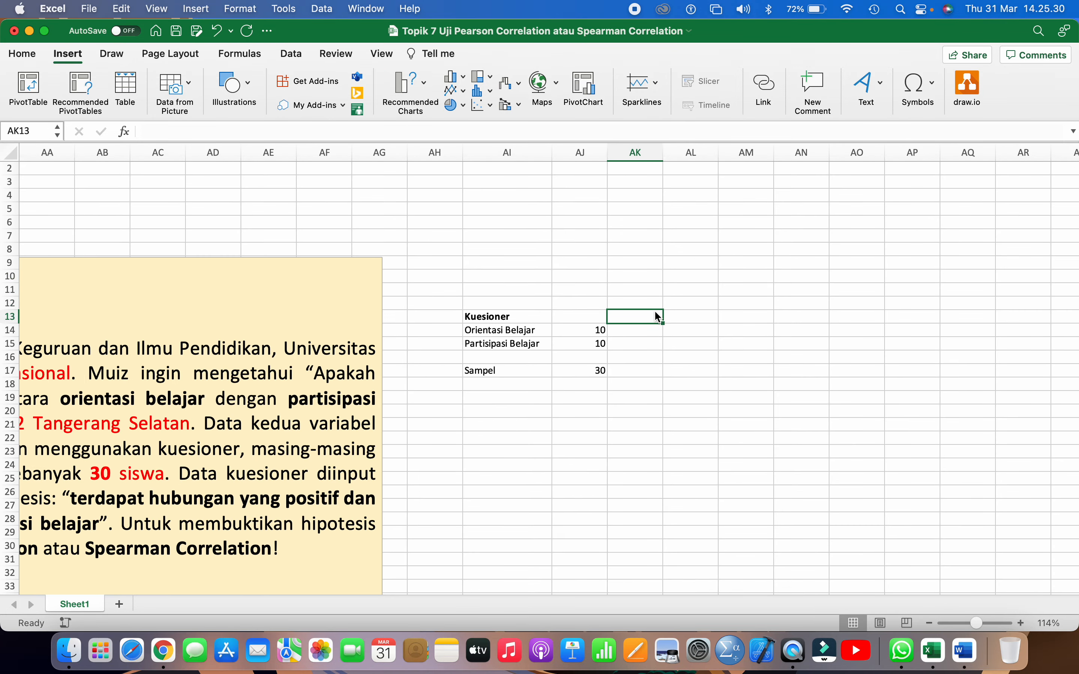
pyautogui.press('Up')
pyautogui.write('s')
pyautogui.press('BackSpace')
pyautogui.press('BackSpace')
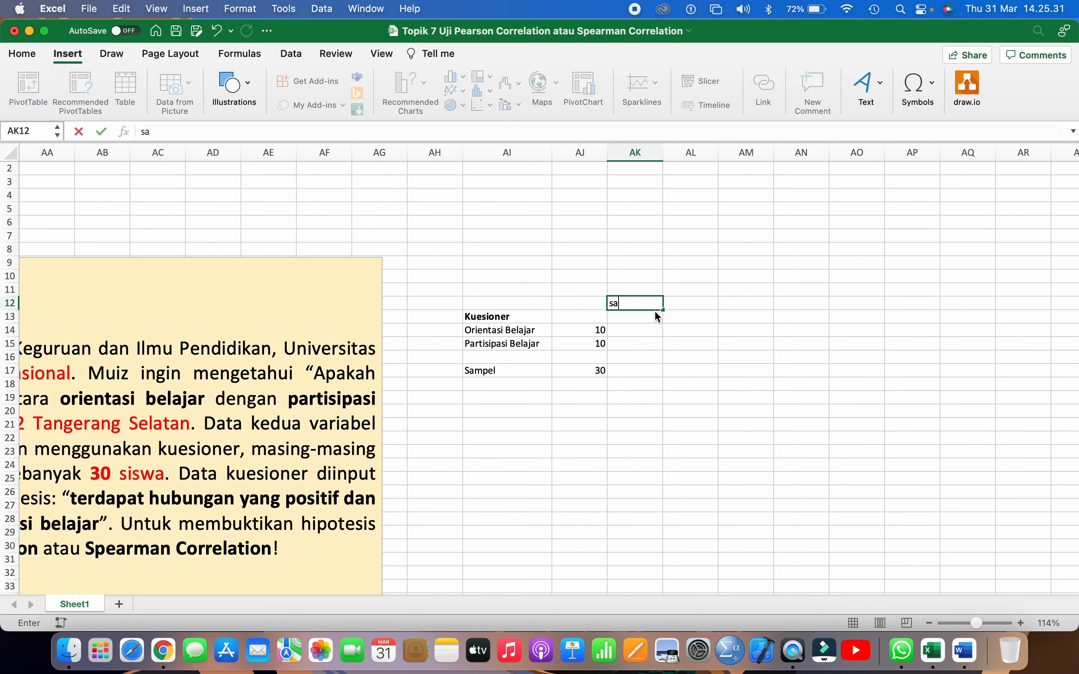
pyautogui.write('sangat')
pyautogui.press('Tab')
pyautogui.write('se')
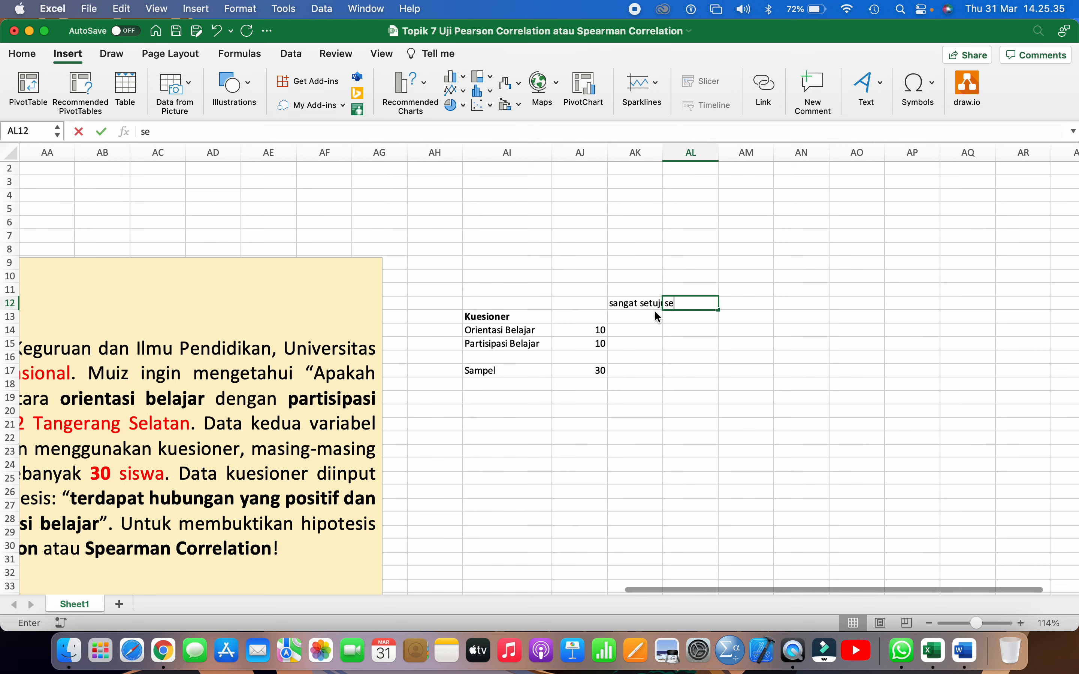
pyautogui.write('tuju')
pyautogui.press('Tab')
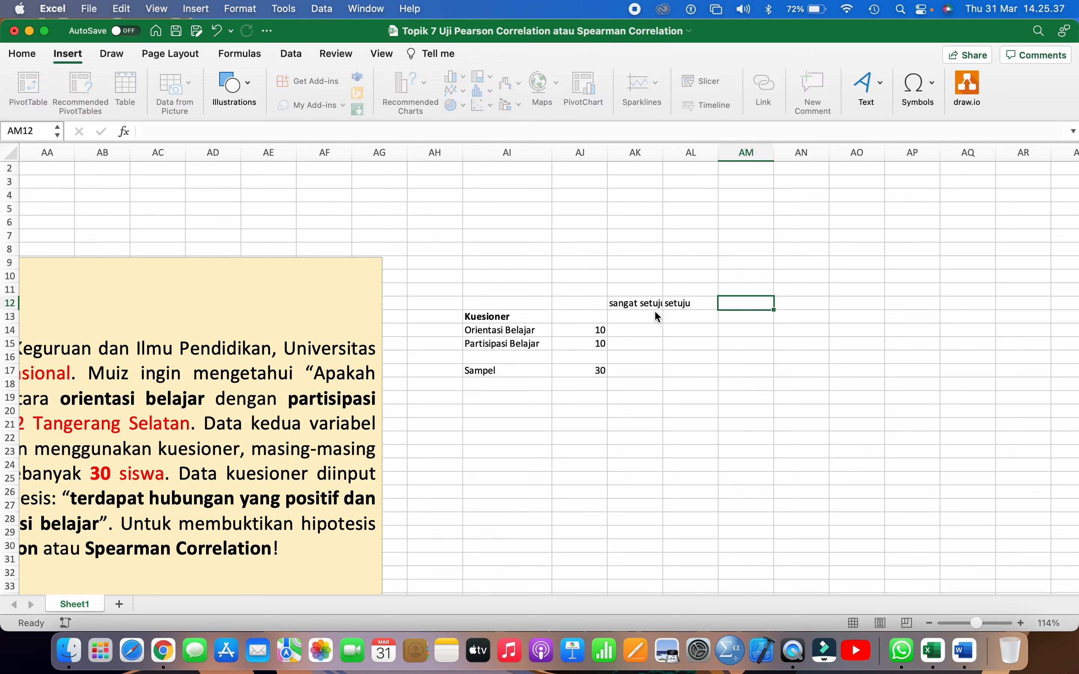
# Enter the remaining response labels kurang setuju, tidak setuju and sangat tidak setuju in AM12, AN12 and AO12
pyautogui.write('kurang setuju')
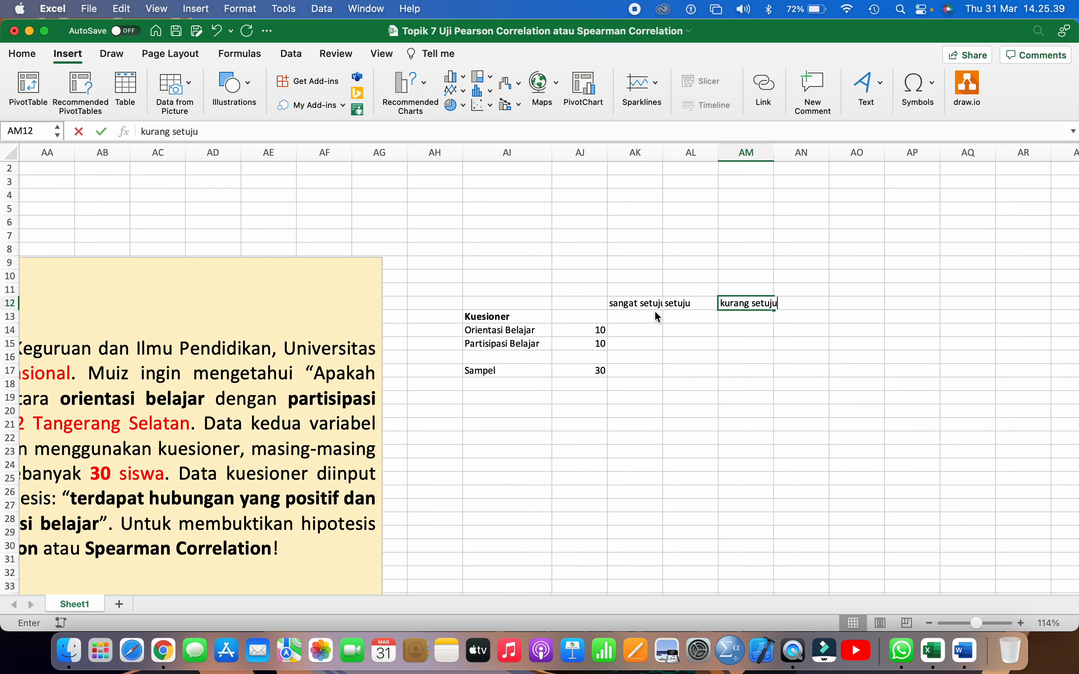
pyautogui.press('Tab')
pyautogui.write('tidak setu')
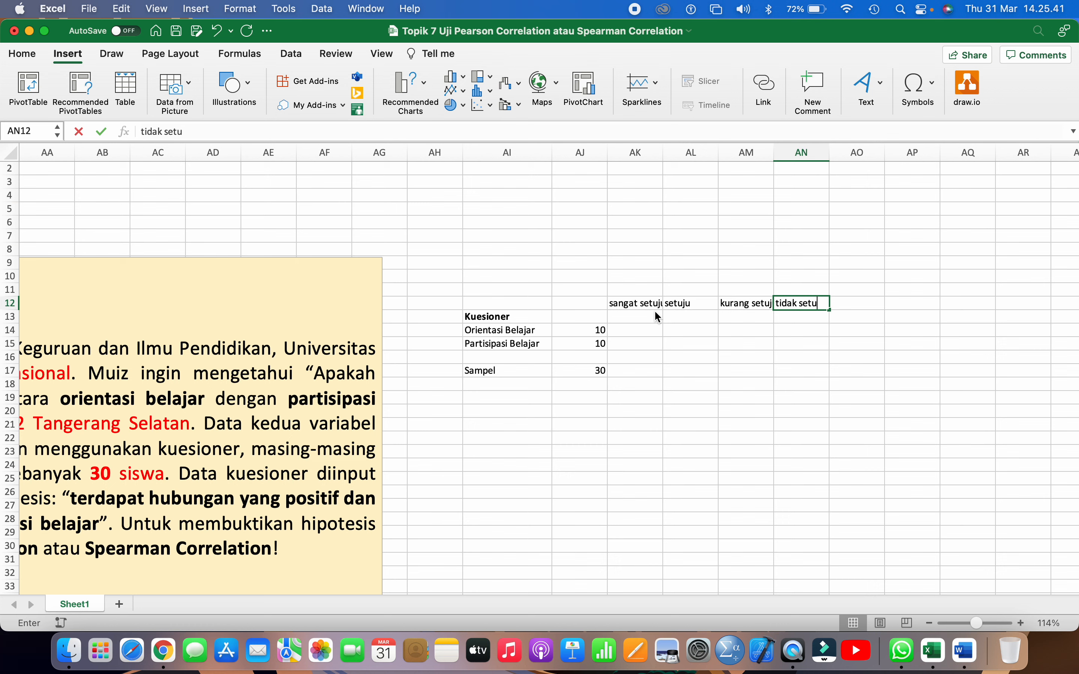
pyautogui.write('ju')
pyautogui.press('Tab')
pyautogui.write('s')
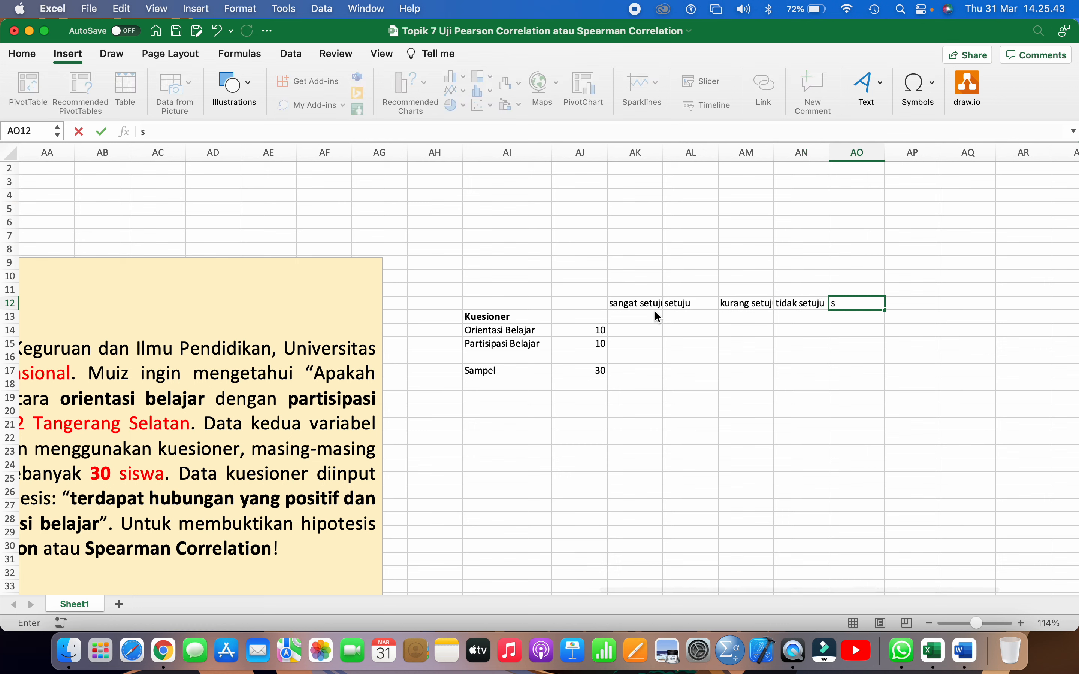
pyautogui.write('anaat ti')
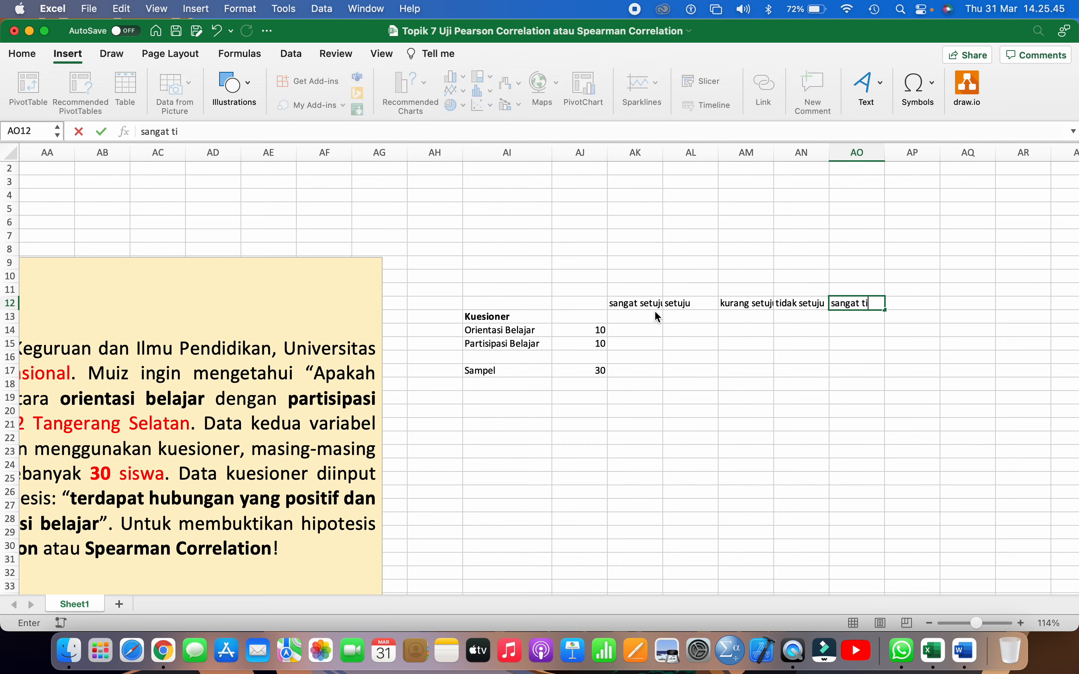
pyautogui.write('dak setuju')
pyautogui.press('Return')
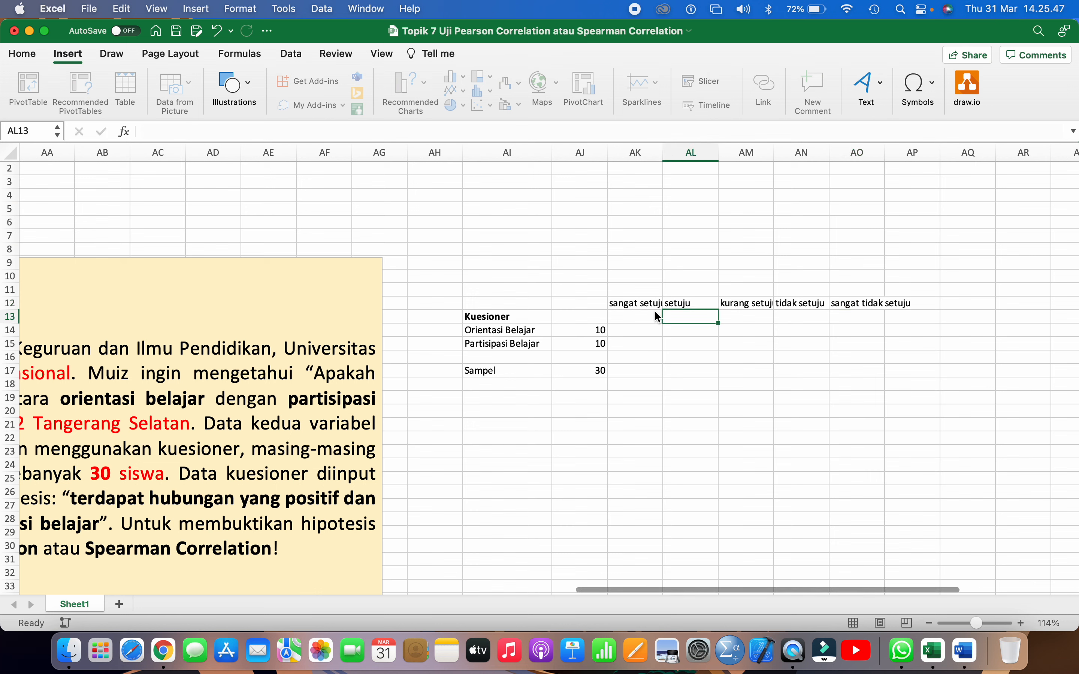
# Widen columns AK and AM to fit their response labels, with AK about 12.33 wide
pyautogui.moveTo(663, 148); pyautogui.dragTo(675, 150)
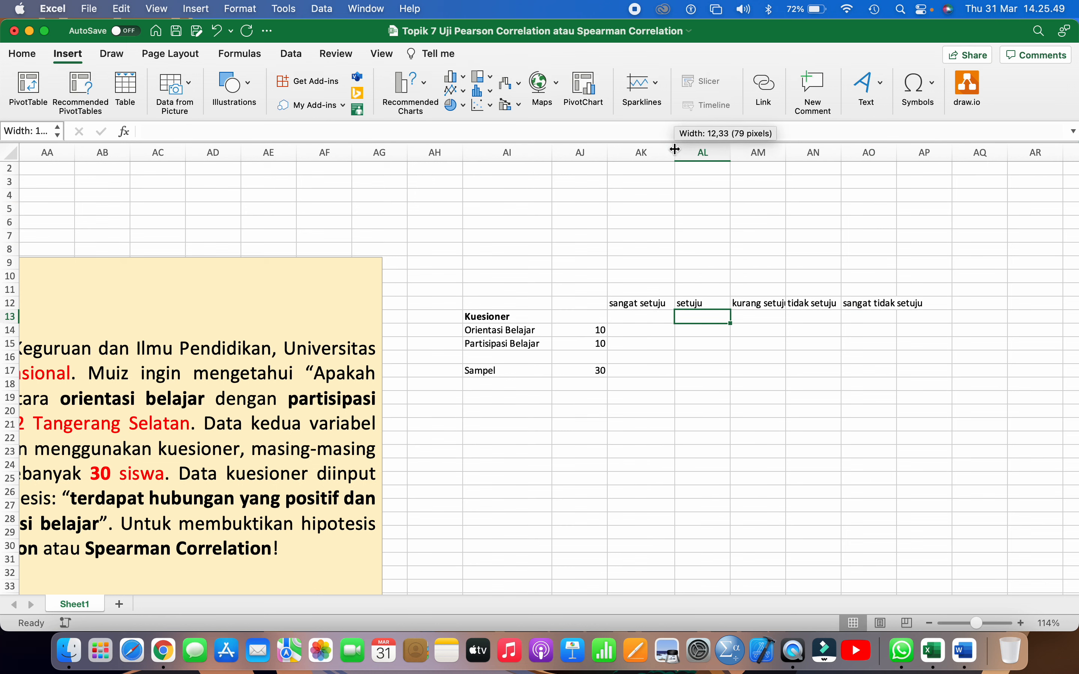
pyautogui.moveTo(786, 154); pyautogui.dragTo(800, 154)
pyautogui.hscroll(5, 766, 239)
pyautogui.scroll(-2, 655, 272)
# Enter the scores 5, 4, 3, 2 and 1 in AK11 to AO11, above the response labels
pyautogui.click(522, 310)
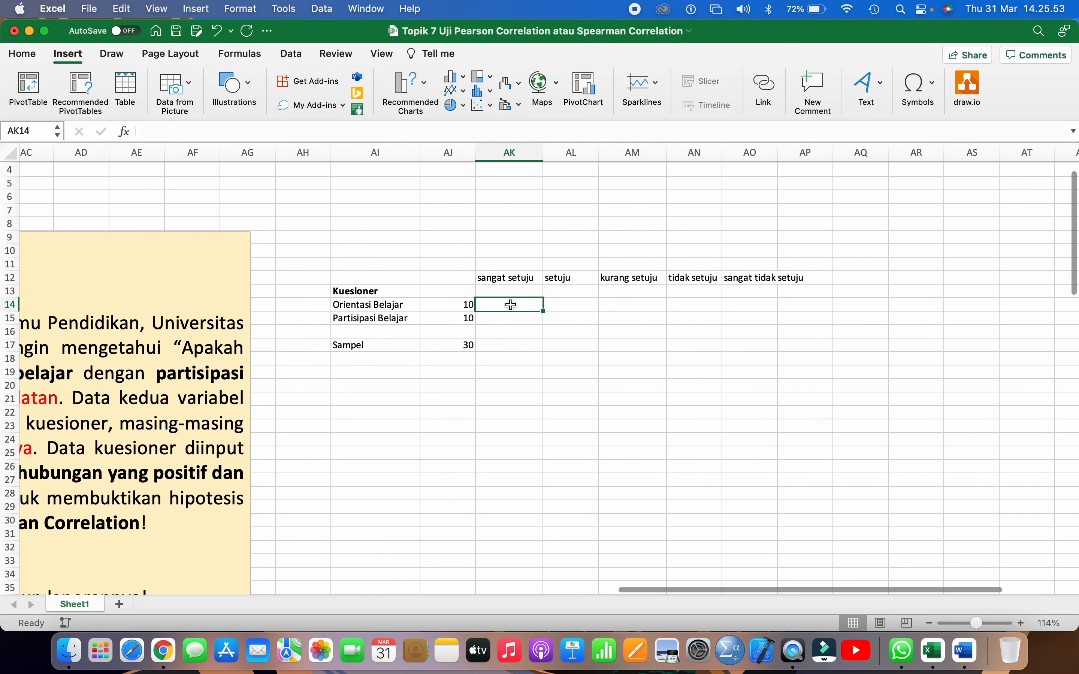
pyautogui.click(508, 265)
pyautogui.write('5')
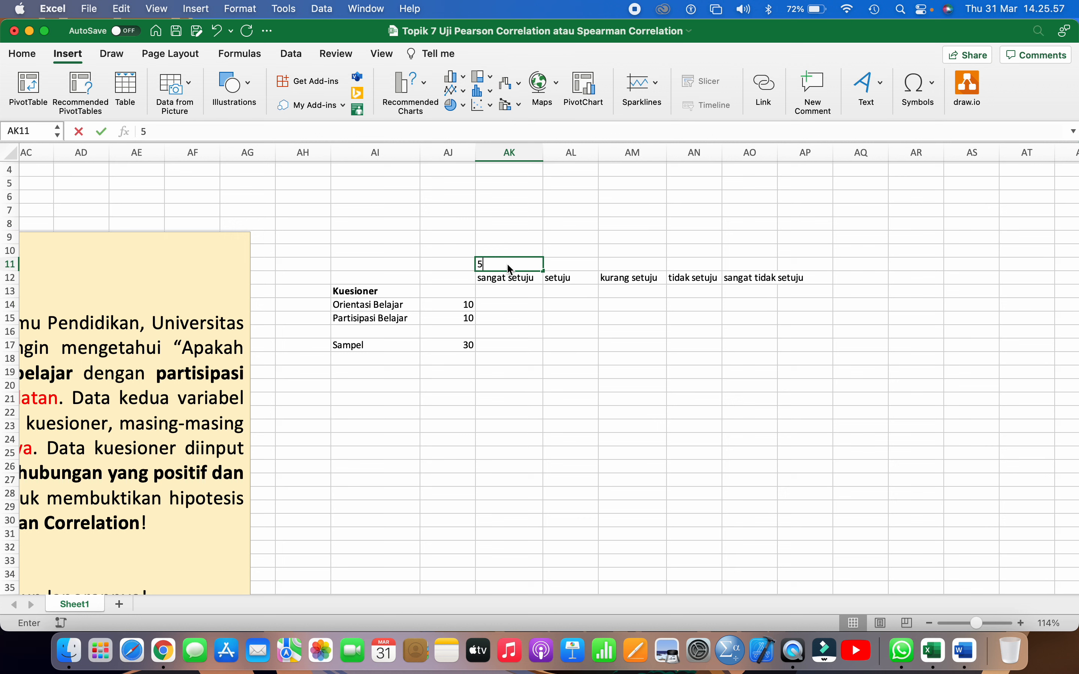
pyautogui.press('Tab')
pyautogui.write('4')
pyautogui.press('Tab')
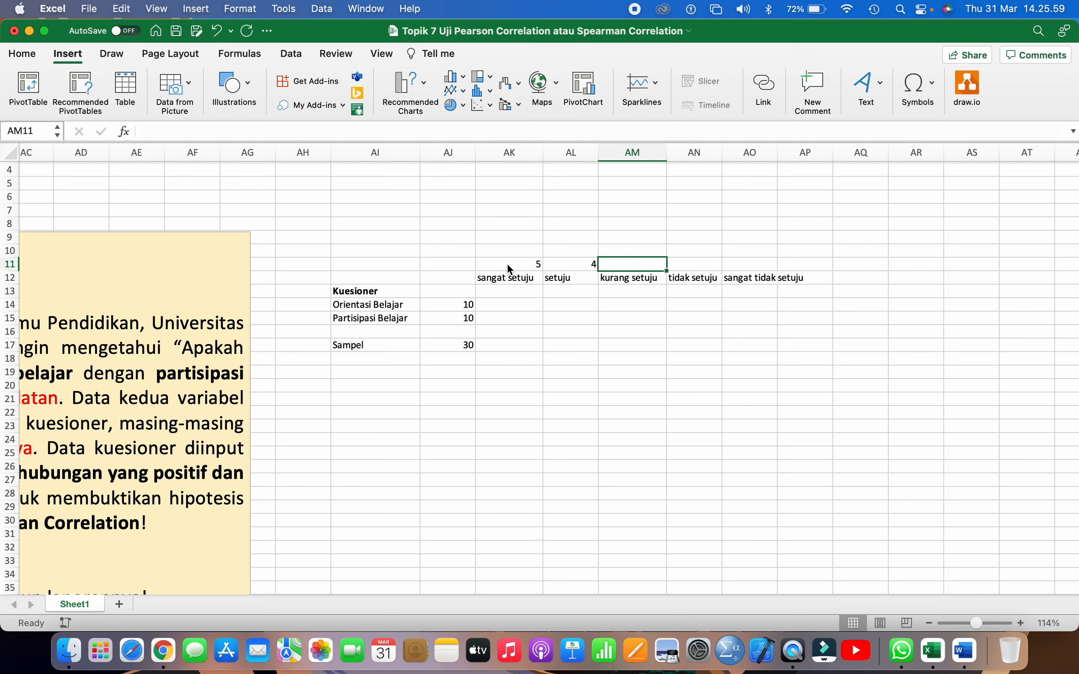
pyautogui.write('3')
pyautogui.press('Tab')
pyautogui.write('2')
pyautogui.press('Tab')
pyautogui.write('1')
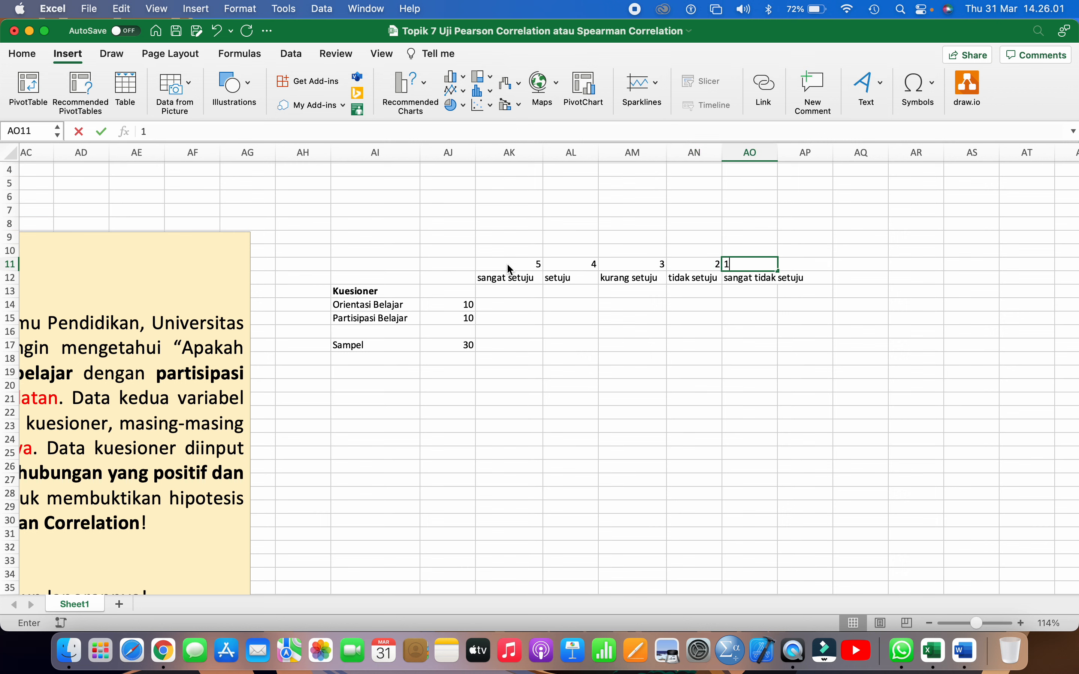
pyautogui.press('Down')
# Check each response label from sangat setuju to sangat tidak setuju against the score above it
pyautogui.doubleClick(508, 264)
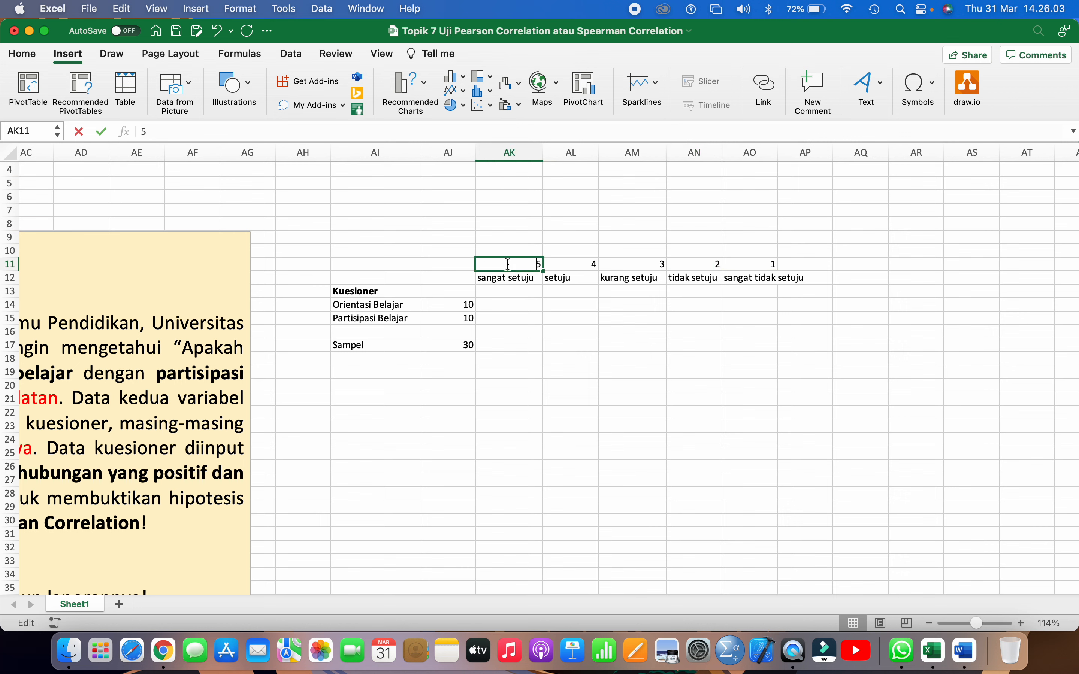
pyautogui.click(566, 281)
pyautogui.click(502, 286)
pyautogui.press('Up')
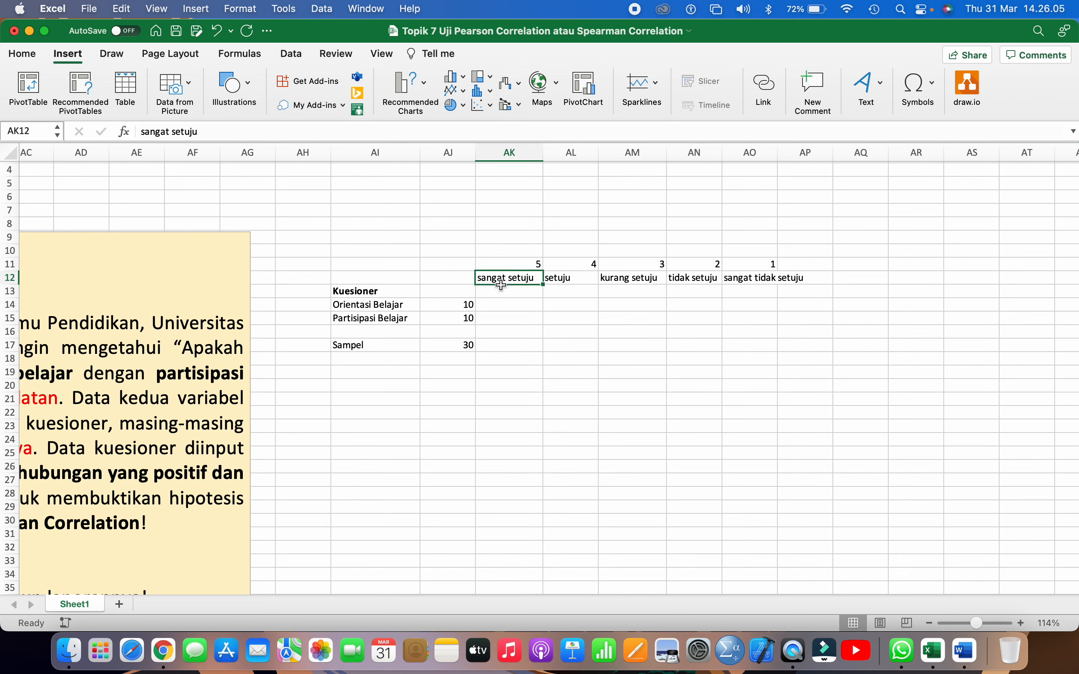
pyautogui.press('Right')
pyautogui.press('Right')
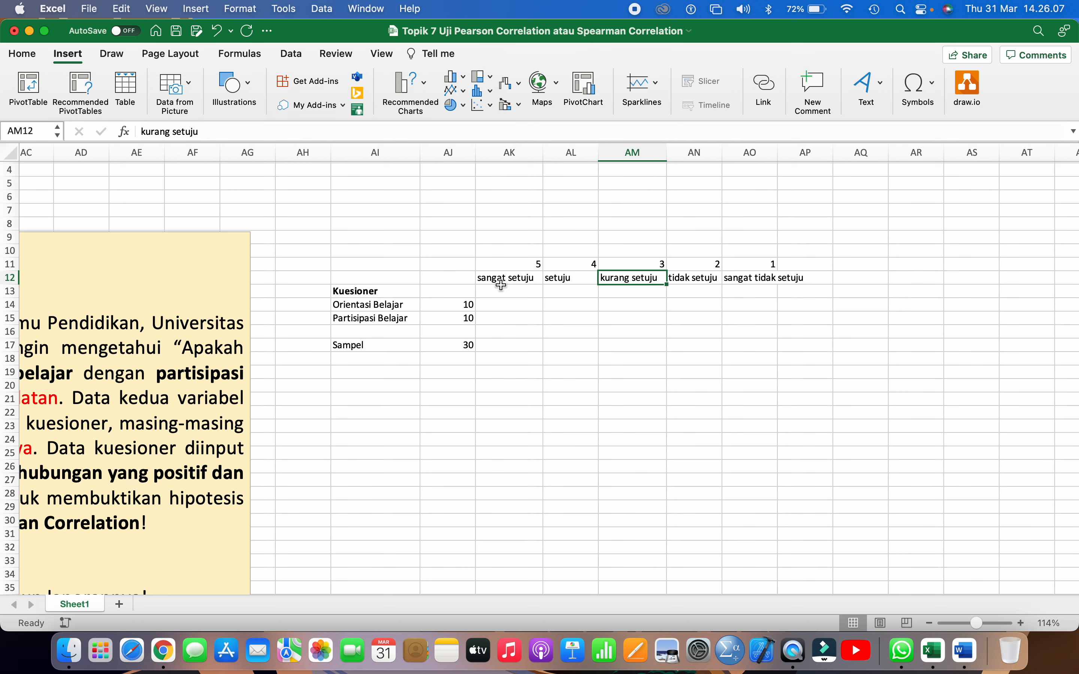
pyautogui.press('Right')
pyautogui.press('Right')
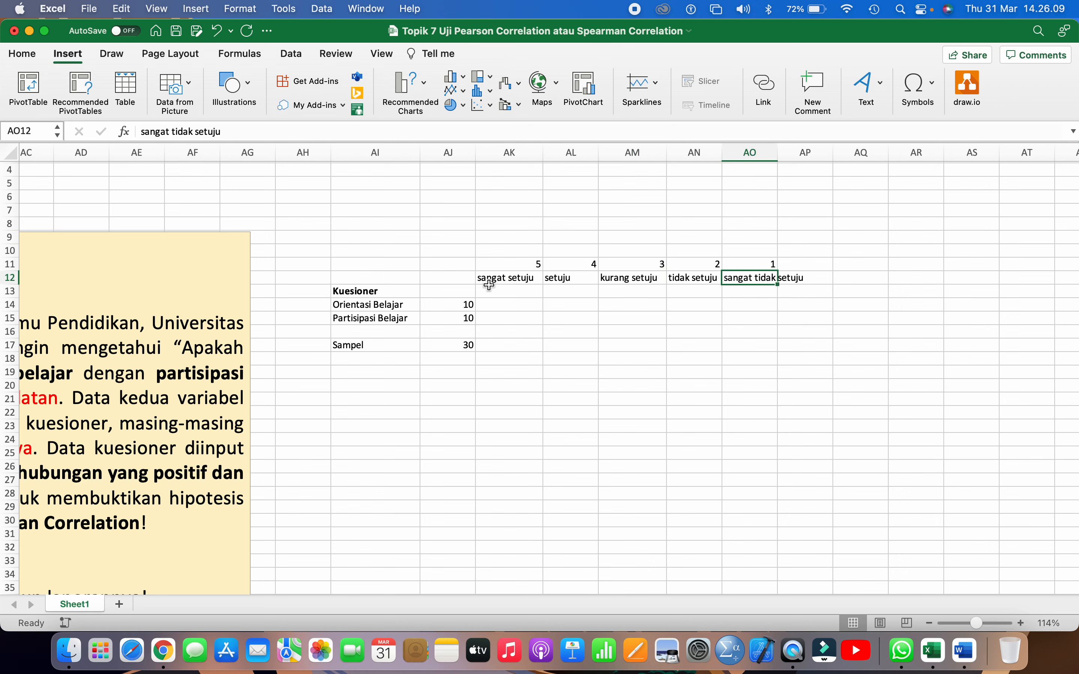
# Center the scores and response labels in AK11:AO12 horizontally
pyautogui.moveTo(492, 261); pyautogui.dragTo(740, 277)
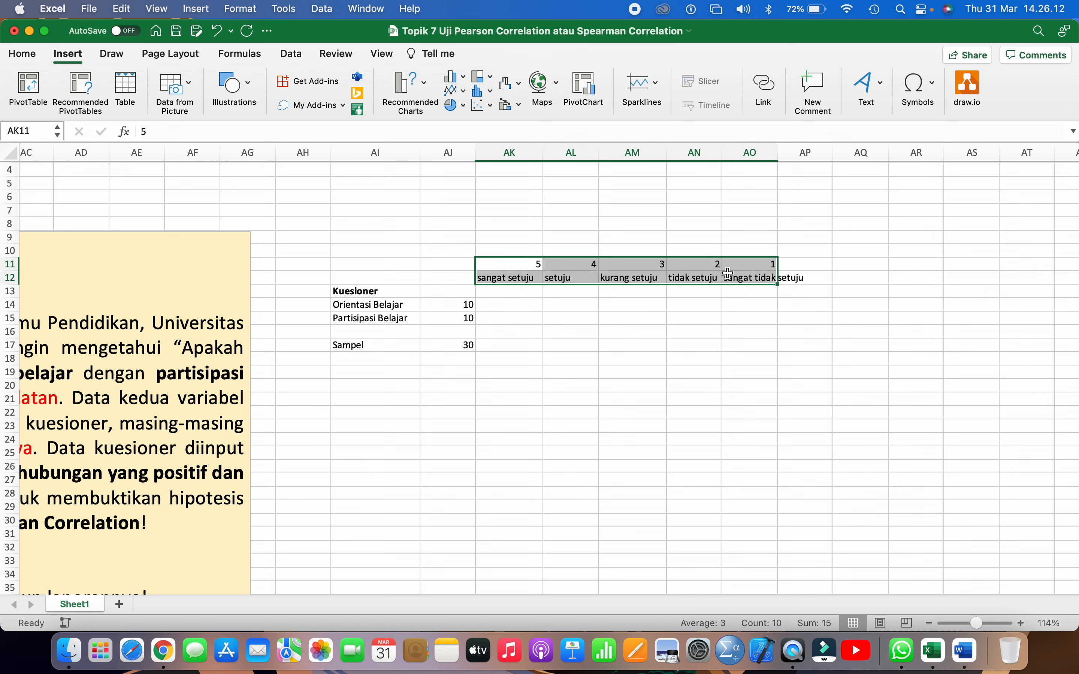
pyautogui.click(22, 54)
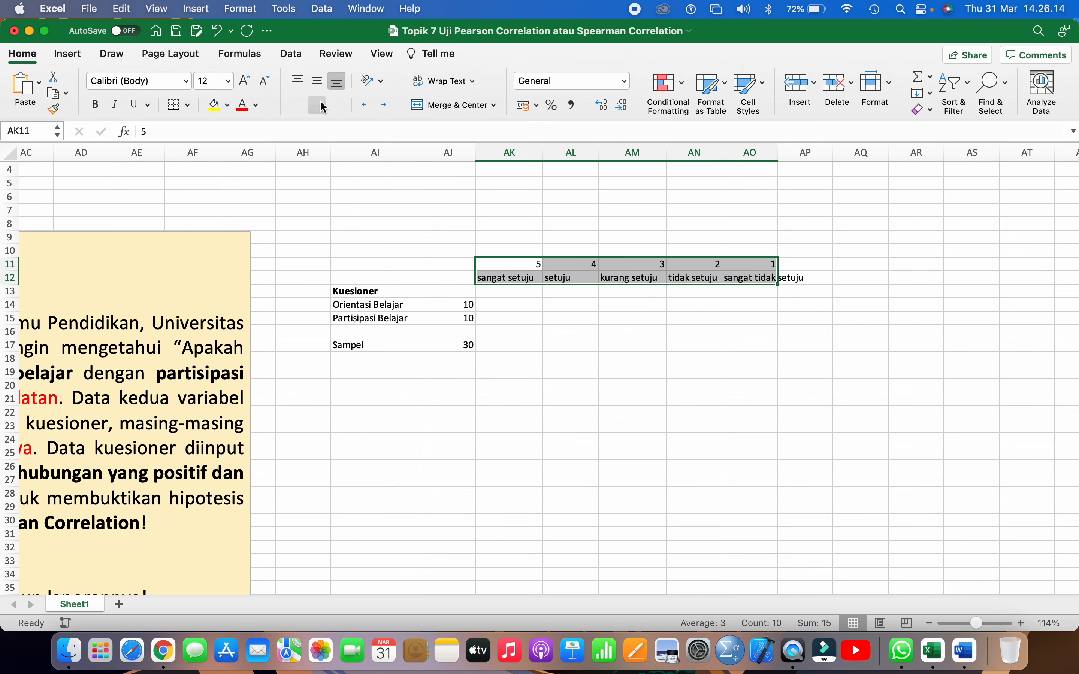
pyautogui.click(317, 105)
# Enter the Orientasi Belajar total scores 50, 40, 30, 20 and 10 in AK14 to AO14, one per response option
pyautogui.click(488, 306)
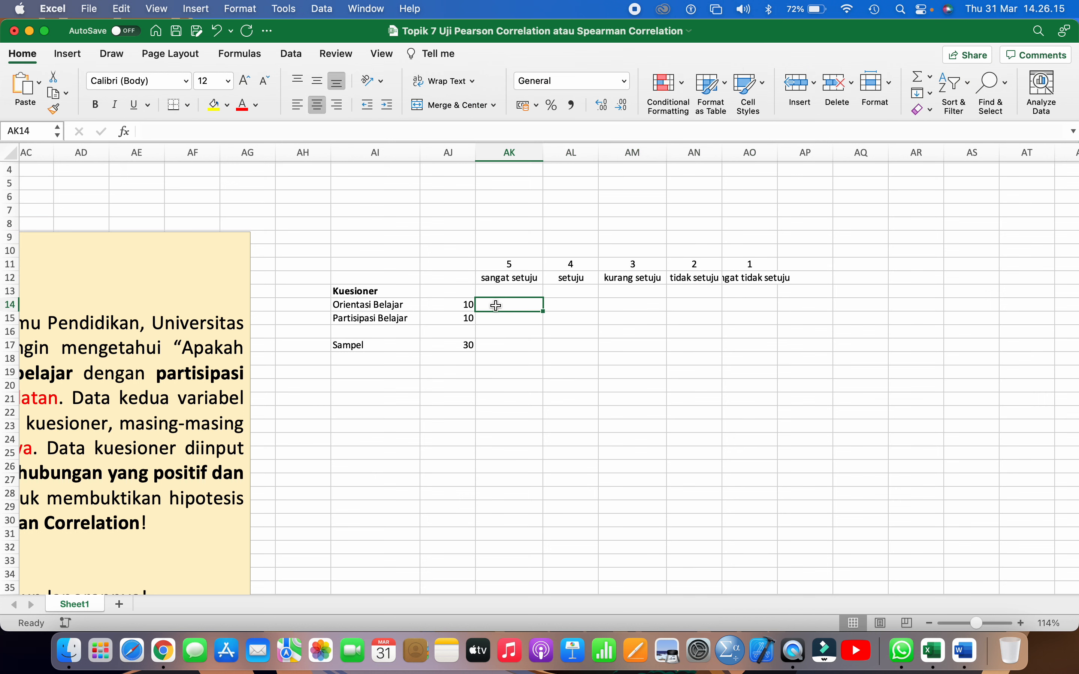
pyautogui.click(466, 307)
pyautogui.press('Right')
pyautogui.write('1')
pyautogui.press('BackSpace')
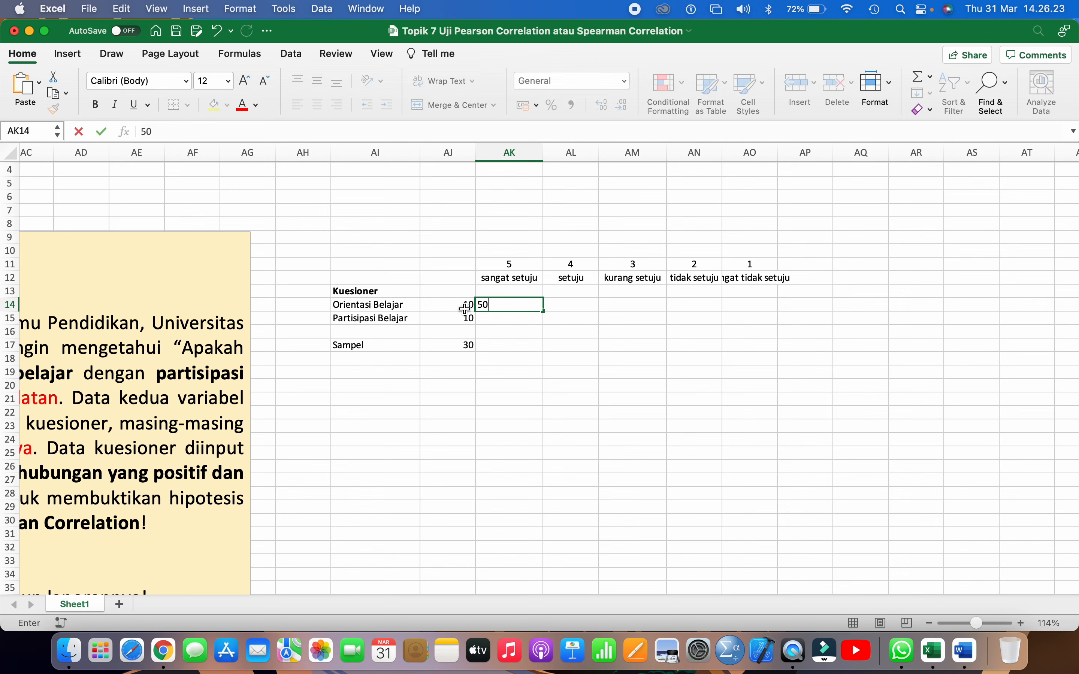
pyautogui.press('Tab')
pyautogui.write('40')
pyautogui.press('Tab')
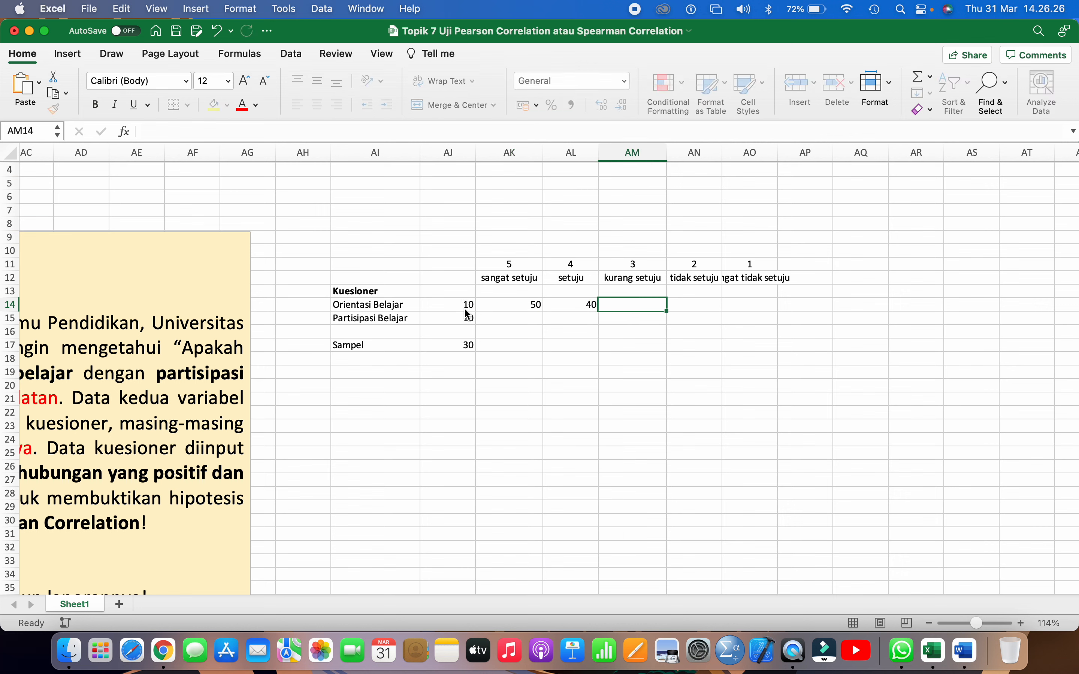
pyautogui.write('30')
pyautogui.press('Tab')
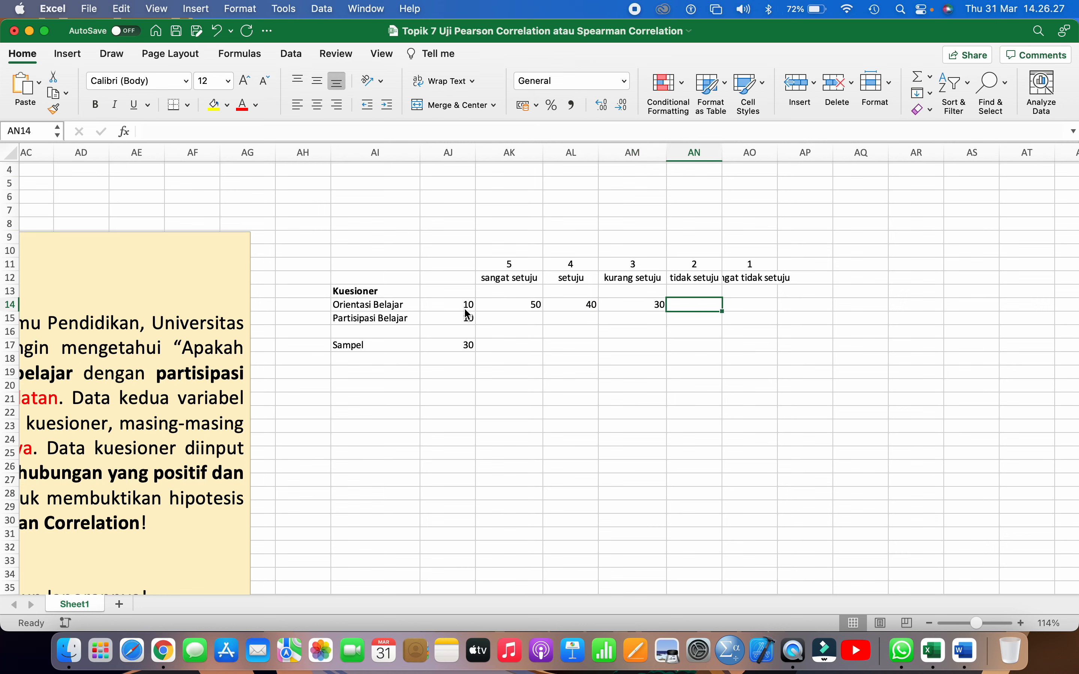
pyautogui.write('20')
pyautogui.press('Tab')
pyautogui.write('1')
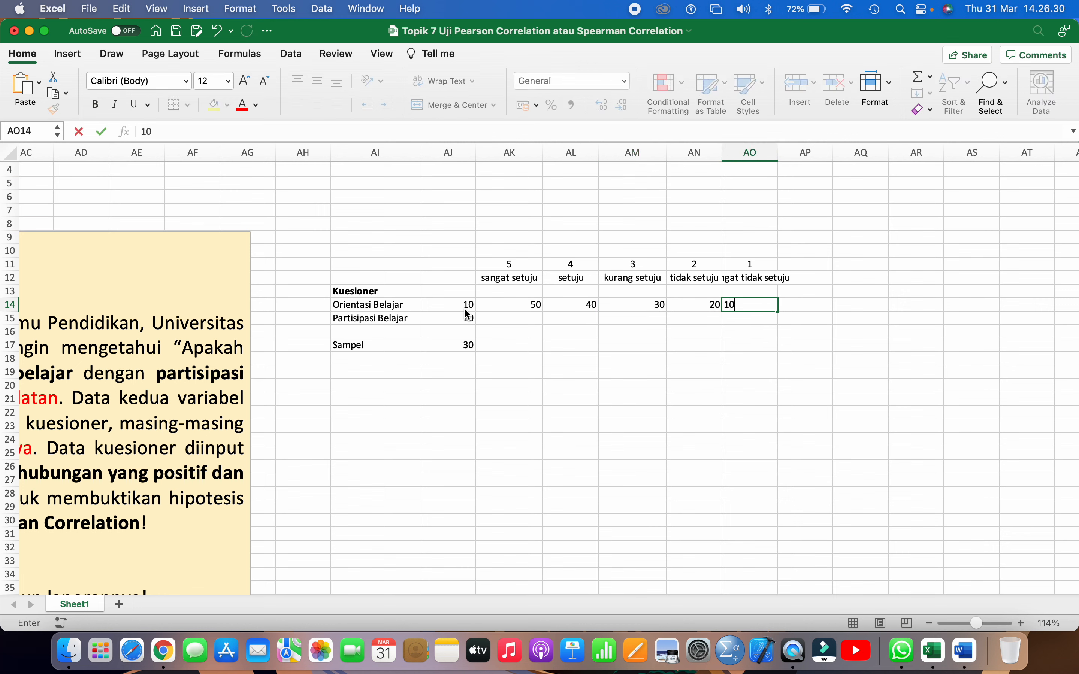
pyautogui.press('Return')
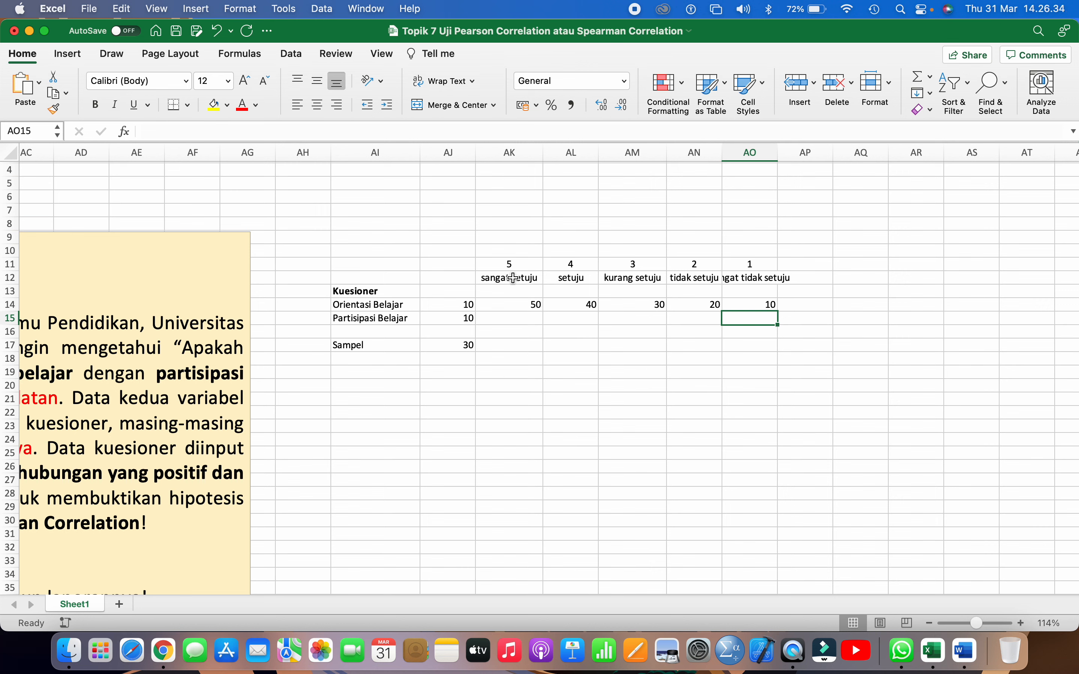
# Check each response option's score and label against the Orientasi Belajar item count and total score for that option
pyautogui.click(511, 265)
pyautogui.write('5')
pyautogui.moveTo(510, 265); pyautogui.dragTo(511, 278)
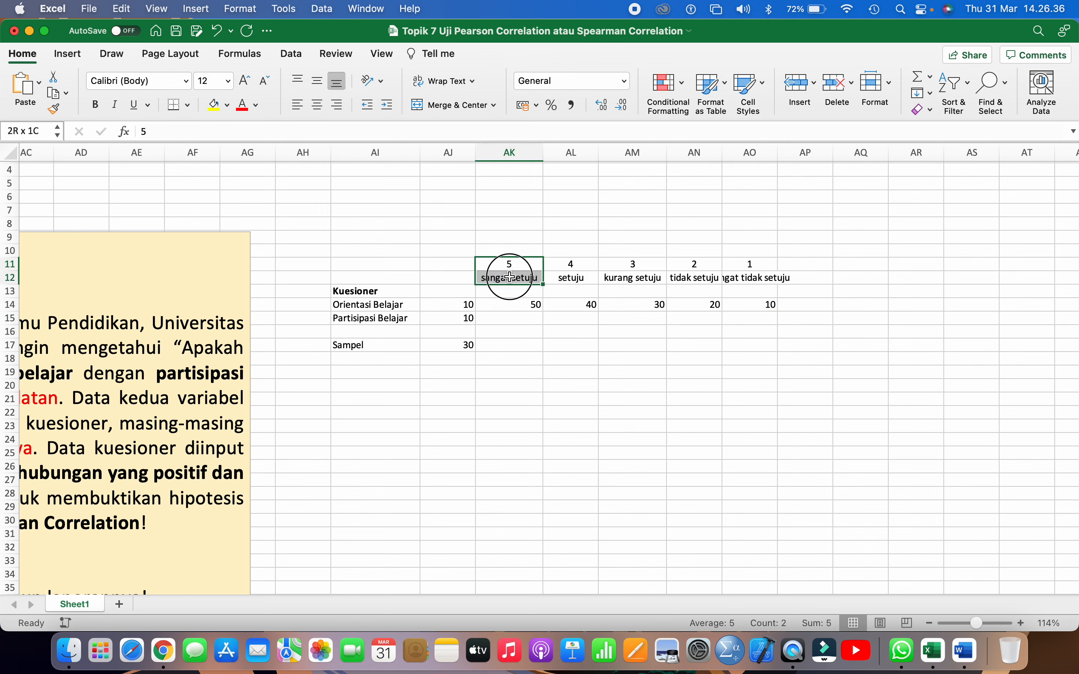
pyautogui.click(466, 304)
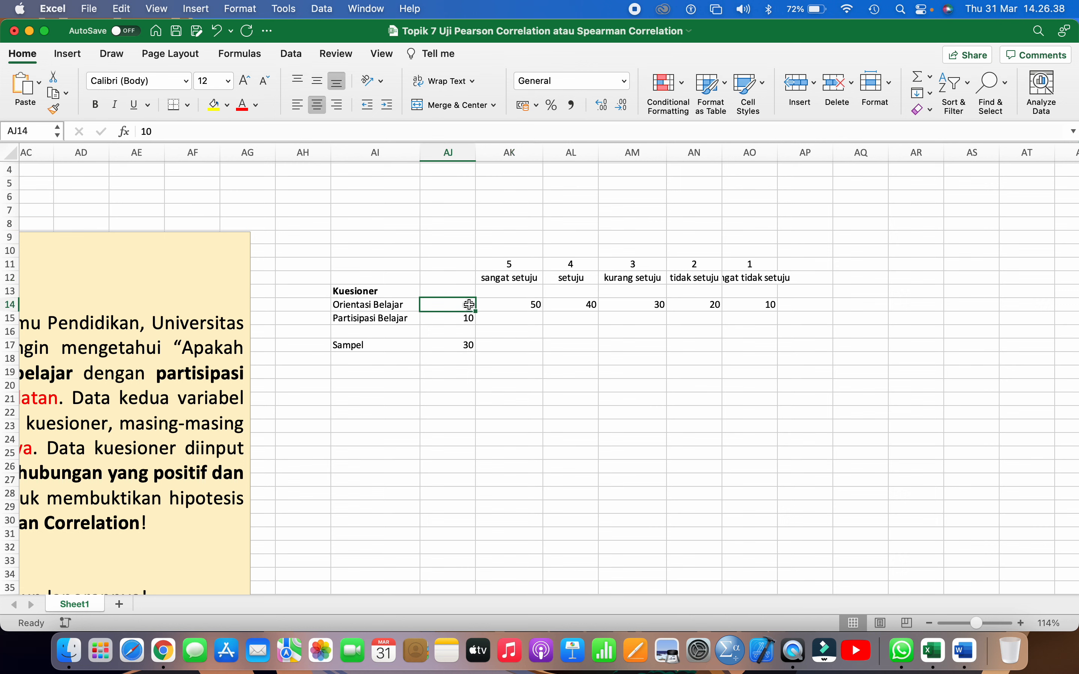
pyautogui.click(514, 305)
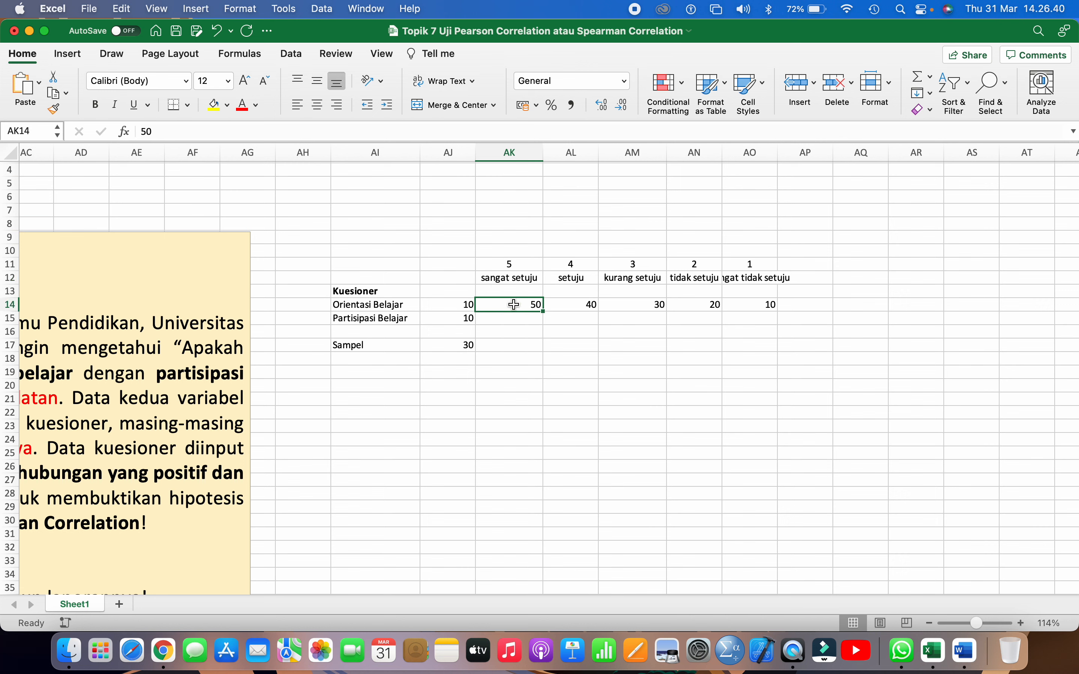
pyautogui.click(559, 281)
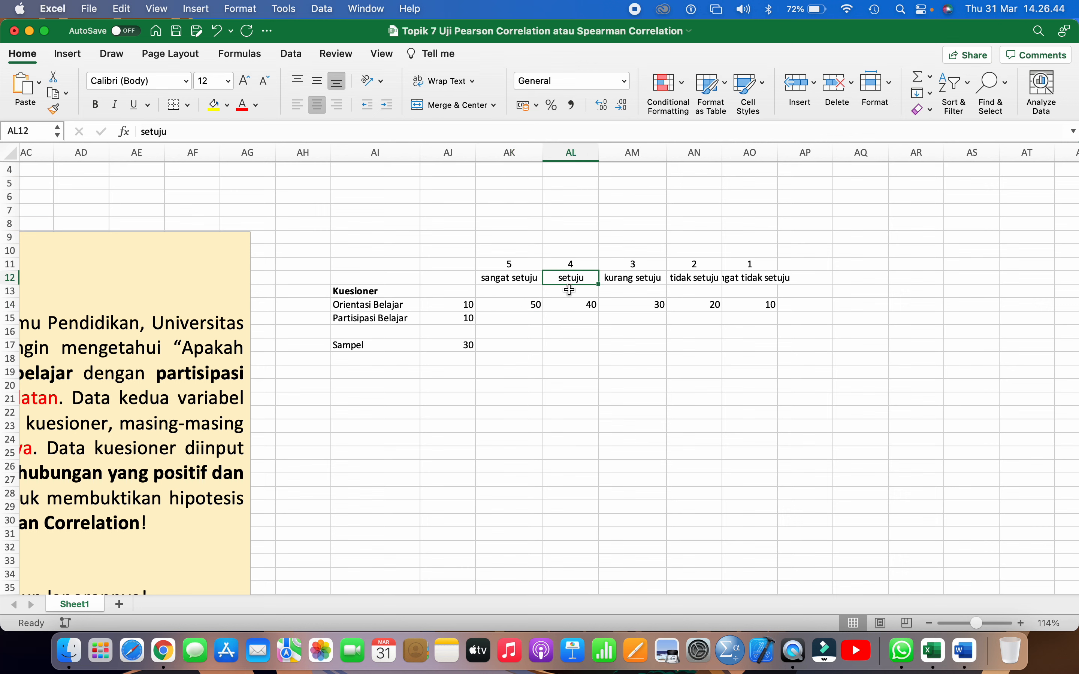
pyautogui.click(621, 282)
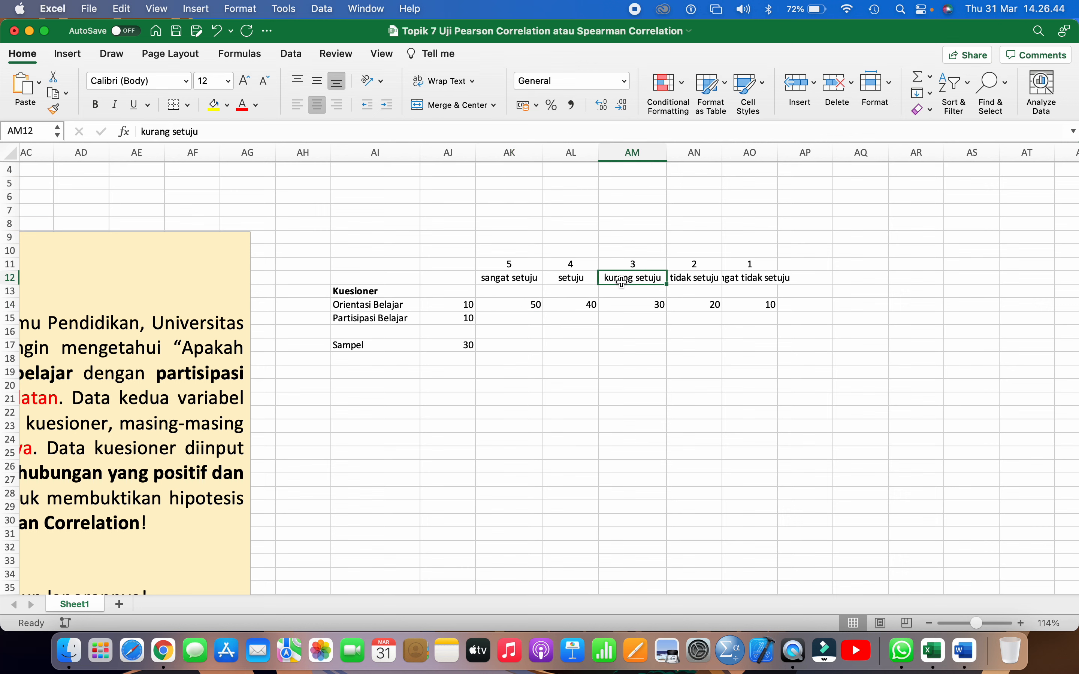
pyautogui.click(629, 305)
pyautogui.click(695, 279)
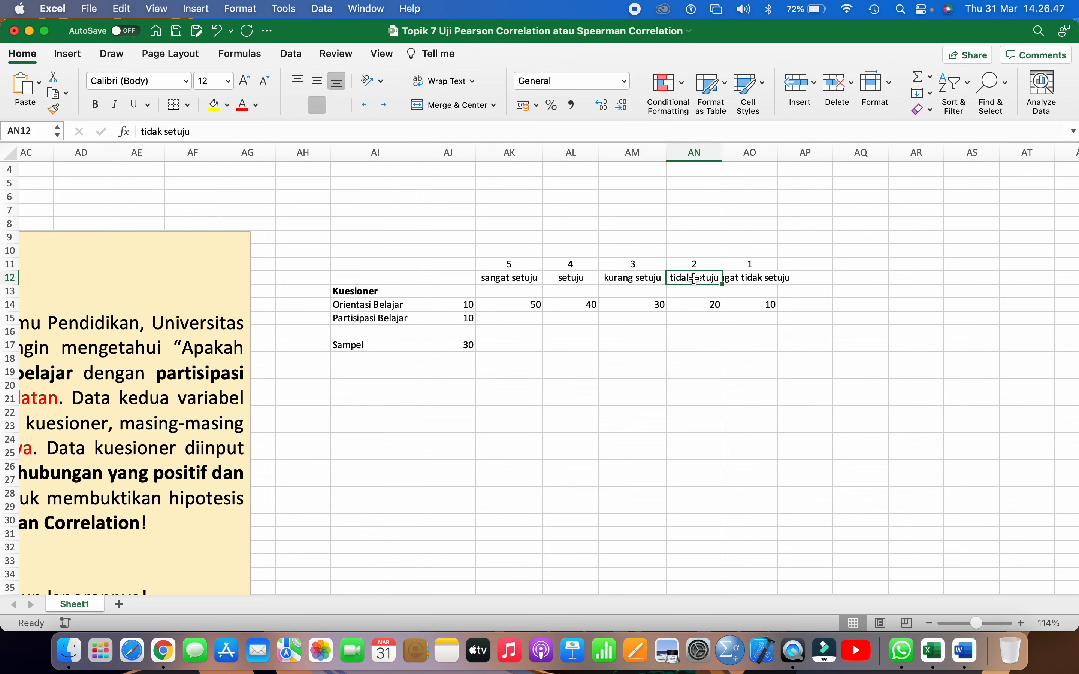
# Widen column AO to fit the full label sangat tidak setuju
pyautogui.click(750, 282)
pyautogui.moveTo(784, 154); pyautogui.dragTo(807, 154)
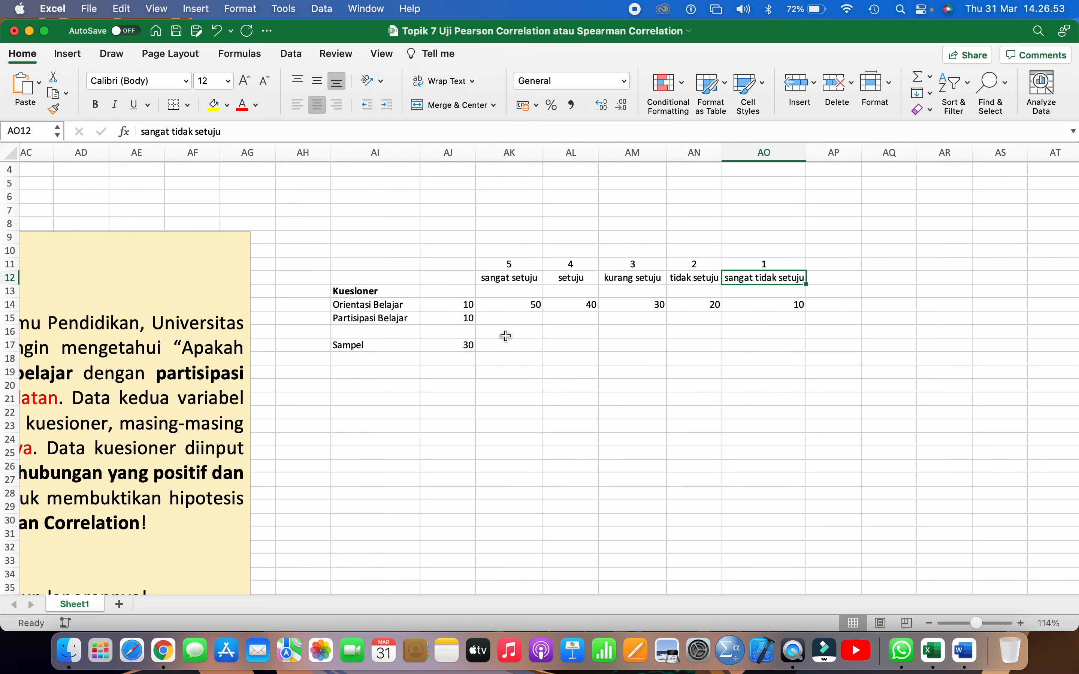
# Copy the Orientasi Belajar total scores in AK14:AO14 to the Partisipasi Belajar row, AK15:AO15
pyautogui.moveTo(513, 309); pyautogui.dragTo(745, 304)
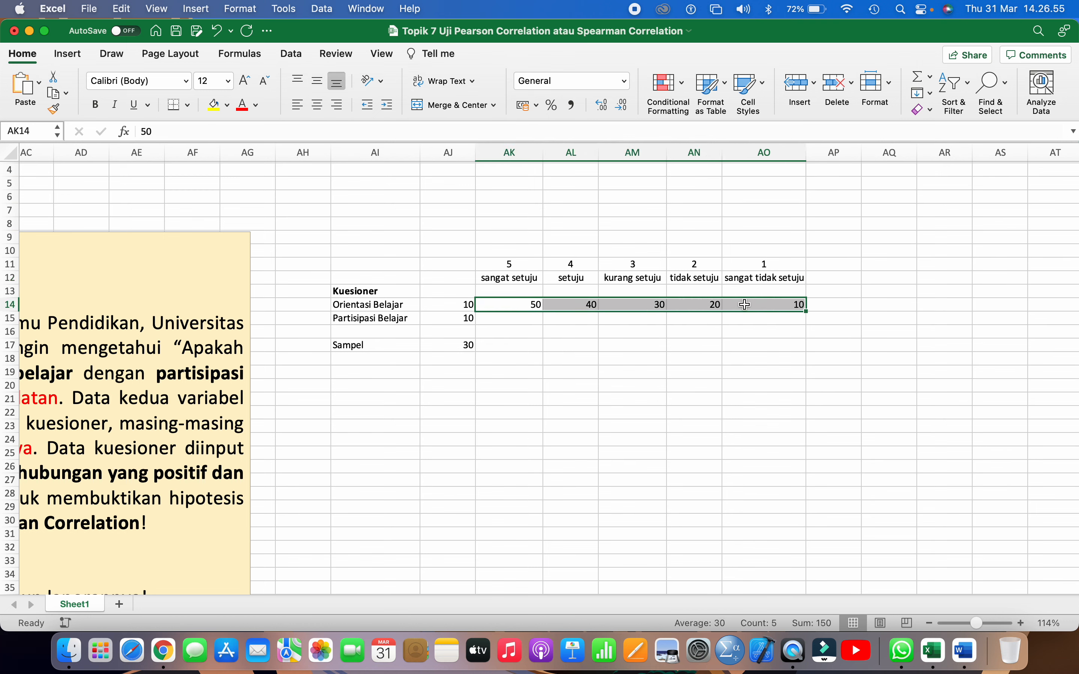
pyautogui.press('super+c')
pyautogui.press('Down')
pyautogui.press('super+v')
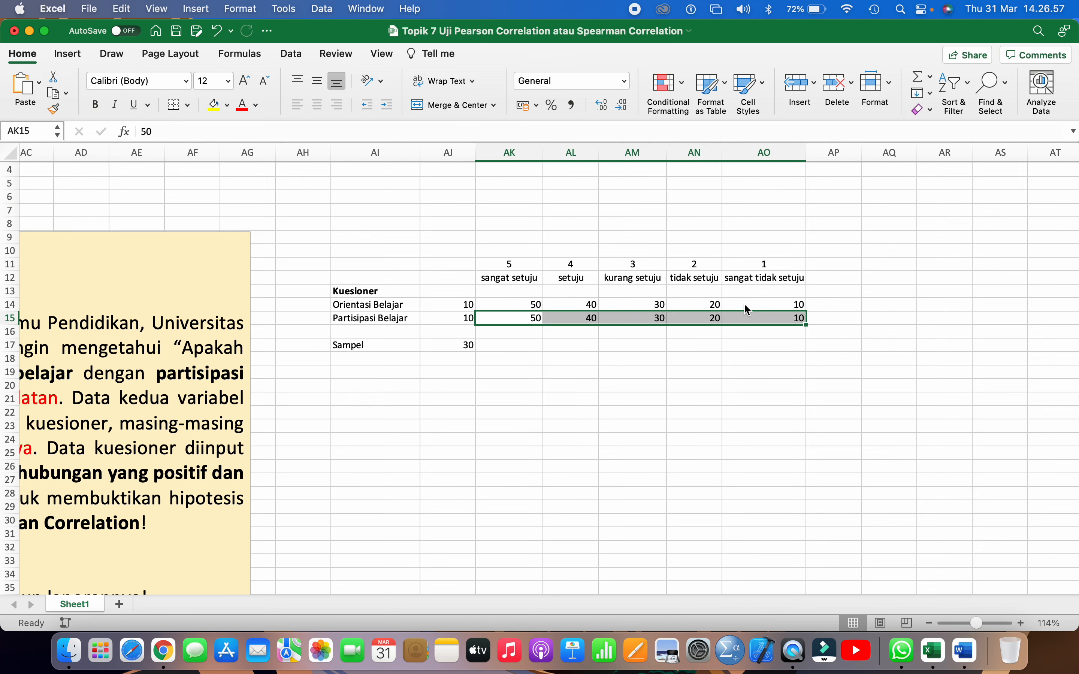
pyautogui.press('Escape')
# Review the Partisipasi Belajar item count and the total scores of both questionnaires in AK14:AO15
pyautogui.click(633, 386)
pyautogui.scroll(-3, 633, 386)
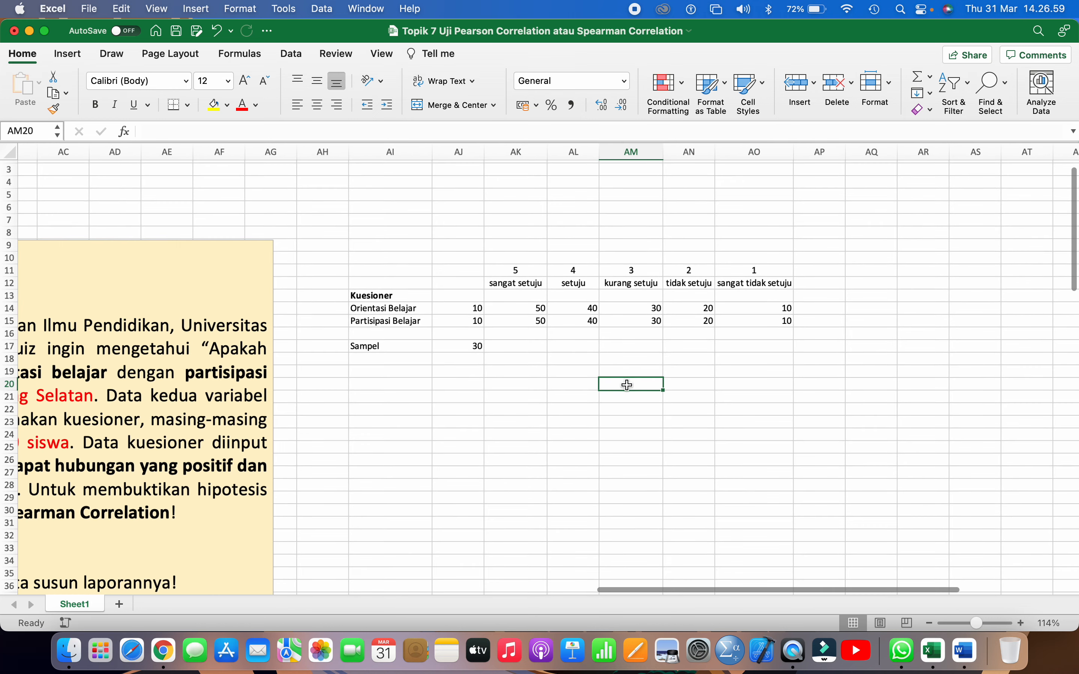
pyautogui.click(507, 333)
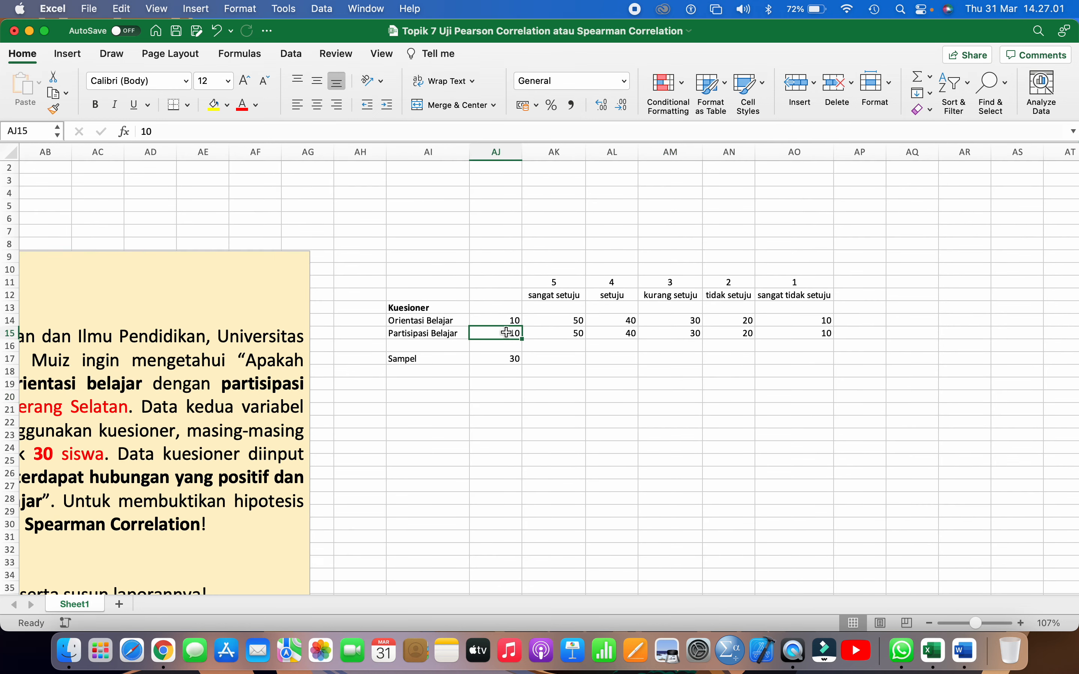
pyautogui.hscroll(3, 506, 333)
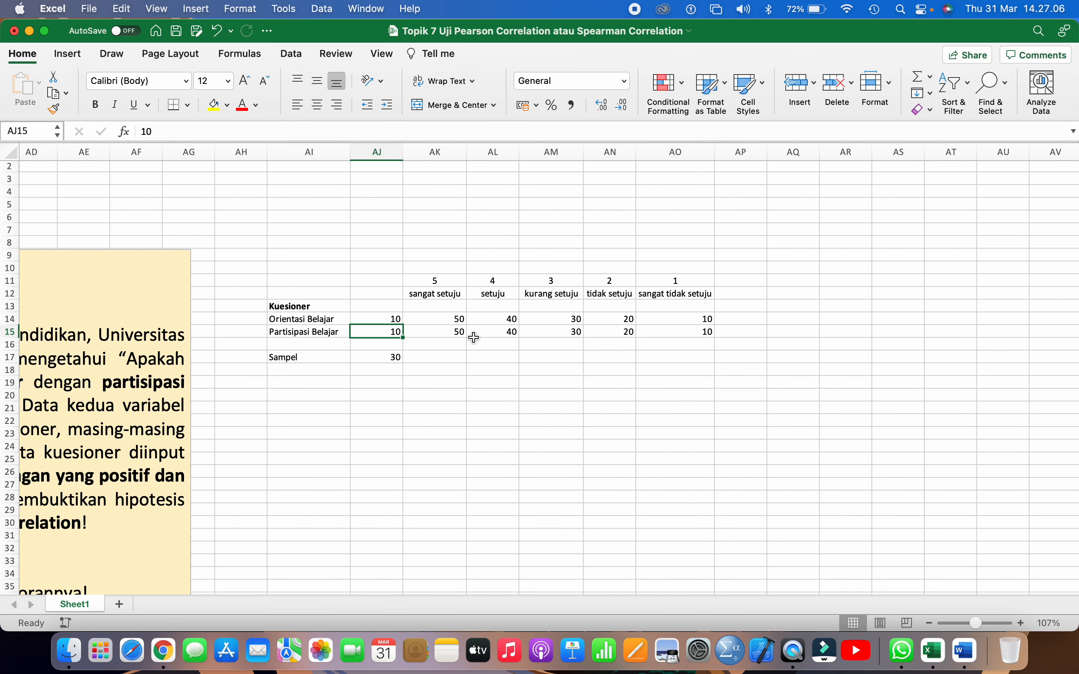
pyautogui.click(464, 318)
pyautogui.moveTo(464, 318); pyautogui.dragTo(704, 332)
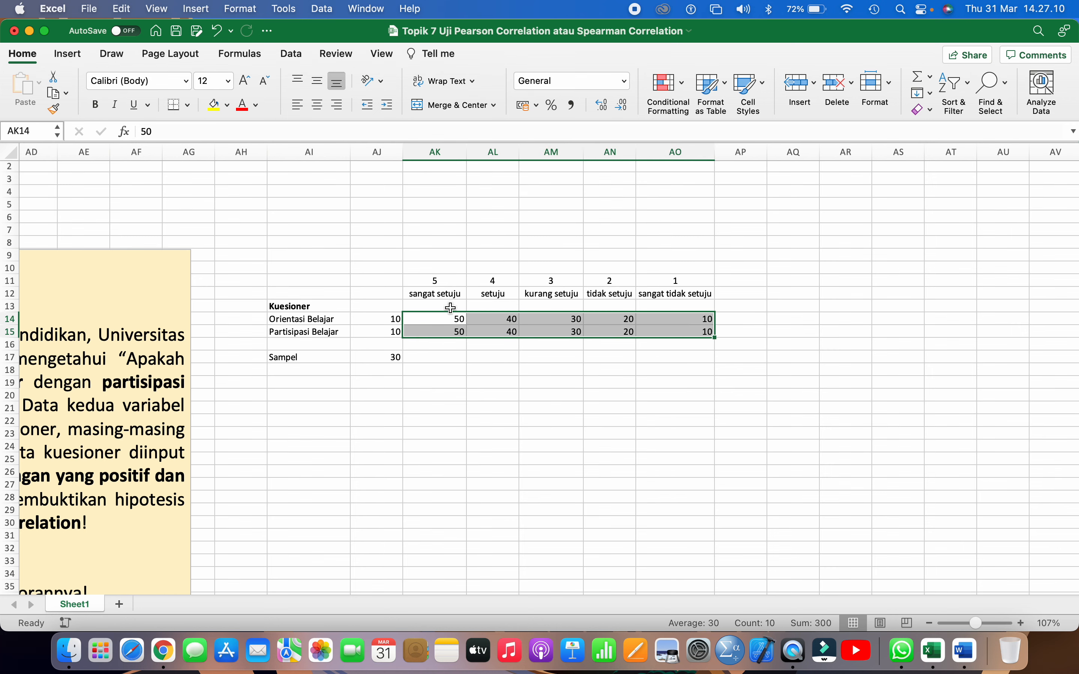
pyautogui.hscroll(1, 465, 332)
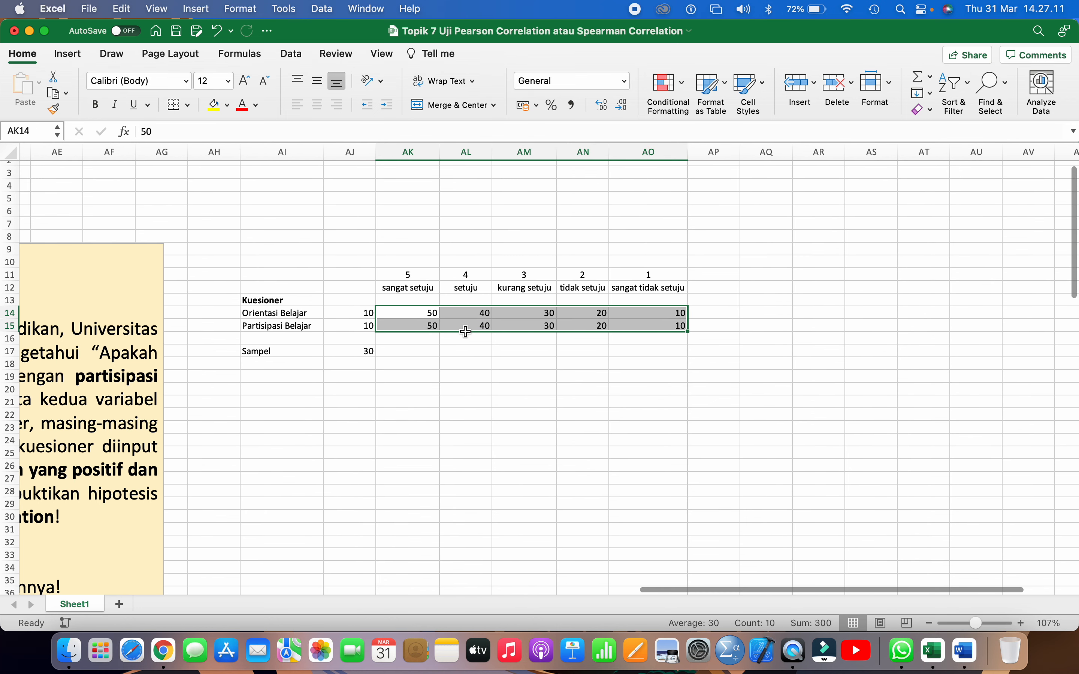
pyautogui.hscroll(1, 465, 331)
pyautogui.scroll(-1, 465, 331)
pyautogui.scroll(-1, 466, 332)
# Enter the column header Sampel in AK21, below the questionnaire table
pyautogui.click(406, 376)
pyautogui.hscroll(-1, 406, 376)
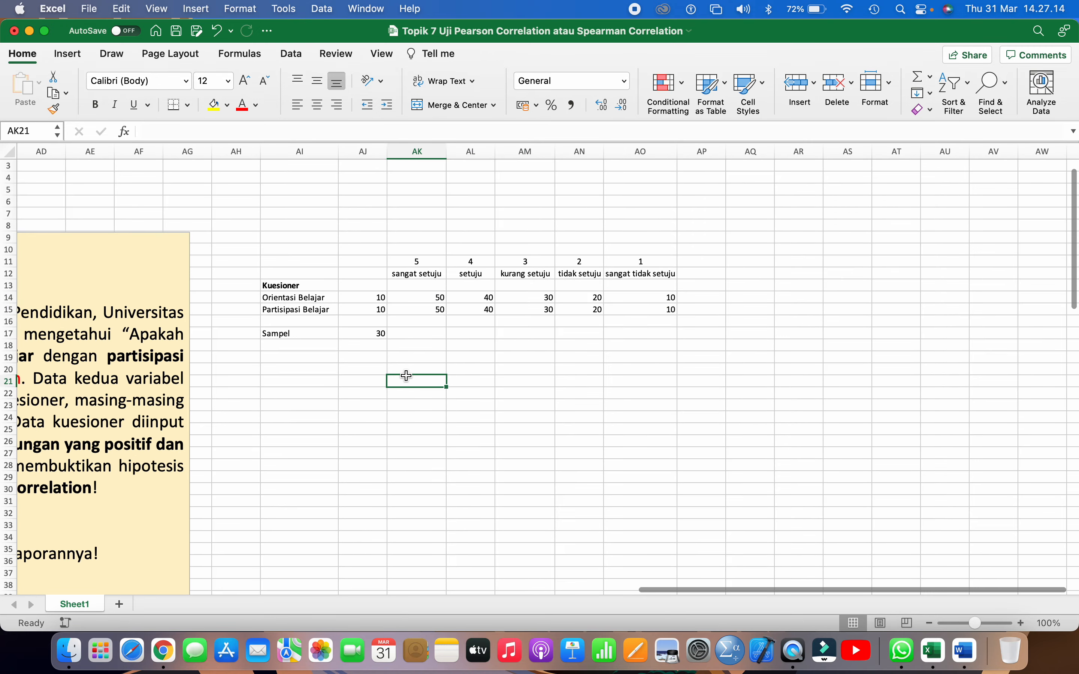
pyautogui.hscroll(1, 406, 376)
pyautogui.scroll(-1, 406, 376)
pyautogui.hscroll(3, 406, 376)
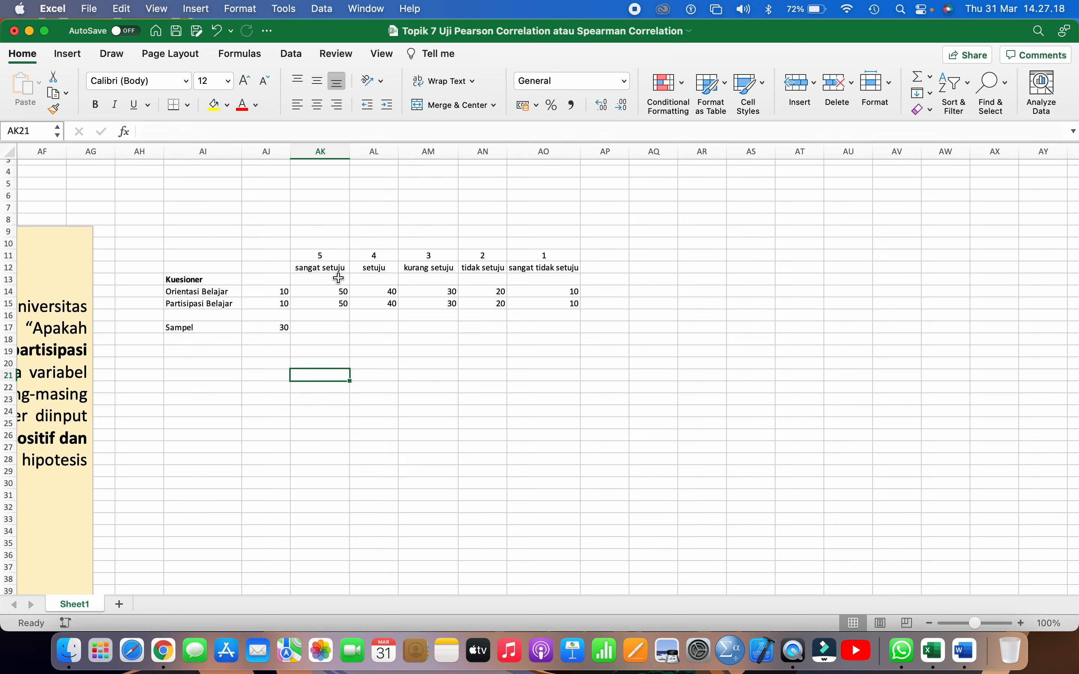
pyautogui.write('p')
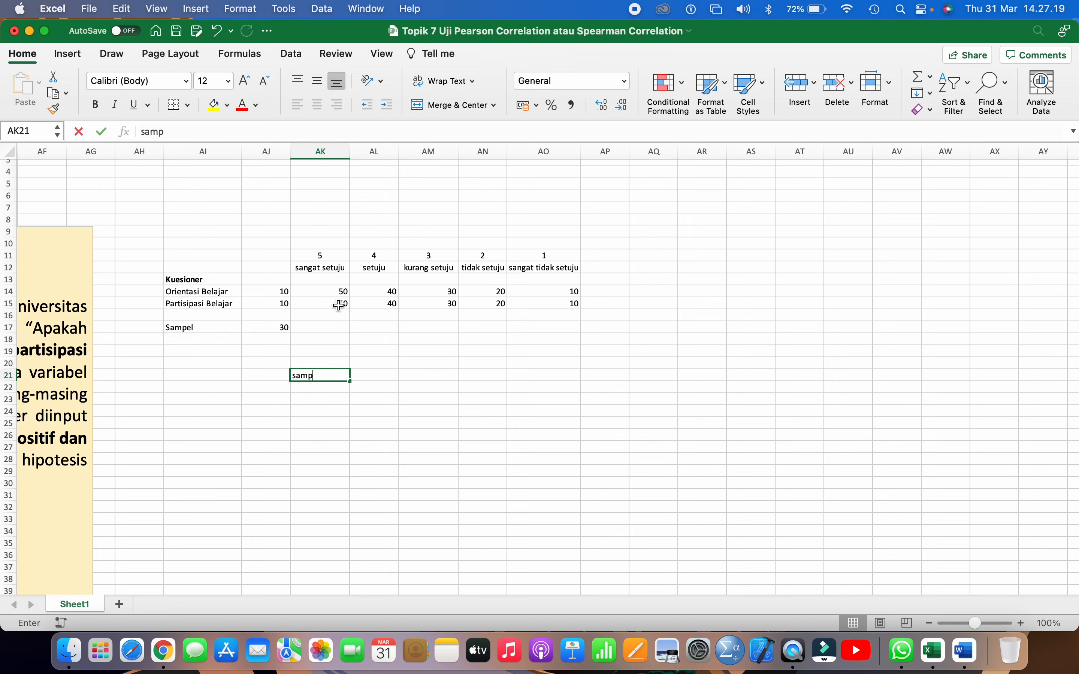
pyautogui.press('BackSpace')
pyautogui.press('BackSpace')
pyautogui.press('BackSpace')
pyautogui.press('BackSpace')
pyautogui.write('SAM')
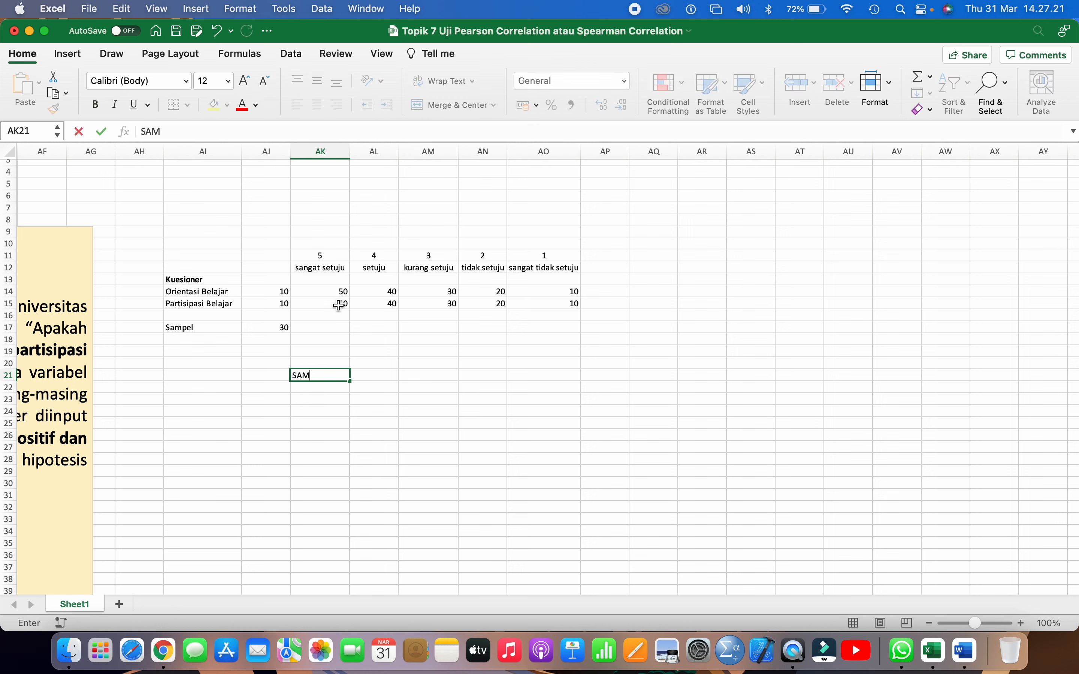
pyautogui.press('BackSpace')
pyautogui.press('BackSpace')
pyautogui.write('ampel')
pyautogui.press('BackSpace')
pyautogui.press('BackSpace')
pyautogui.press('BackSpace')
pyautogui.write('pel')
pyautogui.press('Return')
# Number the 30 samples downward from AK22, extending the series 1, 2, and center the numbers horizontally
pyautogui.write('1')
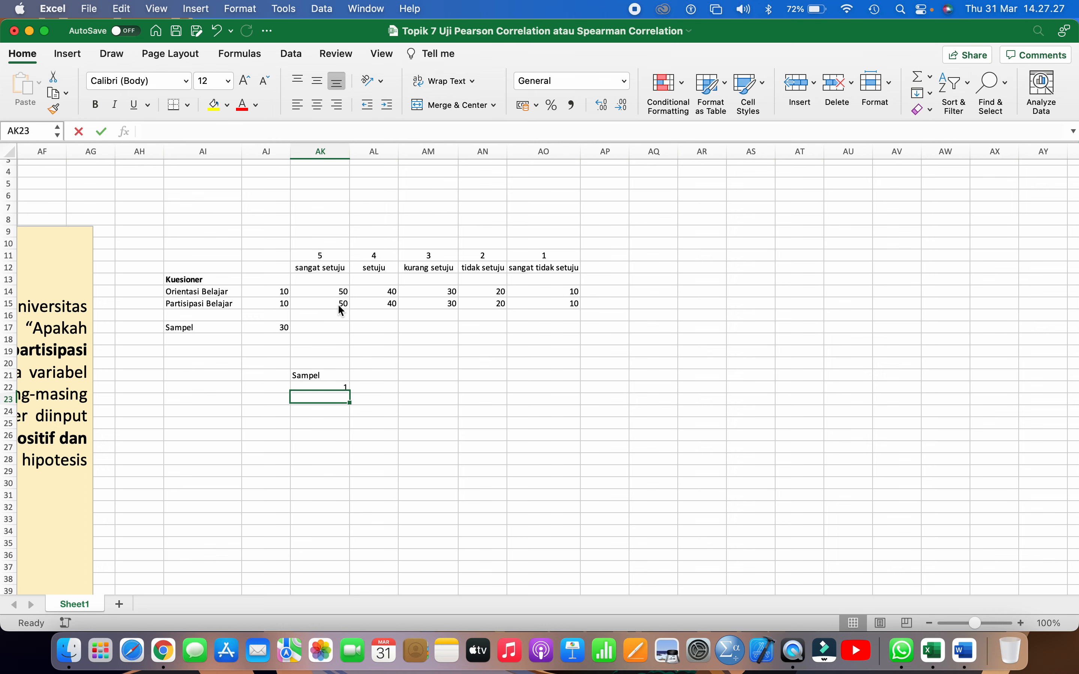
pyautogui.press('Return')
pyautogui.write('2')
pyautogui.press('Return')
pyautogui.scroll(-3, 337, 304)
pyautogui.scroll(-2, 338, 304)
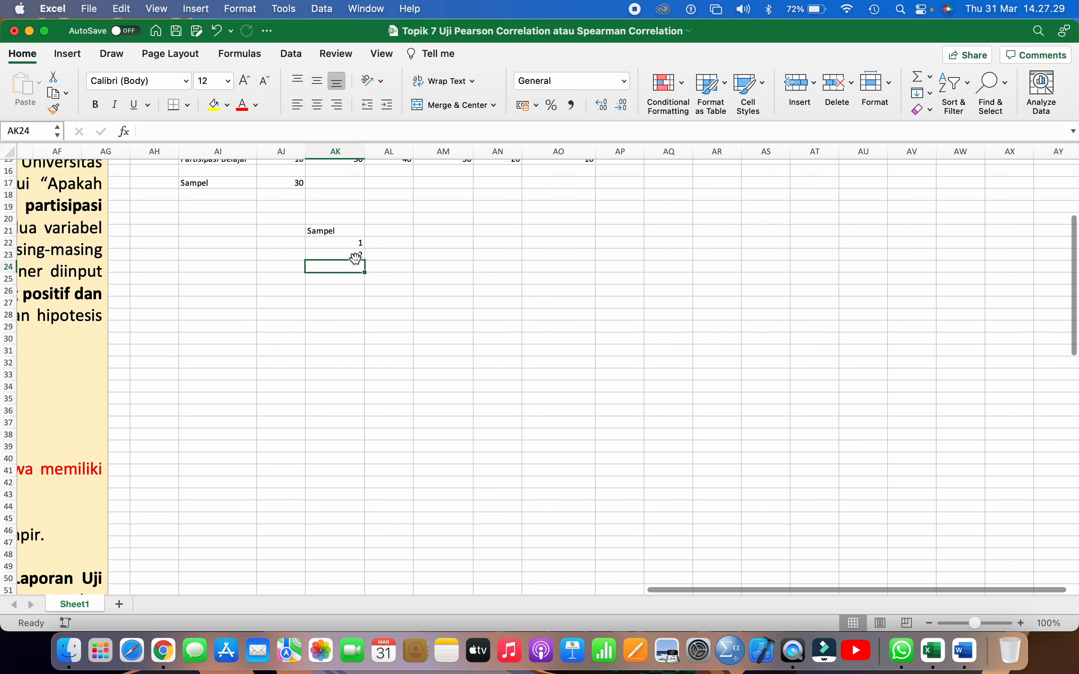
pyautogui.moveTo(357, 243); pyautogui.dragTo(362, 590)
pyautogui.click(317, 105)
# Label Orientasi Belajar as X in AH14 and Partisipasi Belajar as Y in AH15, and add headers X and Y in AL21 and AM21
pyautogui.scroll(4, 387, 313)
pyautogui.click(158, 247)
pyautogui.write('X')
pyautogui.press('Return')
pyautogui.write('Y')
pyautogui.click(437, 332)
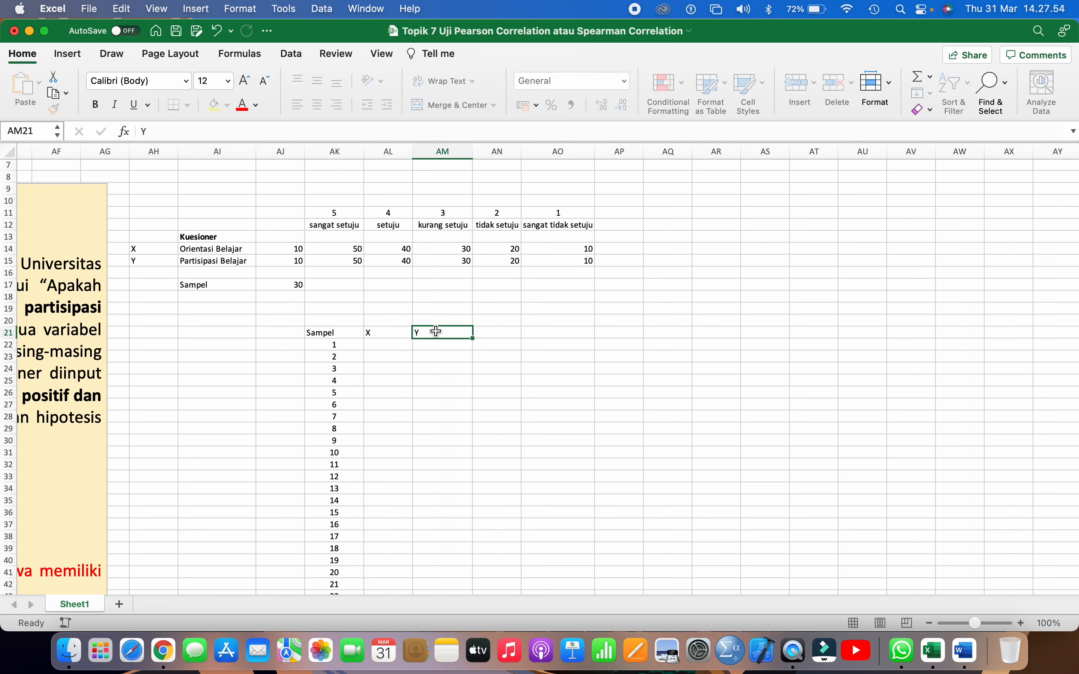
# Center the X and Y headers in AL21:AM21 horizontally and vertically
pyautogui.moveTo(385, 332); pyautogui.dragTo(434, 332)
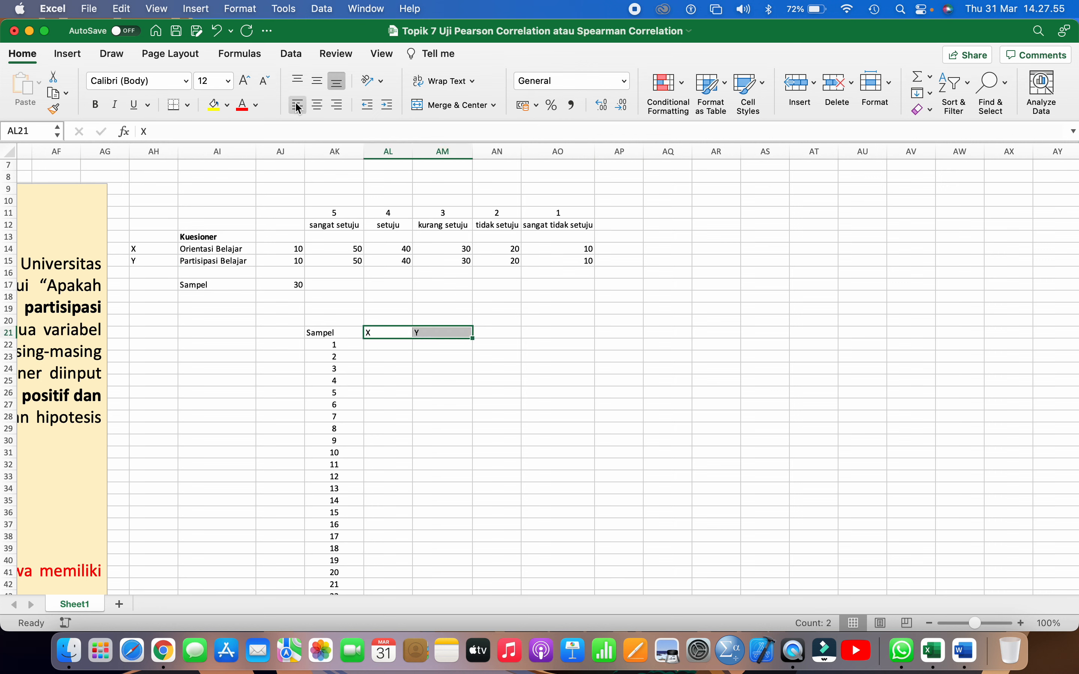
pyautogui.click(321, 107)
pyautogui.click(317, 81)
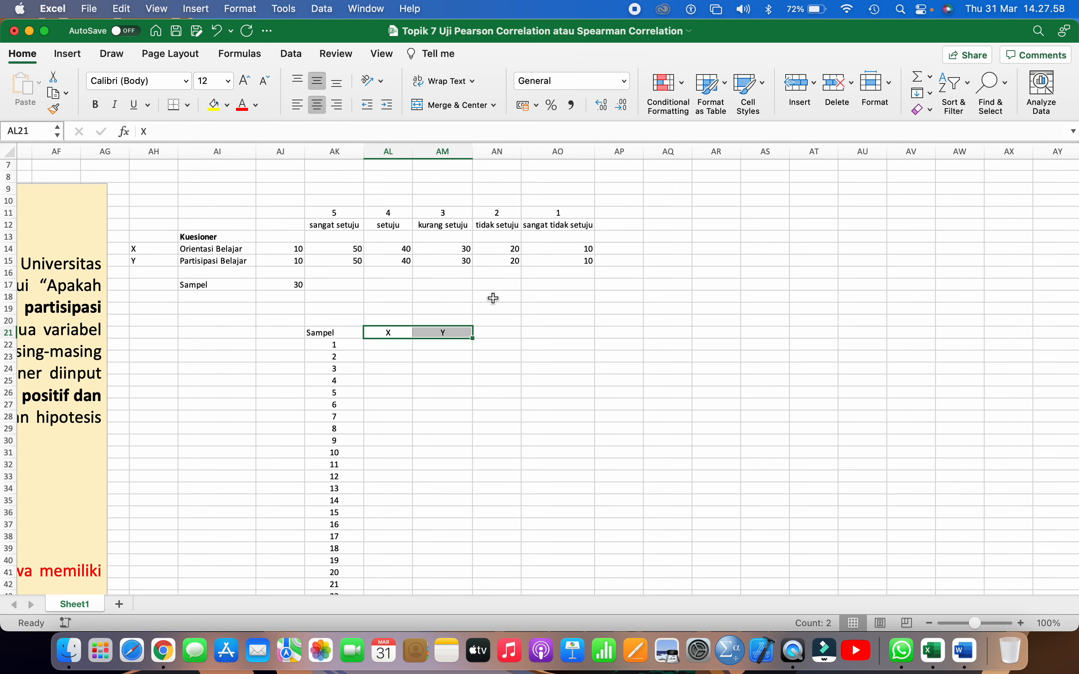
# Enter the headers Ordinal X in AN21 and Ordinal Y in AO21
pyautogui.click(494, 331)
pyautogui.write('Ordi')
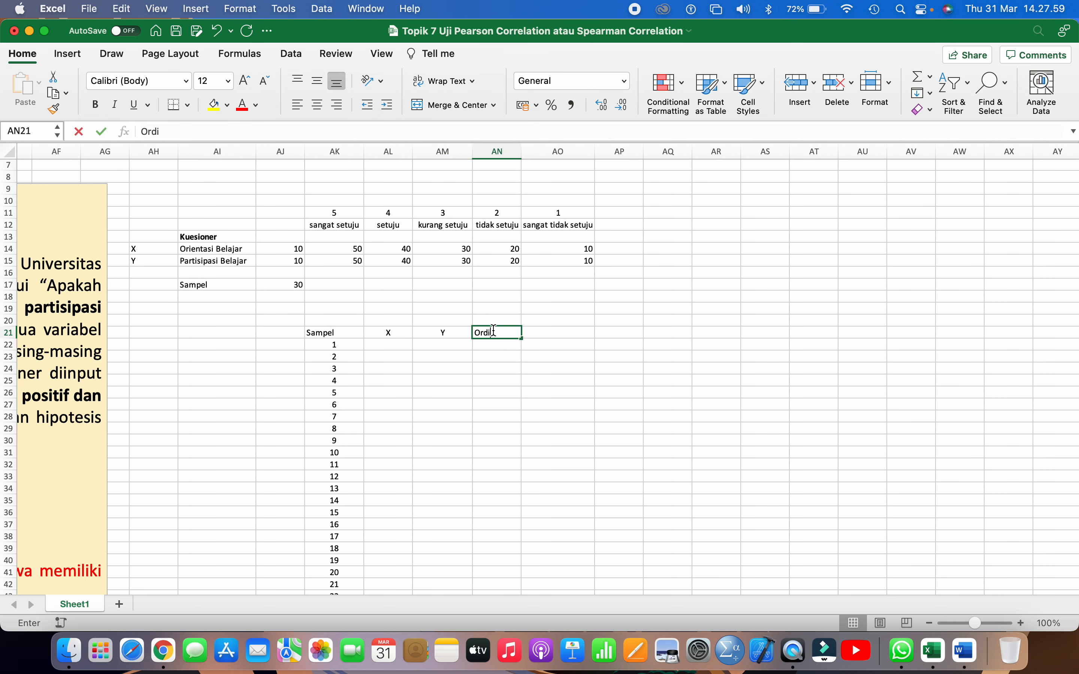
pyautogui.write('nal X')
pyautogui.press('Tab')
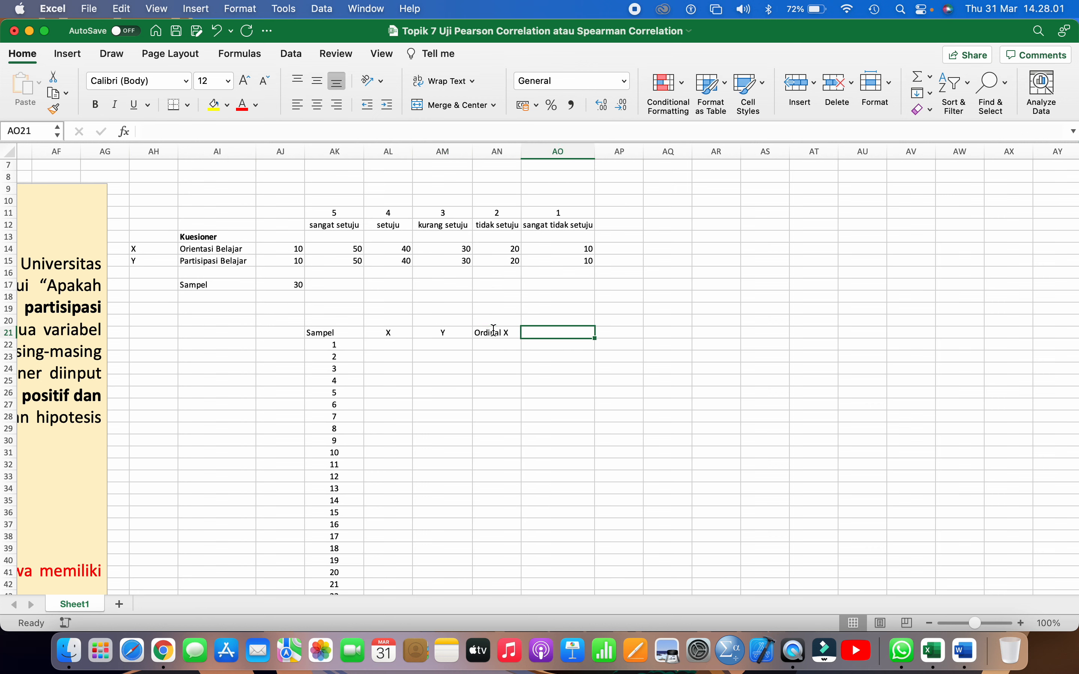
pyautogui.write('Ordinal Y')
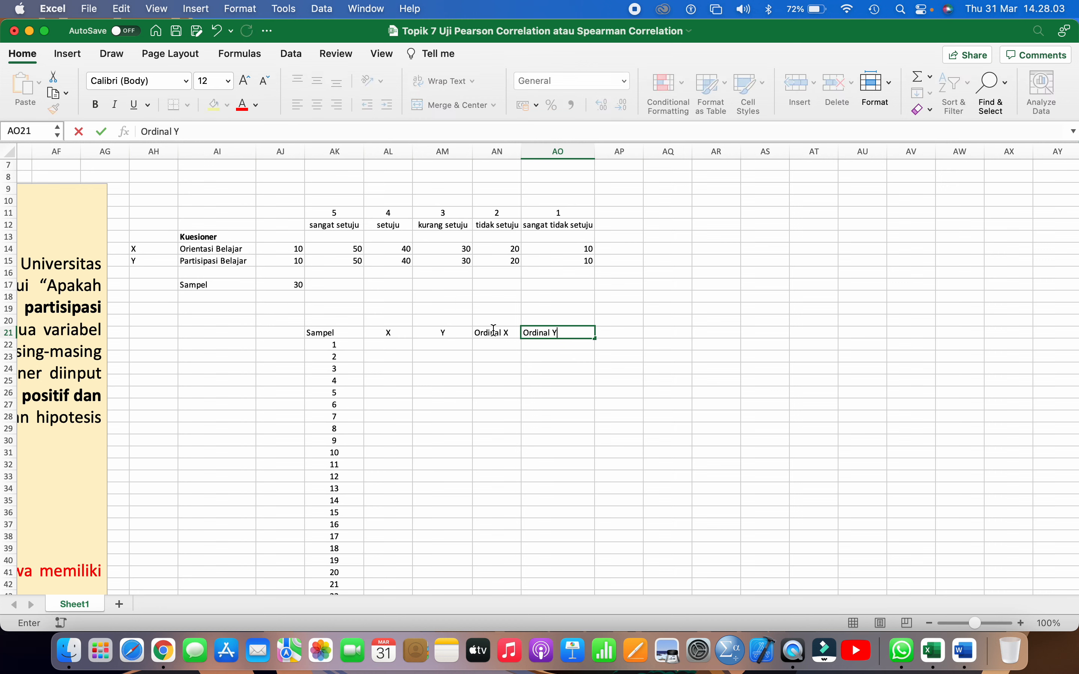
pyautogui.press('Return')
# Enter the formula =RANDBETWEEN(20;40) in AL22 to generate the X score of sample 1
pyautogui.click(396, 334)
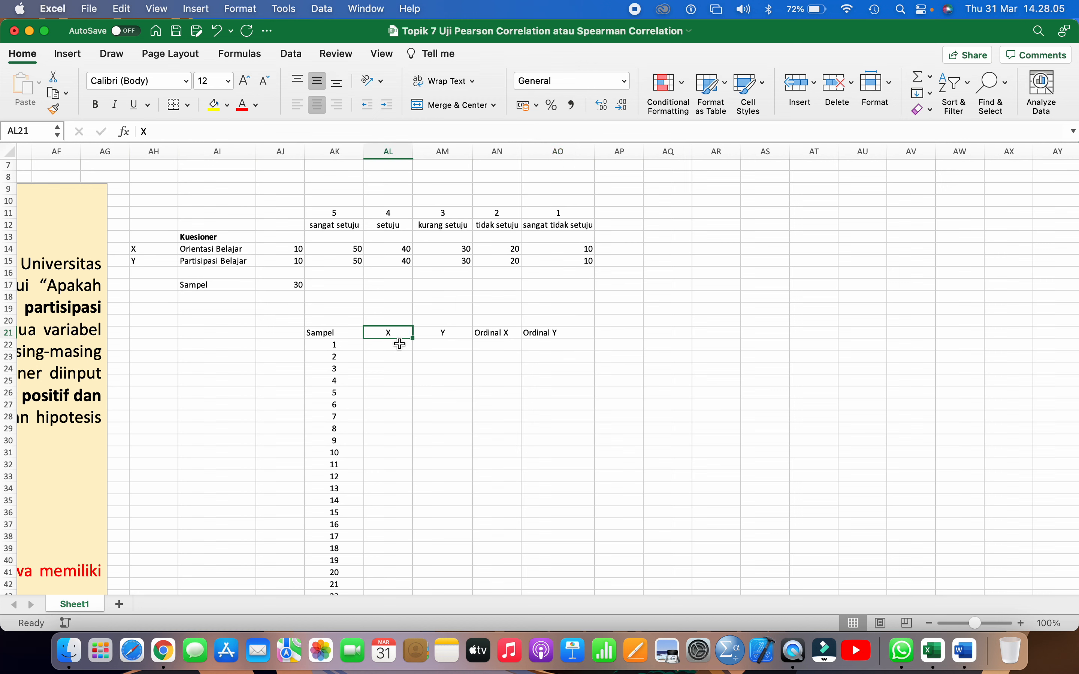
pyautogui.click(400, 343)
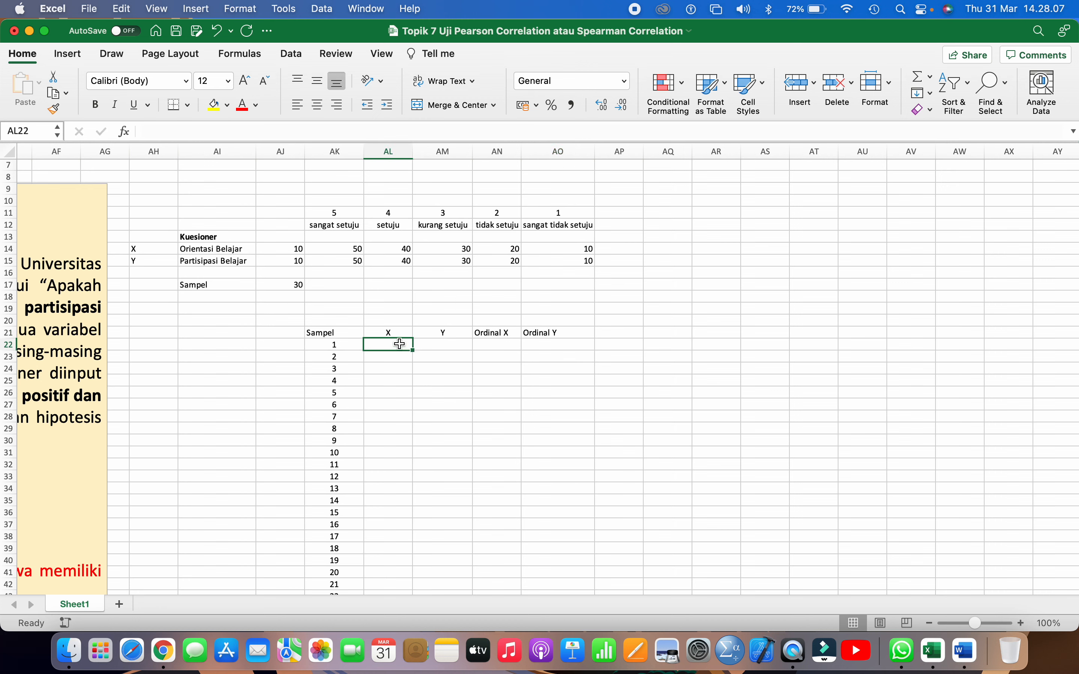
pyautogui.write('=rand')
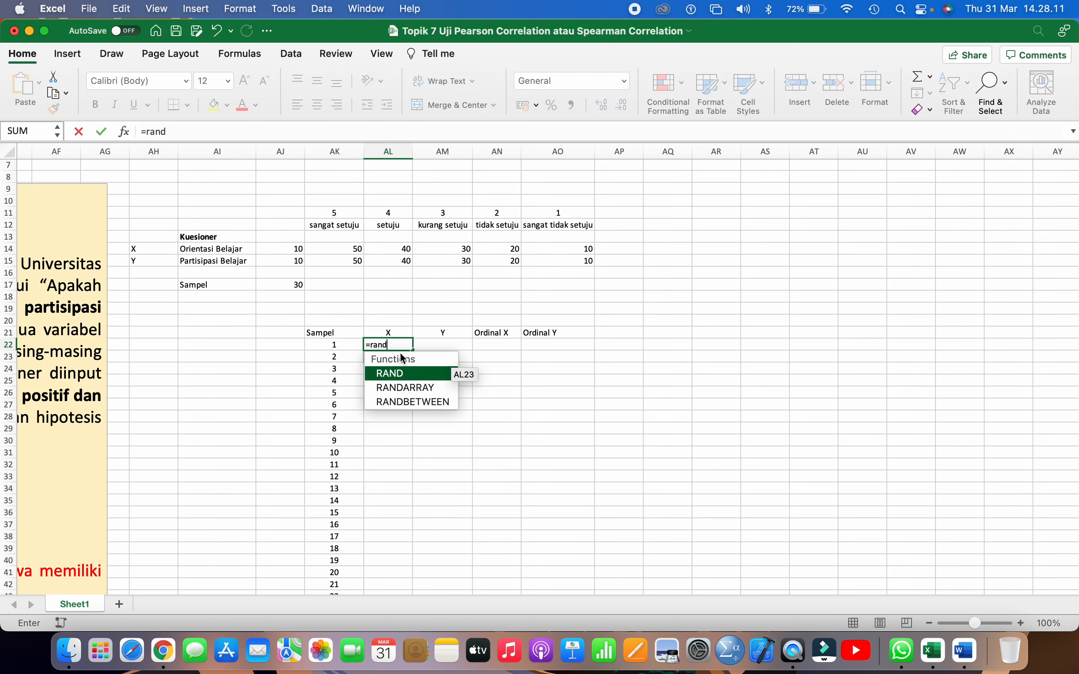
pyautogui.doubleClick(411, 401)
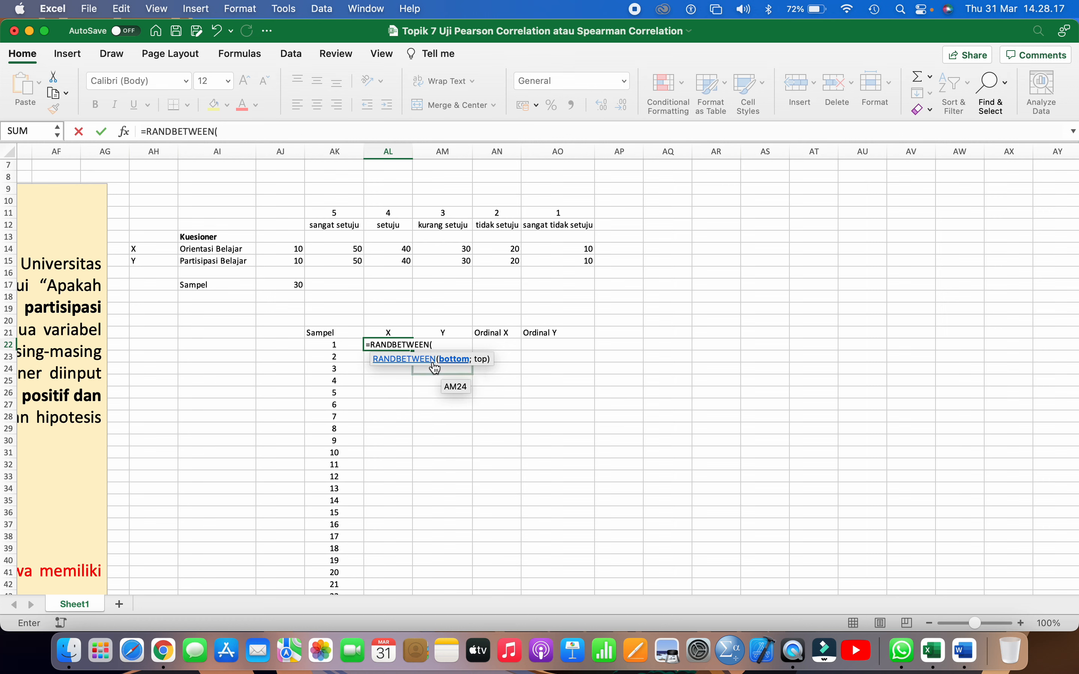
pyautogui.write('20;40)')
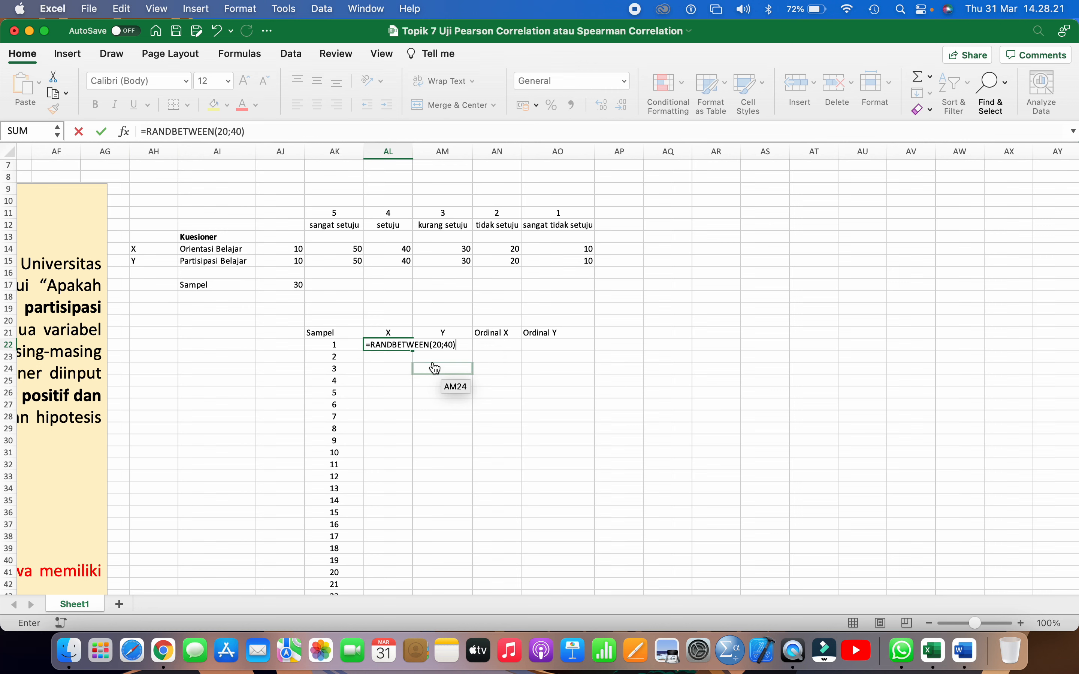
pyautogui.press('Return')
pyautogui.scroll(-1, 432, 361)
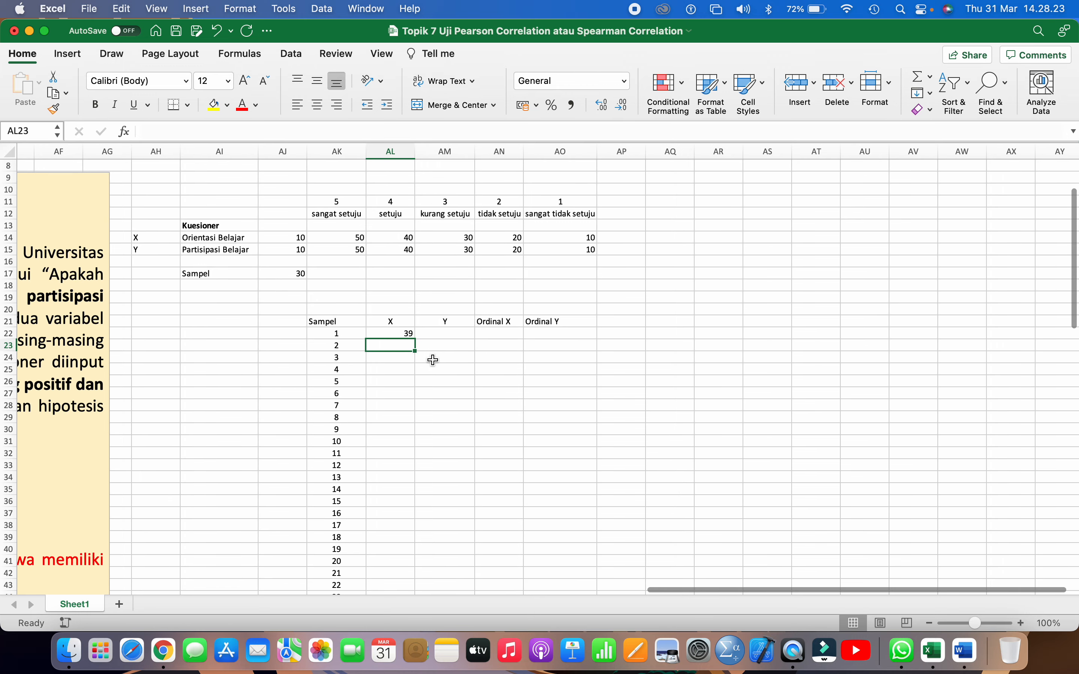
# Inspect the RANDBETWEEN formula in AL22 and its bounds, and re-enter it as it is
pyautogui.click(403, 335)
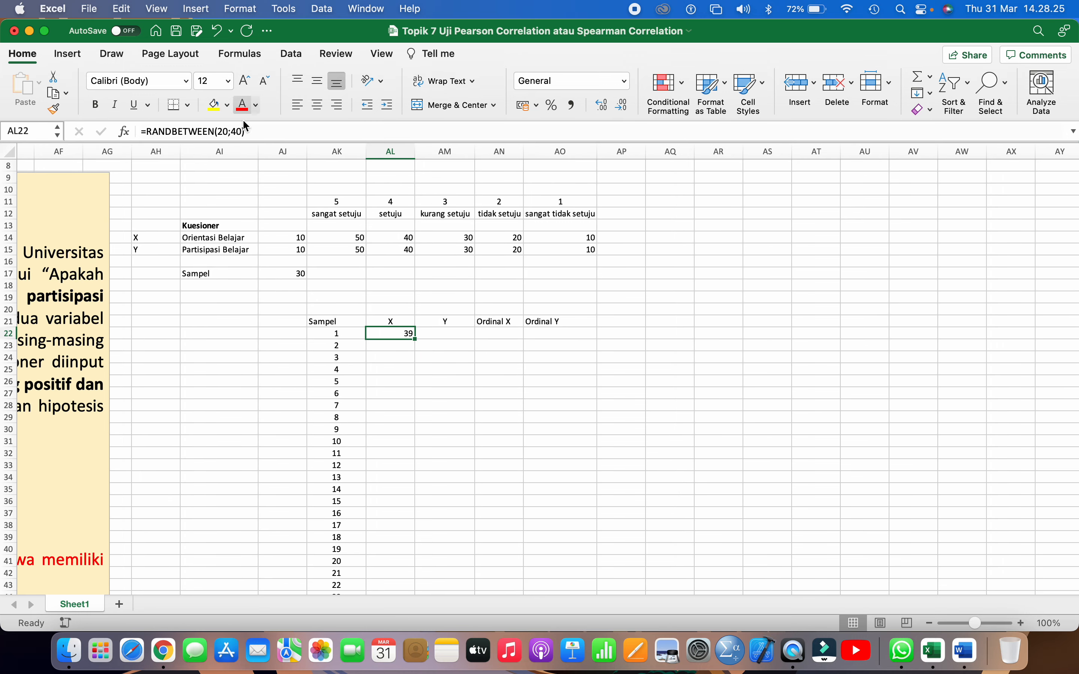
pyautogui.click(255, 130)
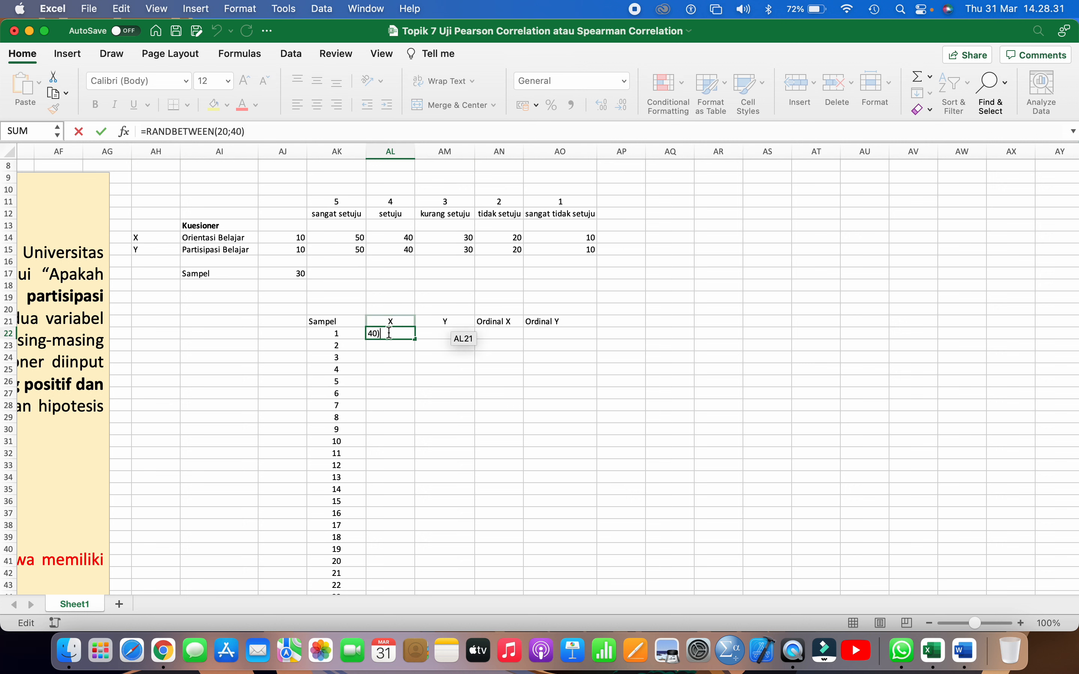
pyautogui.press('Return')
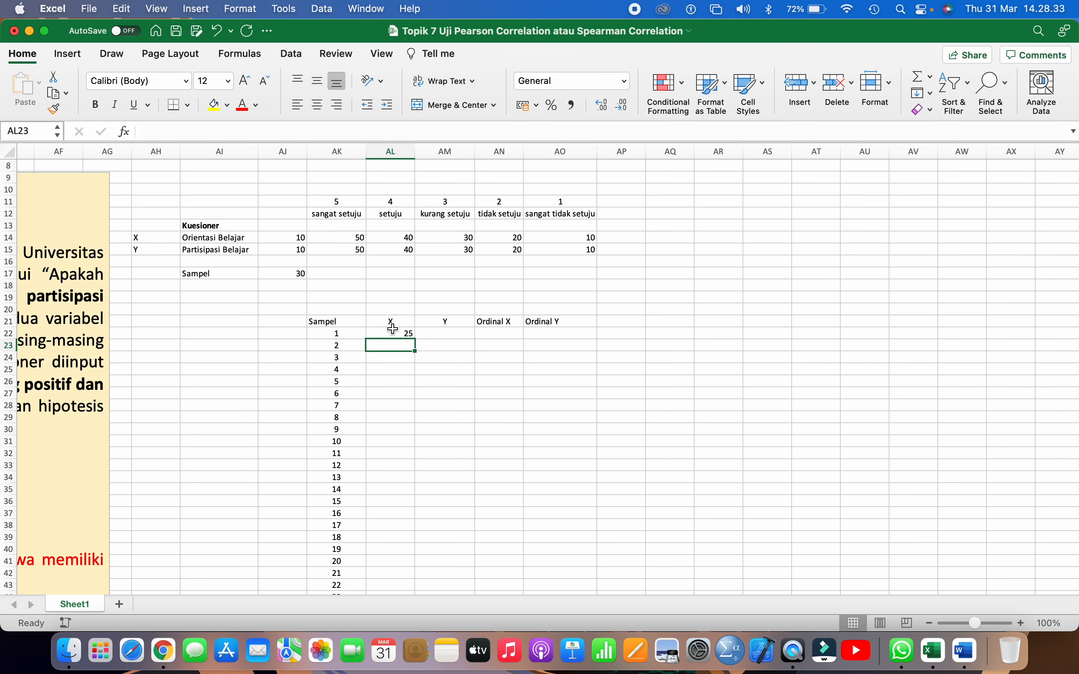
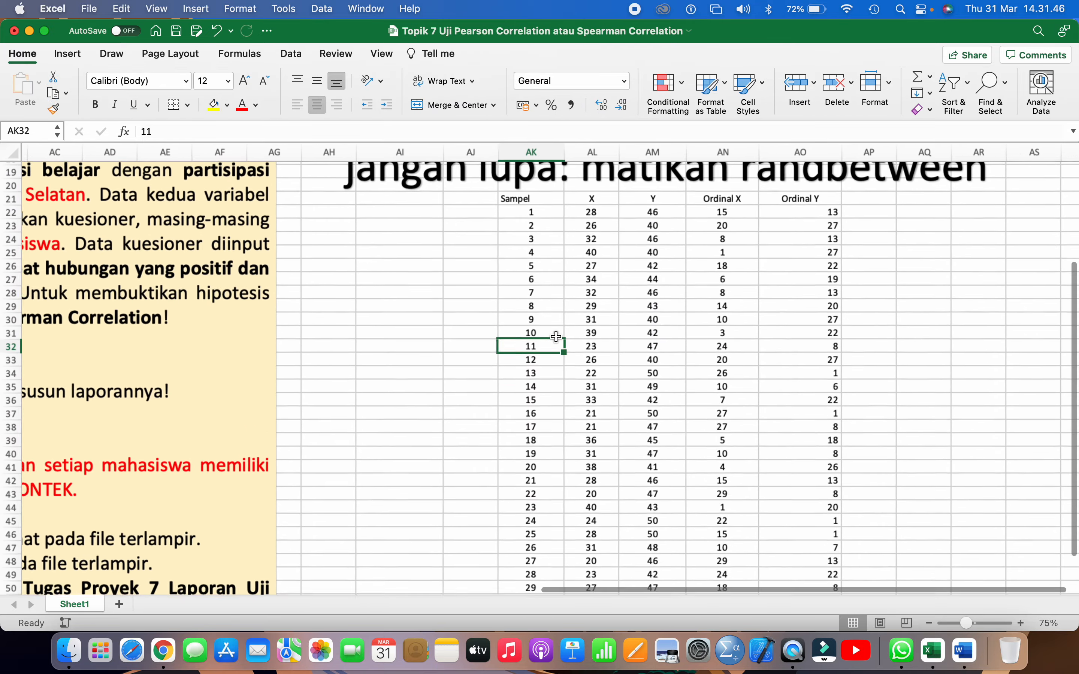
# Replace the formulas in the sample data range AK22:AO51 with their values by copying and pasting values in place
pyautogui.scroll(-4, 567, 323)
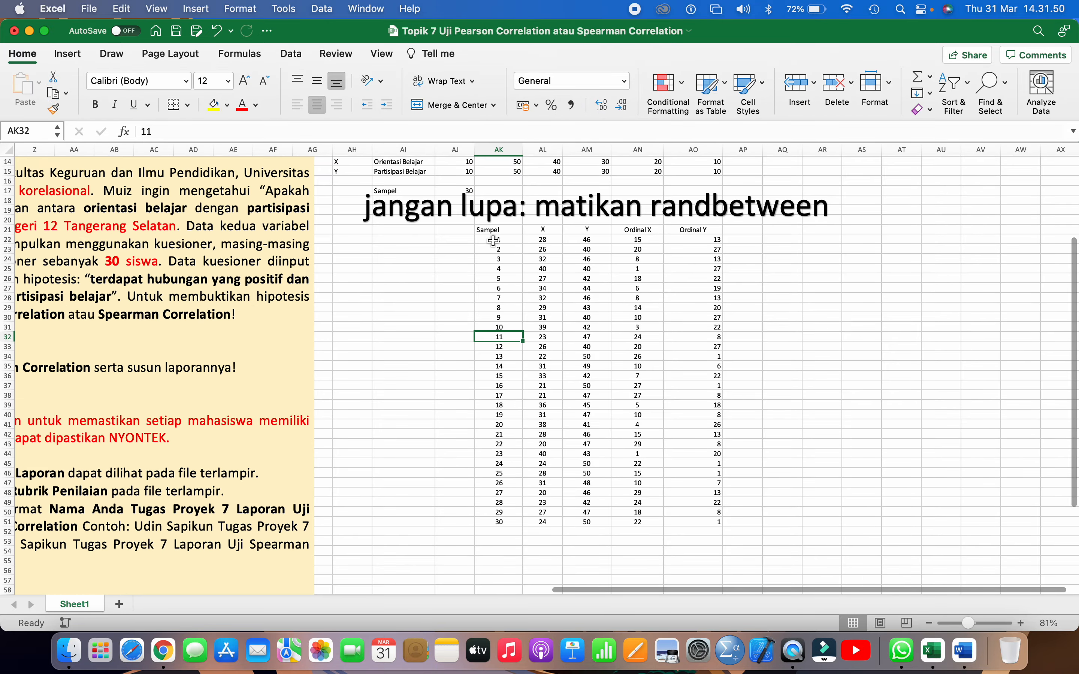
pyautogui.moveTo(497, 239); pyautogui.dragTo(704, 524)
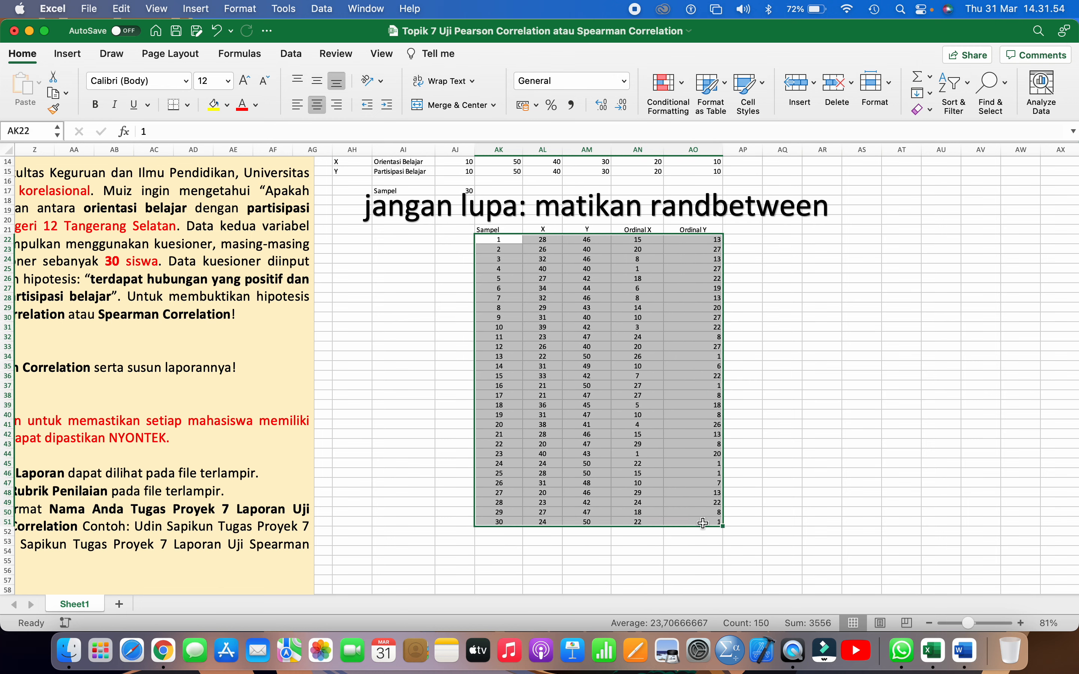
pyautogui.click(122, 9)
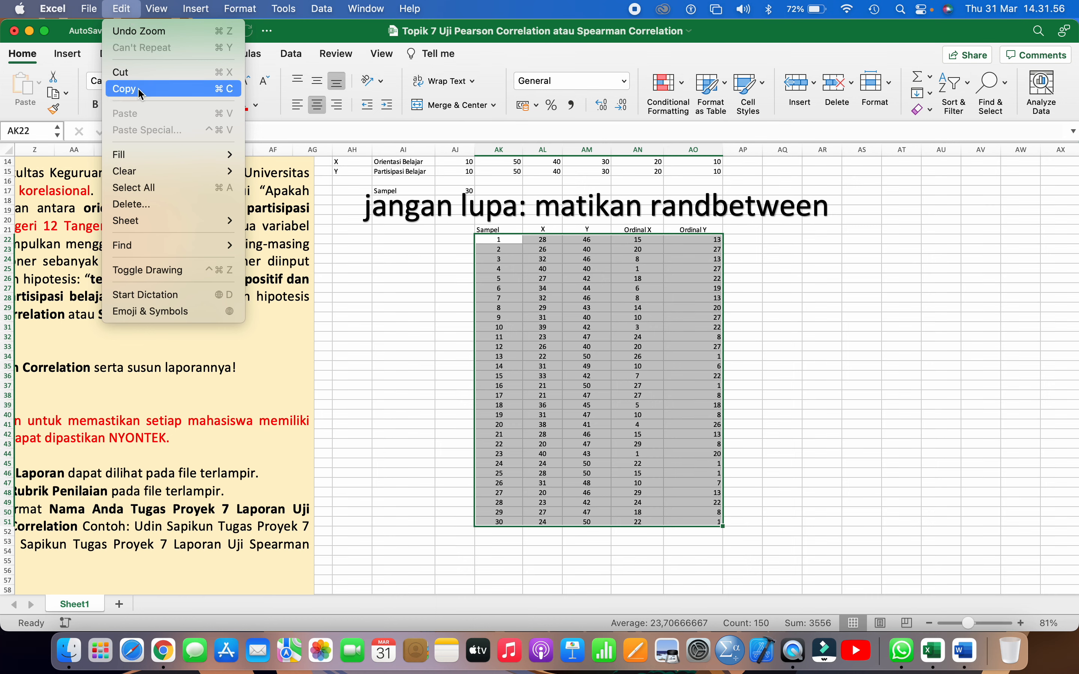
pyautogui.click(138, 88)
pyautogui.click(121, 8)
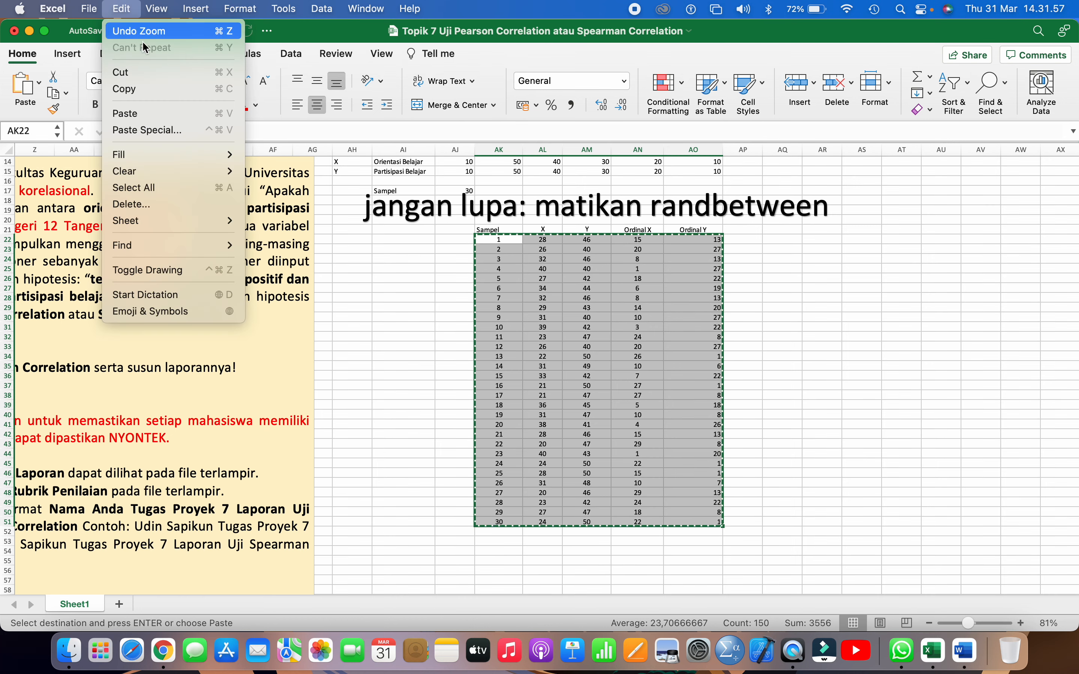
pyautogui.click(175, 130)
pyautogui.click(431, 190)
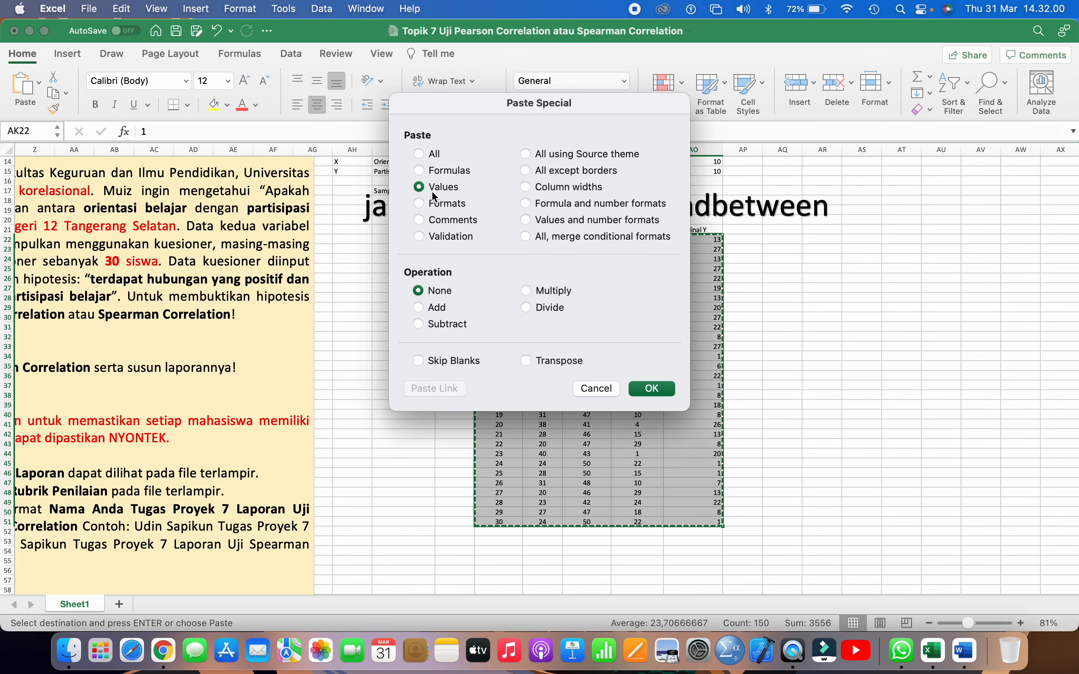
pyautogui.click(652, 389)
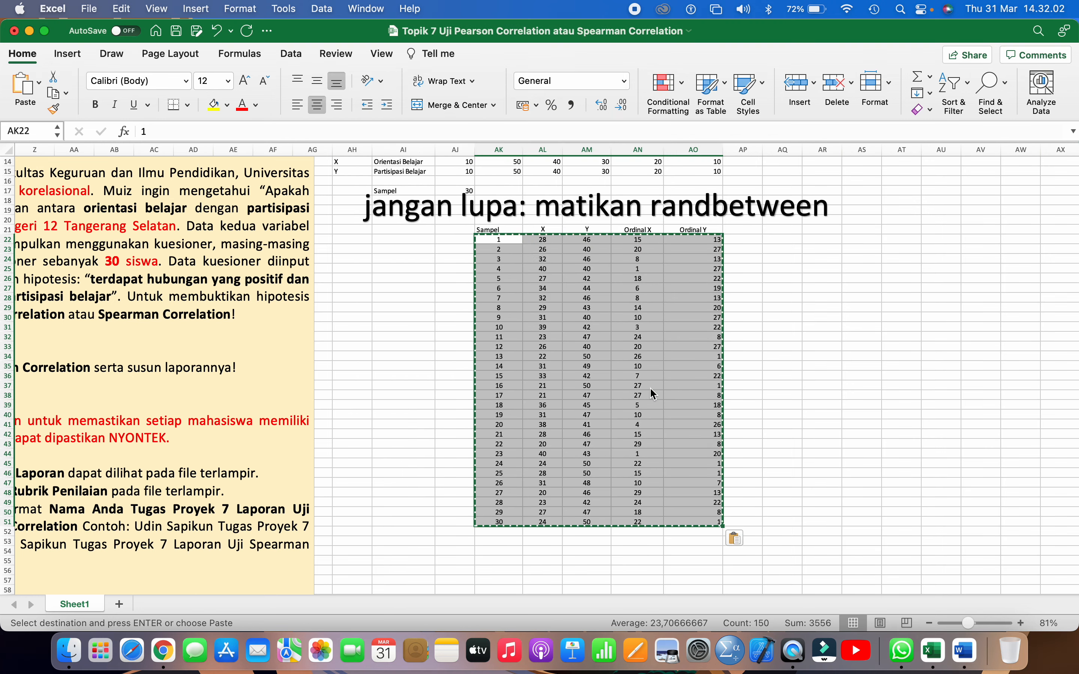
pyautogui.click(779, 329)
# Move the "jangan lupa: matikan randbetween" text box up above the questionnaire score table
pyautogui.scroll(3, 779, 328)
pyautogui.click(676, 215)
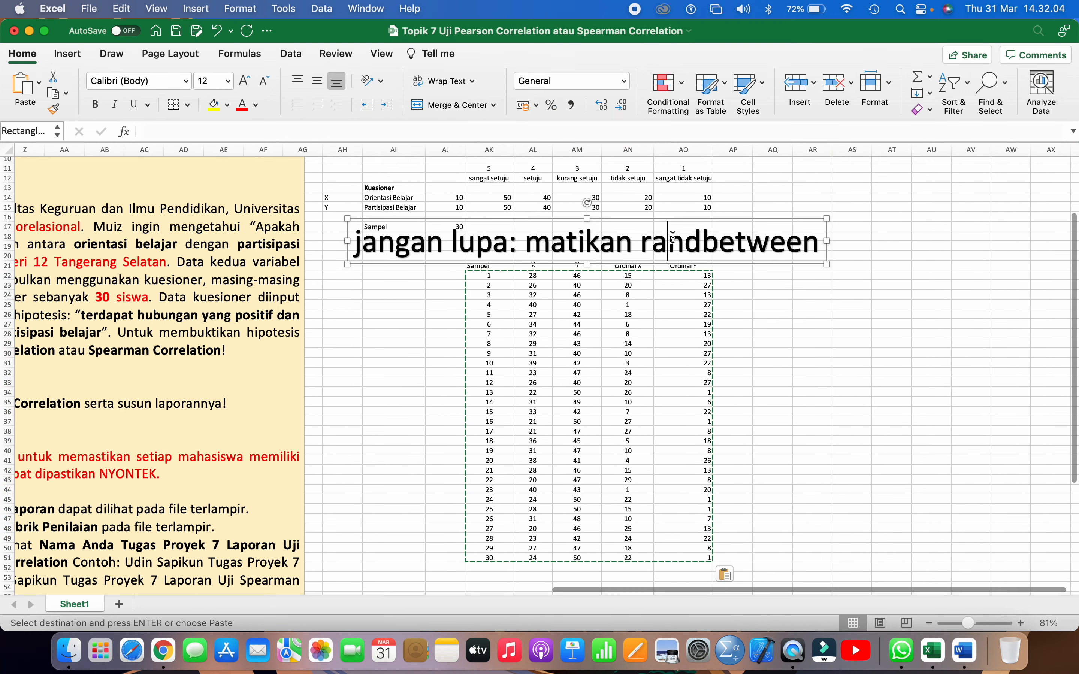
pyautogui.moveTo(676, 215); pyautogui.dragTo(674, 193)
pyautogui.scroll(5, 670, 197)
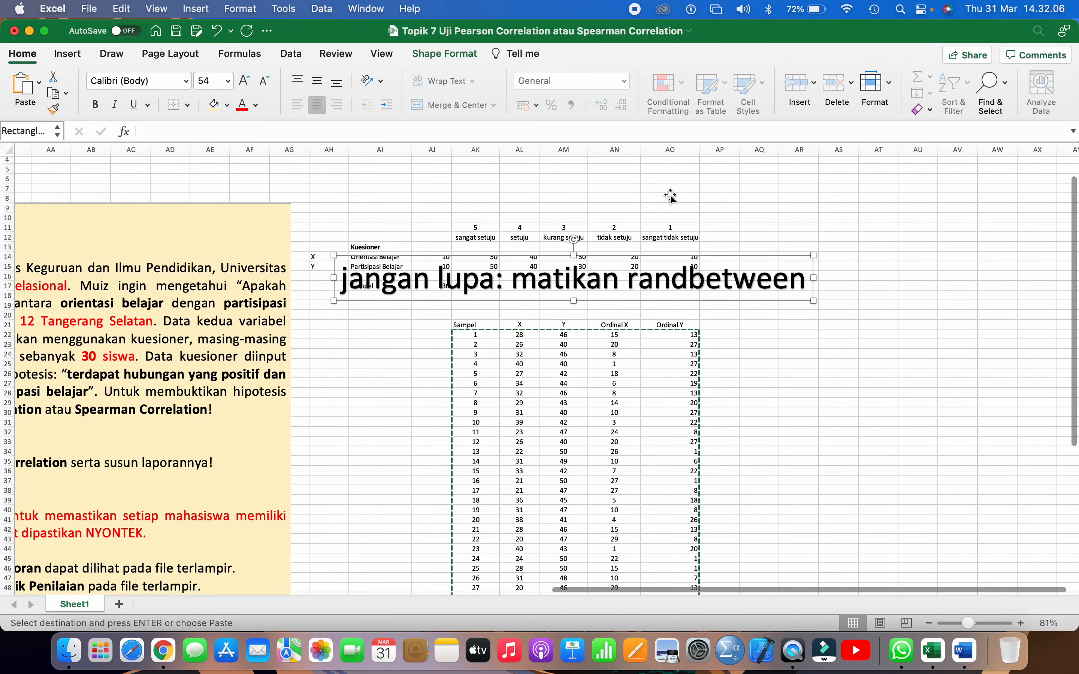
pyautogui.moveTo(633, 256); pyautogui.dragTo(633, 173)
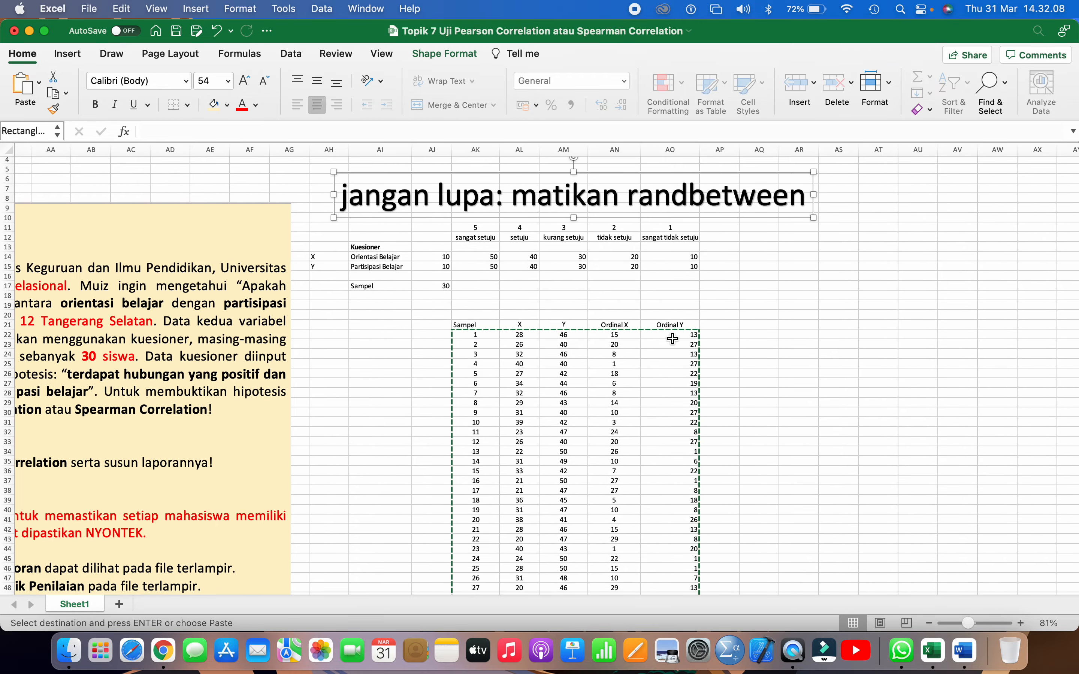
# End the pending copy of the range AK22:AO51
pyautogui.click(672, 339)
pyautogui.scroll(3, 673, 339)
pyautogui.scroll(3, 673, 339)
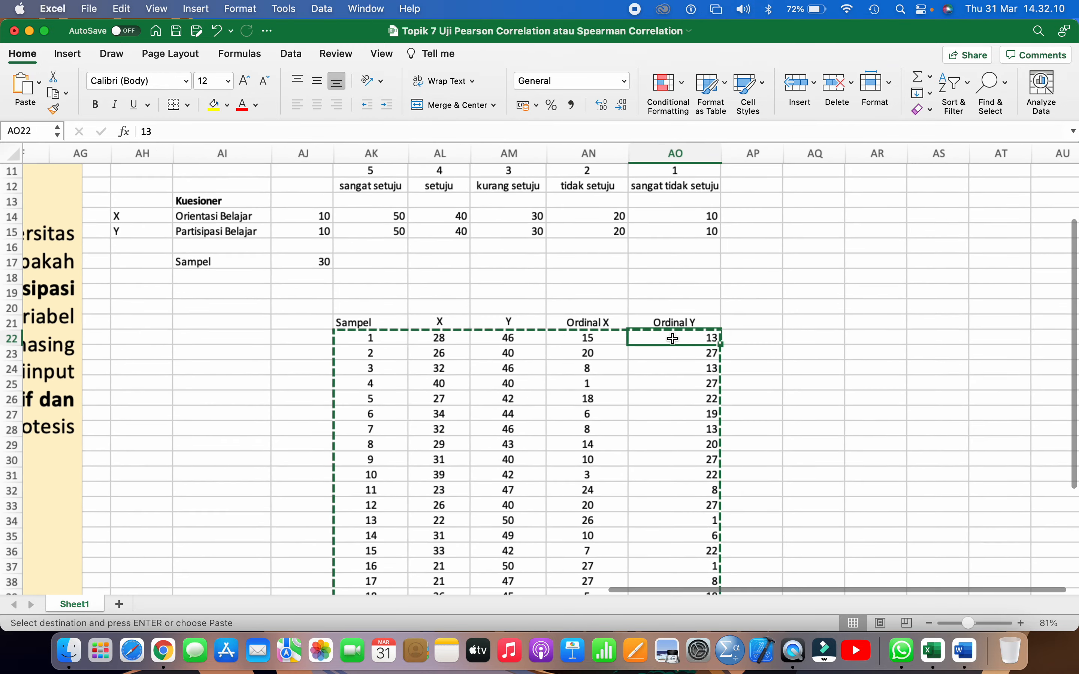
pyautogui.click(756, 334)
pyautogui.scroll(-2, 757, 335)
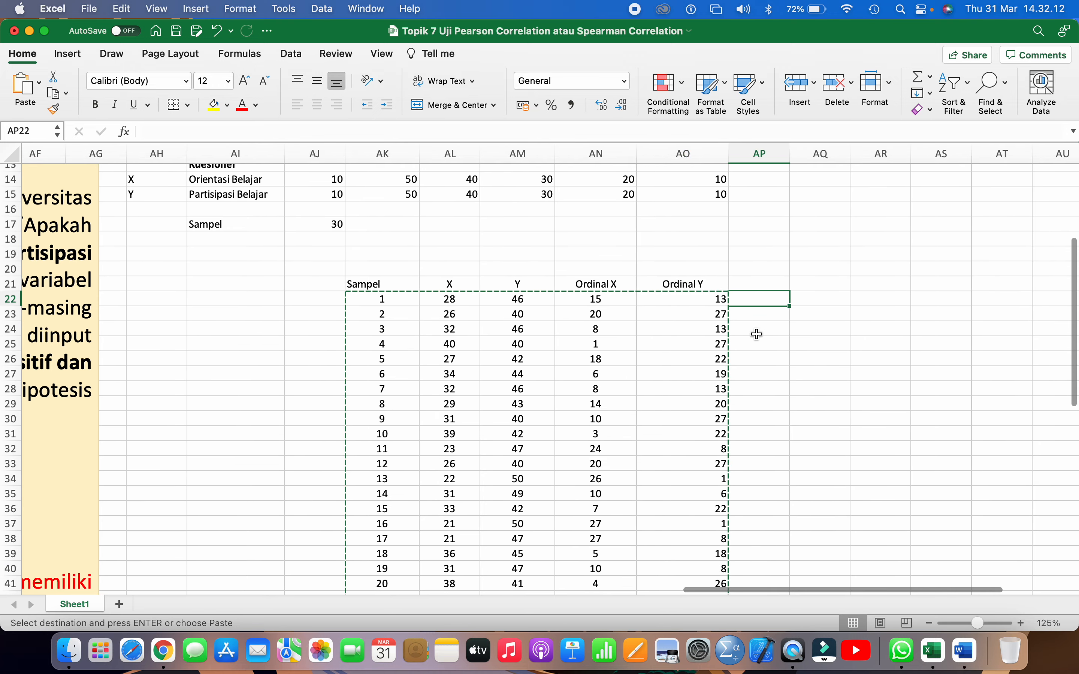
pyautogui.scroll(-1, 757, 335)
pyautogui.press('Escape')
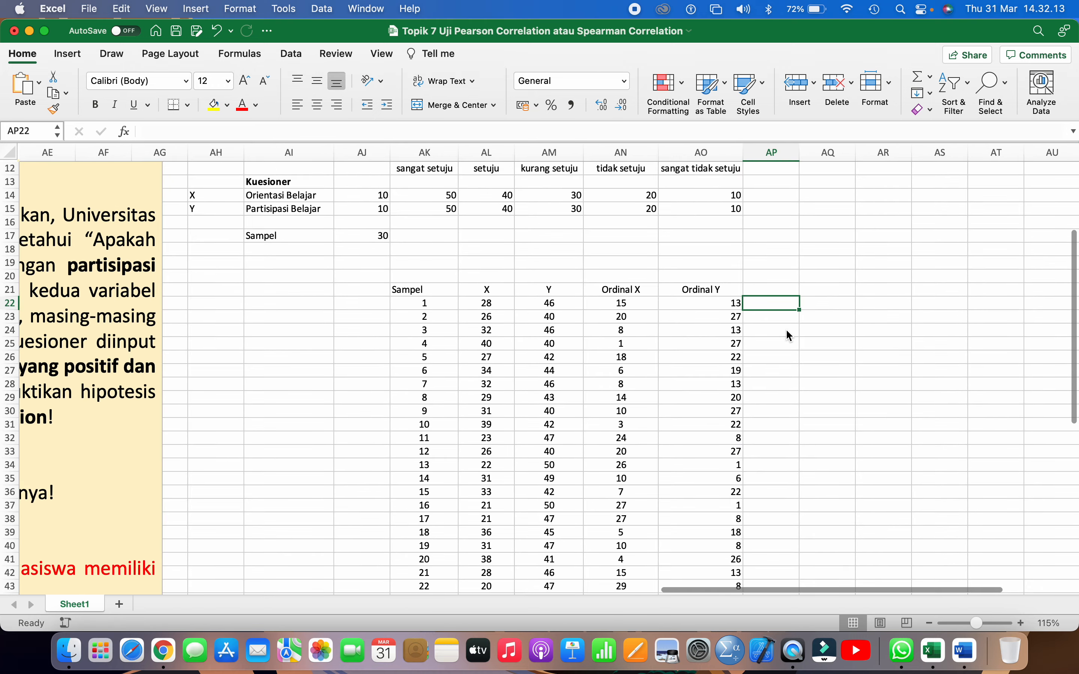
# Make the header row AK21:AO21 bold and center its text horizontally
pyautogui.click(805, 290)
pyautogui.scroll(-2, 805, 290)
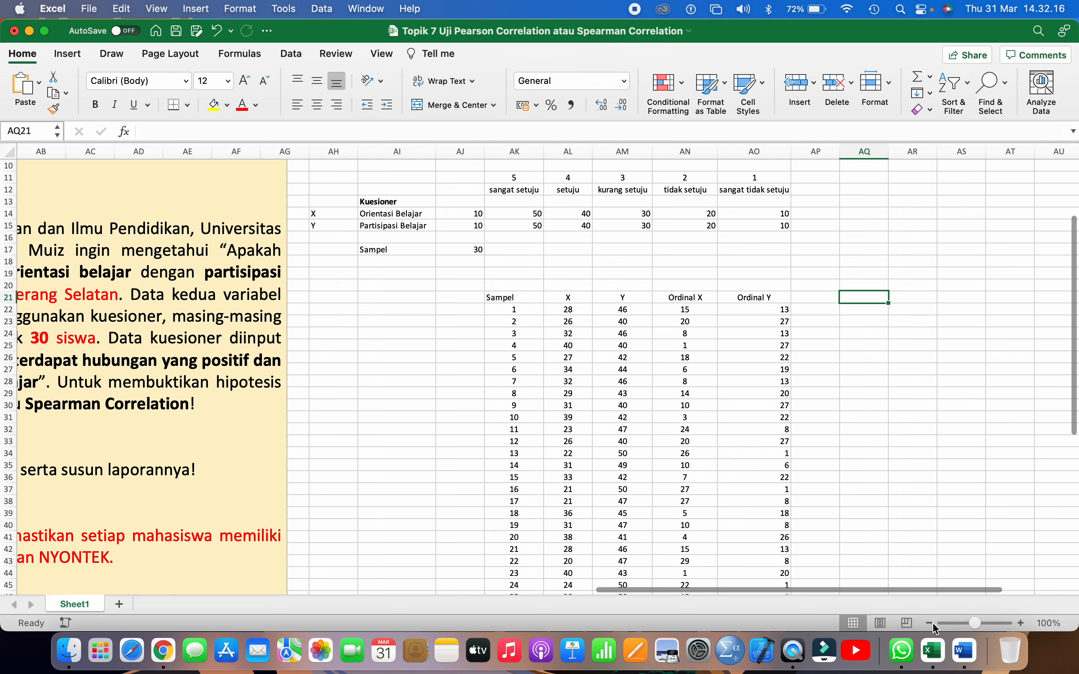
pyautogui.click(929, 624)
pyautogui.scroll(-3, 775, 444)
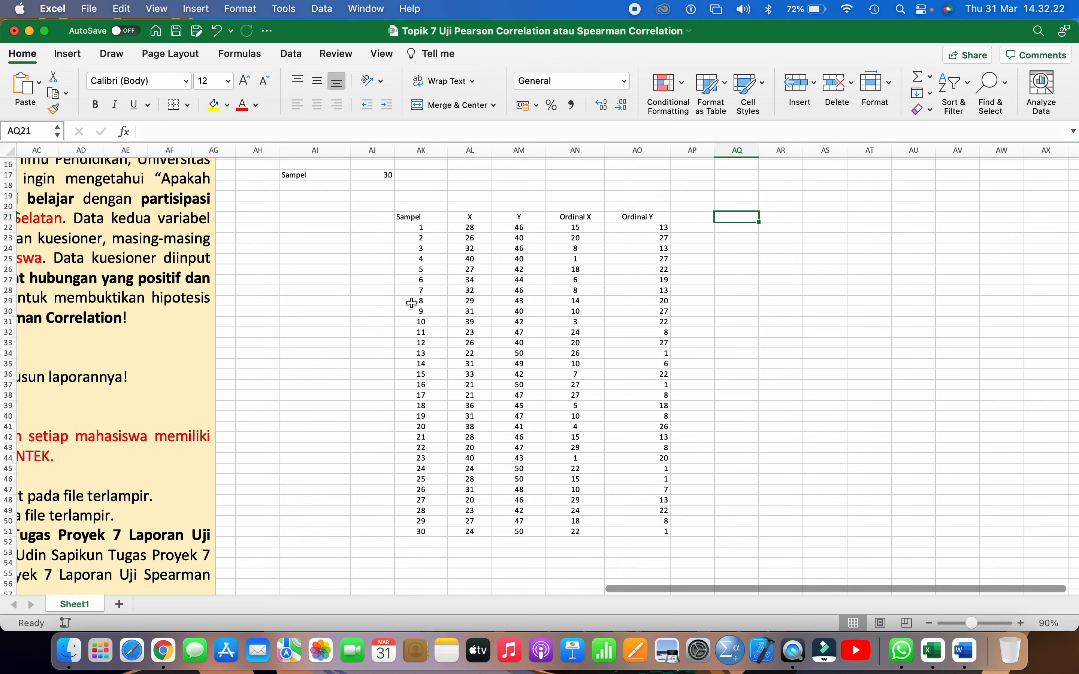
pyautogui.click(428, 218)
pyautogui.moveTo(428, 218); pyautogui.dragTo(646, 217)
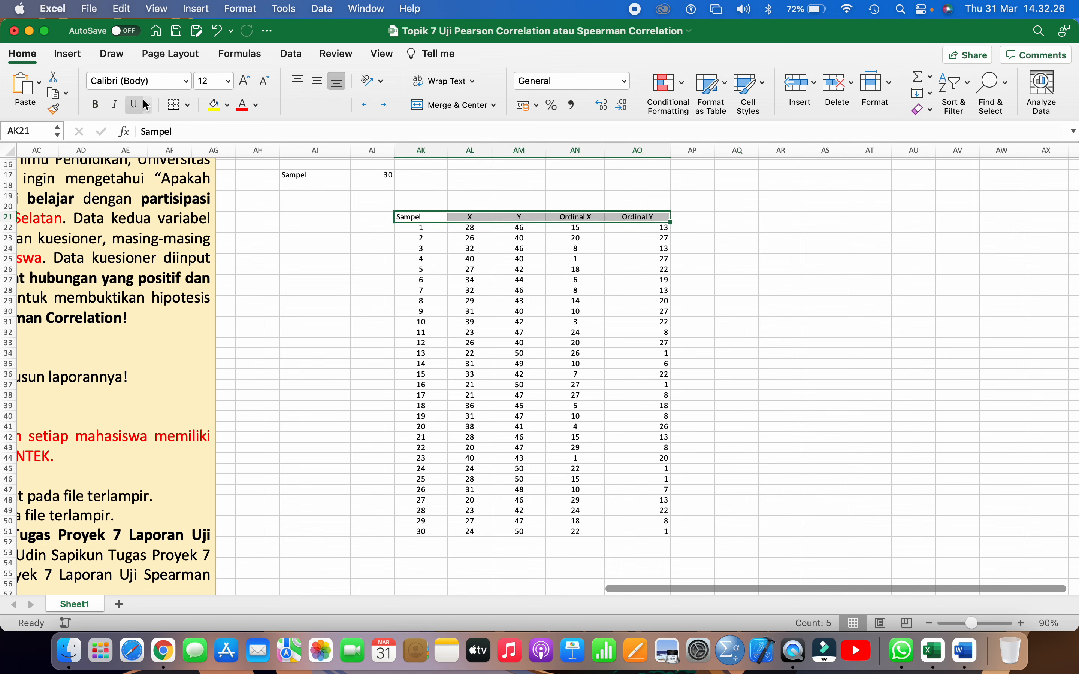
pyautogui.click(99, 105)
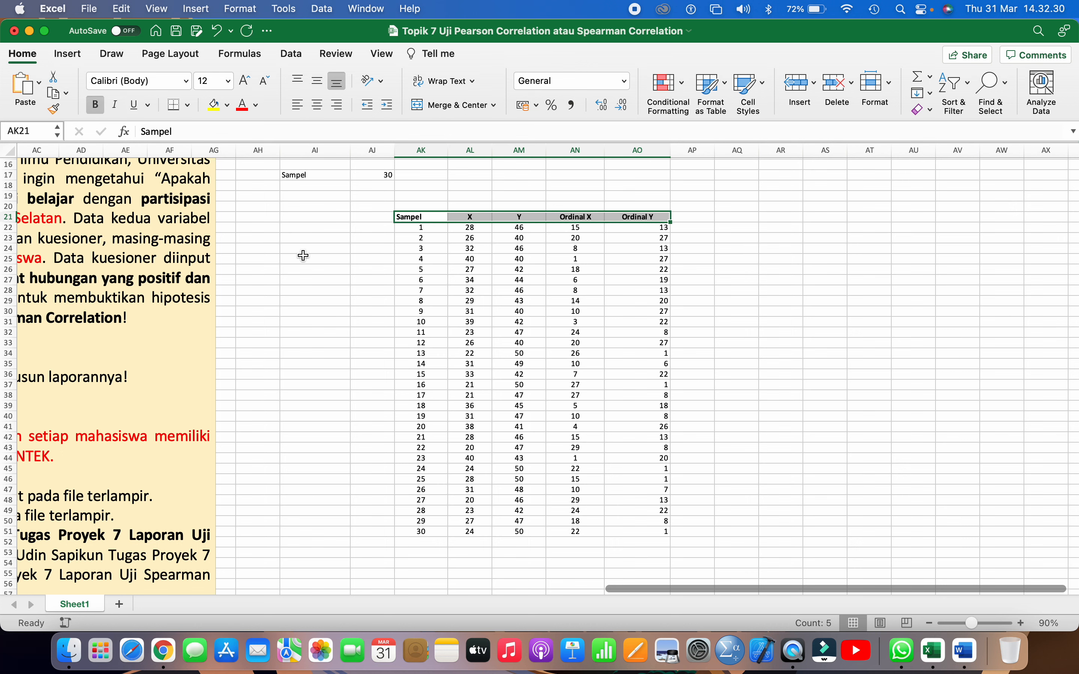
pyautogui.click(318, 107)
pyautogui.click(520, 321)
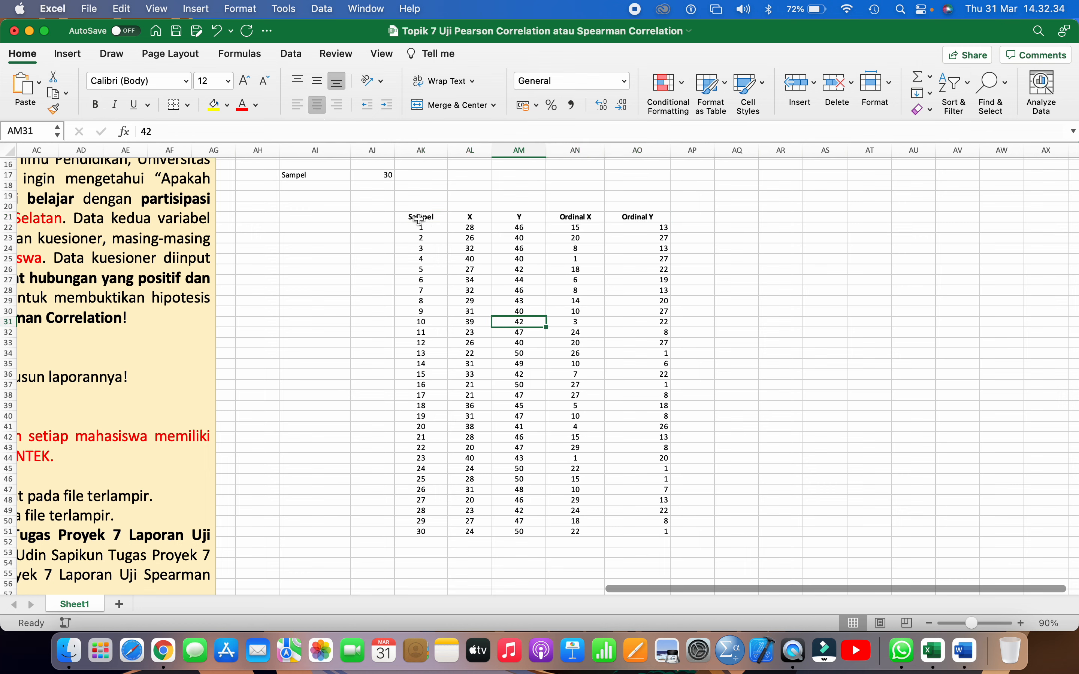
# Center all cells of the data table AK21:AO51 horizontally
pyautogui.click(421, 220)
pyautogui.moveTo(420, 220); pyautogui.dragTo(633, 531)
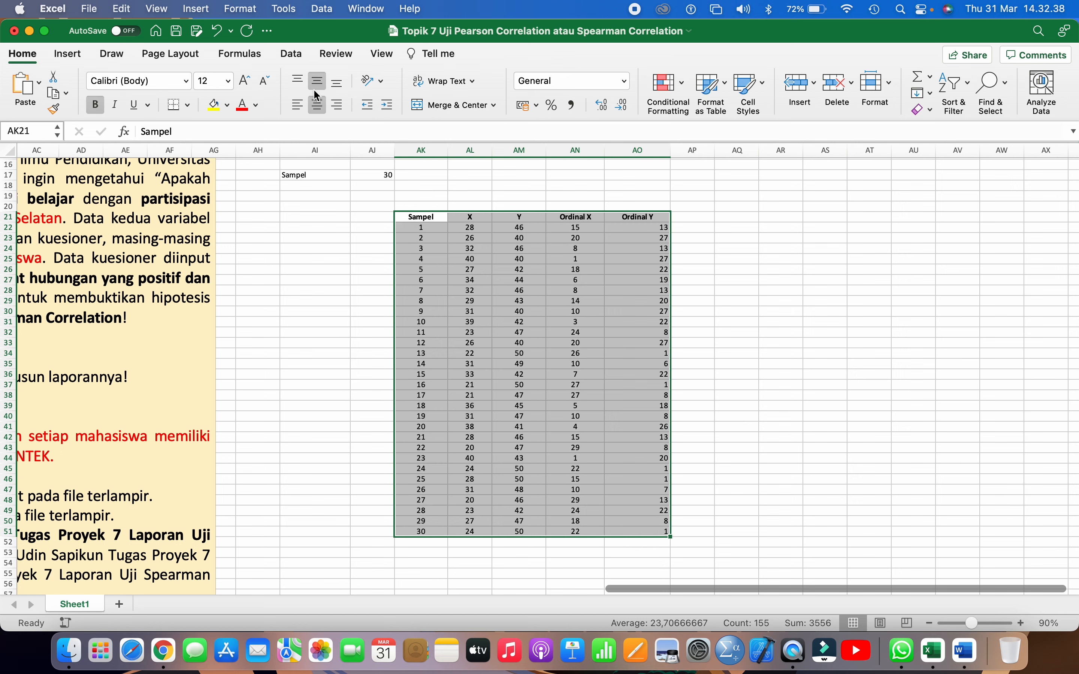
pyautogui.click(318, 111)
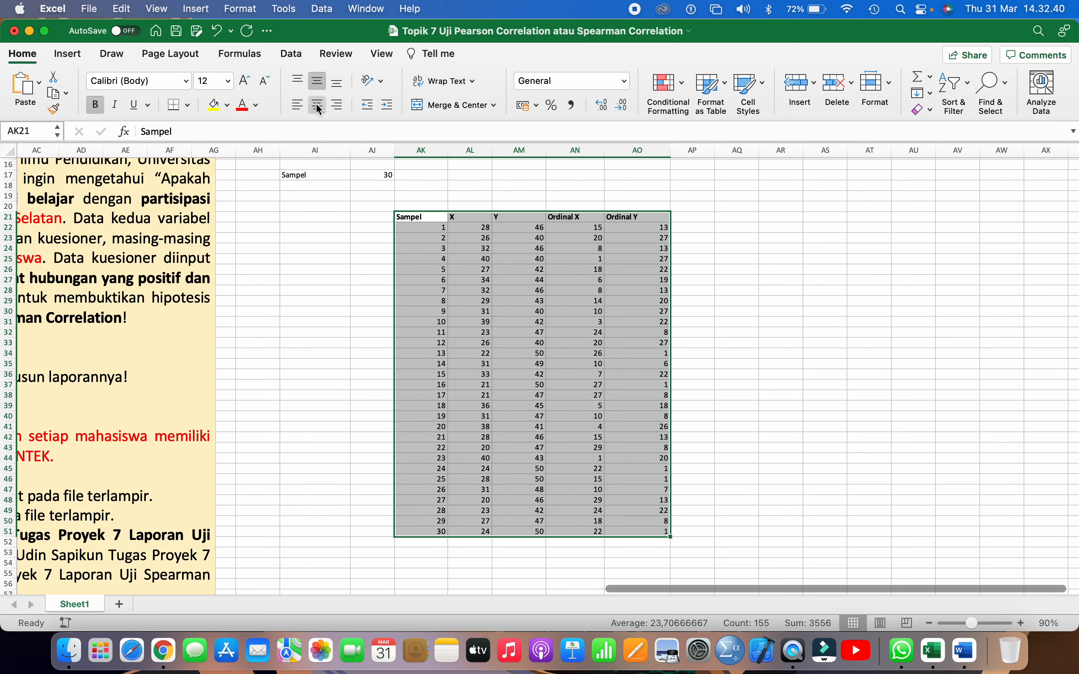
pyautogui.press('super+e')
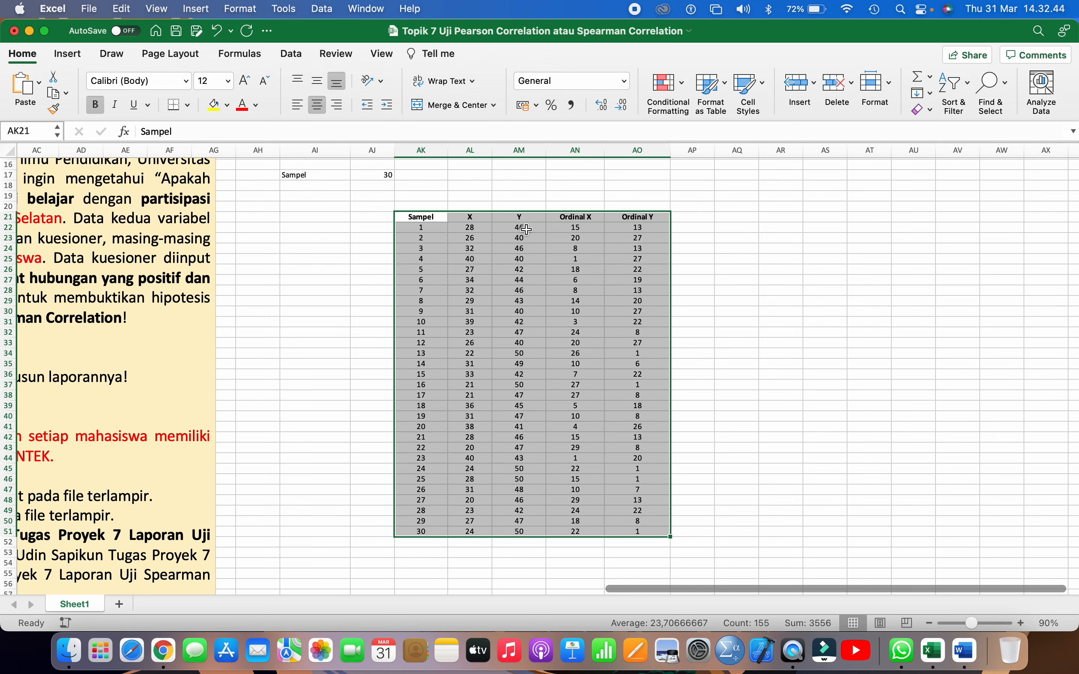
pyautogui.click(472, 270)
# Examine the Sampel, X, Y, Ordinal X and Ordinal Y columns of the data table one by one
pyautogui.click(422, 152)
pyautogui.scroll(1, 422, 154)
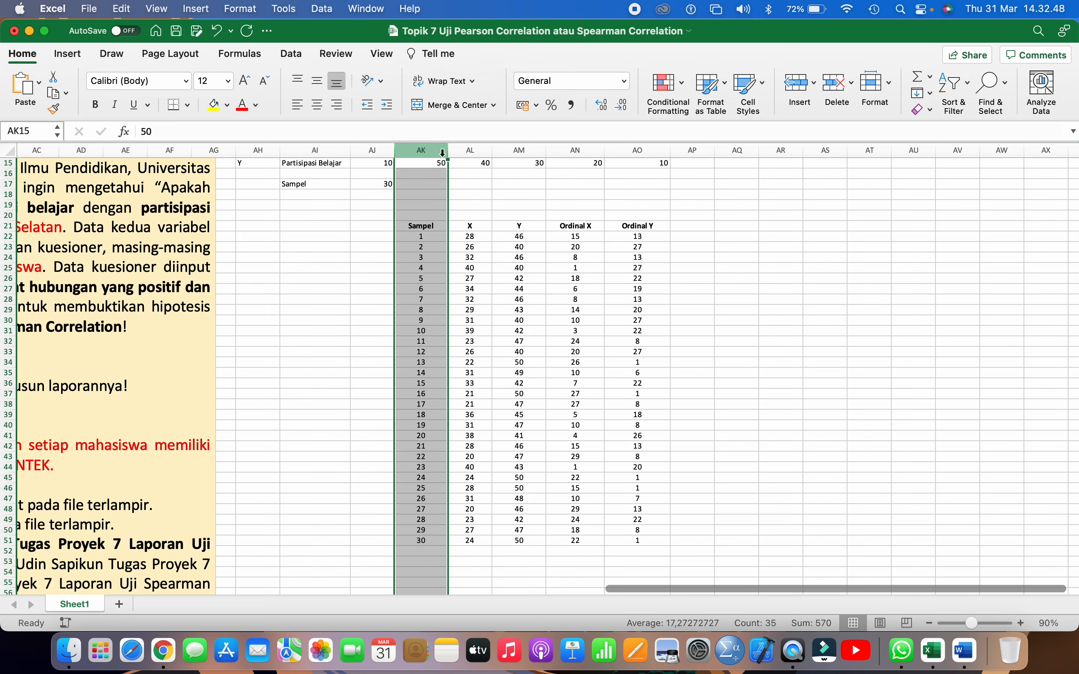
pyautogui.click(460, 149)
pyautogui.click(421, 150)
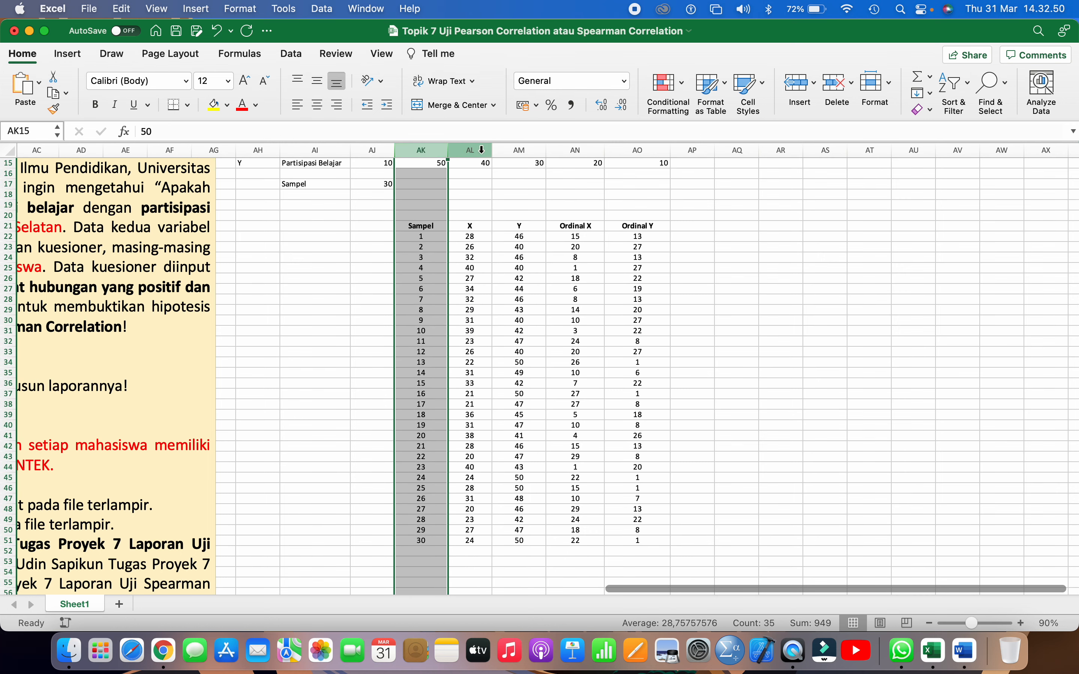
pyautogui.click(477, 150)
pyautogui.click(517, 150)
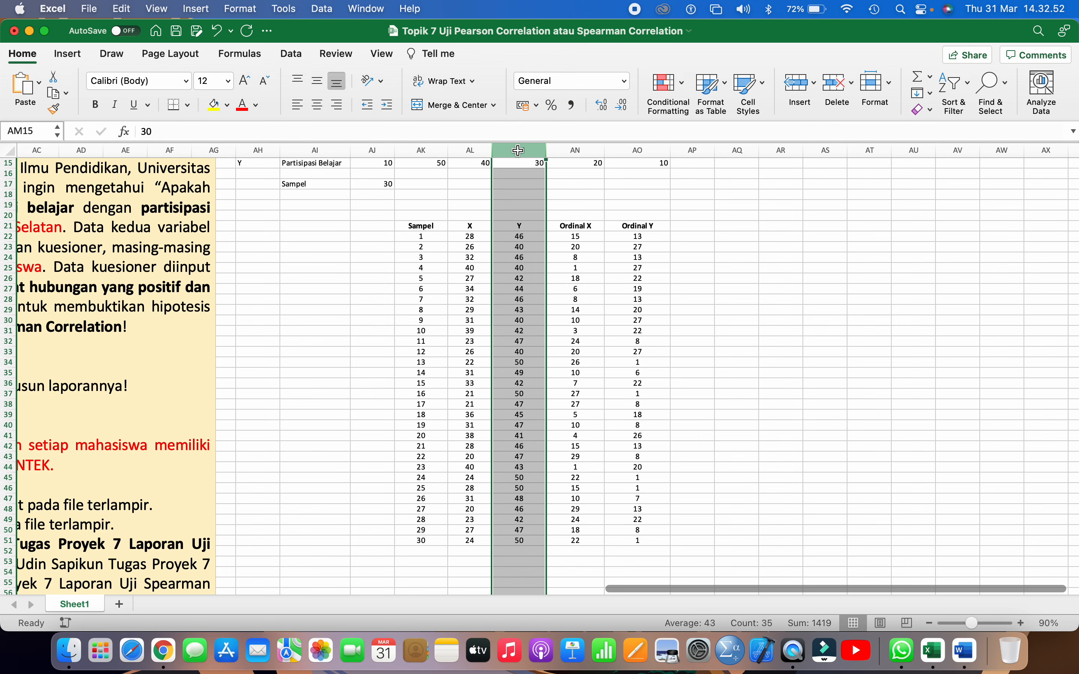
pyautogui.click(575, 150)
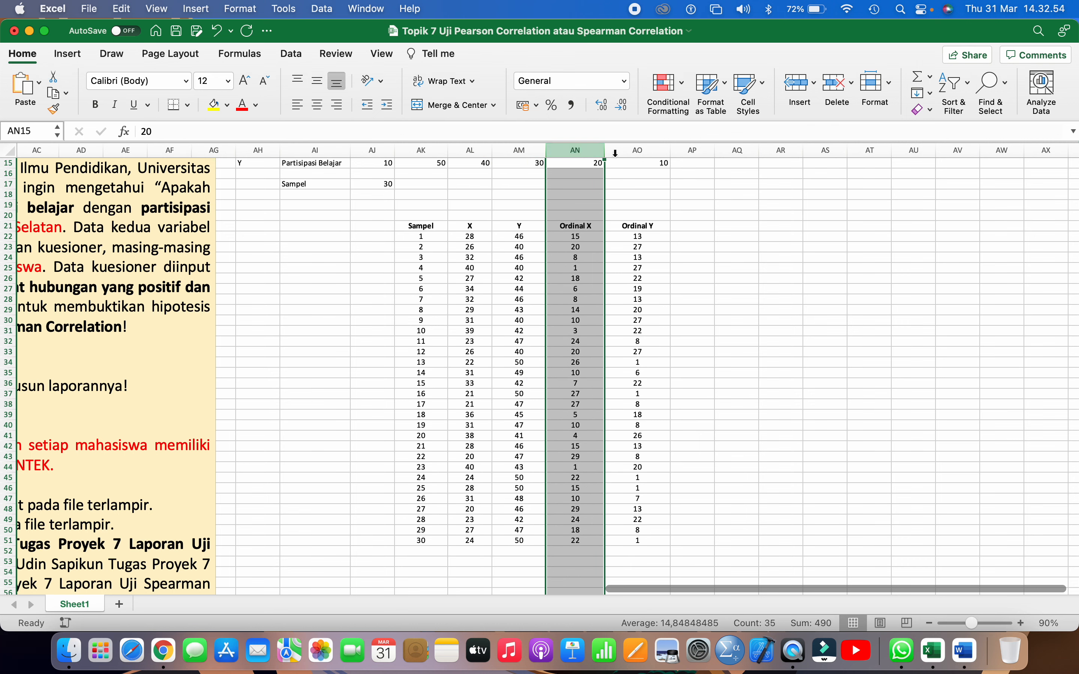
pyautogui.click(640, 151)
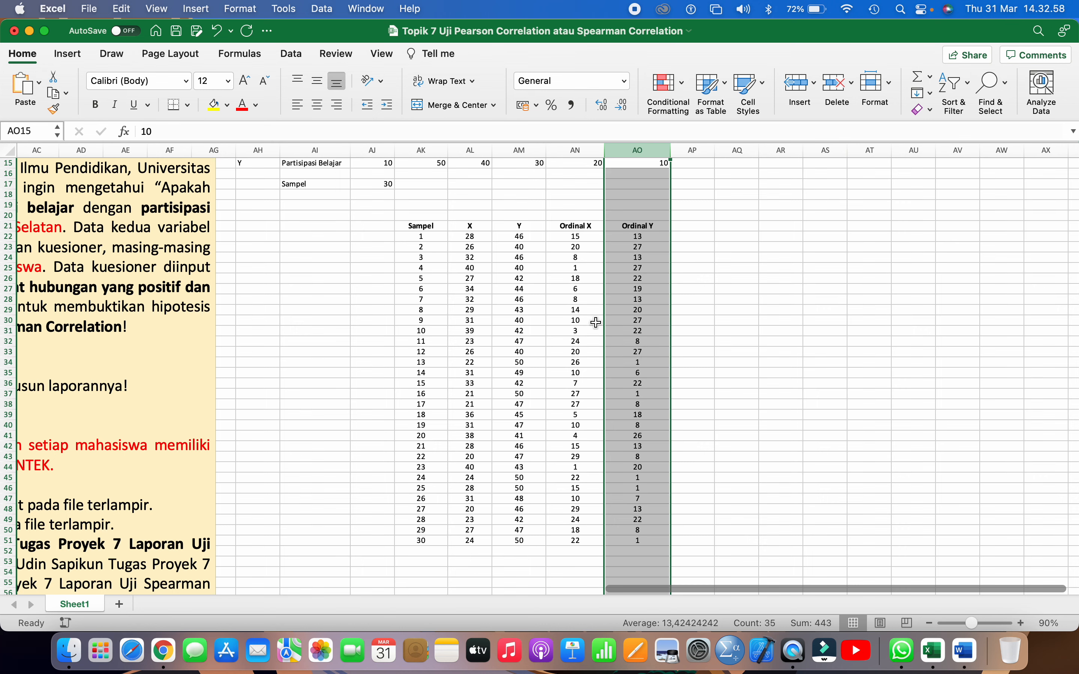
pyautogui.click(459, 260)
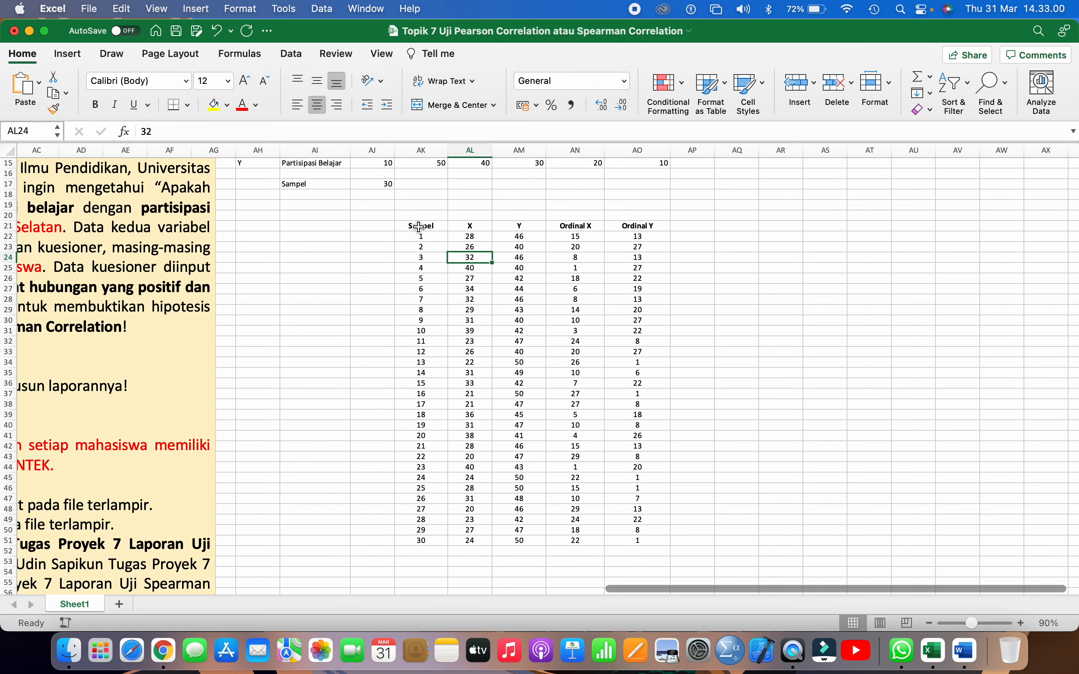
# Apply thin solid horizontal borders above, between and below the rows of the table AK21:AO51
pyautogui.moveTo(422, 227); pyautogui.dragTo(638, 543)
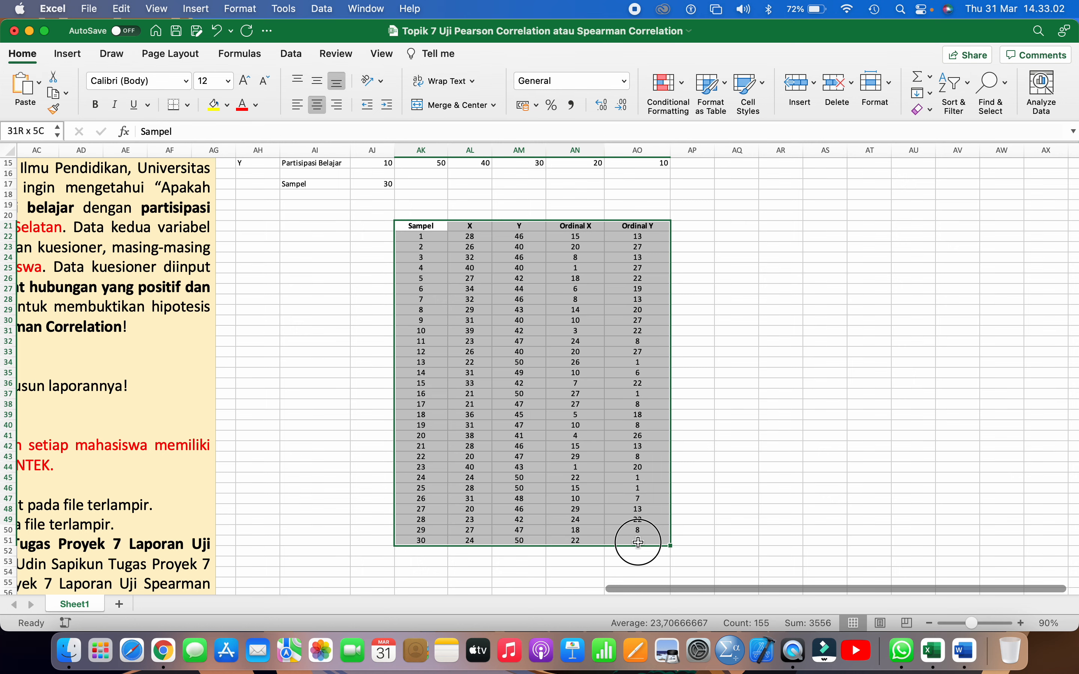
pyautogui.rightClick(479, 296)
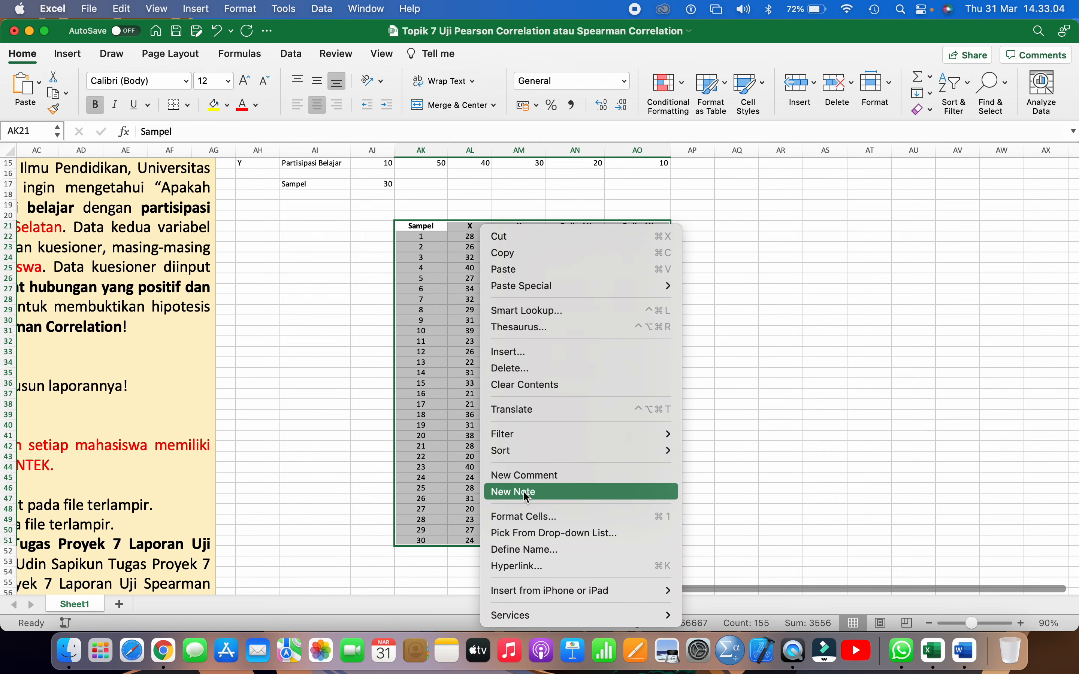
pyautogui.click(528, 517)
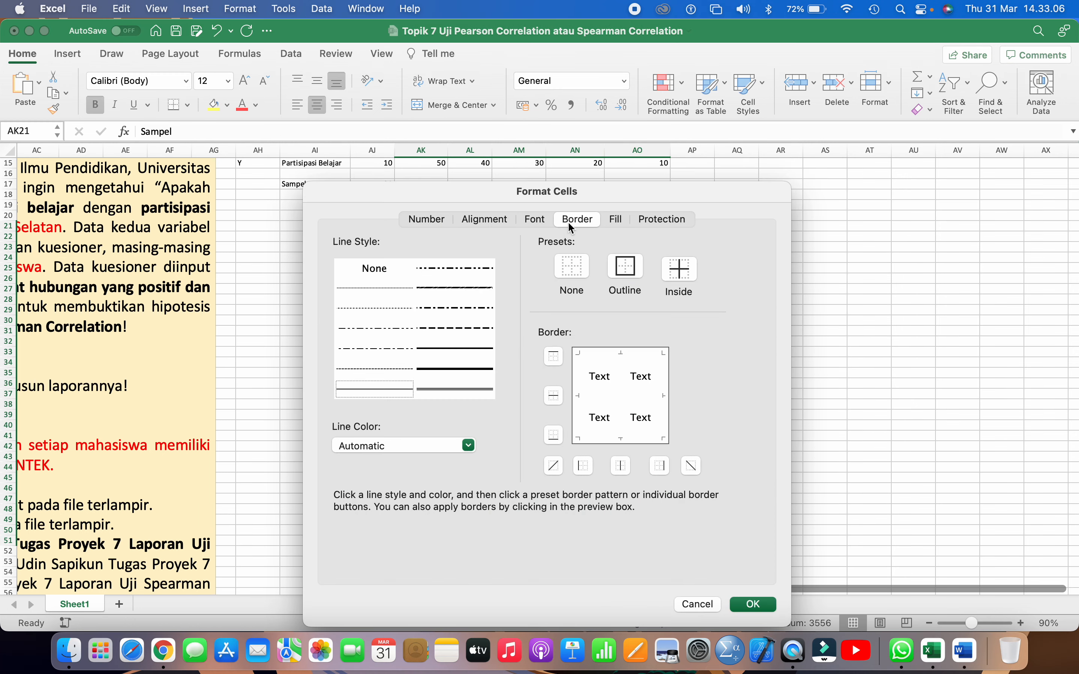
pyautogui.click(382, 389)
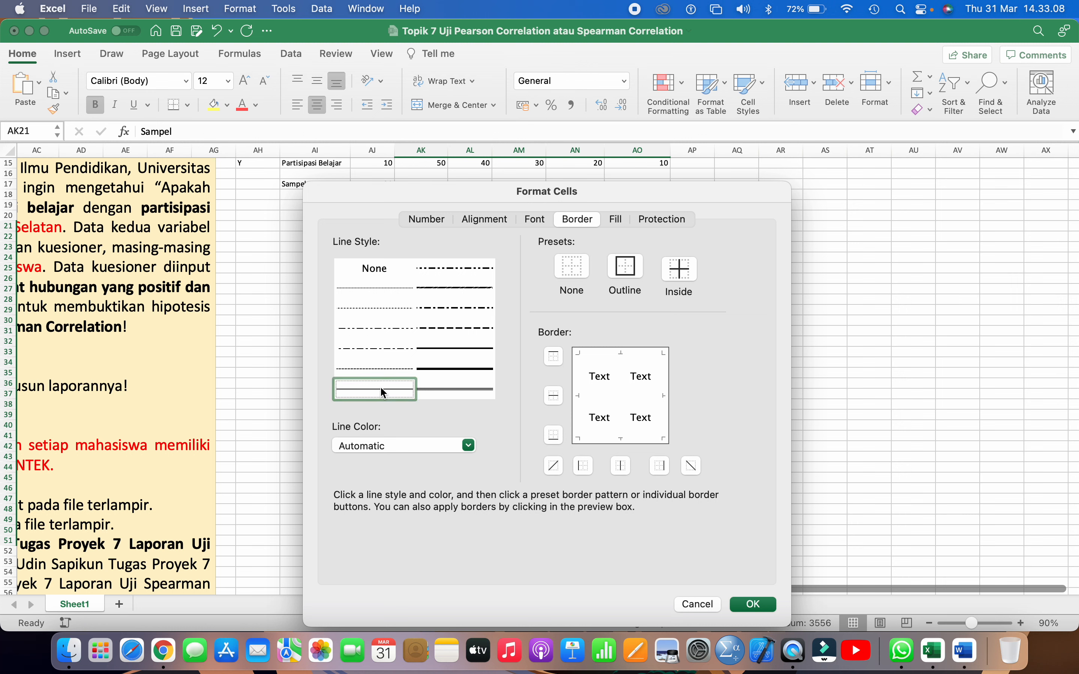
pyautogui.click(596, 361)
pyautogui.click(620, 437)
pyautogui.click(753, 604)
# Copy the table AK21:AO51 and paste it into the Word report below the Tabel 1 caption
pyautogui.press('super+c')
pyautogui.click(964, 651)
pyautogui.scroll(-5, 626, 401)
pyautogui.click(729, 357)
pyautogui.press('Return')
pyautogui.press('Return')
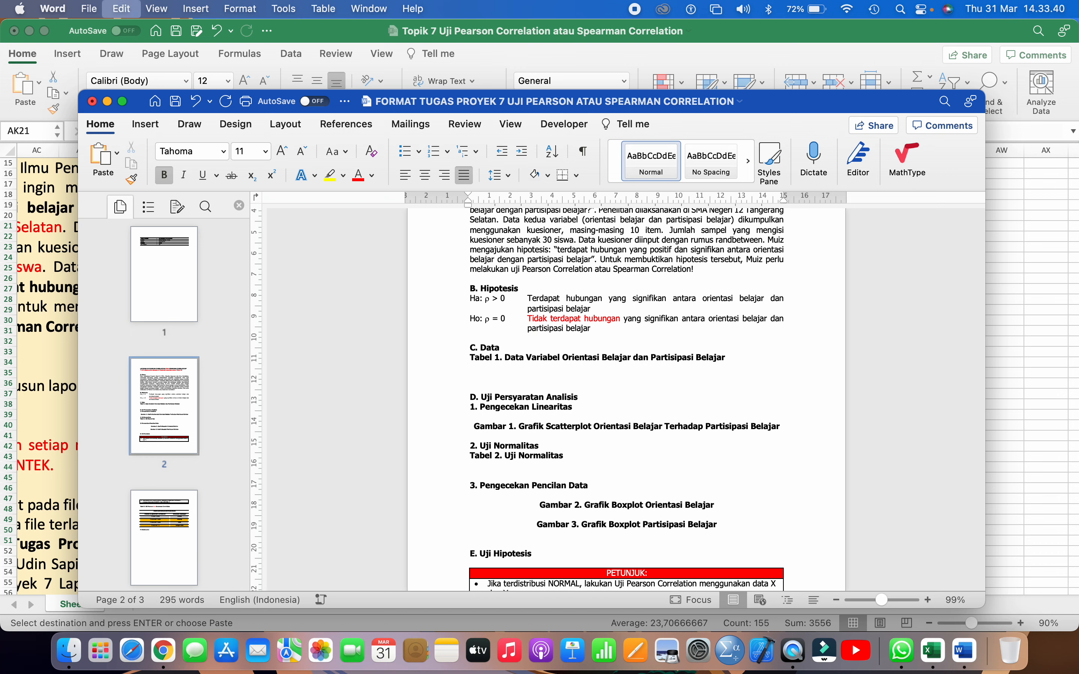
pyautogui.press('super+v')
# Remove the blank line between the Tabel 1 caption and the pasted data table
pyautogui.scroll(5, 728, 357)
pyautogui.scroll(3, 728, 358)
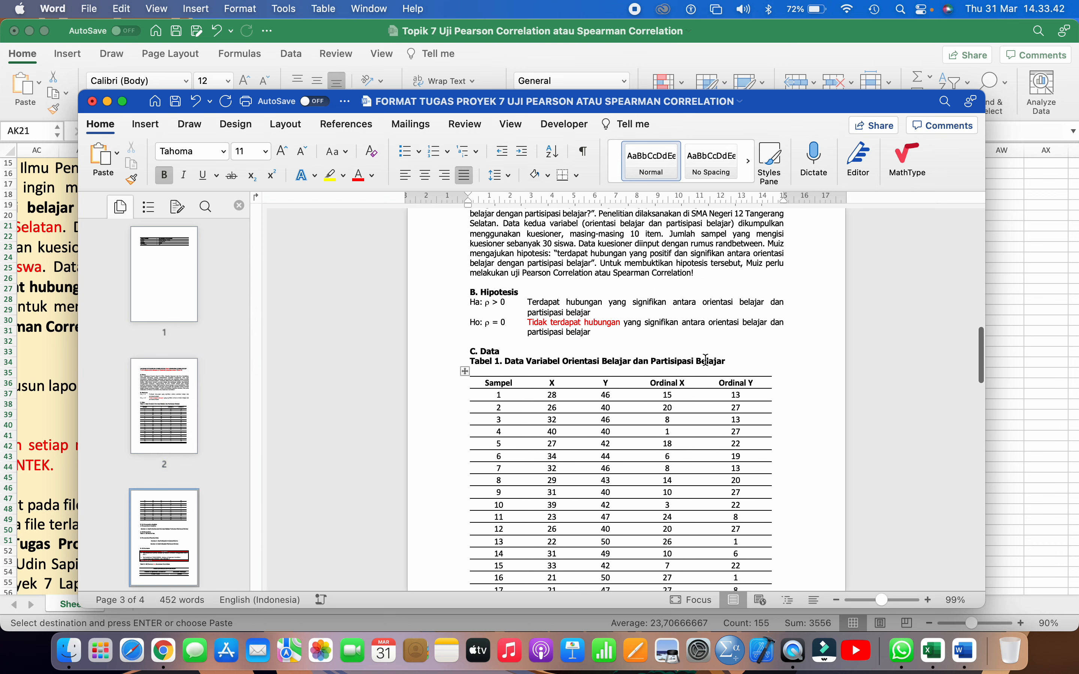
pyautogui.click(696, 370)
pyautogui.press('BackSpace')
# Add (X) after Orientasi Belajar and (Y) after Partisipasi Belajar in the Tabel 1 caption
pyautogui.click(630, 362)
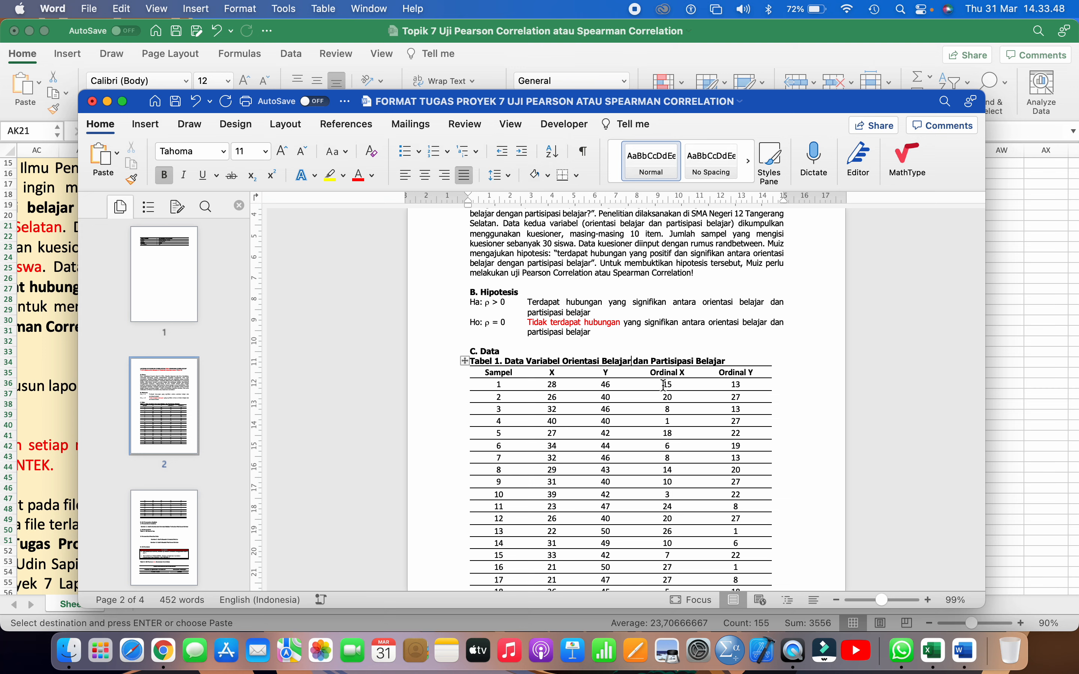
pyautogui.write('(X)')
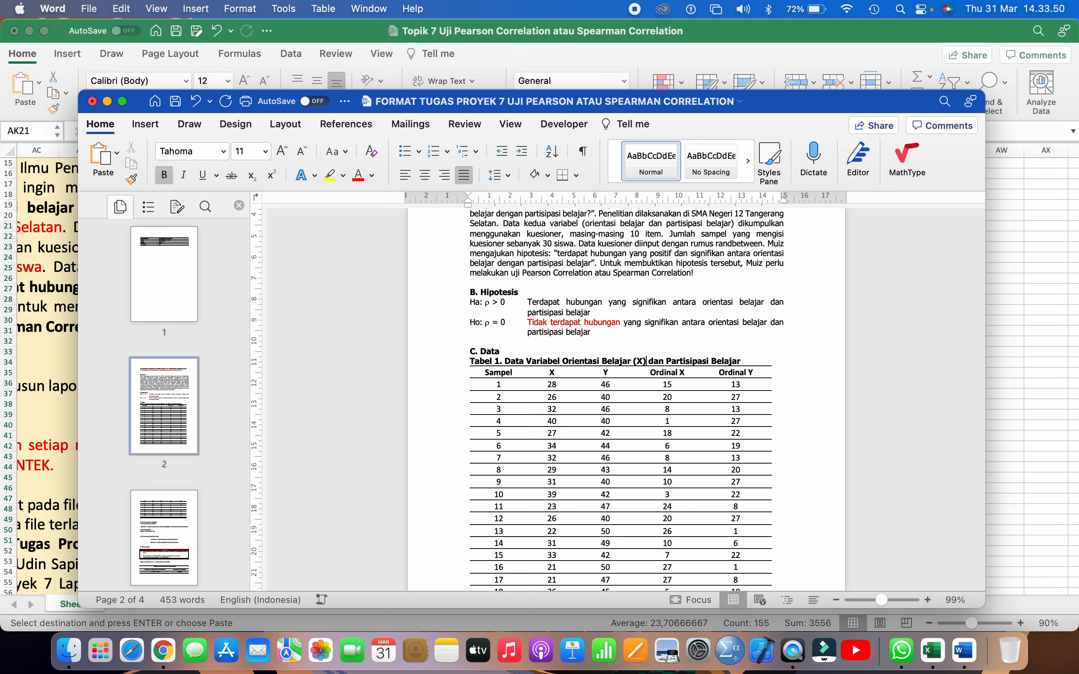
pyautogui.click(755, 359)
pyautogui.click(726, 373)
pyautogui.scroll(-2, 725, 376)
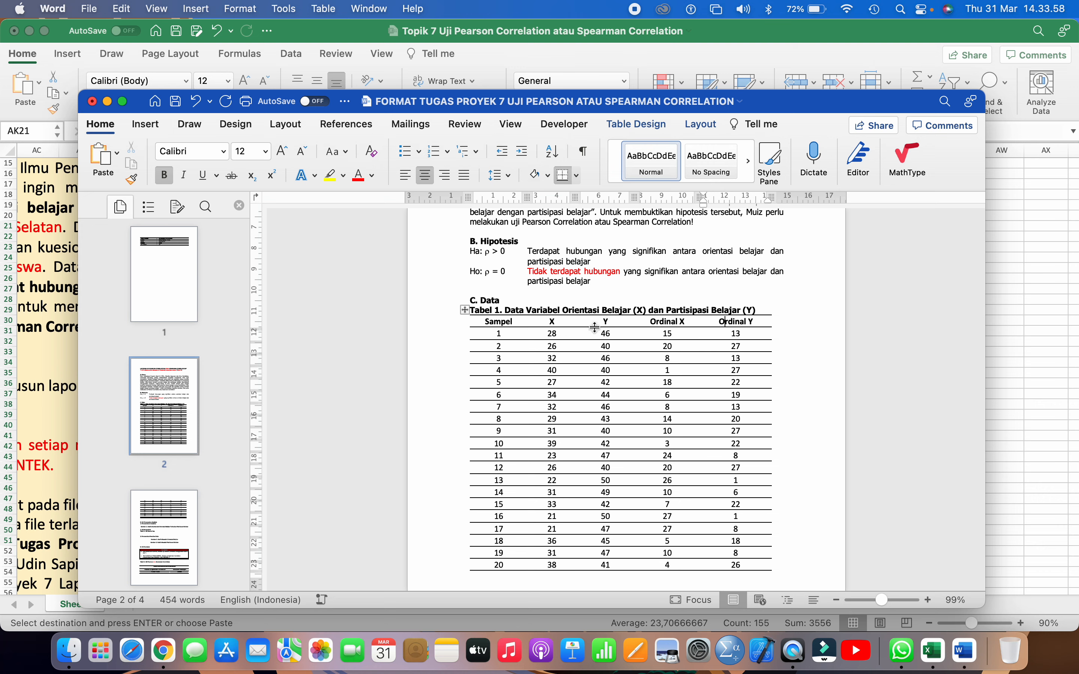
# Enlarge the Word window to full screen and set the whole Tabel 1 data table to Tahoma, size 11
pyautogui.click(491, 335)
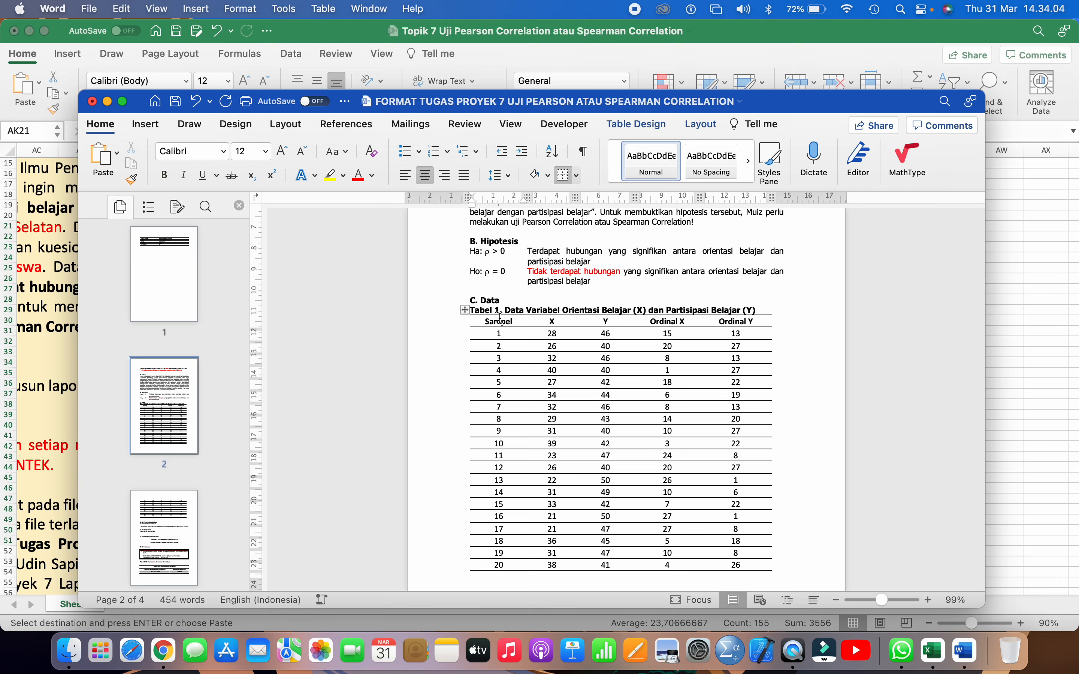
pyautogui.scroll(5, 500, 319)
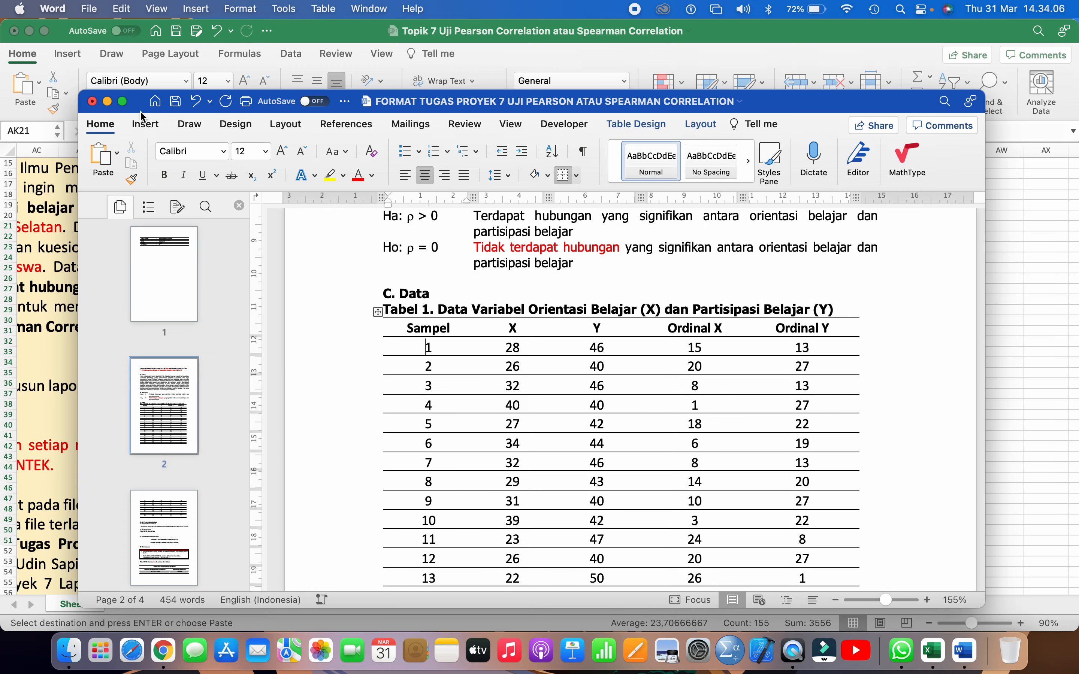
pyautogui.click(124, 102)
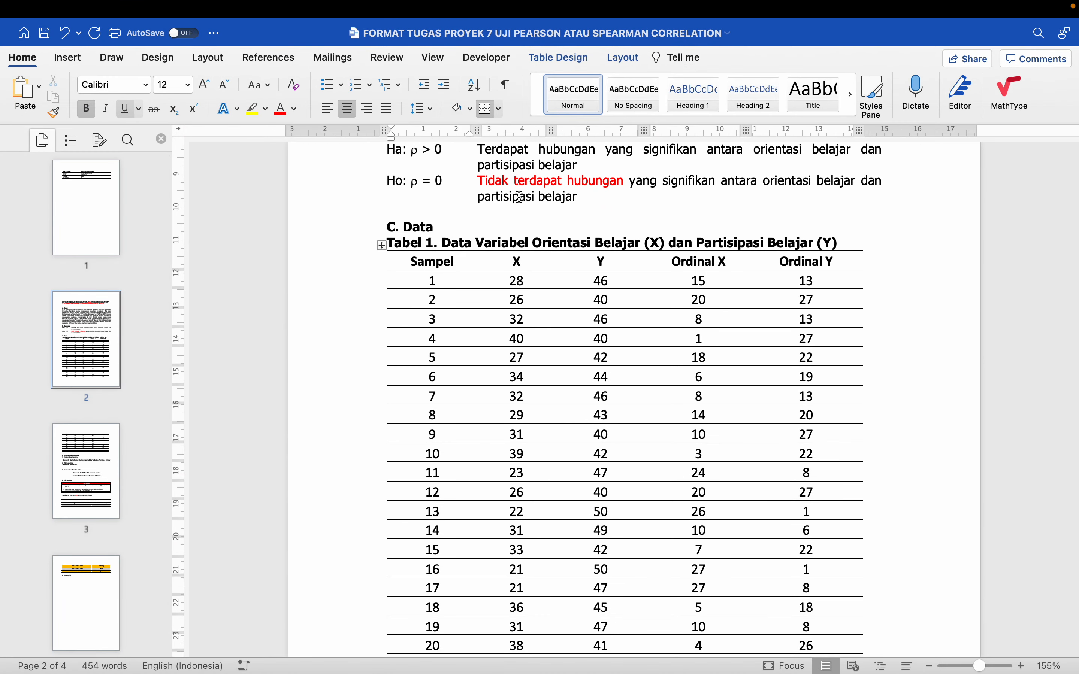
pyautogui.click(366, 218)
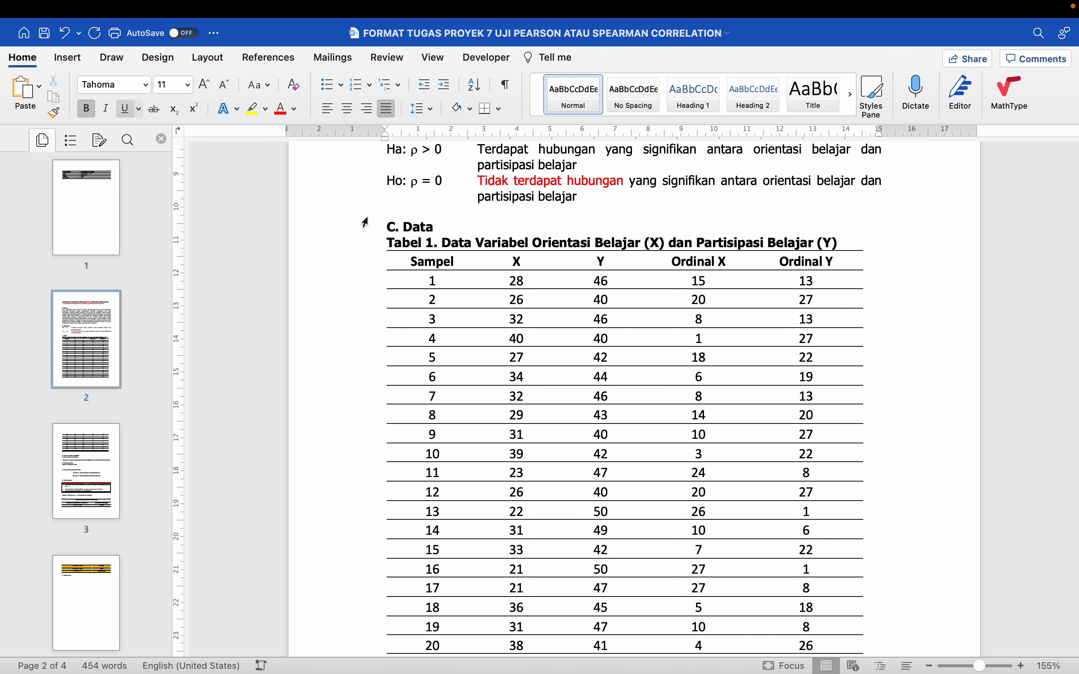
pyautogui.click(464, 258)
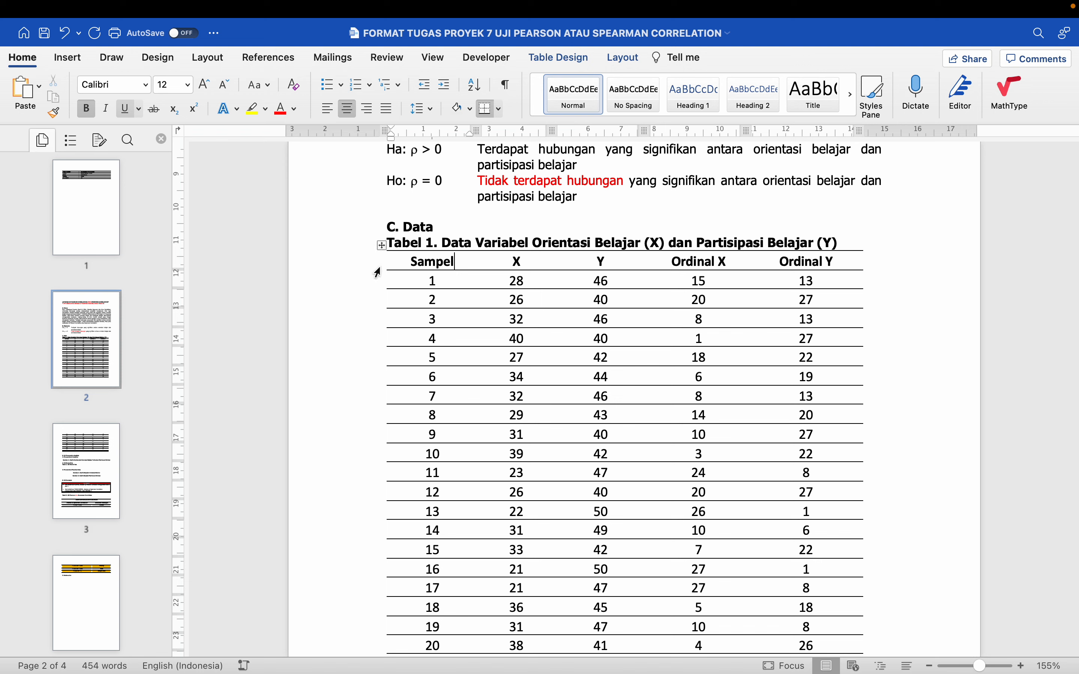
pyautogui.click(381, 246)
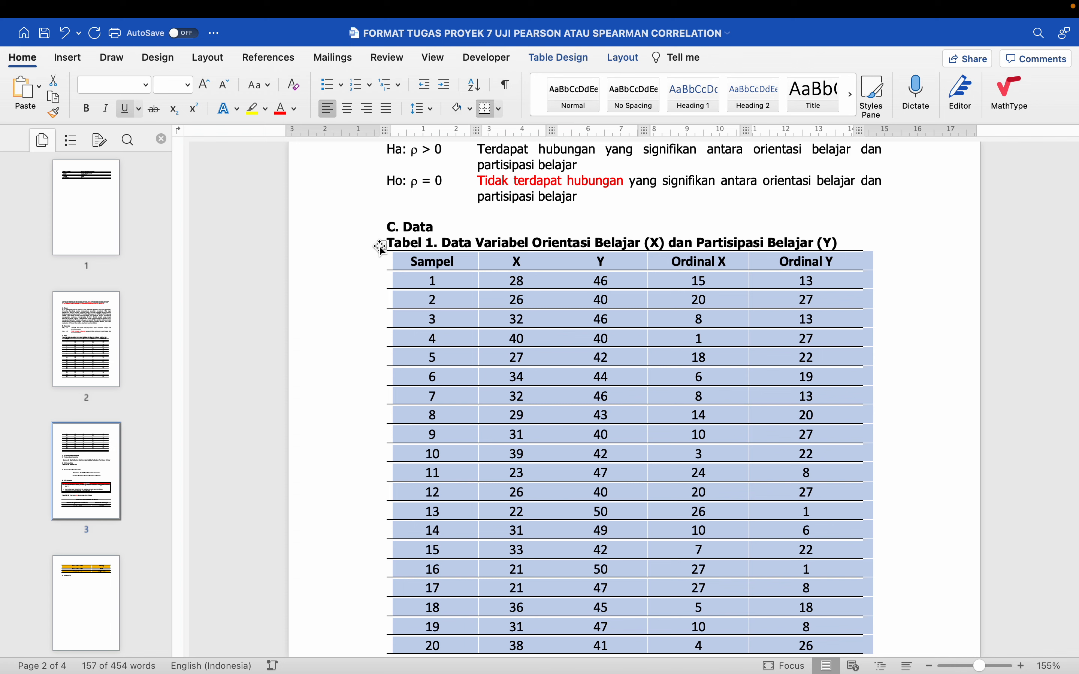
pyautogui.click(146, 86)
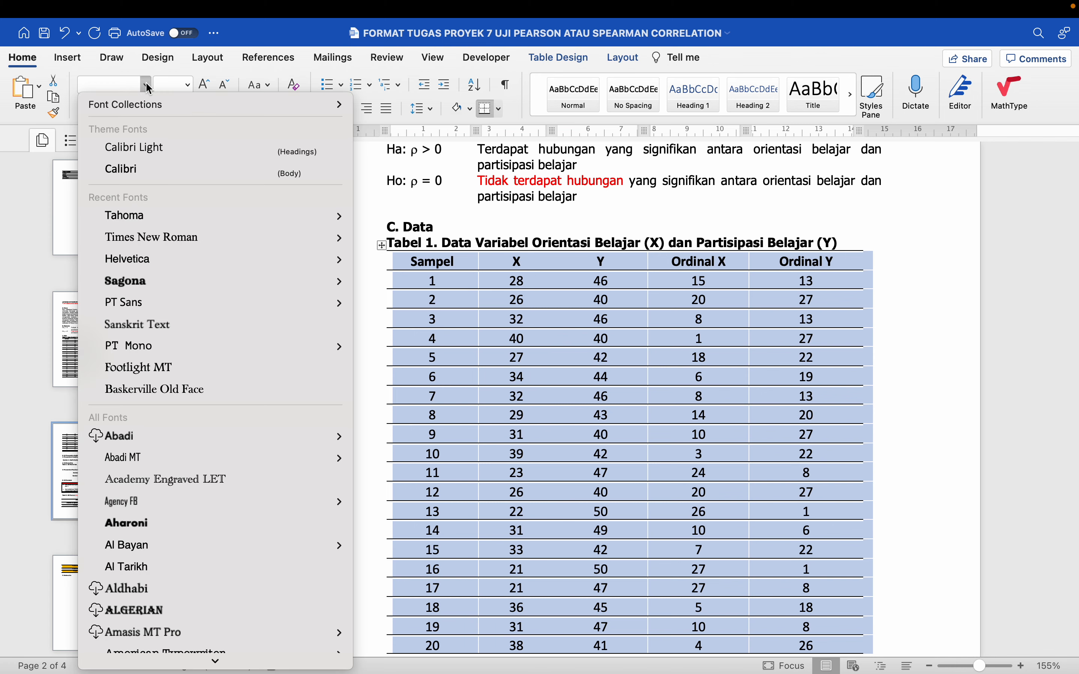
pyautogui.click(189, 84)
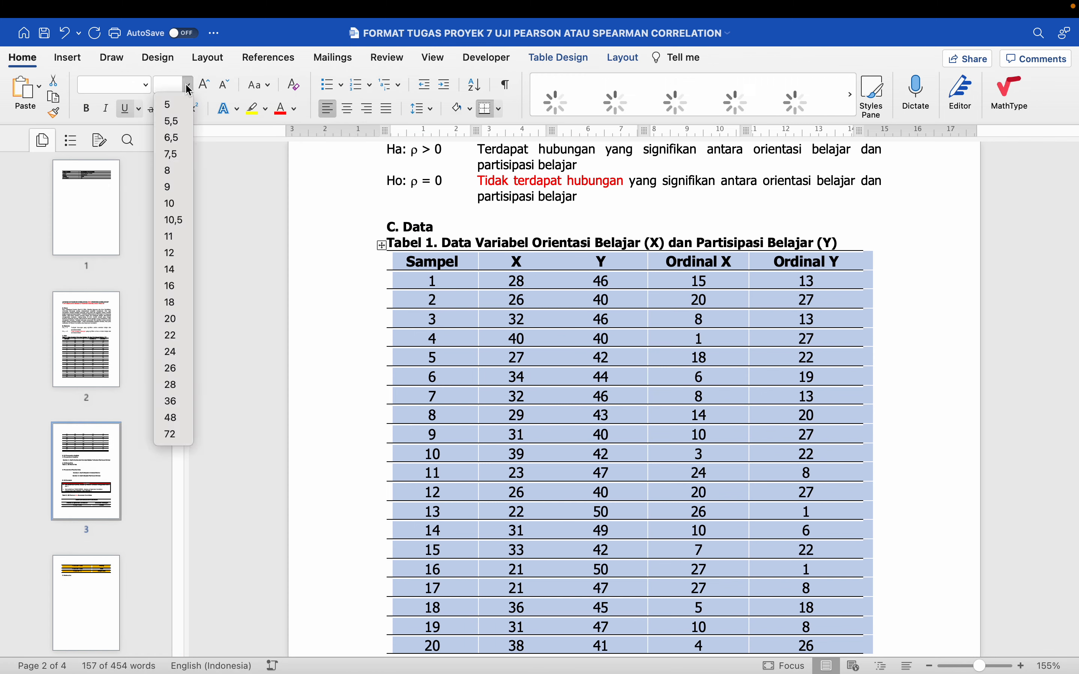
pyautogui.click(180, 236)
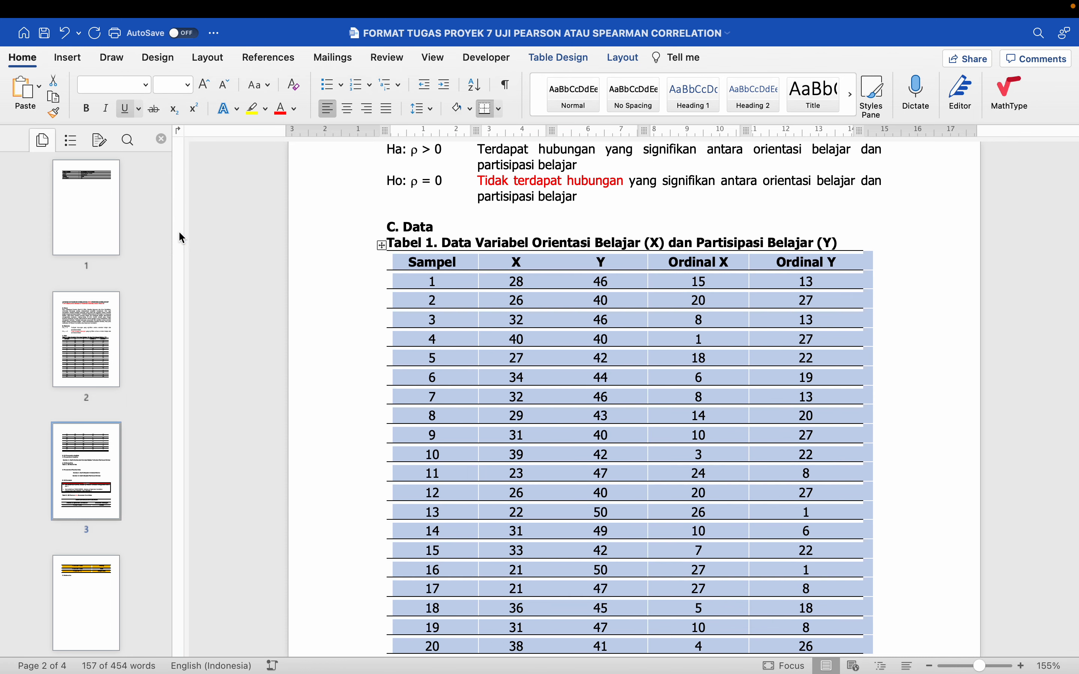
# AutoFit the data table's columns to their contents, then AutoFit the table to the window width
pyautogui.click(621, 62)
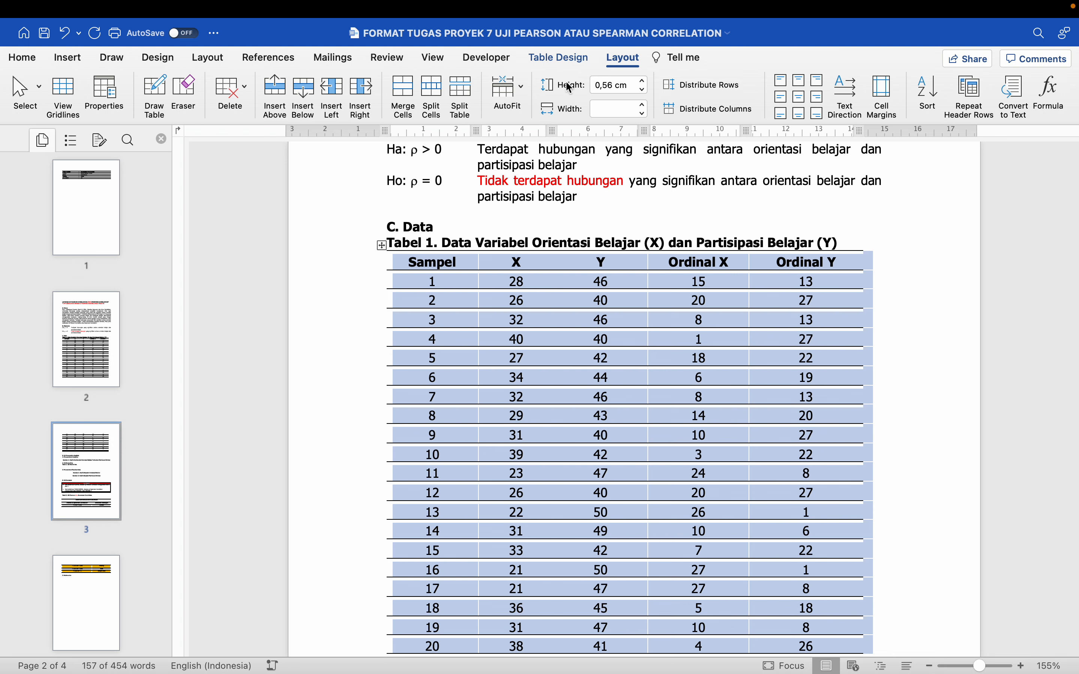
pyautogui.click(523, 94)
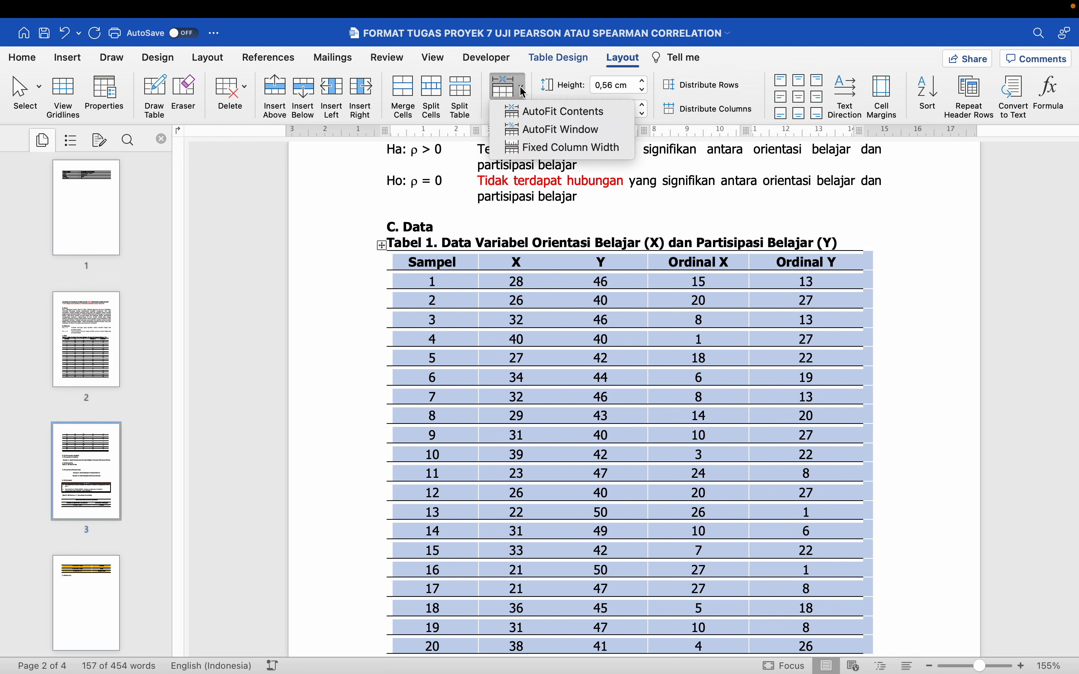
pyautogui.click(547, 110)
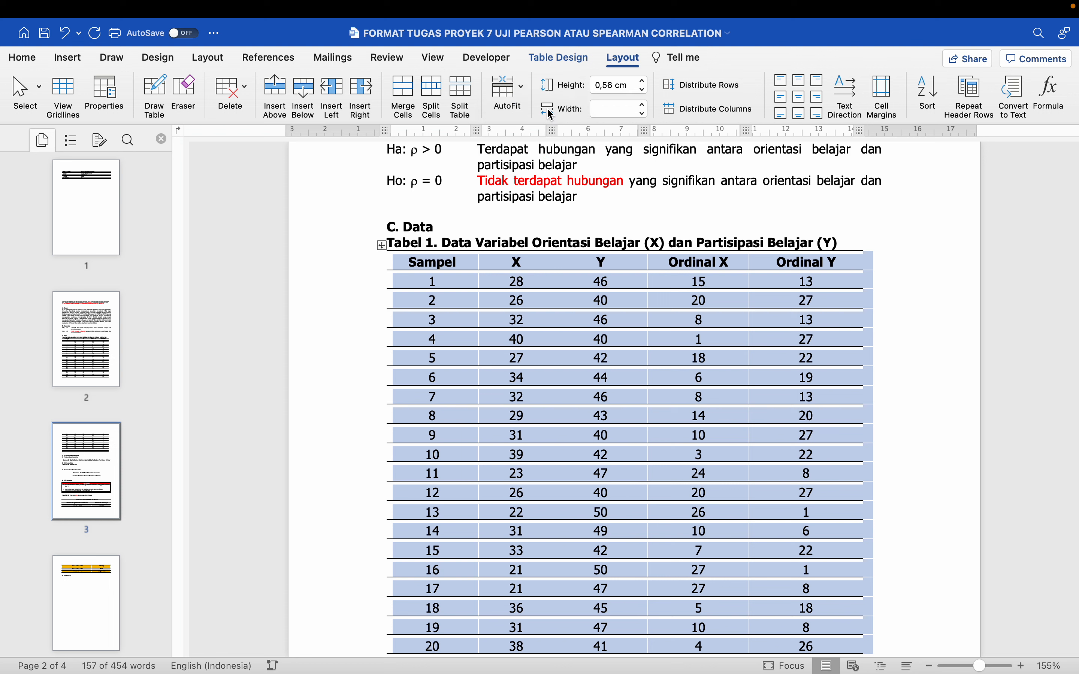
pyautogui.click(524, 94)
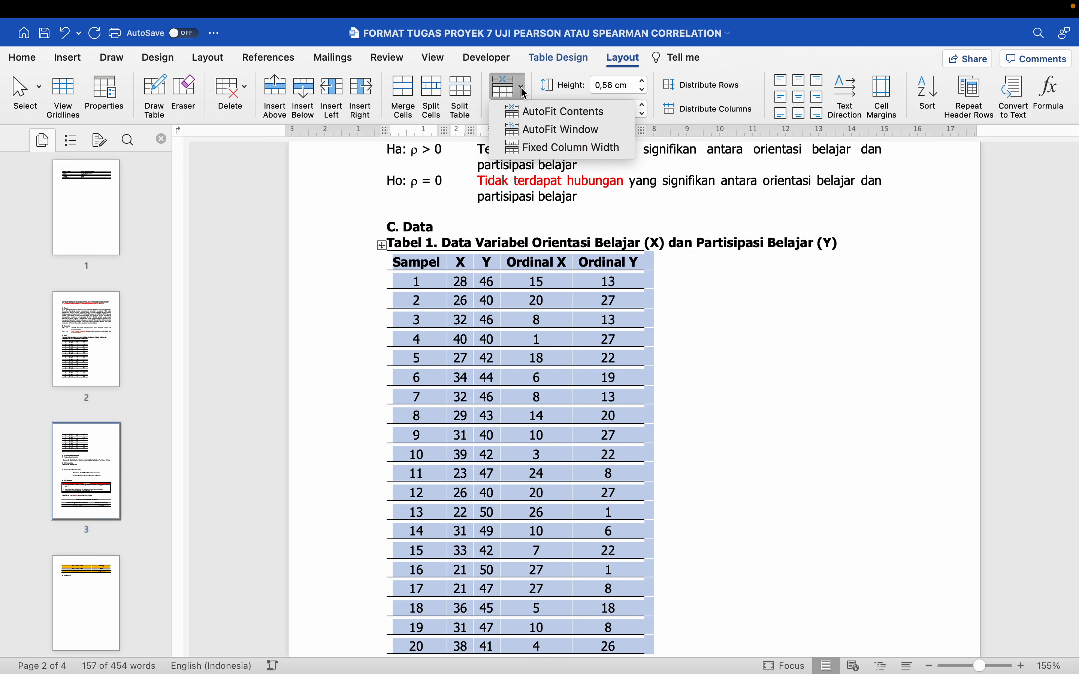
pyautogui.click(538, 129)
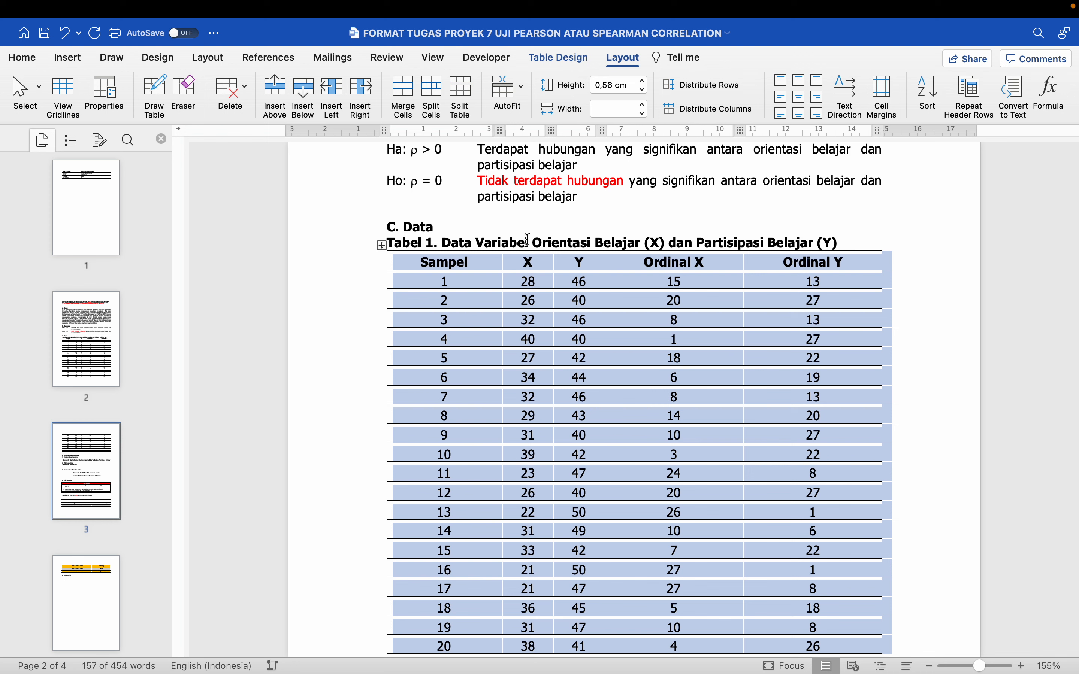
pyautogui.click(517, 89)
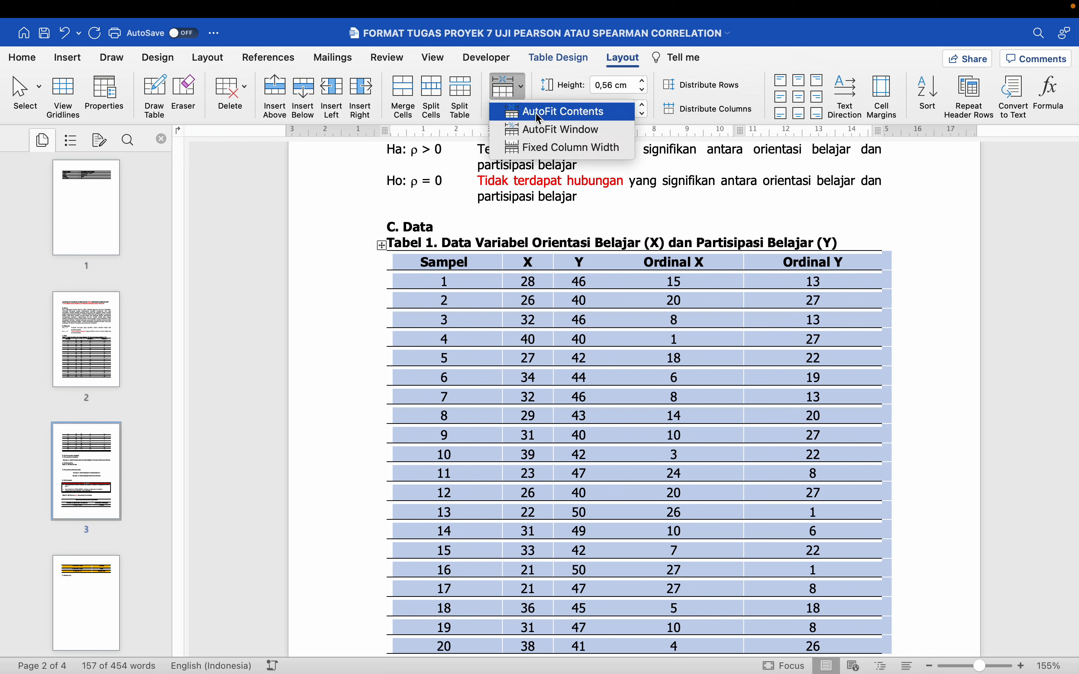
pyautogui.click(542, 133)
pyautogui.scroll(-2, 525, 244)
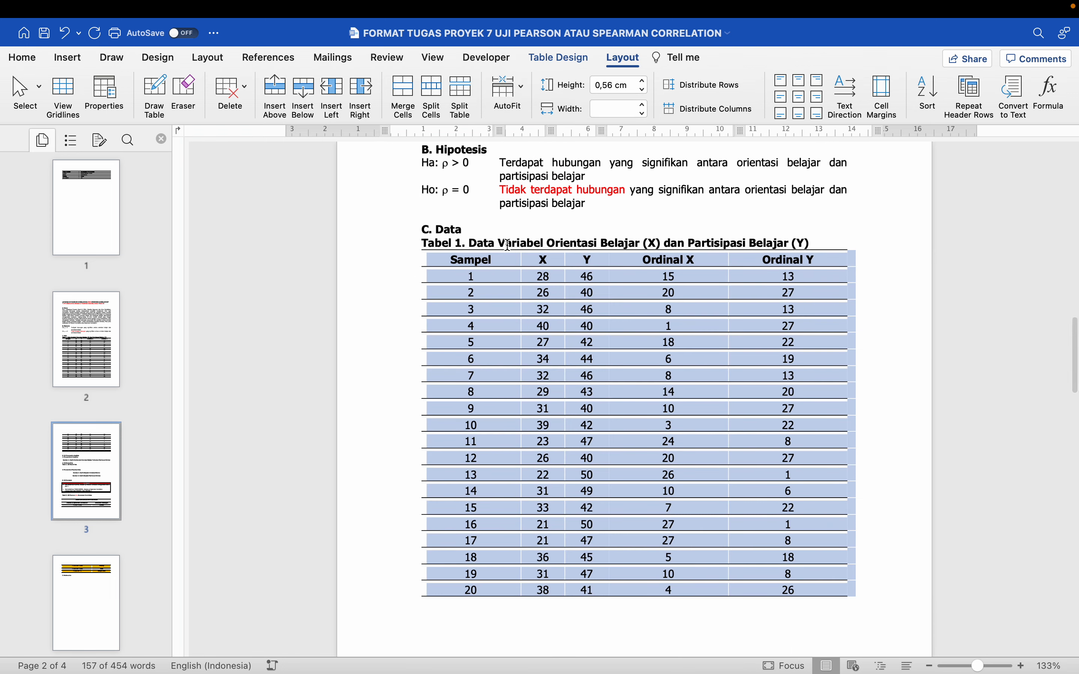
pyautogui.click(526, 244)
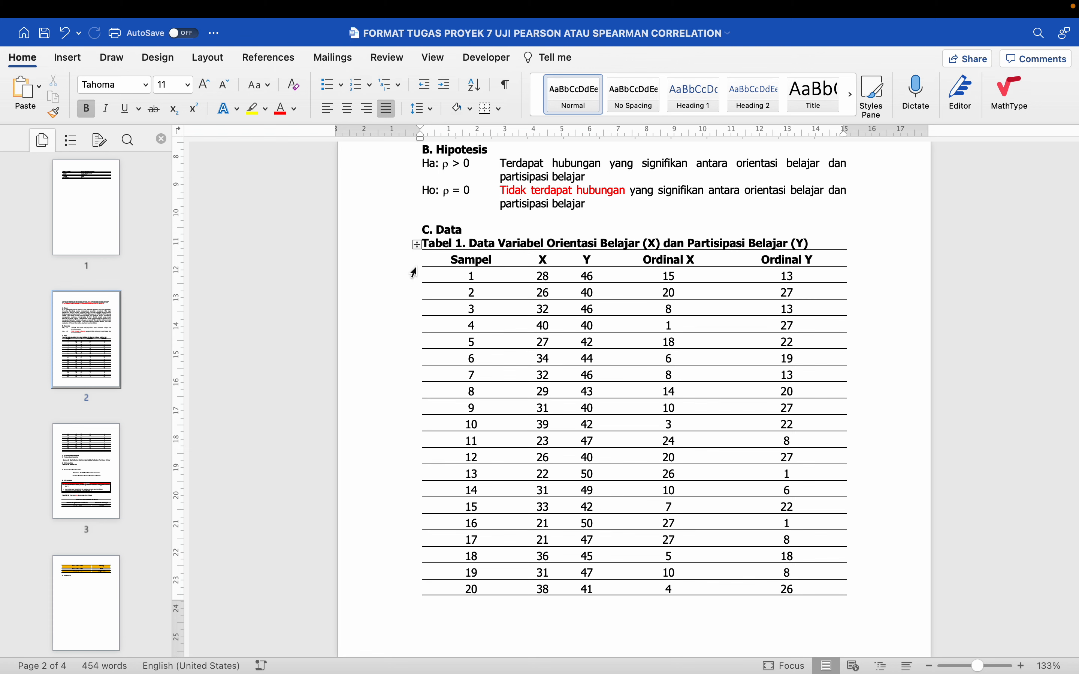
# Align the outer edges of the data table's first and last columns with the page's text margins
pyautogui.click(429, 255)
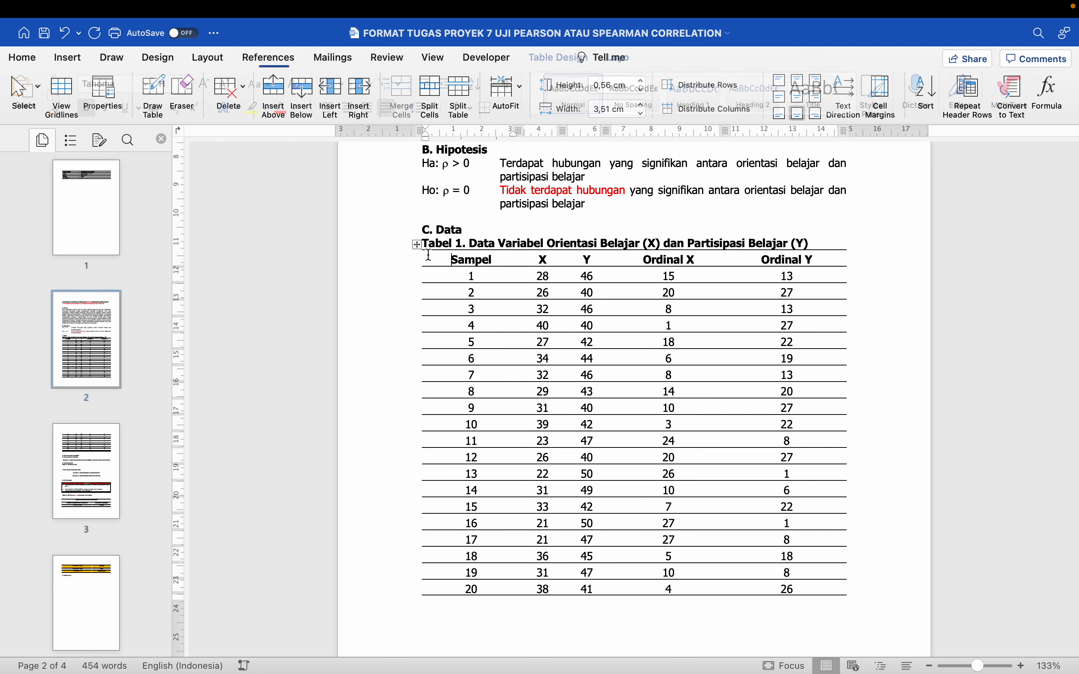
pyautogui.moveTo(419, 133); pyautogui.dragTo(419, 134)
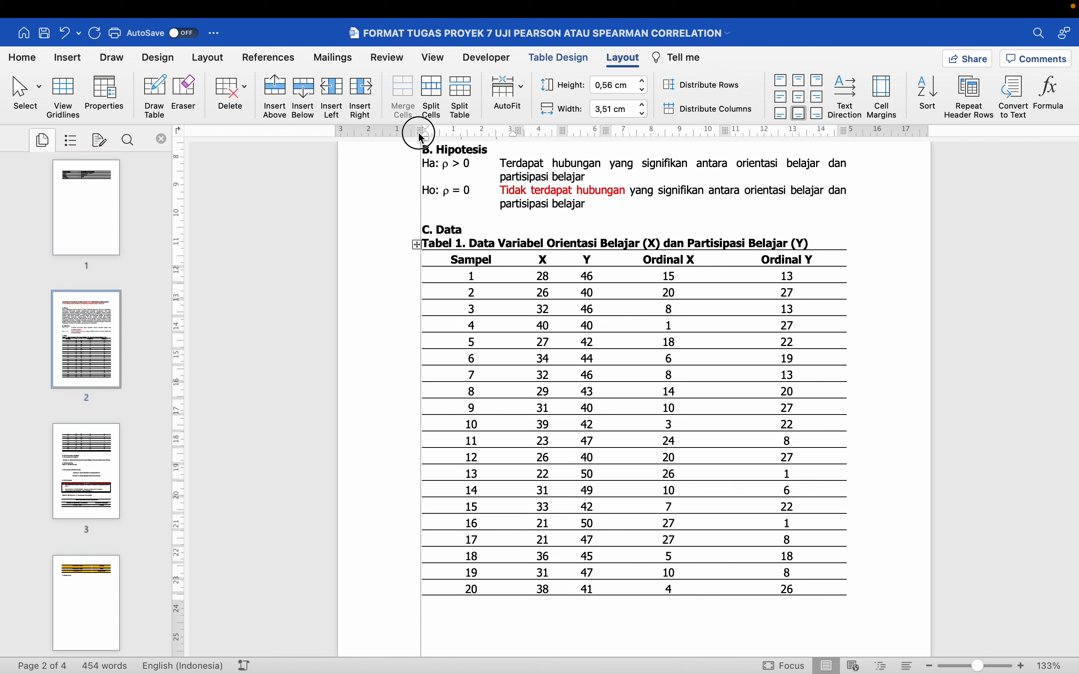
pyautogui.moveTo(418, 133); pyautogui.dragTo(418, 134)
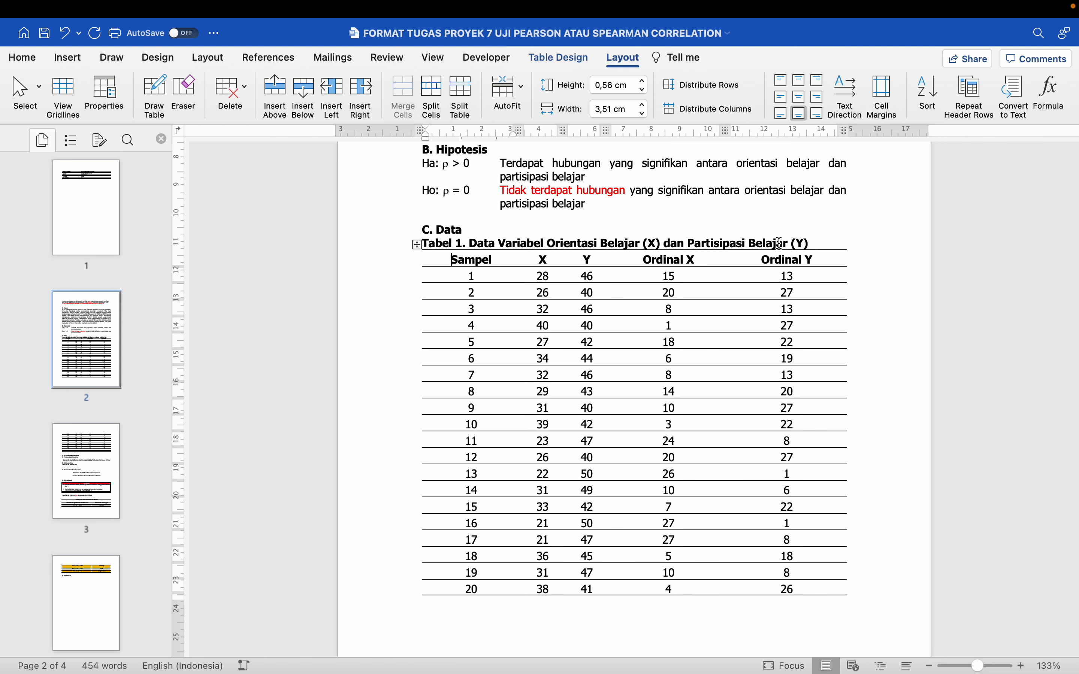
pyautogui.click(832, 263)
pyautogui.moveTo(846, 135); pyautogui.dragTo(846, 138)
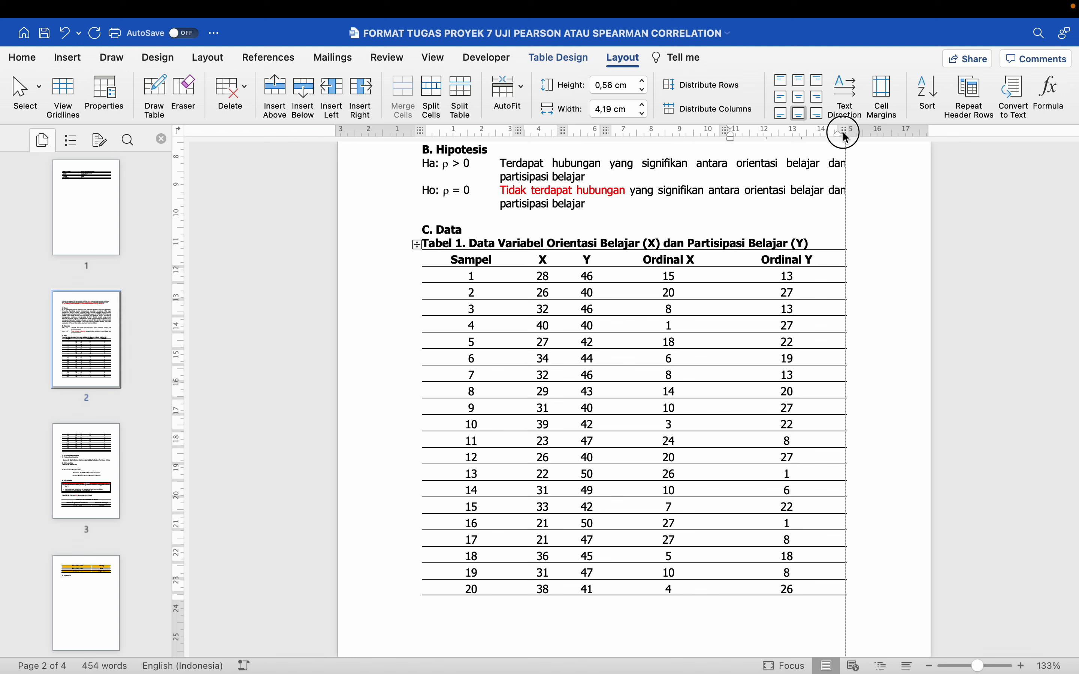
pyautogui.moveTo(846, 138); pyautogui.dragTo(845, 136)
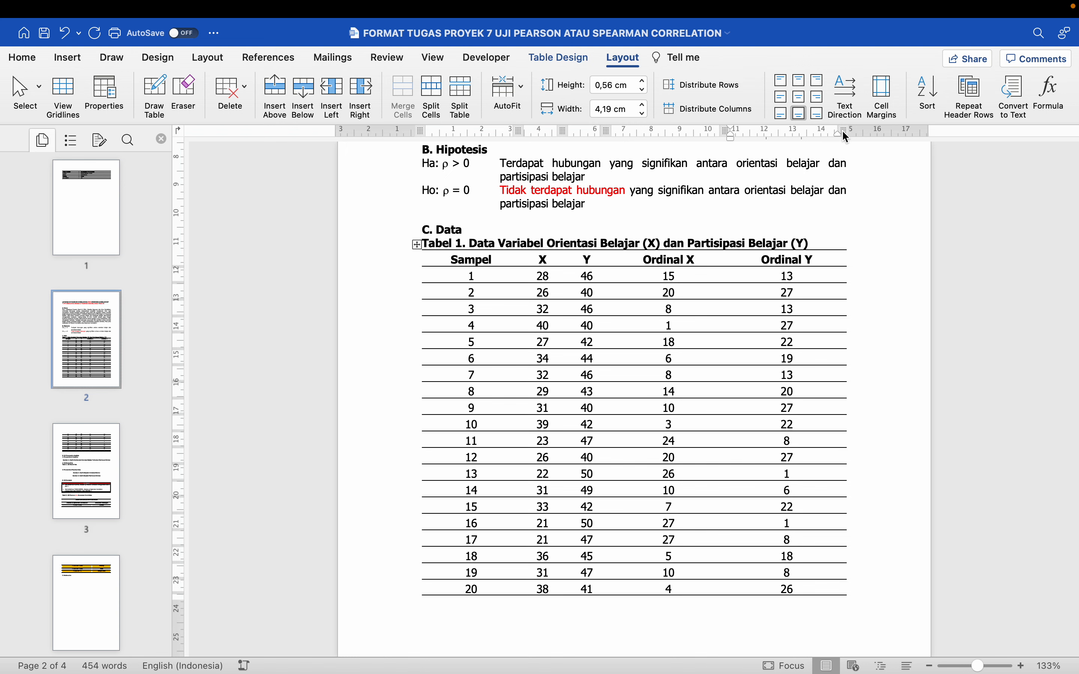
# Examine how the data table breaks from page 2 to page 3, comparing the header row with the continued rows
pyautogui.scroll(-3, 677, 281)
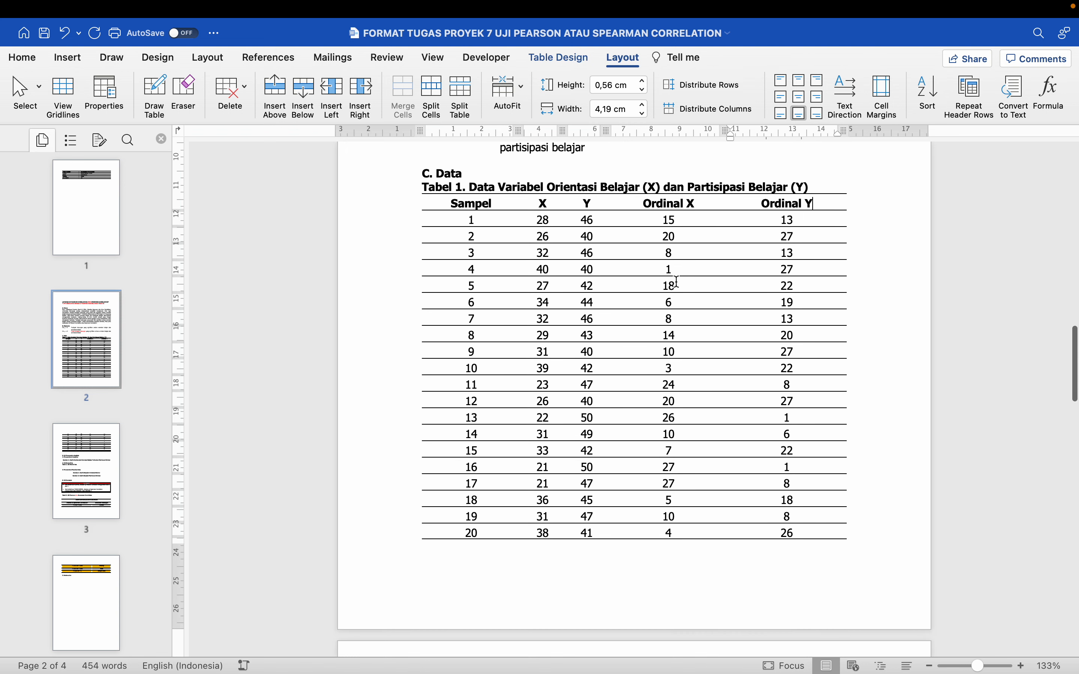
pyautogui.scroll(-10, 676, 281)
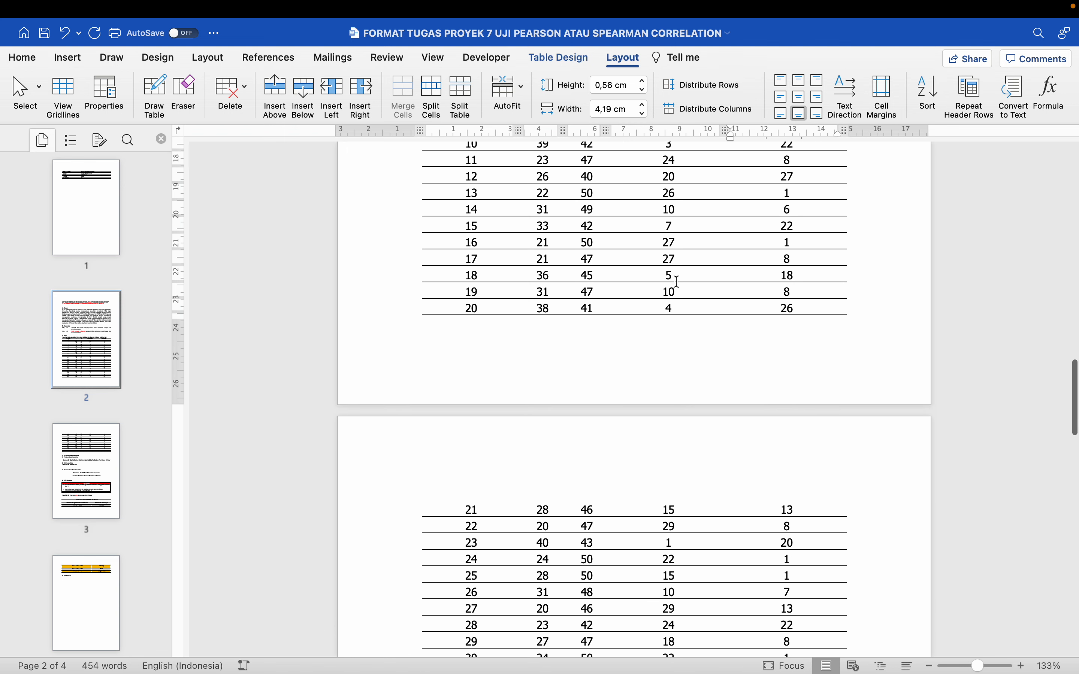
pyautogui.scroll(-4, 677, 281)
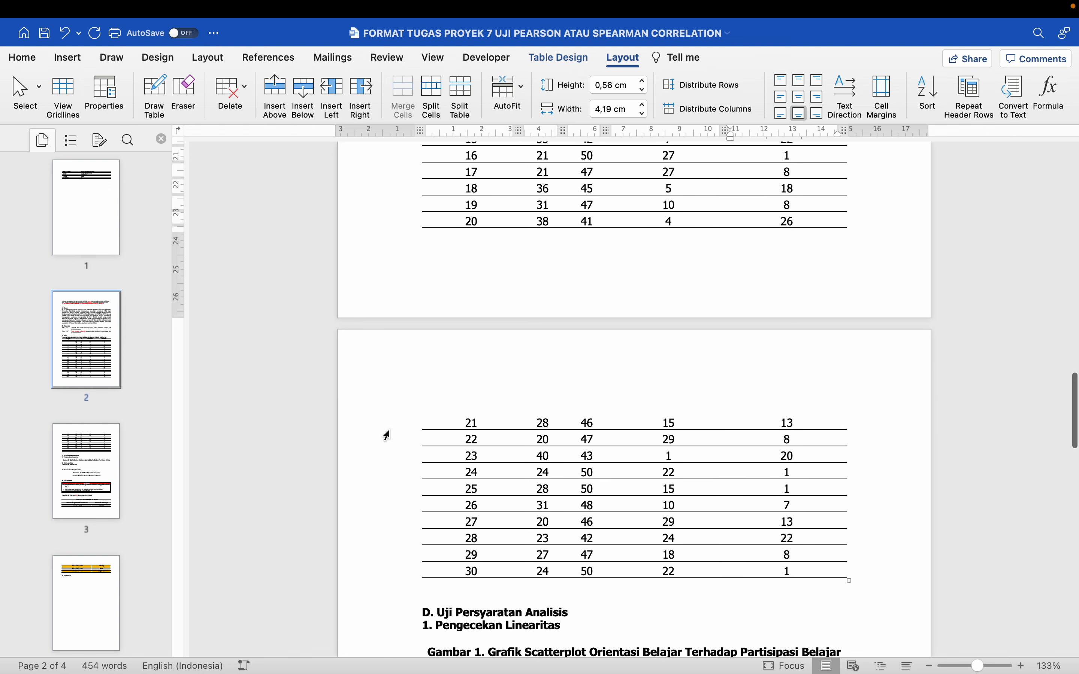
pyautogui.click(395, 424)
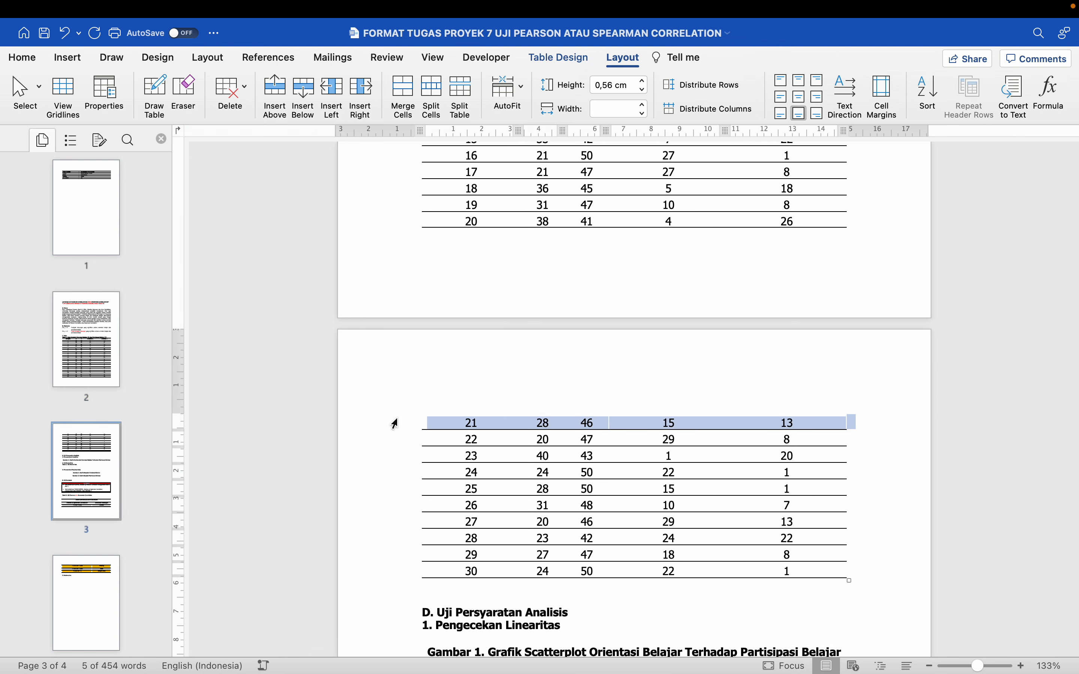
pyautogui.scroll(12, 394, 424)
pyautogui.click(407, 242)
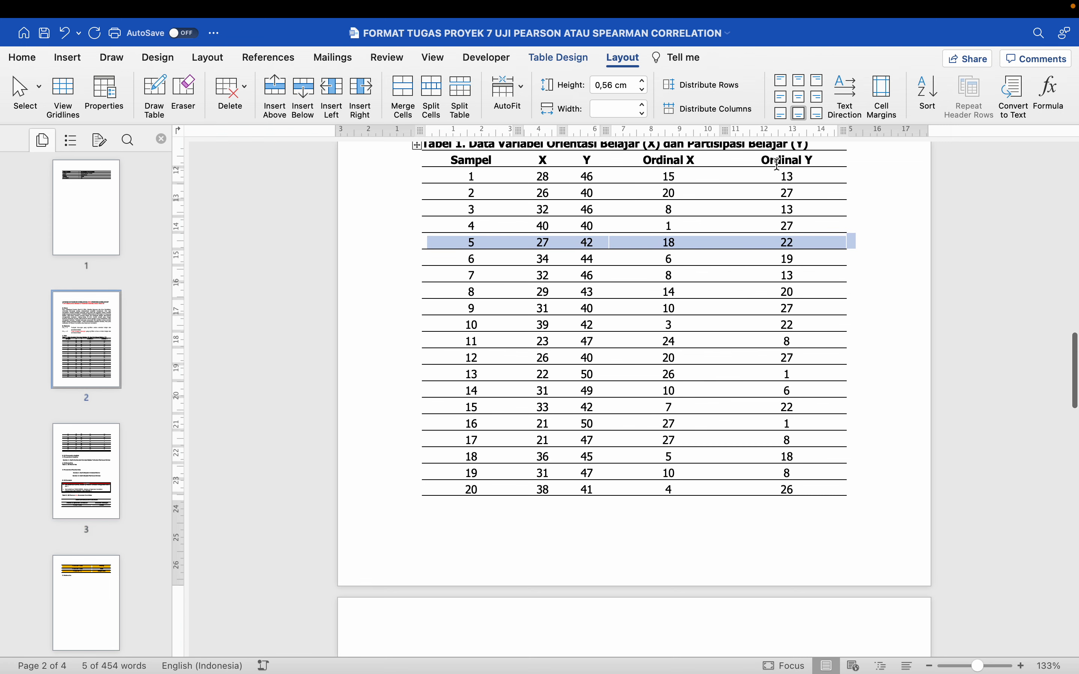
pyautogui.scroll(-10, 778, 164)
pyautogui.scroll(-5, 609, 314)
pyautogui.scroll(20, 610, 314)
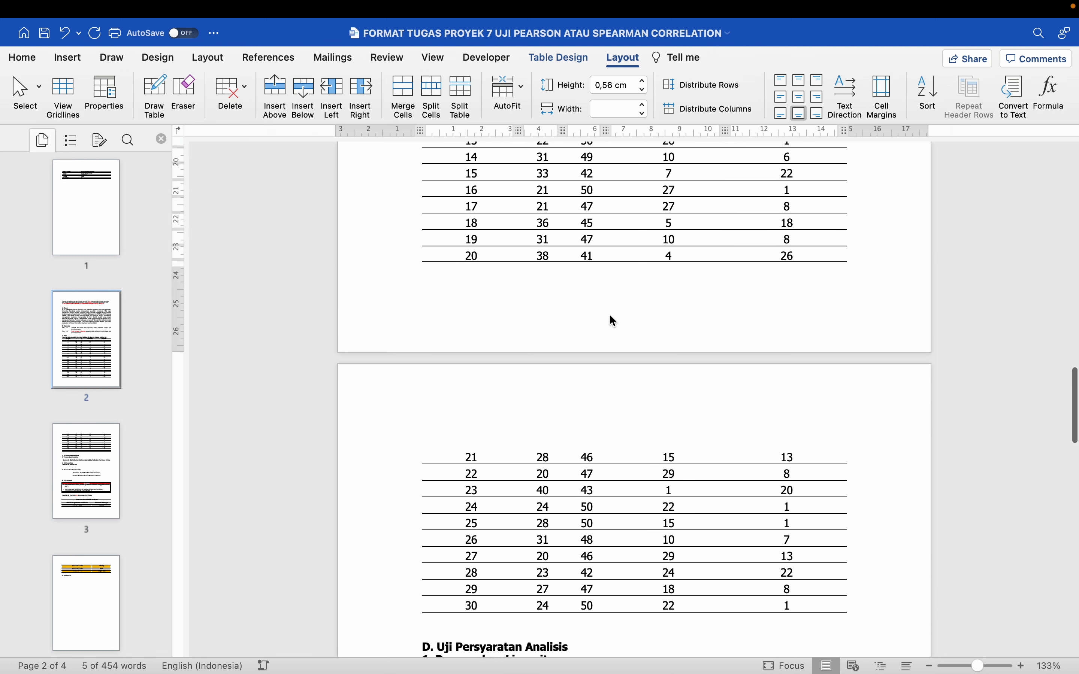
# Set the data table's Sampel, X, Y, Ordinal X, Ordinal Y row to repeat as header row on each page and check page 3
pyautogui.click(495, 330)
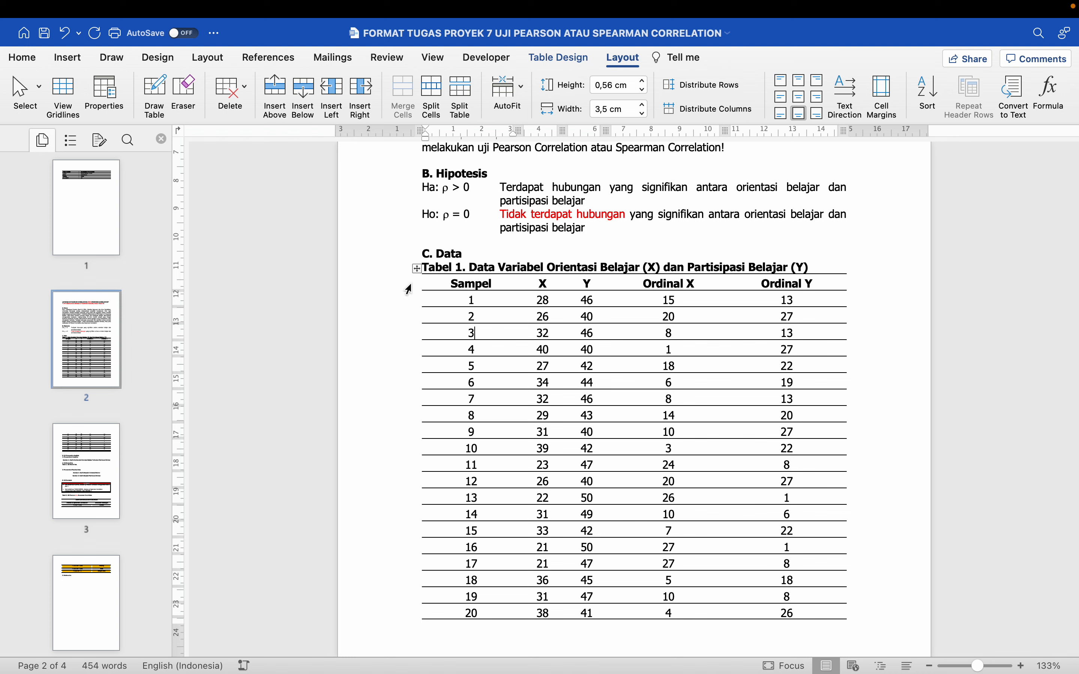
pyautogui.click(408, 289)
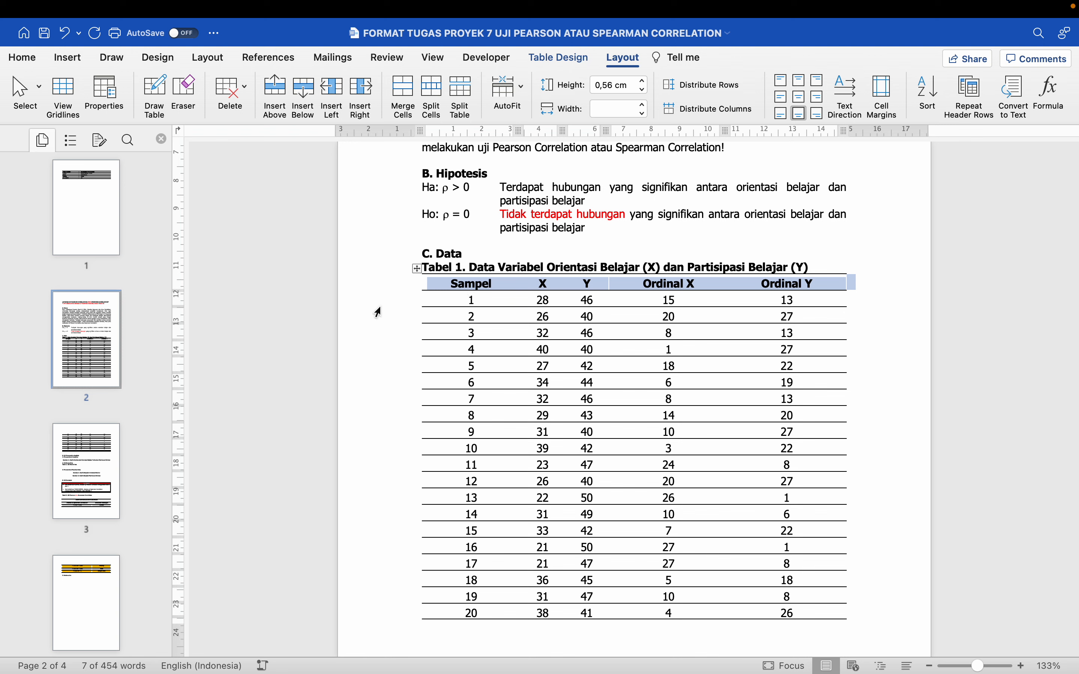
pyautogui.rightClick(509, 287)
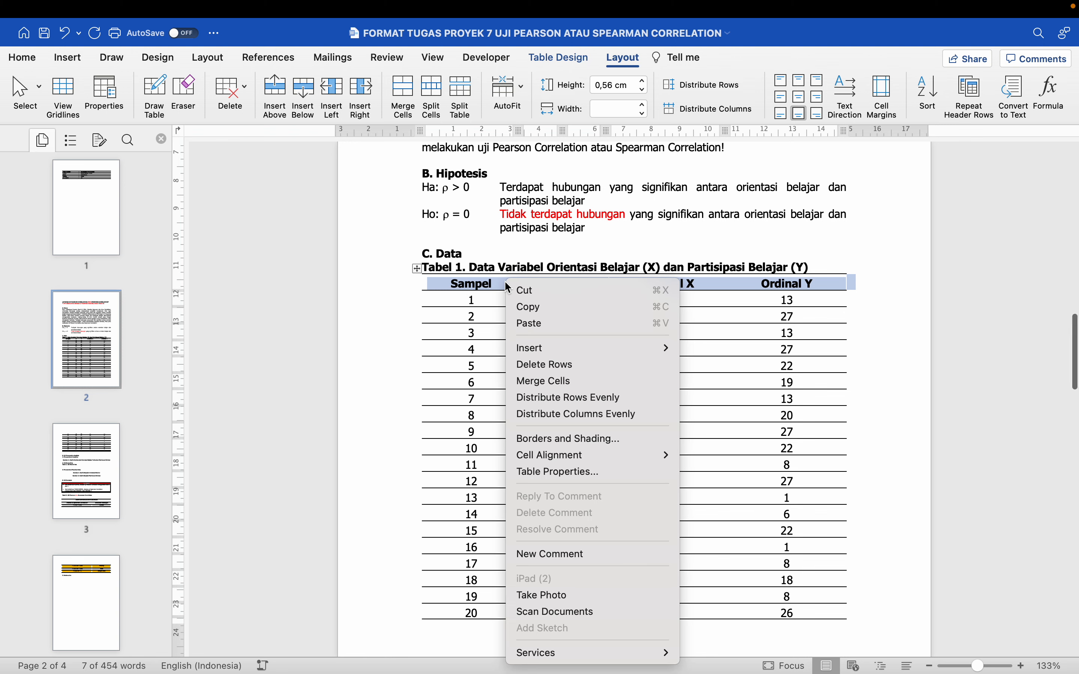
pyautogui.click(549, 472)
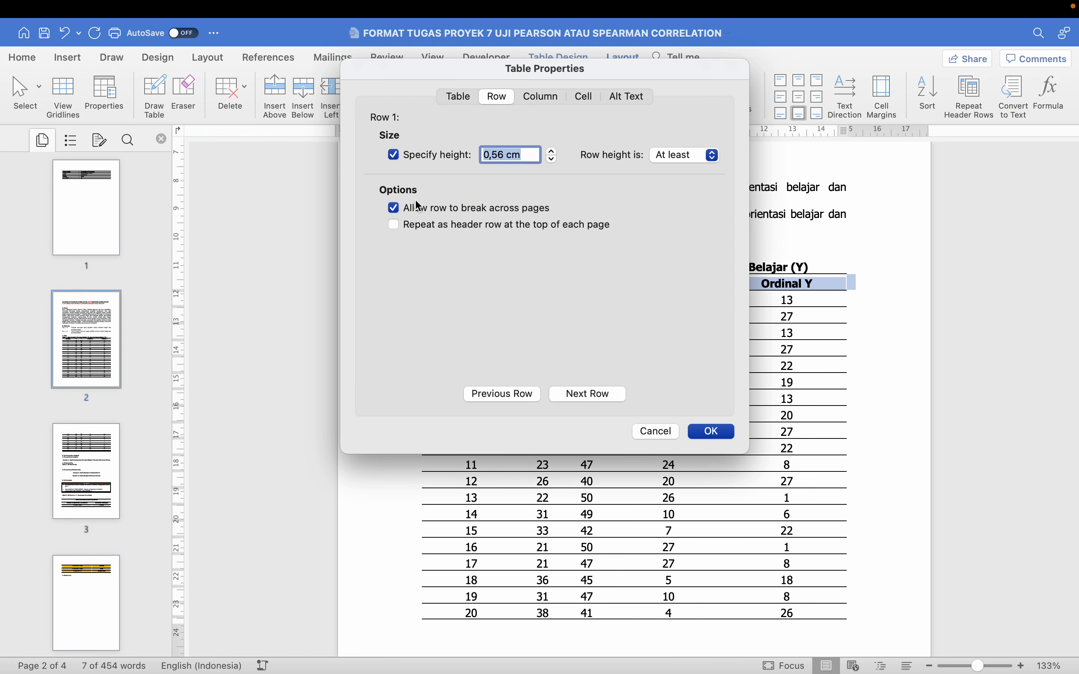
pyautogui.click(415, 225)
pyautogui.click(707, 434)
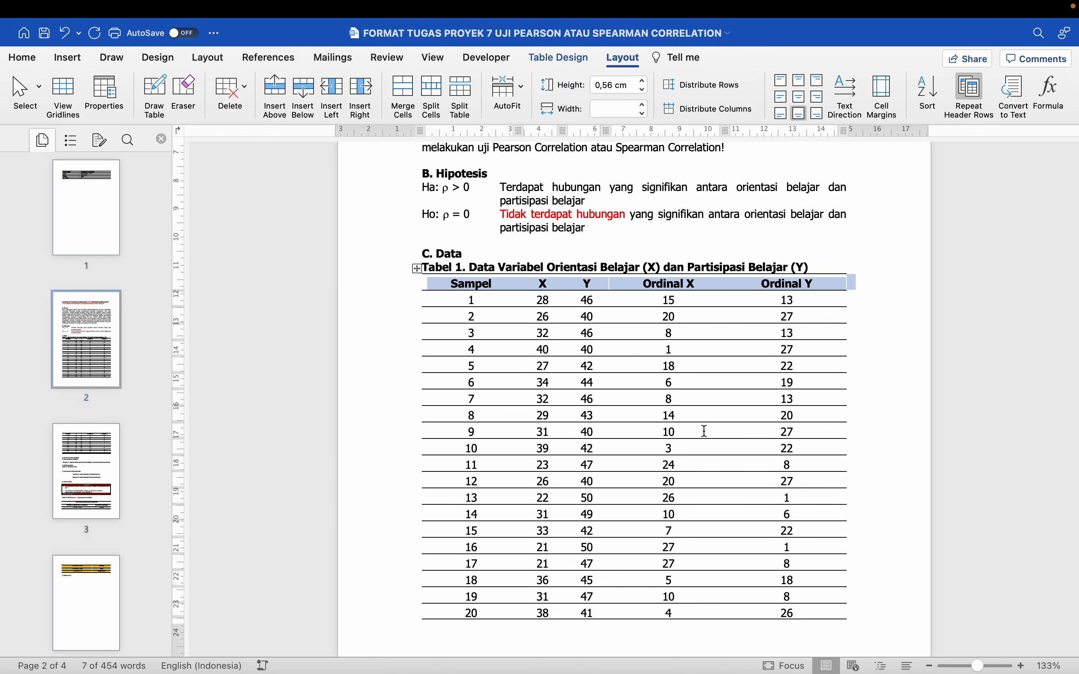
pyautogui.scroll(-10, 704, 432)
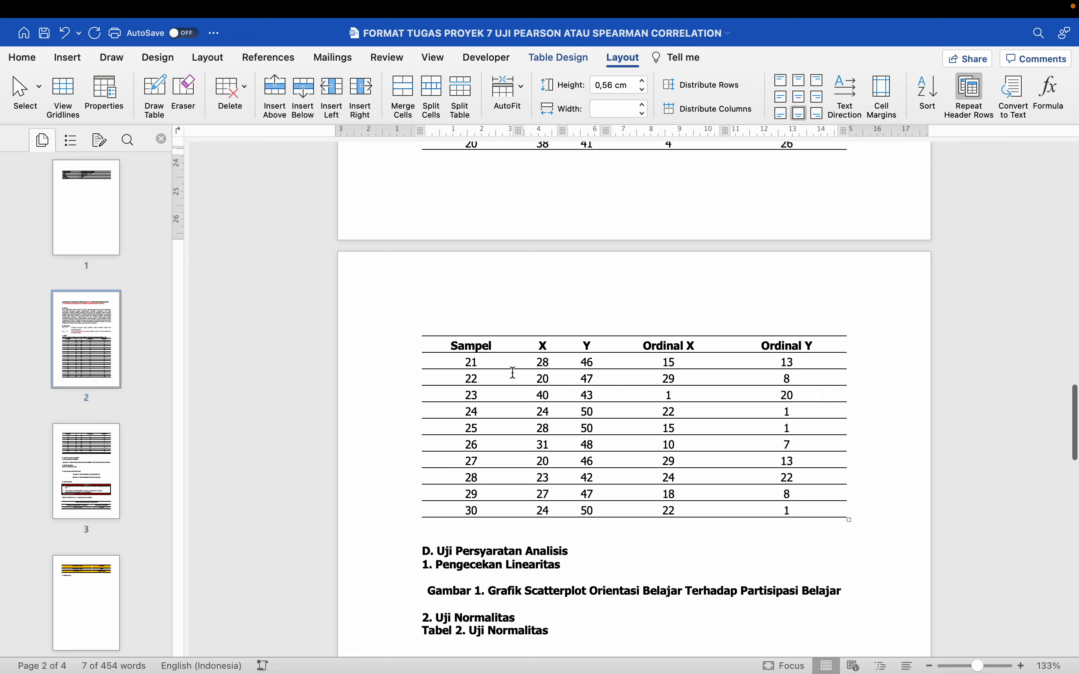
pyautogui.scroll(-2, 514, 373)
pyautogui.scroll(12, 513, 372)
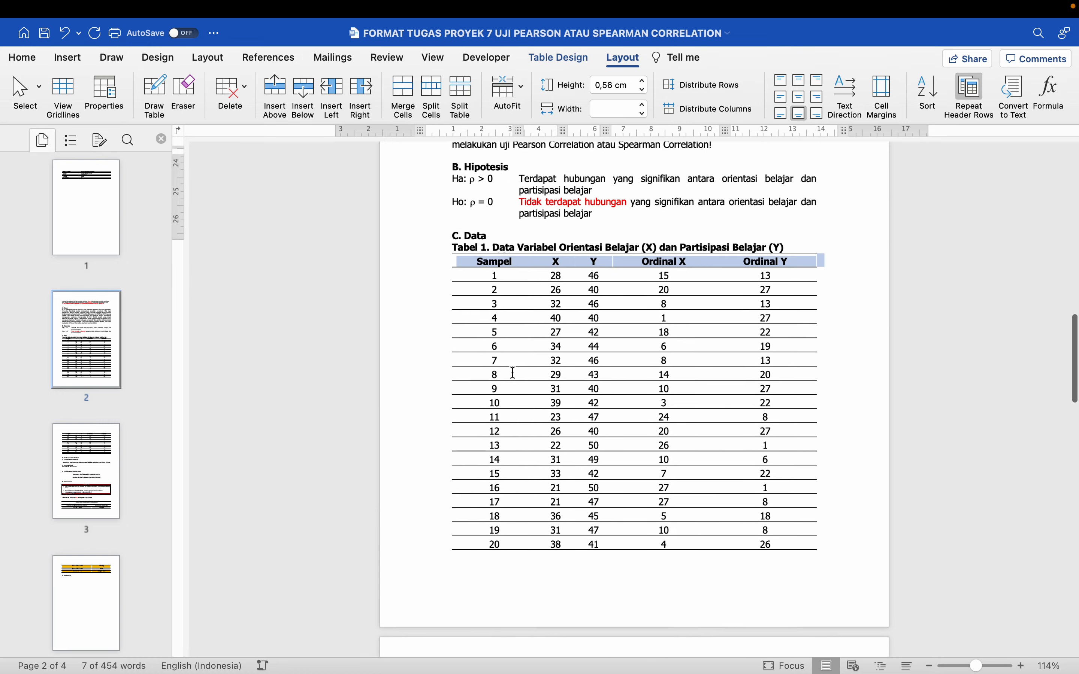
pyautogui.scroll(-10, 514, 373)
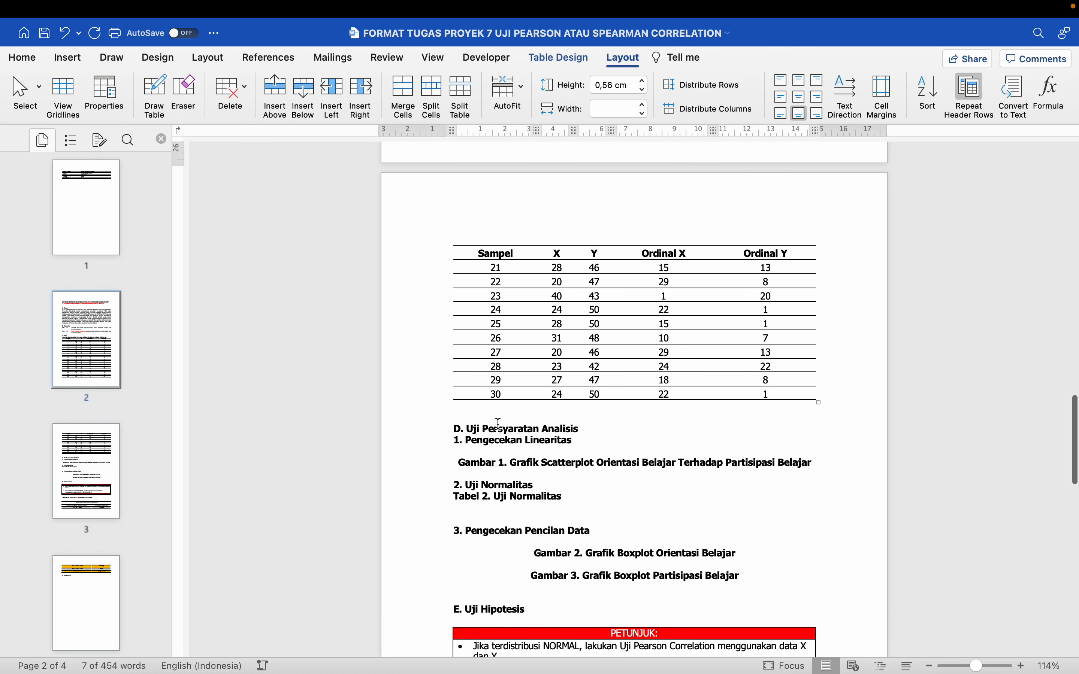
# Examine the report's section D, Uji Persyaratan Analisis, and its first subsection, Pengecekan Linearitas
pyautogui.click(496, 431)
pyautogui.scroll(-1, 496, 430)
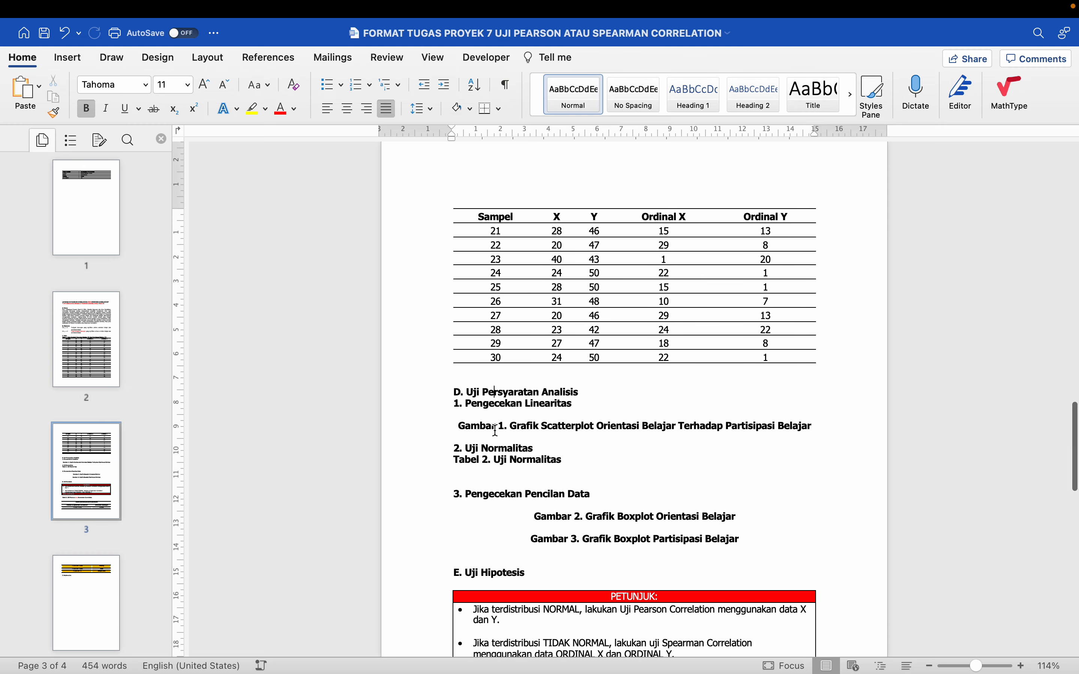
pyautogui.click(445, 392)
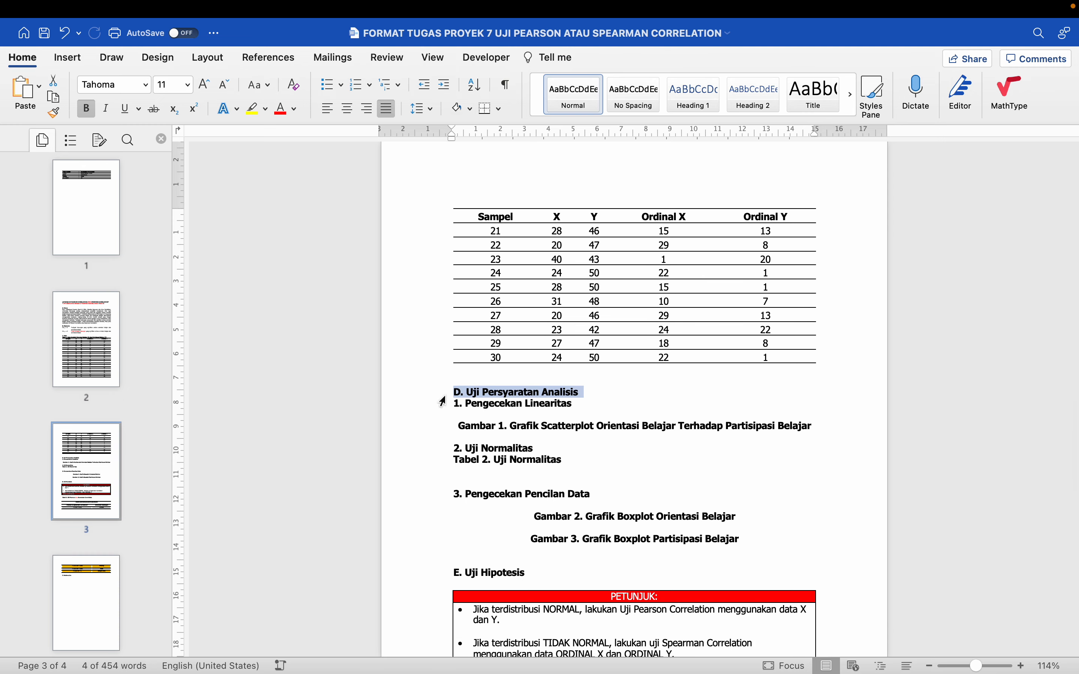
pyautogui.click(442, 406)
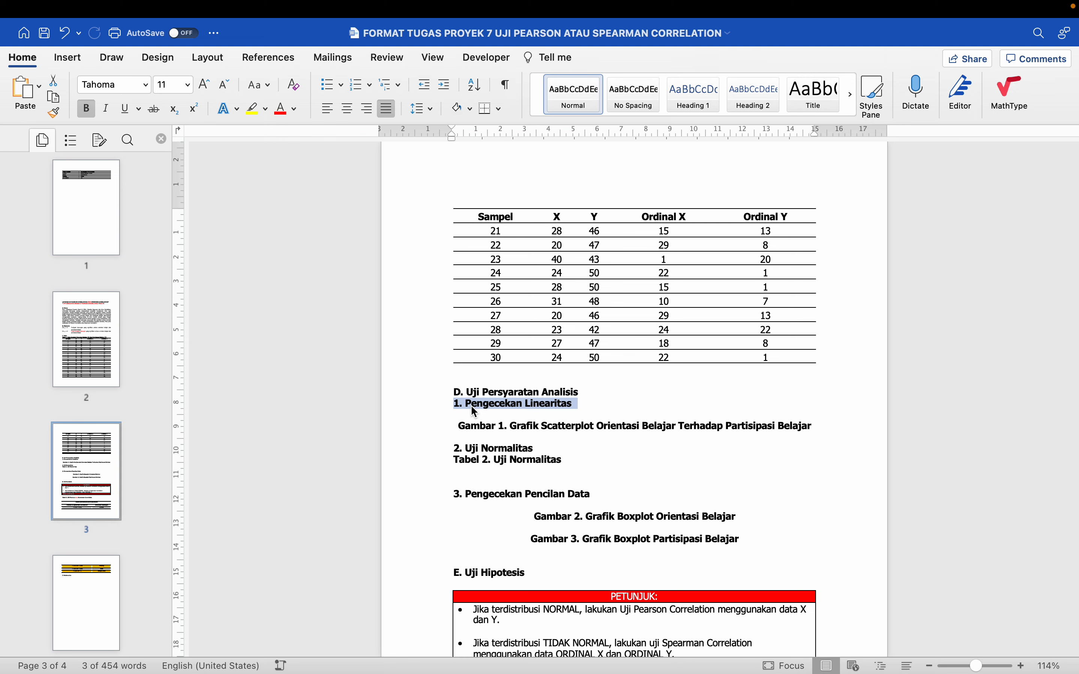
# Leave the report and launch SPSS Statistics
pyautogui.press('super+Tab')
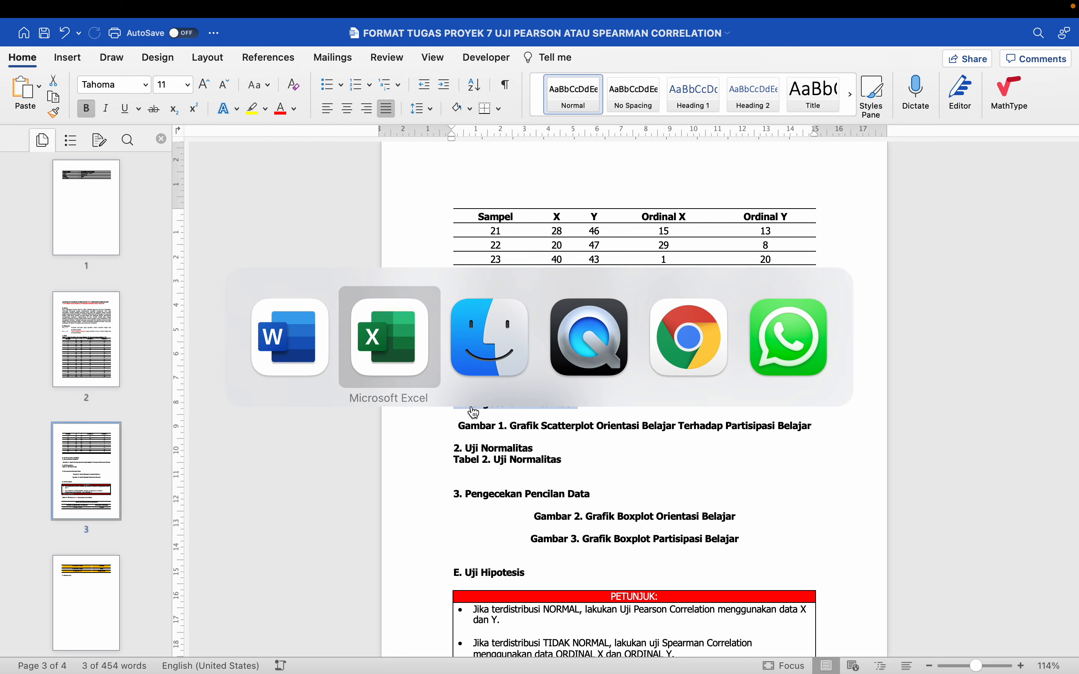
pyautogui.press('super+Tab')
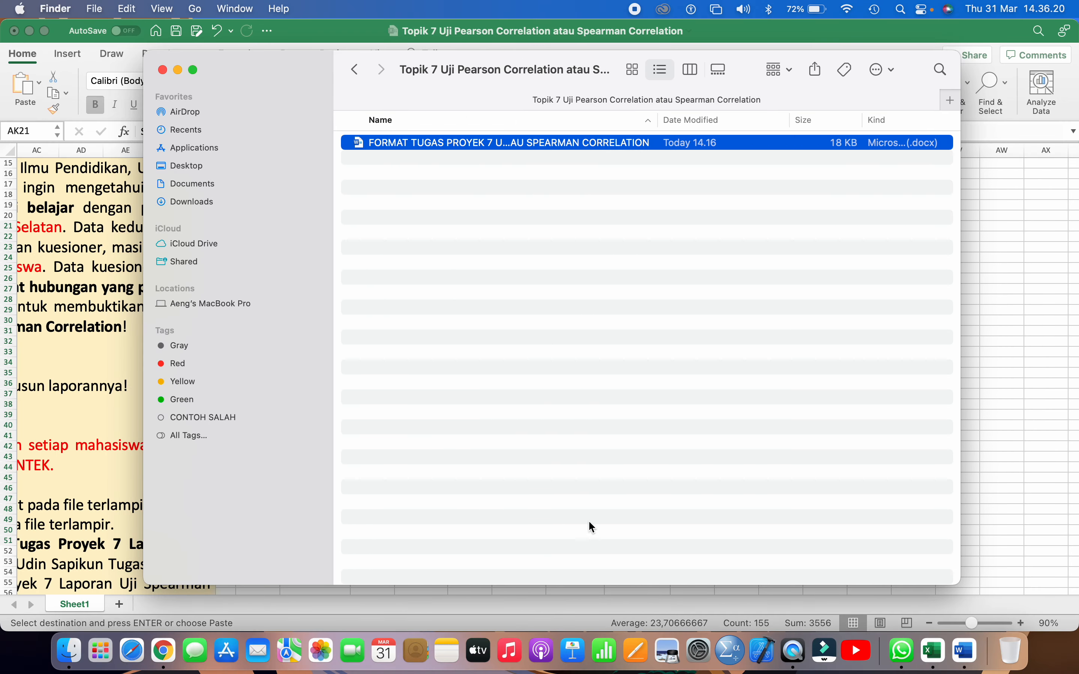
pyautogui.click(732, 652)
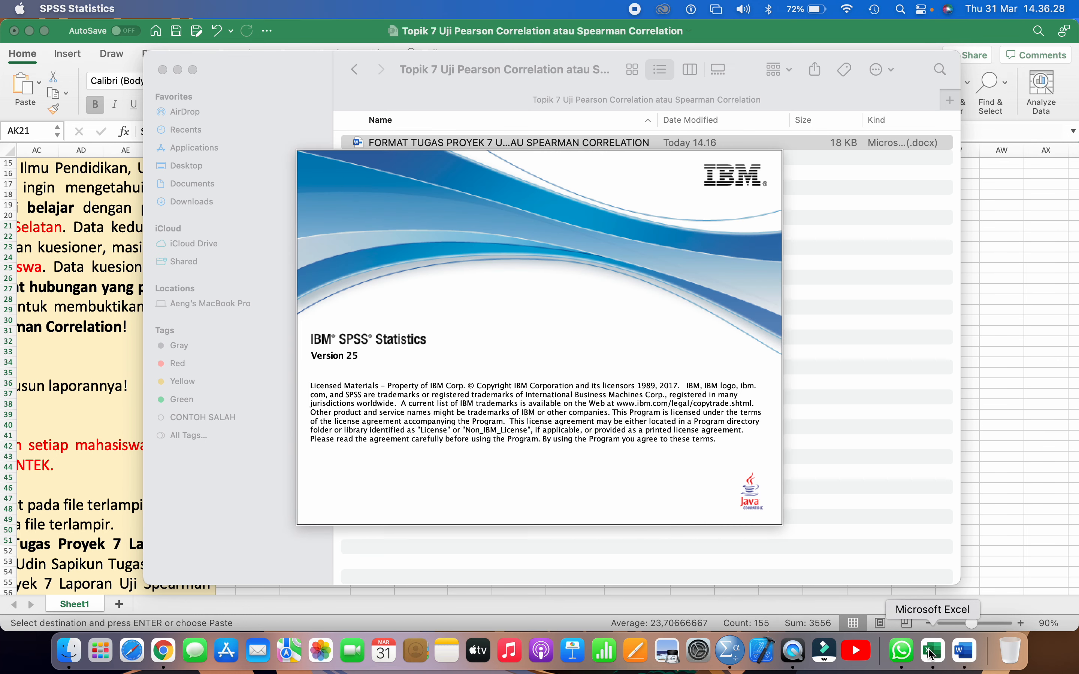
# Switch to Excel and copy the 30 sample rows AK22:AO51, leaving out the header row
pyautogui.click(932, 654)
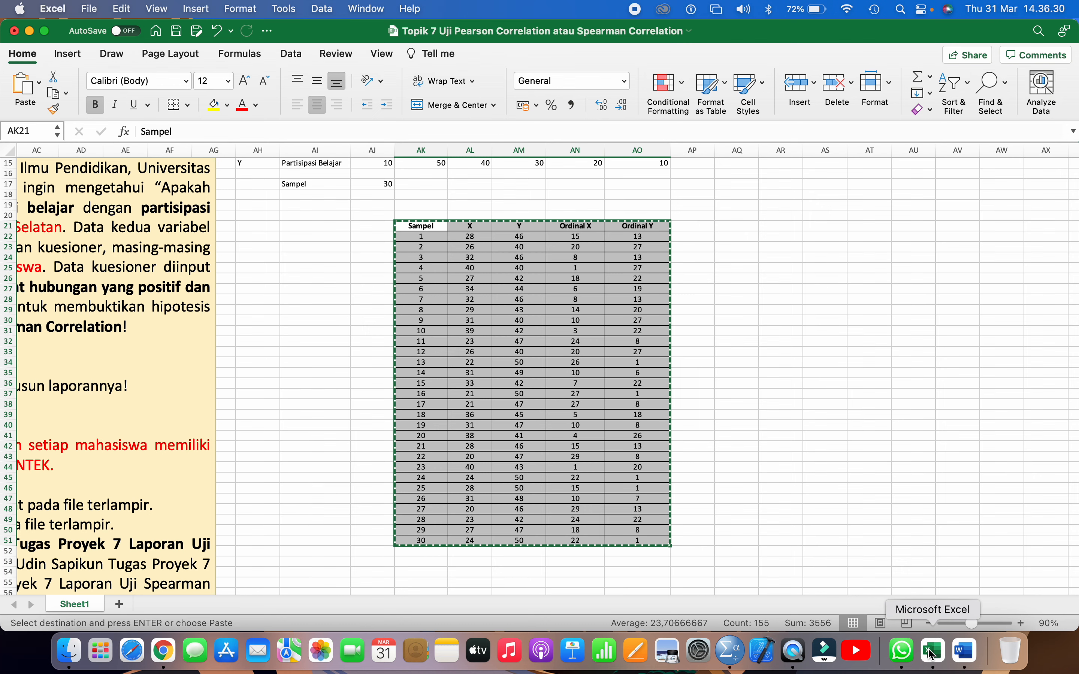
pyautogui.click(745, 394)
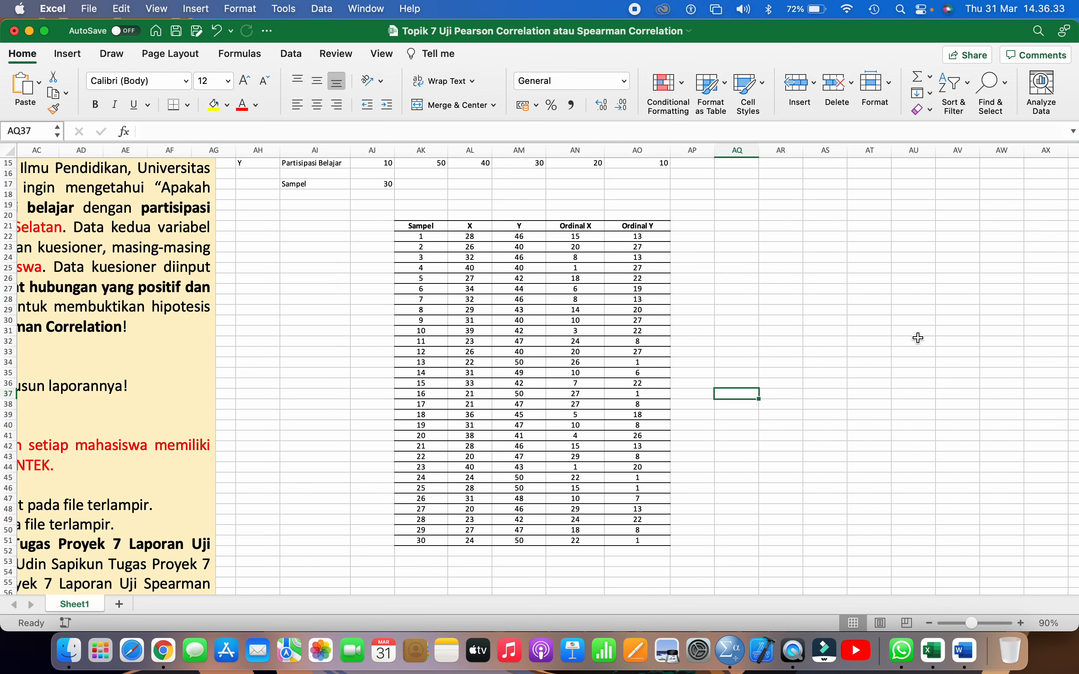
pyautogui.click(914, 342)
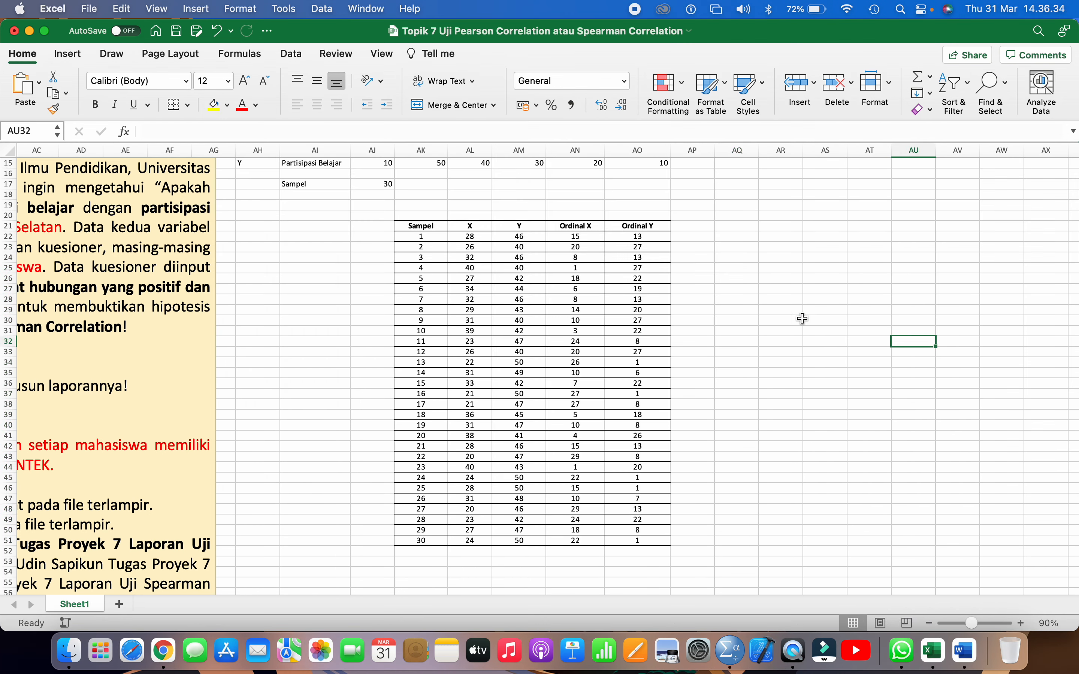
pyautogui.click(419, 238)
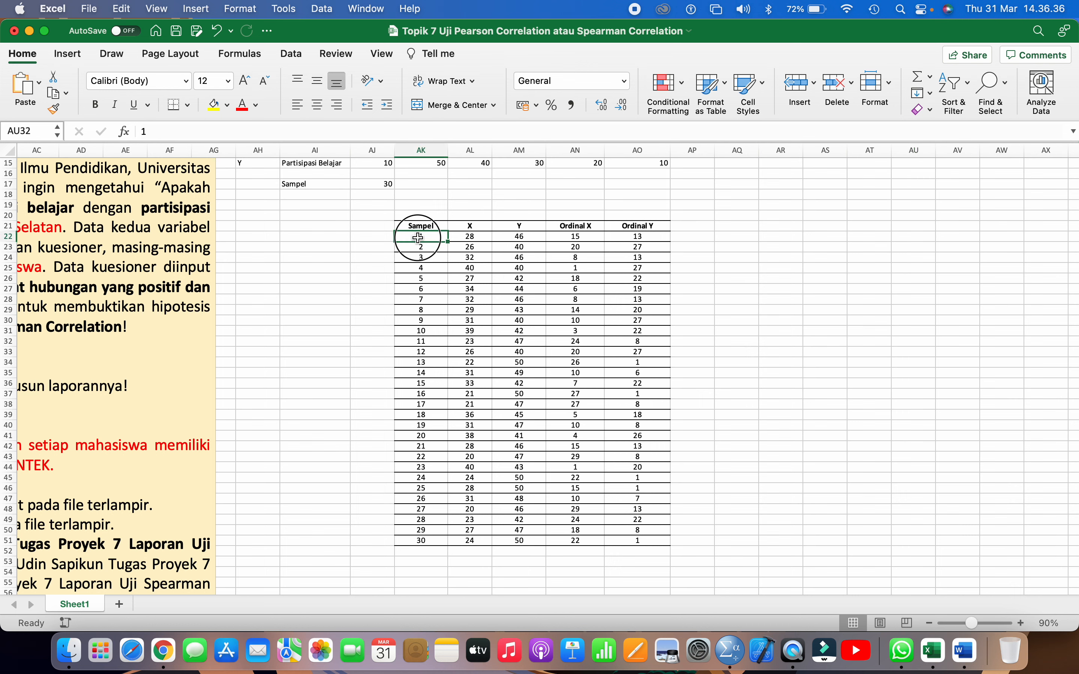
pyautogui.moveTo(418, 238); pyautogui.dragTo(636, 543)
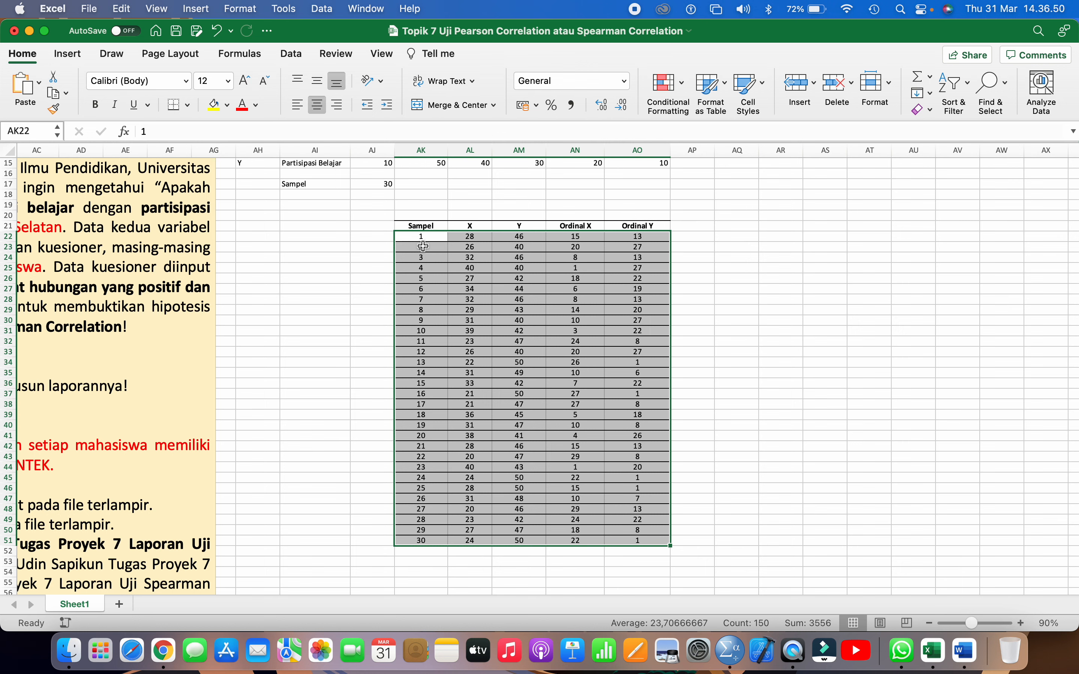
pyautogui.click(121, 9)
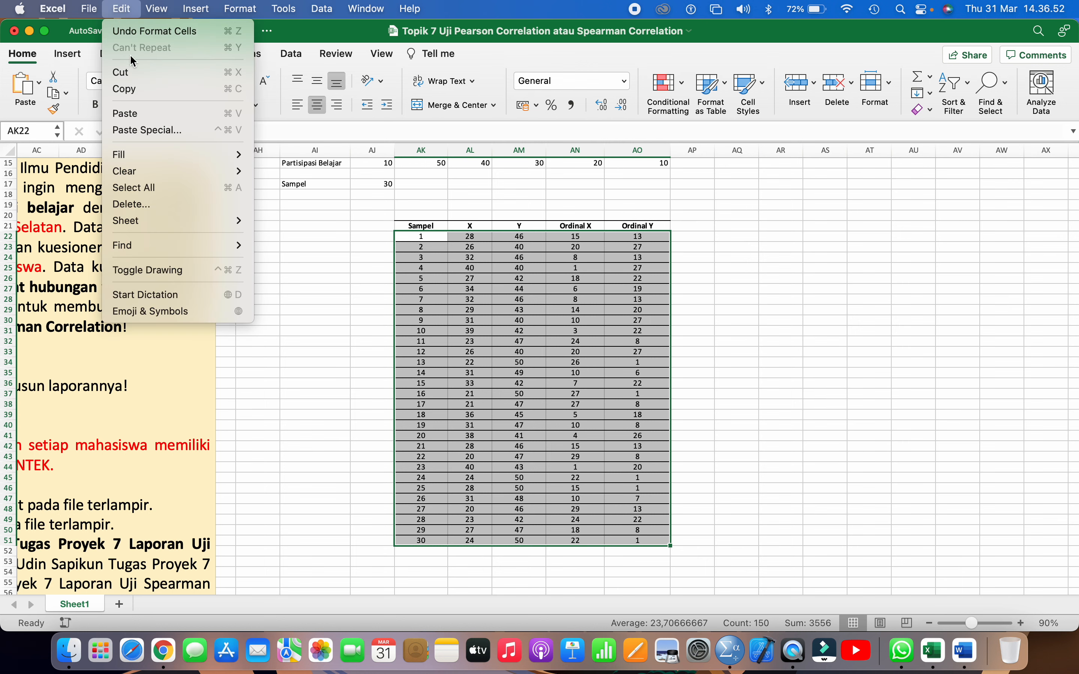
pyautogui.click(141, 89)
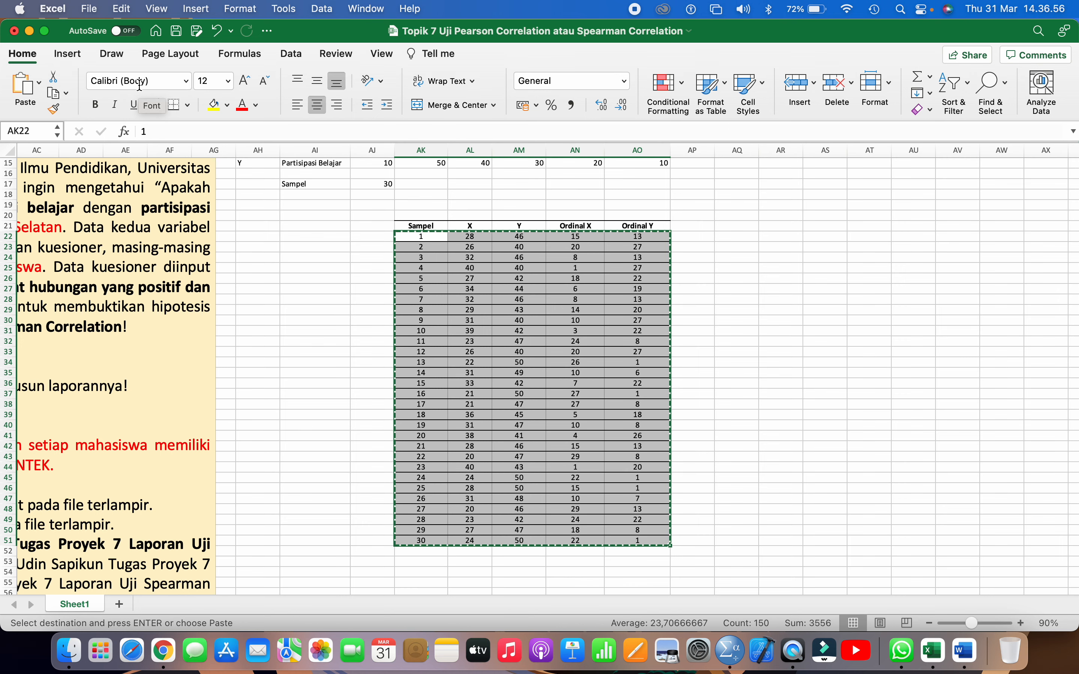
# Switch to SPSS, maximize the Data Editor, and paste the copied data into Data View from the first cell
pyautogui.click(734, 653)
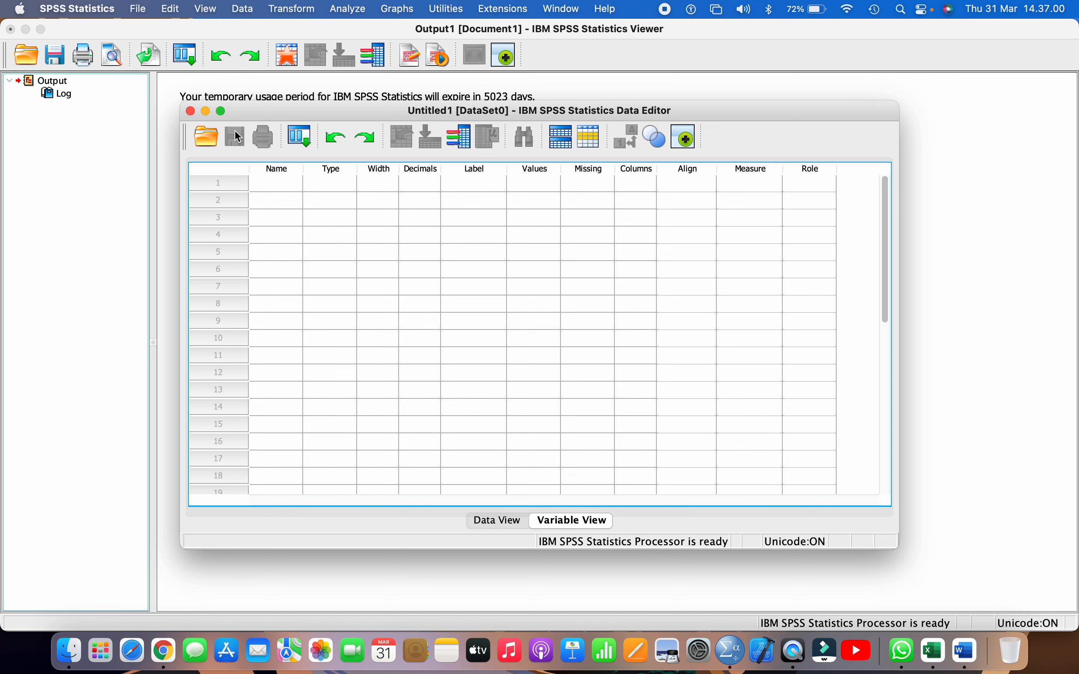
pyautogui.click(220, 111)
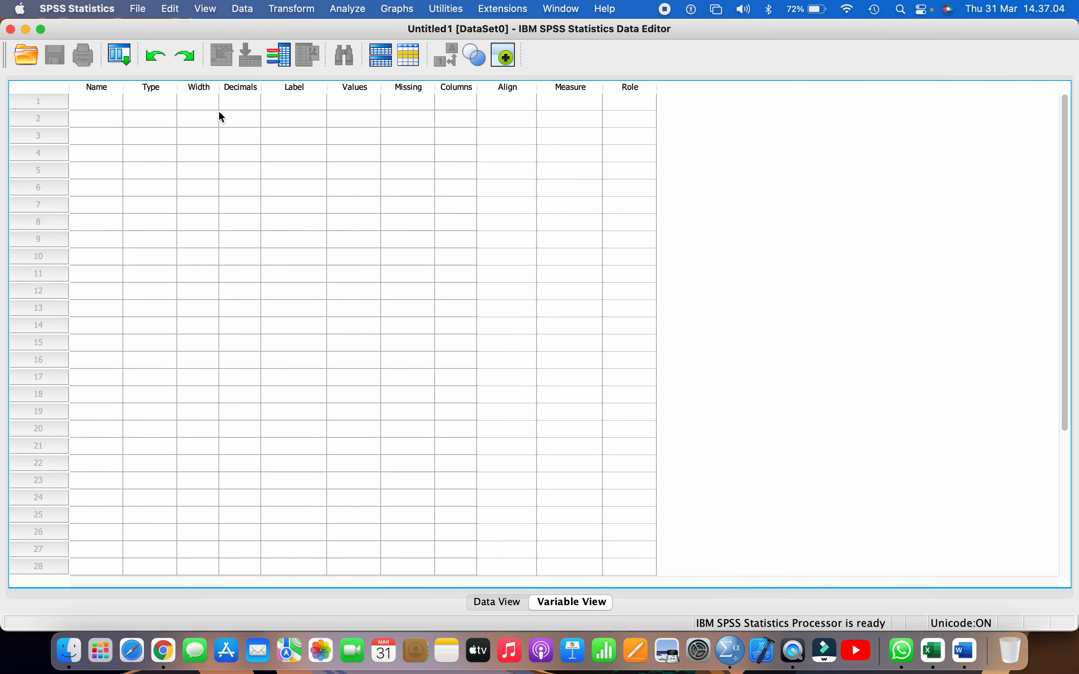
pyautogui.click(502, 602)
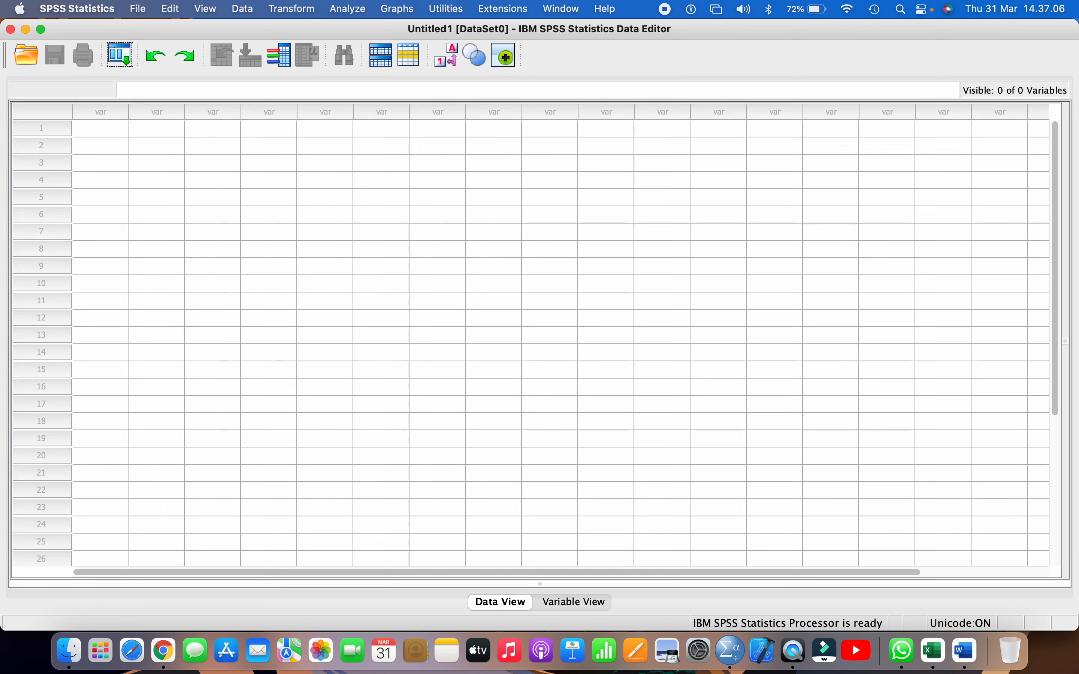
pyautogui.click(100, 127)
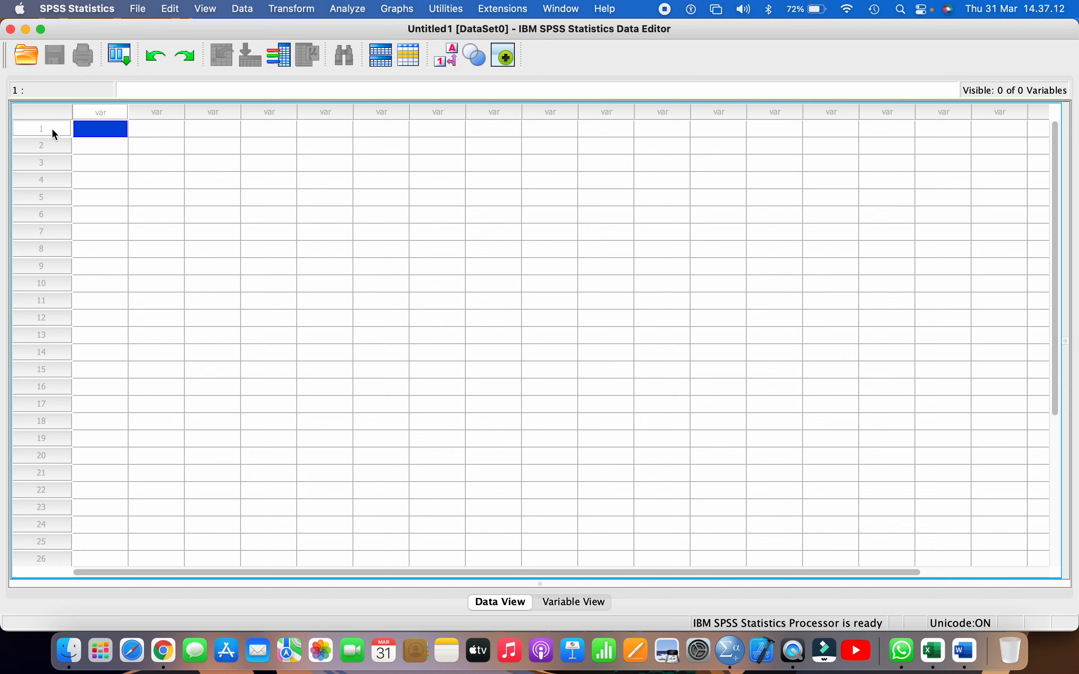
pyautogui.click(169, 9)
pyautogui.click(183, 129)
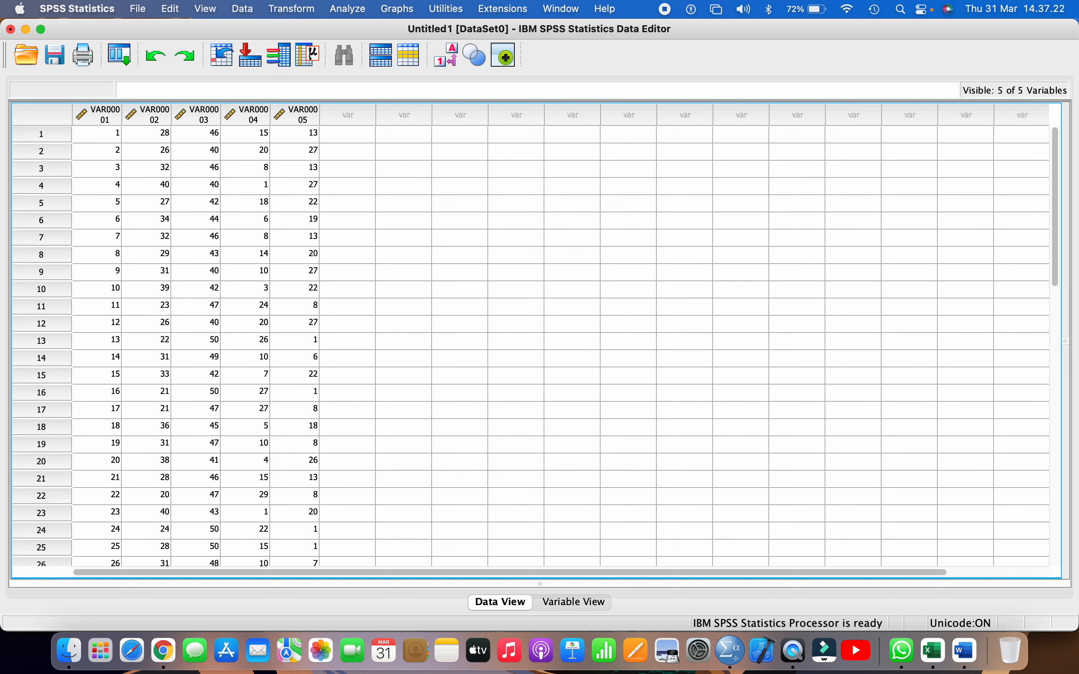
# Rename the first variable, which holds the sample numbers, as SAMPEL in Variable View
pyautogui.click(102, 118)
pyautogui.click(143, 120)
pyautogui.click(296, 115)
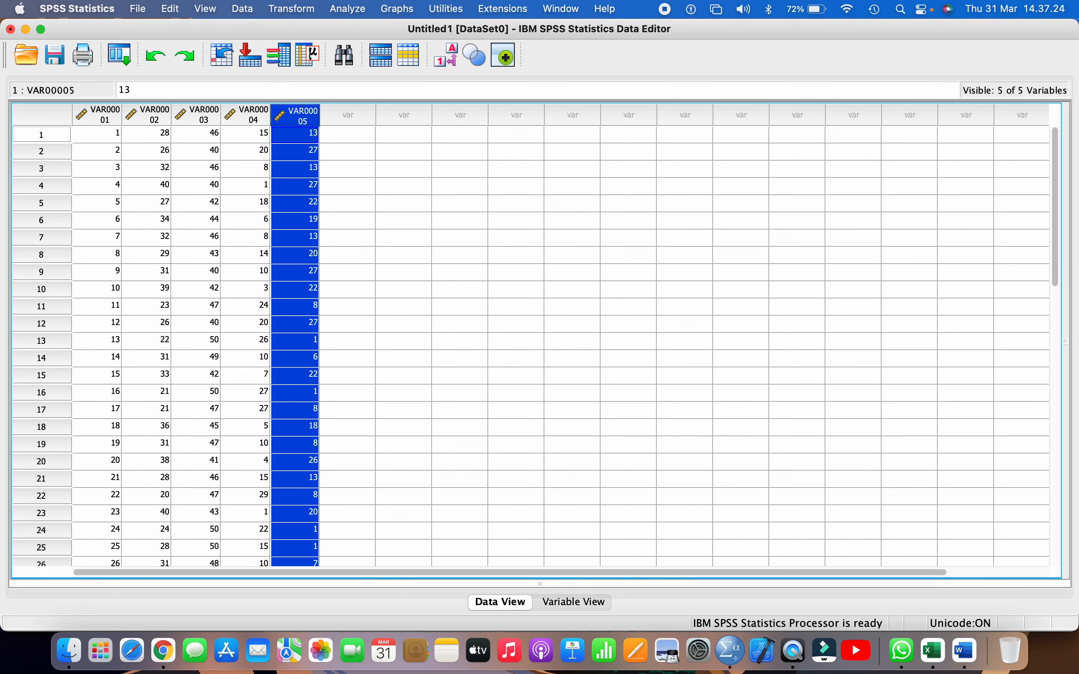
pyautogui.click(556, 603)
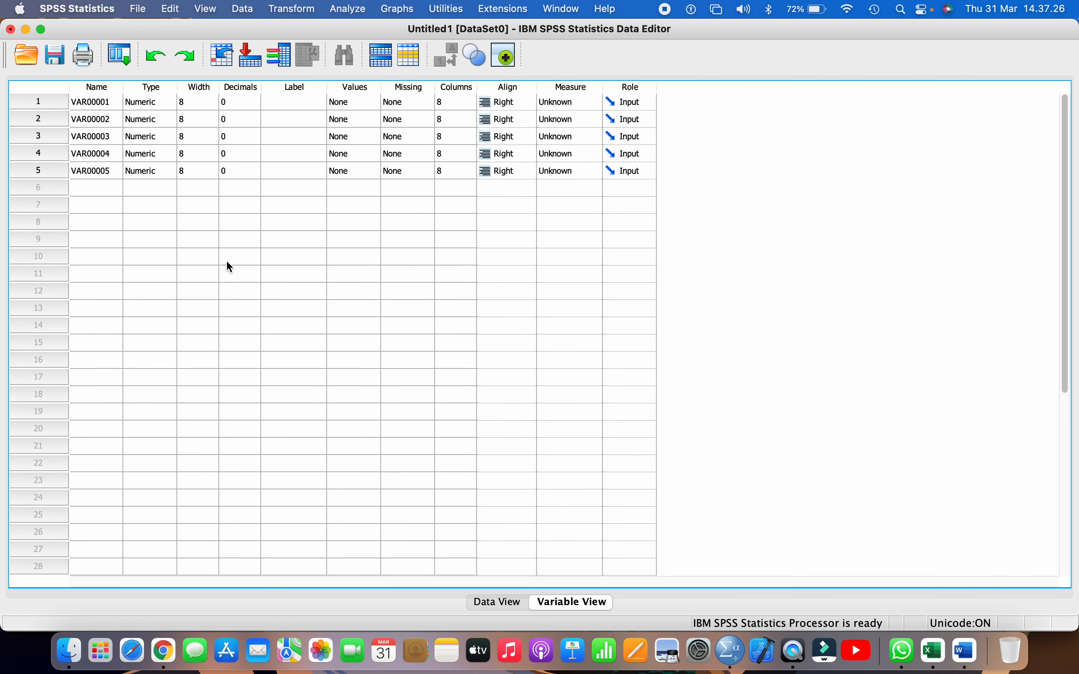
pyautogui.click(104, 105)
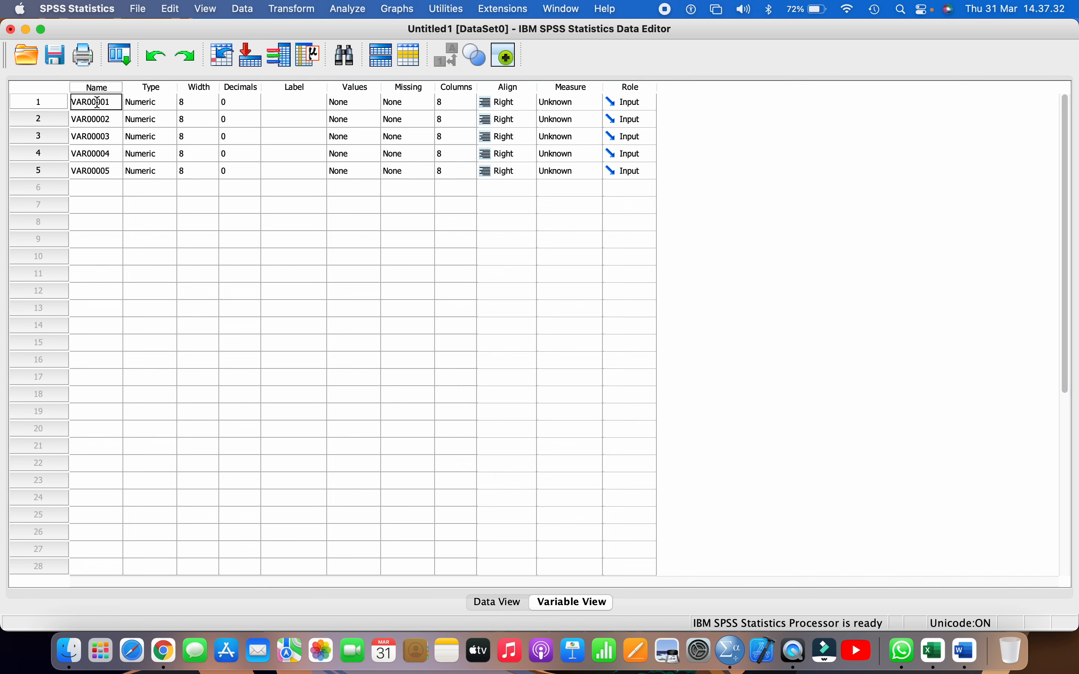
pyautogui.doubleClick(96, 103)
pyautogui.write('SISWA')
pyautogui.press('BackSpace')
pyautogui.press('BackSpace')
pyautogui.press('BackSpace')
pyautogui.write('AMPEL')
pyautogui.press('Return')
# Rename the second variable as X and the third variable as Y
pyautogui.doubleClick(99, 121)
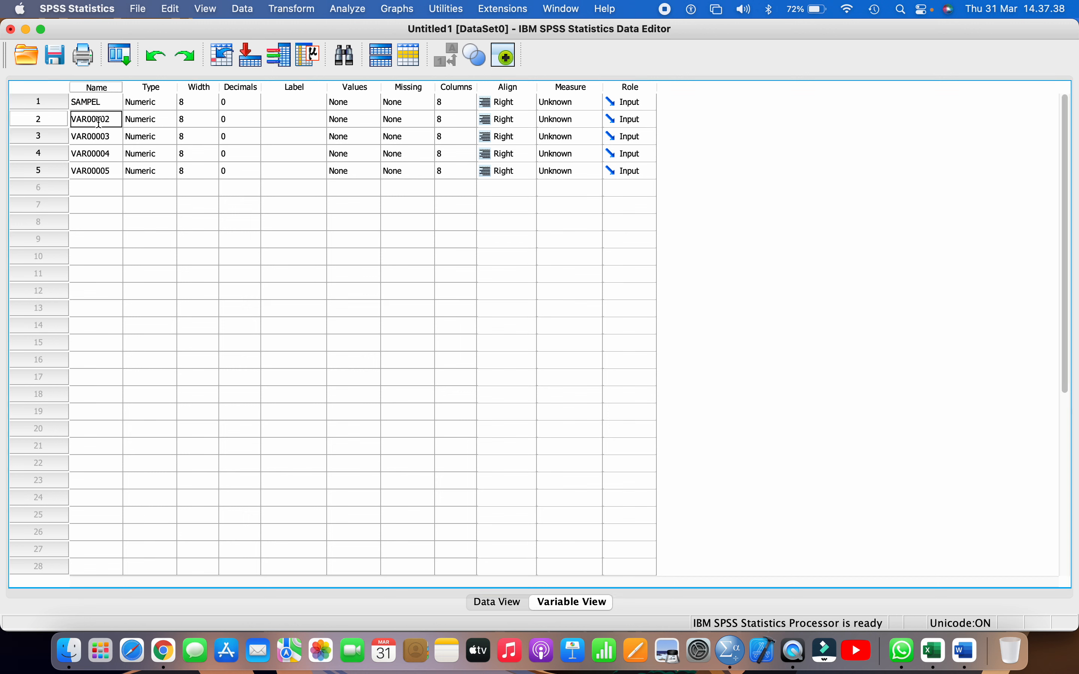
pyautogui.doubleClick(98, 120)
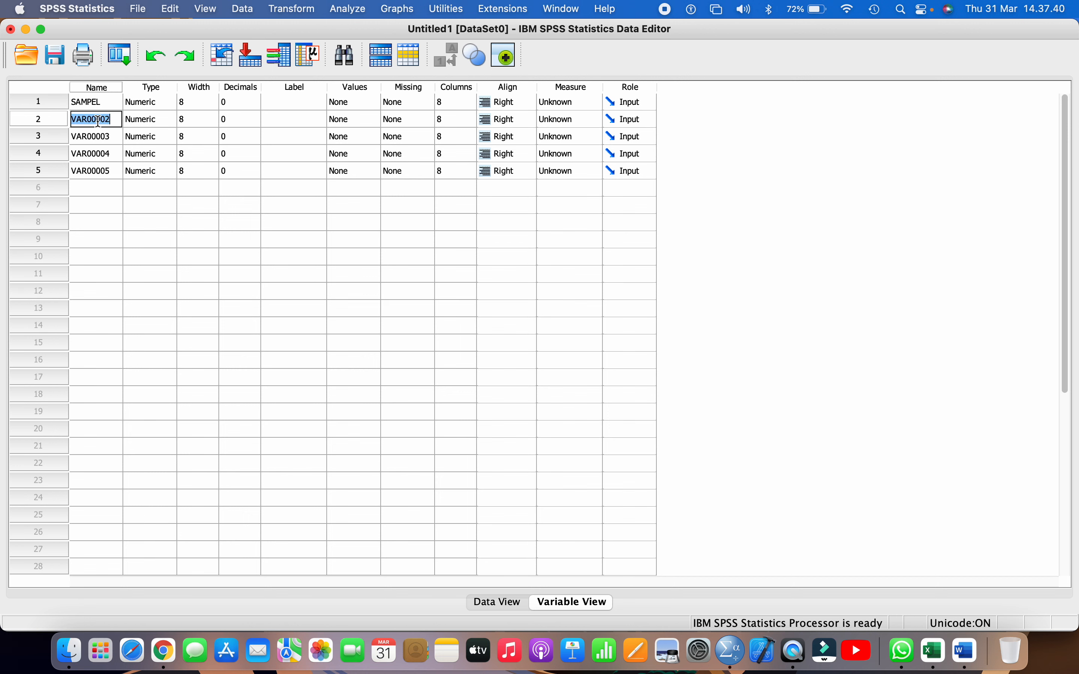
pyautogui.write('X')
pyautogui.doubleClick(99, 138)
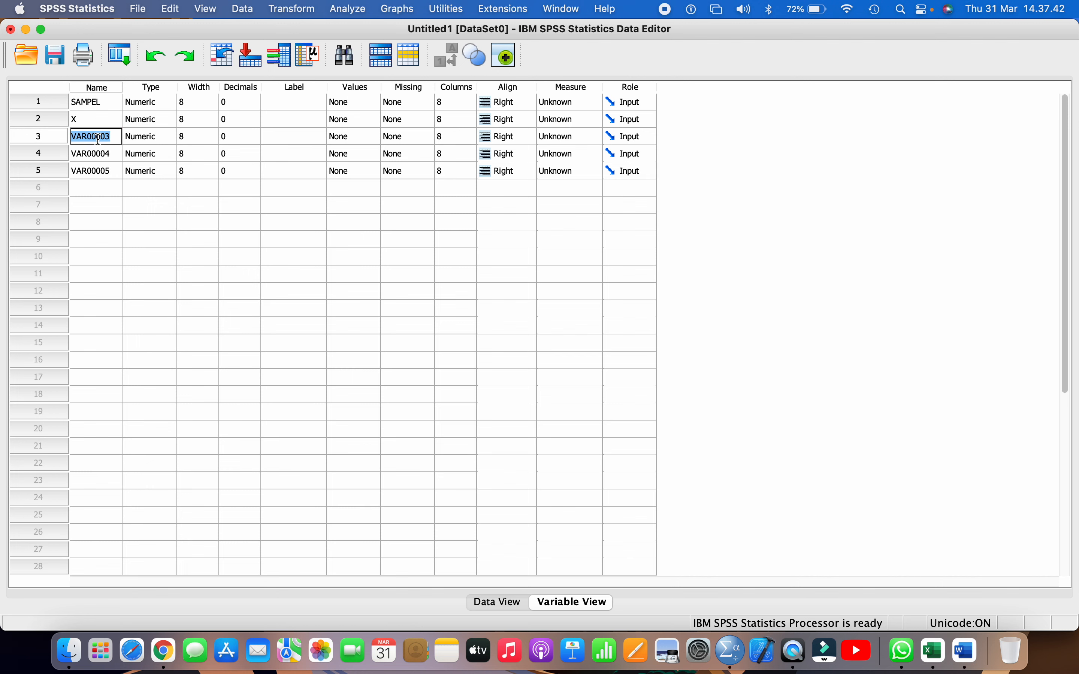
pyautogui.write('Y')
# Rename the fourth variable as ORD_X and the fifth variable as ORD_Y
pyautogui.click(102, 153)
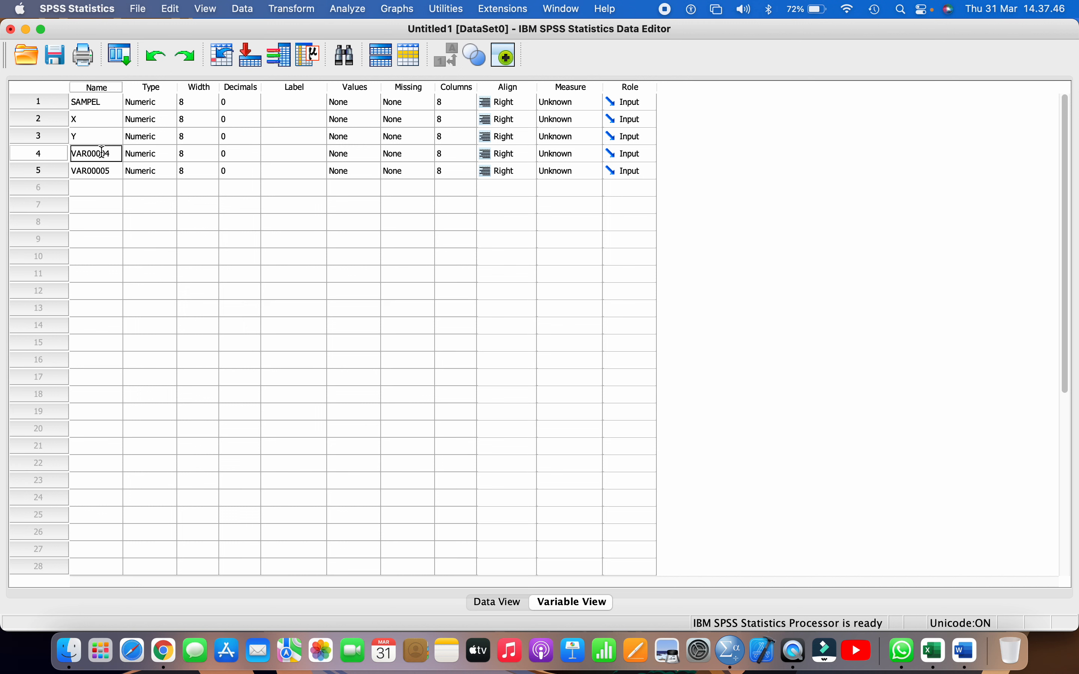
pyautogui.doubleClick(102, 154)
pyautogui.write('ORD_X')
pyautogui.press('Return')
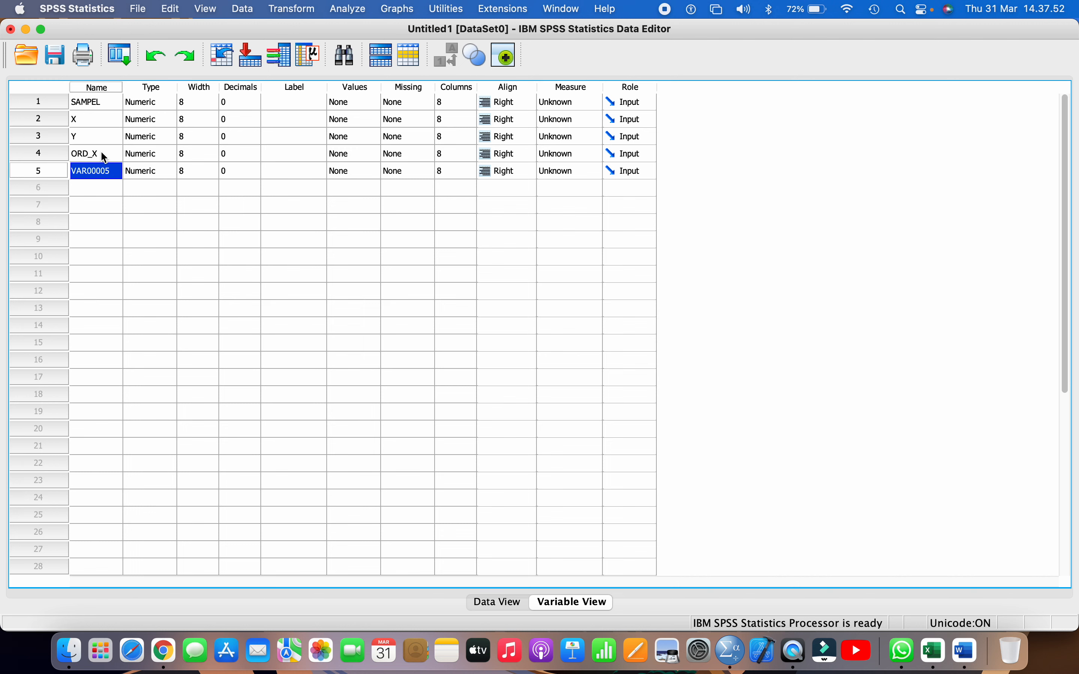
pyautogui.doubleClick(99, 169)
pyautogui.write('ORD_Y')
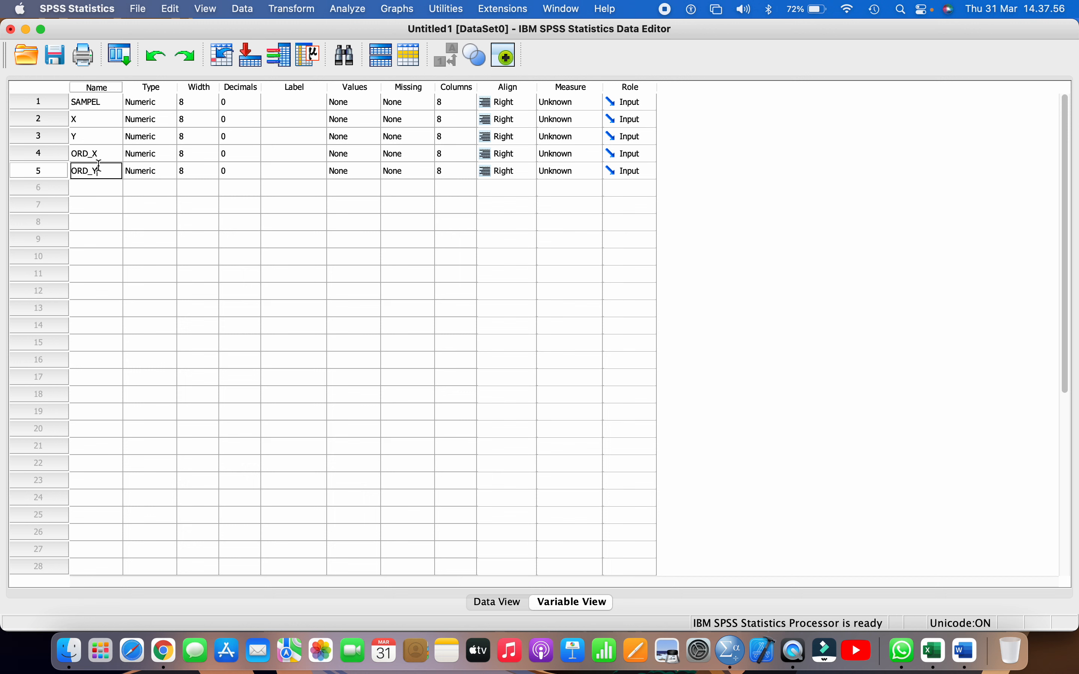
pyautogui.press('Return')
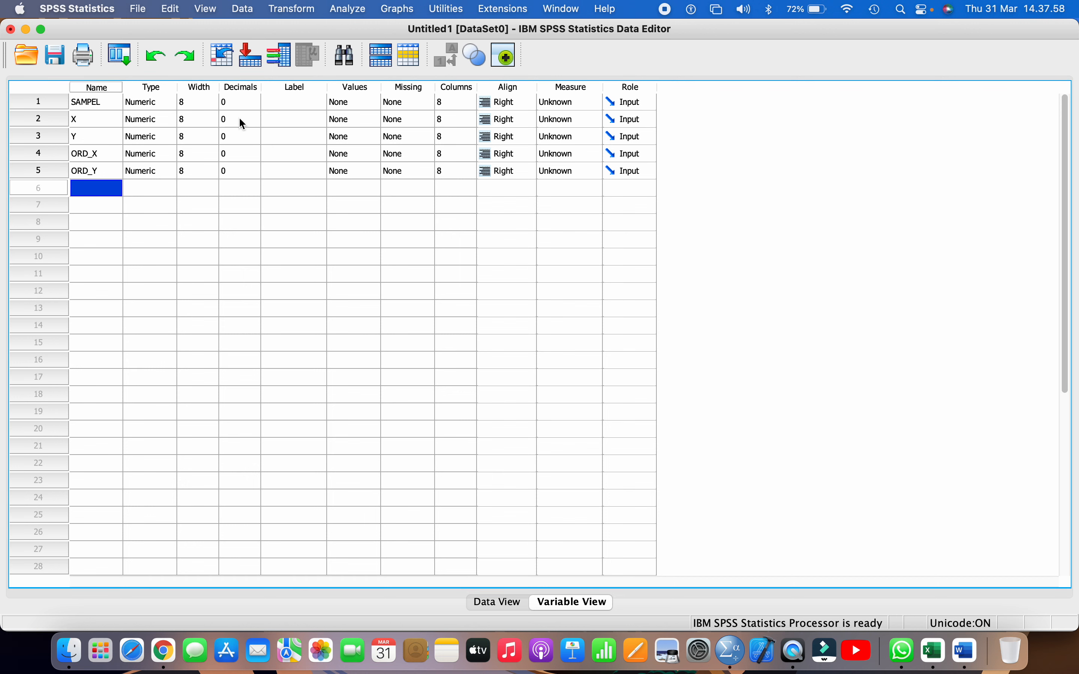
# Check the variables' Decimals settings and give variable X the label Orientasi Belajar
pyautogui.click(281, 120)
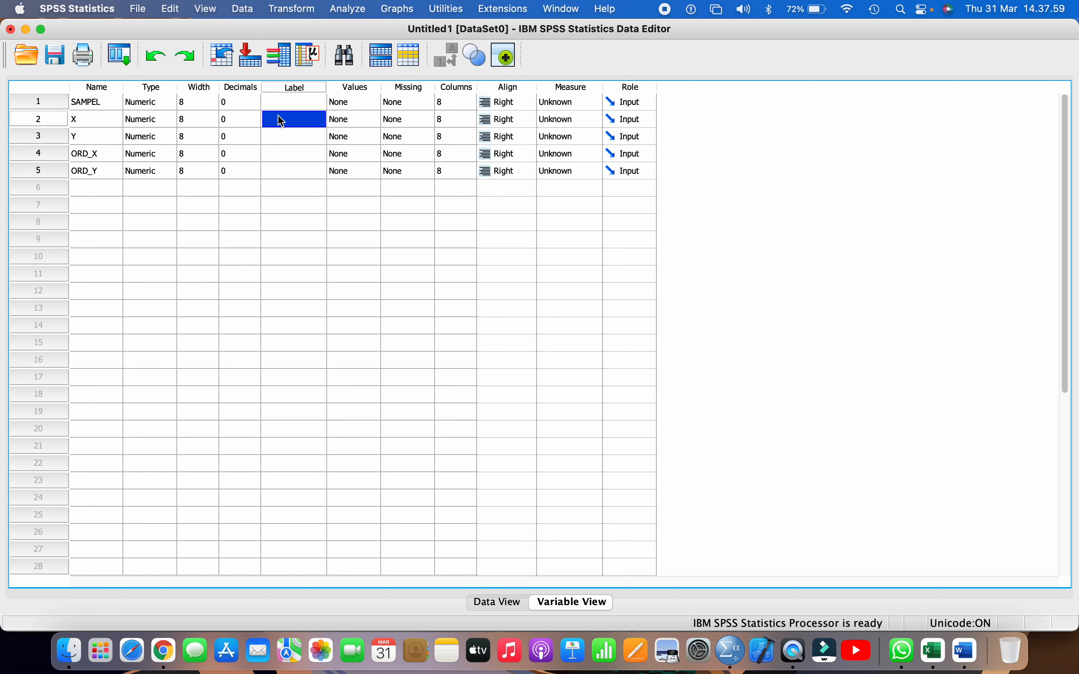
pyautogui.click(228, 104)
pyautogui.click(243, 87)
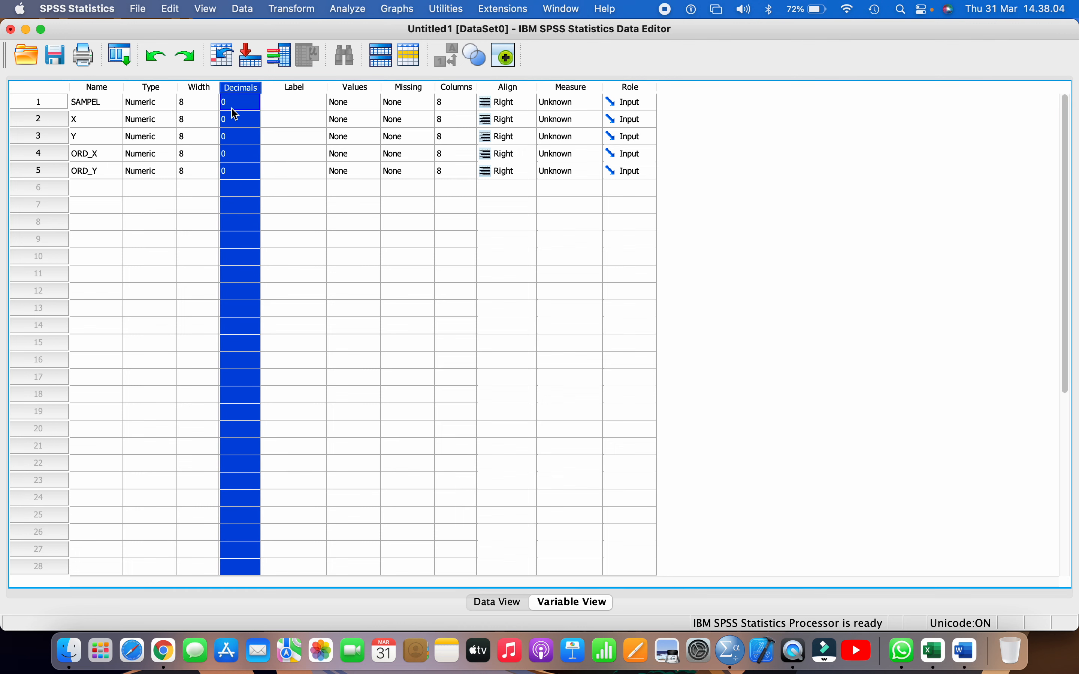
pyautogui.click(296, 103)
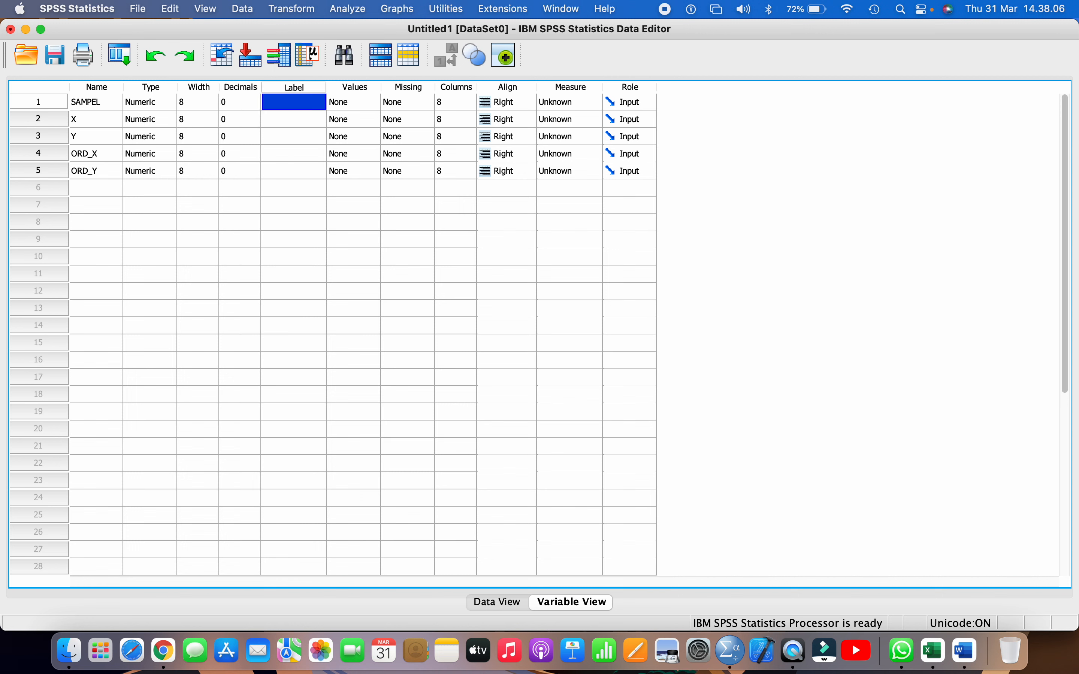
pyautogui.doubleClick(289, 120)
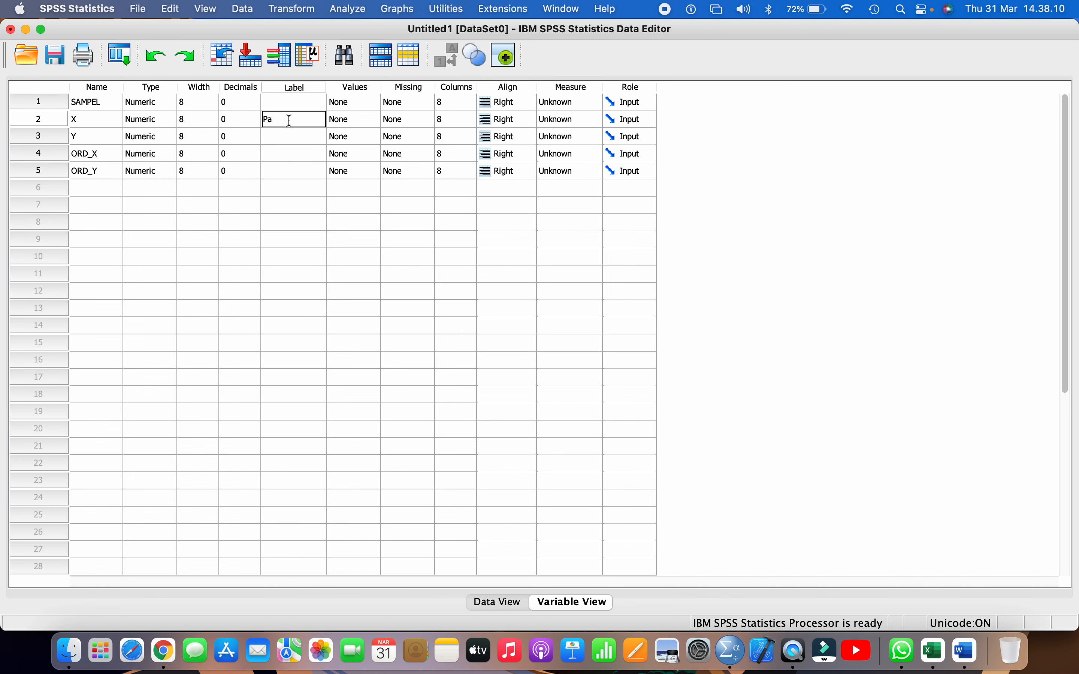
pyautogui.write('Orientasi Belajar')
pyautogui.press('Return')
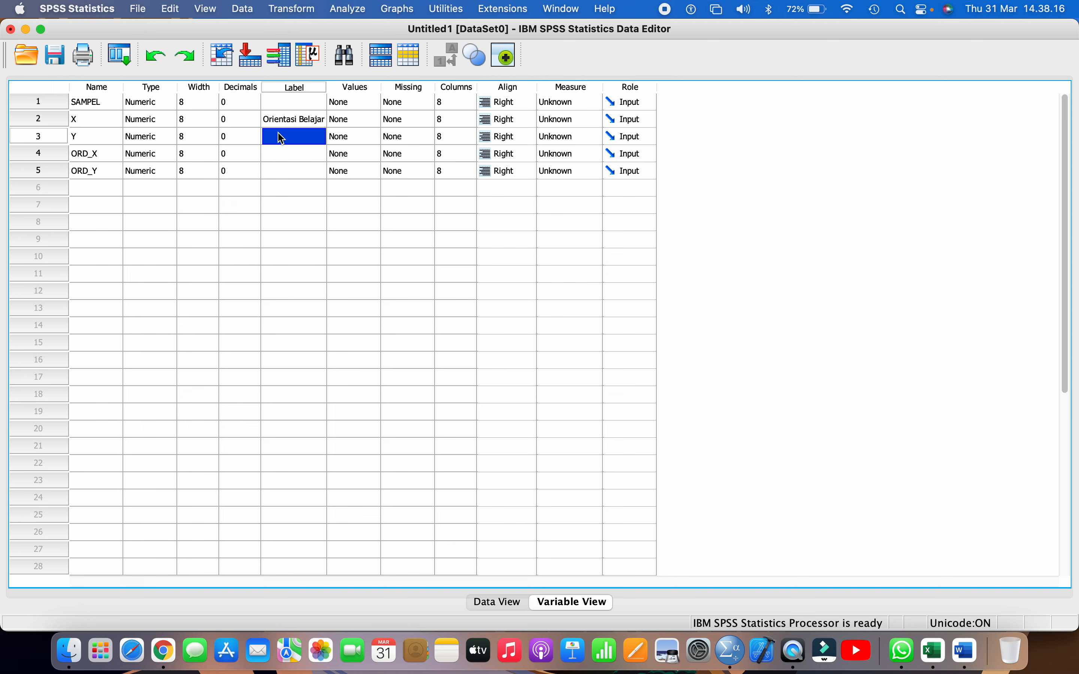
# Give variable Y the label Partisipasi Belajar
pyautogui.doubleClick(283, 135)
pyautogui.write('Par')
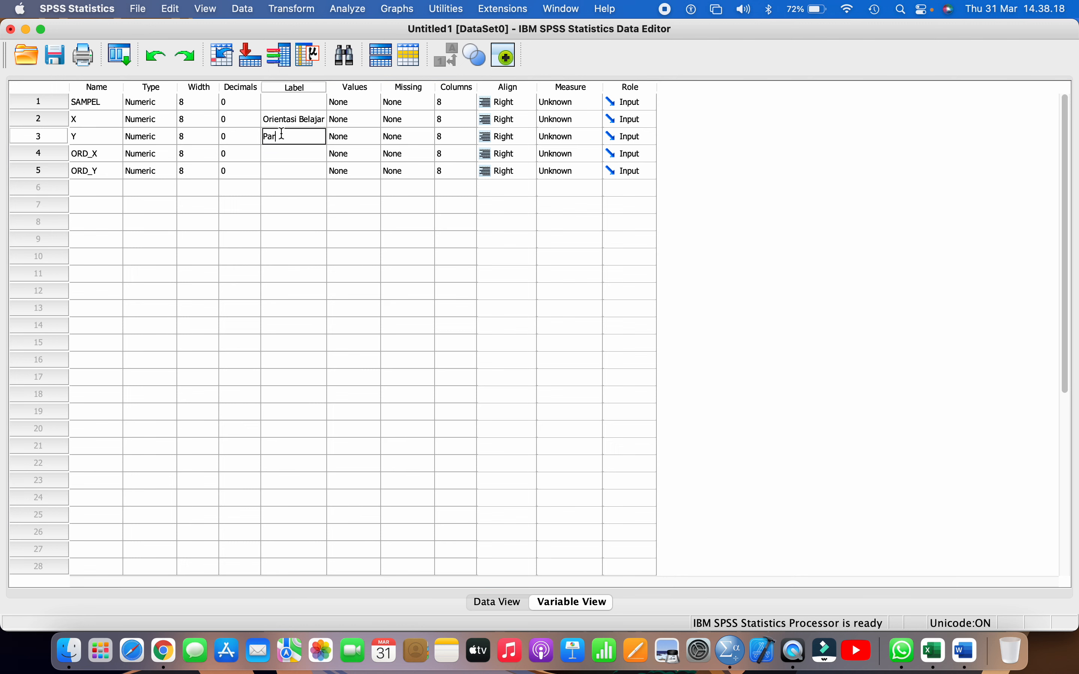
pyautogui.write('tisipasi Belajar')
pyautogui.press('Return')
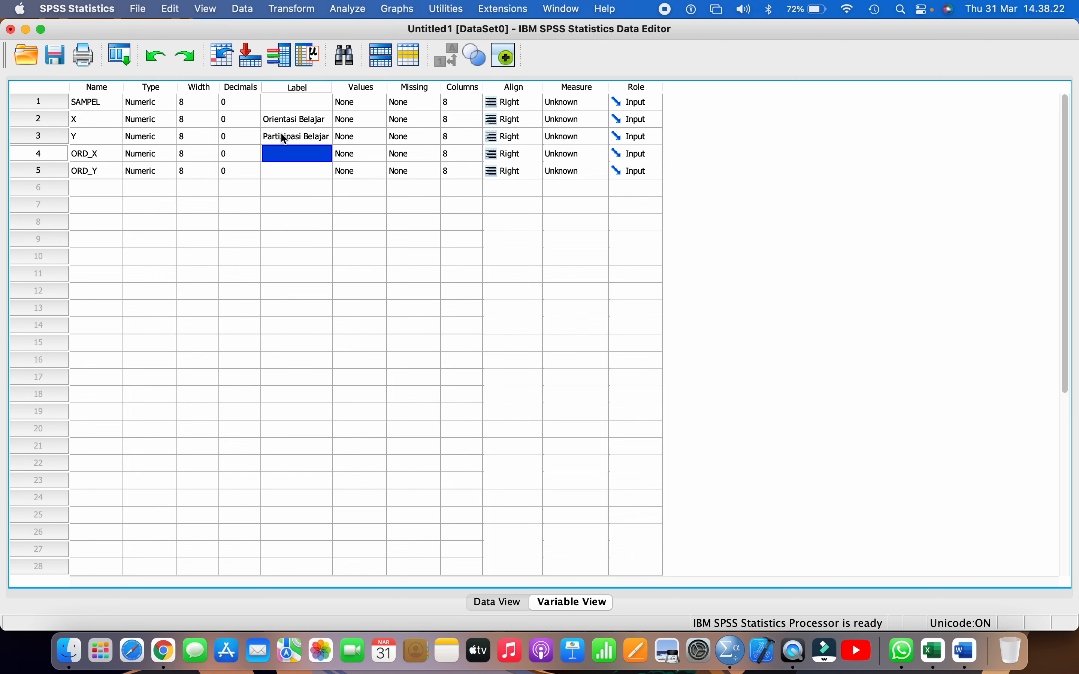
# Give variable ORD_X the label Ordinal OB and variable ORD_Y the label Ordinal PB
pyautogui.doubleClick(282, 153)
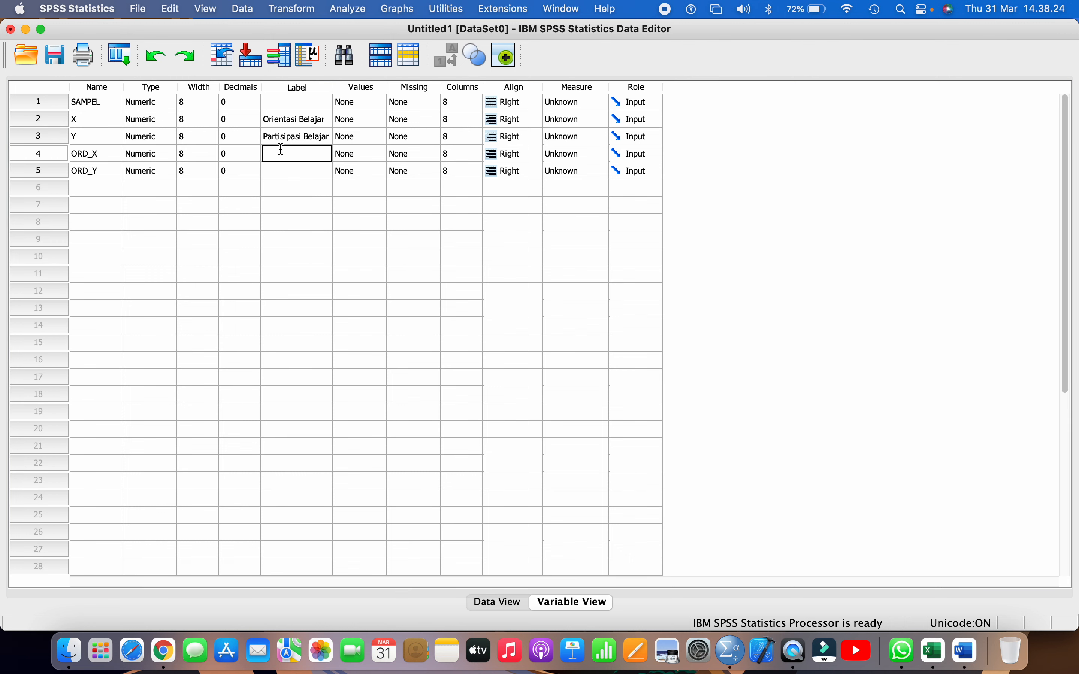
pyautogui.write('Ordina')
pyautogui.write('l OB')
pyautogui.press('Return')
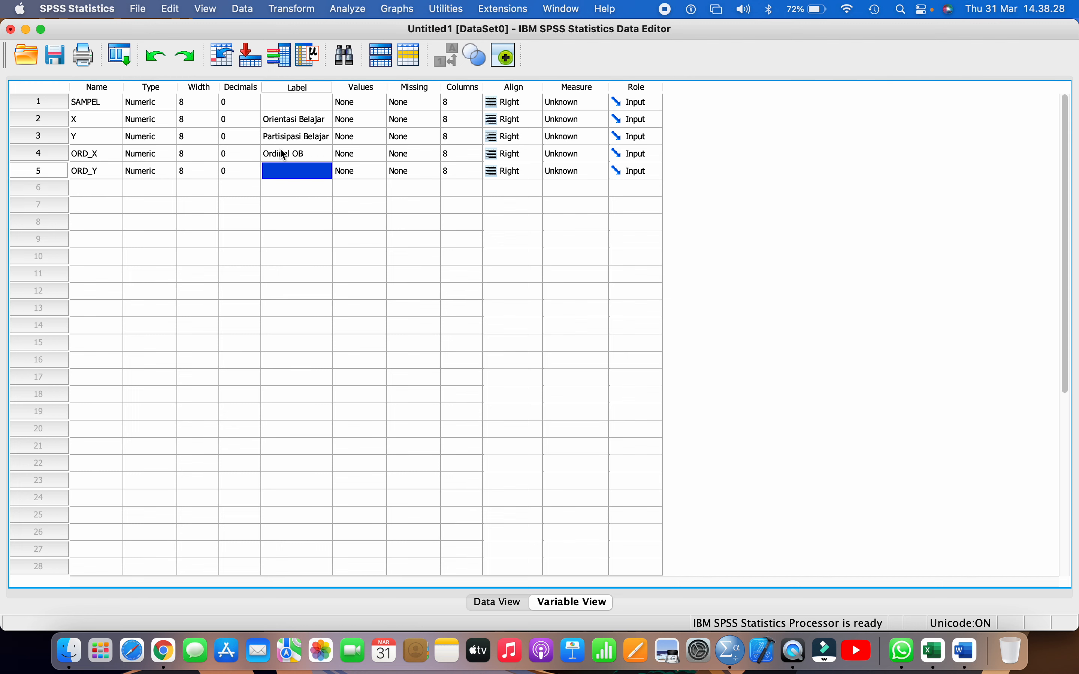
pyautogui.doubleClick(290, 172)
pyautogui.write('O')
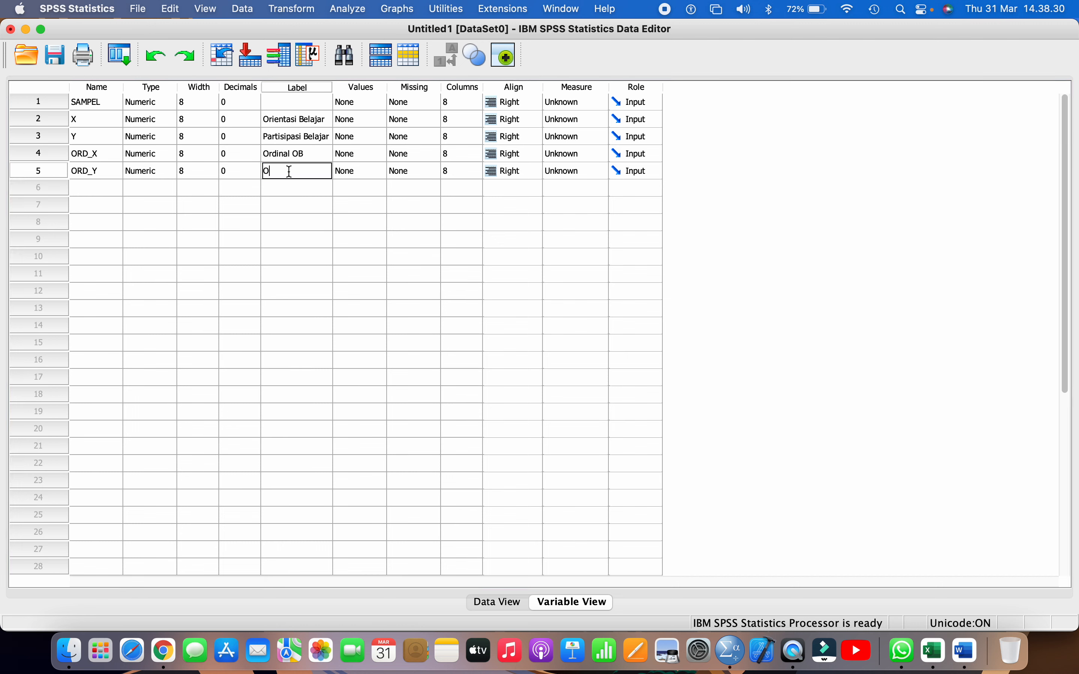
pyautogui.write('rdinal PB')
pyautogui.press('Return')
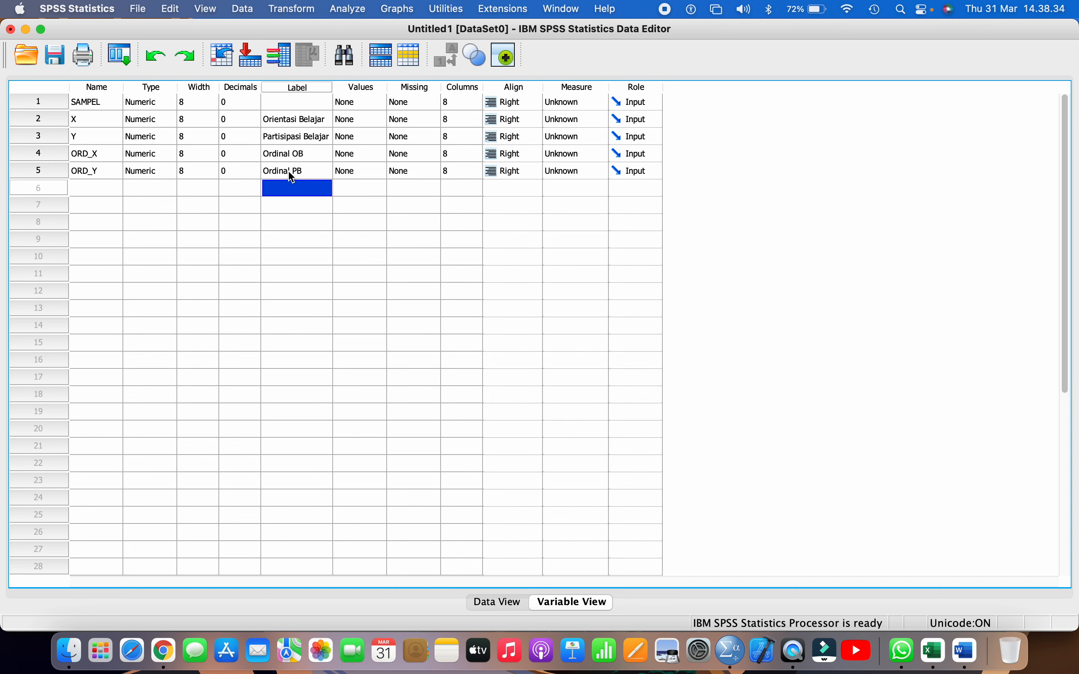
# Set the measurement level of variables SAMPEL, X and Y to Scale
pyautogui.click(575, 99)
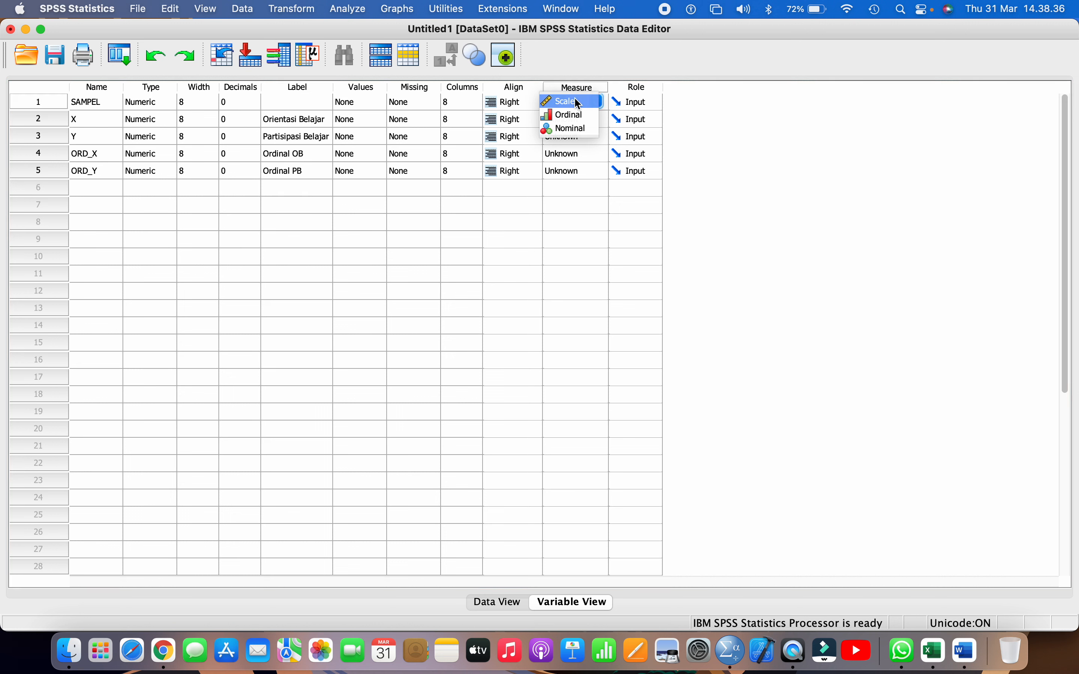
pyautogui.click(575, 99)
pyautogui.click(575, 117)
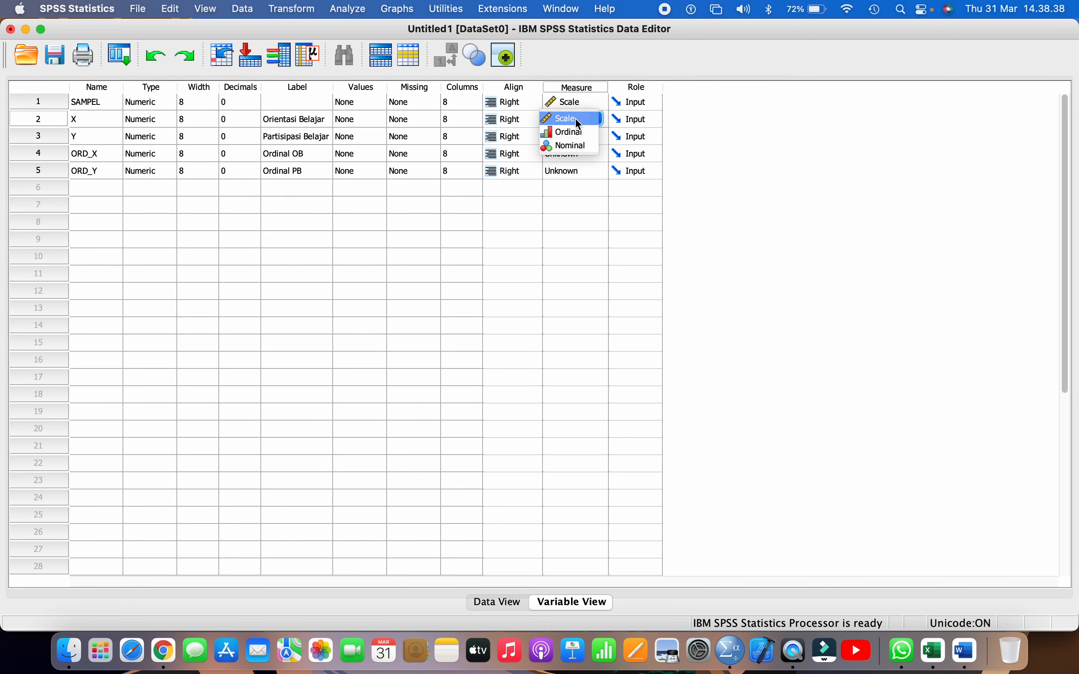
pyautogui.click(575, 119)
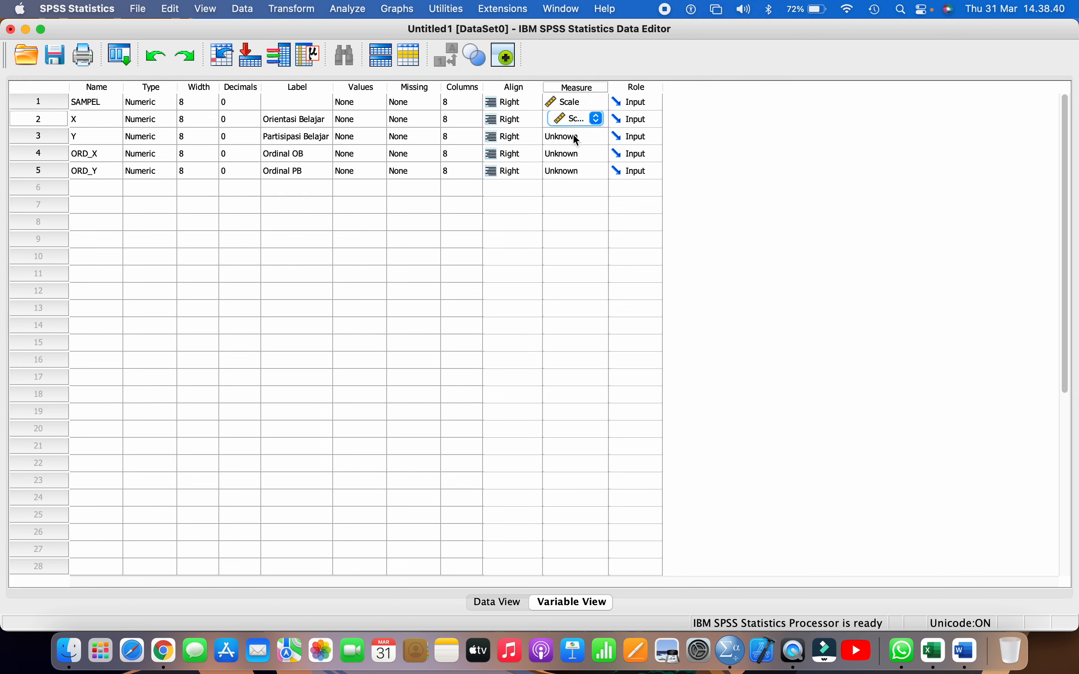
pyautogui.click(573, 134)
pyautogui.click(573, 134)
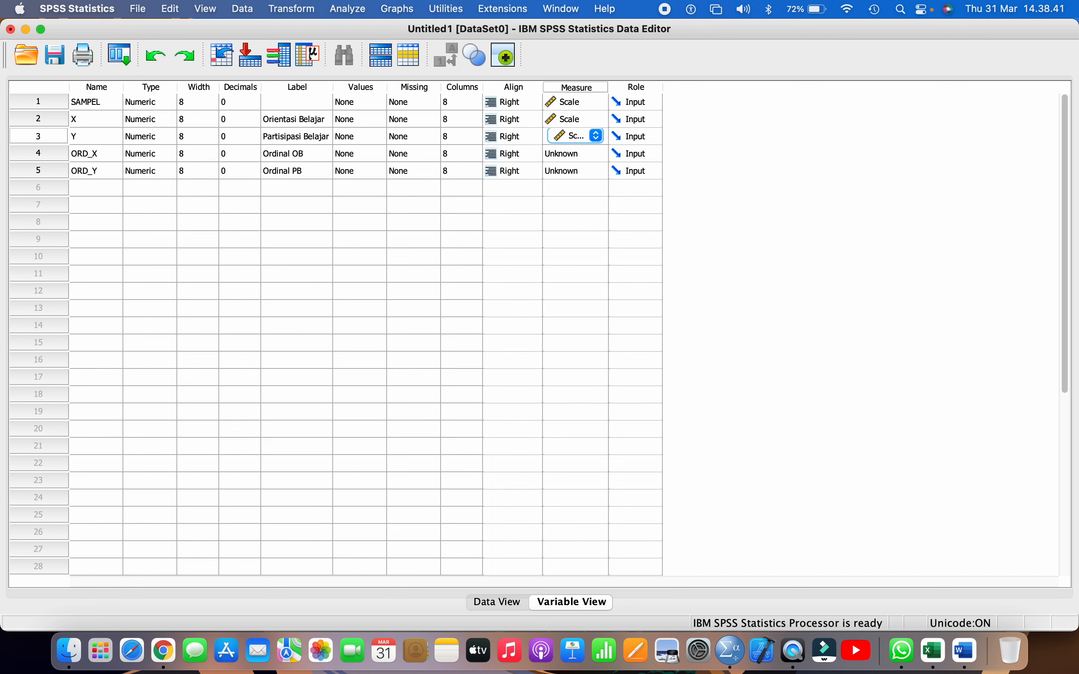
# Set the measurement level of variables ORD_X and ORD_Y to Ordinal
pyautogui.click(569, 153)
pyautogui.click(569, 166)
pyautogui.click(569, 168)
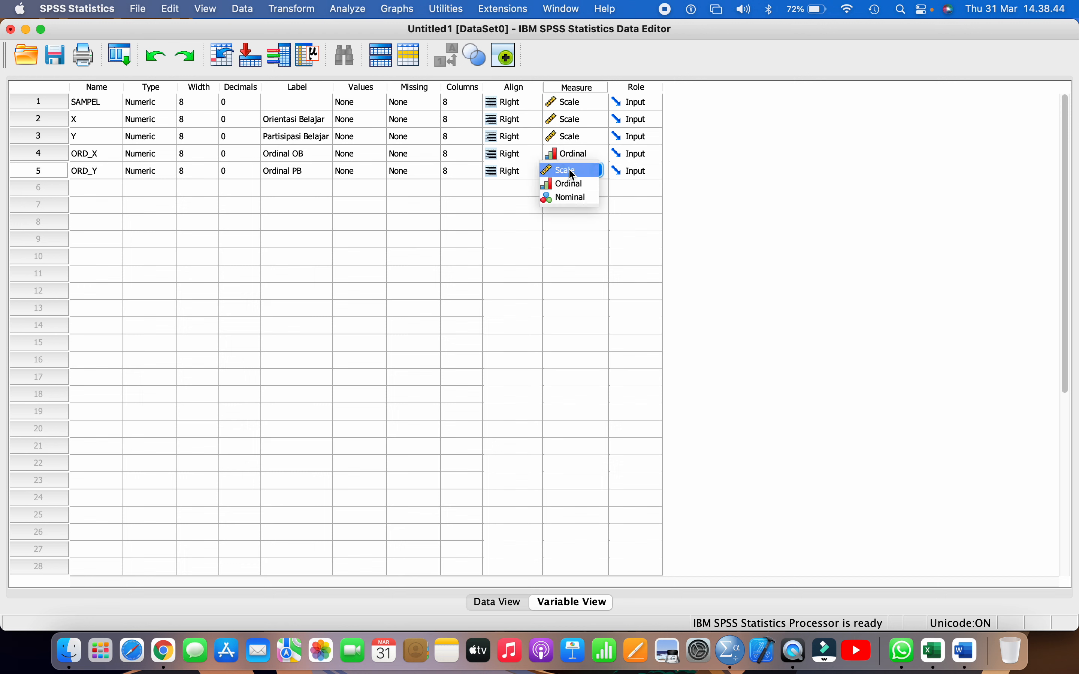
pyautogui.click(568, 183)
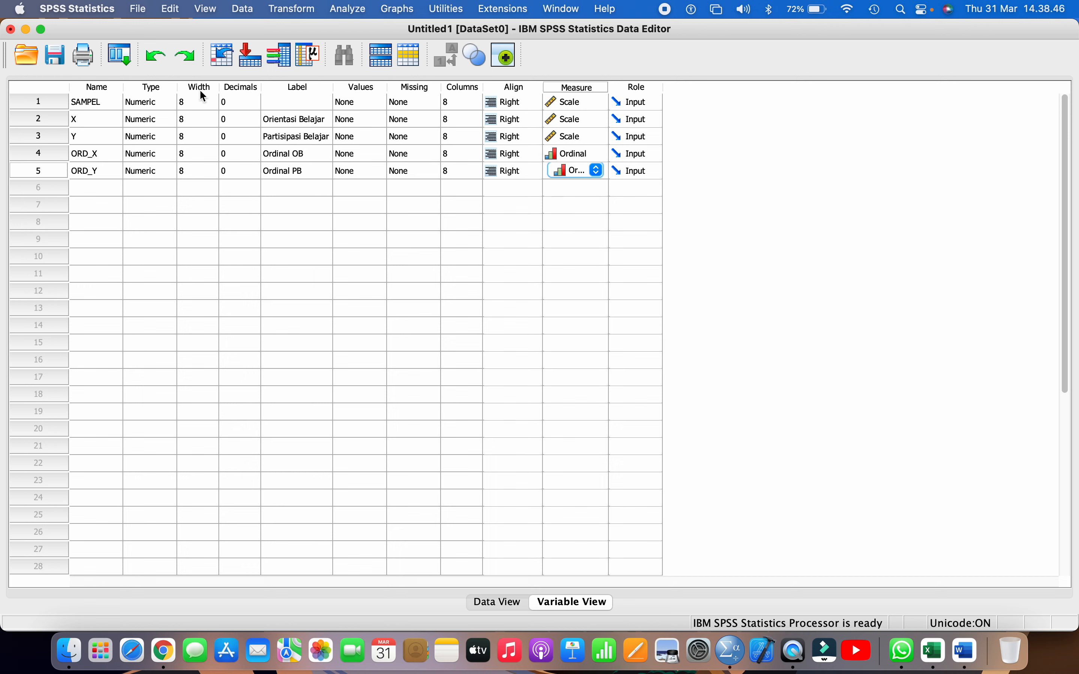
# Save the dataset as Data Tugas Proyek 7 in the Topik 7 Uji Pearson Correlation atau Spearman Correlation folder
pyautogui.click(54, 55)
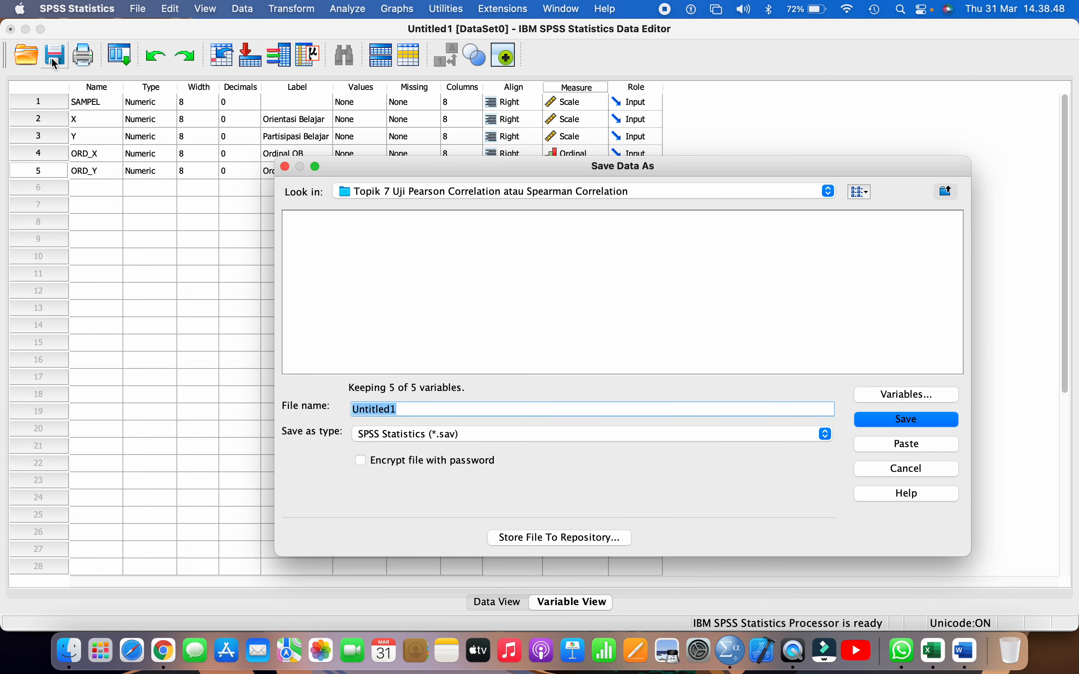
pyautogui.write('Dat')
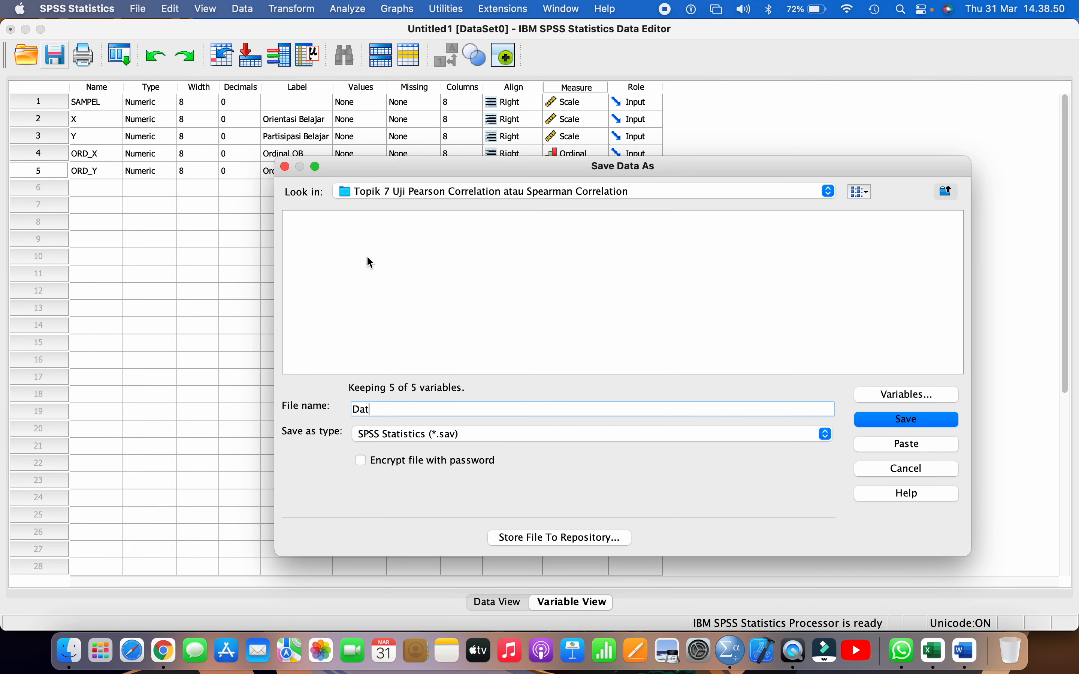
pyautogui.write('a Tugas Proyek 7')
pyautogui.click(875, 418)
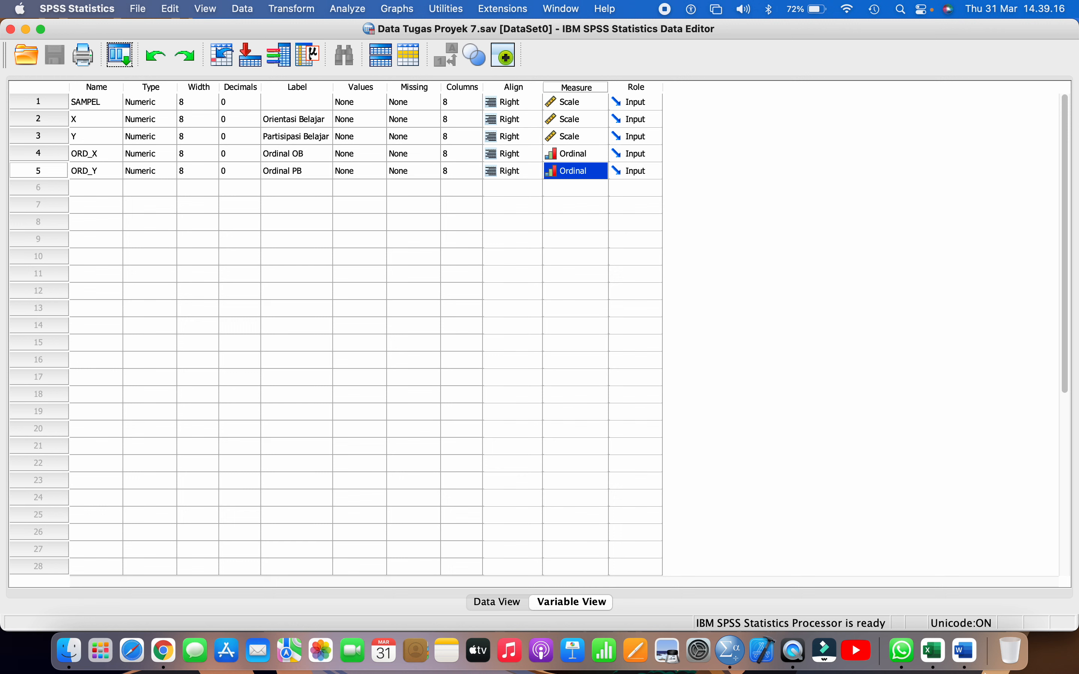
# Switch to the Word report and check which chart and variables the Gambar 1 caption under Pengecekan Linearitas asks for
pyautogui.click(967, 652)
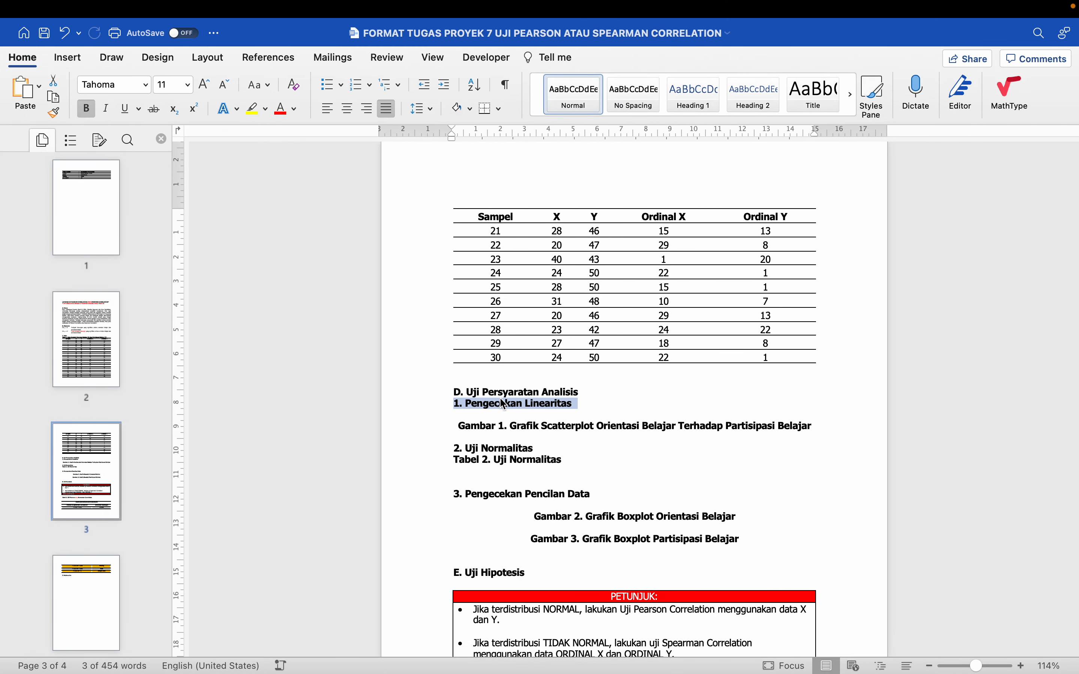
pyautogui.click(557, 426)
pyautogui.doubleClick(557, 426)
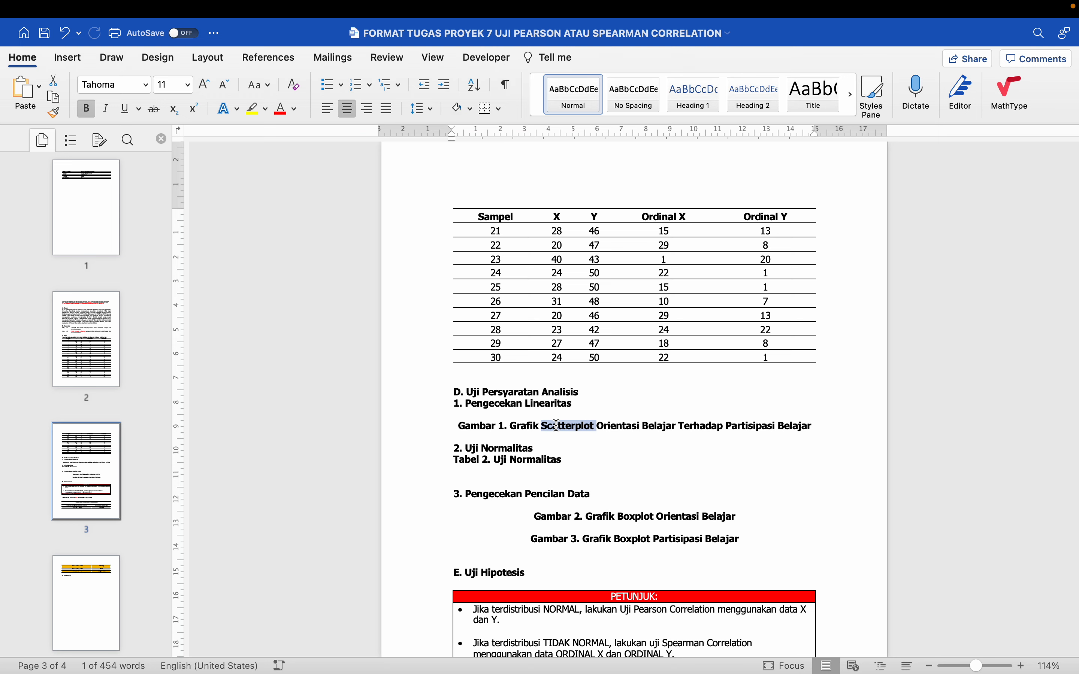
pyautogui.click(611, 426)
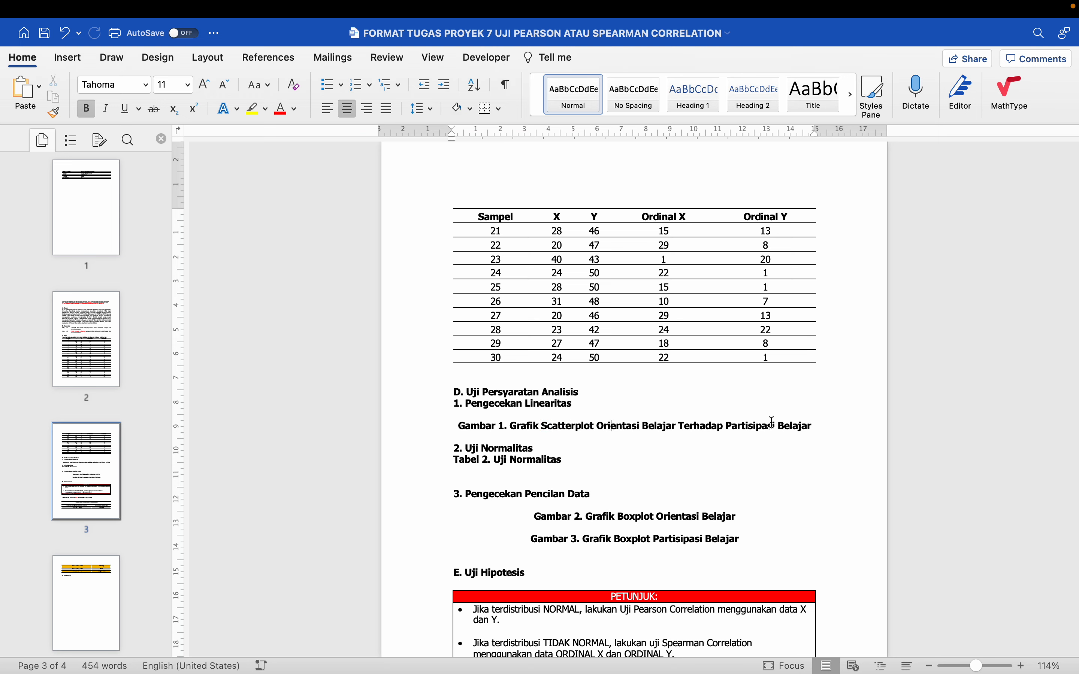
# Switch to SPSS, create a scatterplot with Orientasi Belajar on the X axis and Partisipasi Belajar on the Y axis, and select the chart
pyautogui.hotkey('ctrl', 'Left')
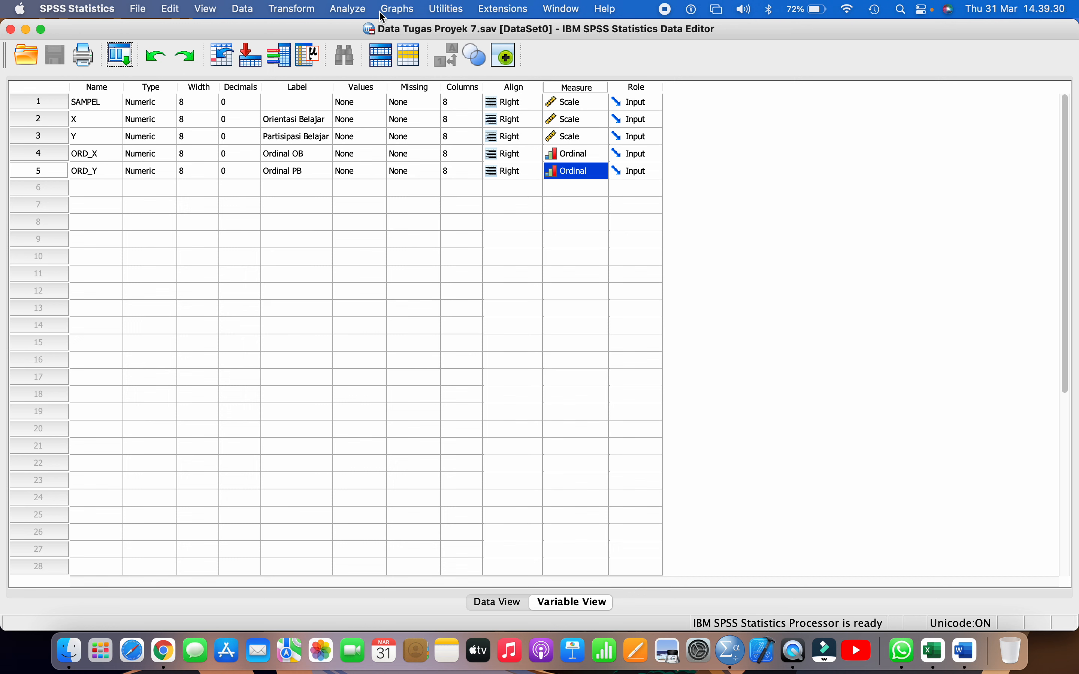
pyautogui.click(392, 11)
pyautogui.moveTo(463, 104)
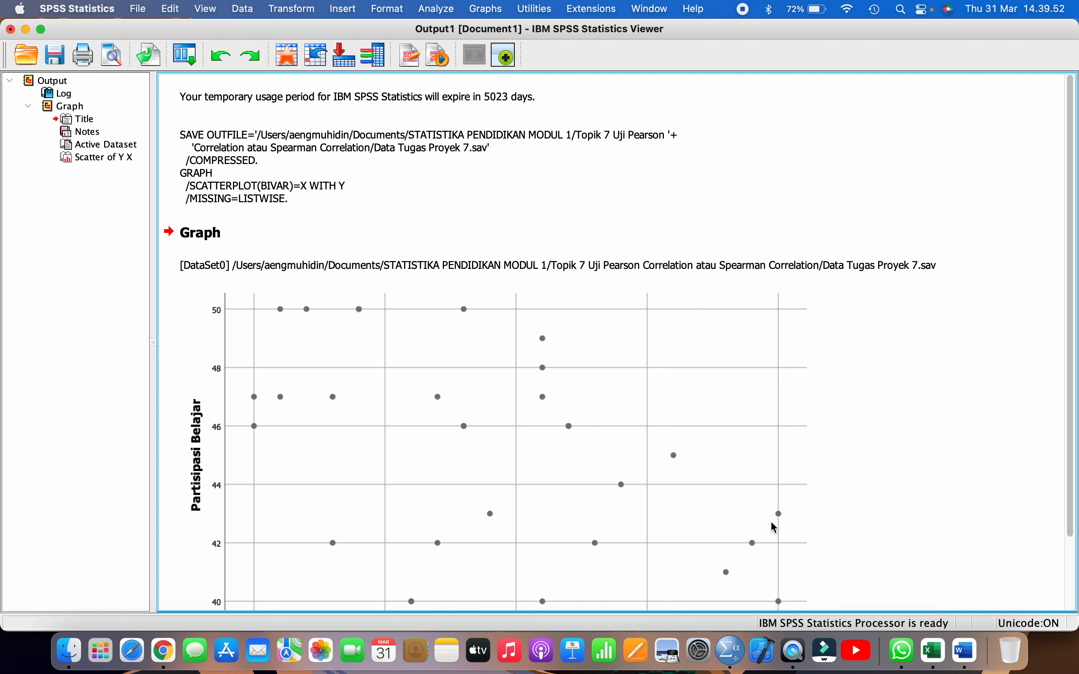
pyautogui.click(770, 520)
pyautogui.scroll(-3, 770, 521)
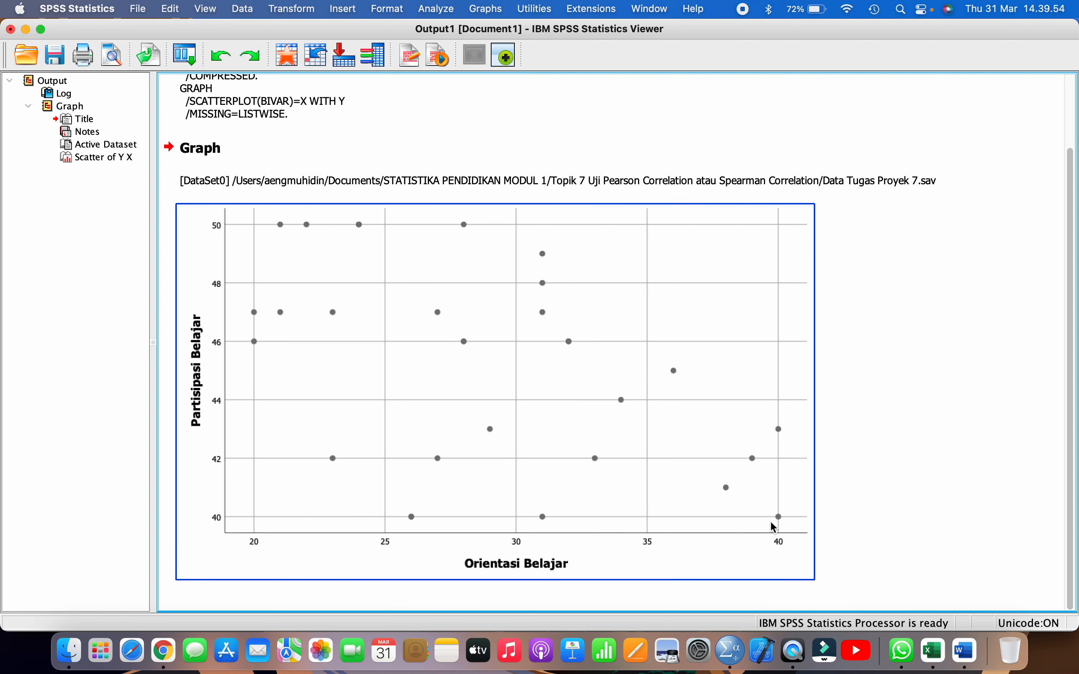
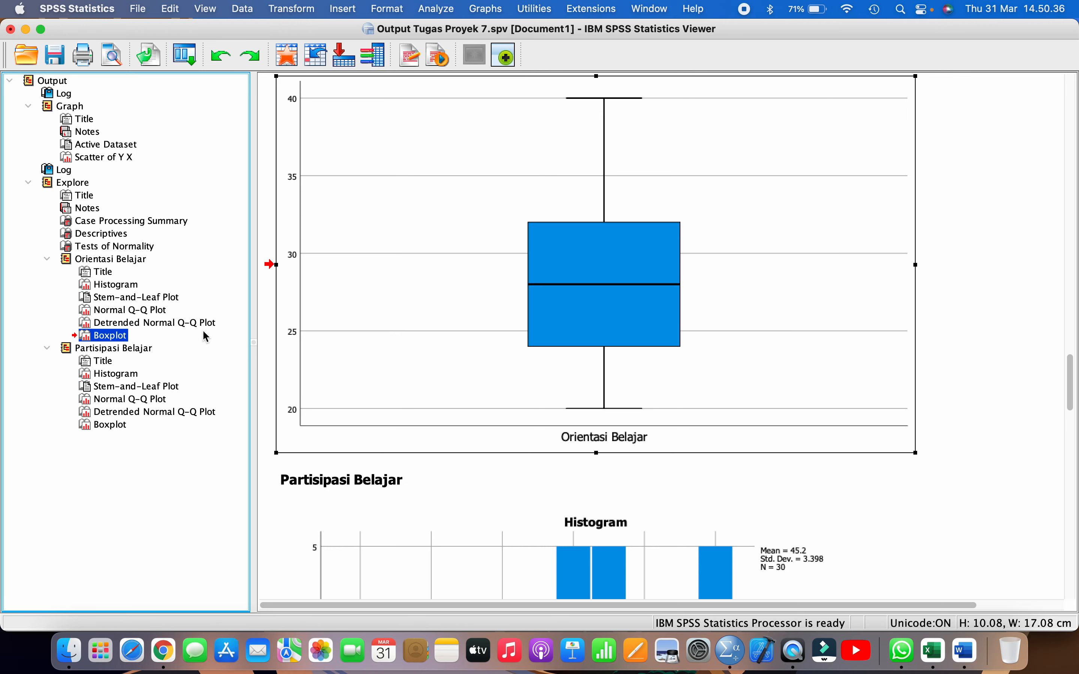
# Copy the Partisipasi Belajar boxplot from the Explore output
pyautogui.click(116, 412)
pyautogui.click(115, 427)
pyautogui.click(570, 371)
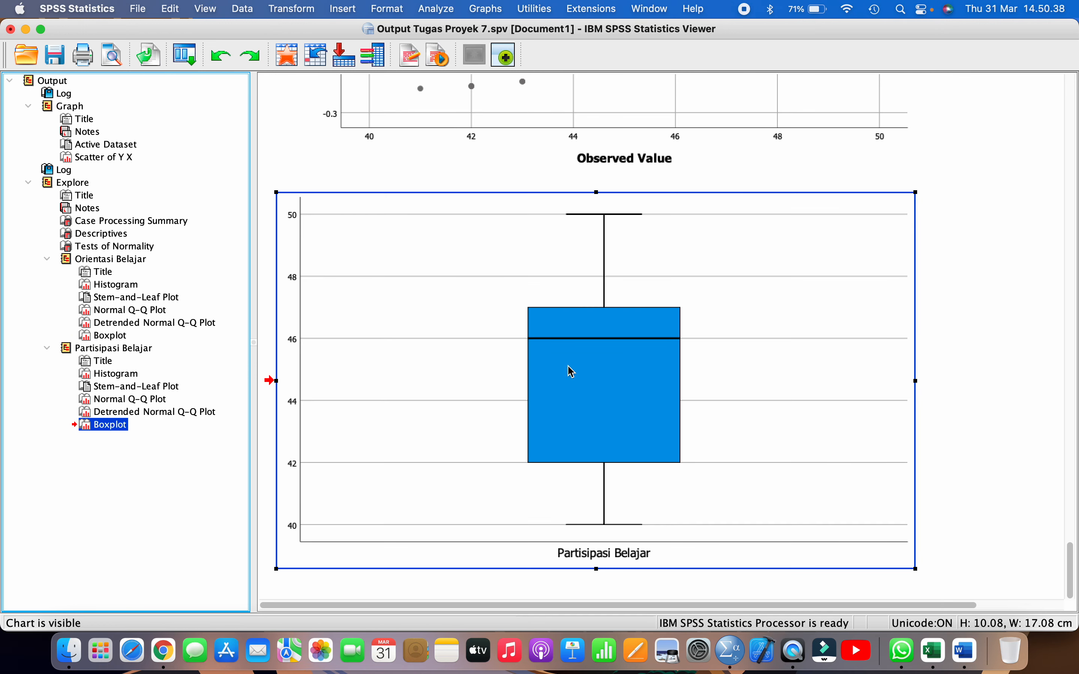
pyautogui.scroll(2, 580, 330)
pyautogui.rightClick(581, 294)
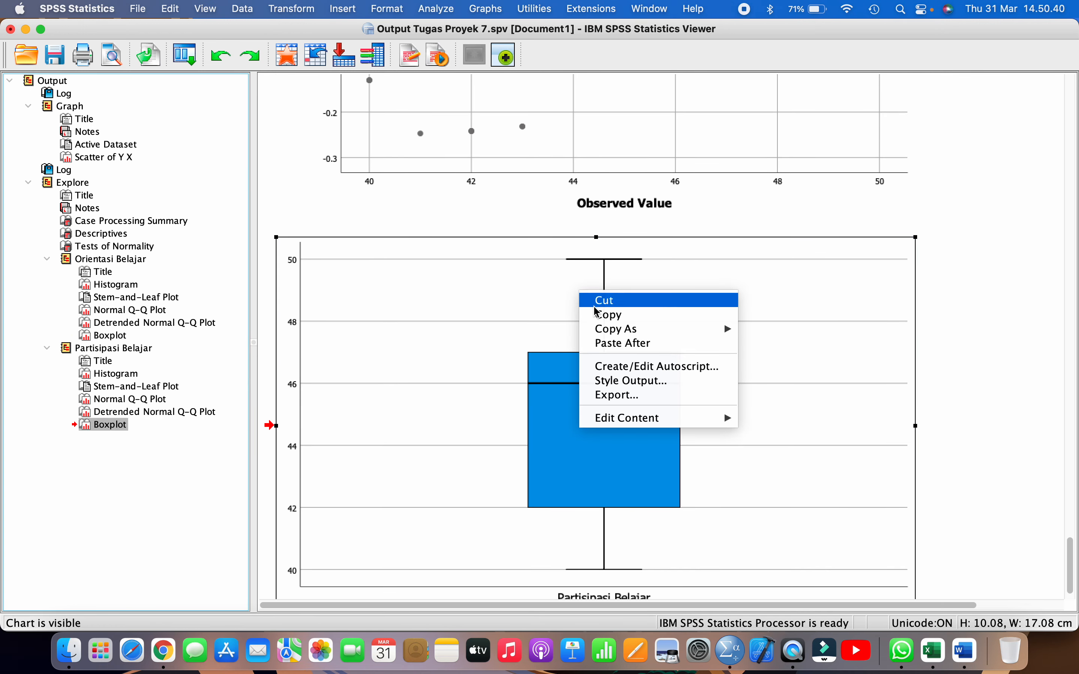
pyautogui.click(713, 314)
# Switch to the Word report, paste the boxplot above the Gambar 3 caption and centre it
pyautogui.click(964, 658)
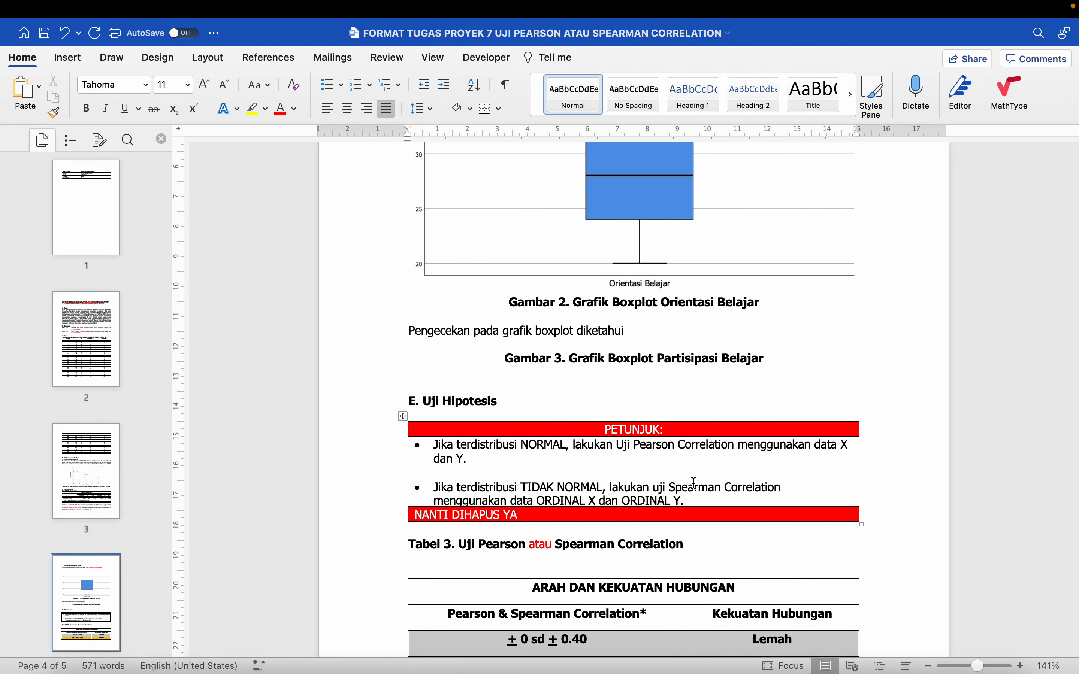
pyautogui.scroll(-3, 640, 343)
pyautogui.press('cmd+v')
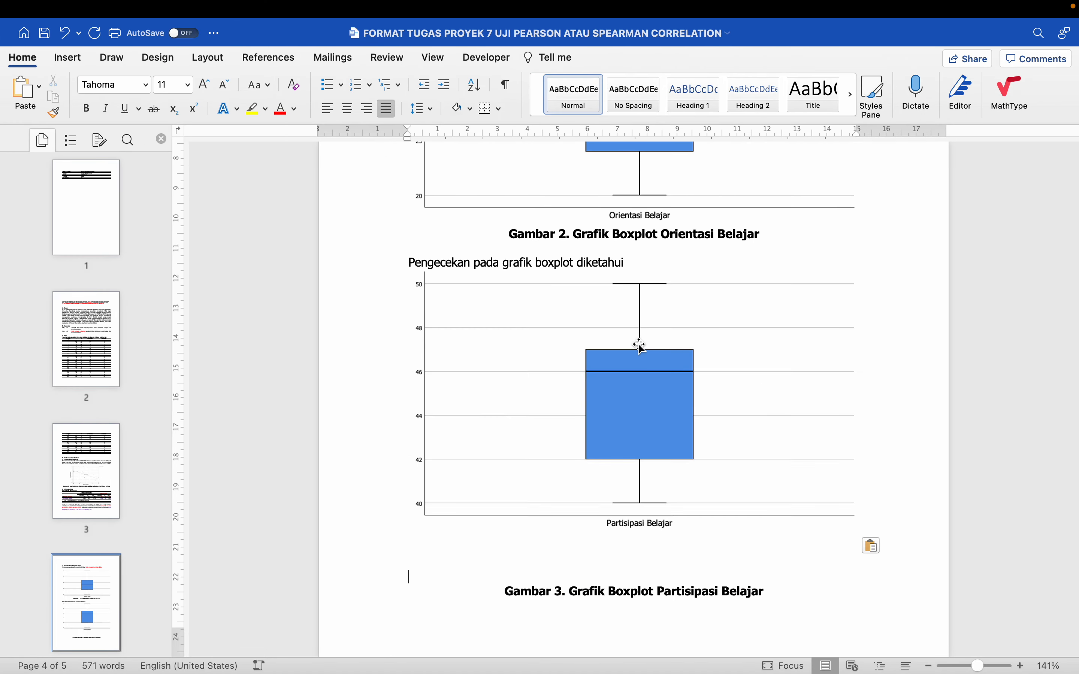
pyautogui.click(594, 335)
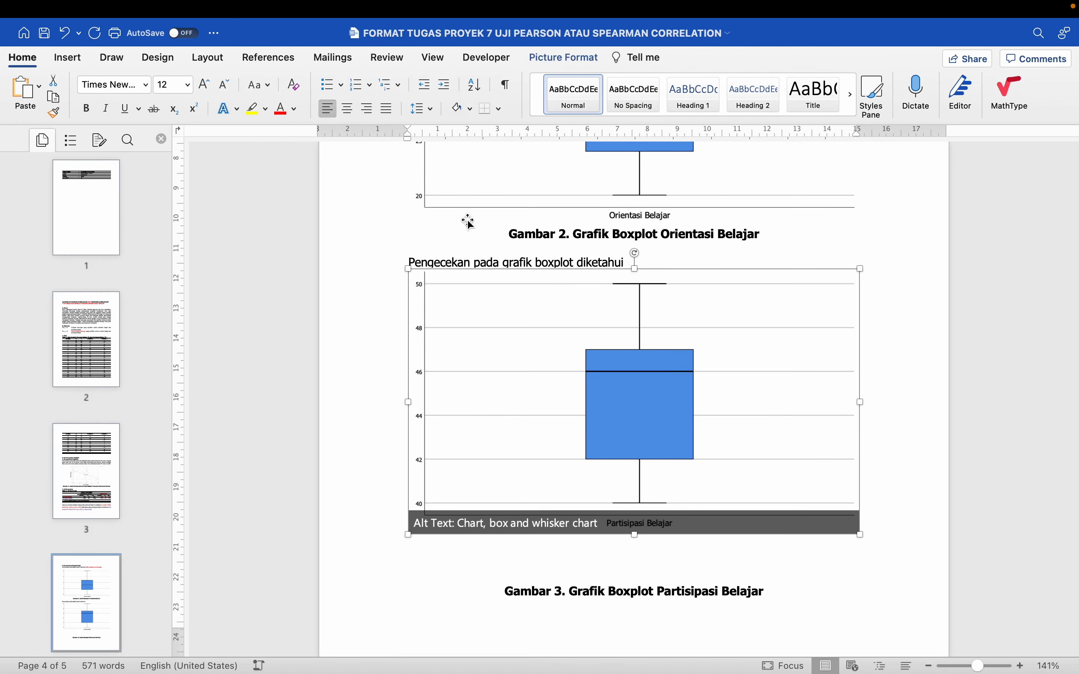
pyautogui.click(348, 111)
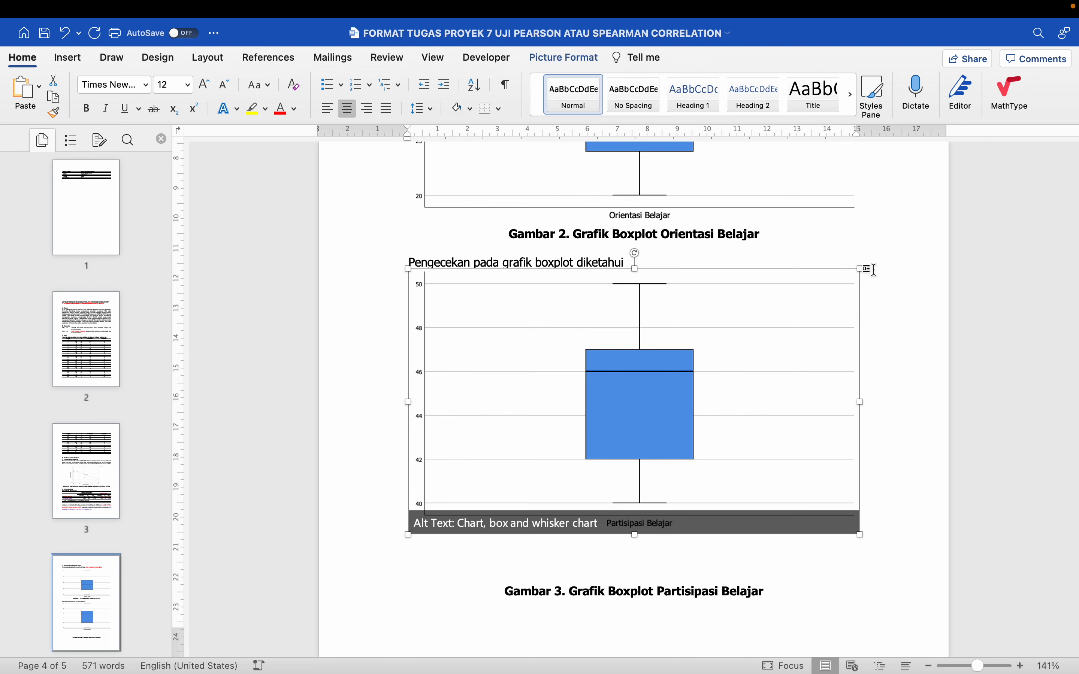
# Complete the sentence above the Partisipasi Belajar boxplot with "tidak terdapat pencilan data."
pyautogui.click(662, 259)
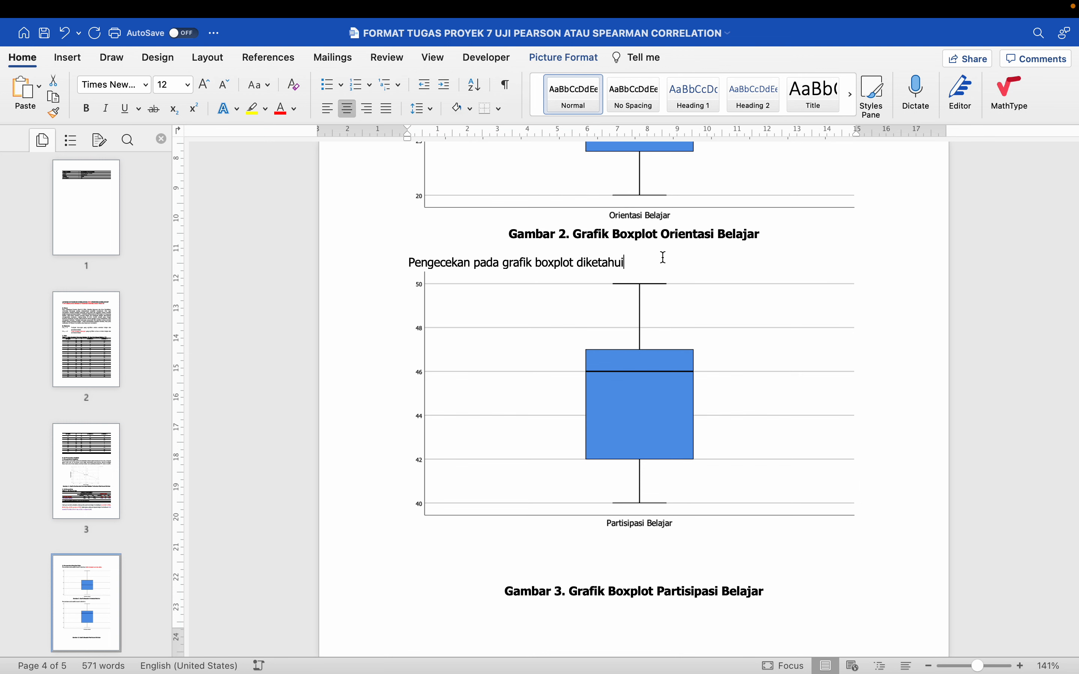
pyautogui.write('tidak terd')
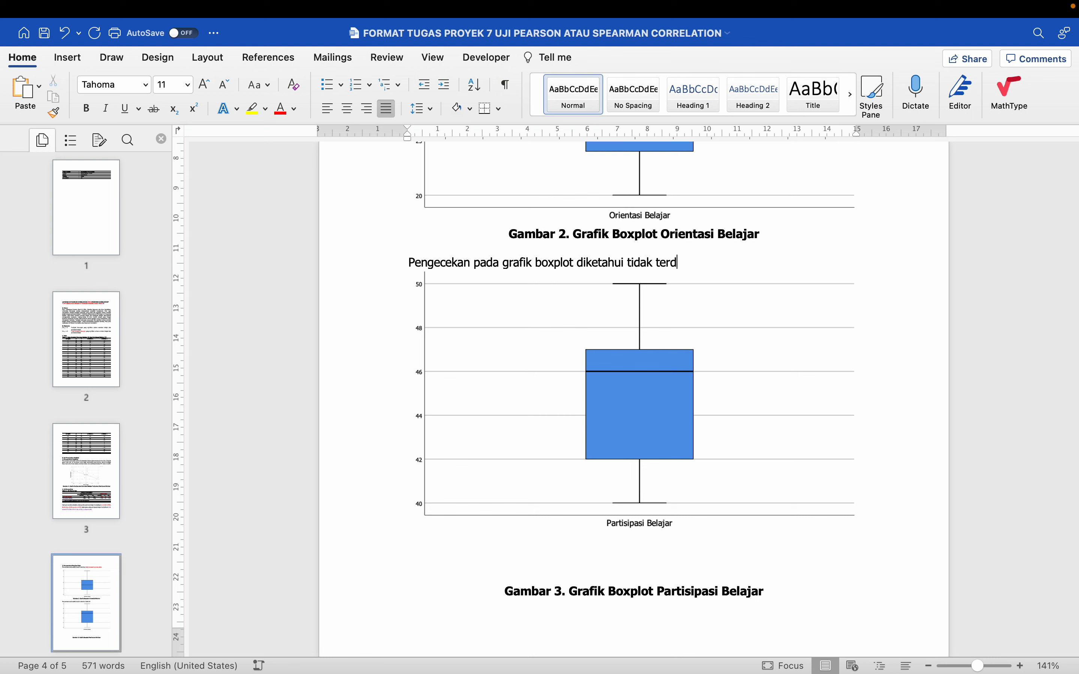
pyautogui.write('apat pencilan data.')
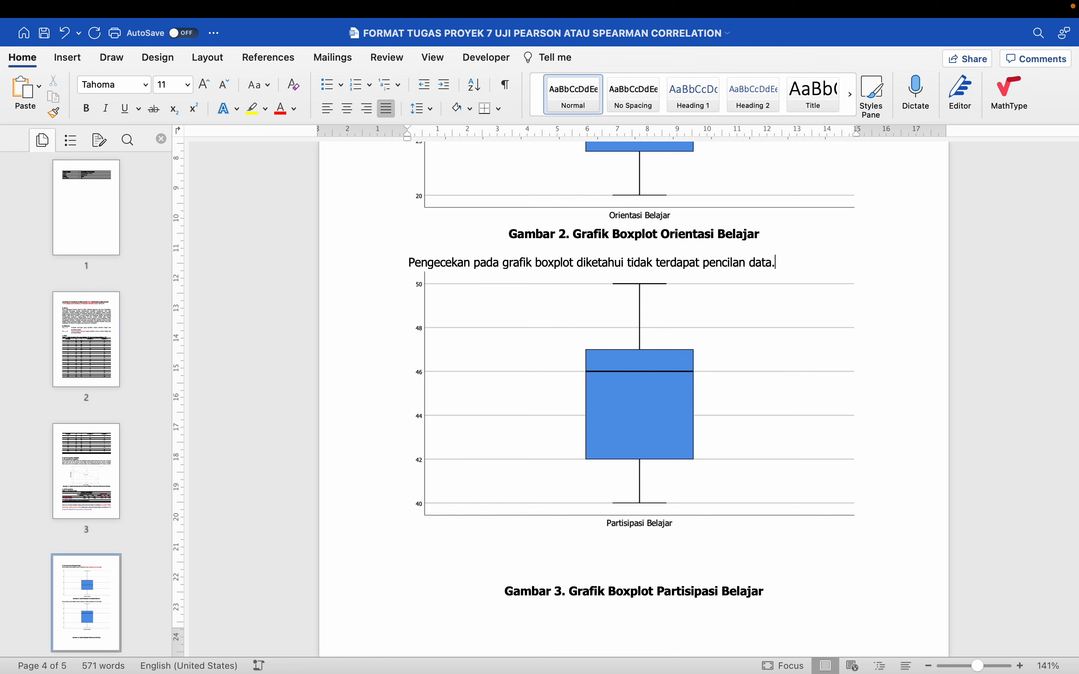
# Remove the blank lines between the Partisipasi Belajar boxplot and its Gambar 3 caption
pyautogui.click(640, 339)
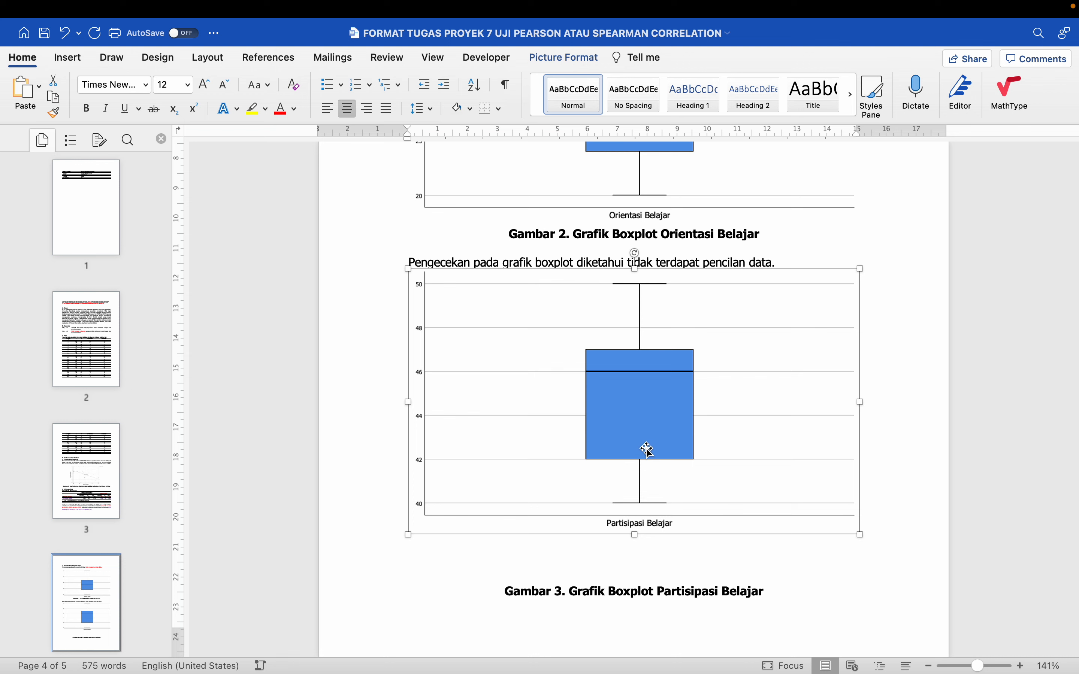
pyautogui.scroll(-2, 649, 450)
pyautogui.scroll(-1, 649, 449)
pyautogui.click(725, 548)
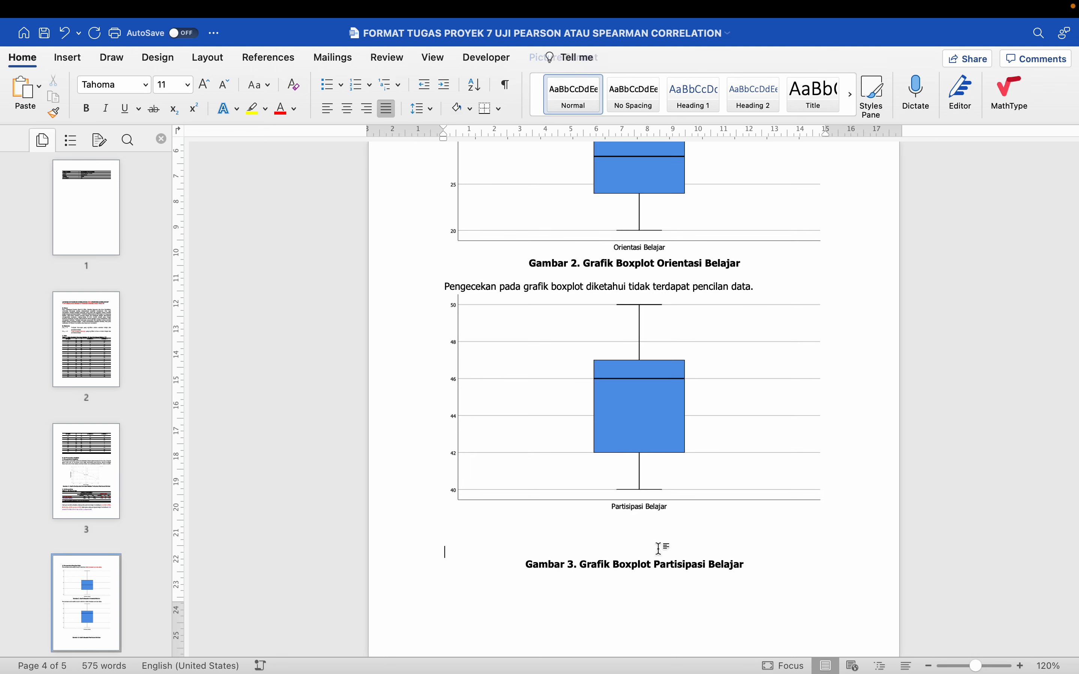
pyautogui.press('BackSpace')
pyautogui.press('BackSpace')
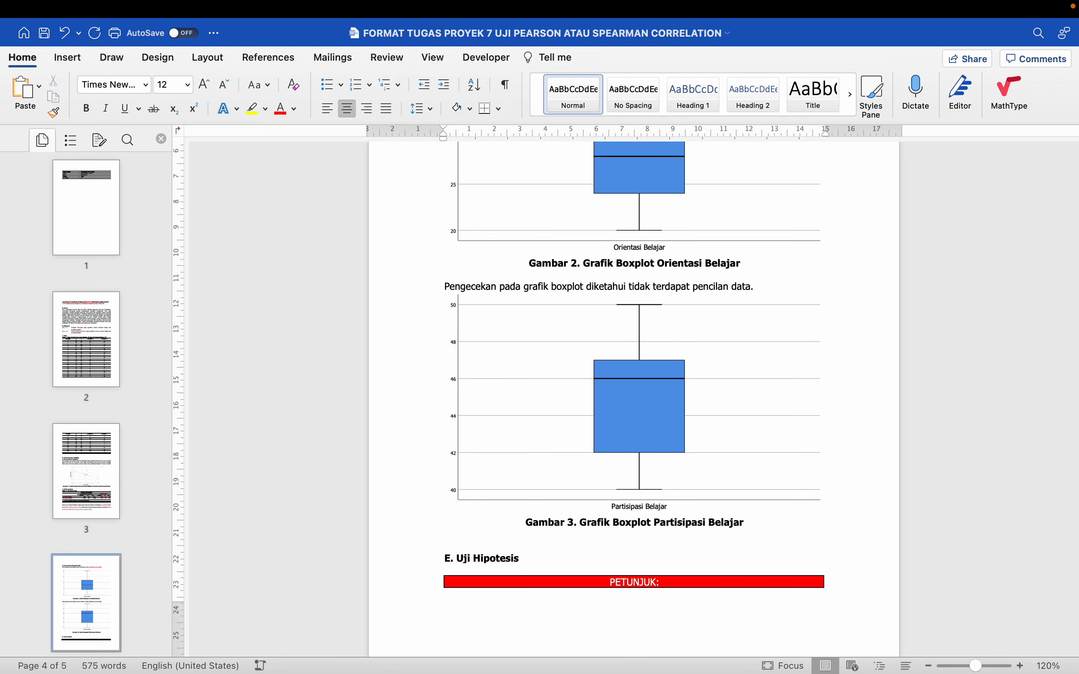
# Insert blank lines below the Gambar 3 caption to push the E. Uji Hipotesis heading onto the next page
pyautogui.scroll(-5, 649, 449)
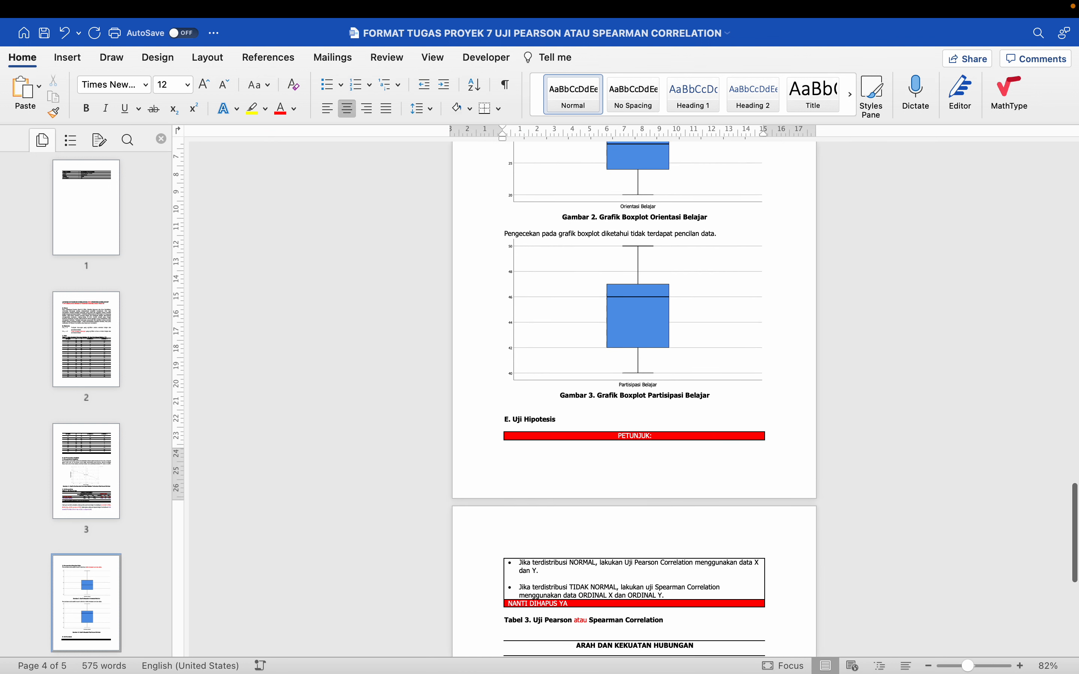
pyautogui.scroll(-3, 633, 401)
pyautogui.scroll(3, 643, 560)
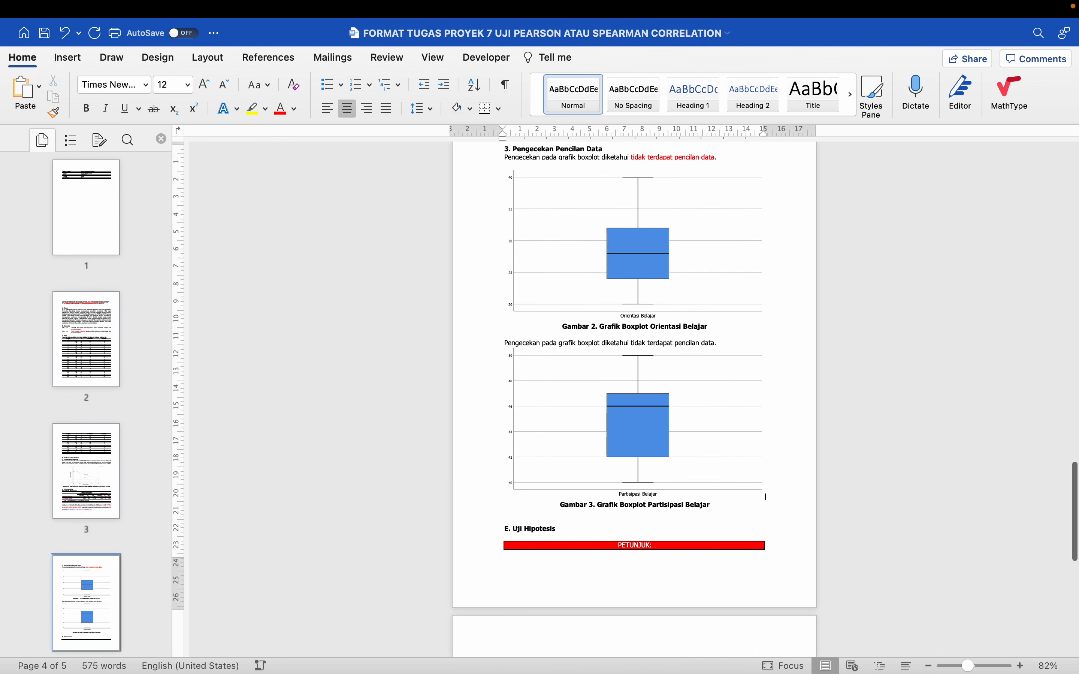
pyautogui.scroll(-1, 643, 560)
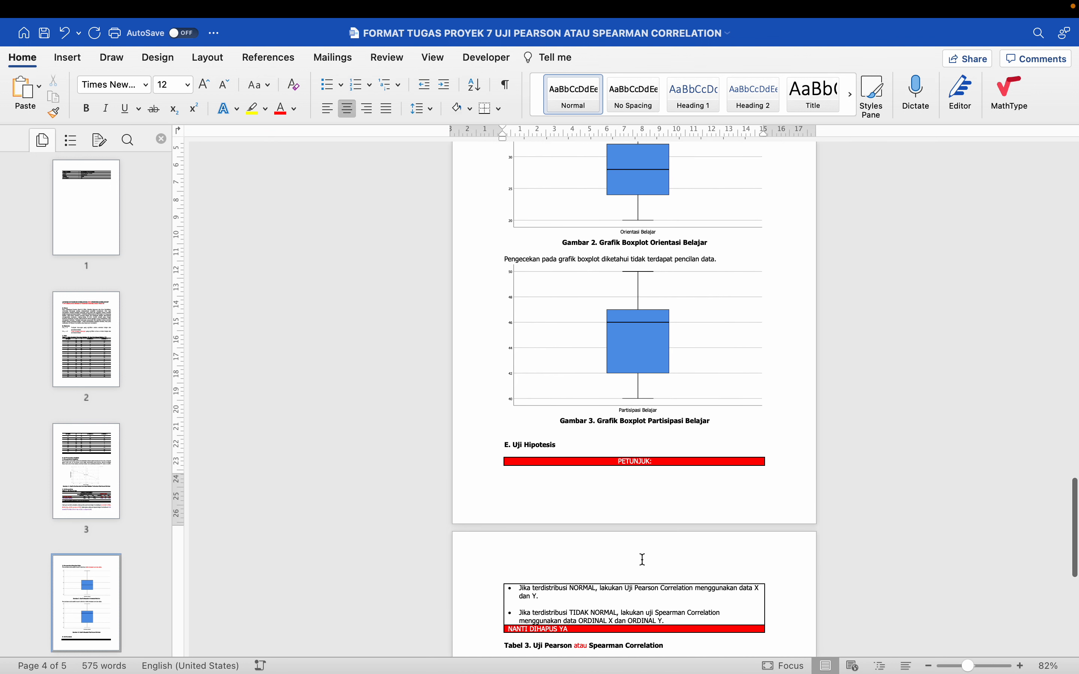
pyautogui.click(549, 433)
pyautogui.press('Return')
pyautogui.press('Return')
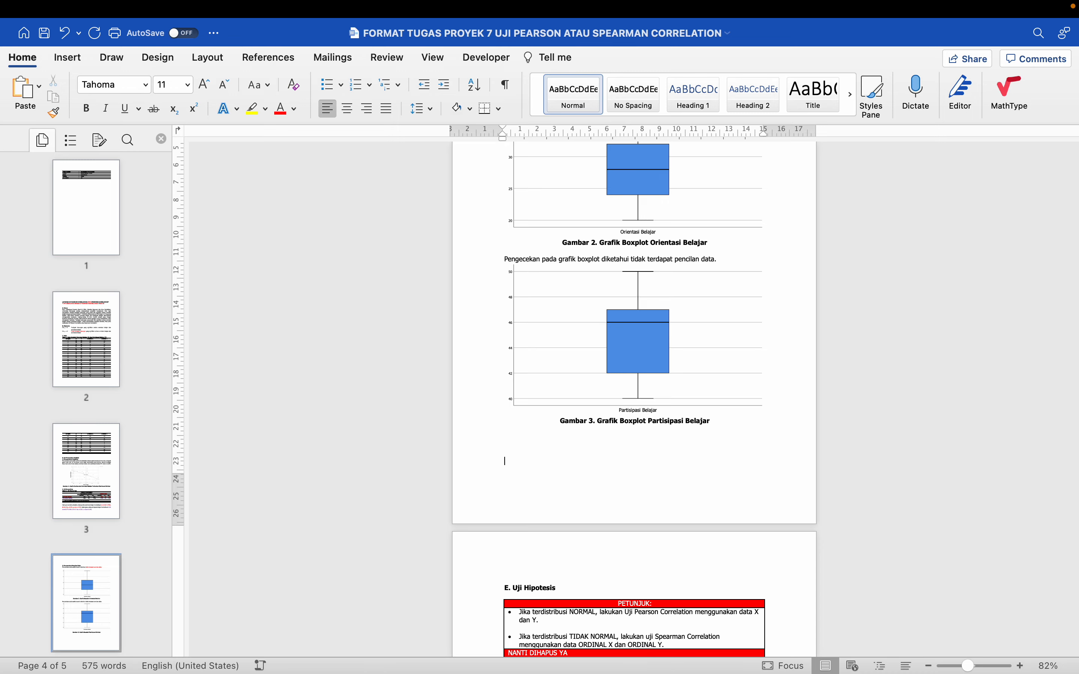
# Review the finished assumption checks and read the PETUNJUK box under E. Uji Hipotesis on choosing between Pearson and Spearman Correlation
pyautogui.scroll(-4, 549, 435)
pyautogui.scroll(5, 547, 440)
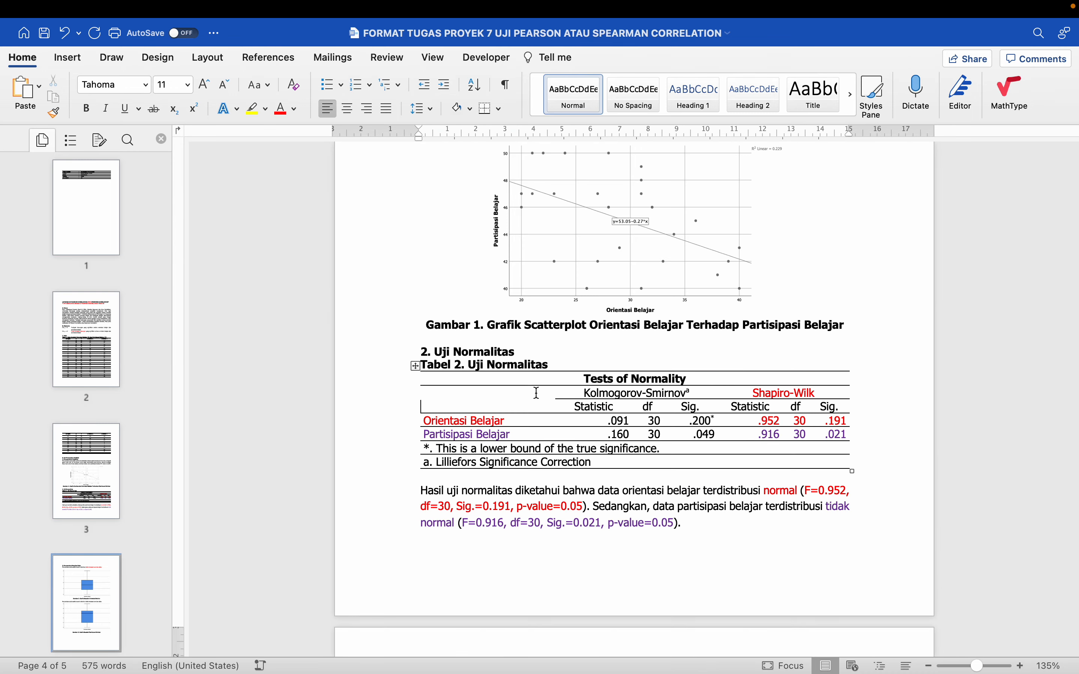
pyautogui.scroll(-10, 537, 393)
pyautogui.click(473, 249)
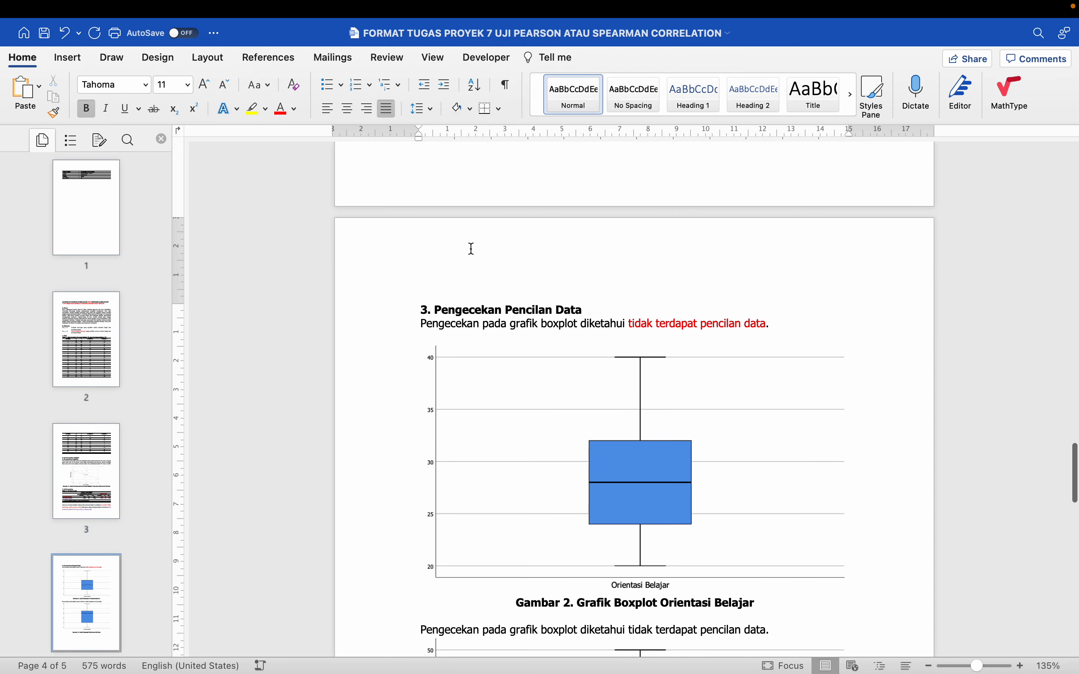
pyautogui.scroll(-15, 473, 248)
pyautogui.scroll(-5, 455, 444)
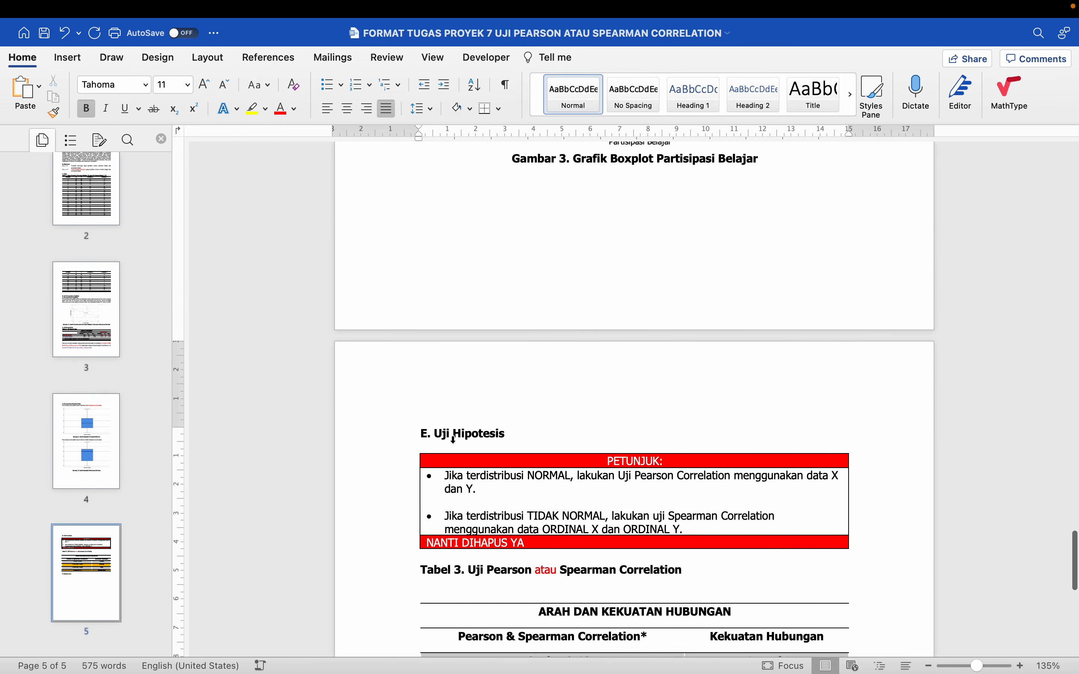
pyautogui.scroll(3, 459, 438)
pyautogui.scroll(-2, 458, 437)
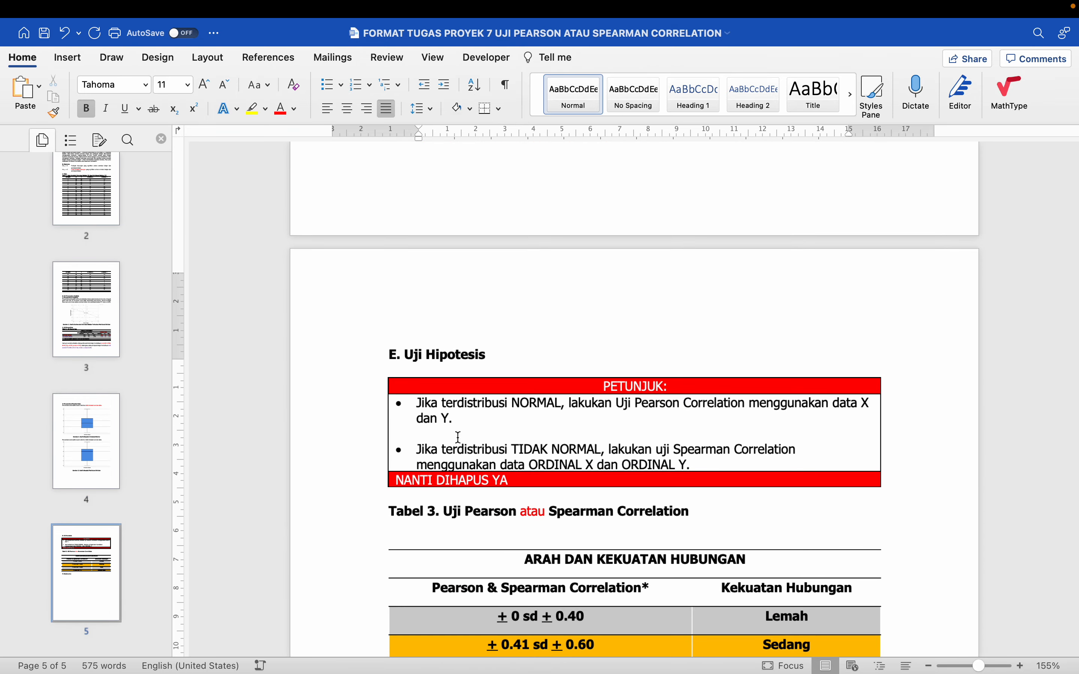
pyautogui.scroll(3, 458, 439)
pyautogui.click(458, 444)
pyautogui.scroll(-5, 458, 444)
pyautogui.scroll(-3, 460, 444)
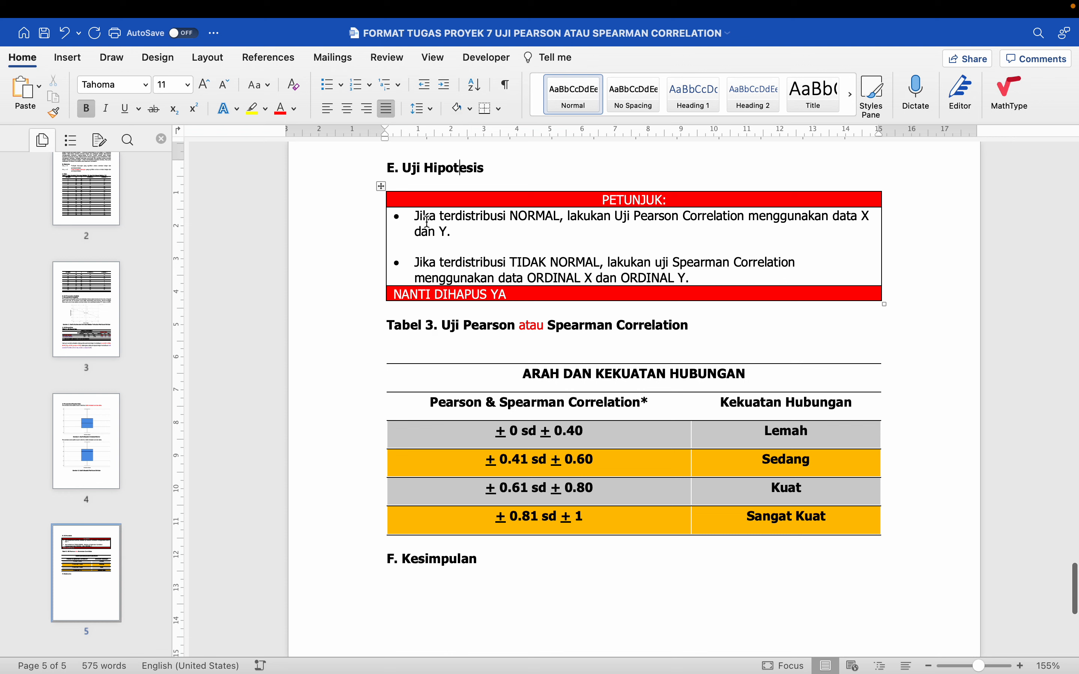
pyautogui.moveTo(418, 217); pyautogui.dragTo(749, 218)
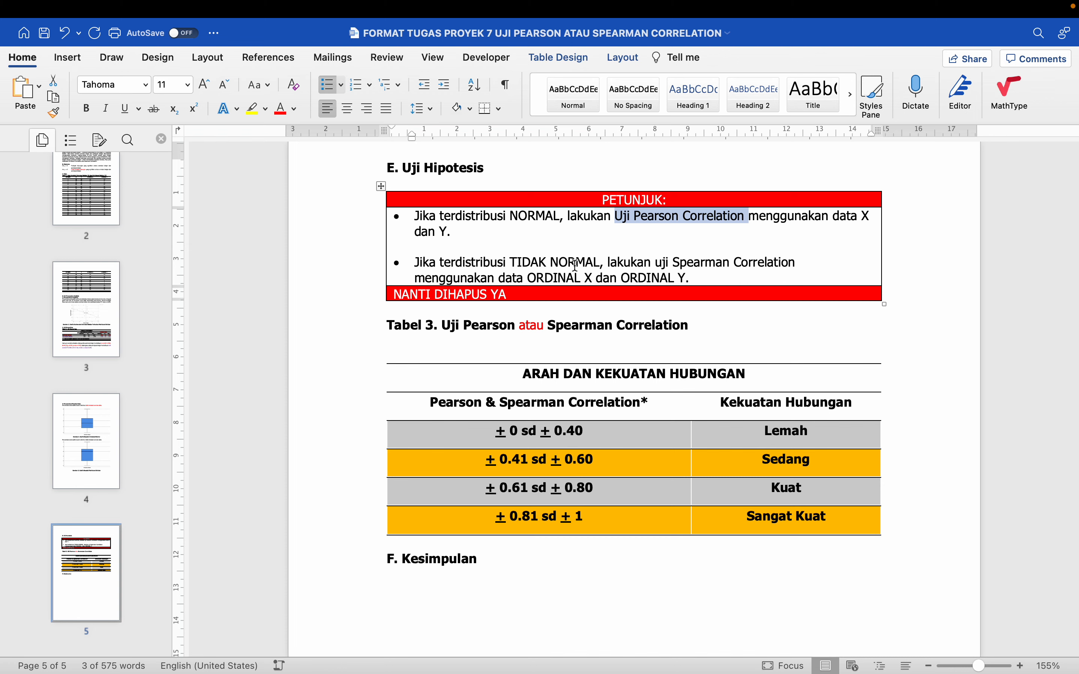
pyautogui.click(701, 277)
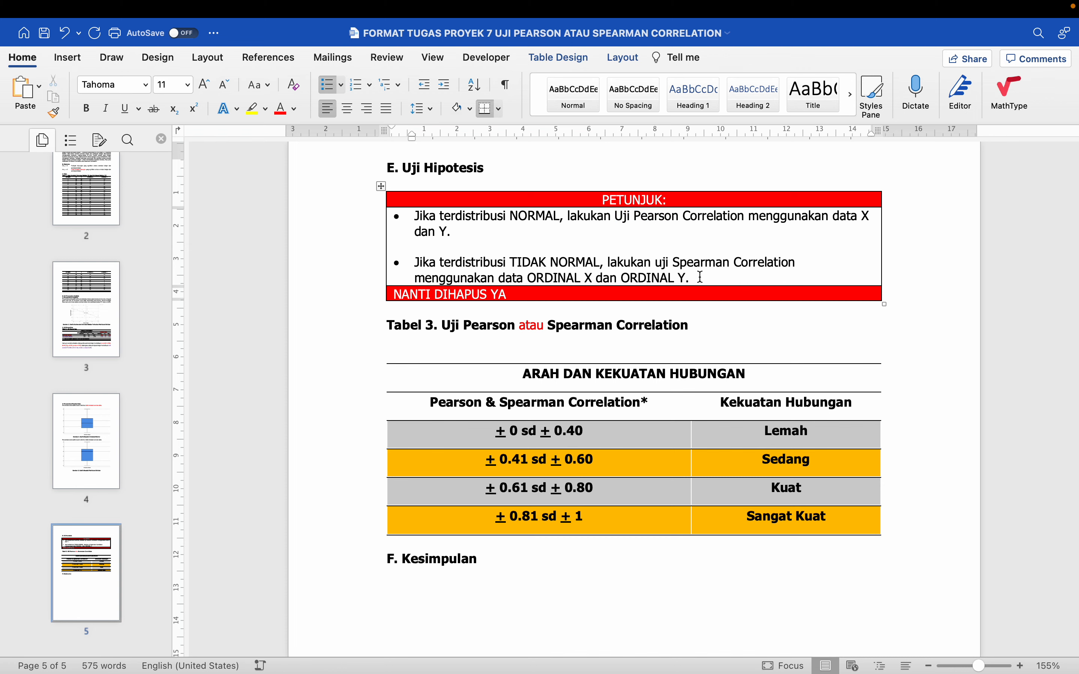
# Check the normality results of Orientasi Belajar and Partisipasi Belajar in Tabel 2 to decide which correlation test applies
pyautogui.scroll(15, 702, 277)
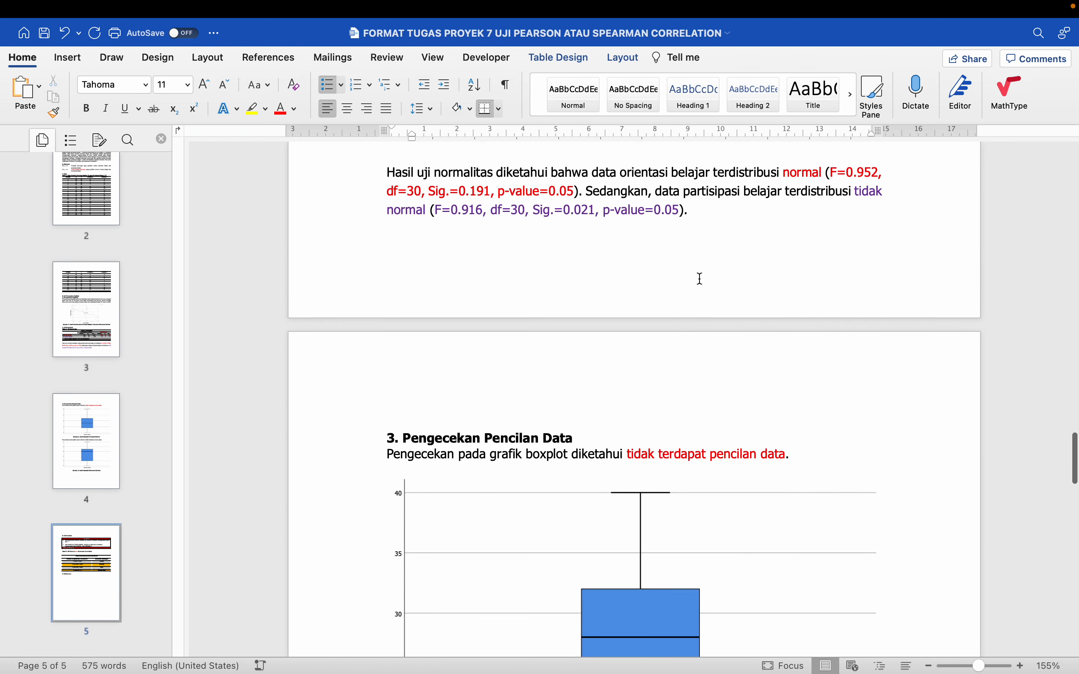
pyautogui.scroll(-4, 701, 287)
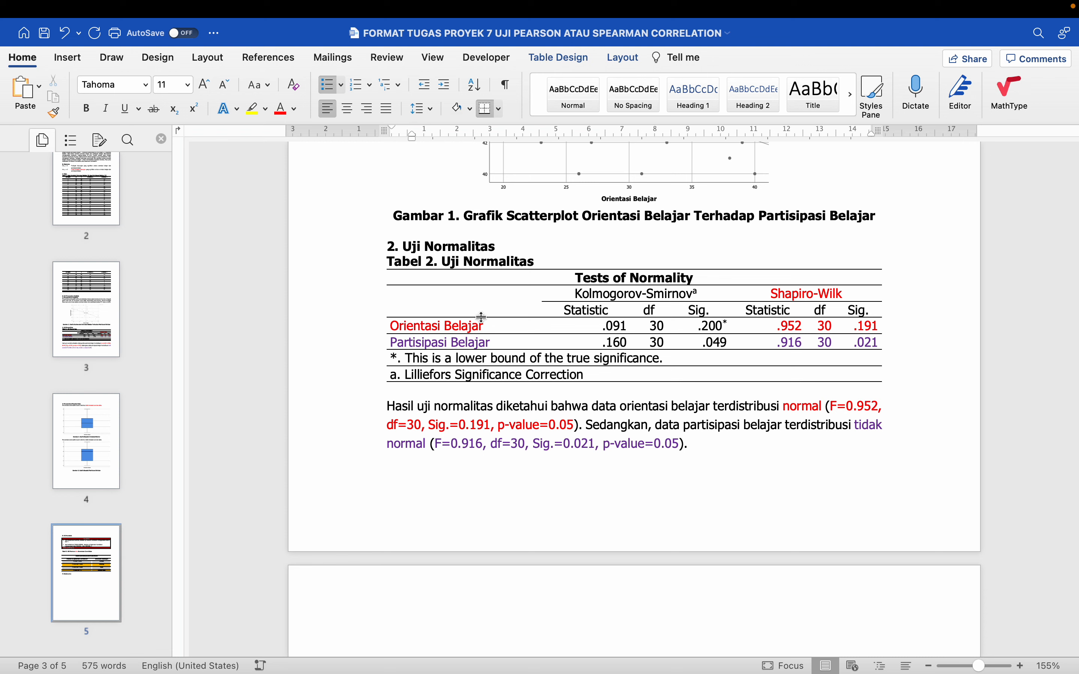
pyautogui.moveTo(441, 330); pyautogui.dragTo(443, 344)
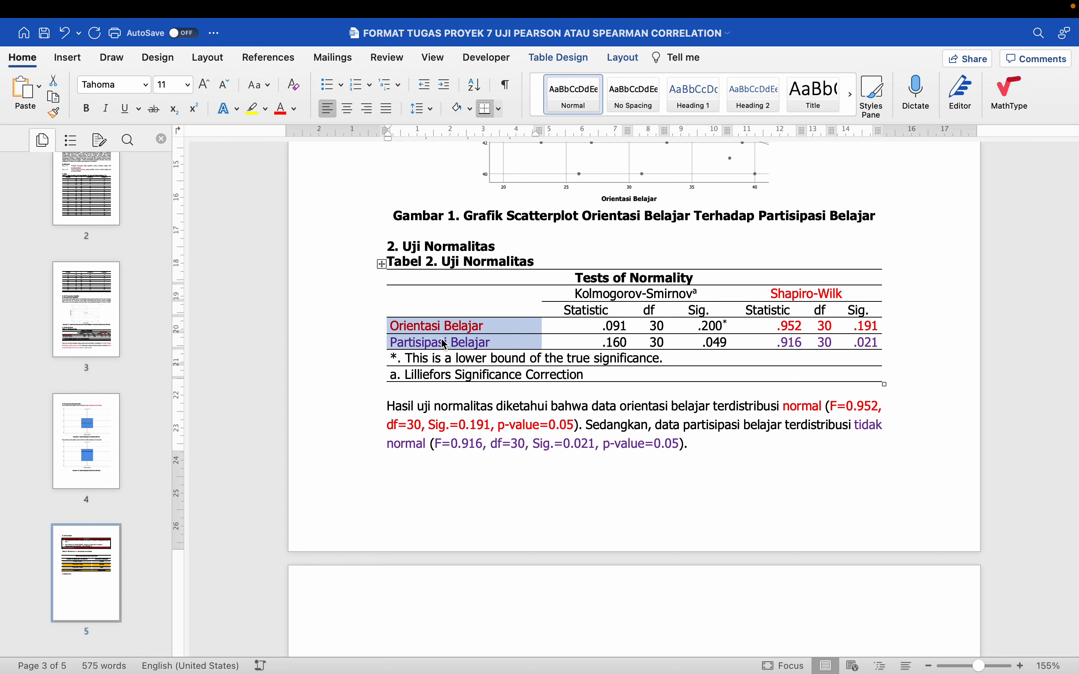
pyautogui.click(493, 342)
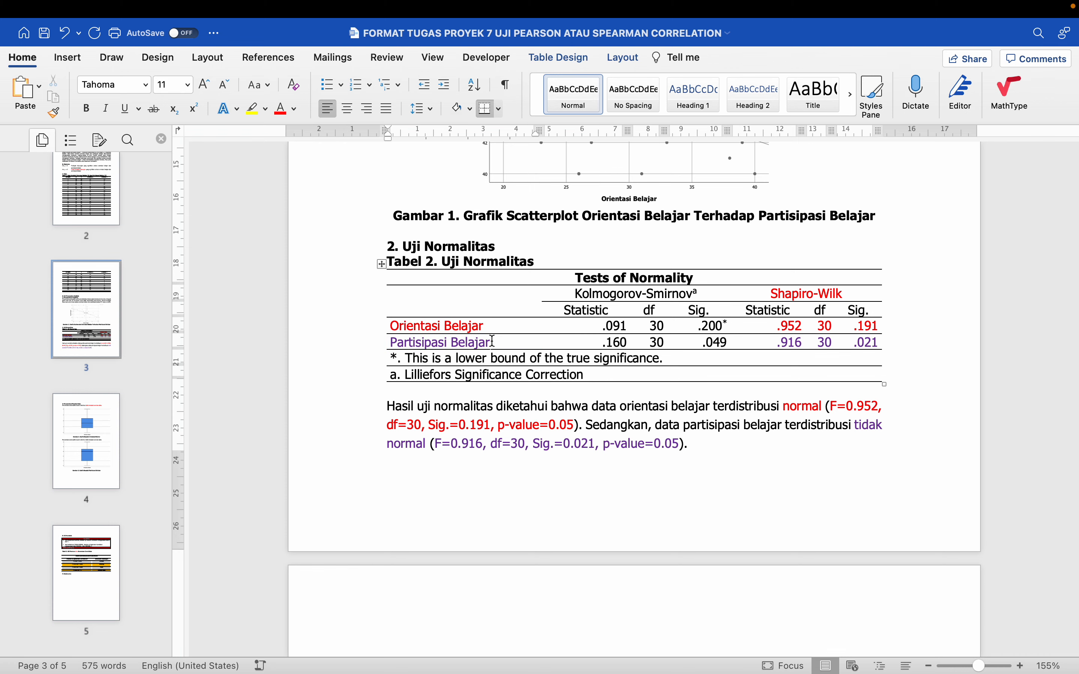
# Delete the red PETUNJUK table under E. Uji Hipotesis together with the blank space around it
pyautogui.scroll(-20, 492, 341)
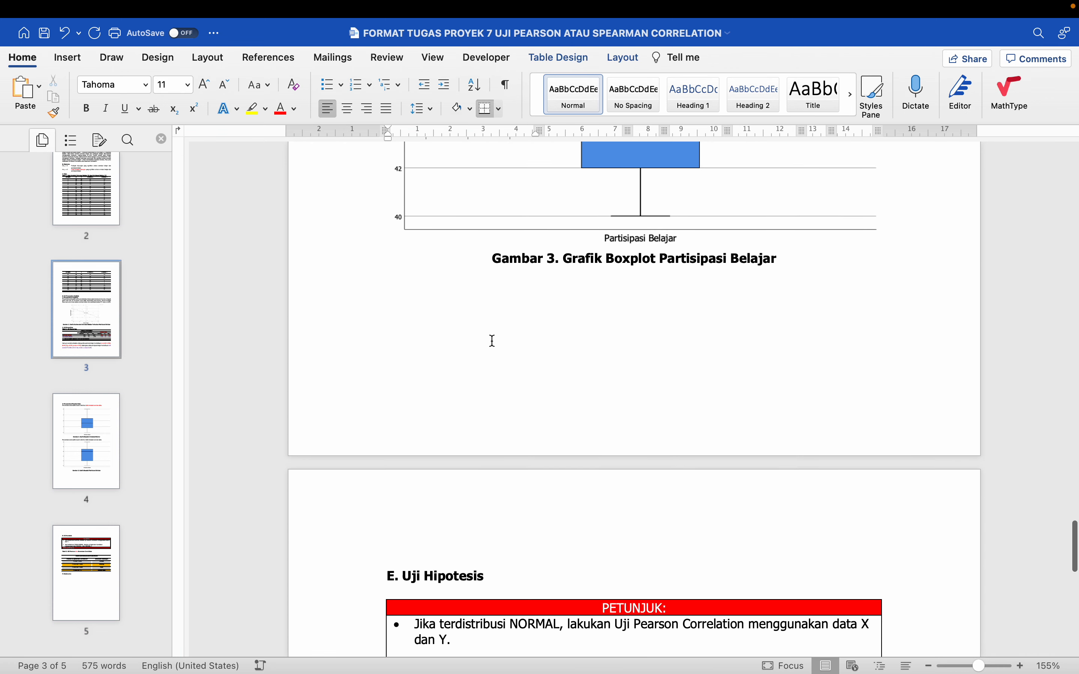
pyautogui.scroll(-10, 493, 342)
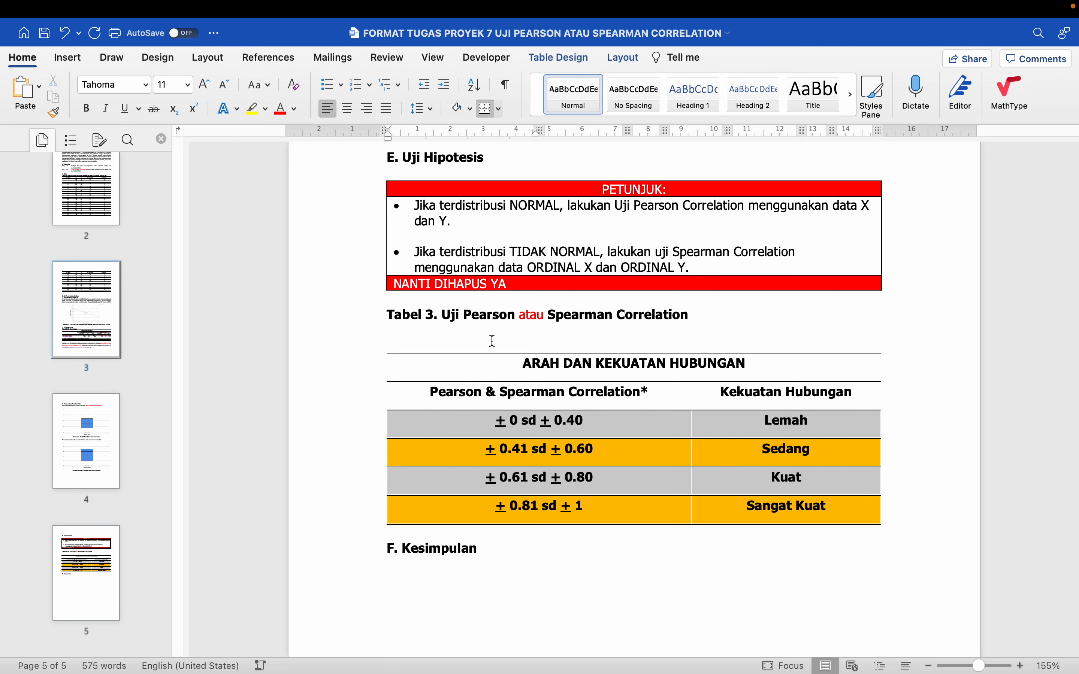
pyautogui.click(384, 176)
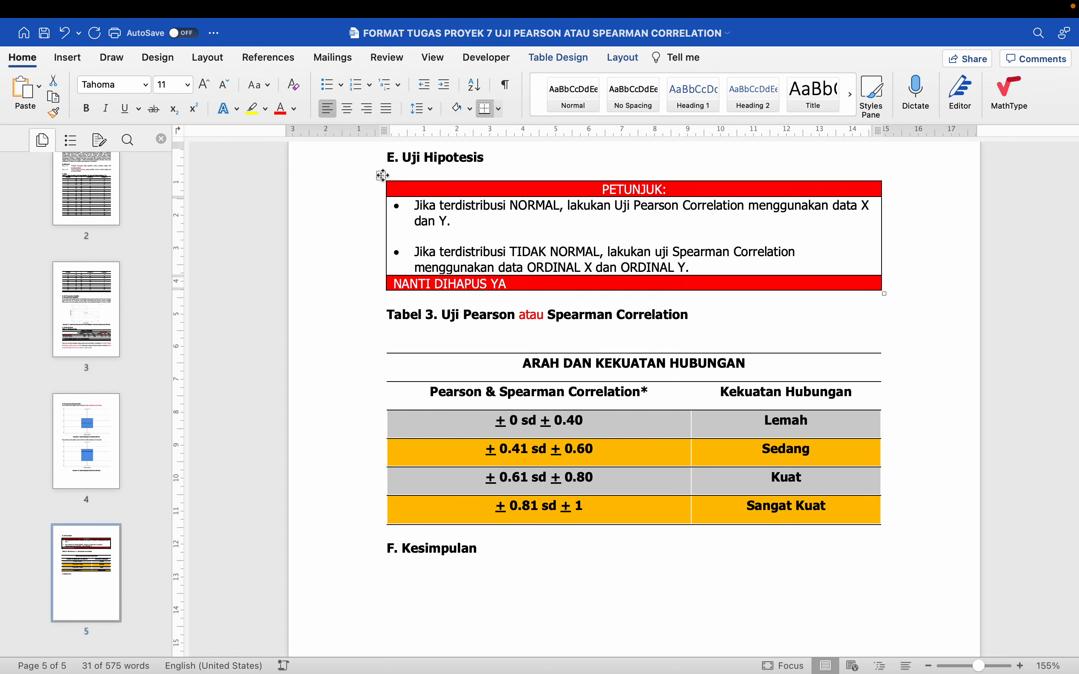
pyautogui.press('BackSpace')
pyautogui.press('BackSpace')
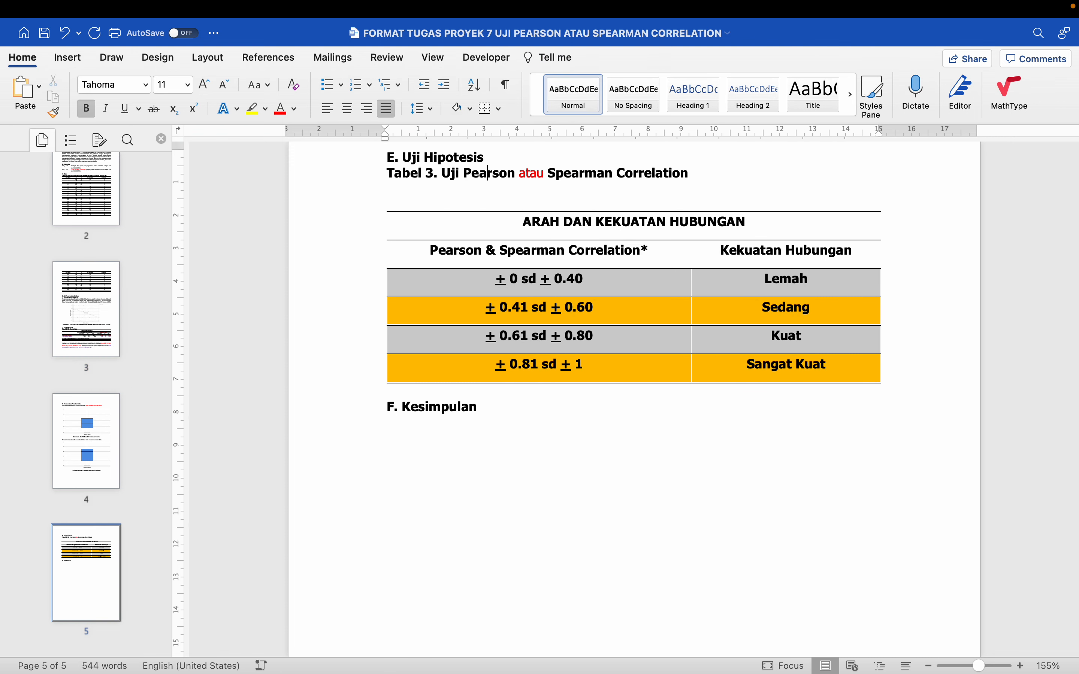
# Add two blank lines below the Tabel 3 caption and shorten the caption to "Tabel 3. Uji Spearman Correlation"
pyautogui.press('Return')
pyautogui.press('Return')
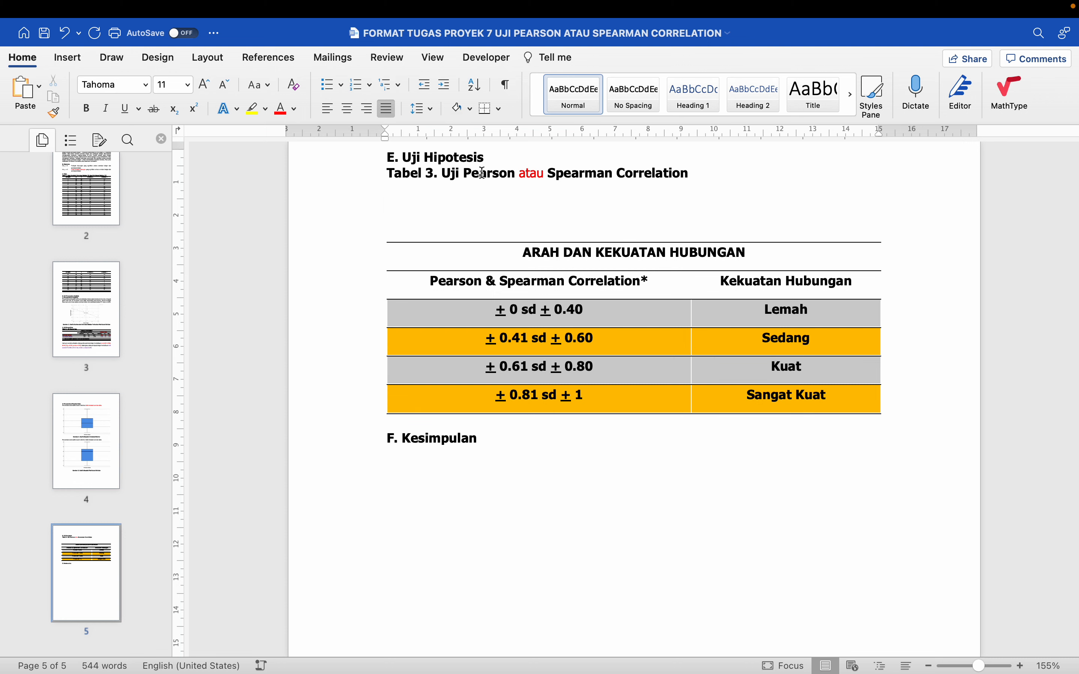
pyautogui.moveTo(464, 172); pyautogui.dragTo(549, 182)
pyautogui.press('BackSpace')
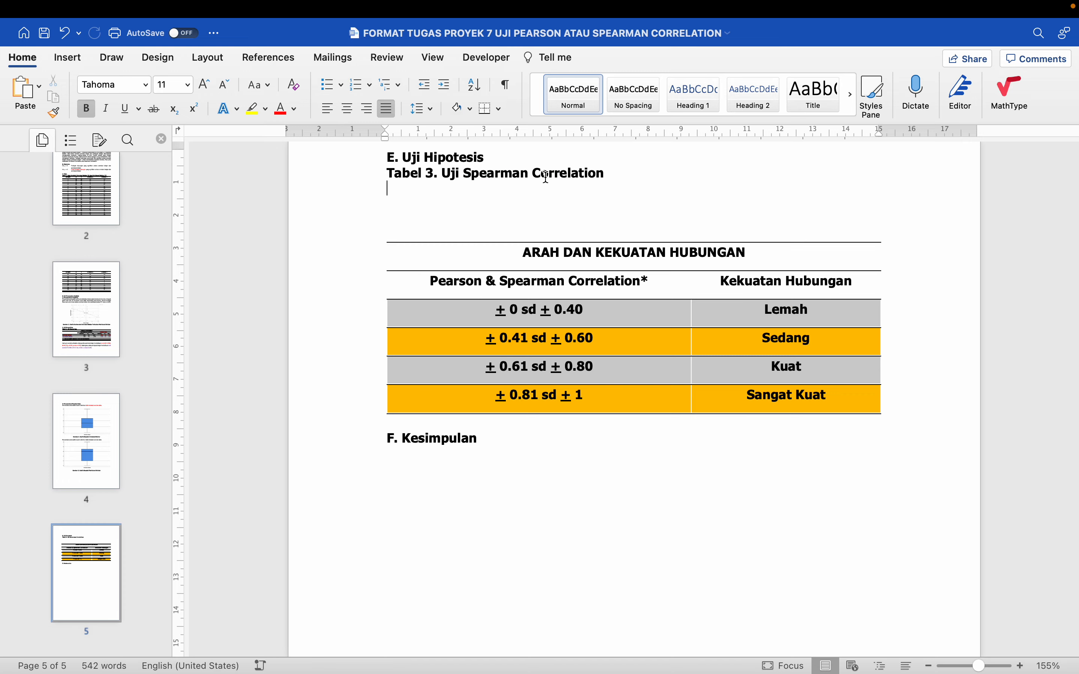
# Switch to SPSS and set up a bivariate correlation with Spearman enabled and Pearson disabled
pyautogui.hotkey('ctrl', 'Left')
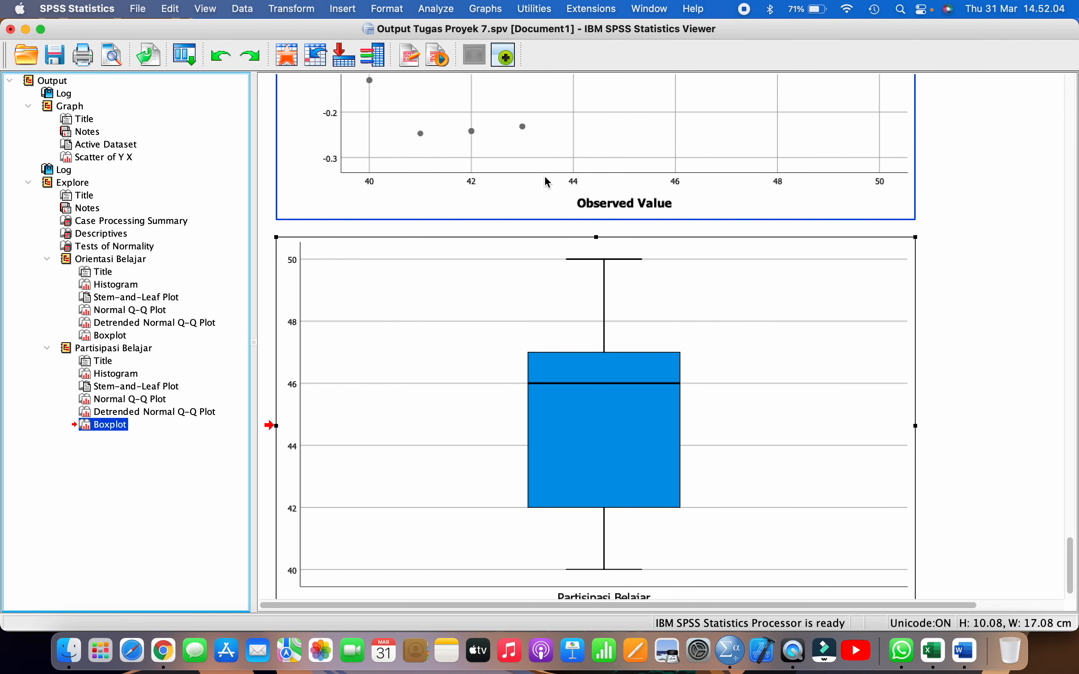
pyautogui.click(441, 10)
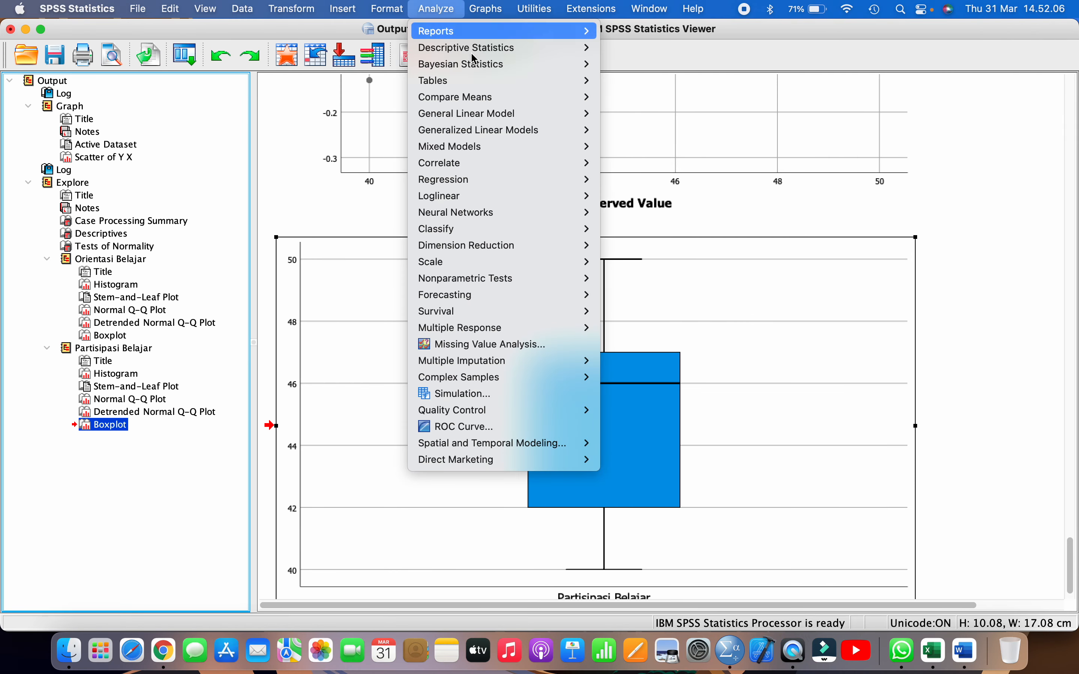
pyautogui.moveTo(513, 164)
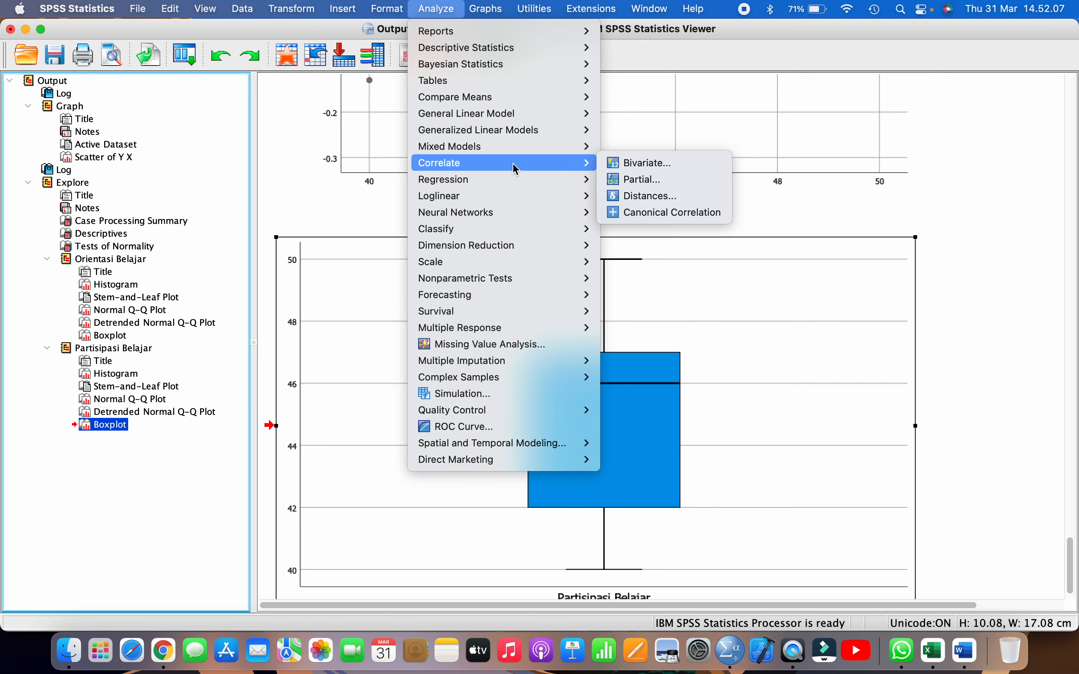
pyautogui.click(640, 164)
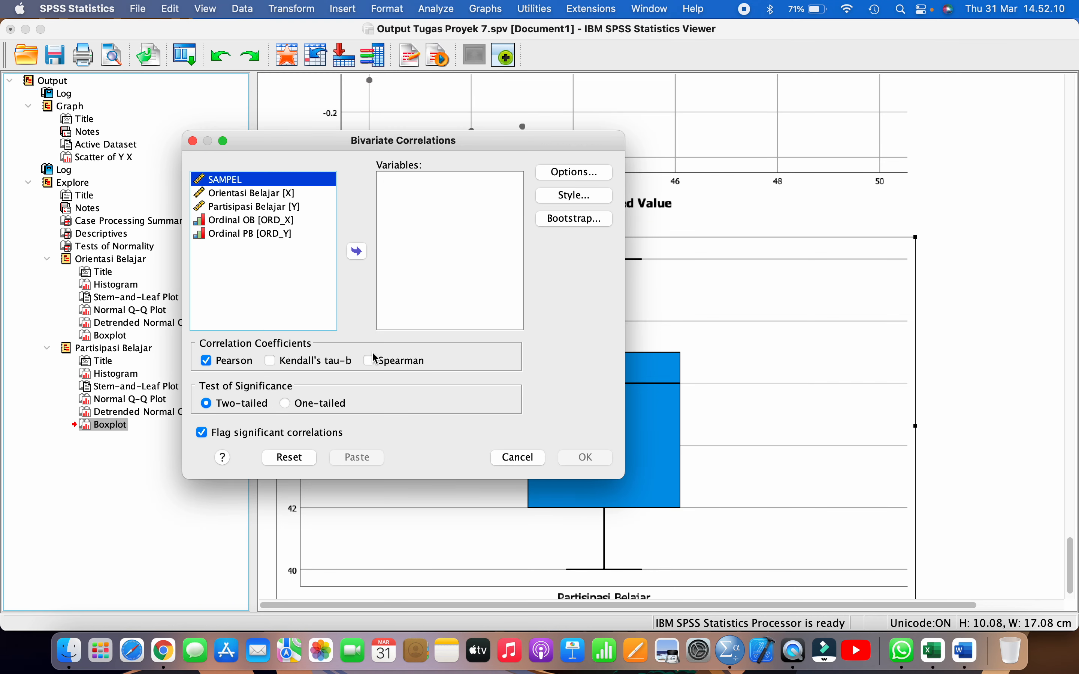
pyautogui.click(372, 361)
pyautogui.click(220, 362)
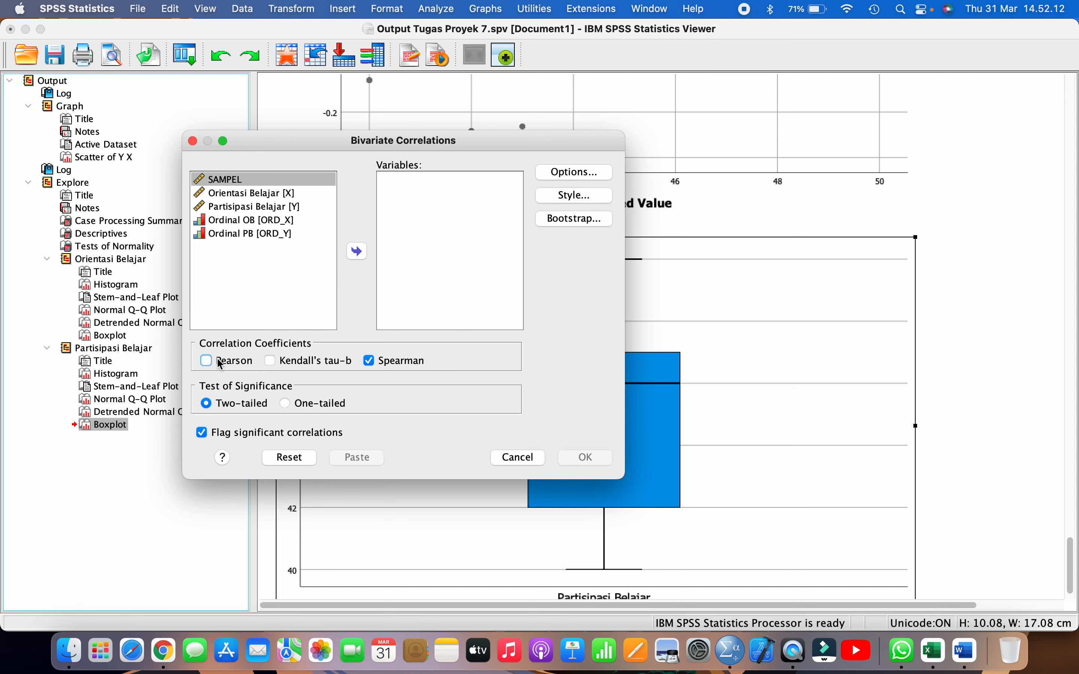
# Try to run the Spearman correlation on the variables Ordinal OB and Ordinal PB
pyautogui.click(262, 236)
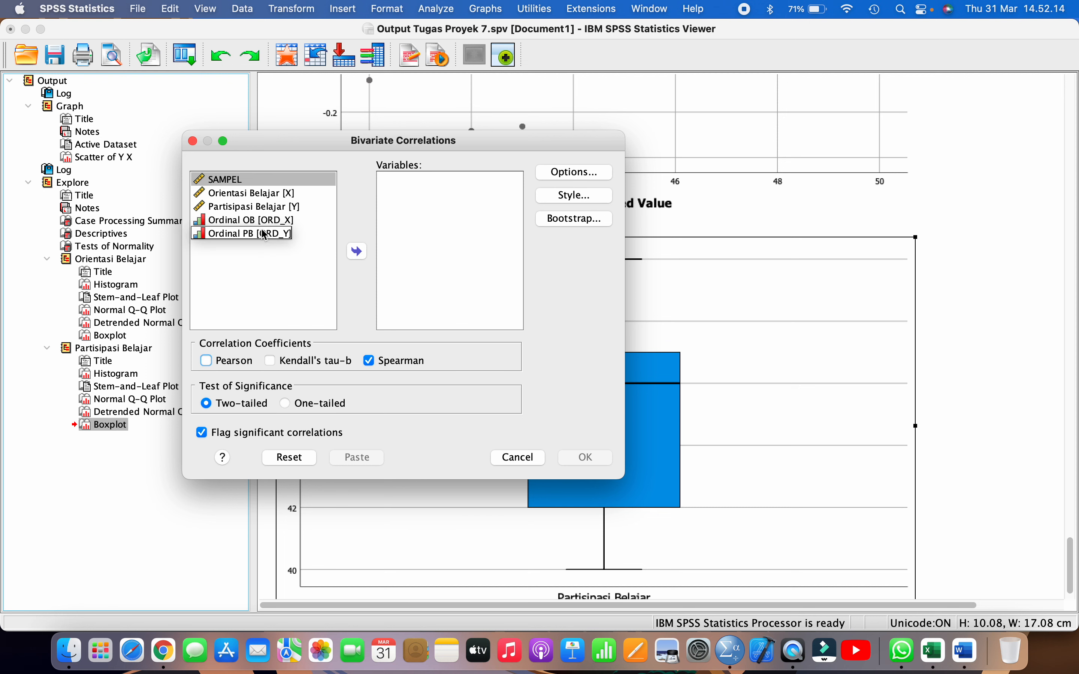
pyautogui.click(254, 220)
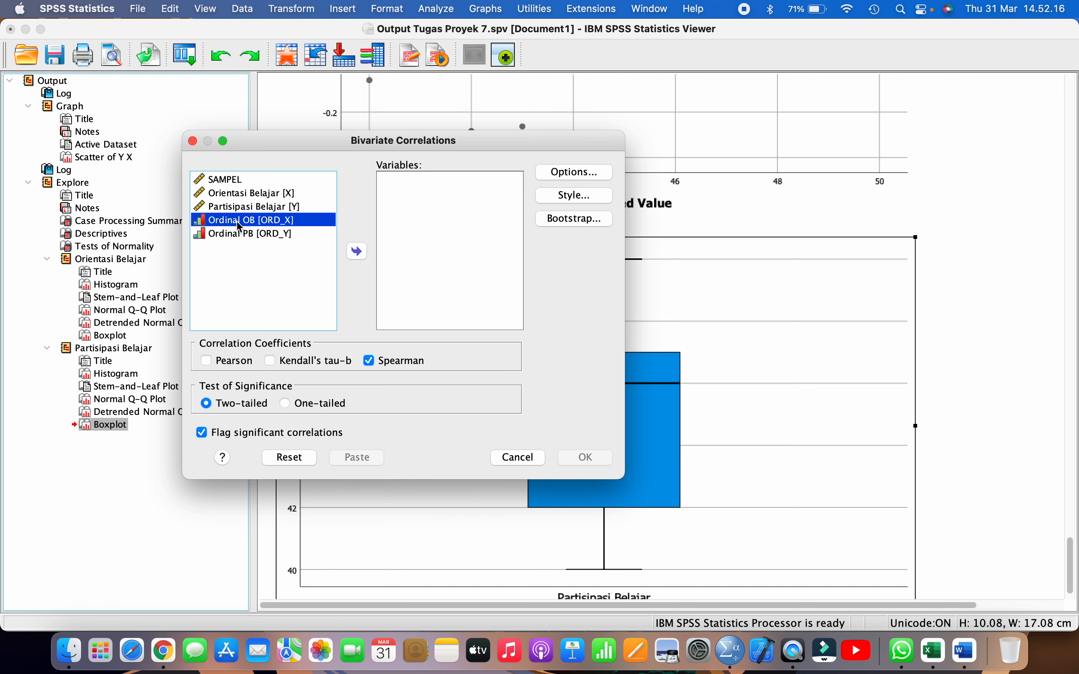
pyautogui.hotkey('shift', 'Down')
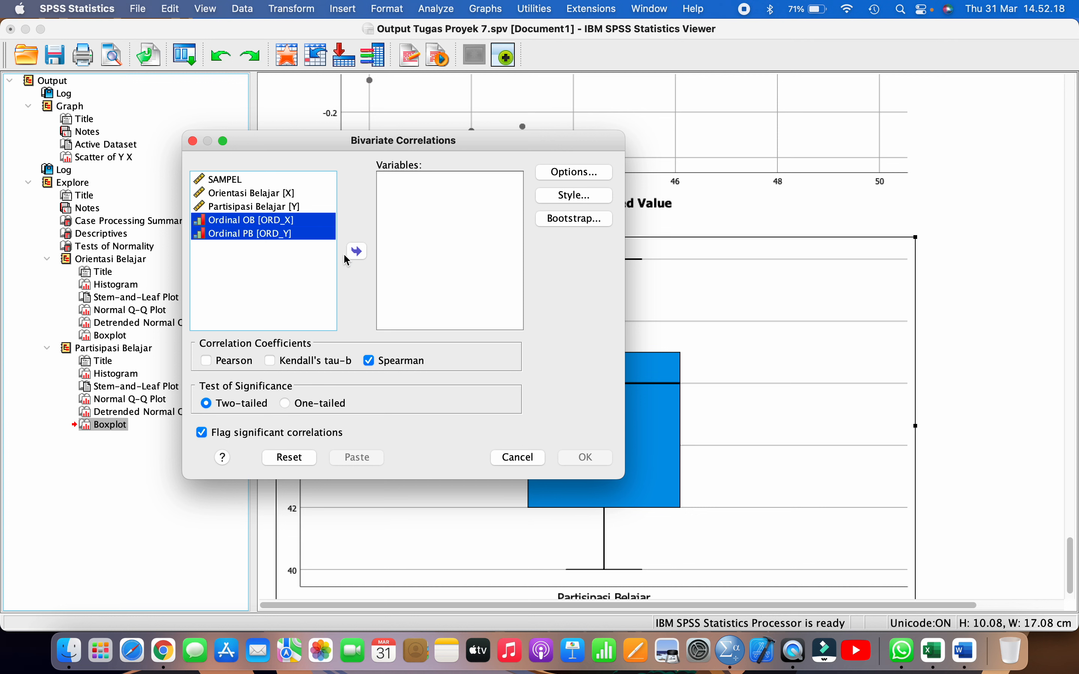
pyautogui.click(358, 252)
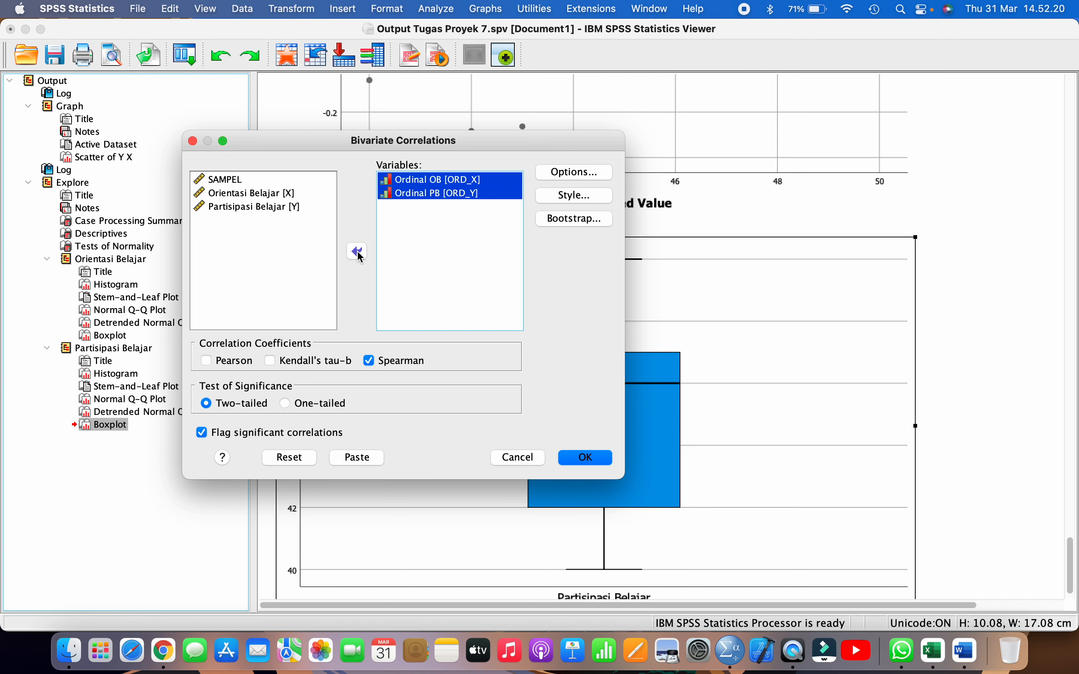
pyautogui.click(588, 459)
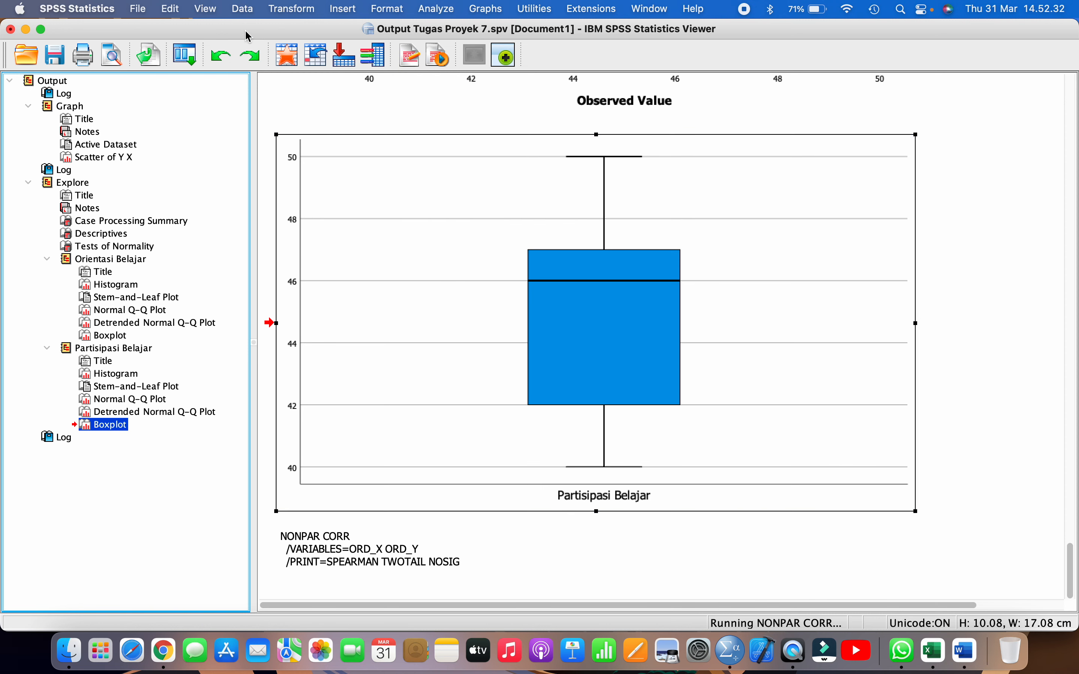
# Save and close the output, and try to rerun the two-tailed Spearman correlation of Ordinal OB and Ordinal PB from the data editor
pyautogui.click(55, 56)
pyautogui.click(11, 29)
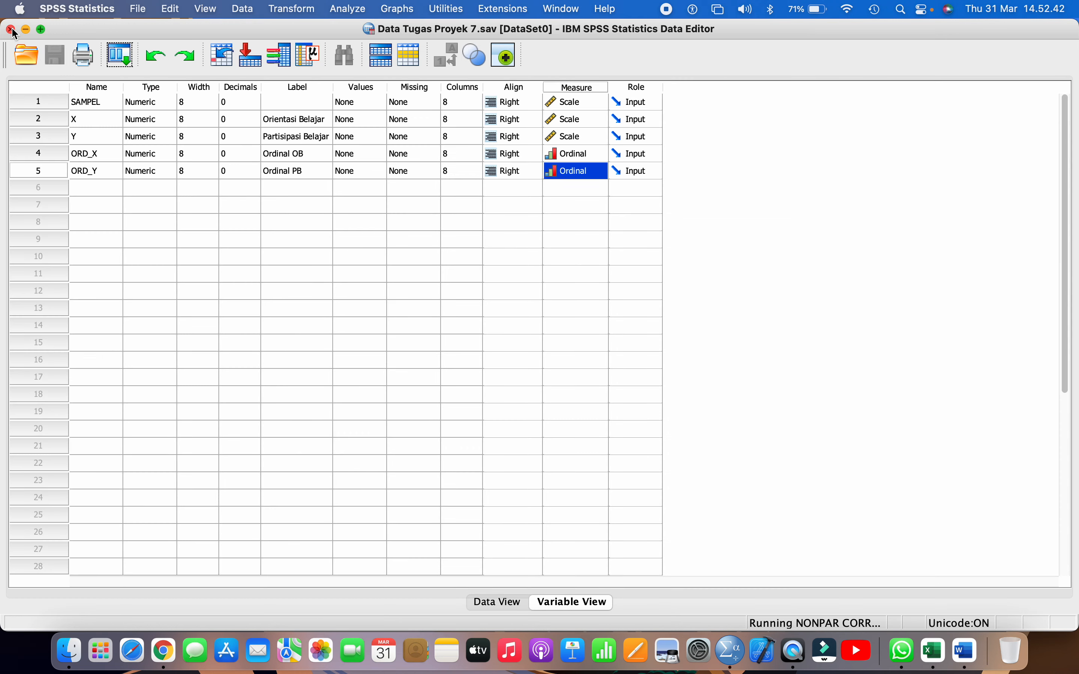
pyautogui.click(406, 252)
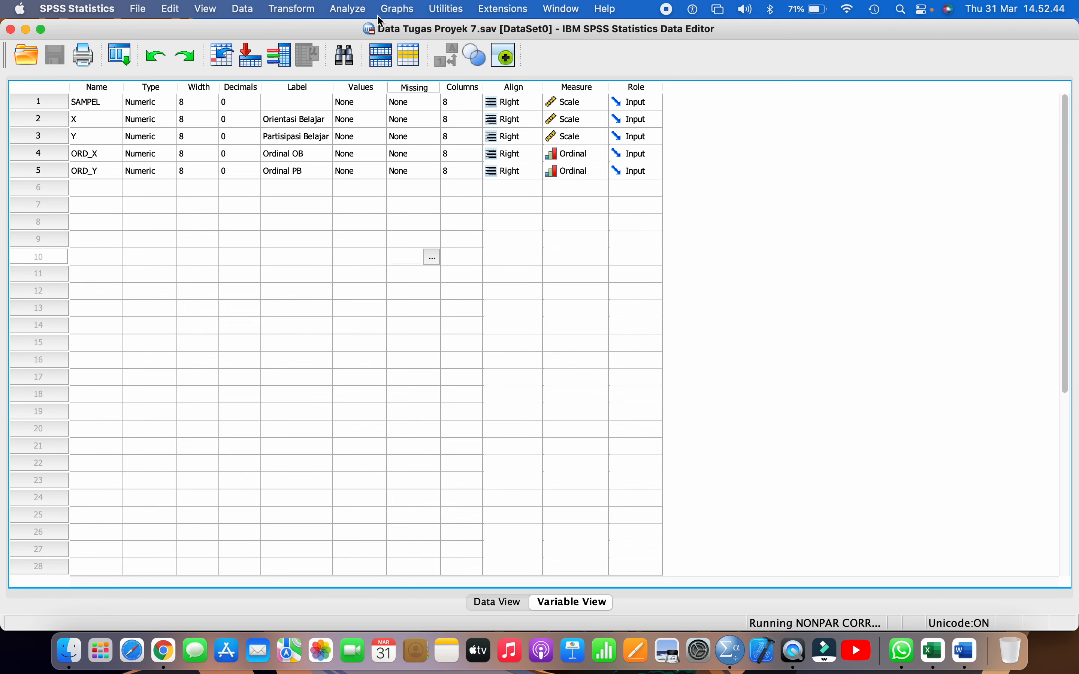
pyautogui.click(356, 10)
pyautogui.moveTo(409, 163)
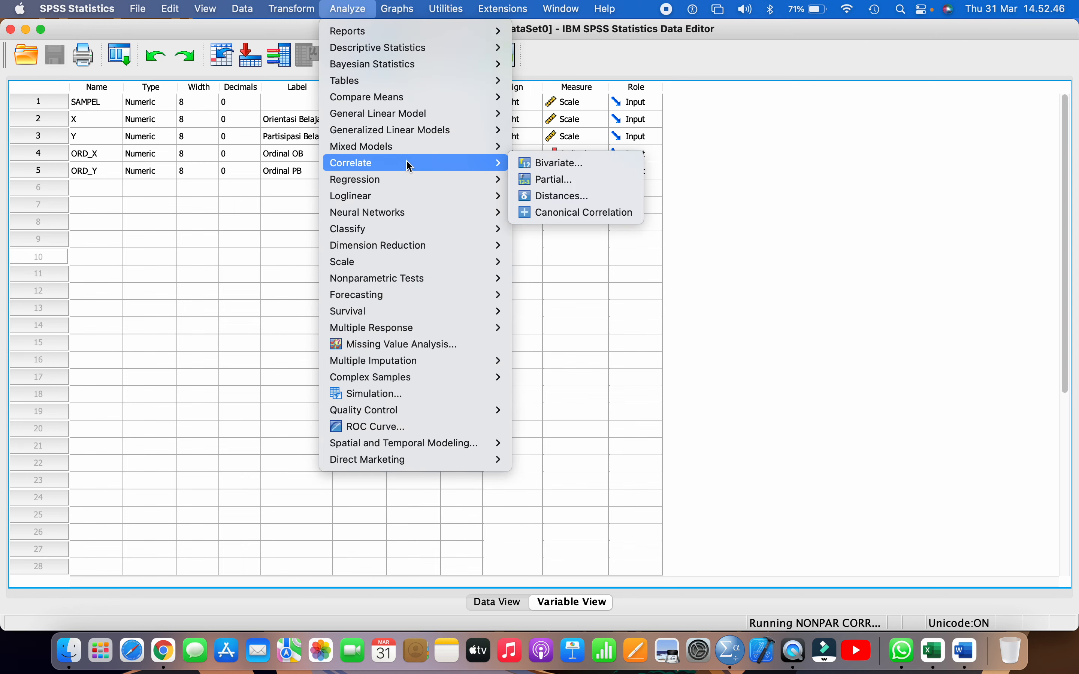
pyautogui.click(594, 164)
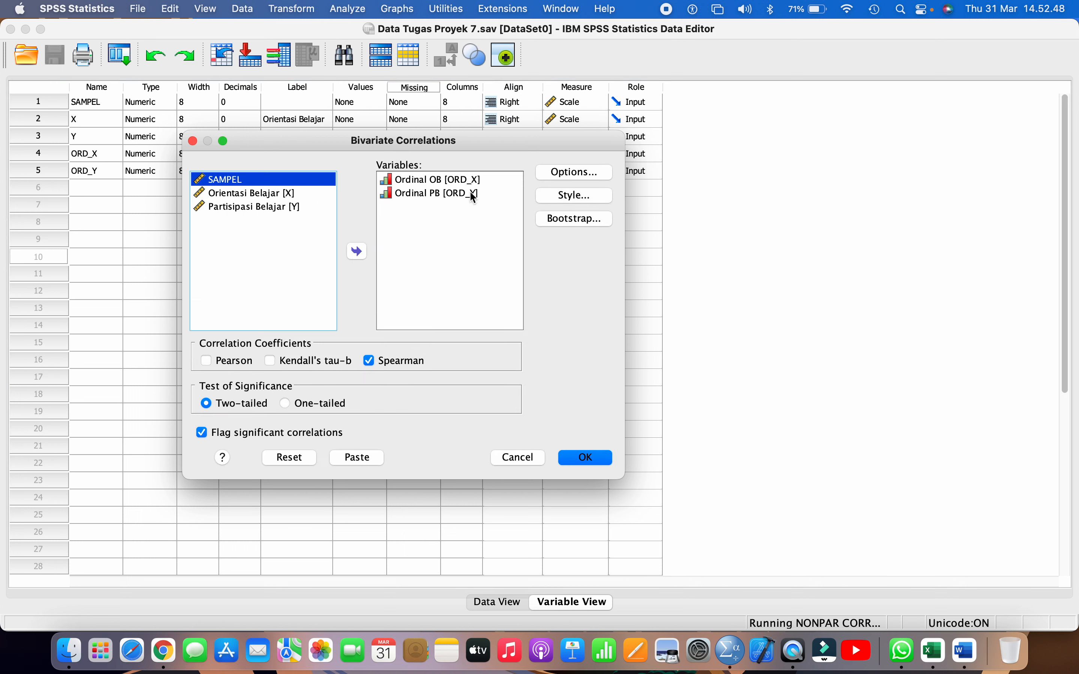
pyautogui.click(439, 183)
pyautogui.click(436, 194)
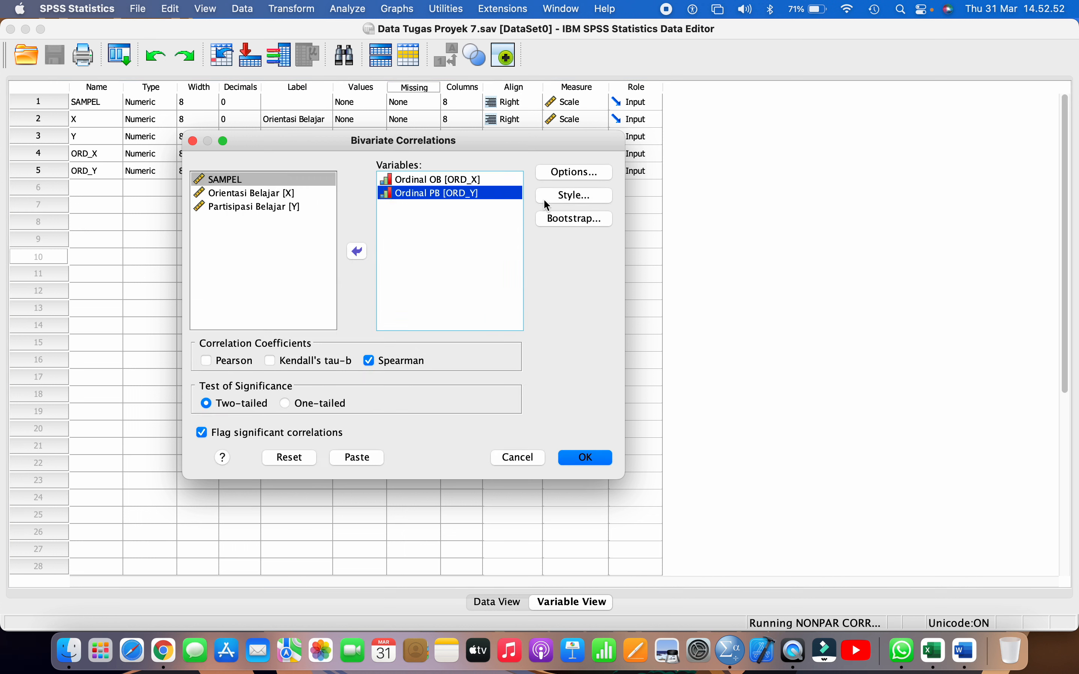
pyautogui.click(584, 457)
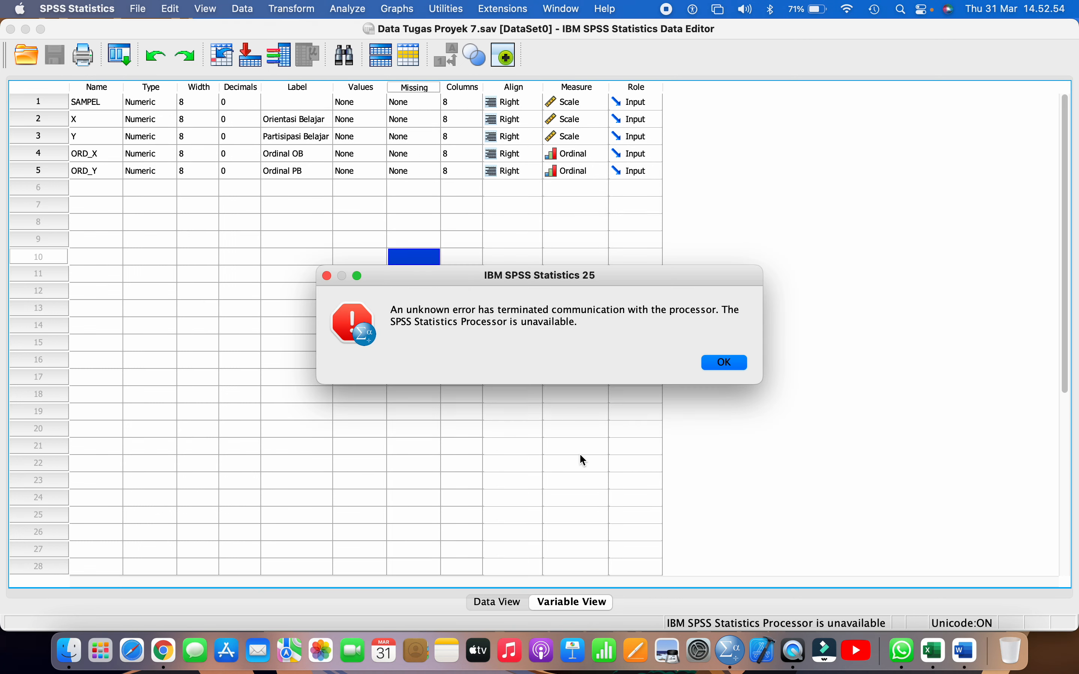
pyautogui.click(725, 363)
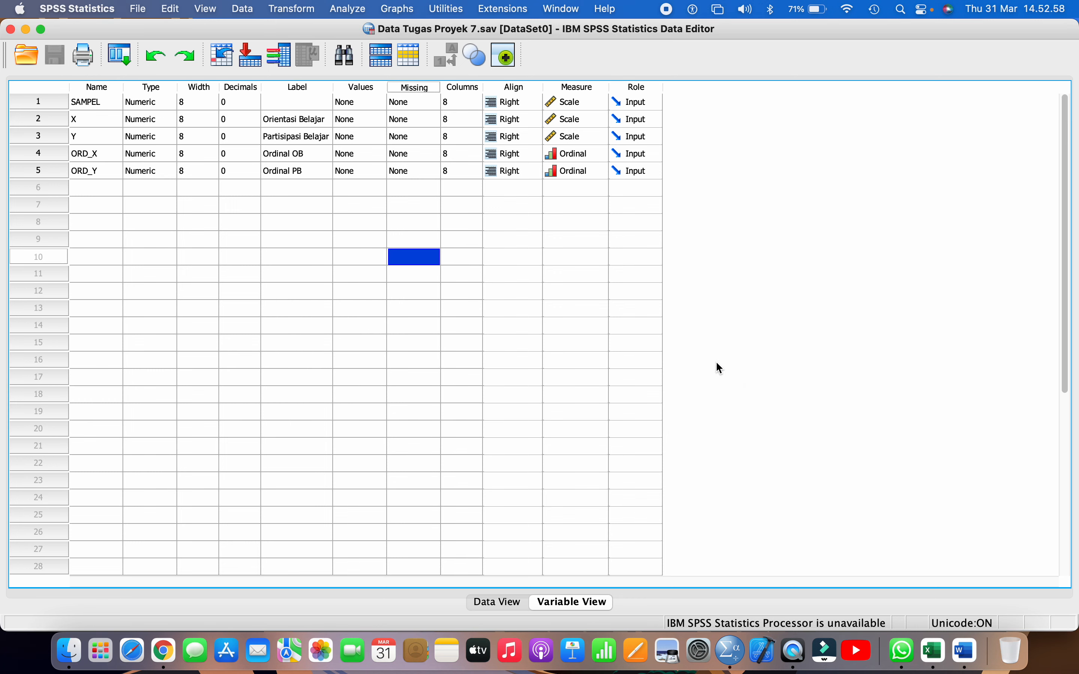
# Quit SPSS Statistics and start it again
pyautogui.click(140, 187)
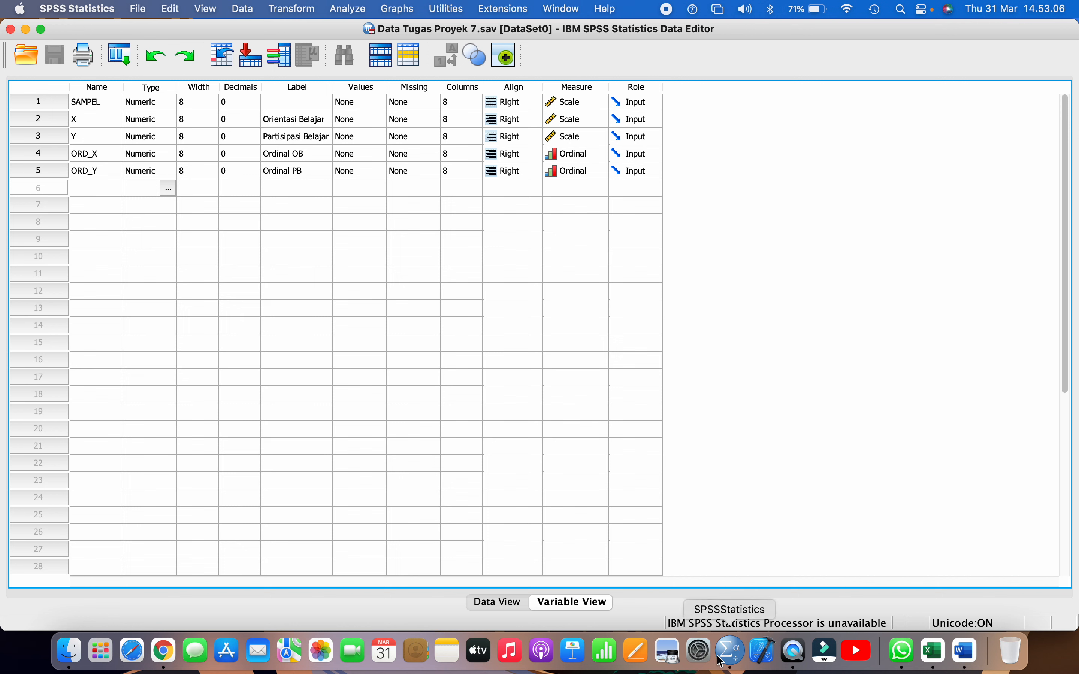
pyautogui.click(736, 664)
pyautogui.rightClick(733, 663)
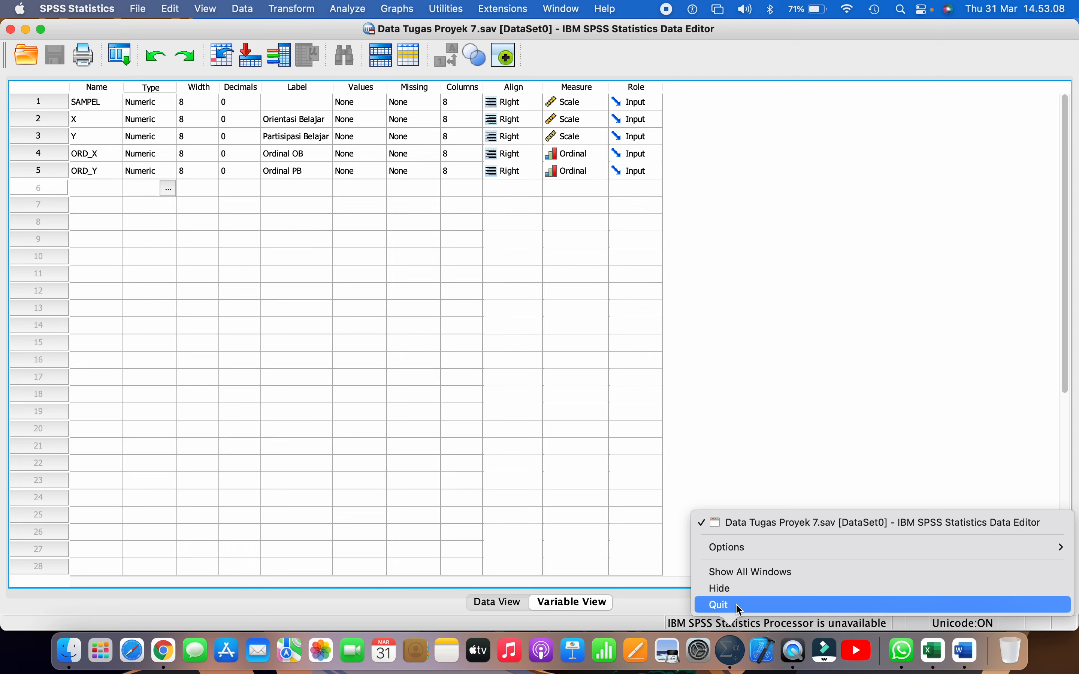
pyautogui.click(731, 606)
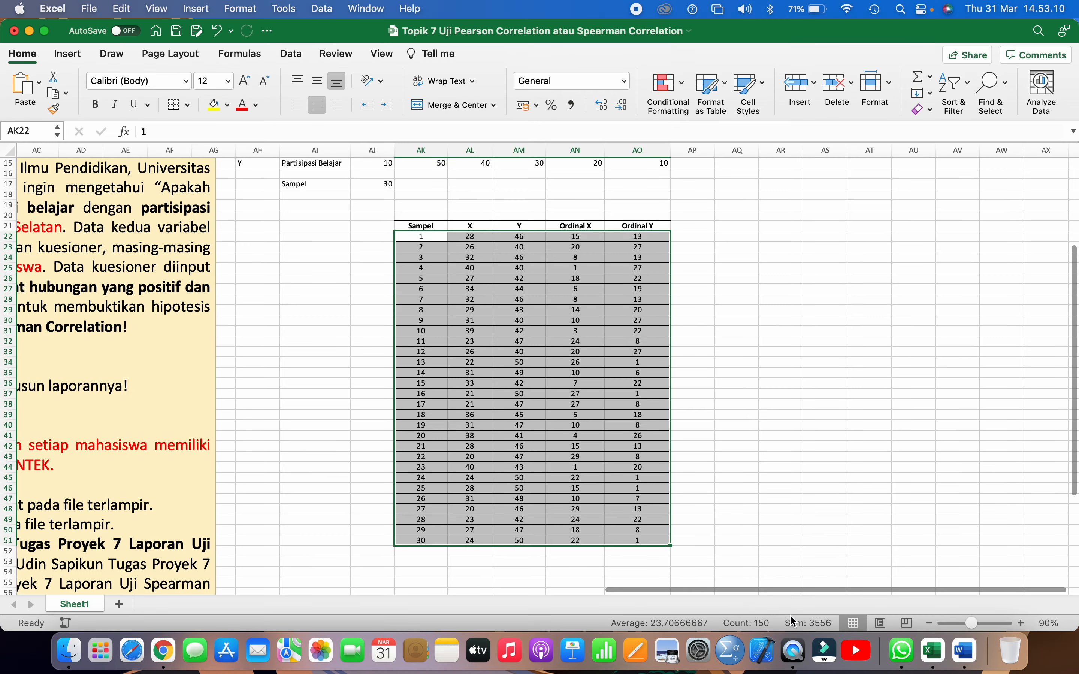
pyautogui.click(728, 662)
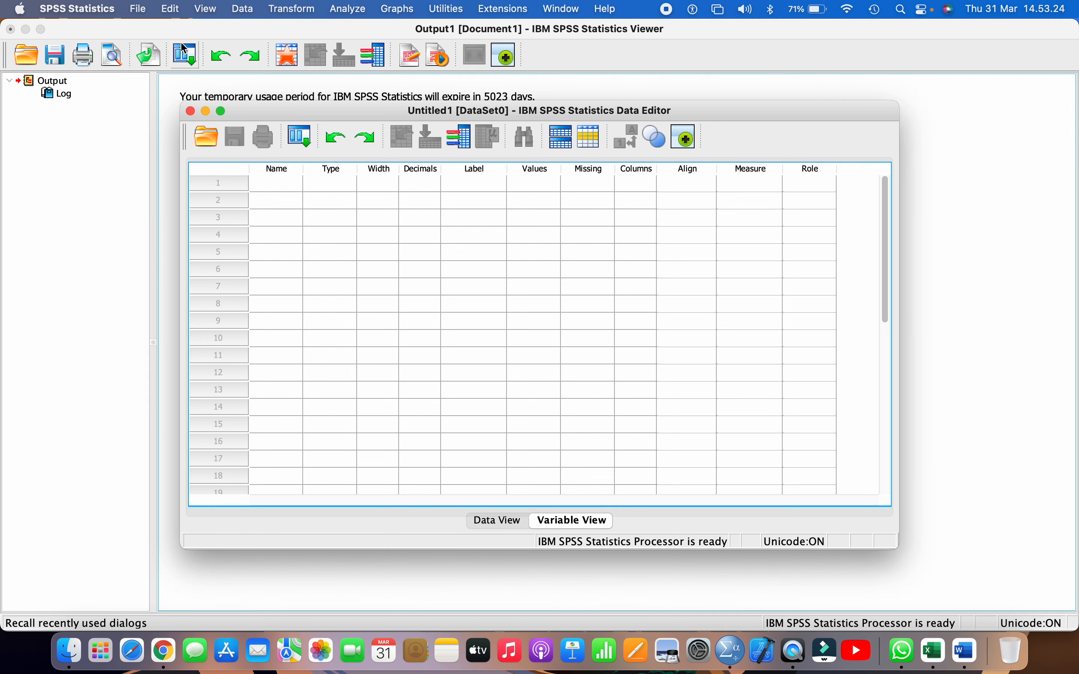
# Reopen the recently used dataset Data Tugas Proyek 7.sav and maximize its data editor window
pyautogui.click(135, 16)
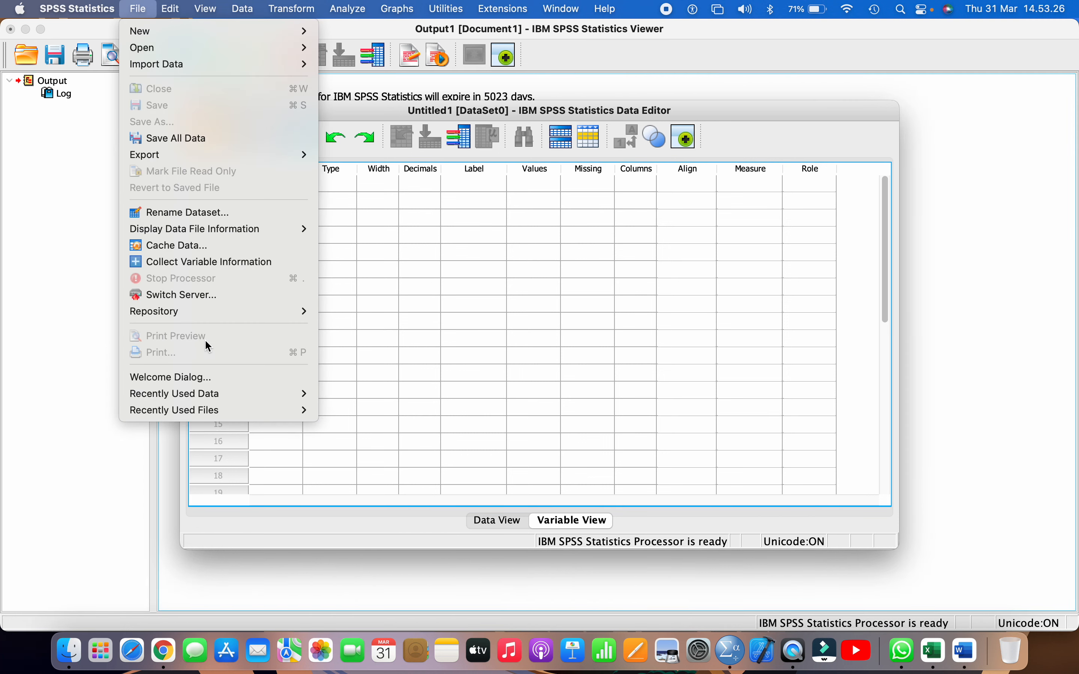
pyautogui.moveTo(258, 393)
pyautogui.click(491, 394)
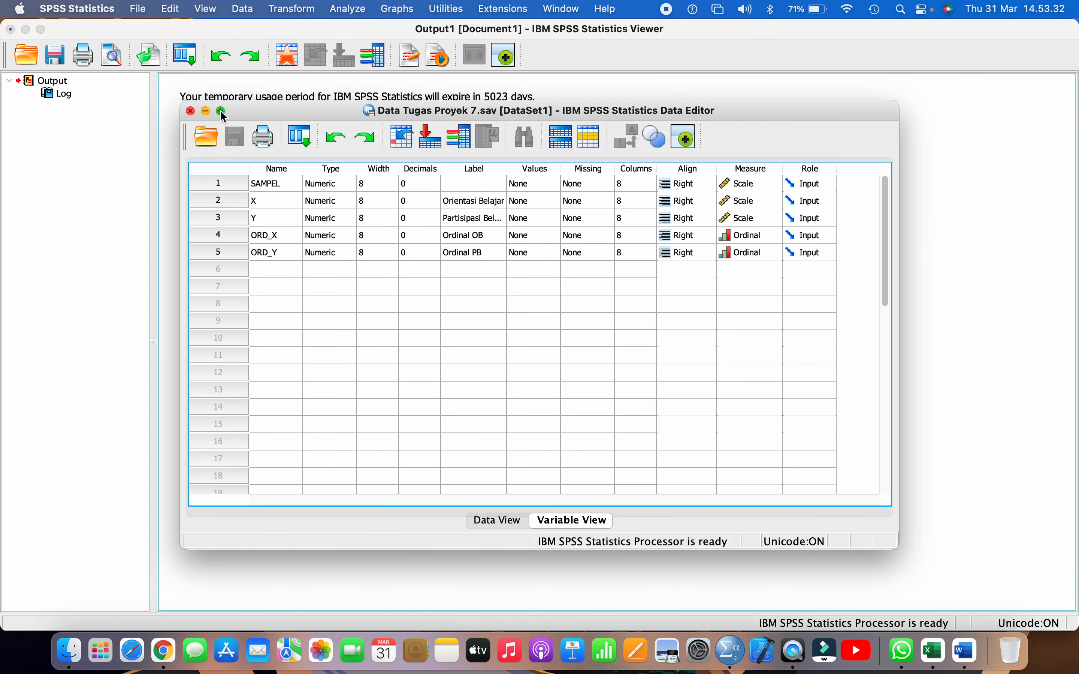
pyautogui.click(221, 111)
# Run a two-tailed bivariate correlation of Ordinal OB and Ordinal PB using only the Spearman coefficient
pyautogui.click(350, 9)
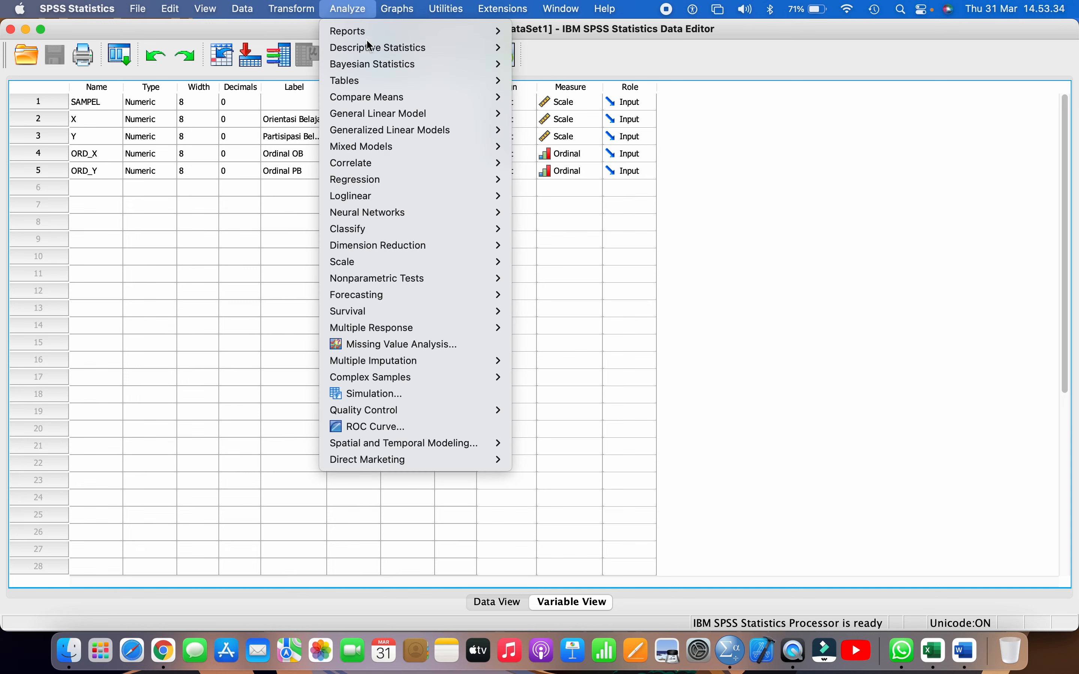
pyautogui.moveTo(418, 165)
pyautogui.click(540, 172)
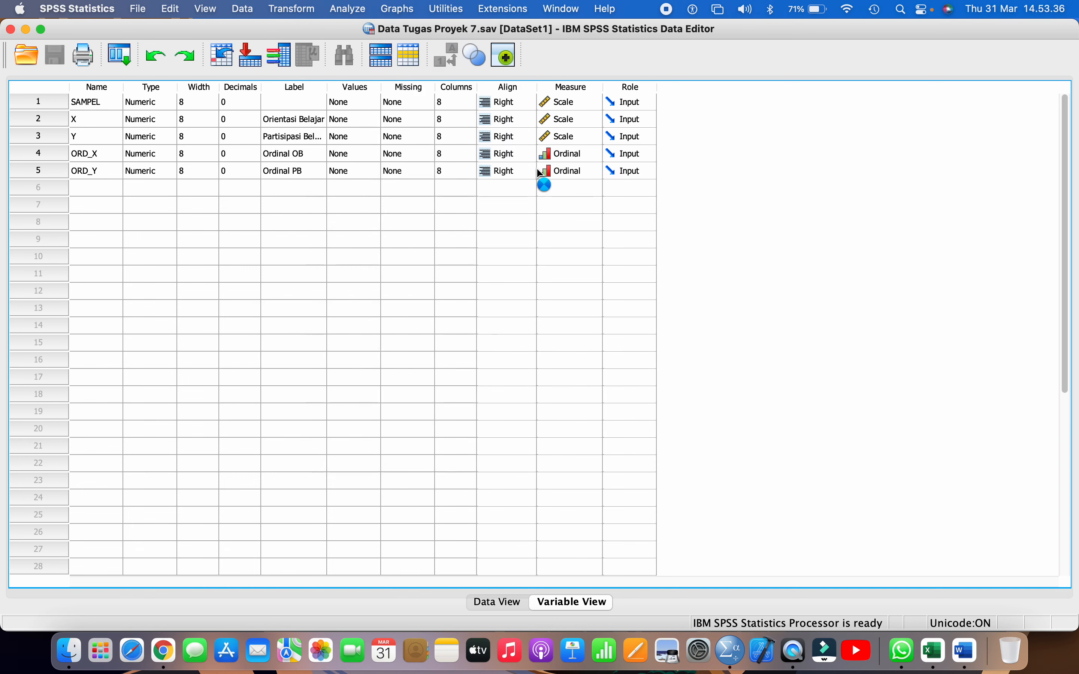
pyautogui.click(267, 219)
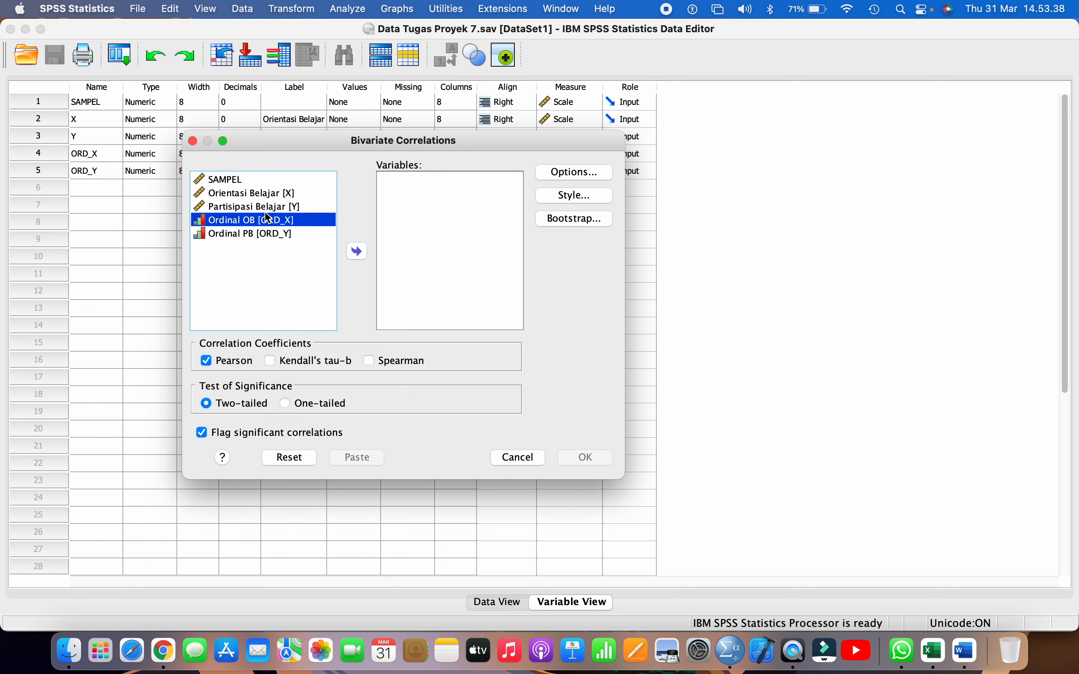
pyautogui.keyDown('shift'); pyautogui.click(271, 236); pyautogui.keyUp('shift')
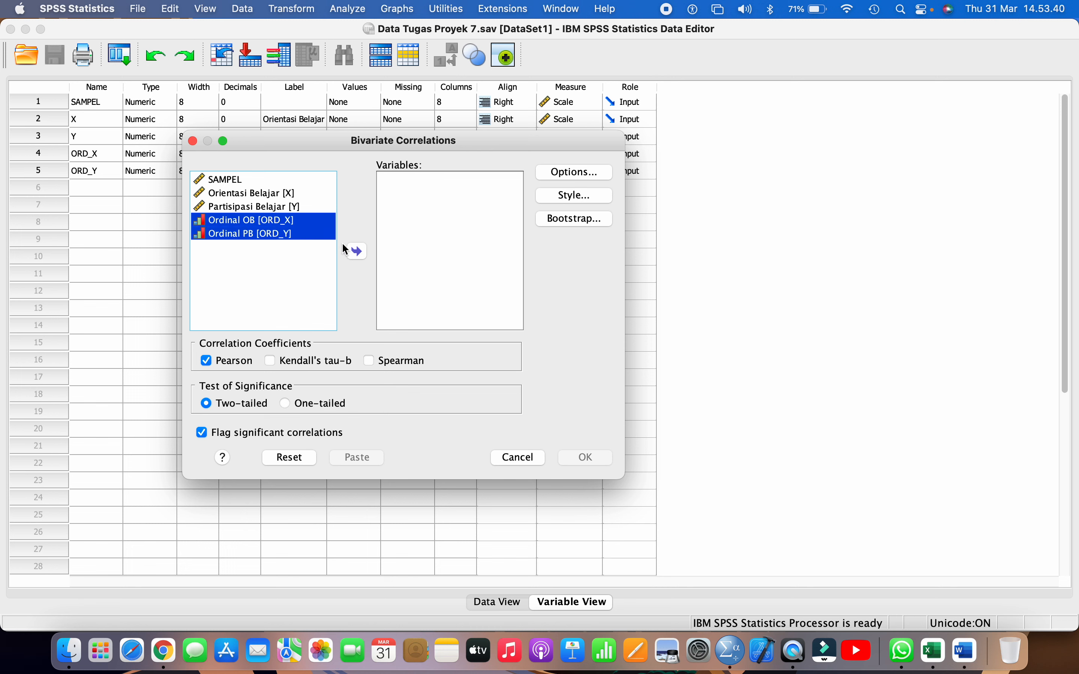
pyautogui.click(357, 251)
pyautogui.click(230, 360)
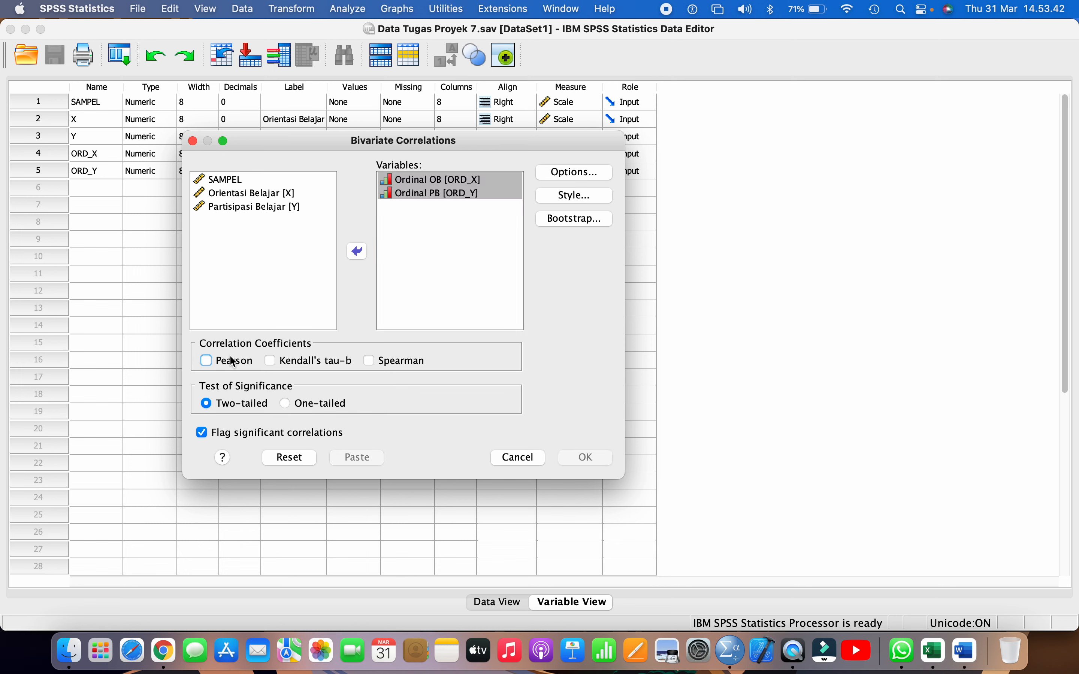
pyautogui.click(372, 363)
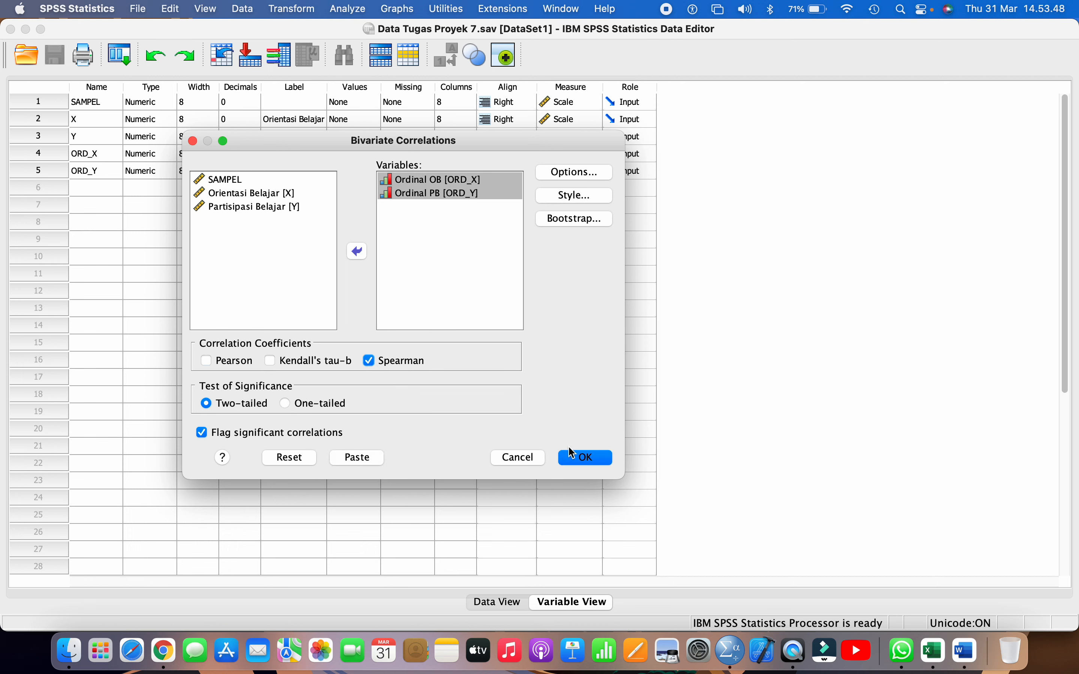
pyautogui.click(577, 459)
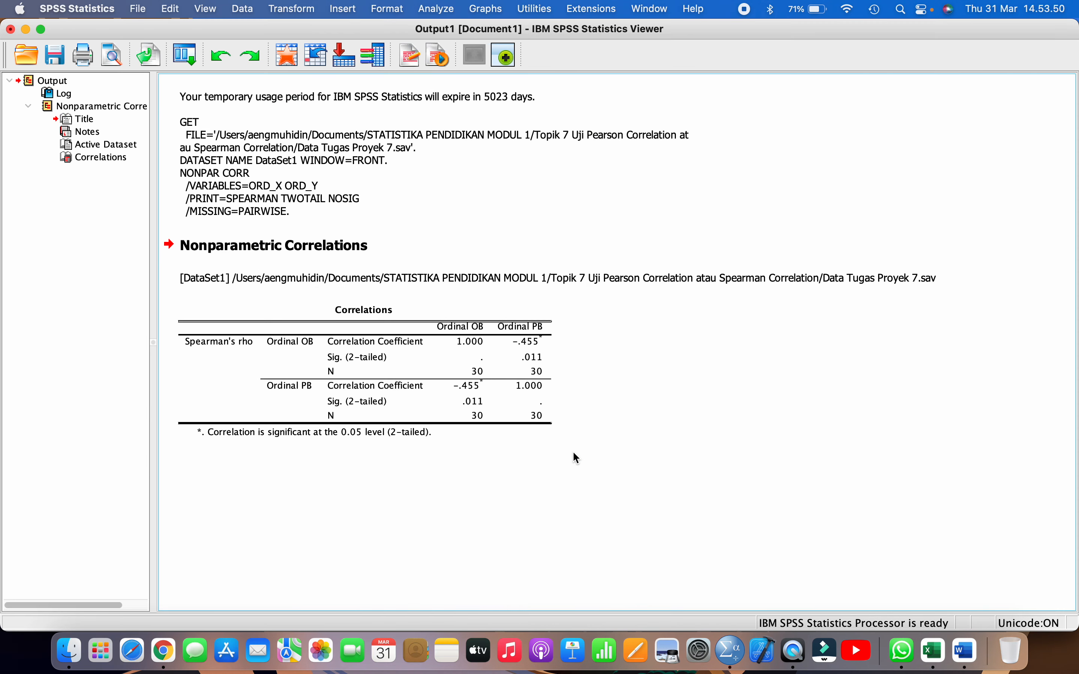
# Copy the Correlations table from the SPSS output
pyautogui.rightClick(372, 340)
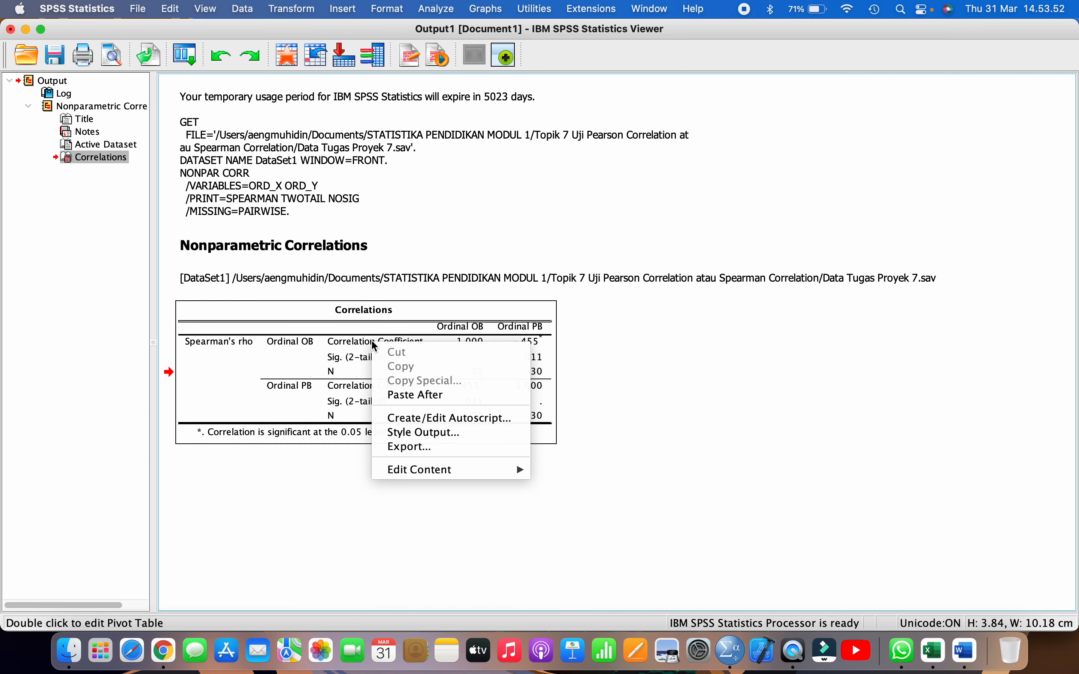
pyautogui.rightClick(288, 329)
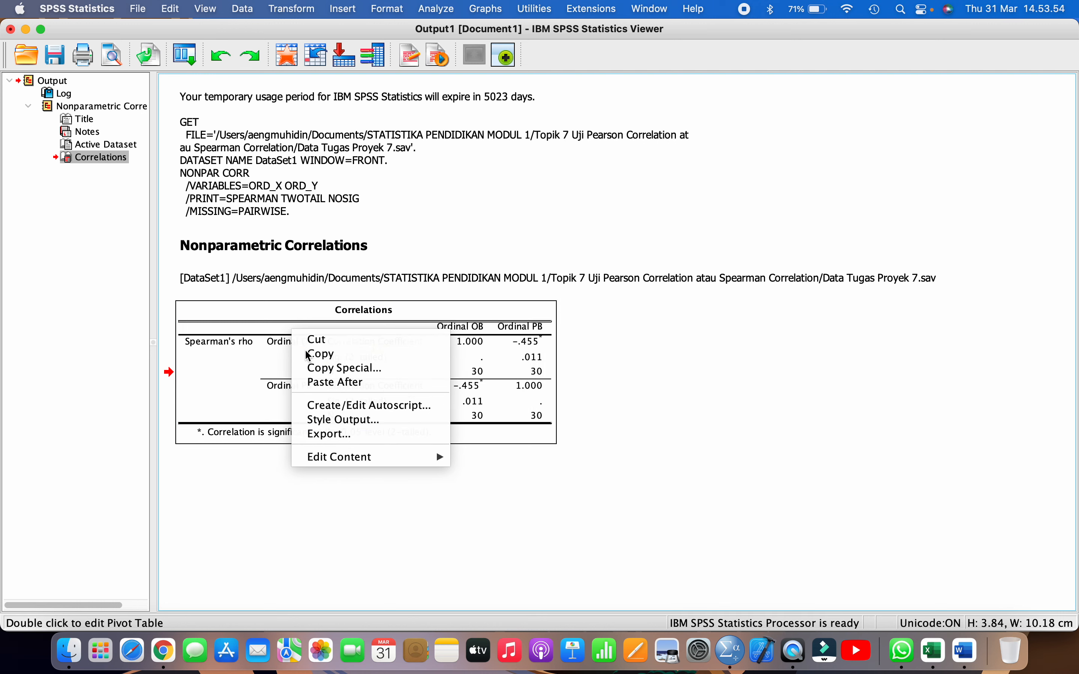
pyautogui.click(312, 353)
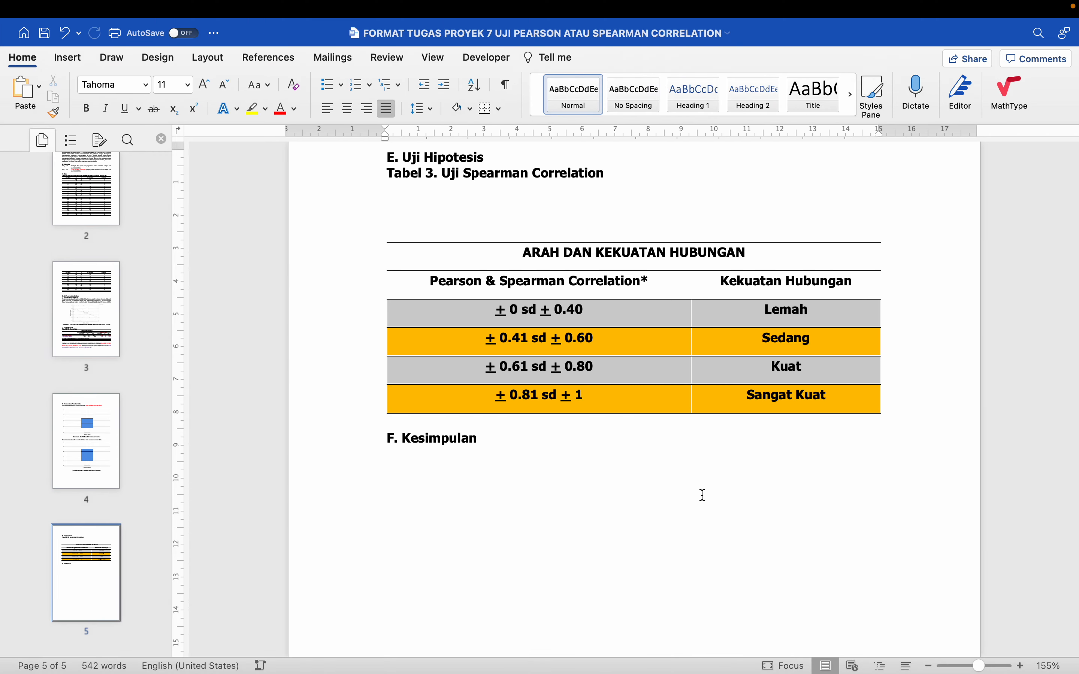
# In the Word report, paste the table below the Tabel 3 caption and remove the blank lines between them
pyautogui.scroll(3, 691, 488)
pyautogui.click(501, 282)
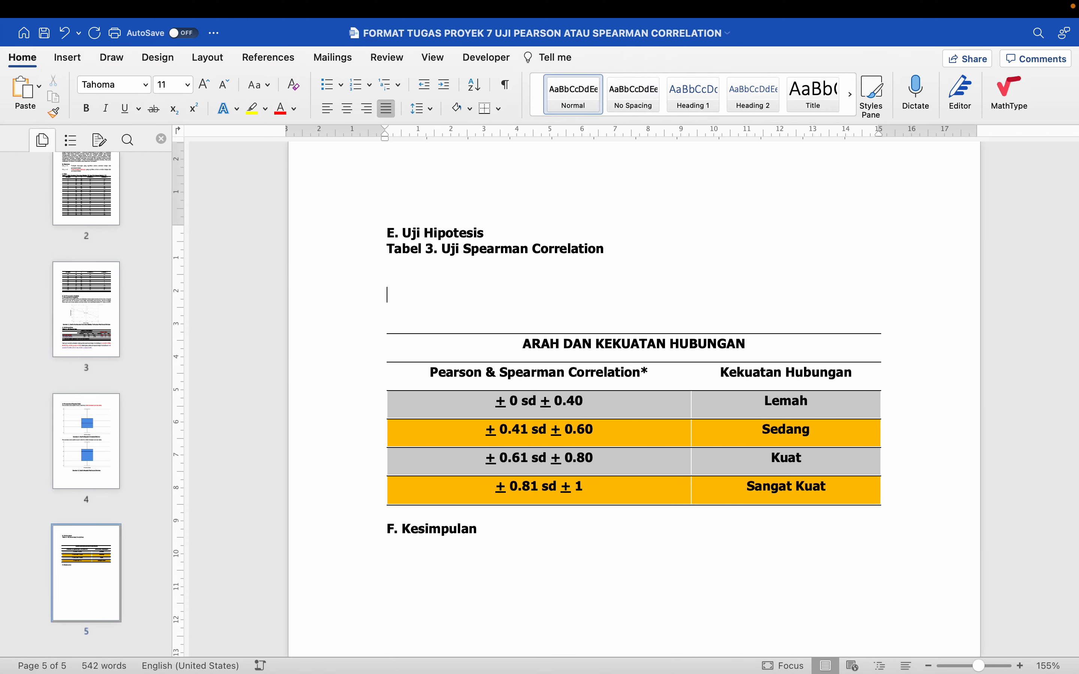
pyautogui.press('super+v')
pyautogui.press('BackSpace')
pyautogui.press('BackSpace')
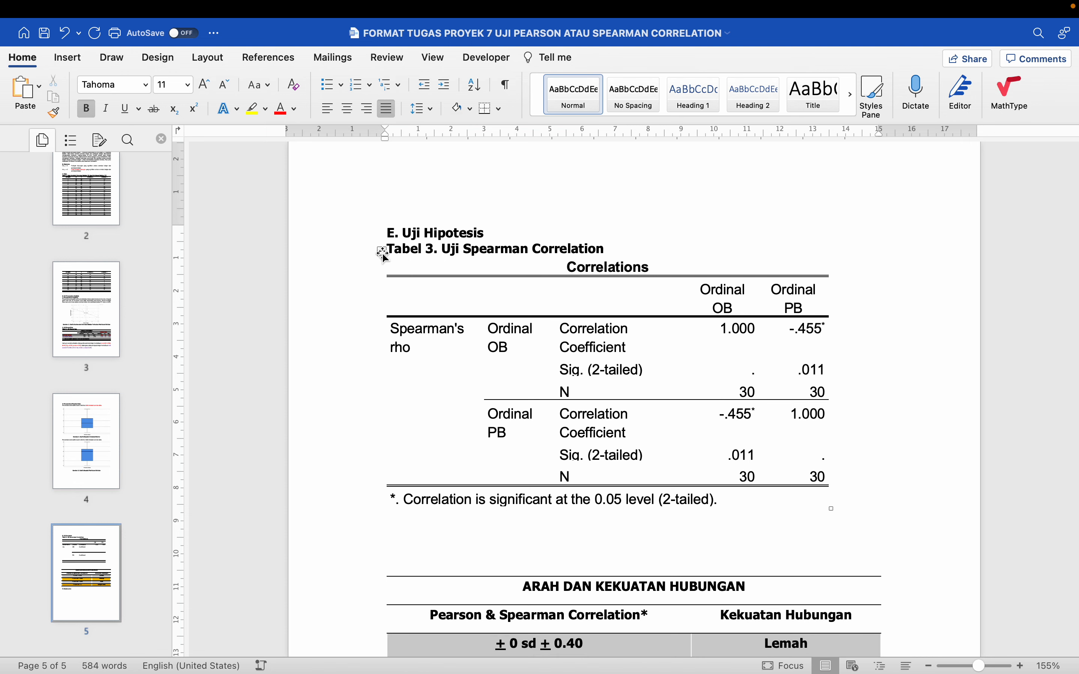
# Set the whole pasted Correlations table to Tahoma, size 11
pyautogui.click(381, 251)
pyautogui.click(152, 89)
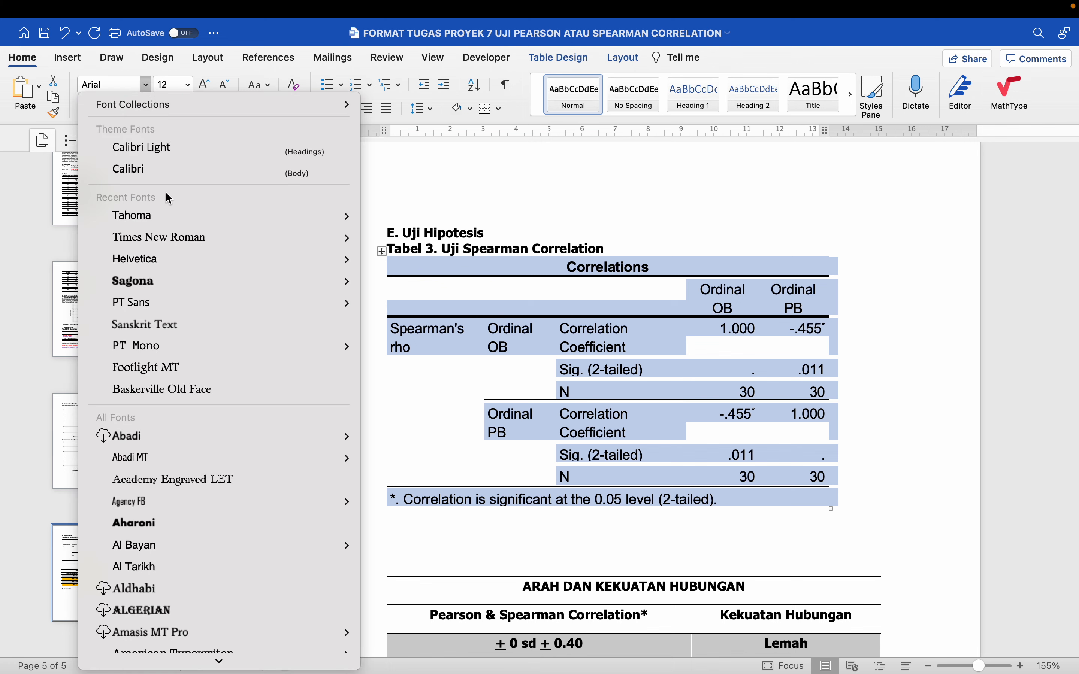
pyautogui.click(169, 214)
pyautogui.click(188, 85)
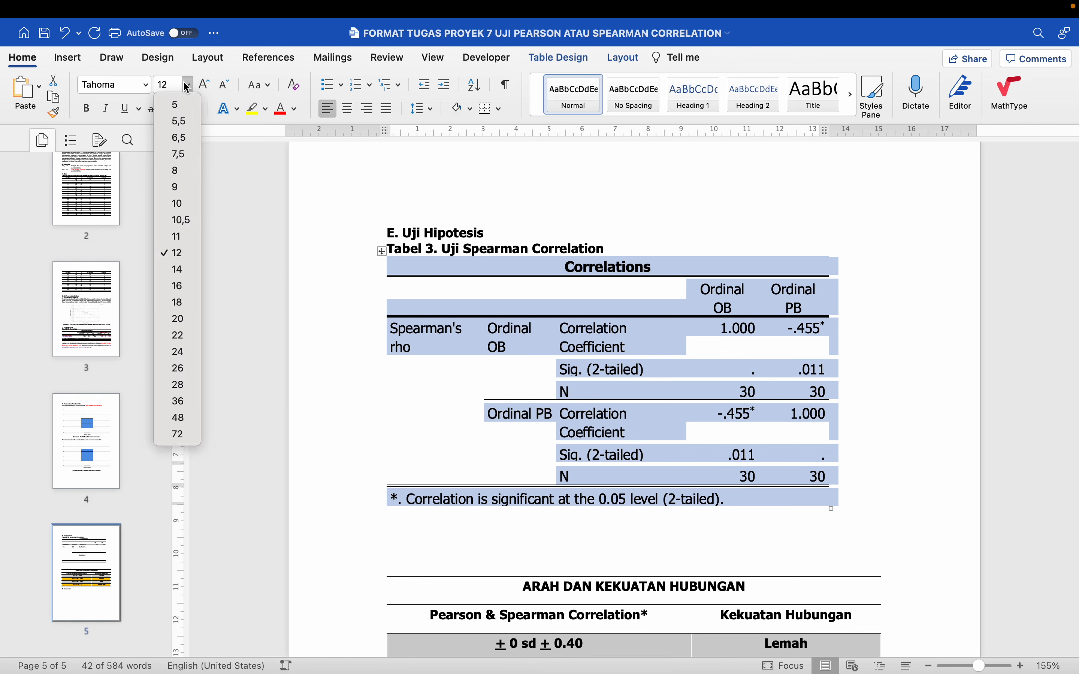
pyautogui.click(177, 236)
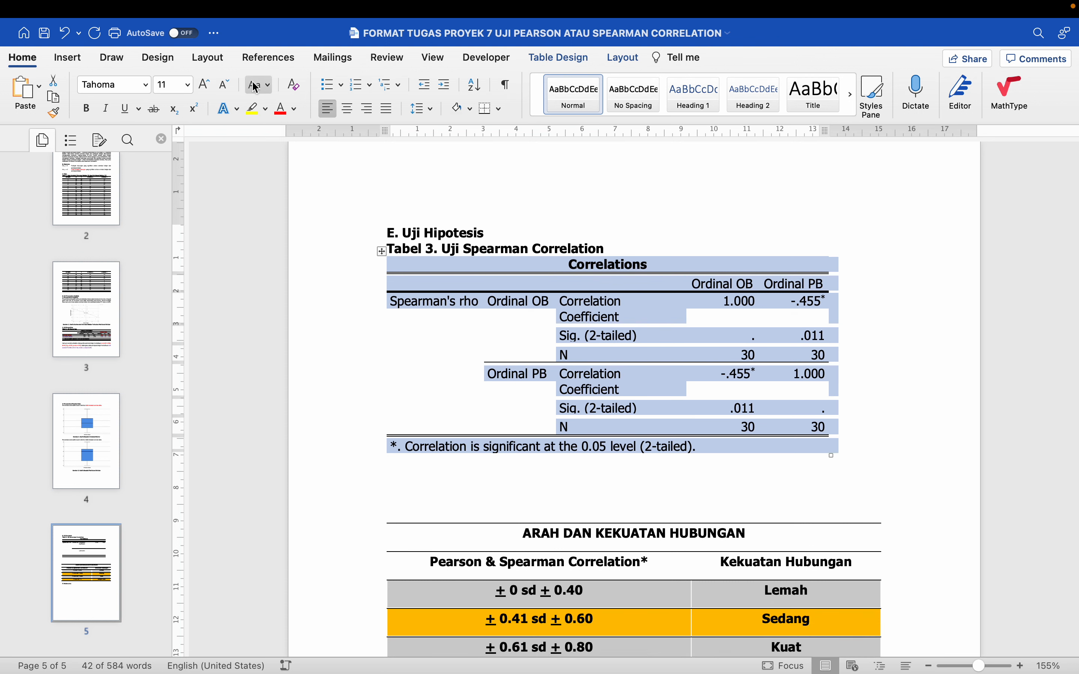
# Replace the Correlations table's borders with only bottom, top and inside horizontal borders
pyautogui.click(498, 111)
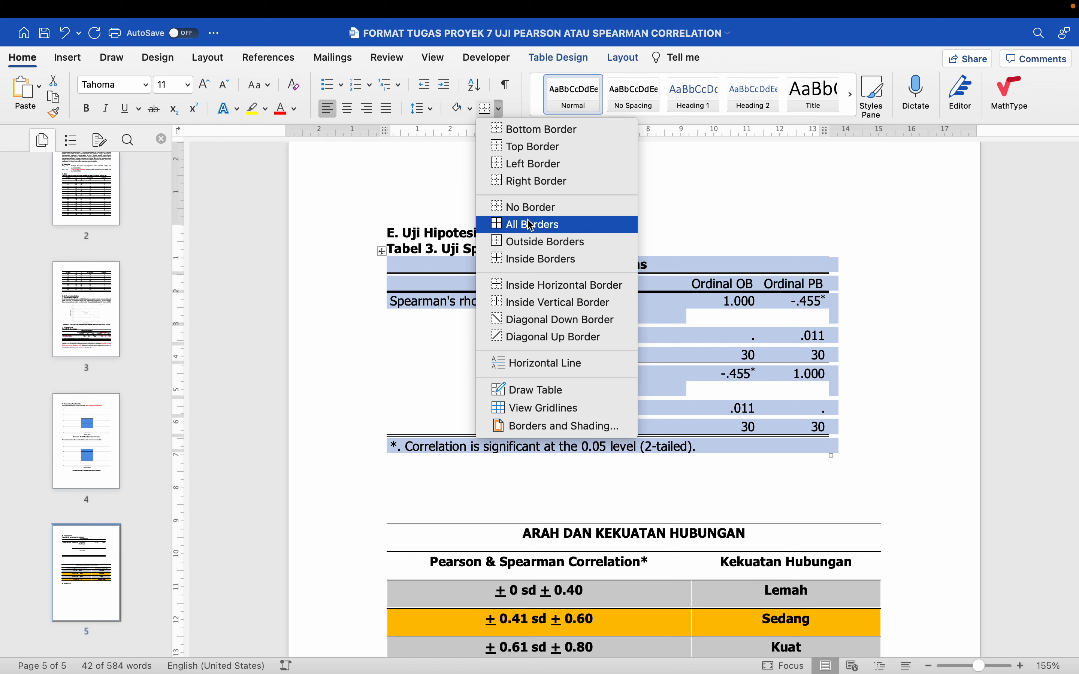
pyautogui.click(526, 206)
pyautogui.click(501, 111)
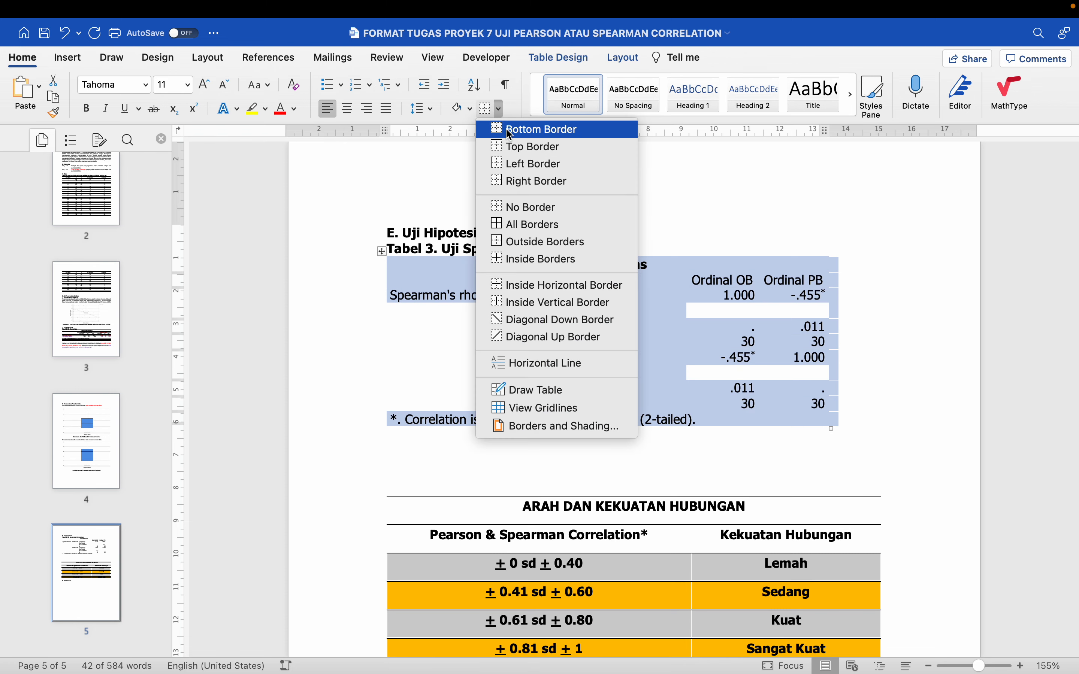
pyautogui.click(501, 112)
pyautogui.click(500, 112)
pyautogui.click(514, 148)
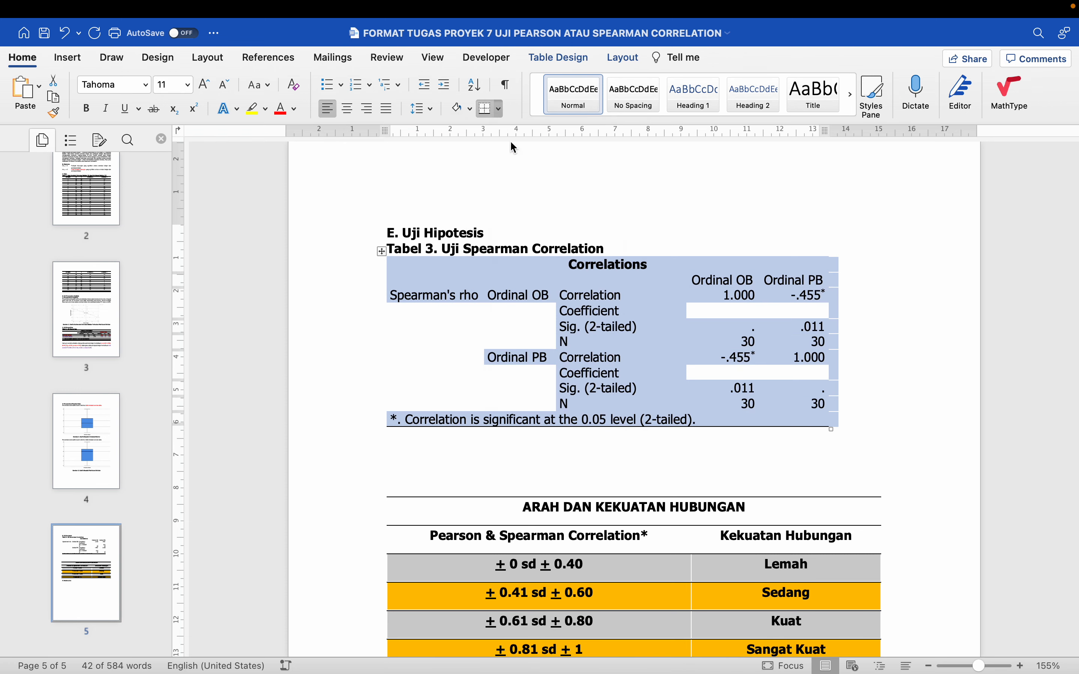
pyautogui.click(500, 107)
pyautogui.click(547, 288)
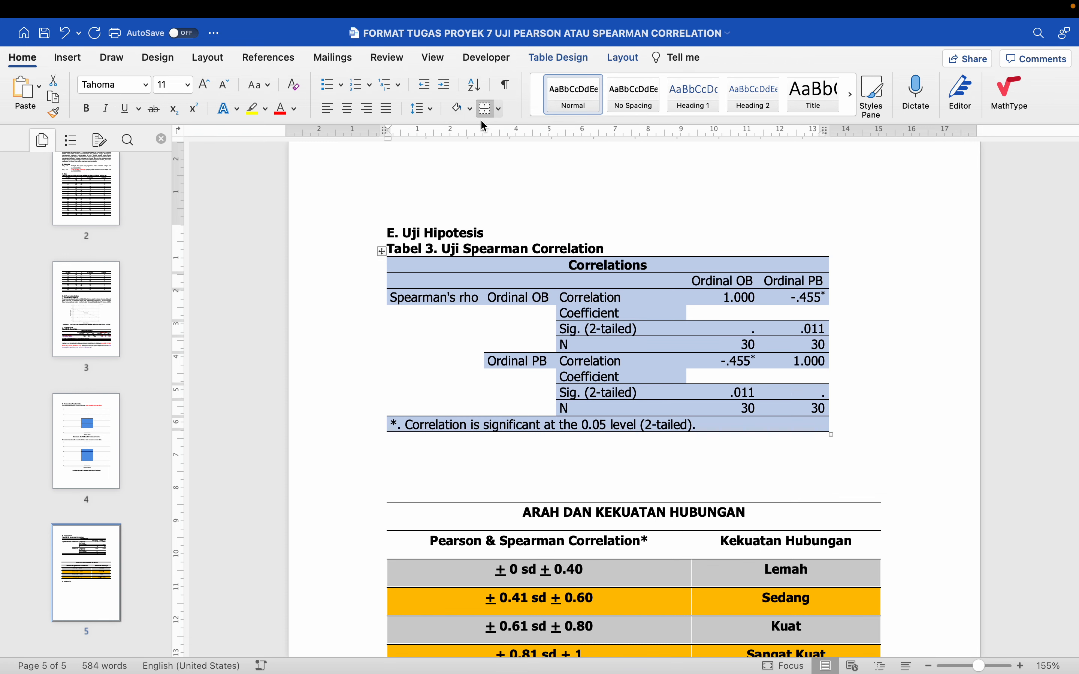
pyautogui.click(500, 110)
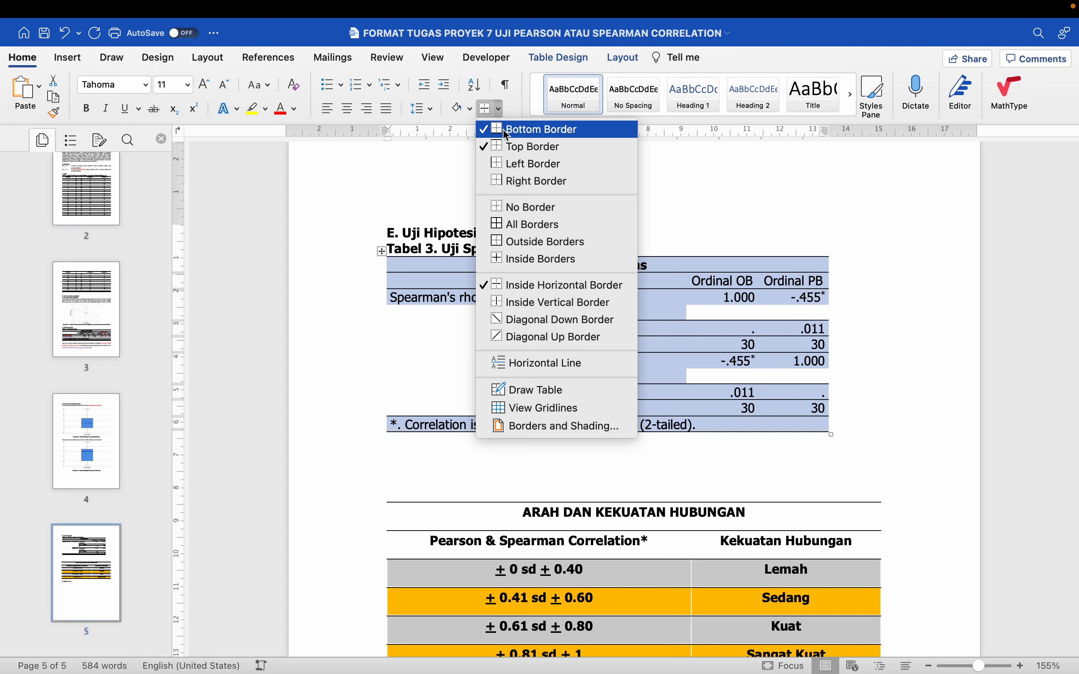
pyautogui.click(659, 214)
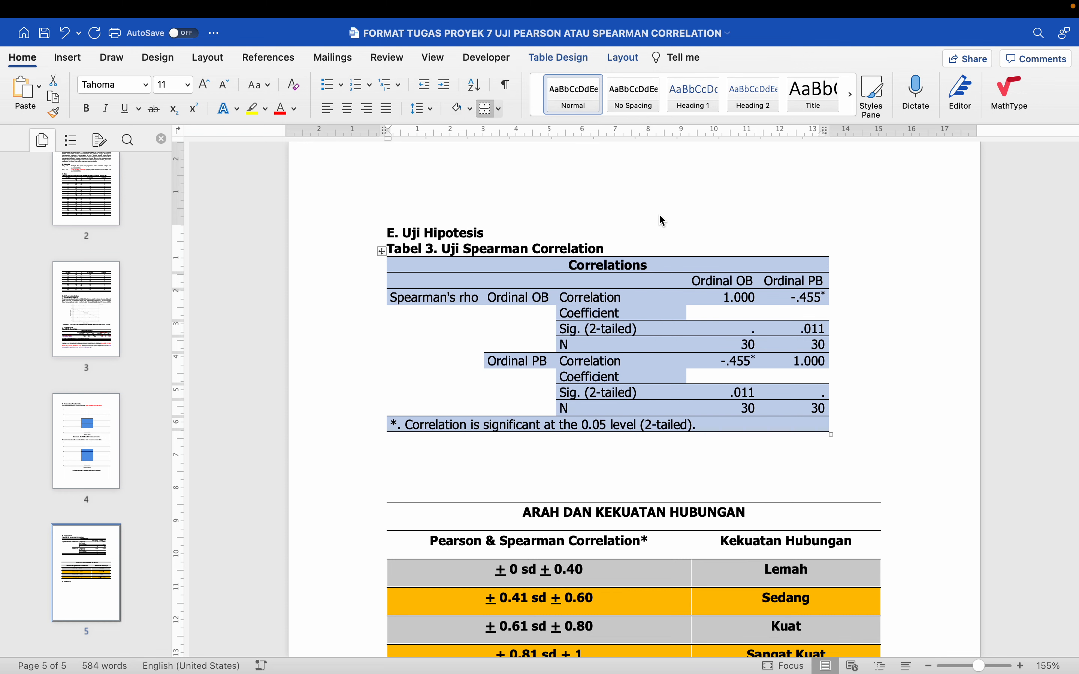
# AutoFit the Correlations table to the window width
pyautogui.click(618, 57)
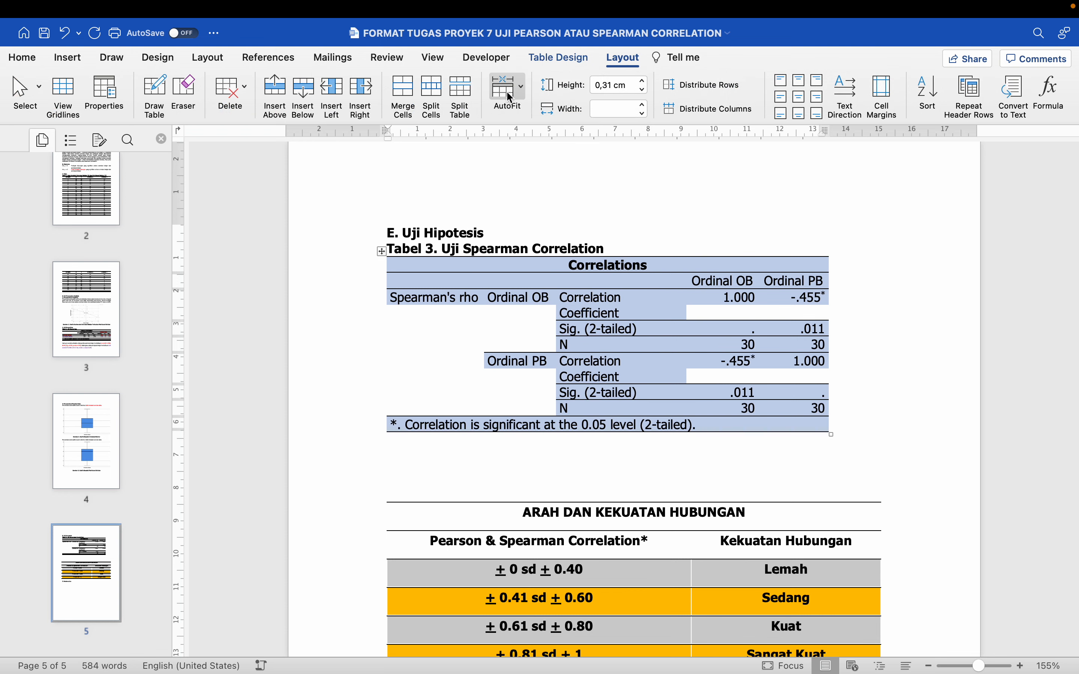
pyautogui.click(510, 89)
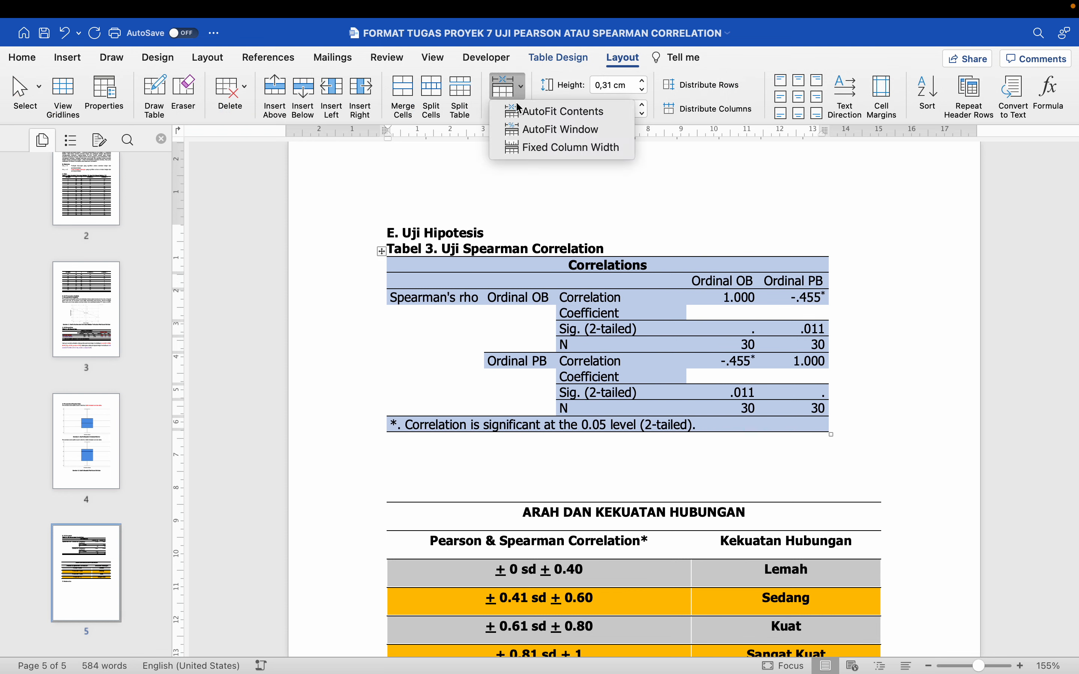
pyautogui.click(527, 131)
pyautogui.click(517, 232)
pyautogui.scroll(-2, 517, 232)
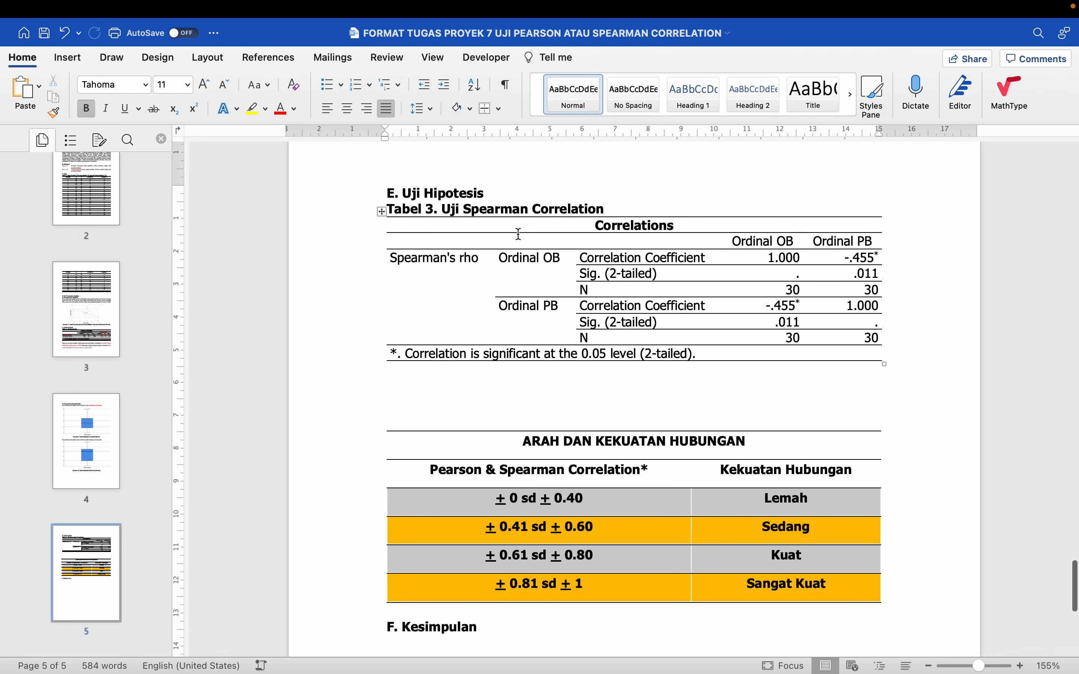
# Clear all borders from the resized Correlations table and reapply bottom, top and inside horizontal borders
pyautogui.click(382, 205)
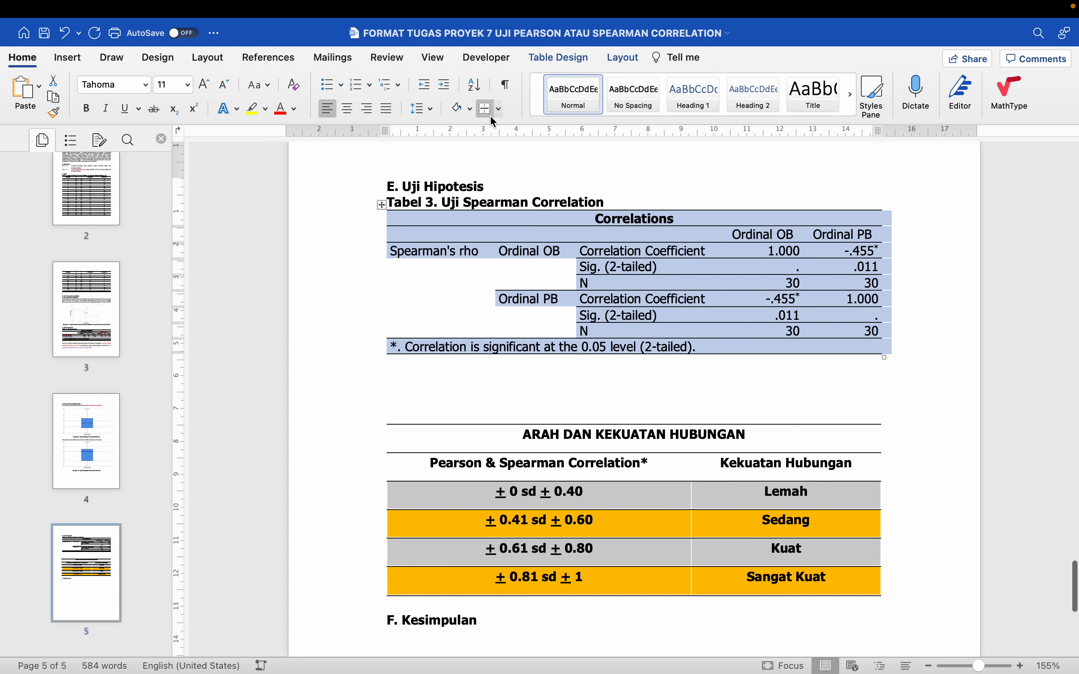
pyautogui.click(499, 108)
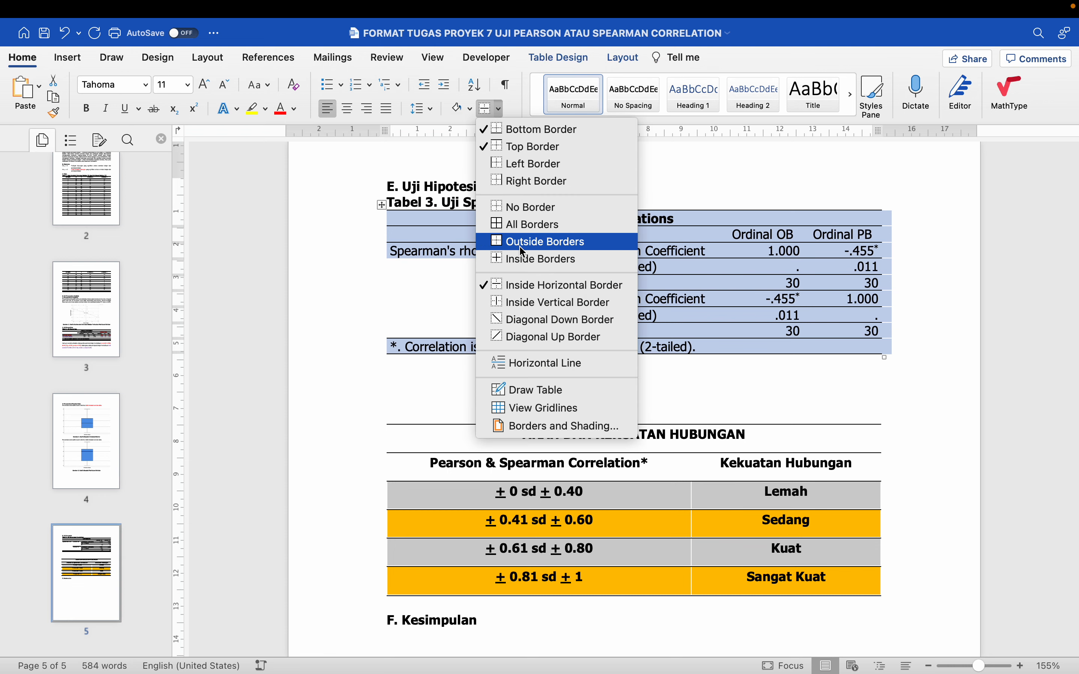
pyautogui.click(528, 209)
pyautogui.click(495, 105)
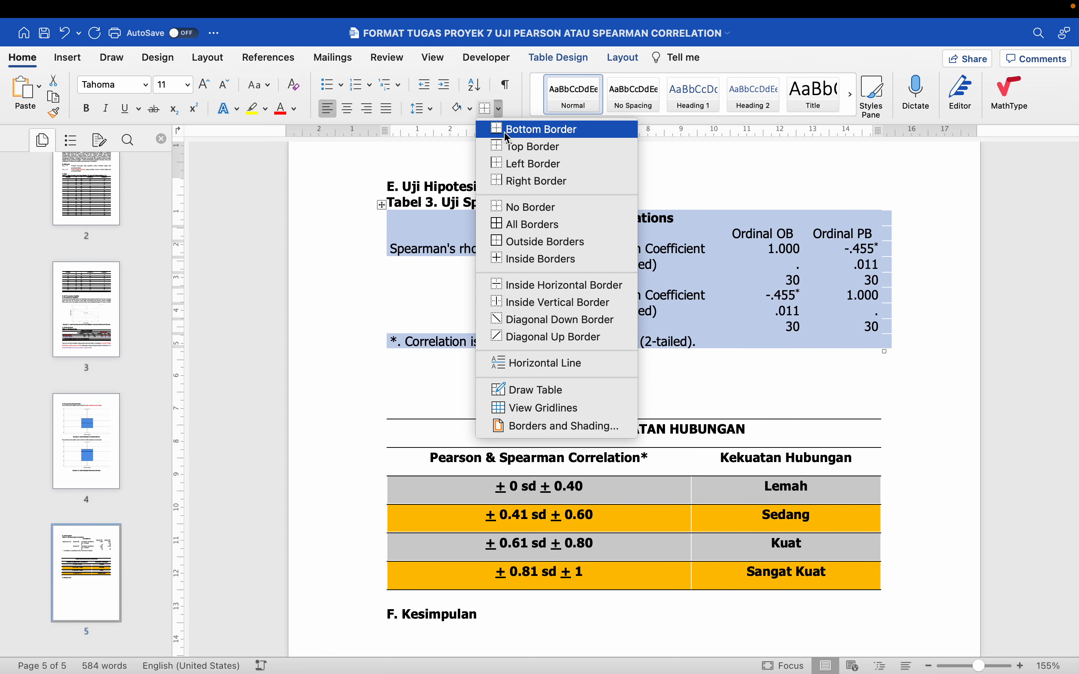
pyautogui.click(511, 133)
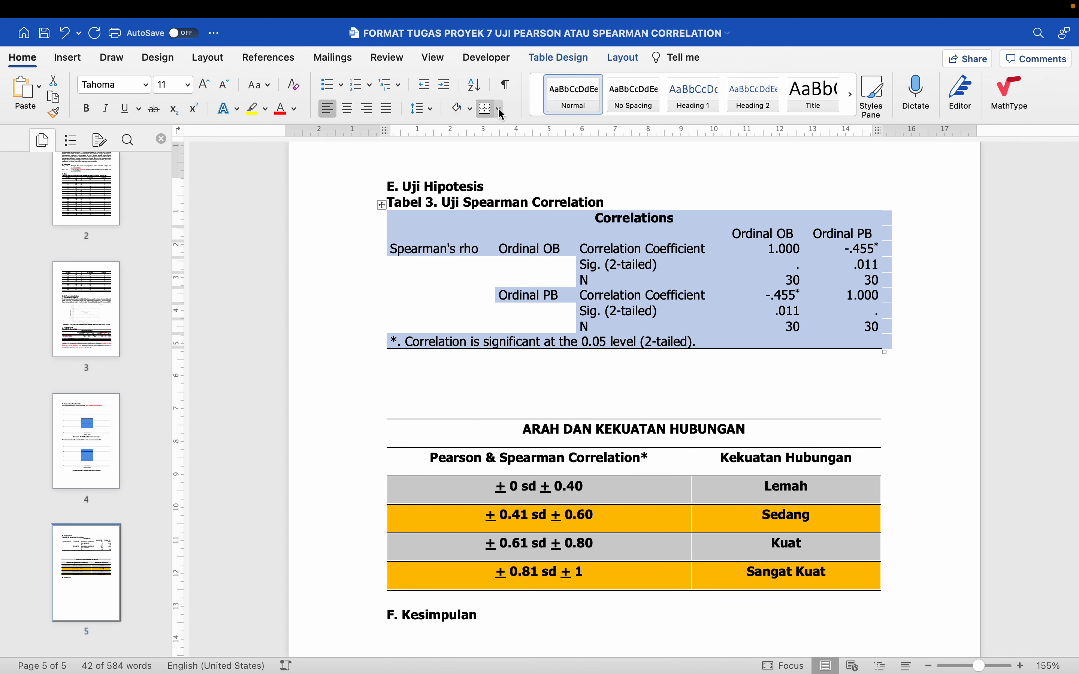
pyautogui.click(497, 108)
pyautogui.click(511, 147)
pyautogui.click(497, 108)
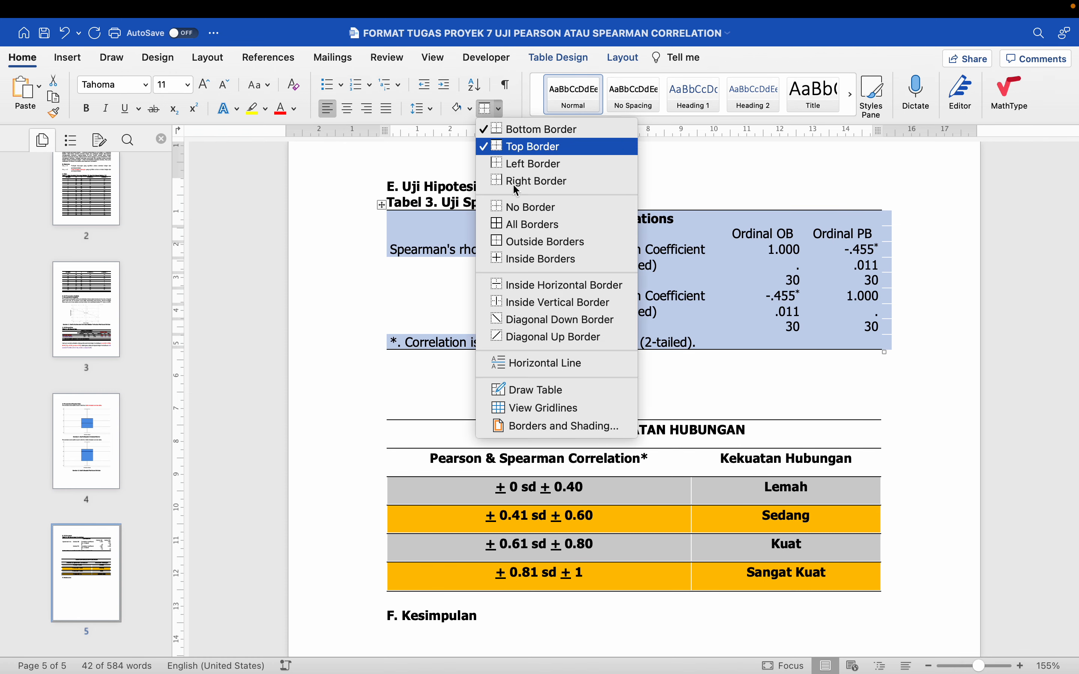
pyautogui.click(525, 283)
pyautogui.click(536, 347)
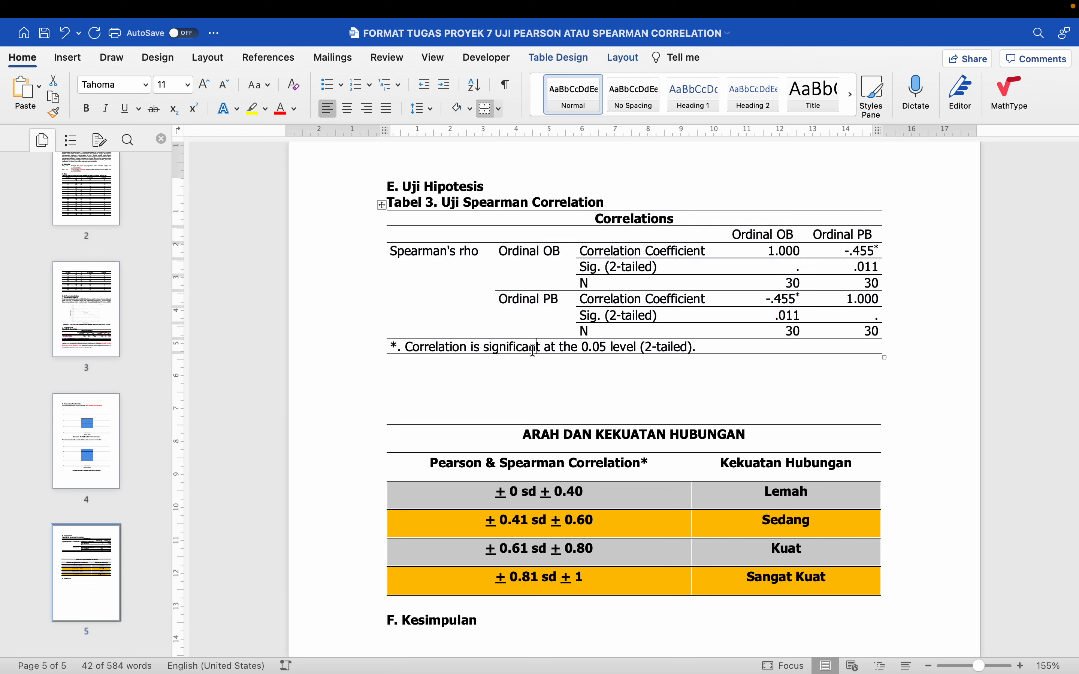
# Colour the labels and values in the three Ordinal OB rows of the Correlations table red
pyautogui.moveTo(657, 248); pyautogui.dragTo(873, 284)
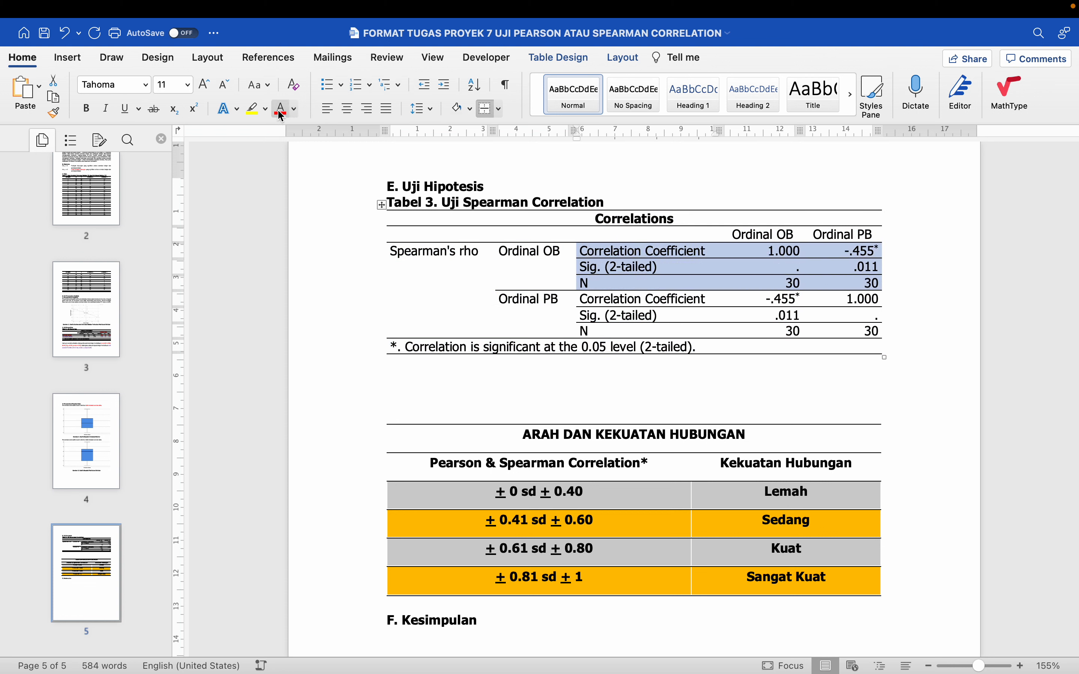
pyautogui.click(282, 109)
pyautogui.click(463, 382)
pyautogui.scroll(-1, 464, 388)
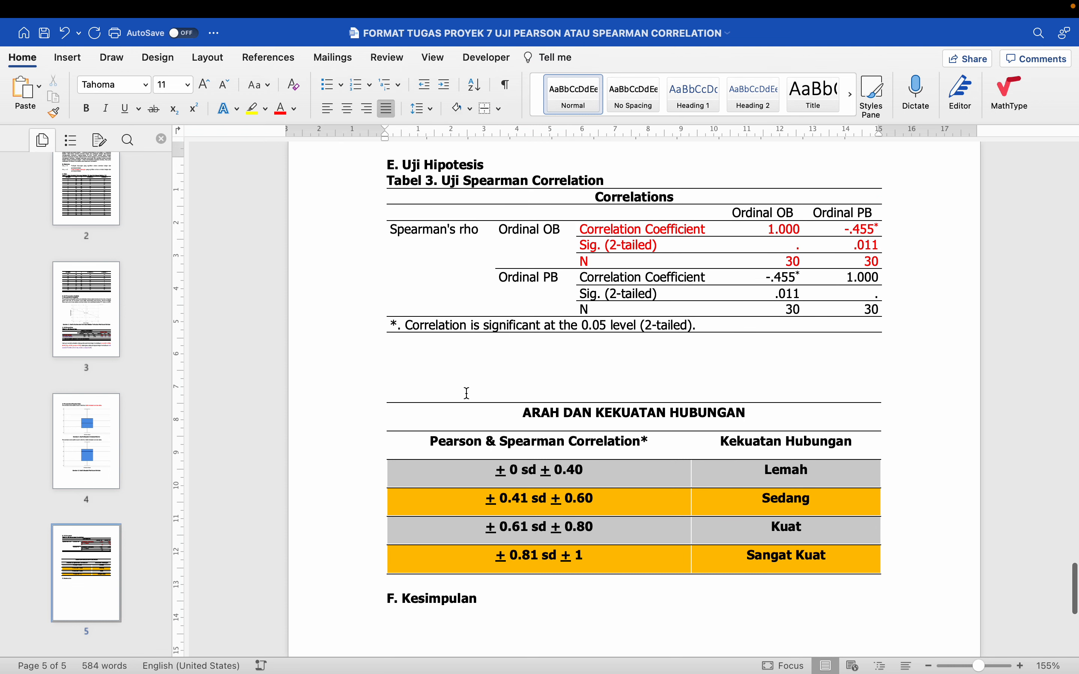
# Return the Ordinal OB column values in the red rows to black text
pyautogui.click(846, 228)
pyautogui.moveTo(792, 226); pyautogui.dragTo(788, 261)
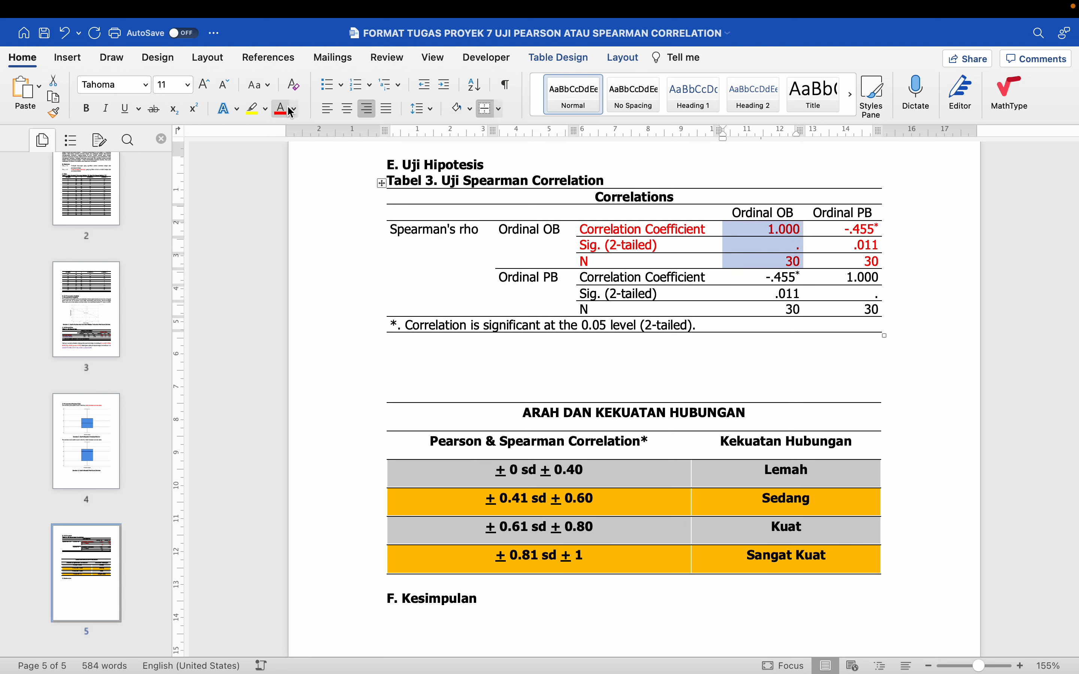
pyautogui.click(293, 111)
pyautogui.click(296, 183)
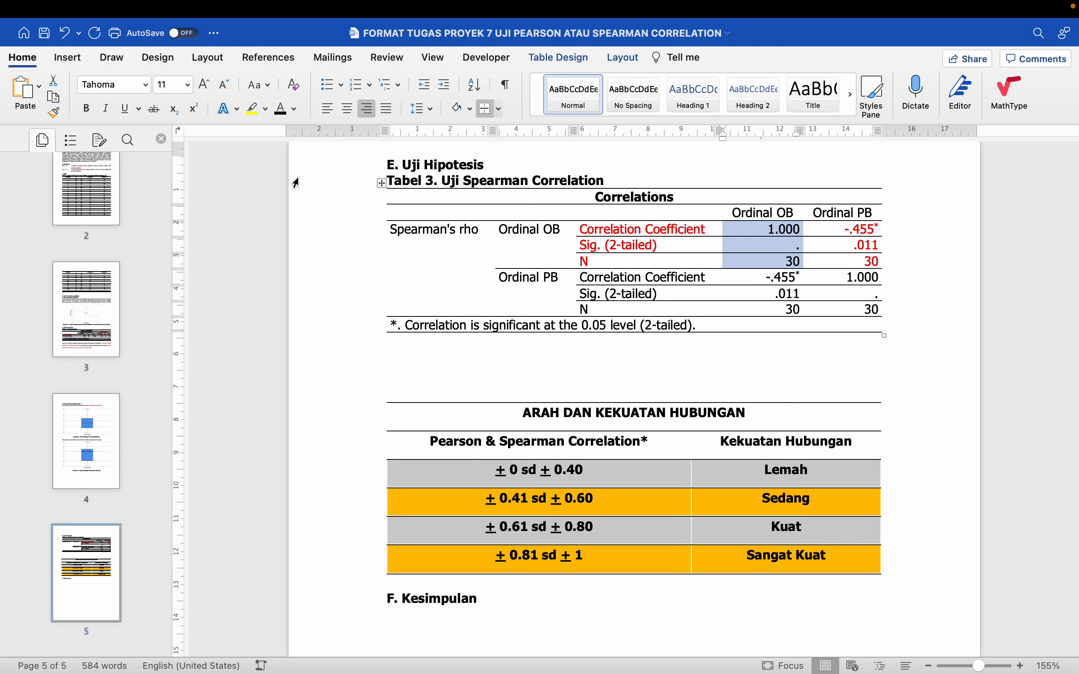
pyautogui.click(758, 338)
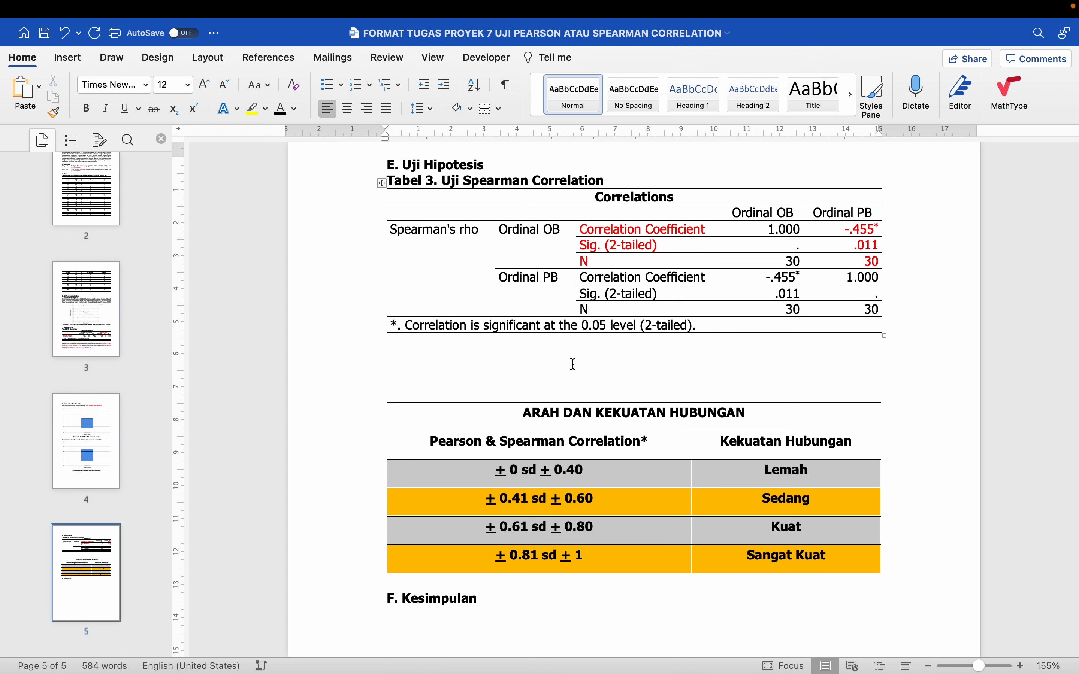
# Below the Correlations table, write "-0.455" with "→ Arahnya negartif" on its own line underneath
pyautogui.click(474, 359)
pyautogui.write('-o')
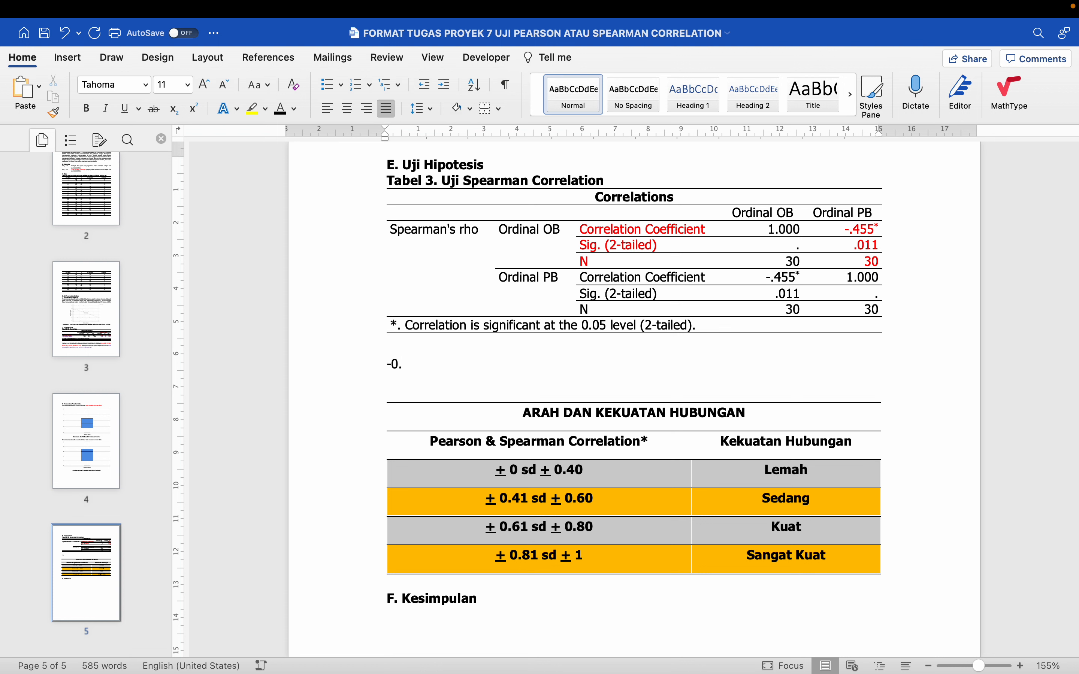
pyautogui.write('.4')
pyautogui.write('55 --> Arahn')
pyautogui.write('ya negartif')
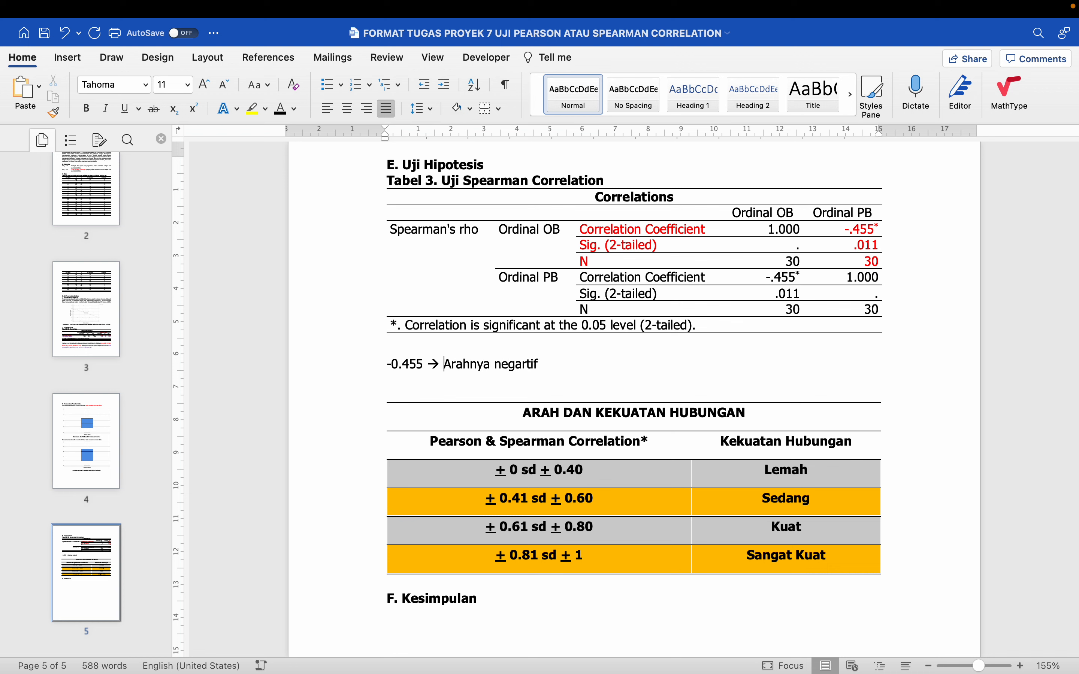
pyautogui.press('Return')
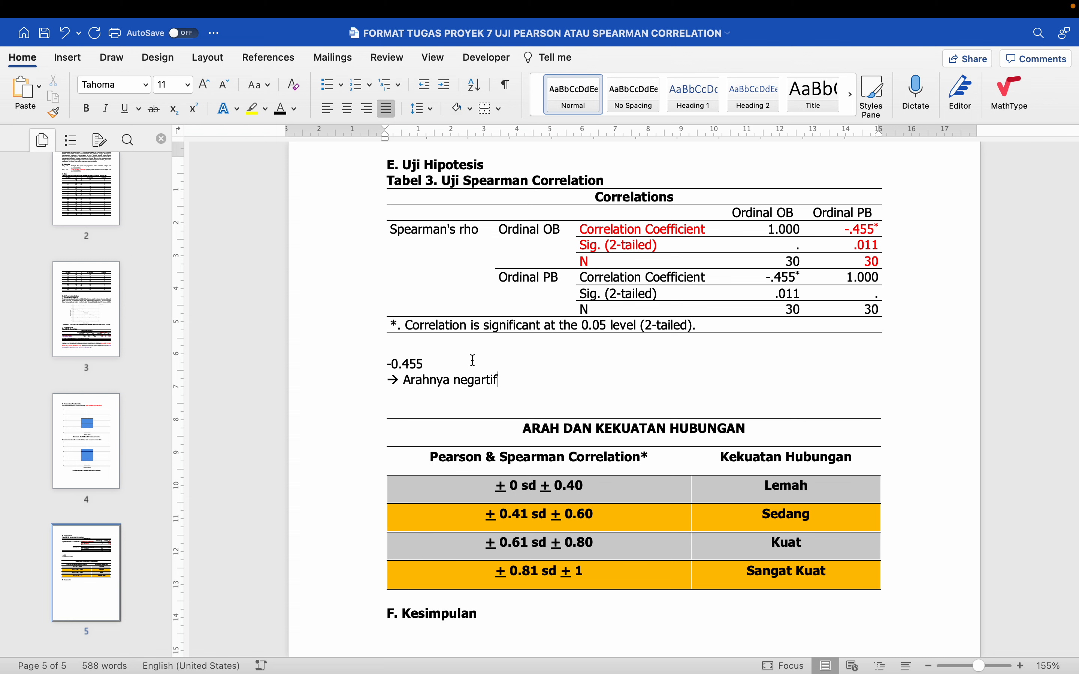
# Add the line "→ Kekuatan hubngan sedang" beneath the note on the correlation's direction
pyautogui.press('Return')
pyautogui.write('--')
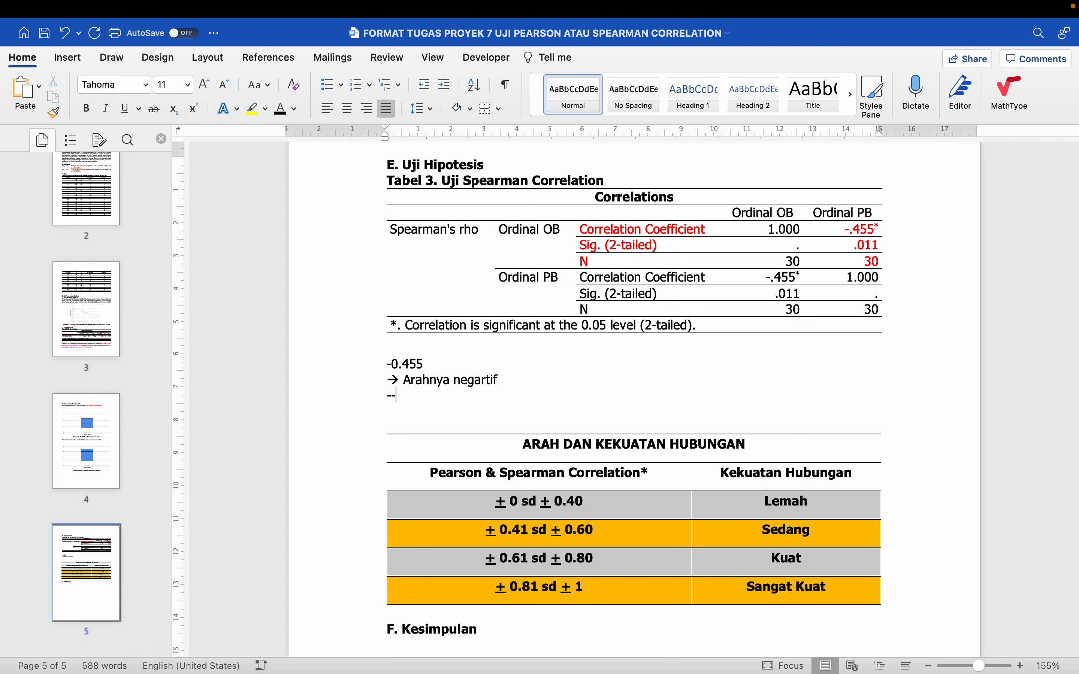
pyautogui.write('>')
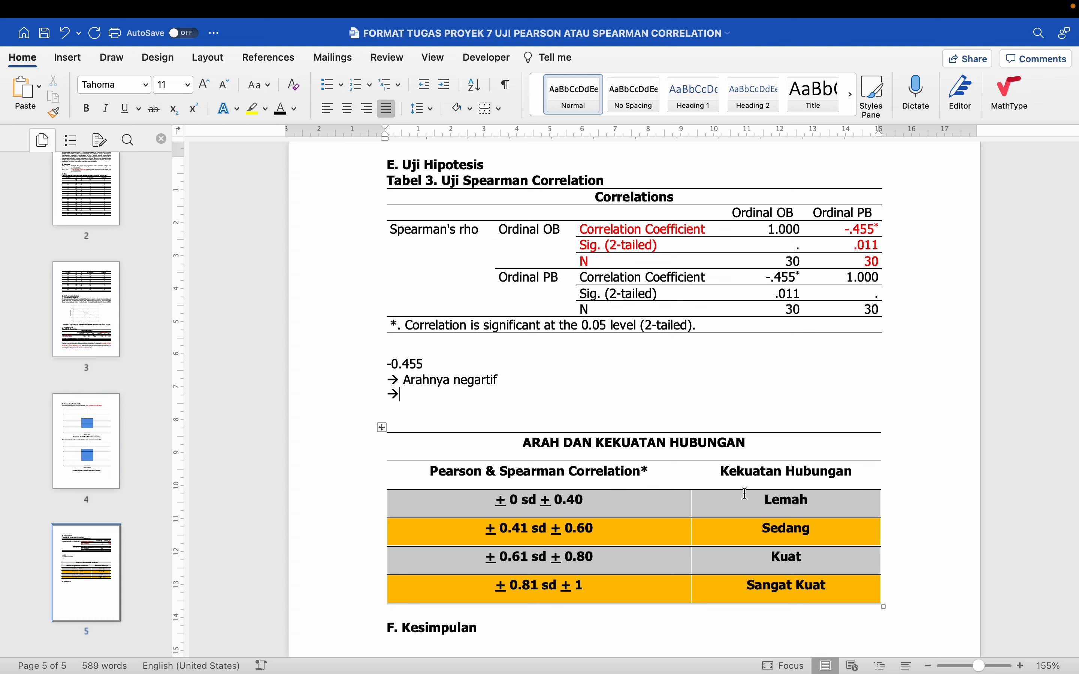
pyautogui.click(802, 531)
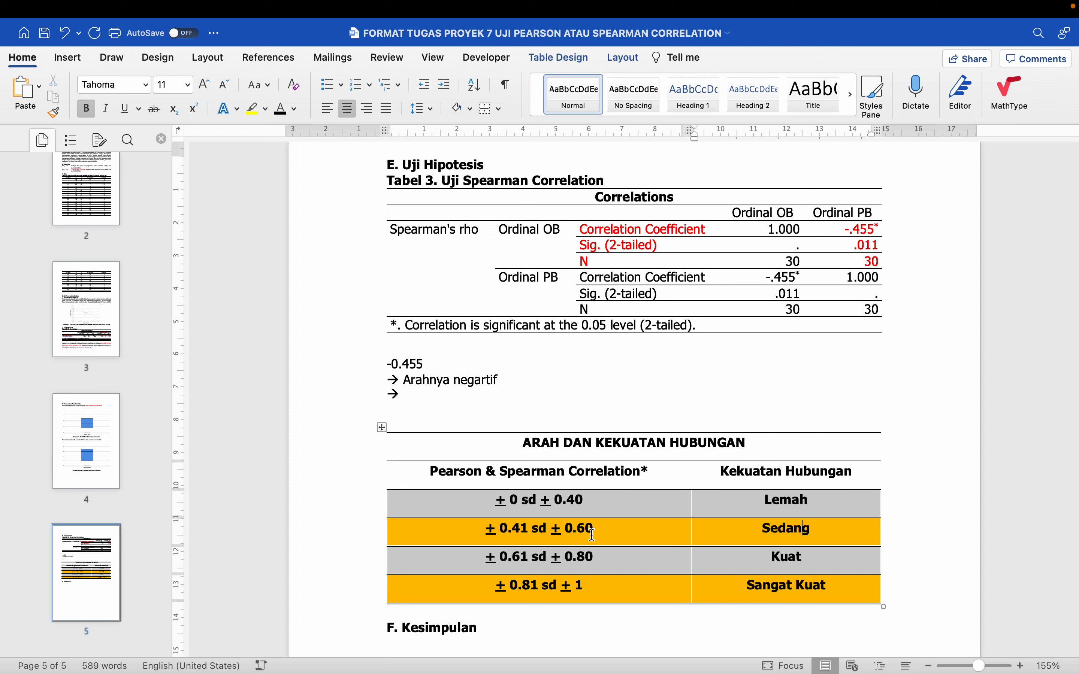
pyautogui.click(467, 395)
pyautogui.write('Kekuatan')
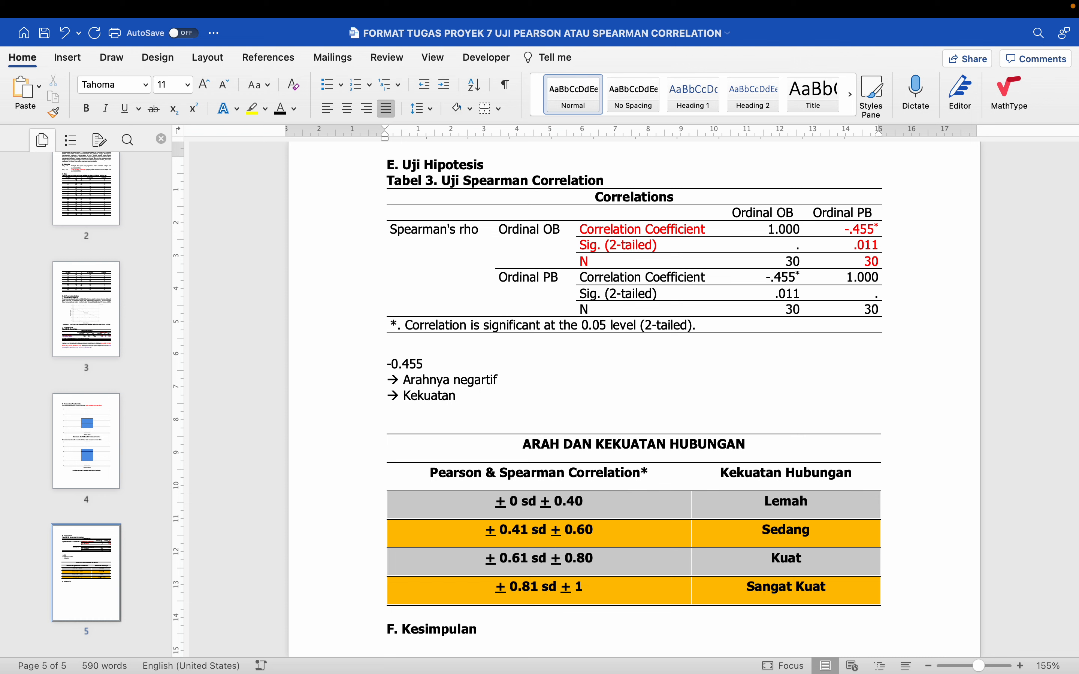
pyautogui.write(' hubngan sedang')
# Insert space above the "-0.455" note and write "Uji Spearmen correlation" there in the Normal style
pyautogui.press('Return')
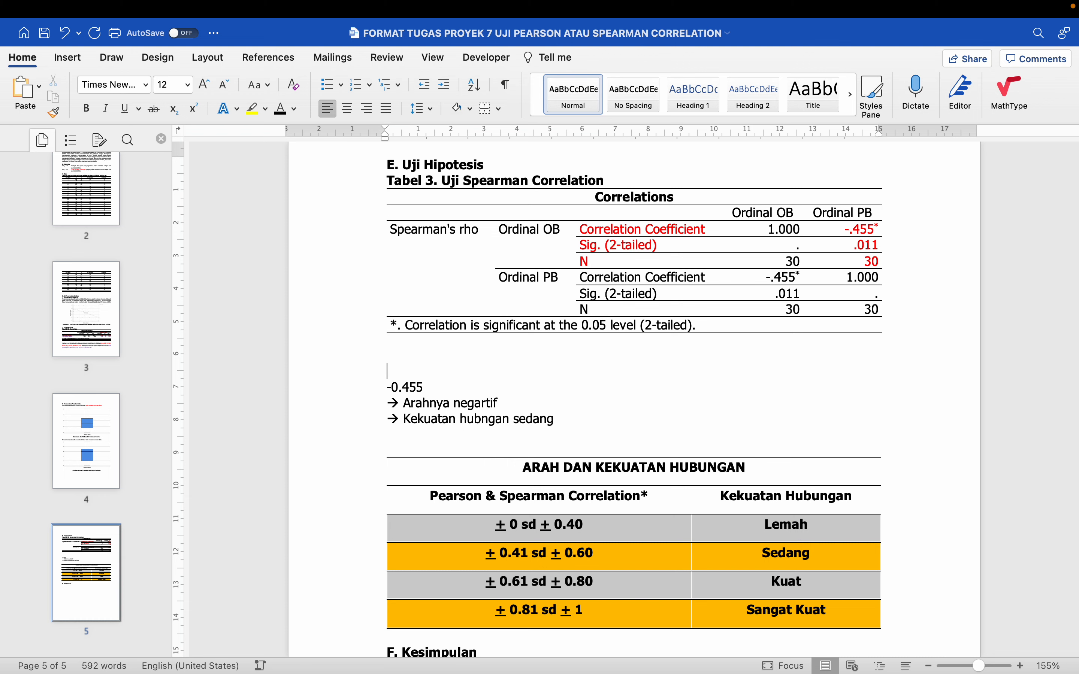
pyautogui.press('Up')
pyautogui.press('Return')
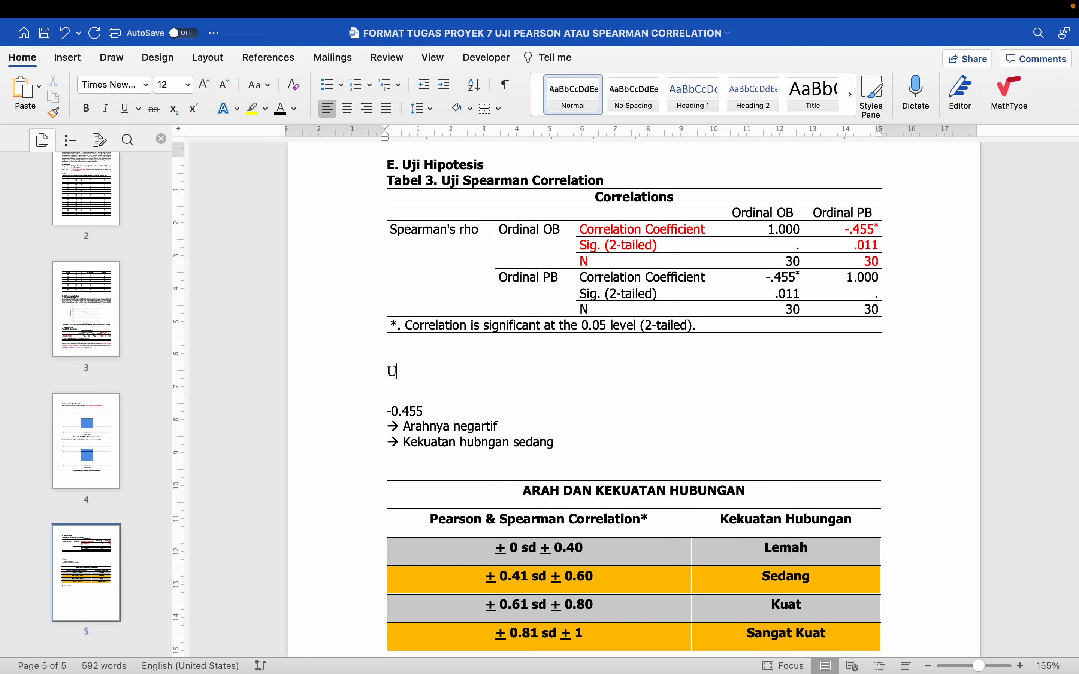
pyautogui.write('Uji')
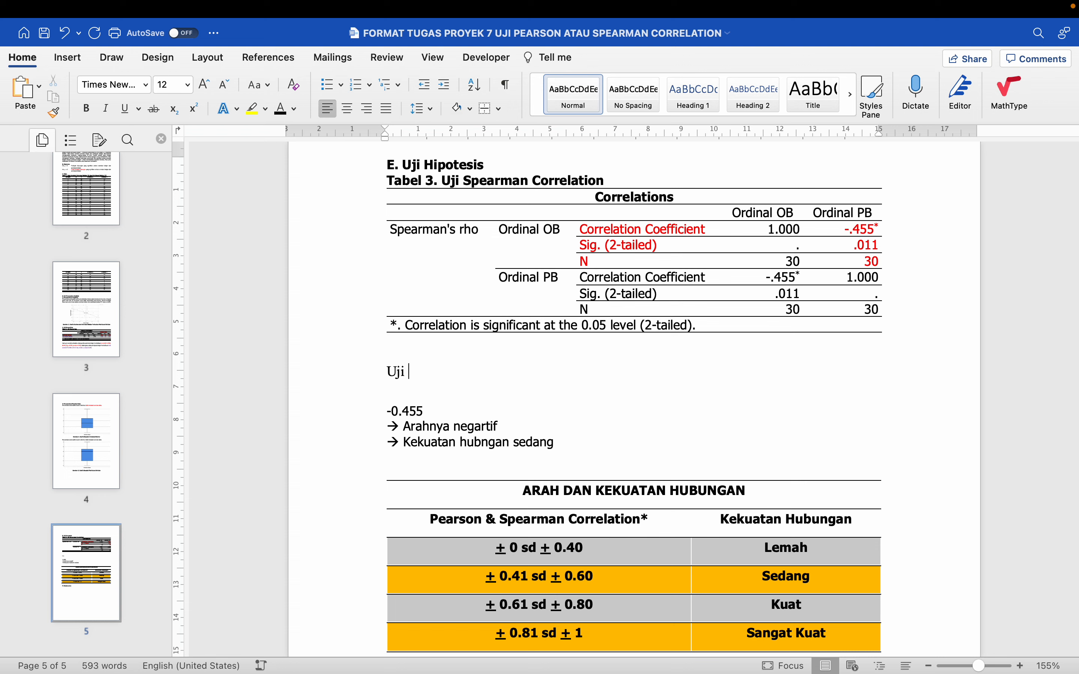
pyautogui.click(580, 102)
pyautogui.write('s')
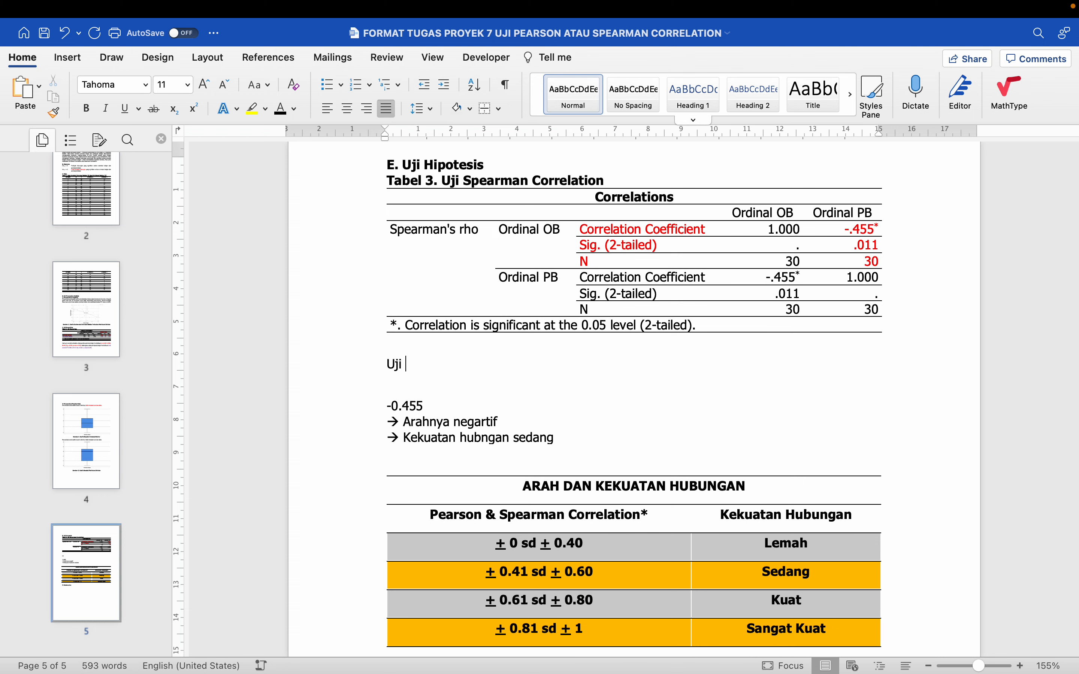
pyautogui.write('Spearmen correlation')
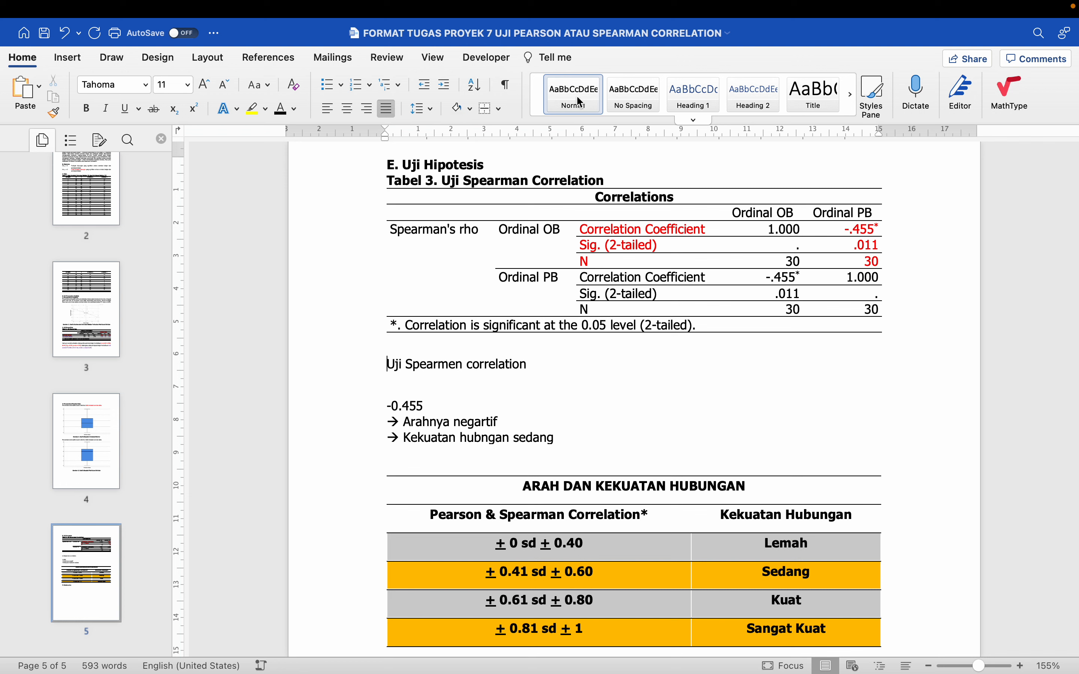
pyautogui.write('Hasil')
# Reword the new line to begin "Hasil uji Spearmen correlation" and continue it with "diketahui bahwa"
pyautogui.press('Delete')
pyautogui.write('u')
pyautogui.press('End')
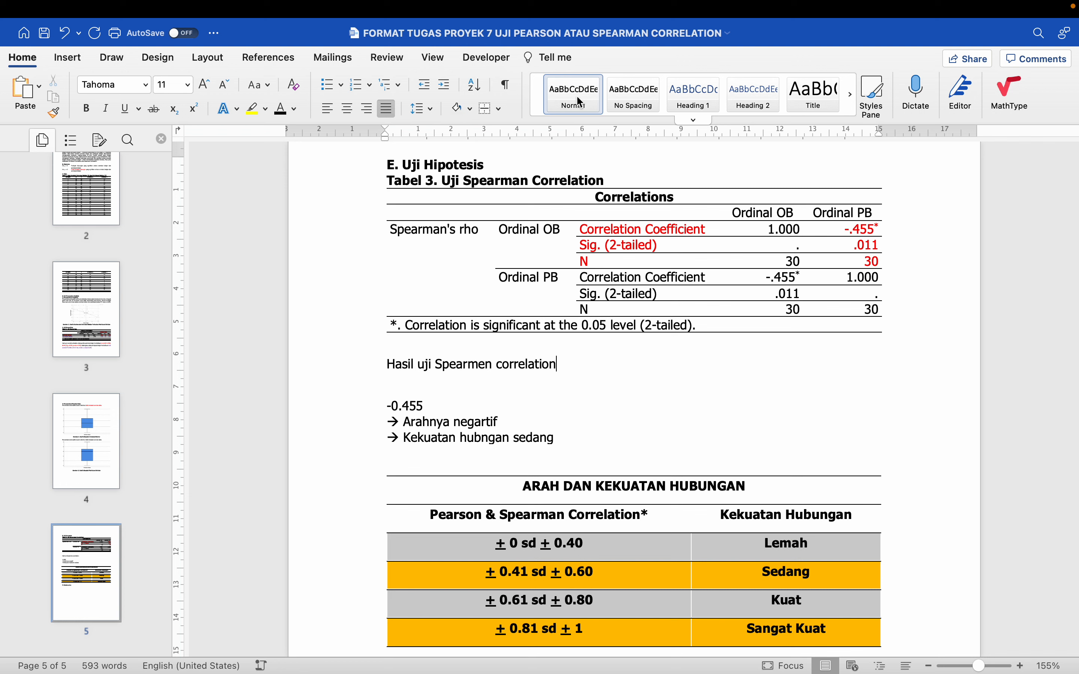
pyautogui.write('diektahui')
pyautogui.press('BackSpace')
pyautogui.press('BackSpace')
pyautogui.press('BackSpace')
pyautogui.press('BackSpace')
pyautogui.press('BackSpace')
pyautogui.press('BackSpace')
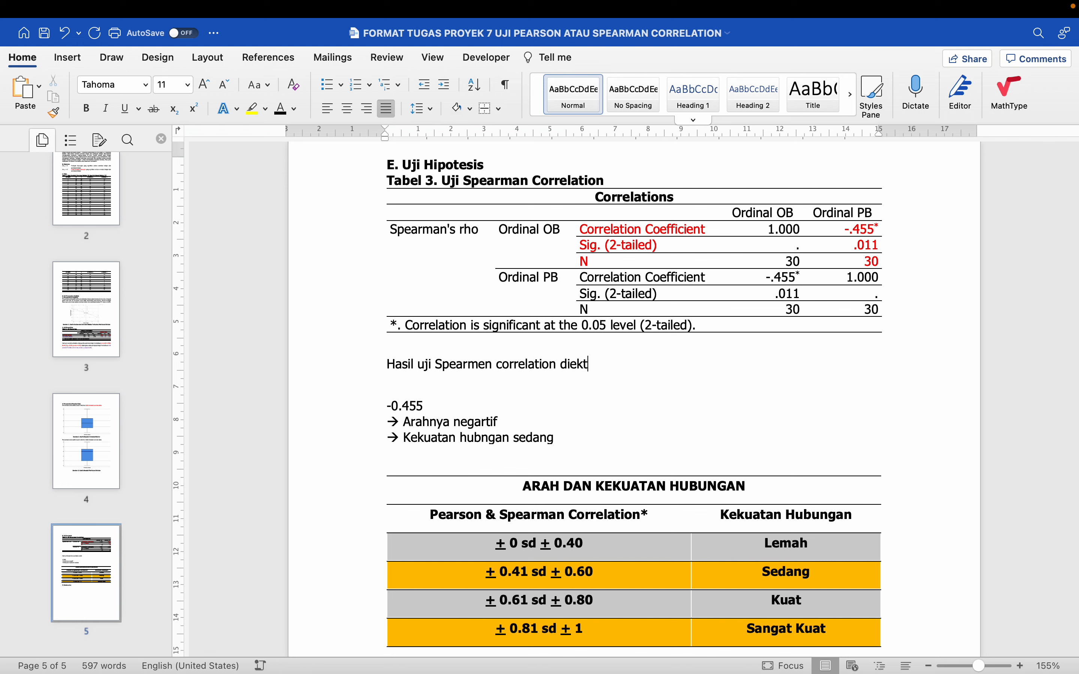
pyautogui.press('BackSpace')
pyautogui.write('ketahui bahwa h')
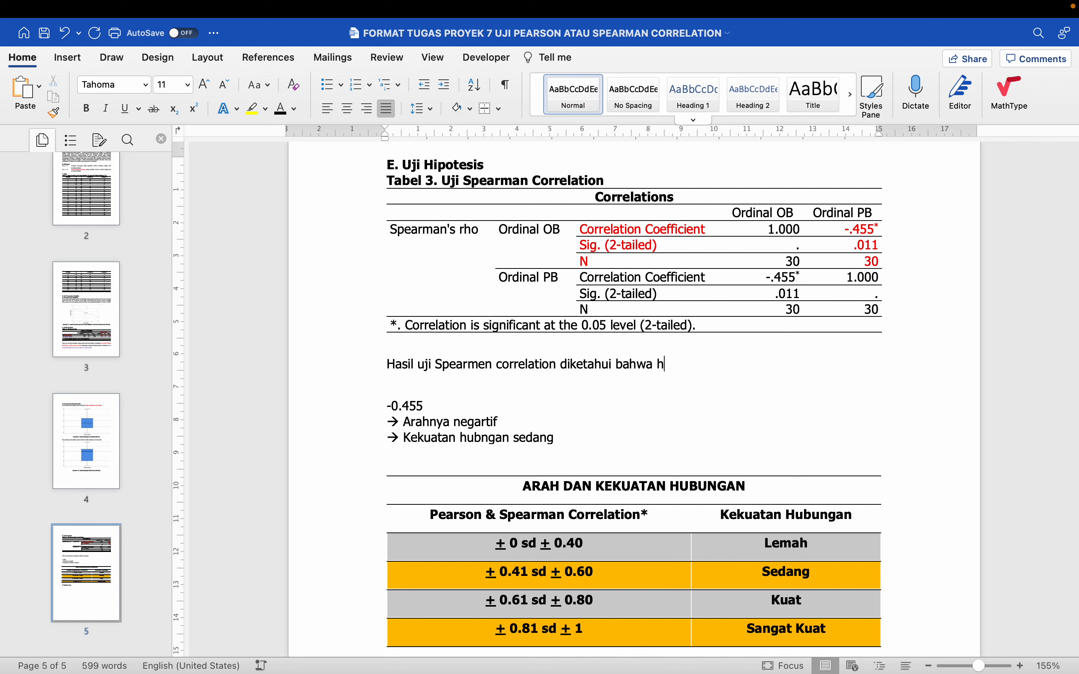
pyautogui.write('ubungan antara orientasi b')
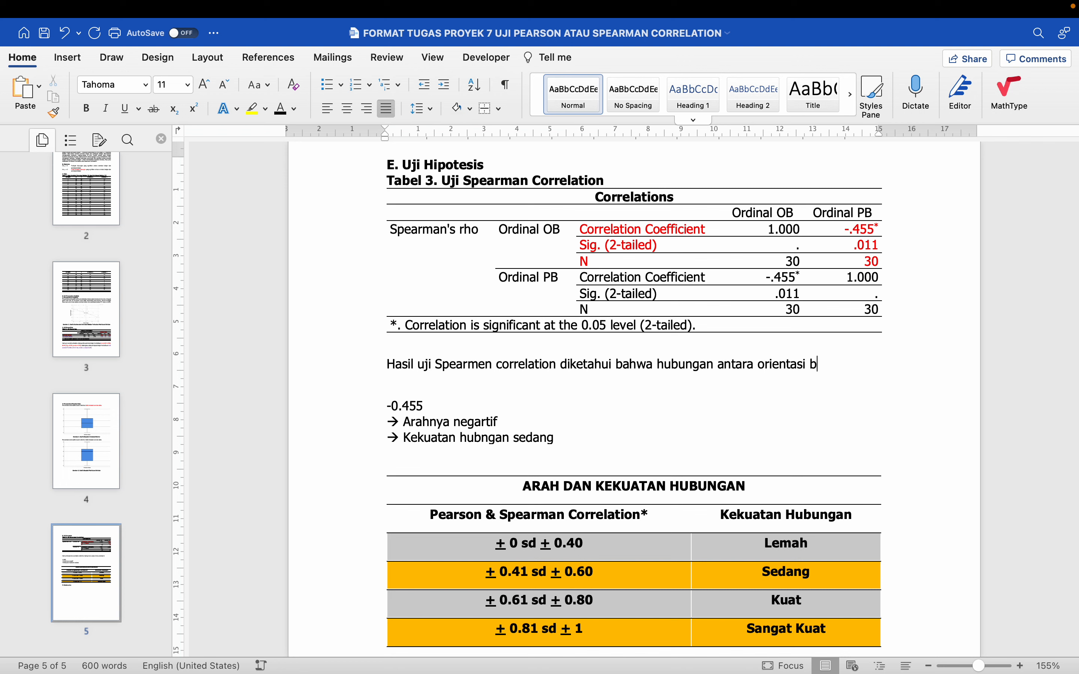
# Continue the interpretation sentence with "hubungan antara orientasi belajar dan partisipasi belajar"
pyautogui.press('BackSpace')
pyautogui.write('belajar dan partisipa')
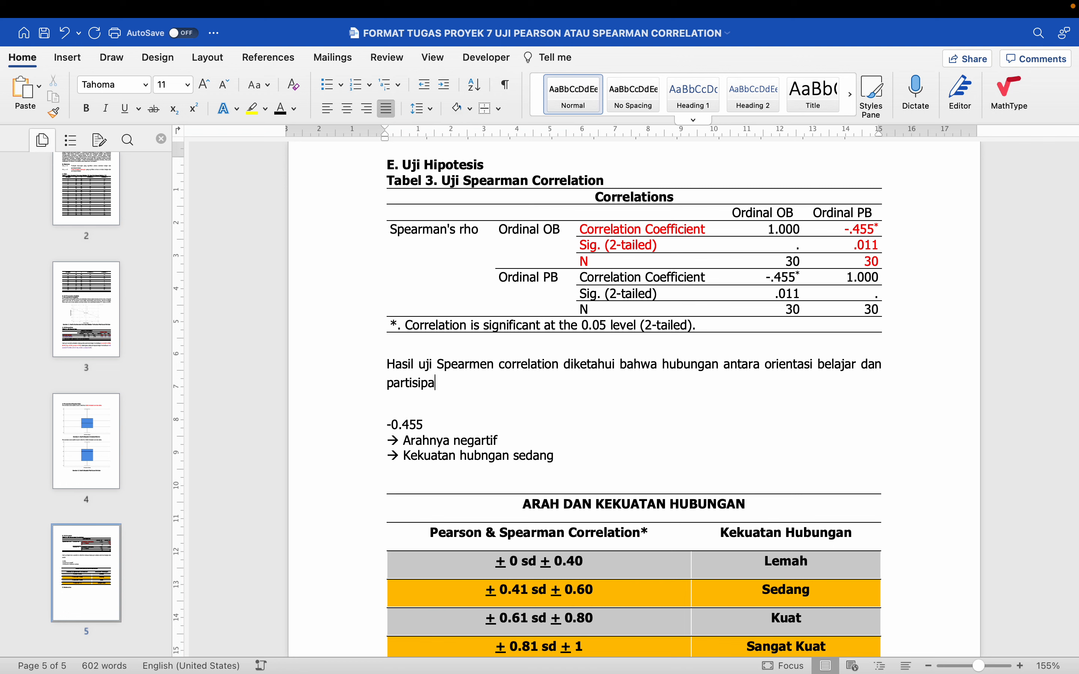
pyautogui.write('si belajar bersifat negati')
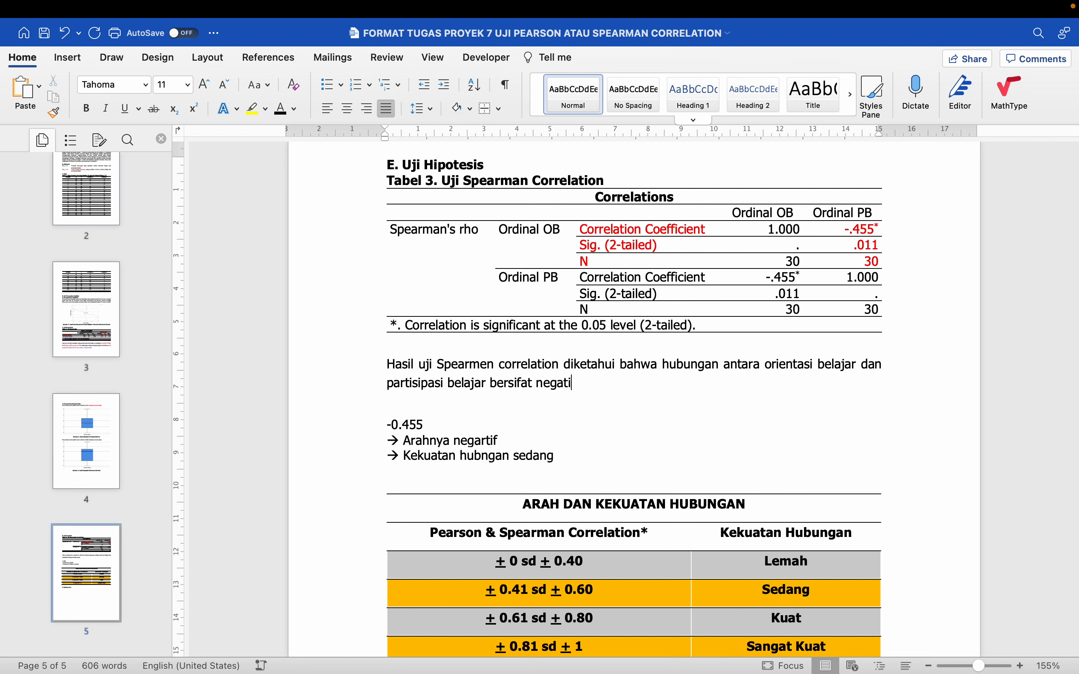
pyautogui.write('f, sedang, dan signifikan')
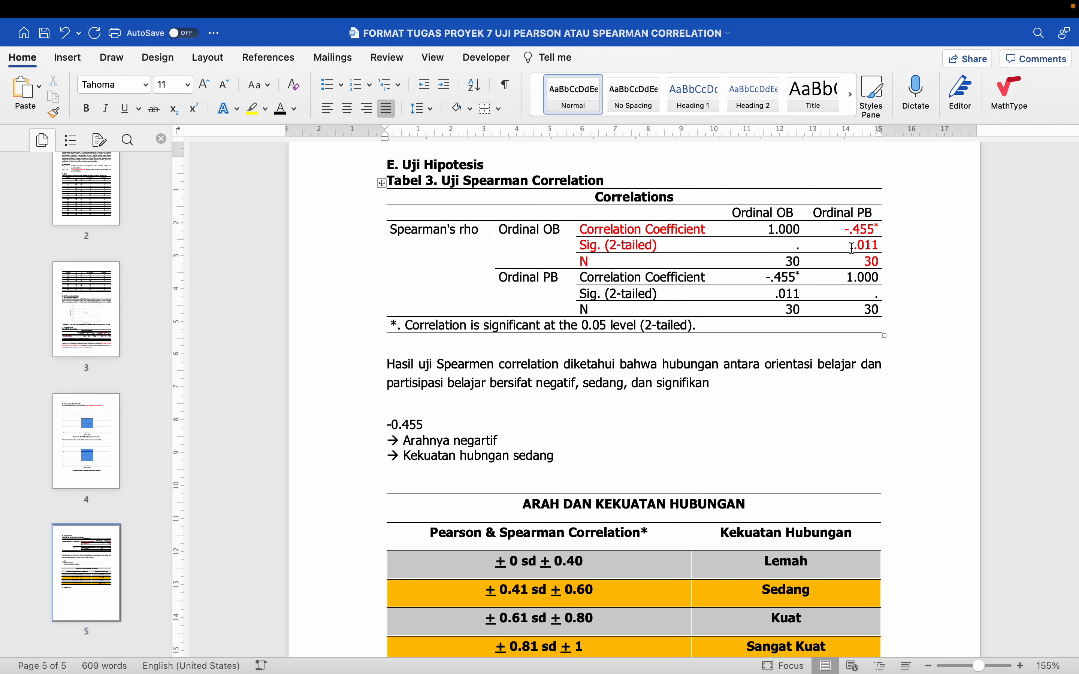
# Add the line "Signifikan → sig. < p-value" beneath the relationship strength note, separated by a blank line
pyautogui.moveTo(852, 248); pyautogui.dragTo(891, 246)
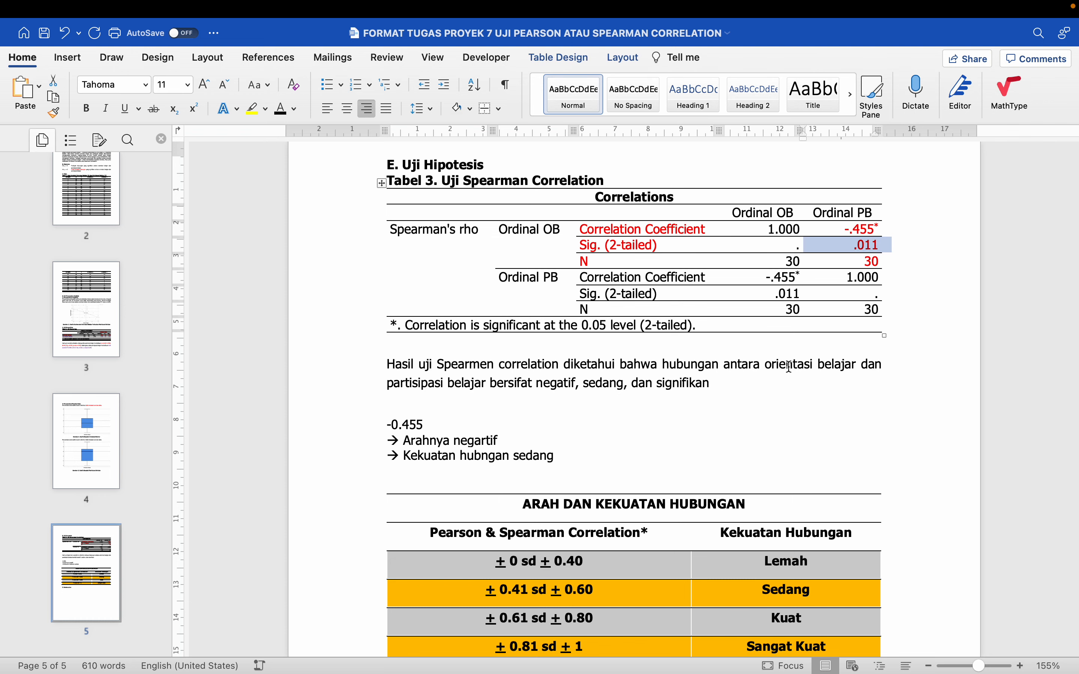
pyautogui.scroll(-3, 789, 367)
pyautogui.click(650, 344)
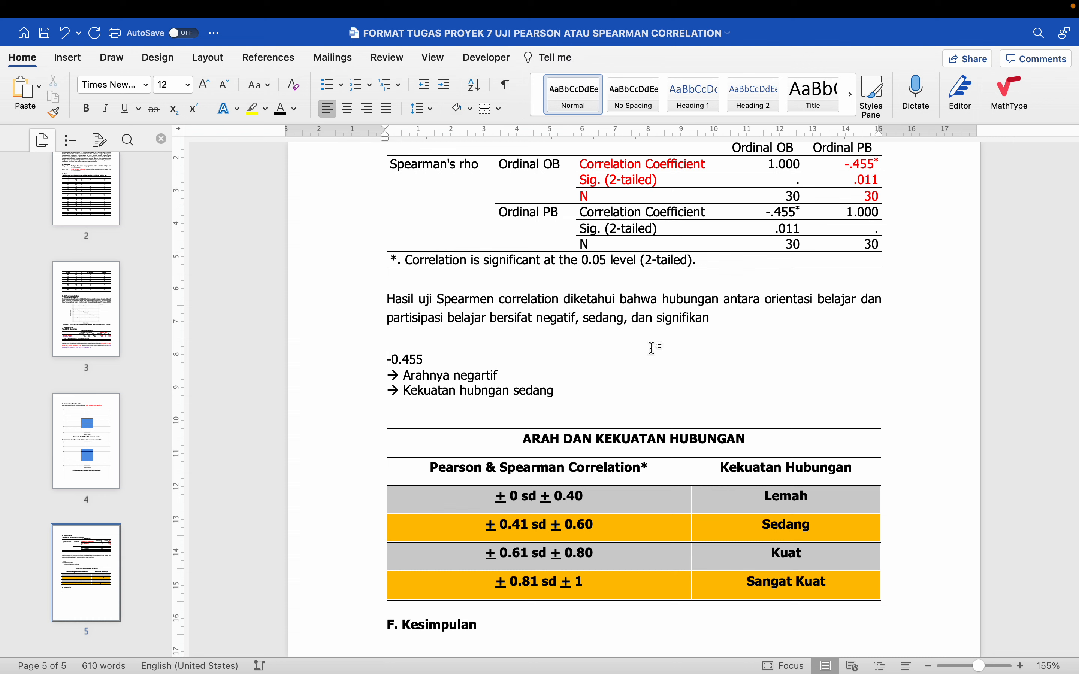
pyautogui.press('Down')
pyautogui.press('Down')
pyautogui.press('Down')
pyautogui.press('Return')
pyautogui.press('Up')
pyautogui.press('Return')
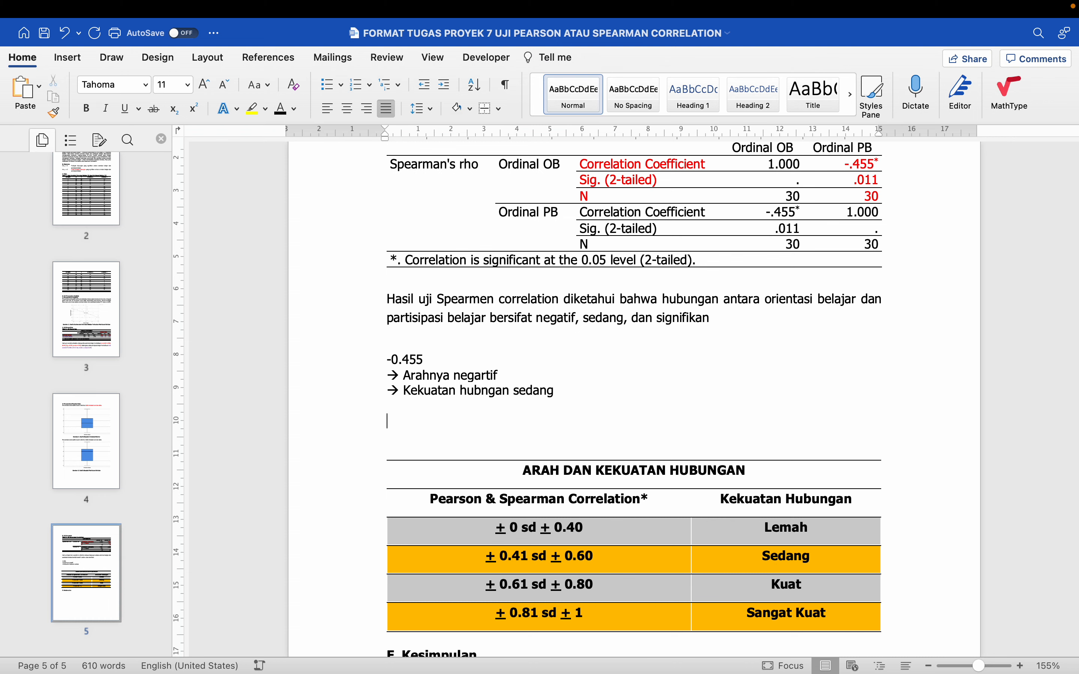
pyautogui.write('Signifikan --> sig.')
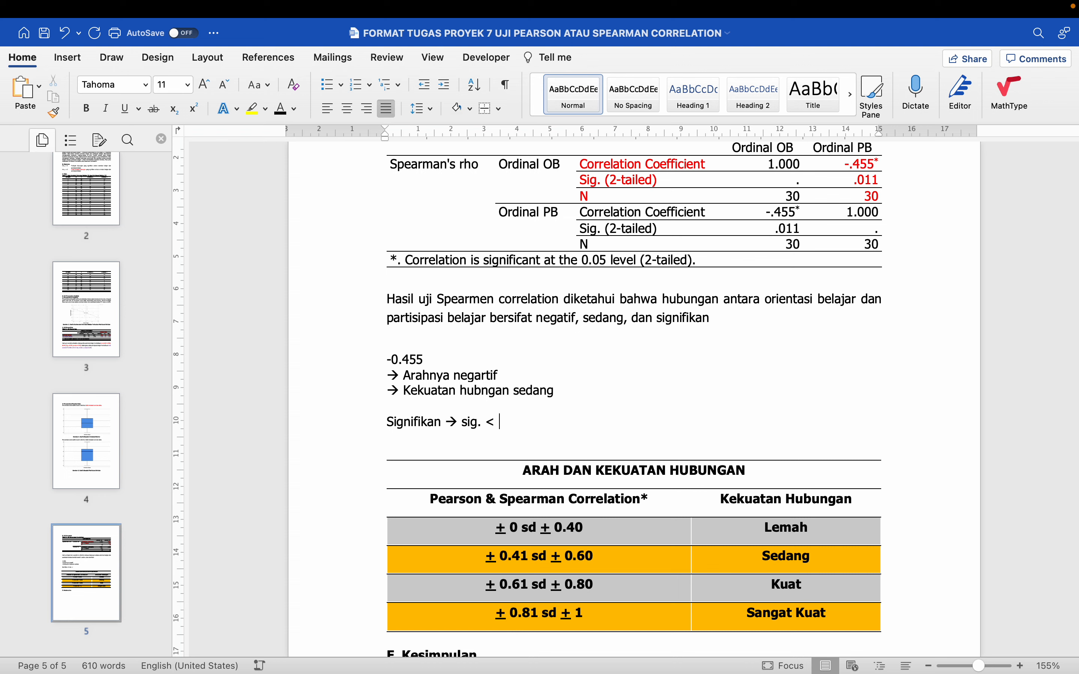
pyautogui.write(' < p-value')
# Write "Tidak signifikan → sig. > p-calue" on the line below the significance rule
pyautogui.press('Return')
pyautogui.write('Tidak sig')
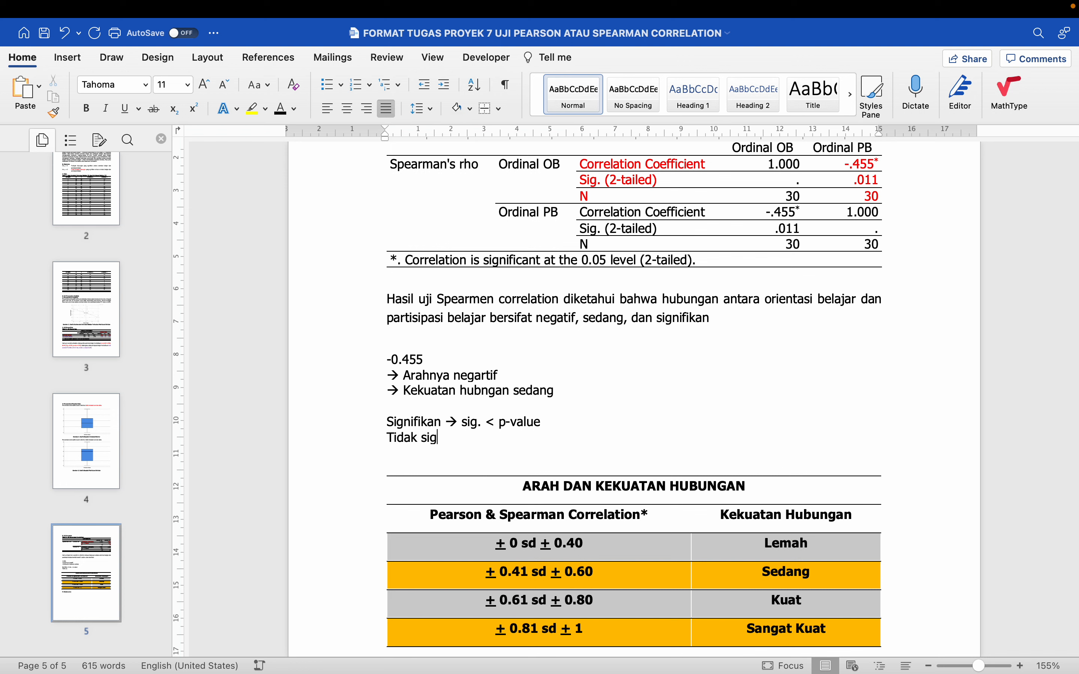
pyautogui.write('nifikan --> sig')
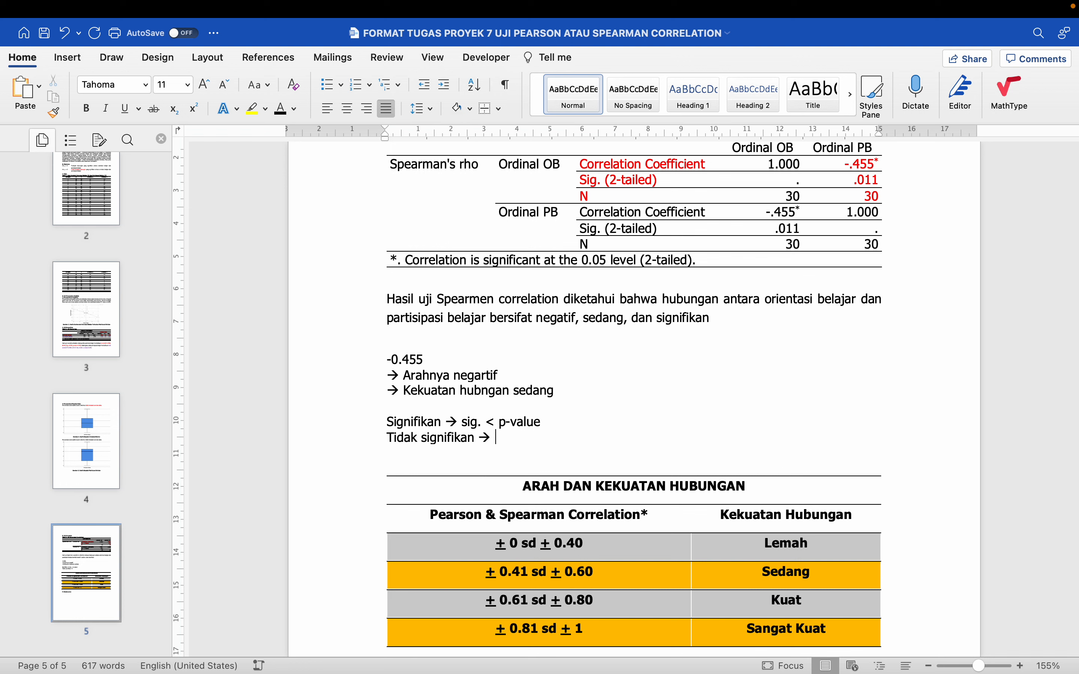
pyautogui.write('. > ')
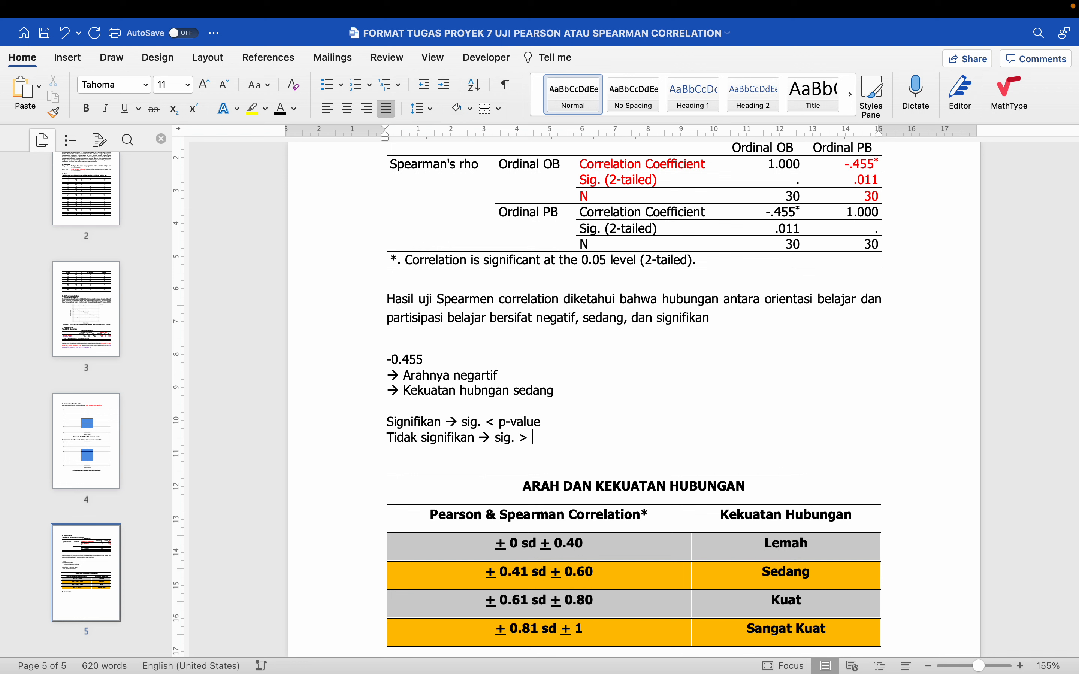
pyautogui.write('p-calue')
# Capitalise "sig." as "Sig." in both significance rule lines
pyautogui.click(462, 422)
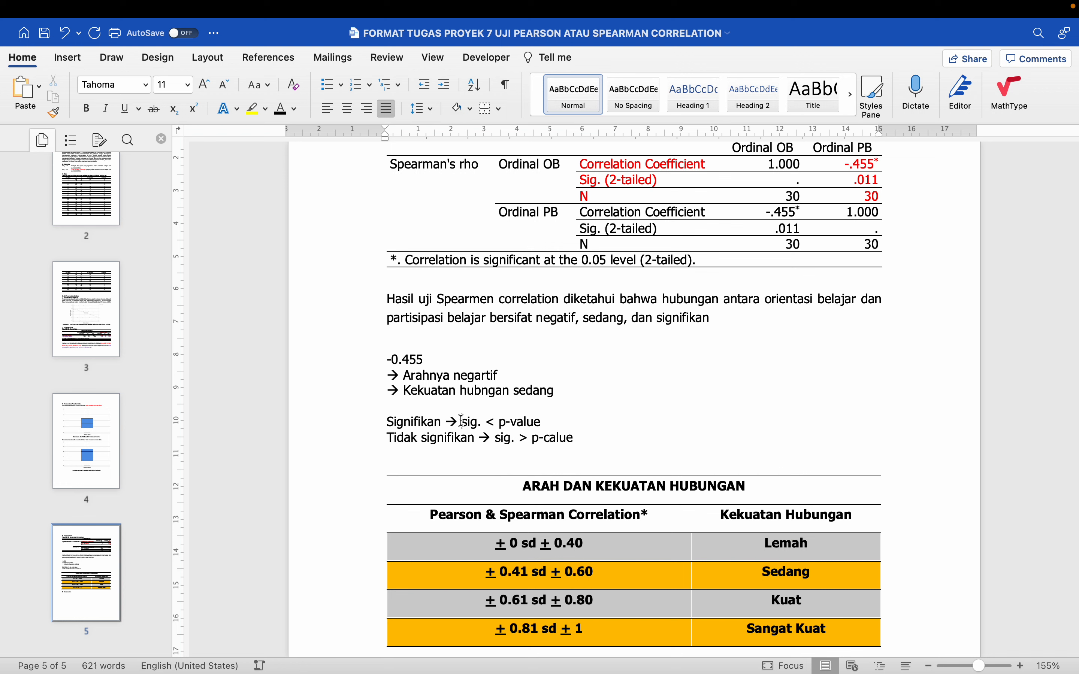
pyautogui.hotkey('shift', 'Right')
pyautogui.write('S')
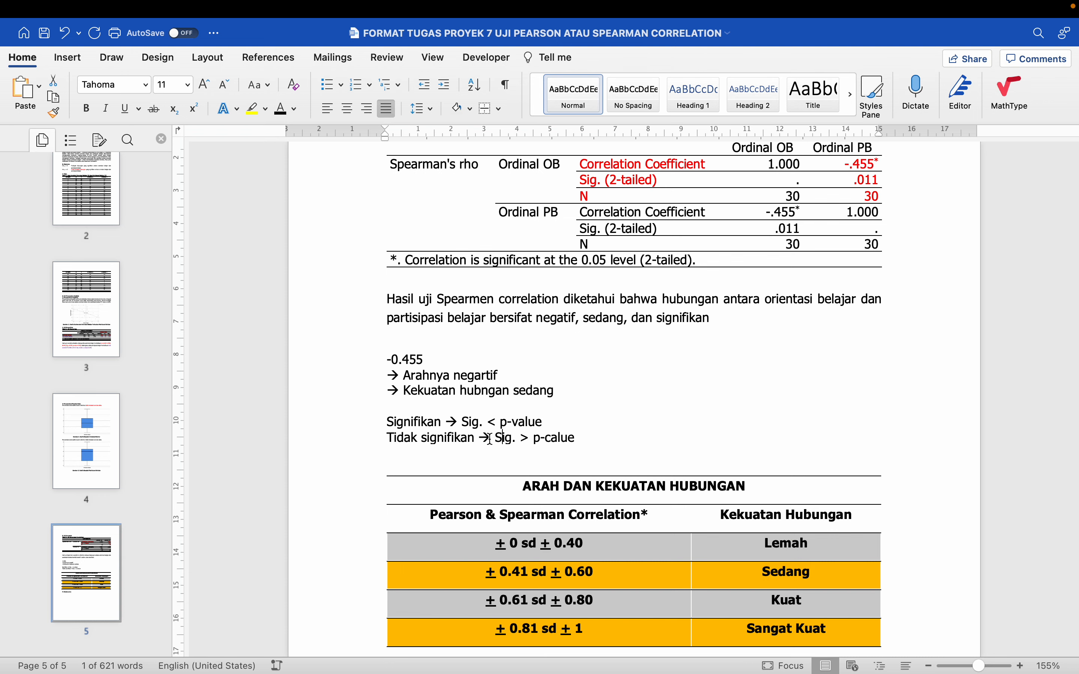
pyautogui.write('S')
# Colour the word "negatif" red in the interpretation sentence
pyautogui.scroll(3, 663, 341)
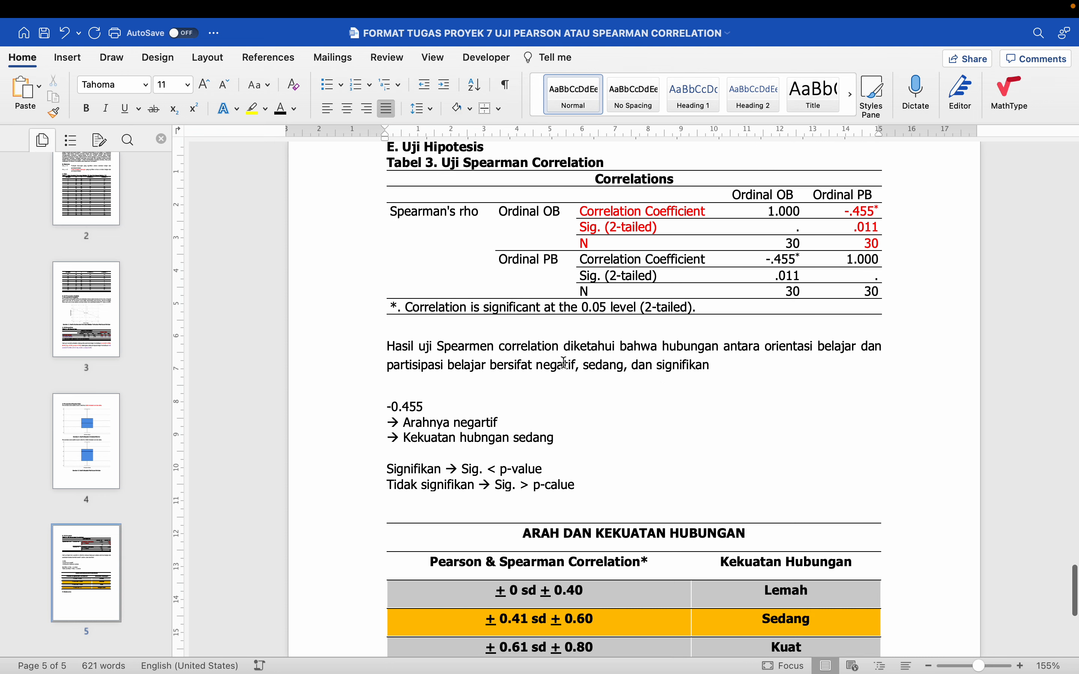
pyautogui.doubleClick(558, 365)
pyautogui.click(298, 115)
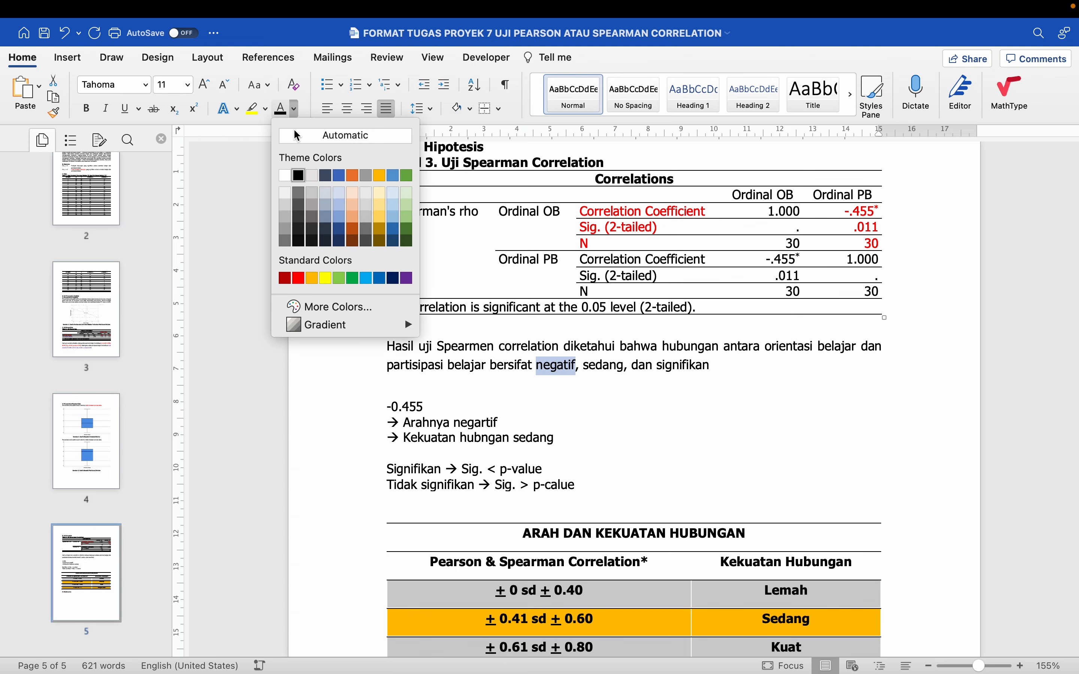
pyautogui.click(298, 281)
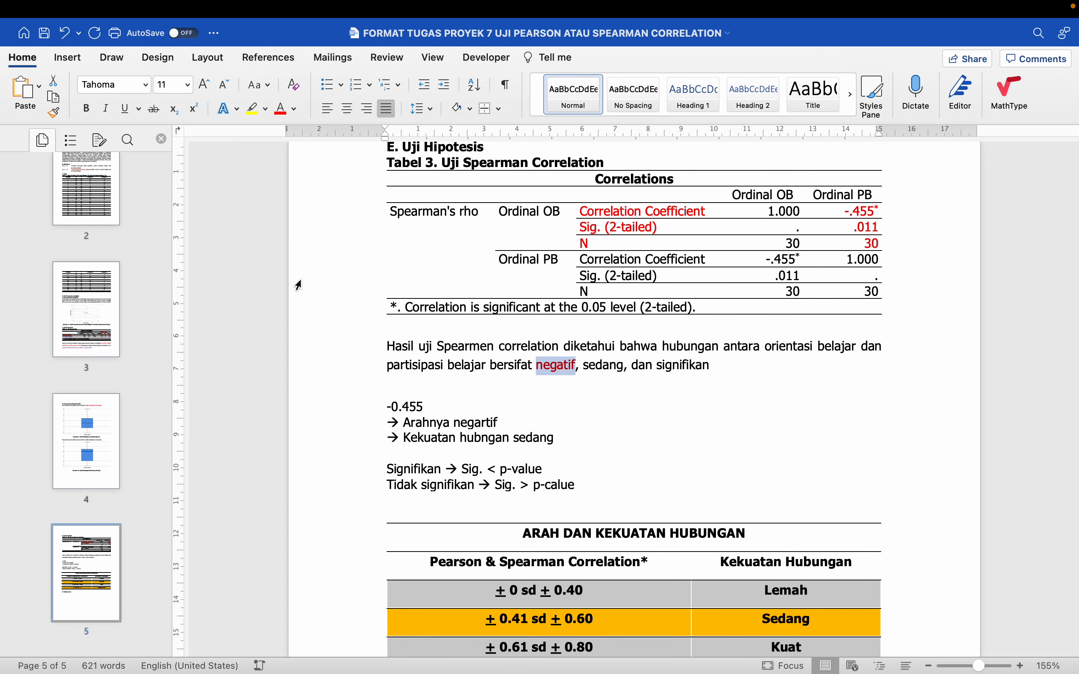
# Check the "Sedang" row of the strength table and colour "sedang" and "signifikan" red in the interpretation sentence
pyautogui.doubleClick(603, 366)
pyautogui.scroll(-6, 590, 369)
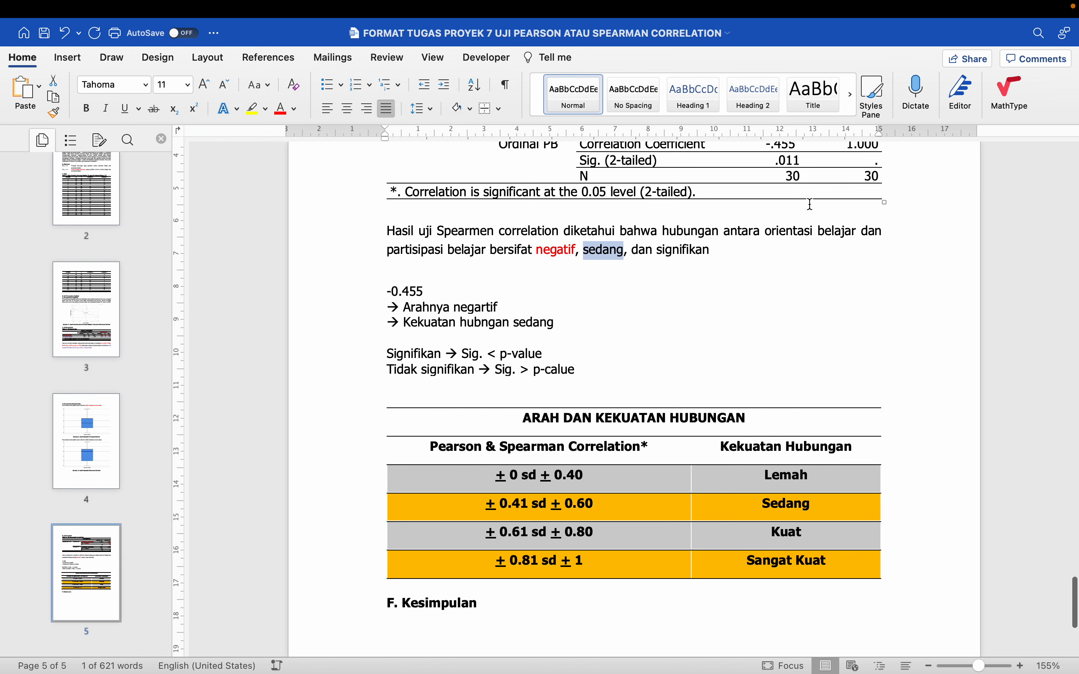
pyautogui.scroll(3, 553, 587)
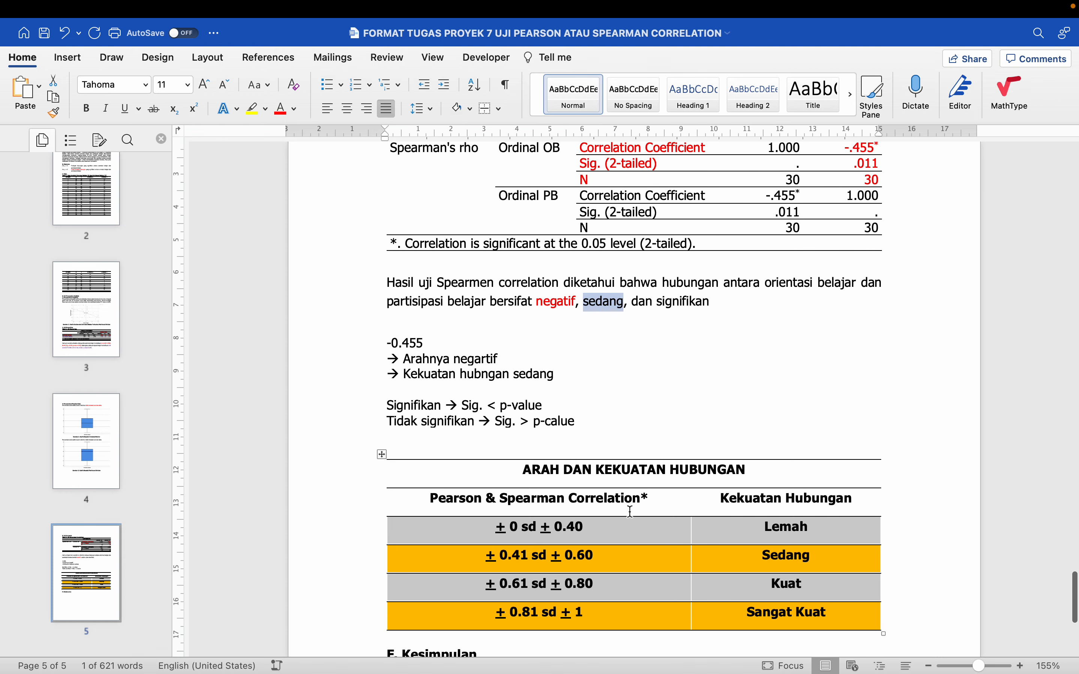
pyautogui.click(370, 563)
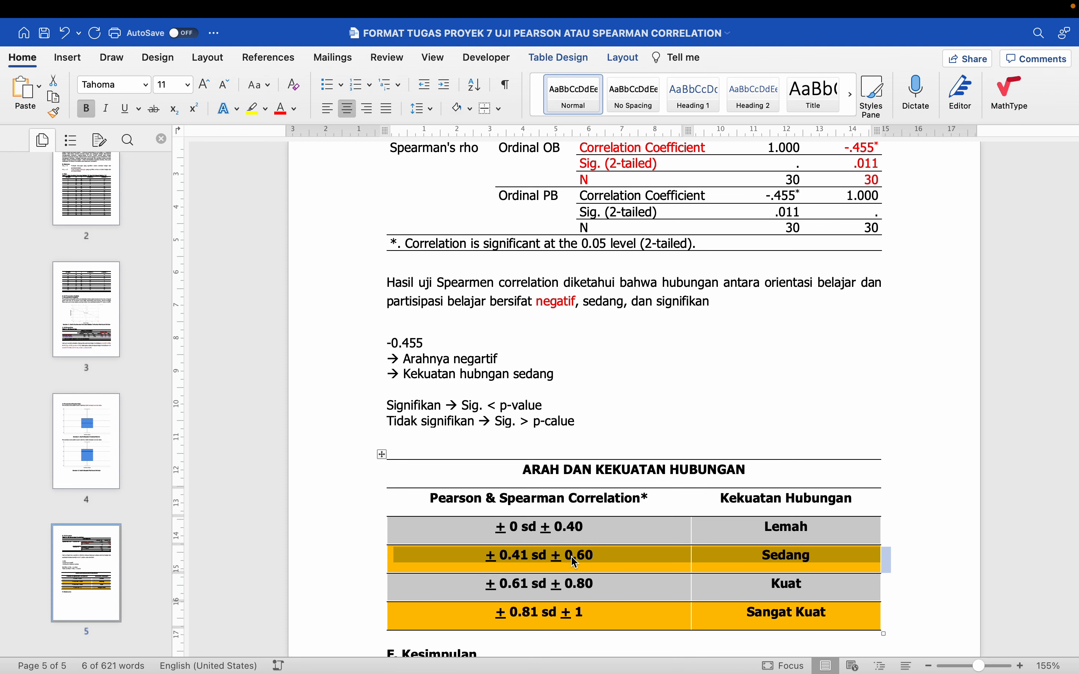
pyautogui.scroll(3, 674, 558)
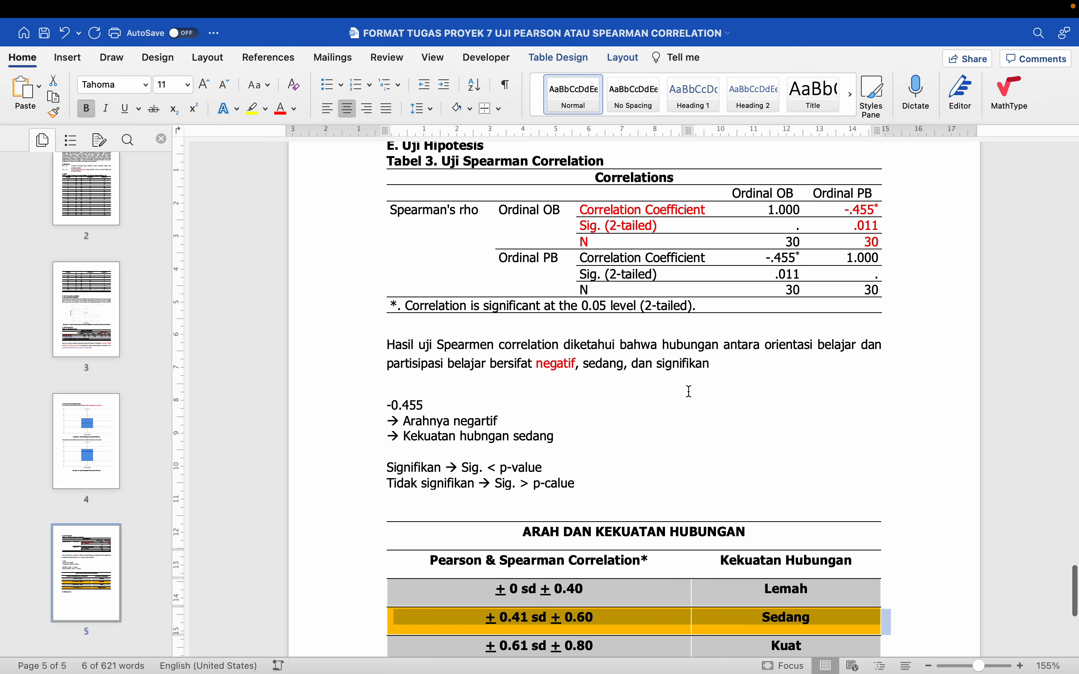
pyautogui.doubleClick(602, 362)
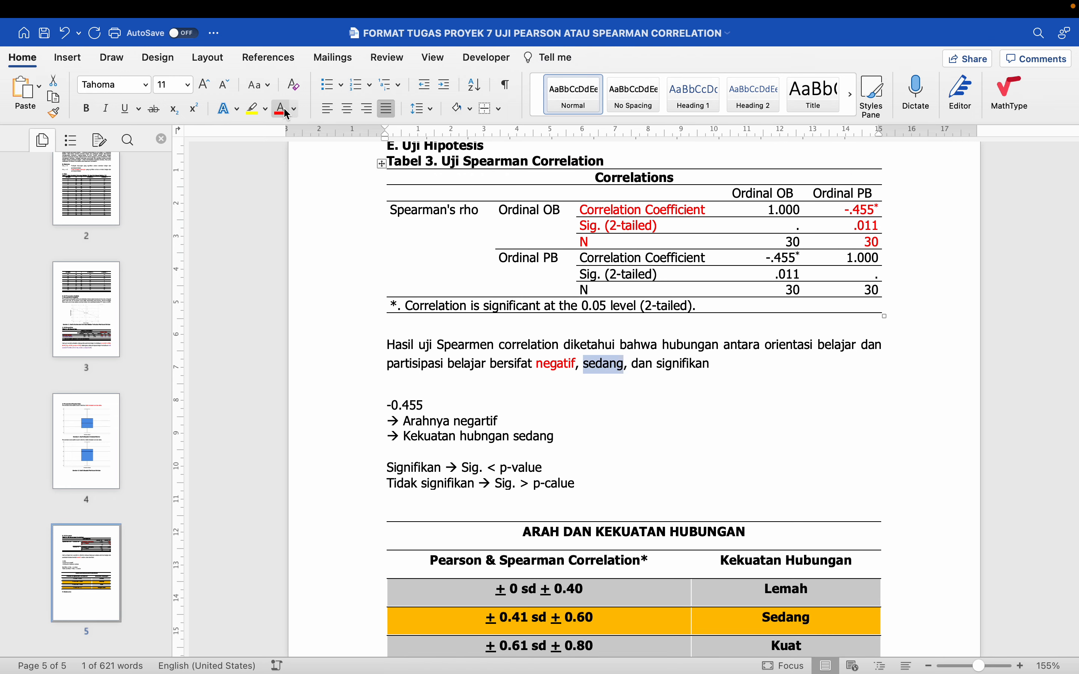
pyautogui.doubleClick(676, 363)
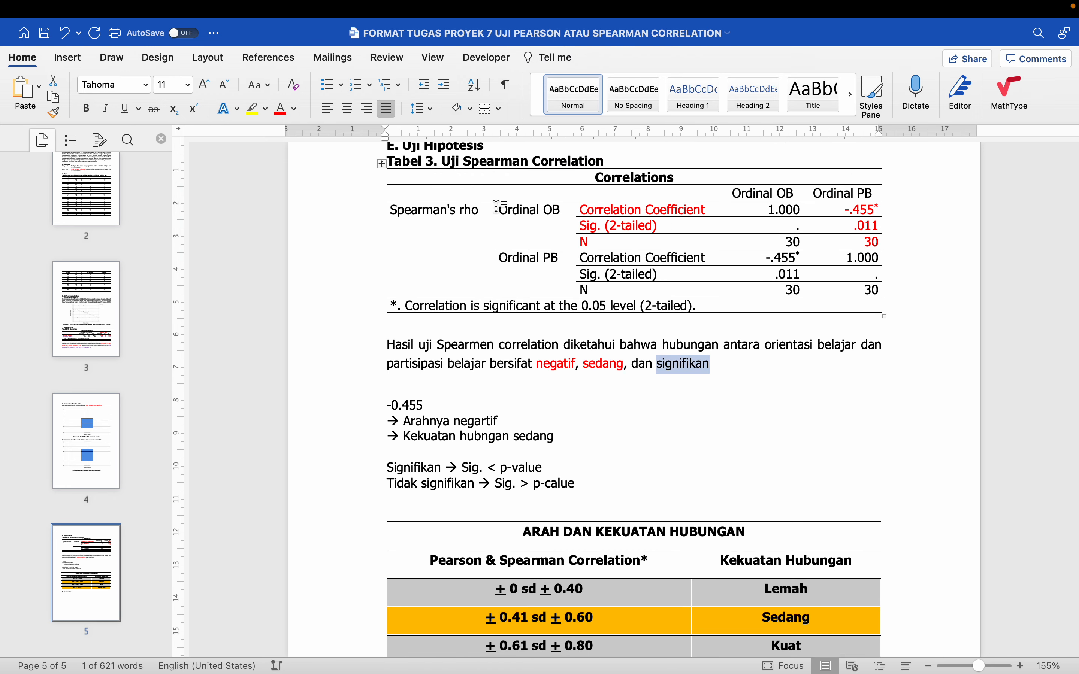
pyautogui.click(283, 112)
# End the interpretation sentence with "(rho=-0.455, N=30, Sig.=0.011, p-value=0.05)." in red
pyautogui.click(726, 363)
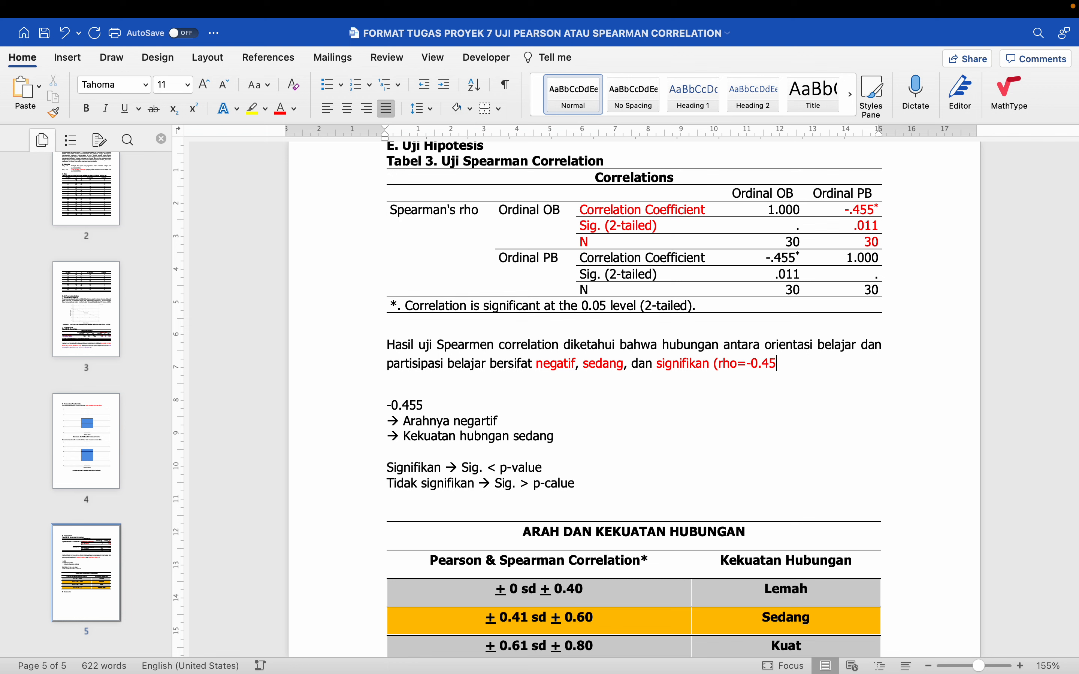
pyautogui.write('Si')
pyautogui.write('value=0.05).')
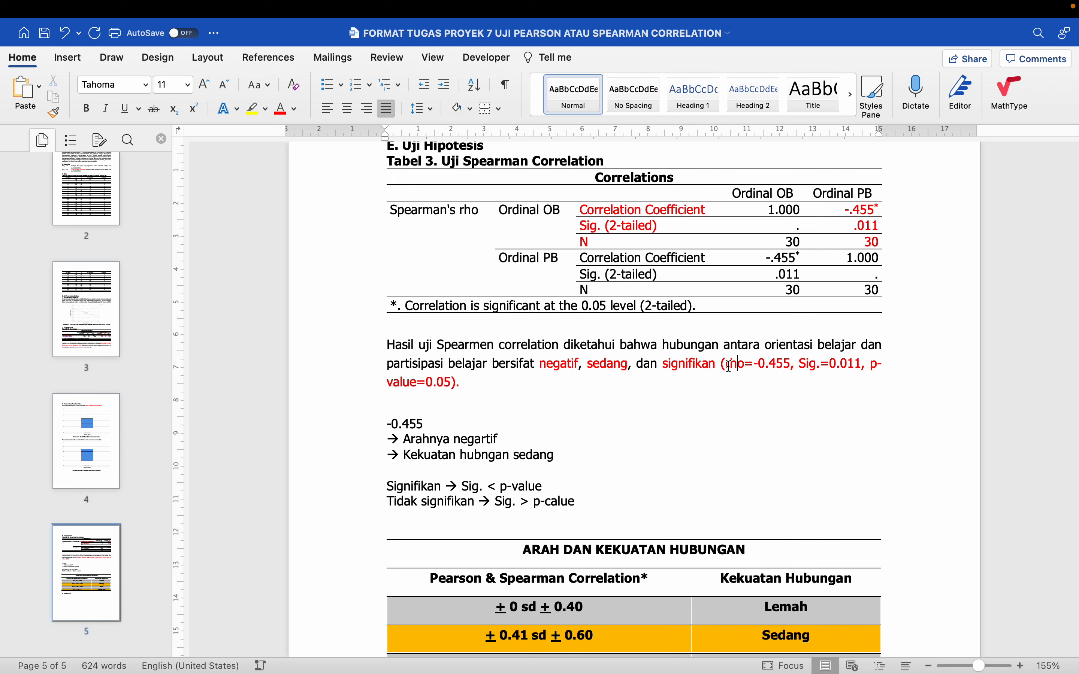
pyautogui.write('N=')
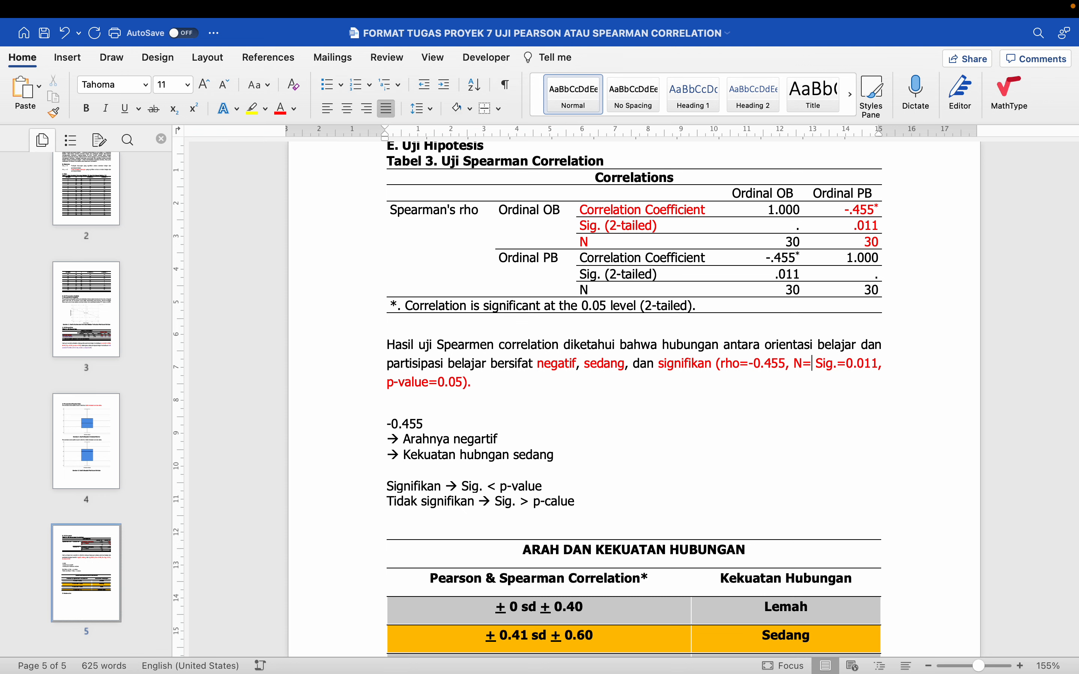
pyautogui.write('30,')
# Delete the working notes below the interpretation sentence together with the "ARAH DAN KEKUATAN HUBUNGAN" table
pyautogui.scroll(-5, 604, 415)
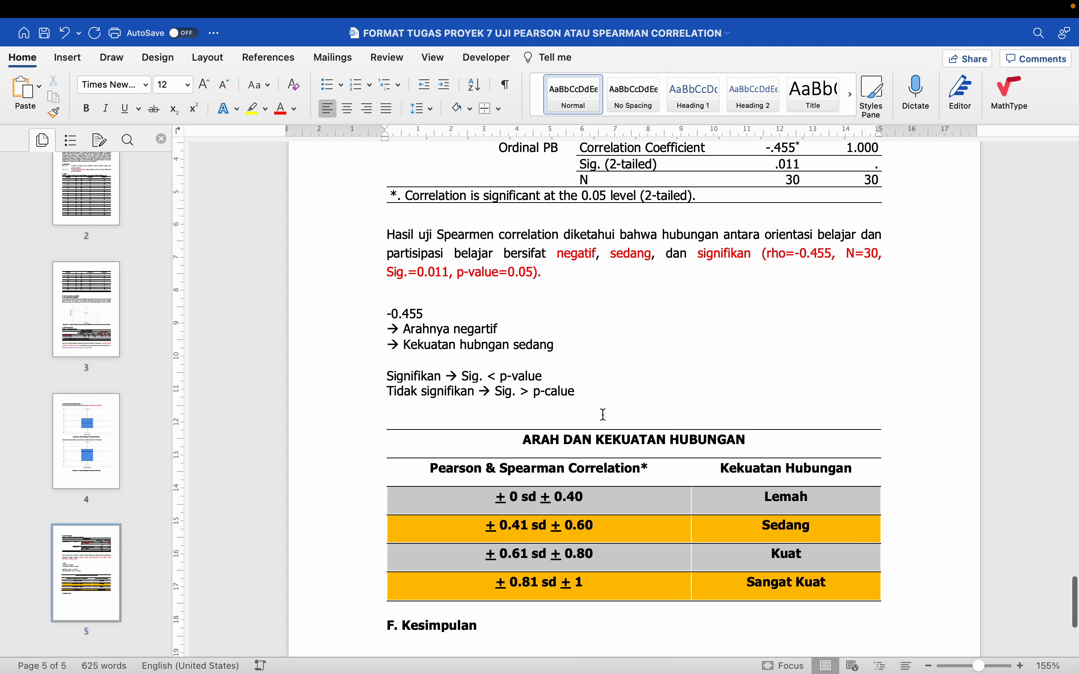
pyautogui.moveTo(366, 304); pyautogui.dragTo(389, 414)
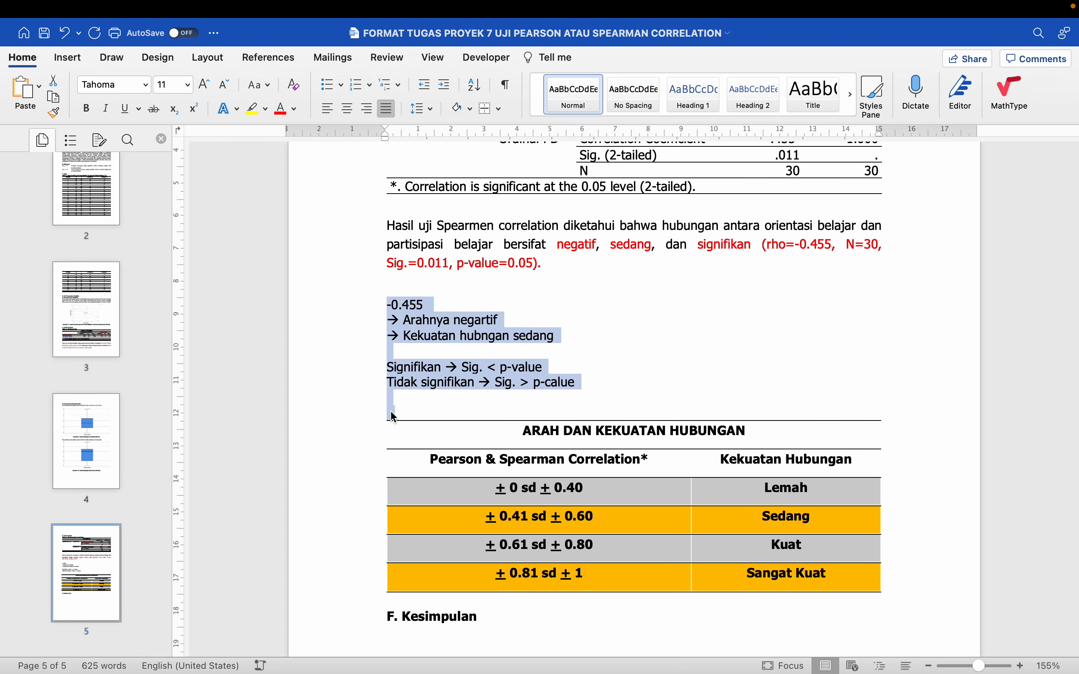
pyautogui.press('Left')
pyautogui.scroll(-1, 389, 411)
pyautogui.moveTo(365, 295); pyautogui.dragTo(427, 394)
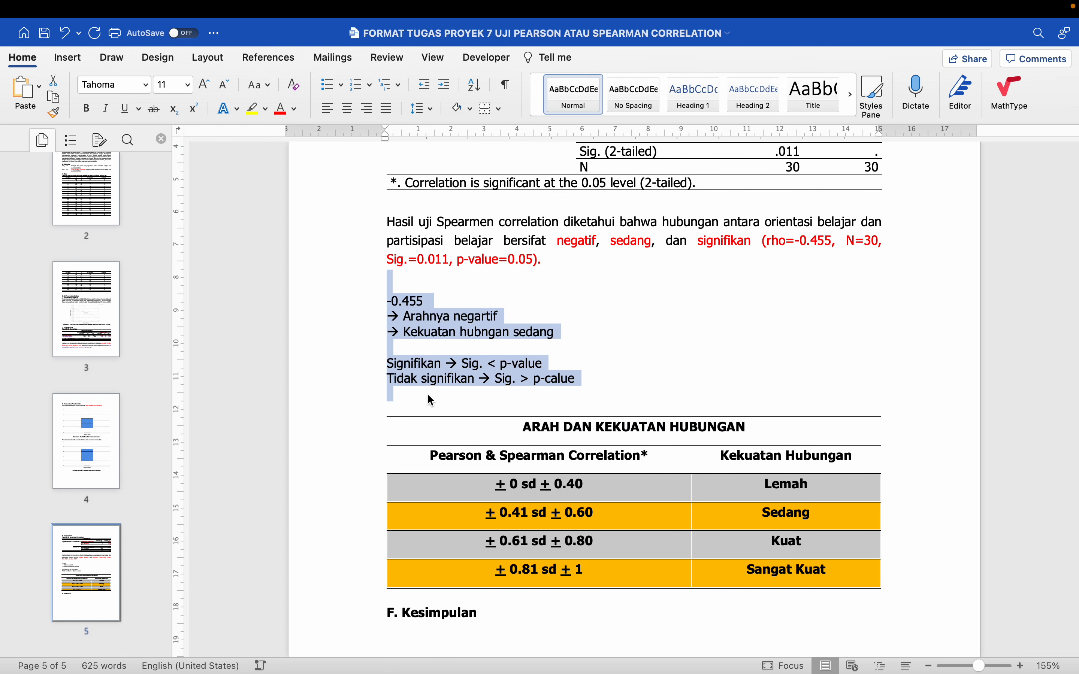
pyautogui.press('BackSpace')
pyautogui.click(382, 279)
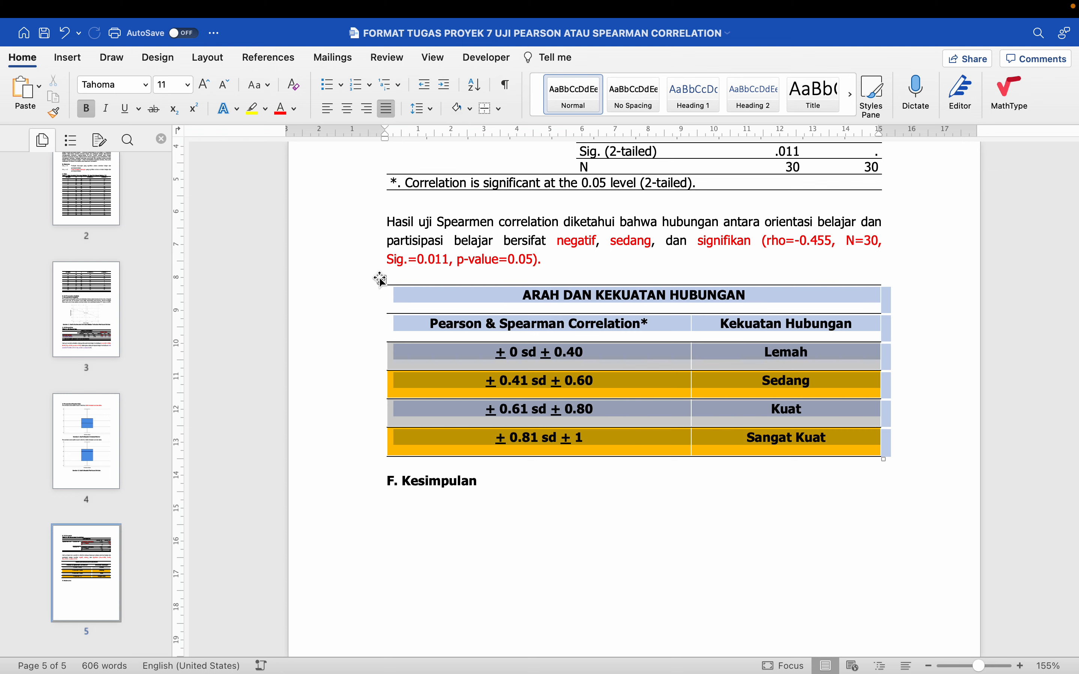
pyautogui.press('BackSpace')
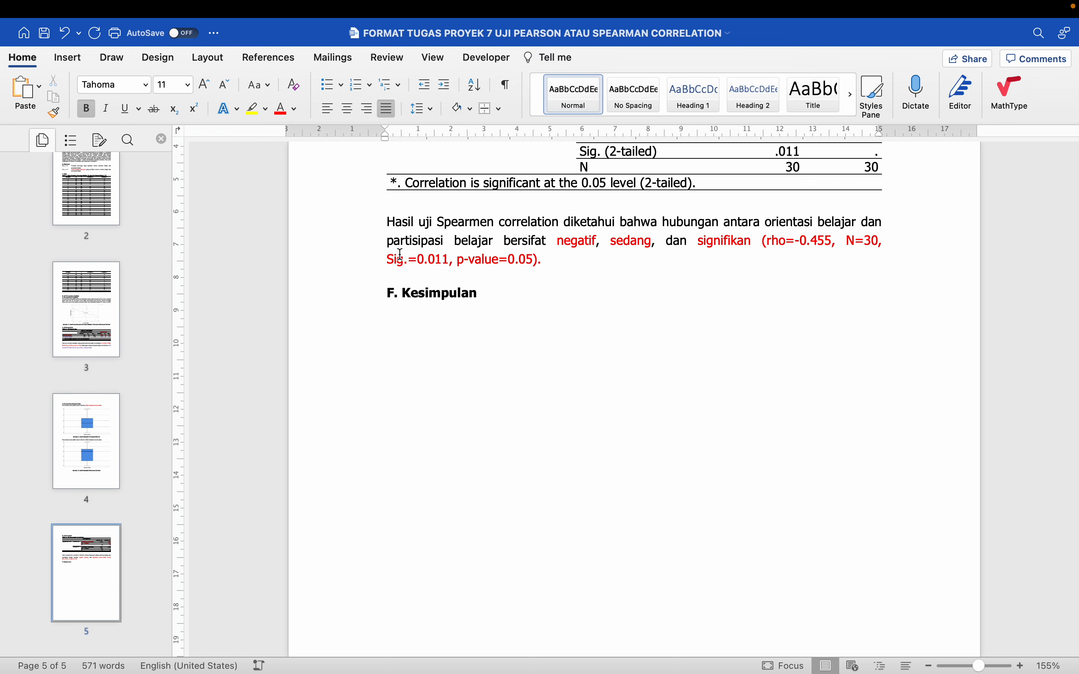
# Apply single line spacing to the Spearman interpretation paragraph below Tabel 3
pyautogui.click(386, 203)
pyautogui.hotkey('shift', 'Right')
pyautogui.hotkey('shift', 'Right')
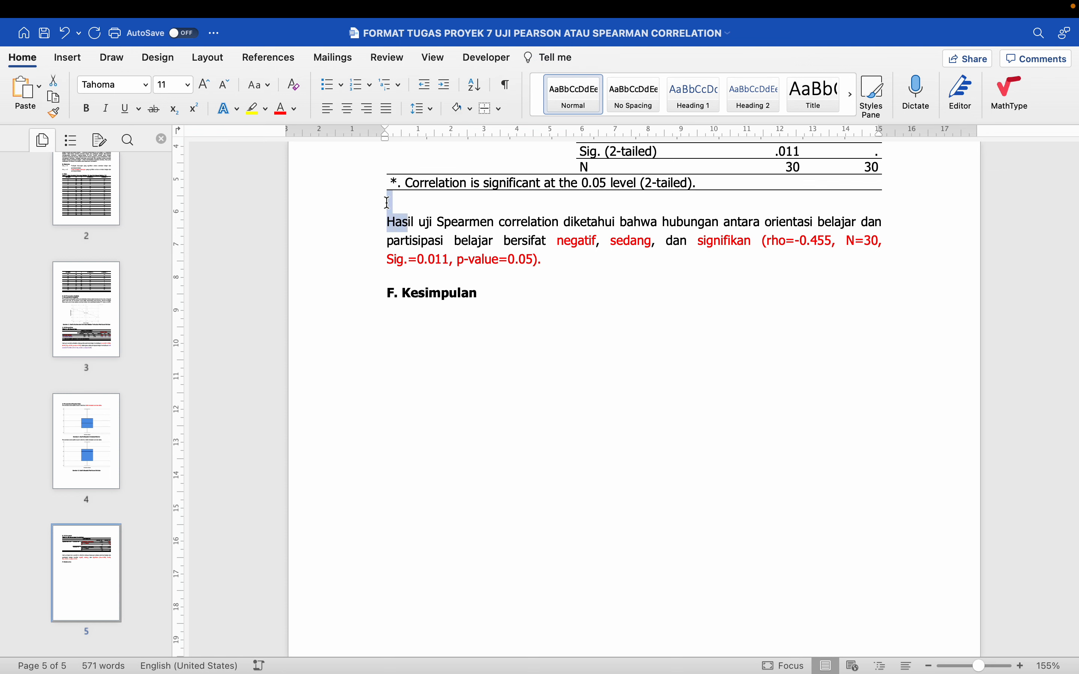
pyautogui.hotkey('shift', 'Down')
pyautogui.press('super+1')
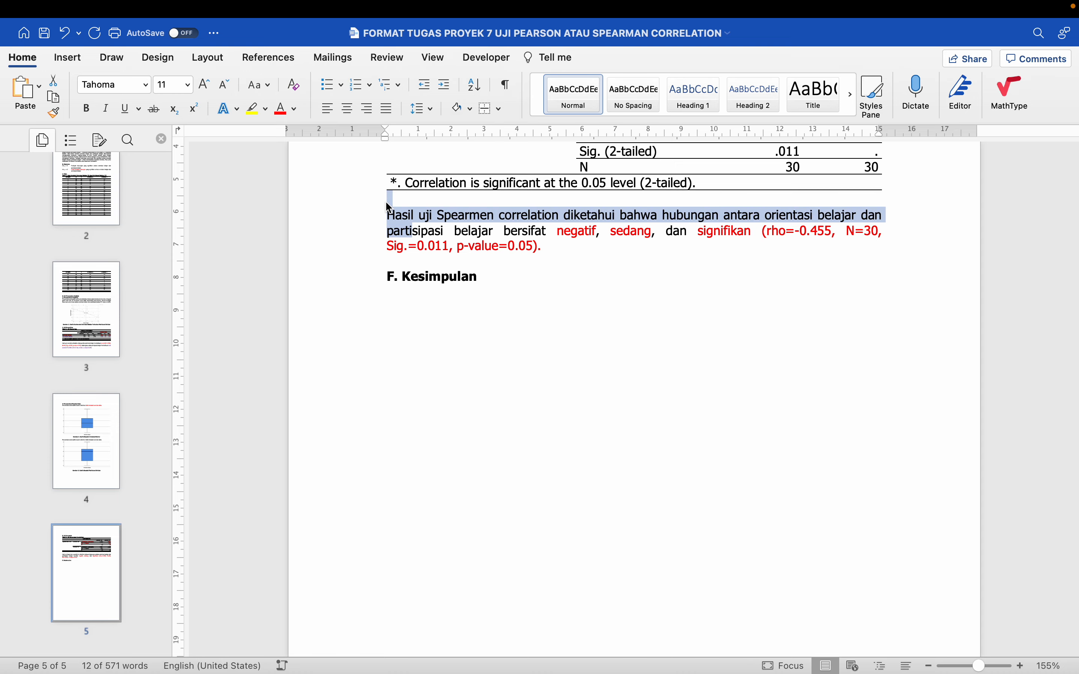
pyautogui.click(469, 247)
# Review the report from the sample data table through the analysis requirement tests to the conclusion heading
pyautogui.scroll(-5, 470, 245)
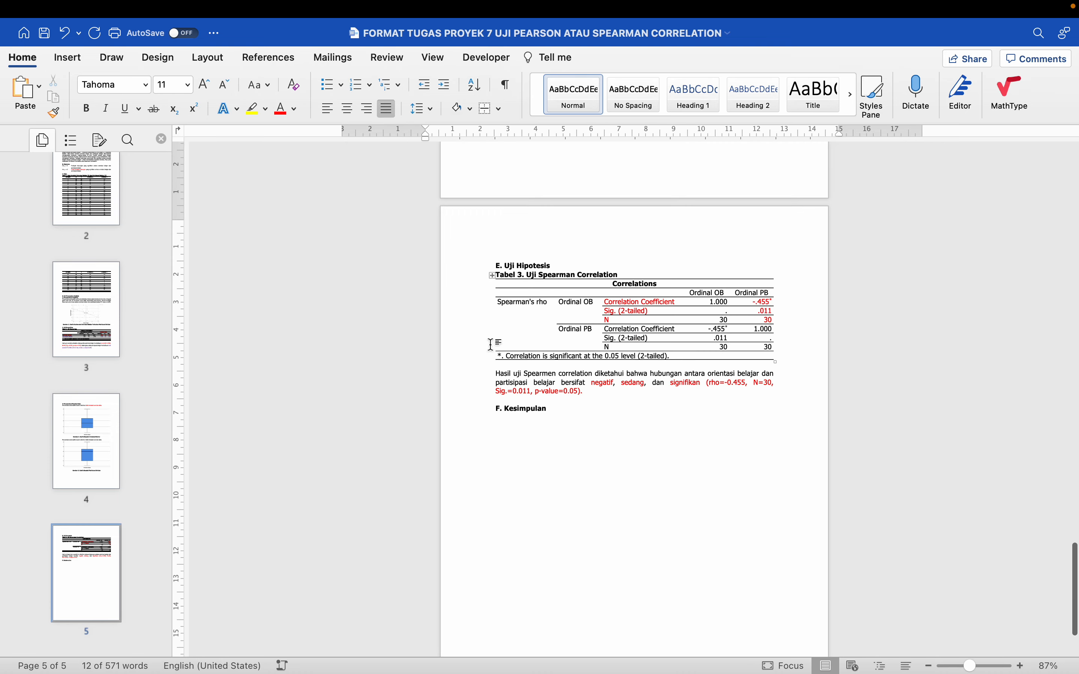
pyautogui.scroll(15, 488, 351)
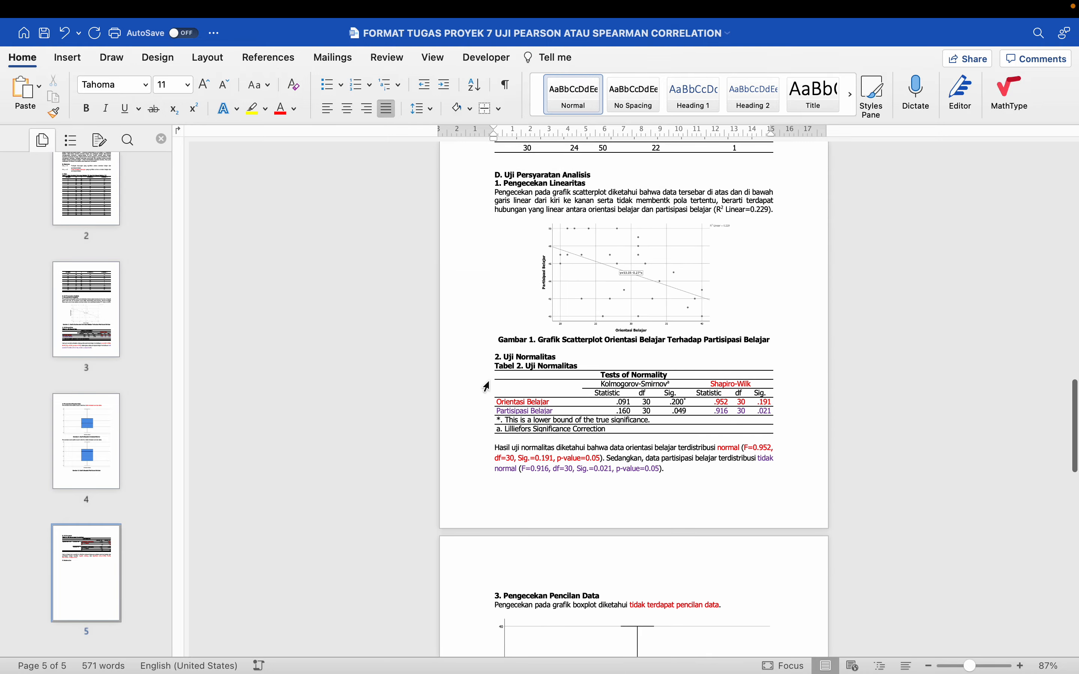
pyautogui.scroll(-5, 489, 382)
pyautogui.scroll(-10, 488, 381)
pyautogui.scroll(10, 488, 382)
pyautogui.scroll(-11, 488, 382)
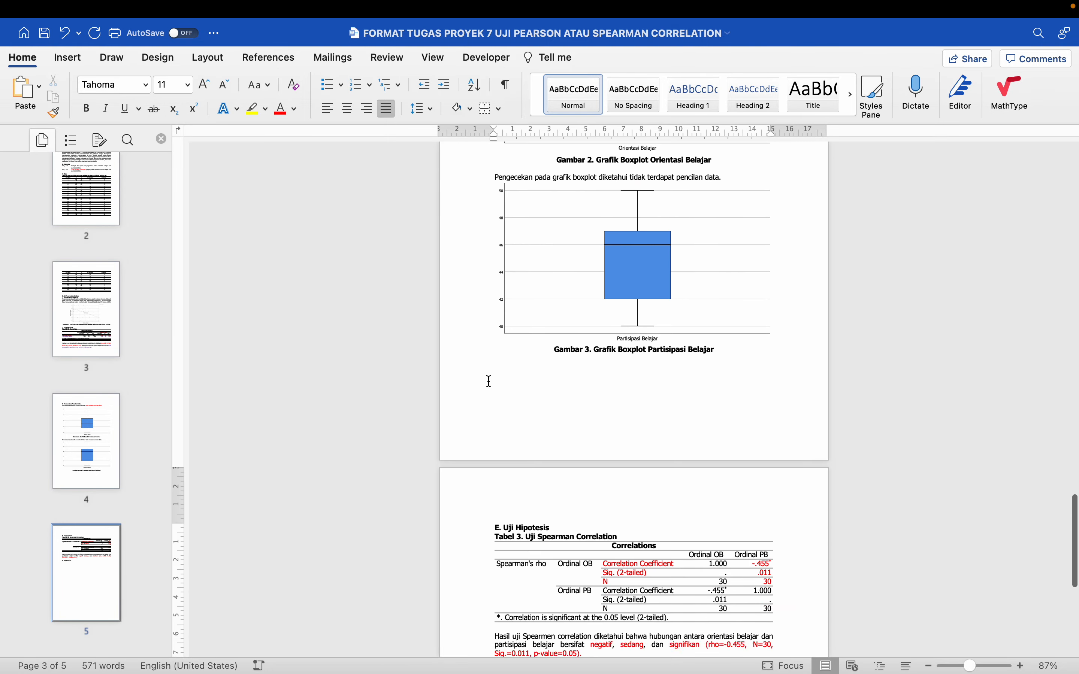
pyautogui.scroll(2, 486, 386)
pyautogui.scroll(4, 485, 387)
pyautogui.scroll(-3, 464, 393)
pyautogui.scroll(20, 435, 395)
pyautogui.click(427, 391)
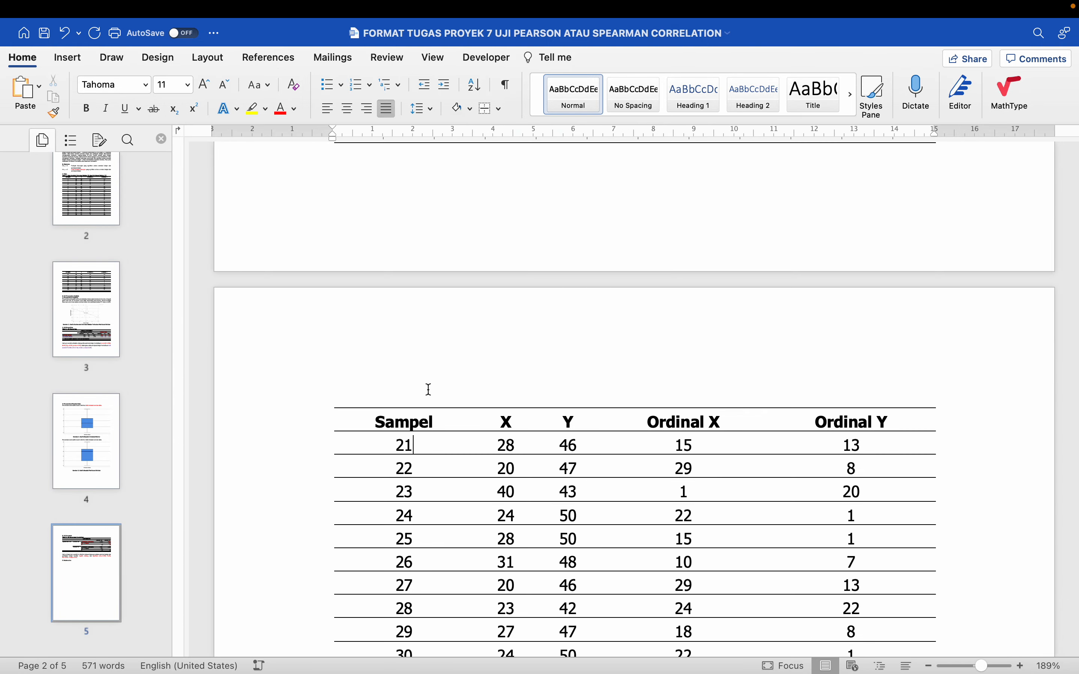
pyautogui.scroll(-12, 428, 391)
pyautogui.scroll(-20, 428, 392)
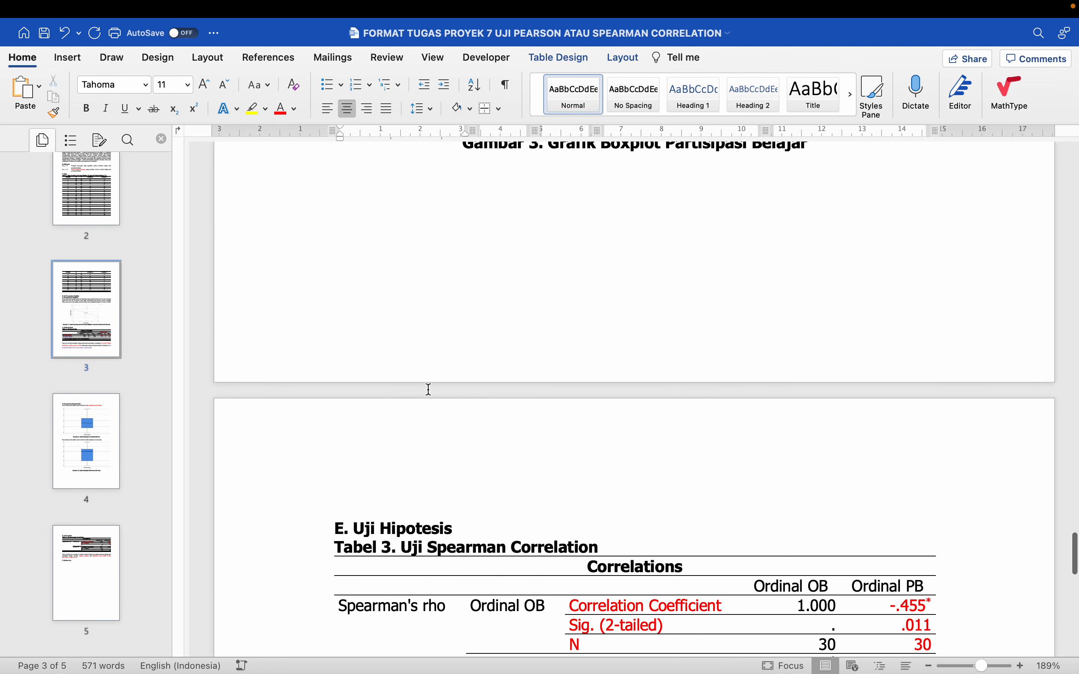
pyautogui.scroll(-5, 429, 391)
pyautogui.scroll(5, 407, 356)
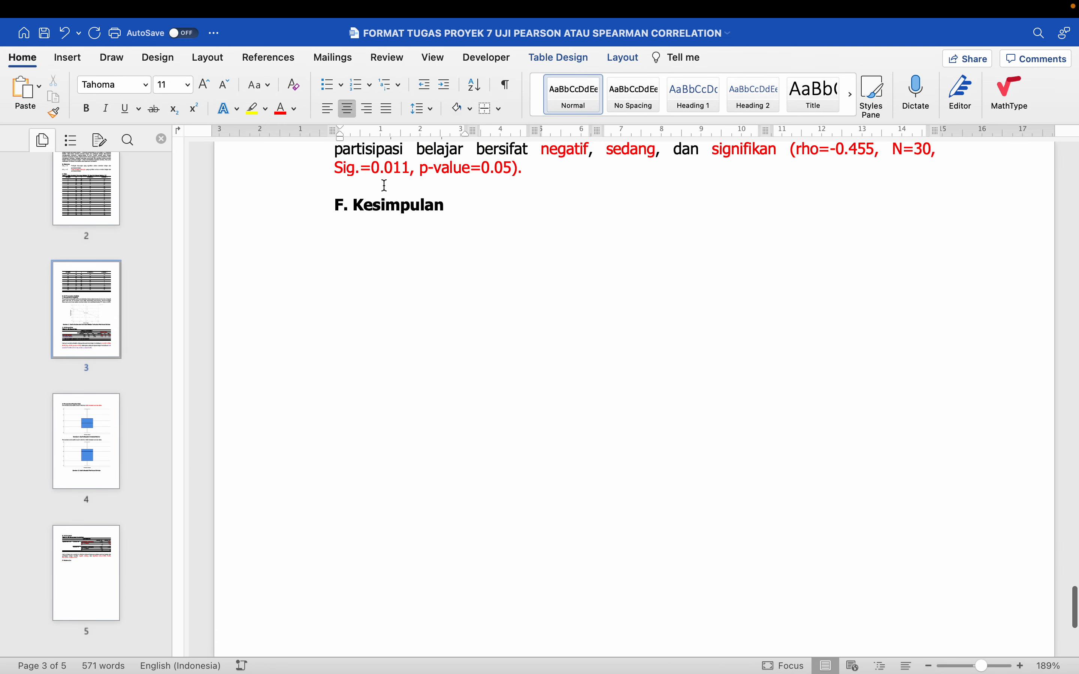
# Begin the paragraph under "F. Kesimpulan" in non-bold text with "Uji Spearman Correlation"
pyautogui.click(359, 352)
pyautogui.write('Uj')
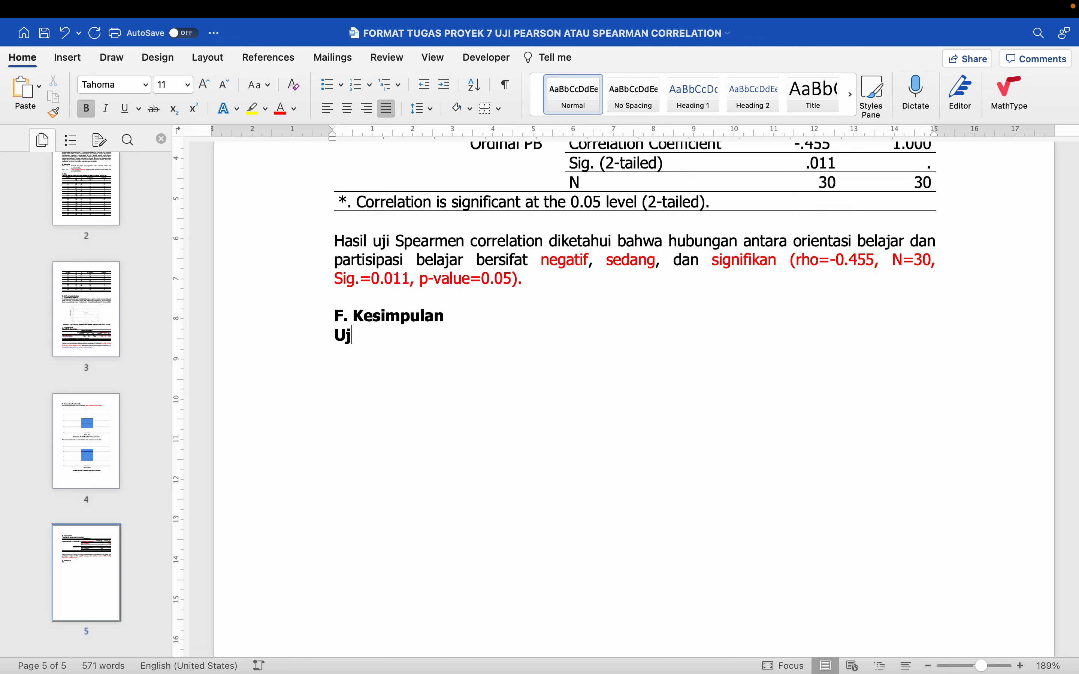
pyautogui.press('BackSpace')
pyautogui.press('BackSpace')
pyautogui.press('BackSpace')
pyautogui.write('Uji SP')
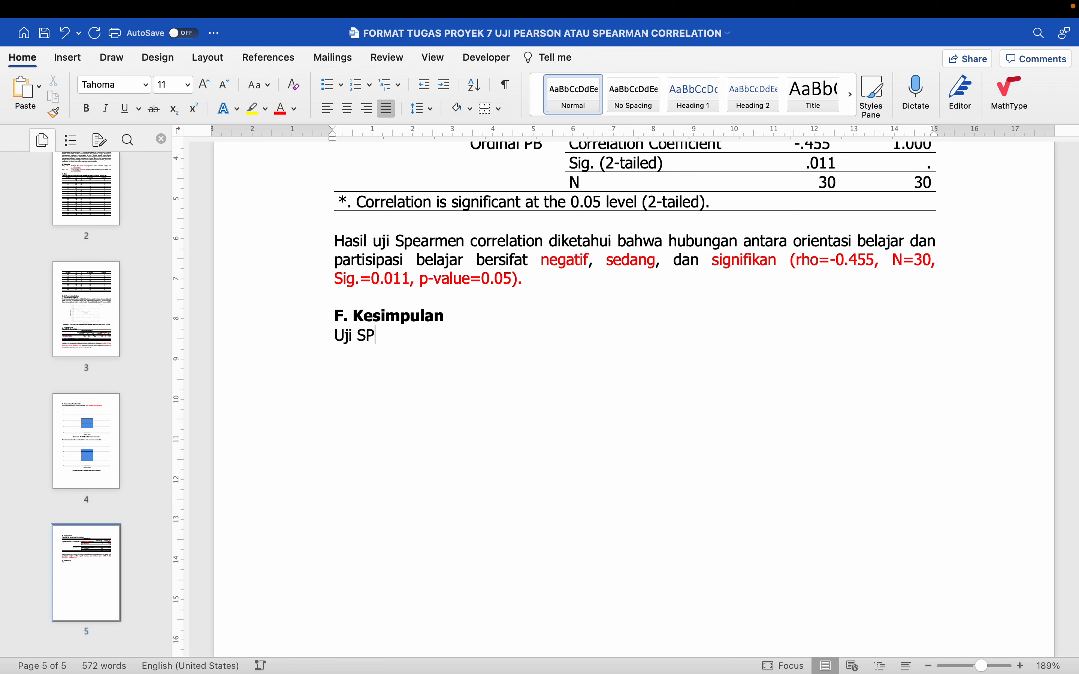
pyautogui.write('earman Corr')
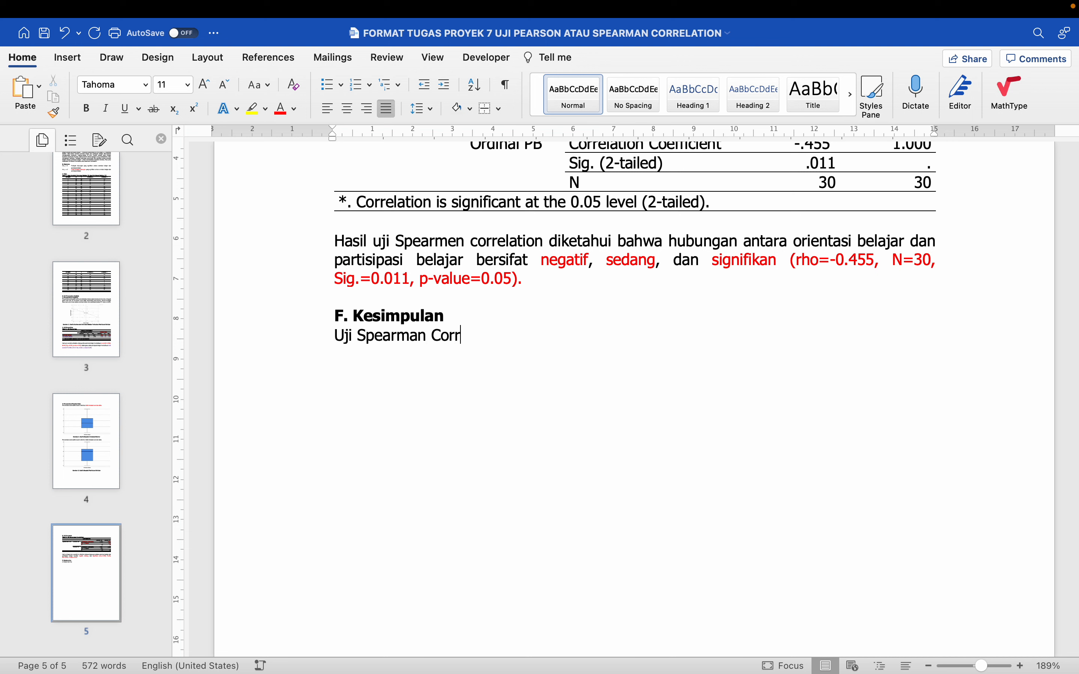
pyautogui.write('elation dilaku')
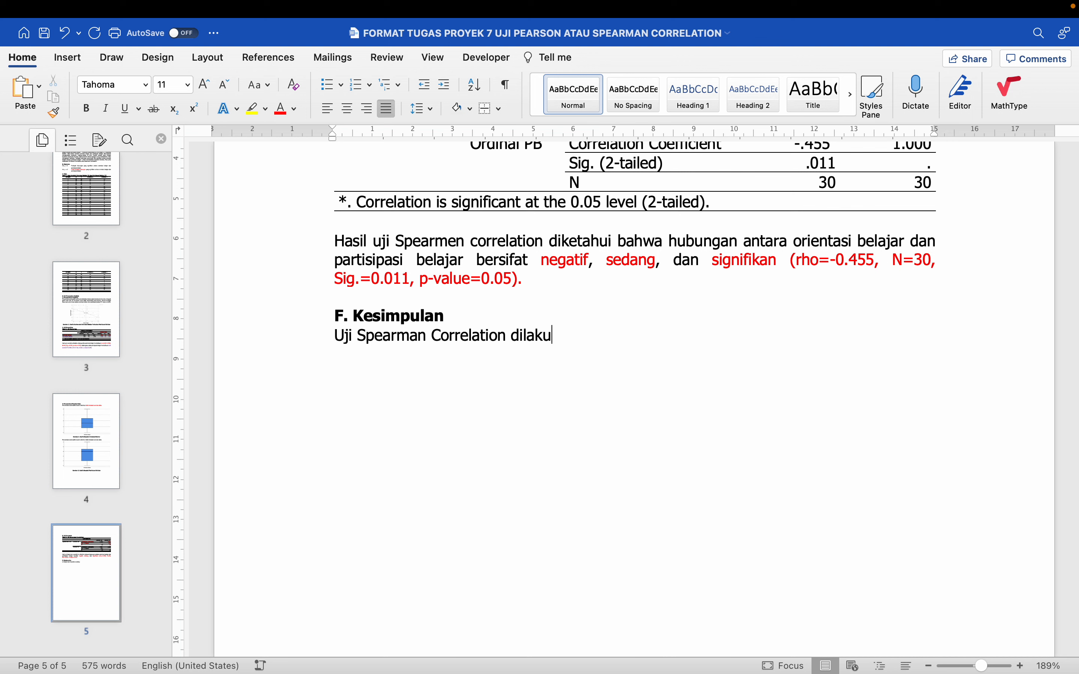
pyautogui.write('kan untuk meng')
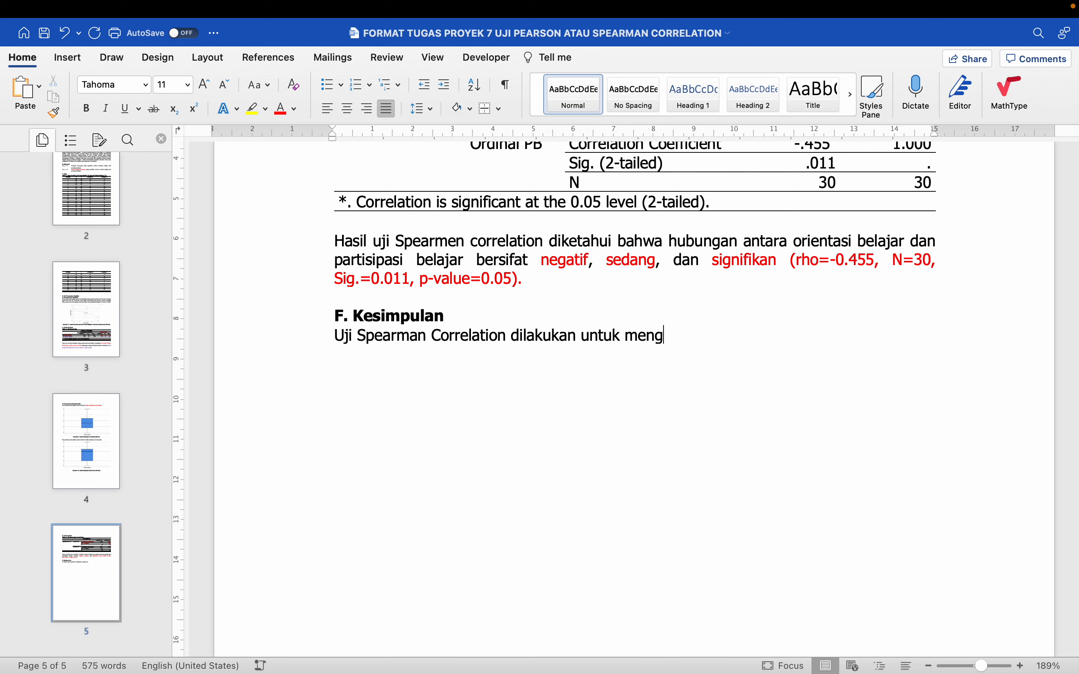
pyautogui.write('heta')
# Continue the conclusion sentence with "dilakukan untuk mengetahui hubungan antara"
pyautogui.press('BackSpace')
pyautogui.press('BackSpace')
pyautogui.press('BackSpace')
pyautogui.press('BackSpace')
pyautogui.write('etahui')
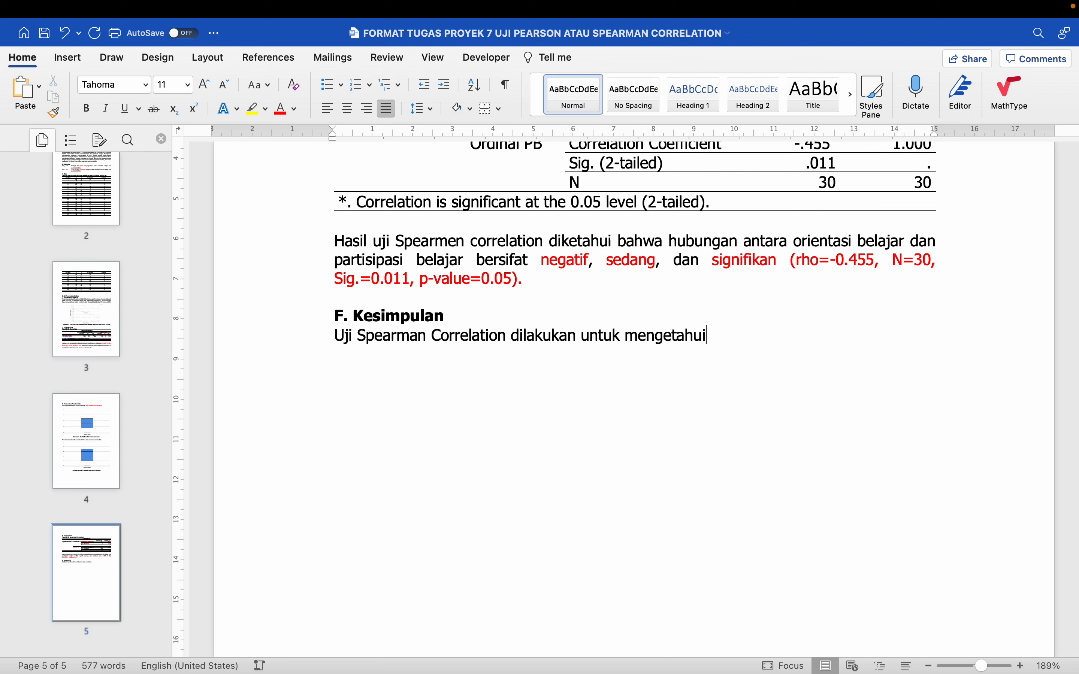
pyautogui.write(' hubungan nat')
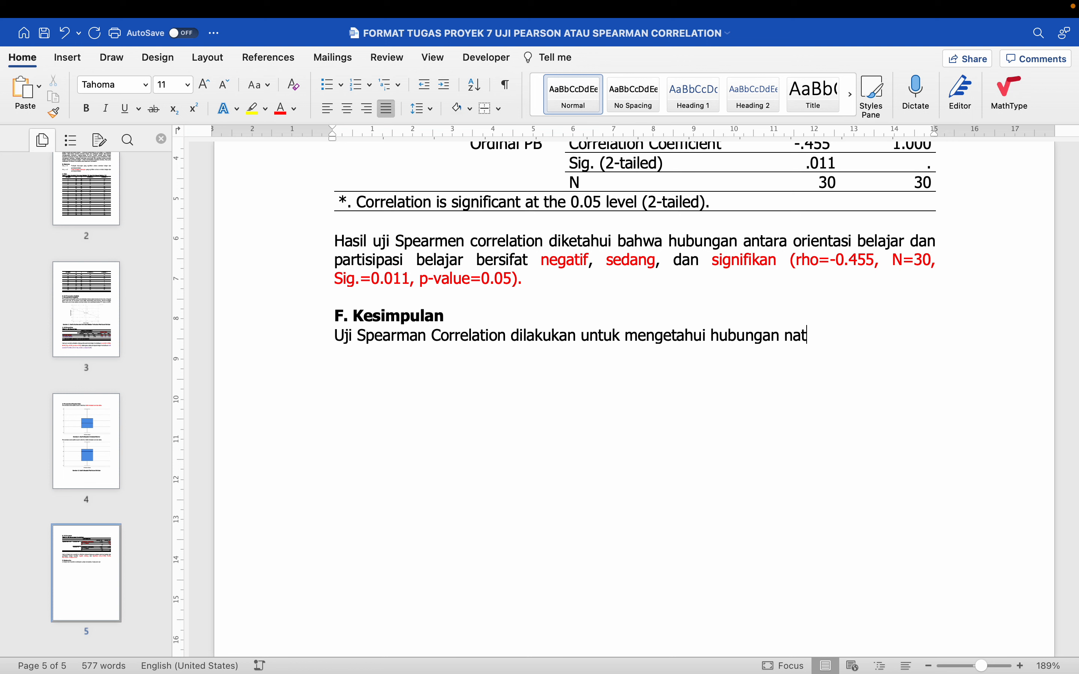
pyautogui.press('BackSpace')
pyautogui.press('BackSpace')
pyautogui.press('BackSpace')
pyautogui.write('antara')
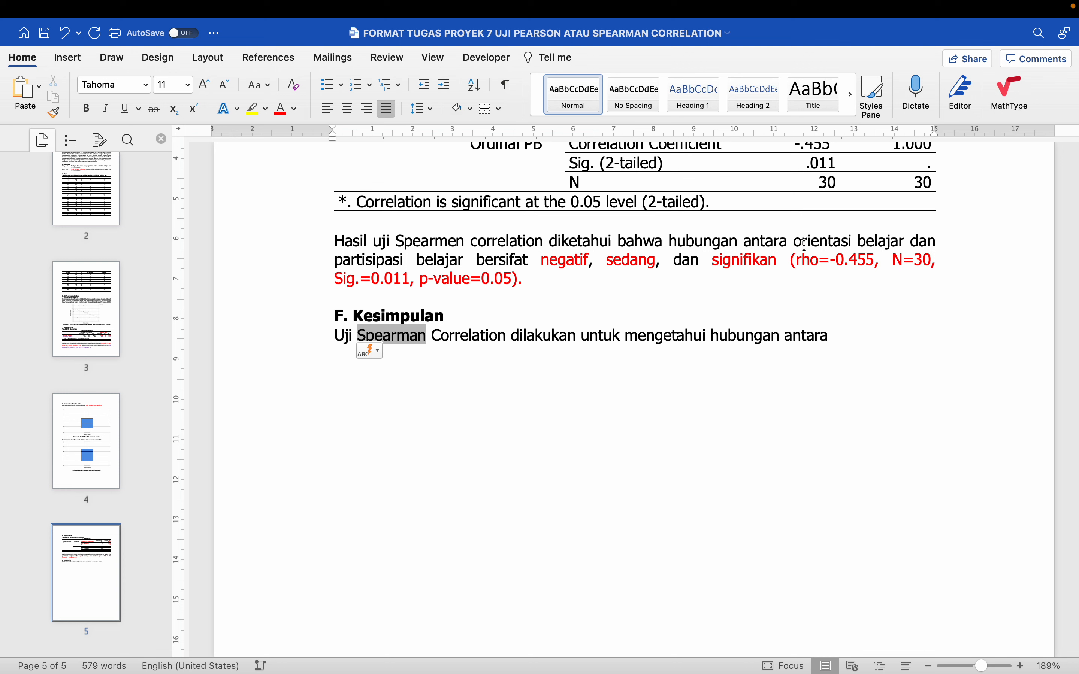
# Complete the conclusion sentence with "orientasi belajar dan partisipasi belajar" copied from the Spearman interpretation, ending with a period
pyautogui.moveTo(785, 244); pyautogui.dragTo(474, 263)
pyautogui.press('super+c')
pyautogui.click(853, 338)
pyautogui.press('super+v')
pyautogui.write('.')
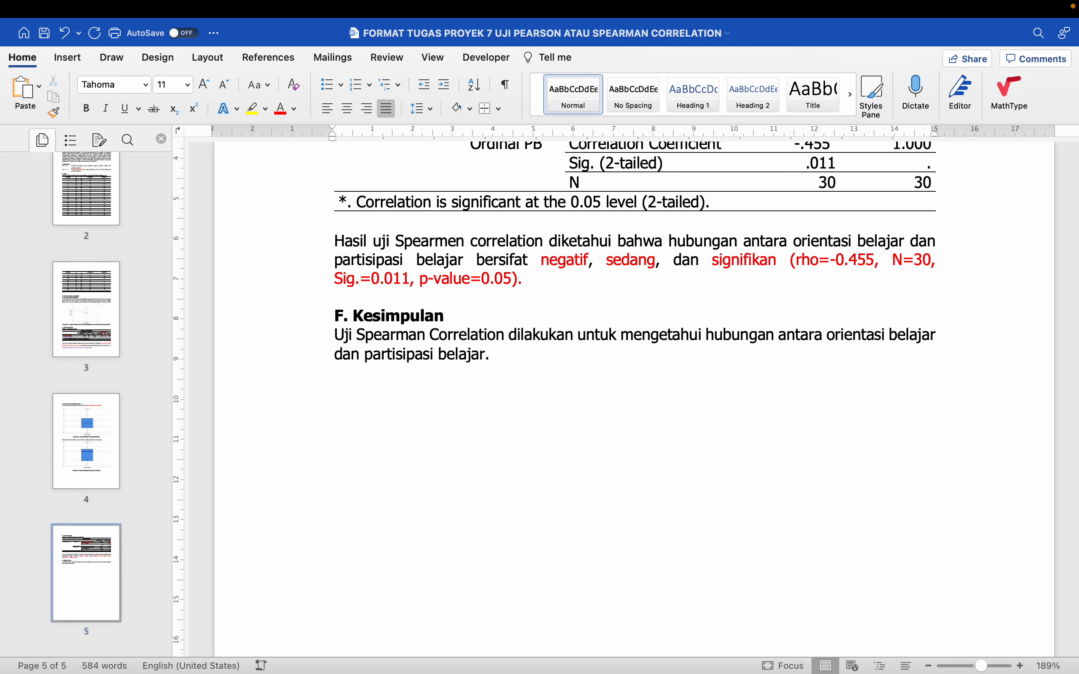
# Select the scatterplot interpretation paragraph and the normality test interpretation paragraph together
pyautogui.scroll(6, 870, 319)
pyautogui.scroll(7, 876, 310)
pyautogui.scroll(-5, 877, 312)
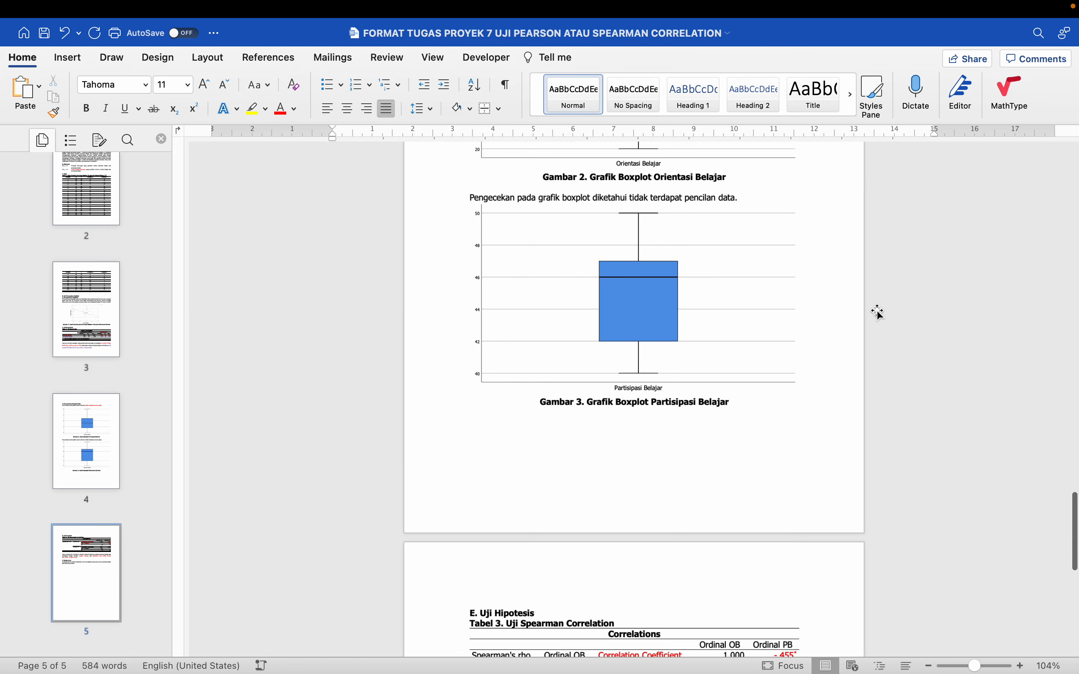
pyautogui.scroll(10, 880, 314)
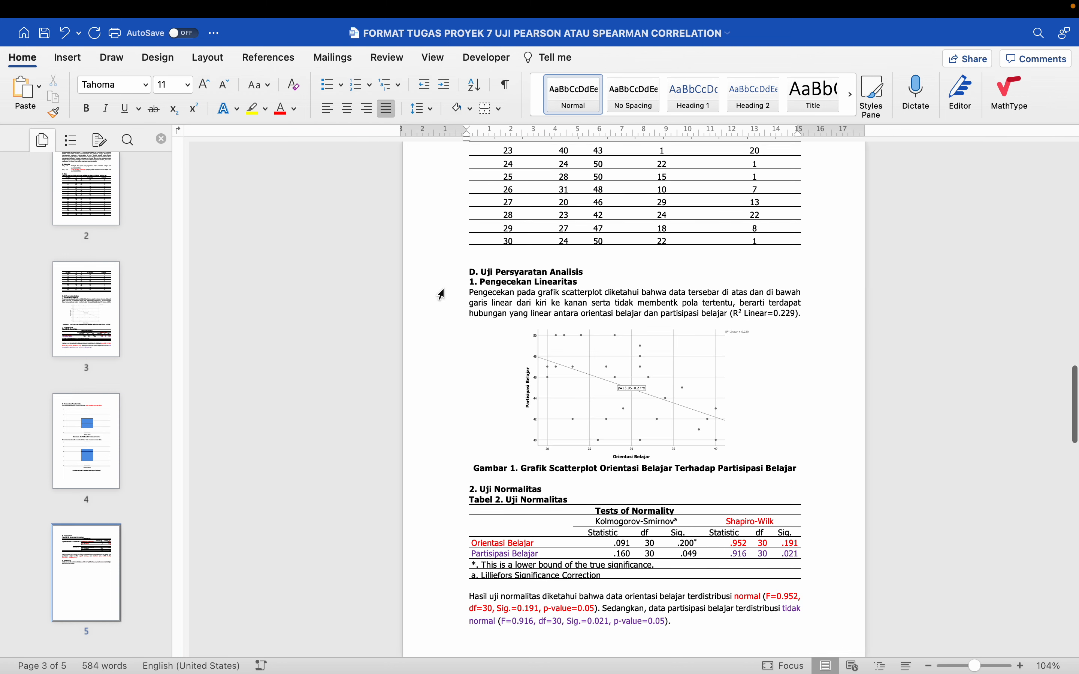
pyautogui.moveTo(441, 294); pyautogui.dragTo(443, 316)
pyautogui.scroll(-4, 442, 315)
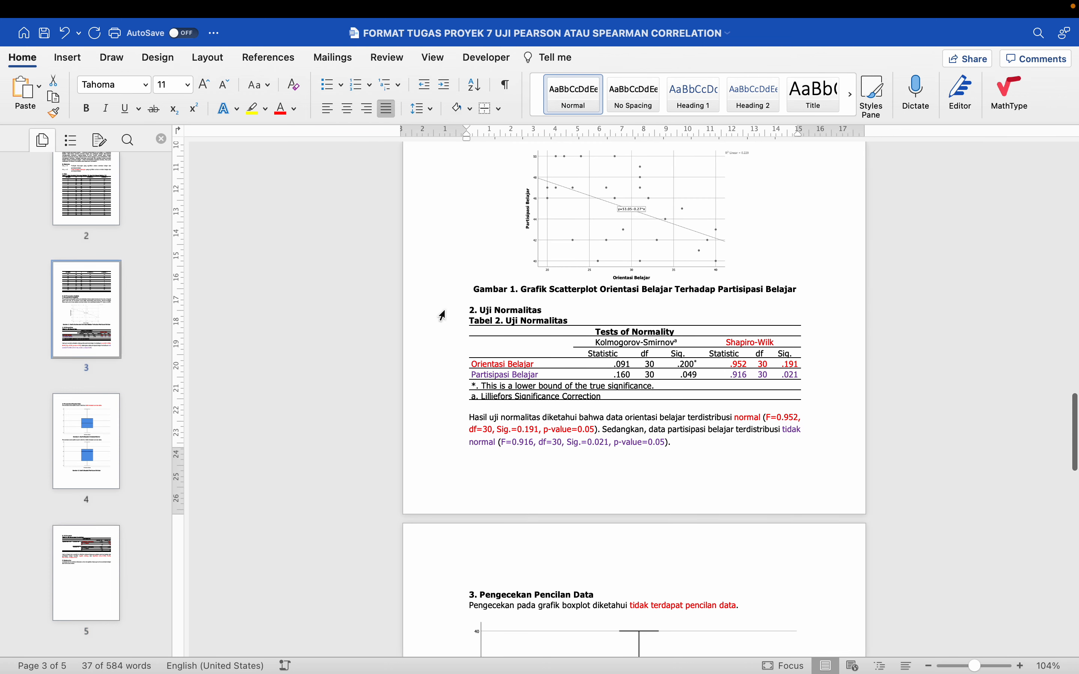
pyautogui.scroll(1, 441, 335)
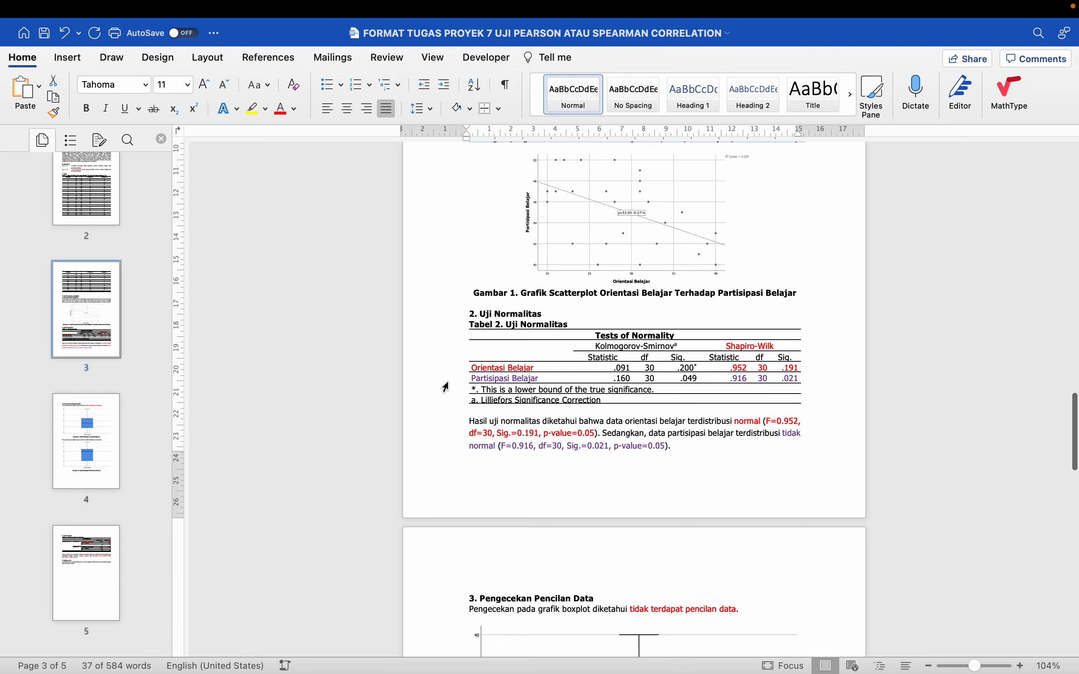
pyautogui.moveTo(449, 427); pyautogui.dragTo(441, 440)
pyautogui.scroll(-10, 446, 442)
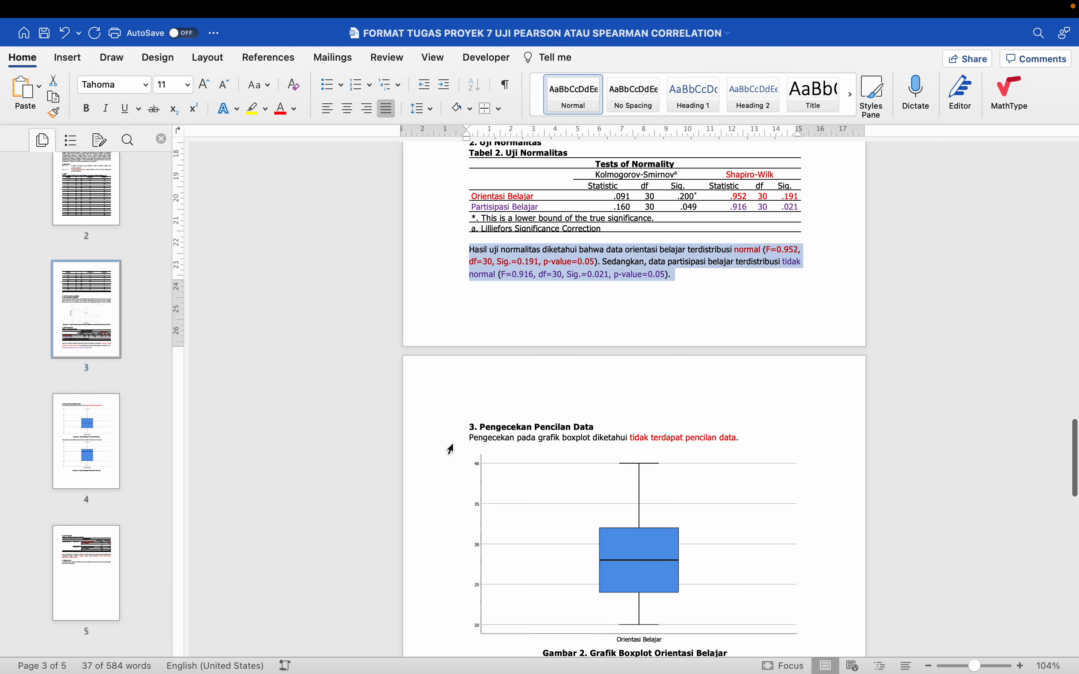
# Add both boxplot sentences and the Spearman interpretation to the selection, and copy all of it to the end of the conclusion paragraph
pyautogui.click(444, 198)
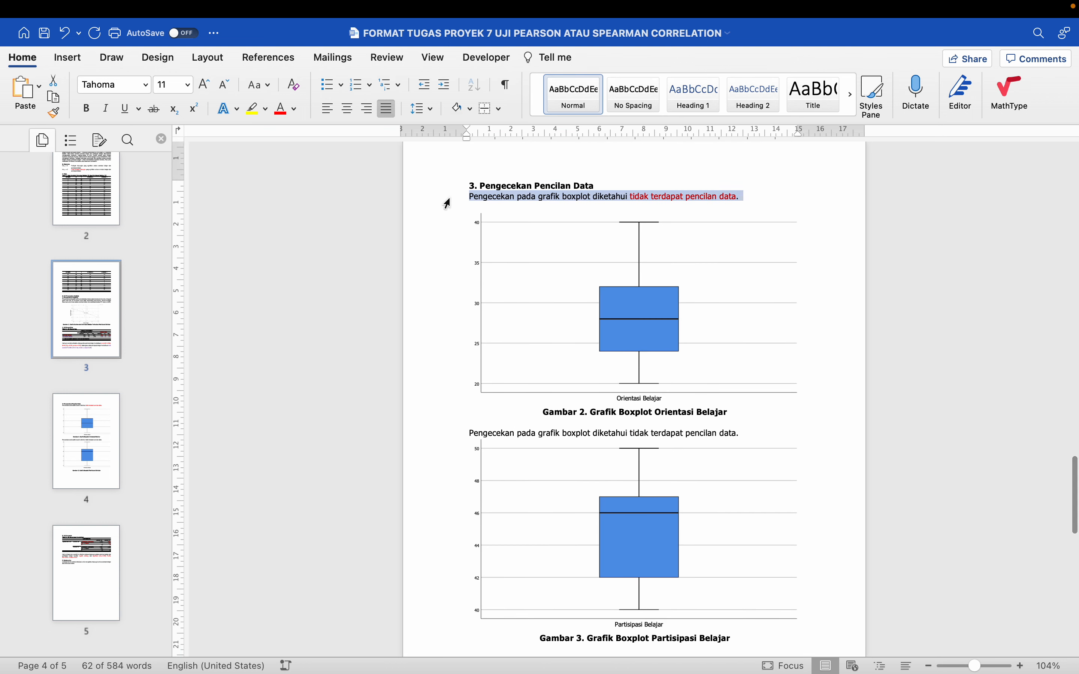
pyautogui.scroll(-5, 448, 203)
pyautogui.keyDown('super'); pyautogui.click(448, 325); pyautogui.keyUp('super')
pyautogui.scroll(-15, 449, 328)
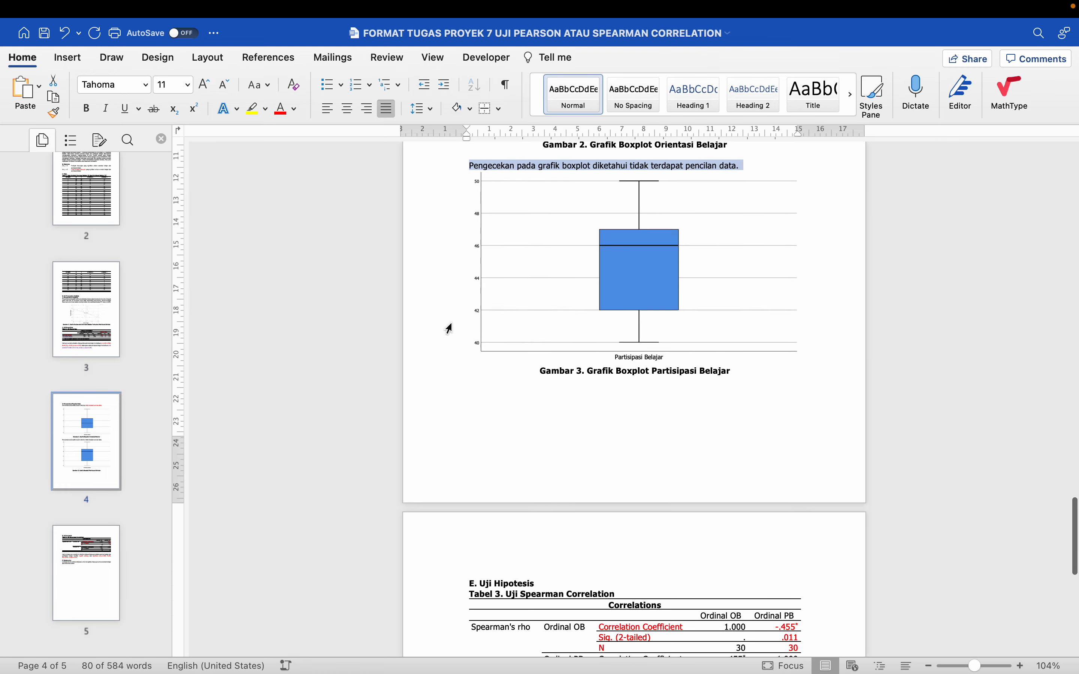
pyautogui.scroll(-7, 451, 324)
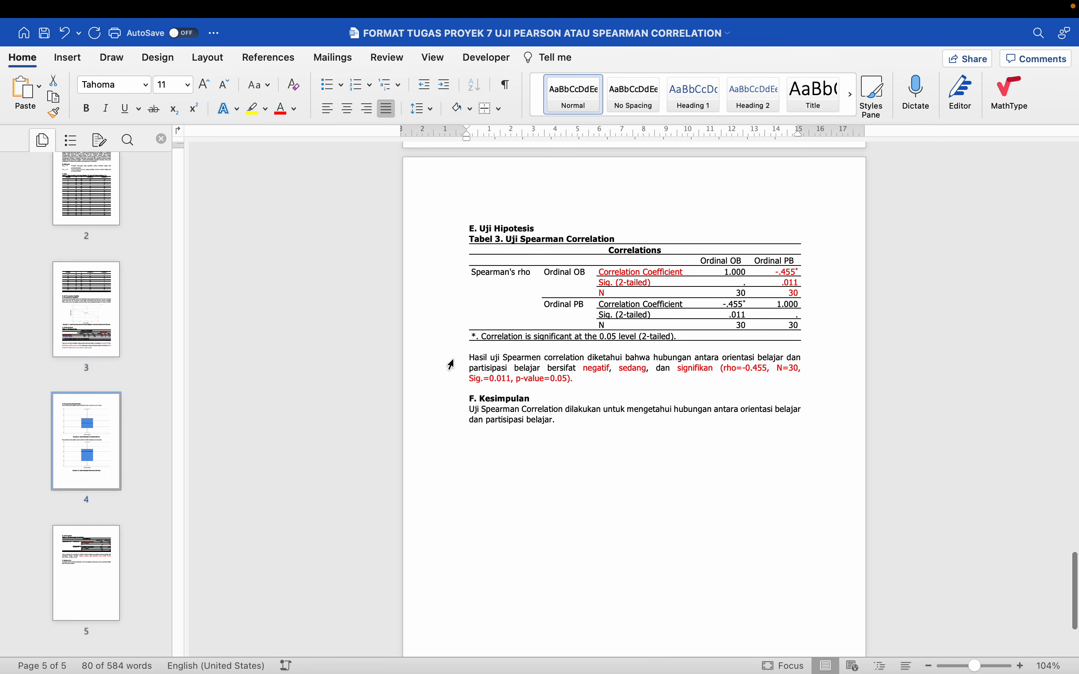
pyautogui.moveTo(452, 363); pyautogui.dragTo(450, 379)
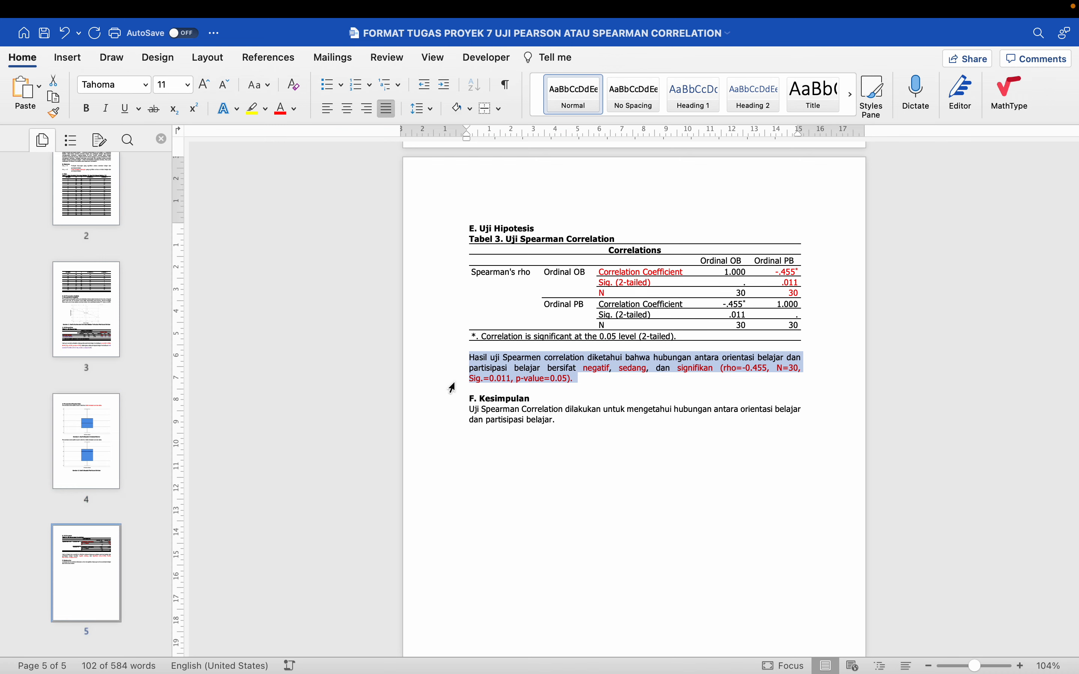
pyautogui.click(579, 423)
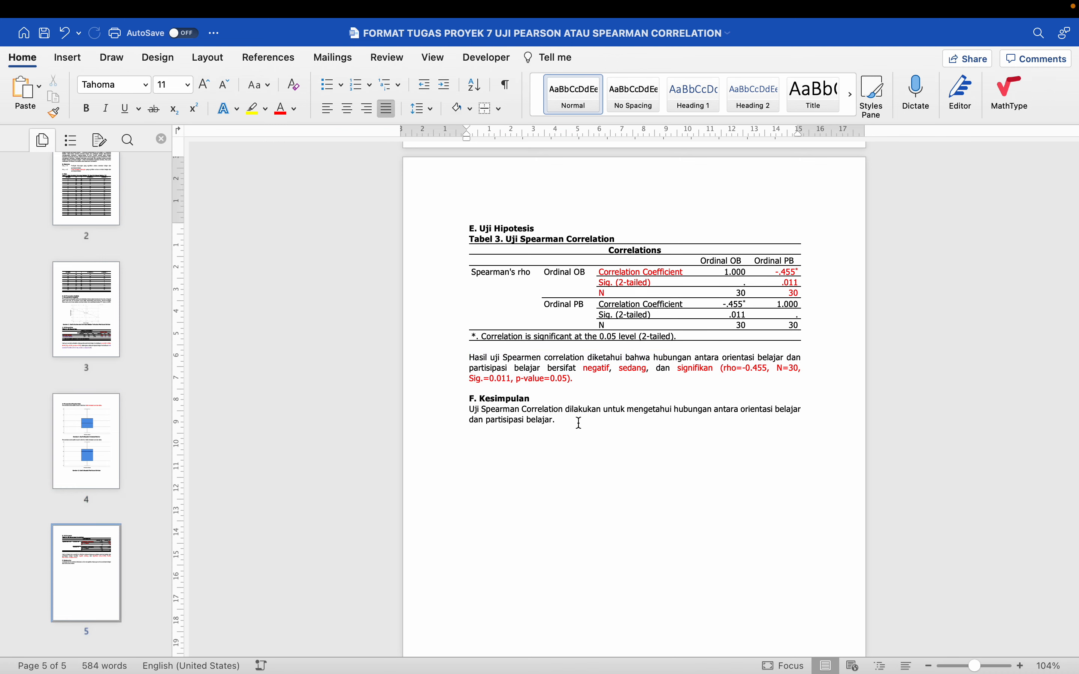
pyautogui.write('Pengecekan pada grafik scatterplot diketahui bahwa data tersebar di atas dan di bawah garis linear dari kiri ke kanan serta tidak membentuk pola tertentu, berarti terdapat hubungan yang linear antara orientasi belajar dan partisipasi belajar (R² Linear=0.229). Hasil uji normalitas diketahui bahwa data orientasi belajar terdistribusi normal (F=0.952, df=30, Sig.=0.191, p-value=0.05). Sedangkan, data partisipasi belajar terdistribusi tidak normal (F=0.916, df=30, Sig.=0.021, p-value=0.05). Pengecekan pada grafik boxplot diketahui tidak terdapat pencilan data. Pengecekan pada grafik boxplot diketahui tidak terdapat pencilan data. Hasil uji Spearmen correlation diketahui bahwa hubungan antara orientasi belajar dan partisipasi belajar bersifat negatif, sedang, dan signifikan (rho=-0.455, N=30, Sig.=0.011, p-value=0.05).')
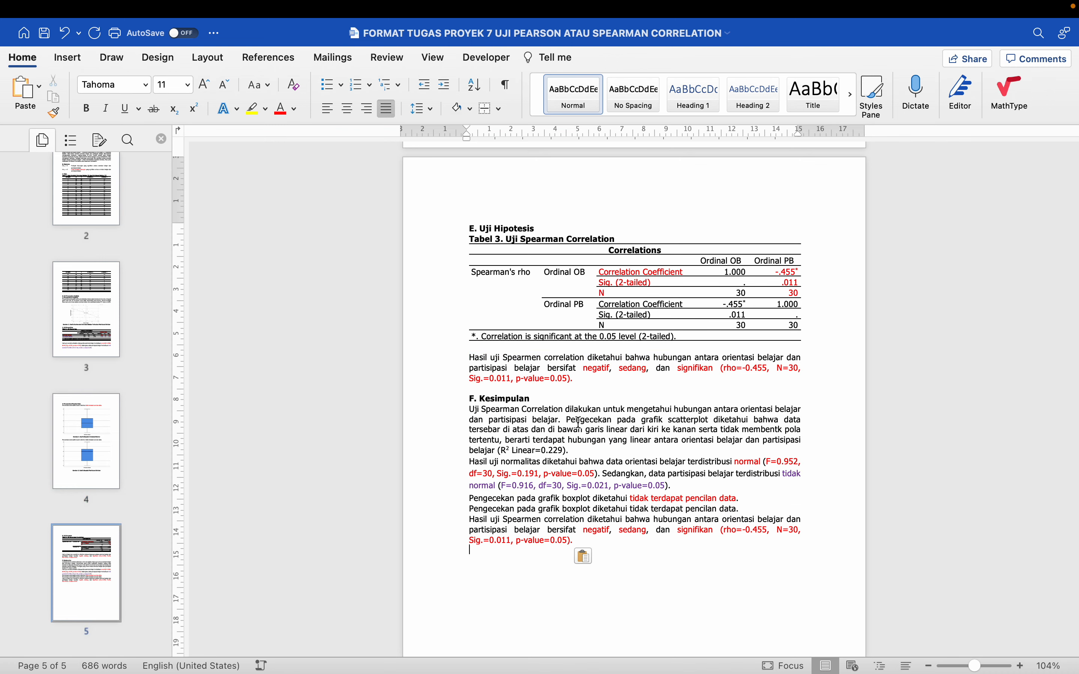
# Join the normality test paragraph in the conclusion to the end of the scatterplot text, separated by a space
pyautogui.scroll(3, 537, 451)
pyautogui.scroll(20, 452, 482)
pyautogui.scroll(-20, 453, 482)
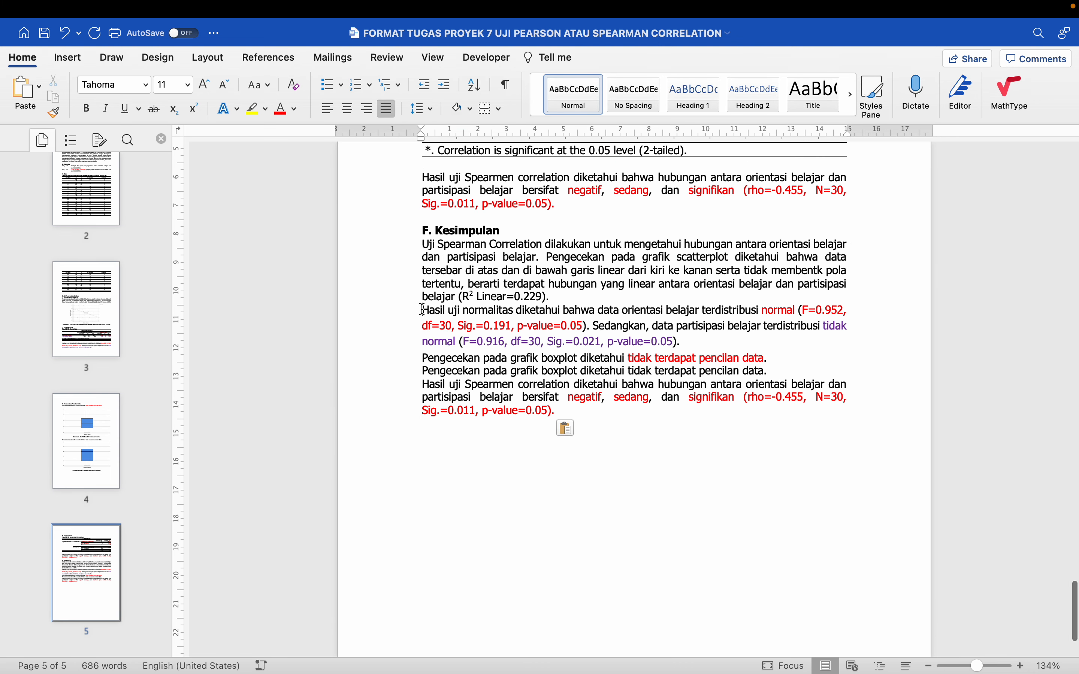
pyautogui.click(423, 310)
pyautogui.press('BackSpace')
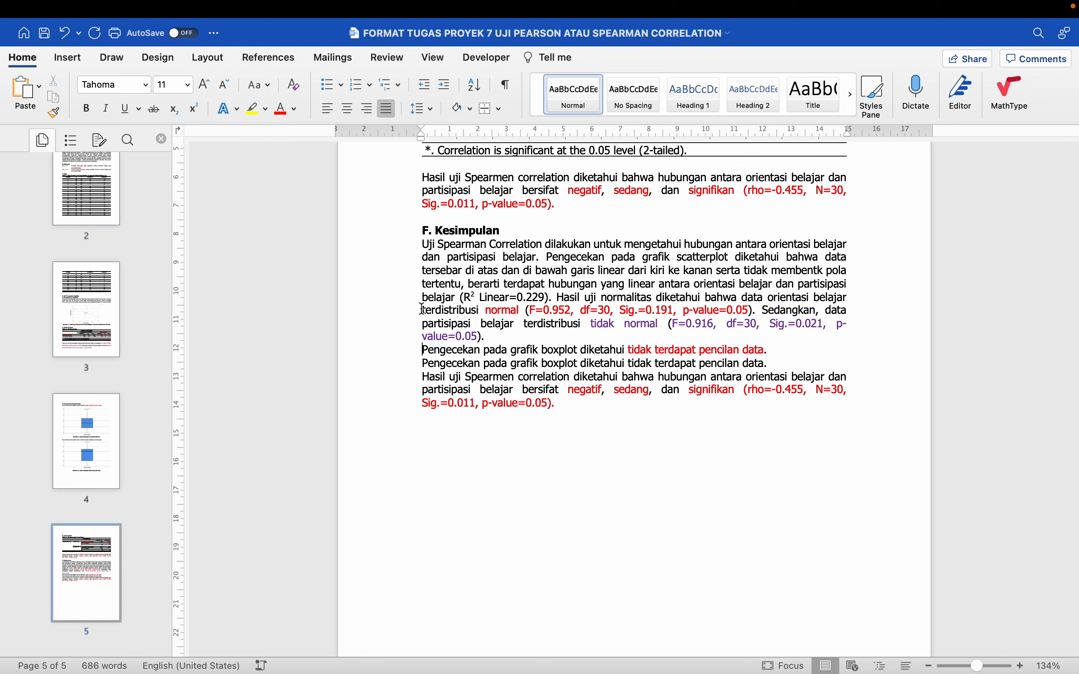
# Join both boxplot sentences and the Spearman interpretation to the end of the conclusion paragraph, separated by spaces
pyautogui.press('BackSpace')
pyautogui.press('BackSpace')
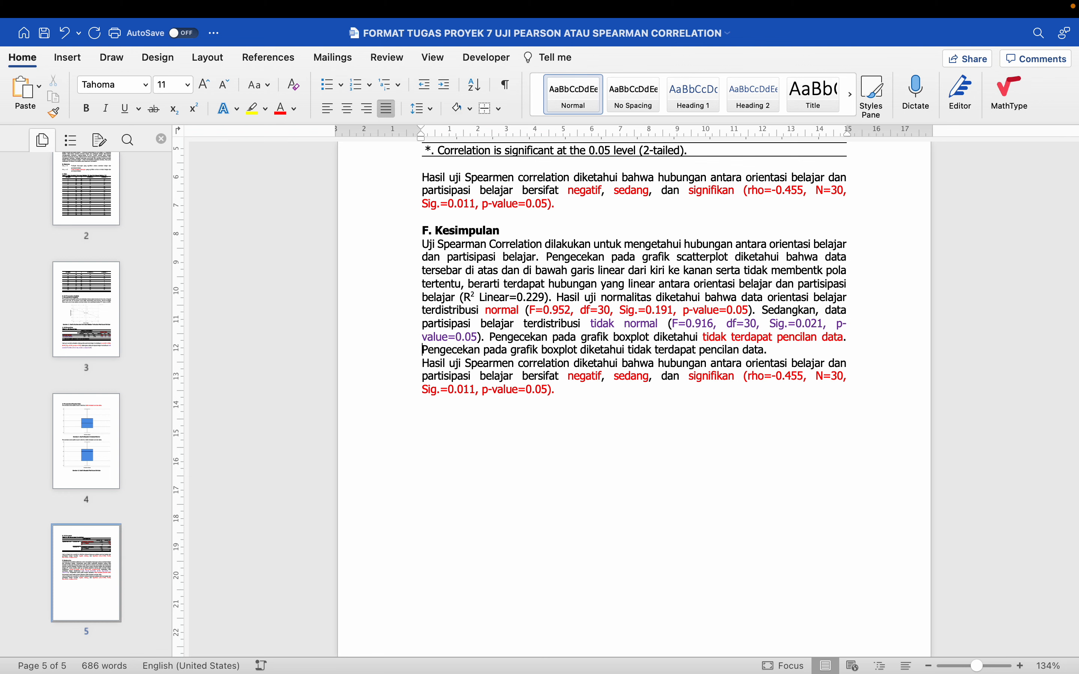
pyautogui.press('BackSpace')
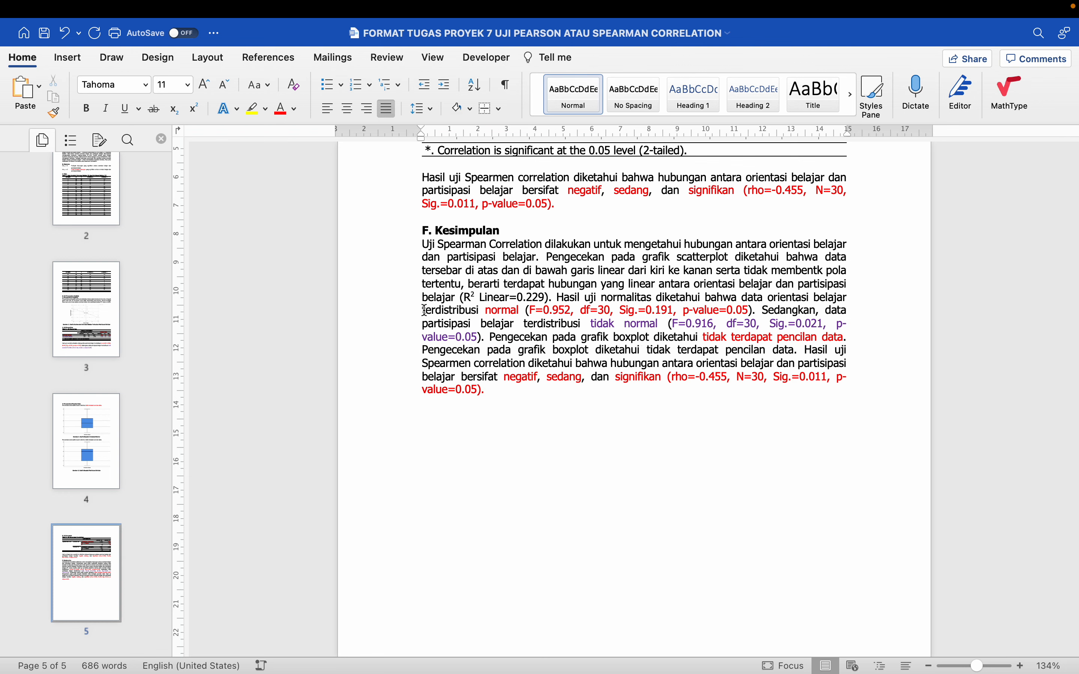
pyautogui.press('super+a')
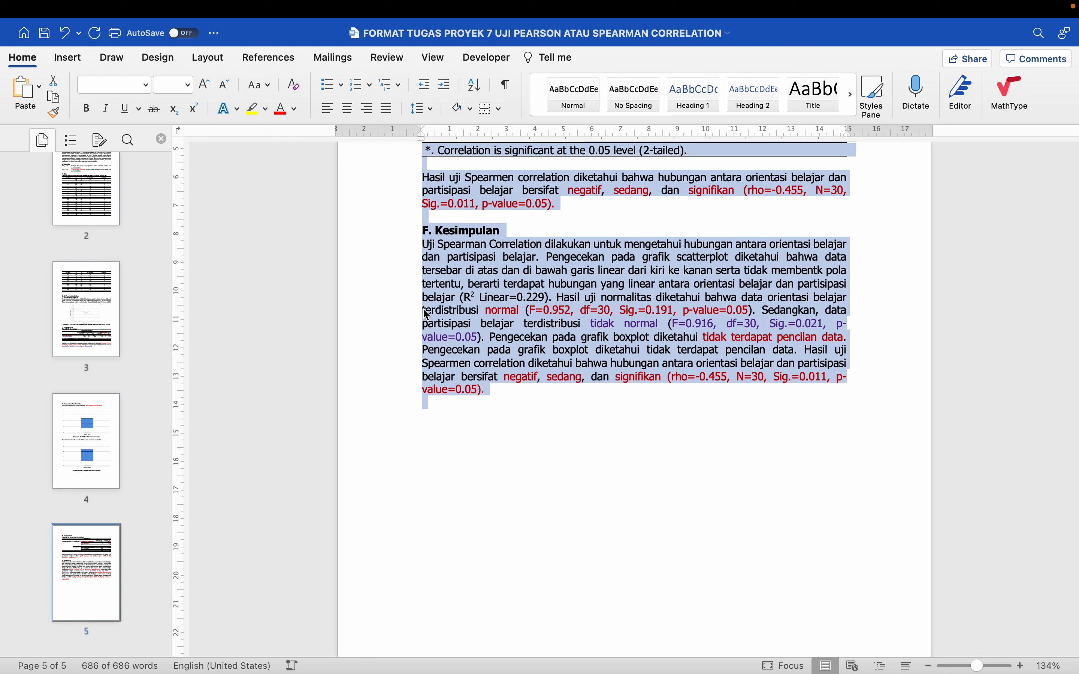
pyautogui.click(530, 292)
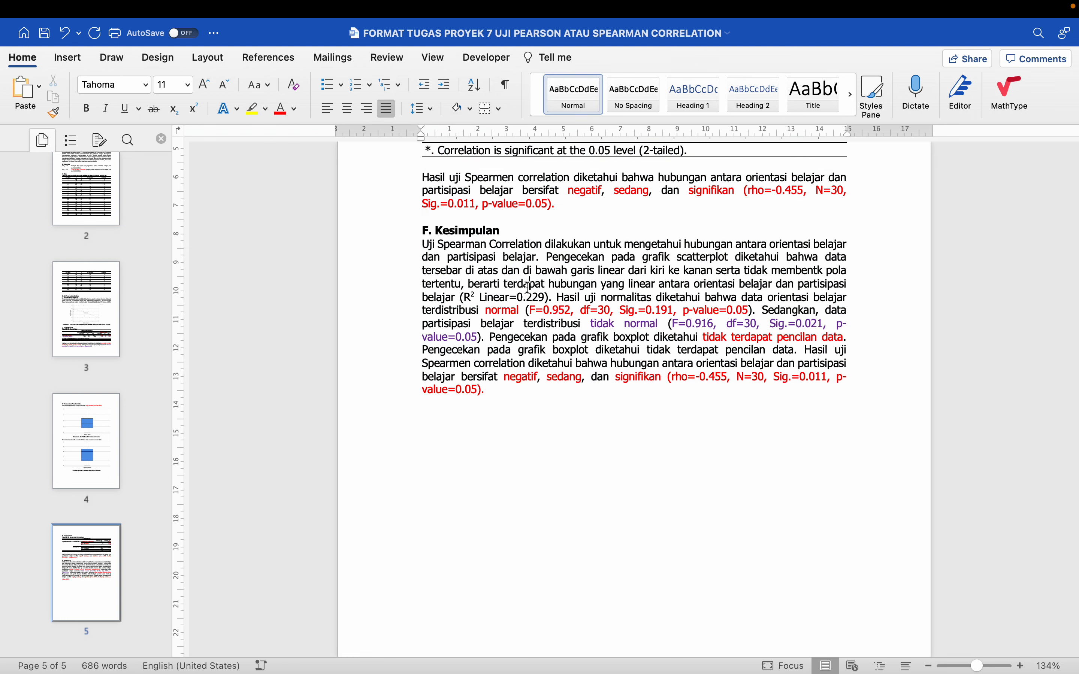
pyautogui.press('super+a')
pyautogui.click(532, 437)
pyautogui.press('super+a')
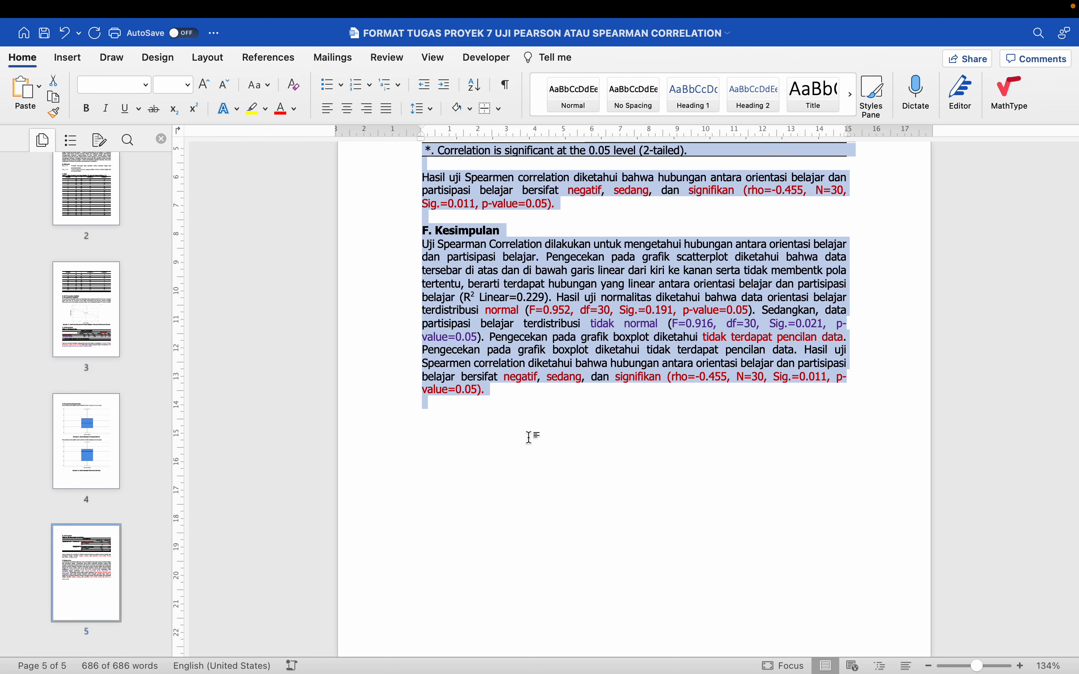
# Start a new page after the conclusion and write "SIMULASI UJI PEARSON CORRELATION" on it
pyautogui.click(538, 397)
pyautogui.scroll(15, 538, 397)
pyautogui.scroll(20, 538, 397)
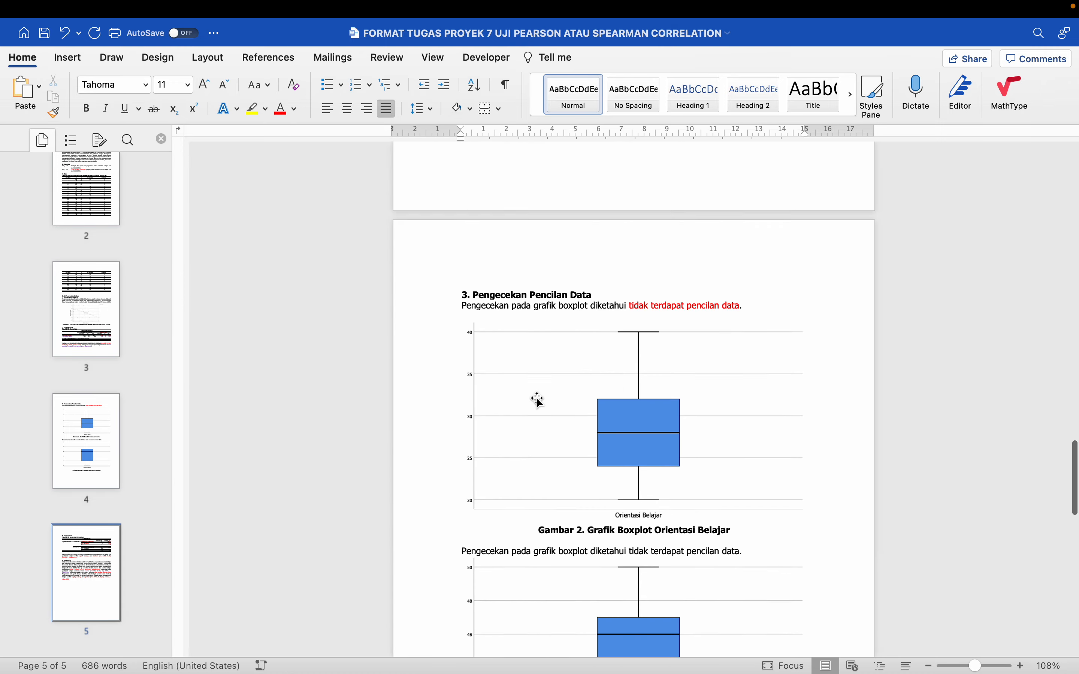
pyautogui.scroll(-20, 538, 397)
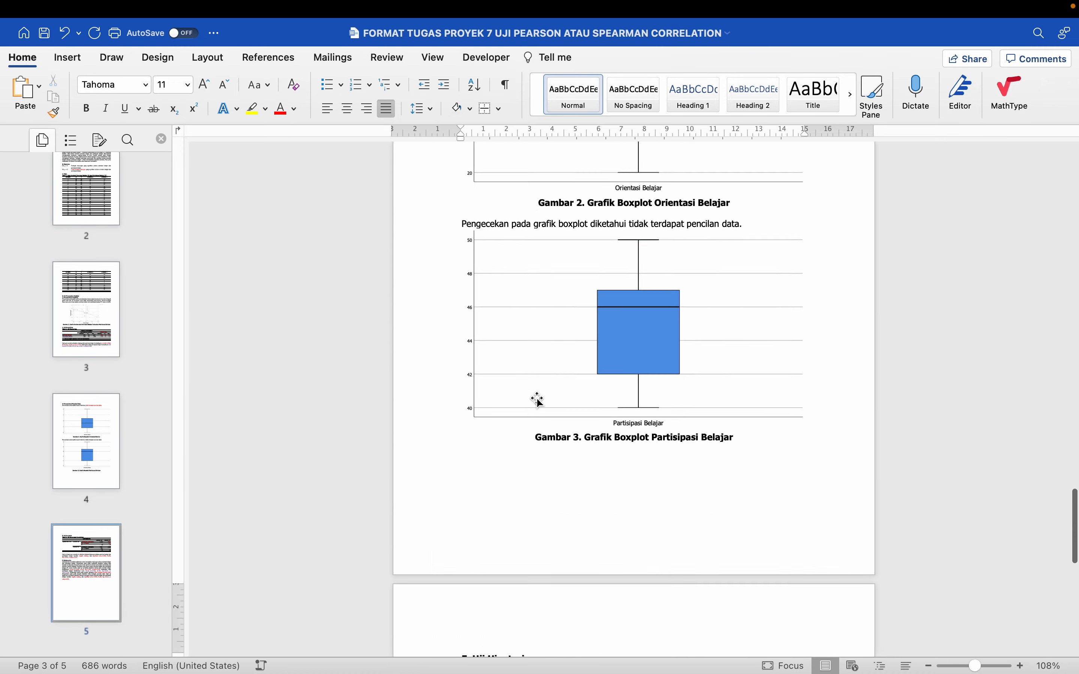
pyautogui.scroll(-3, 539, 349)
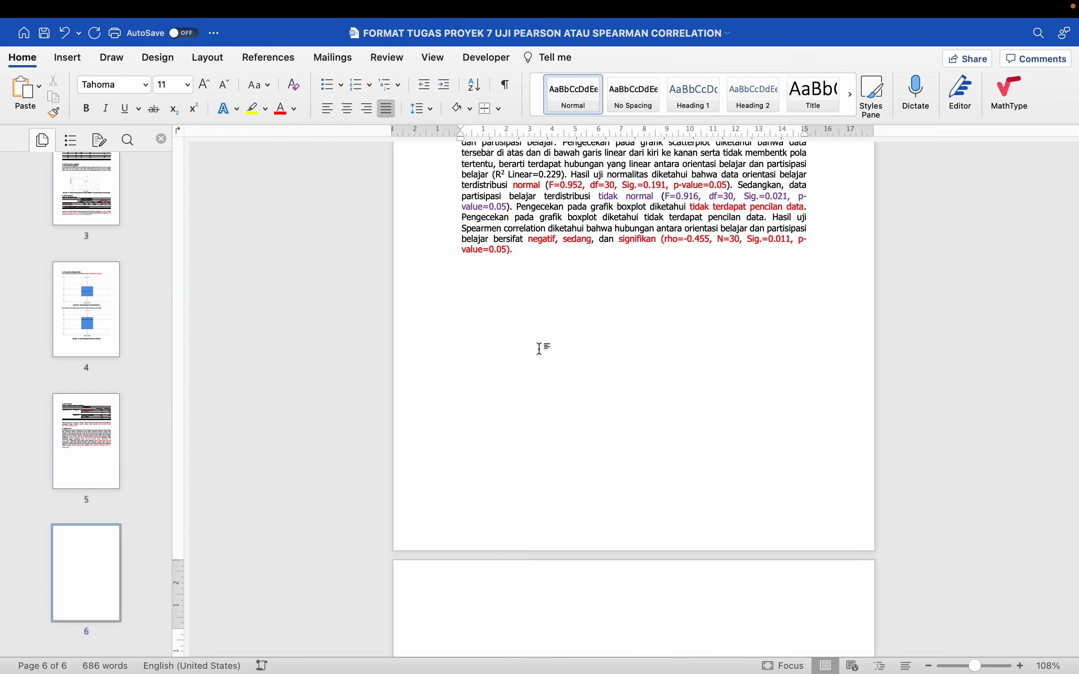
pyautogui.scroll(4, 539, 349)
pyautogui.scroll(15, 539, 349)
pyautogui.scroll(-8, 539, 349)
pyautogui.scroll(-5, 539, 348)
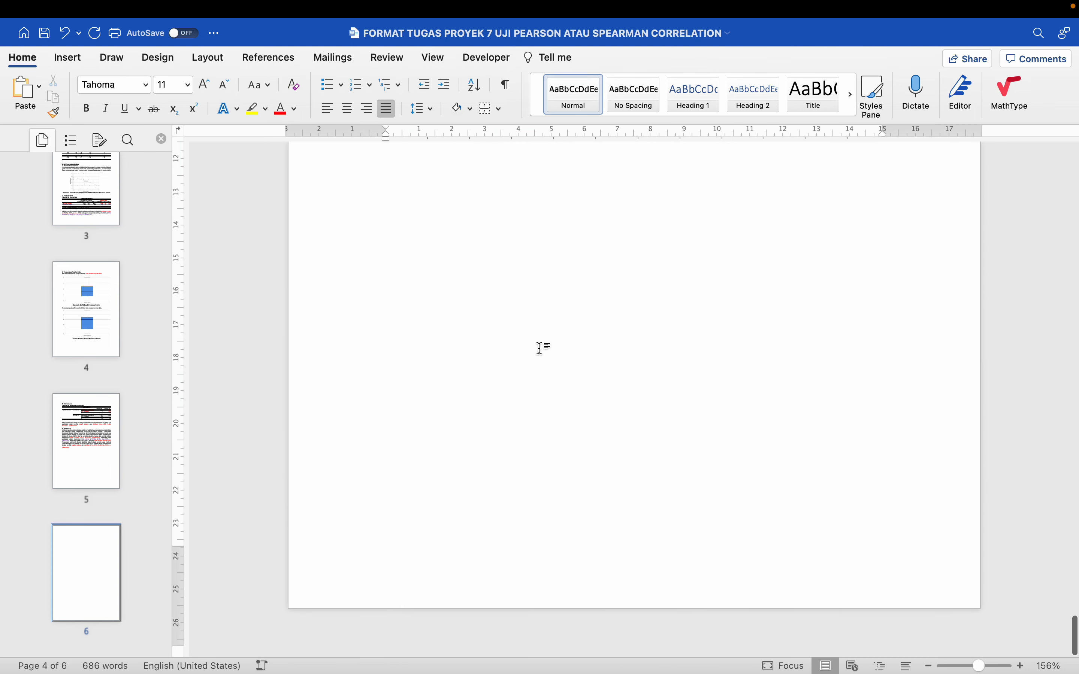
pyautogui.click(487, 258)
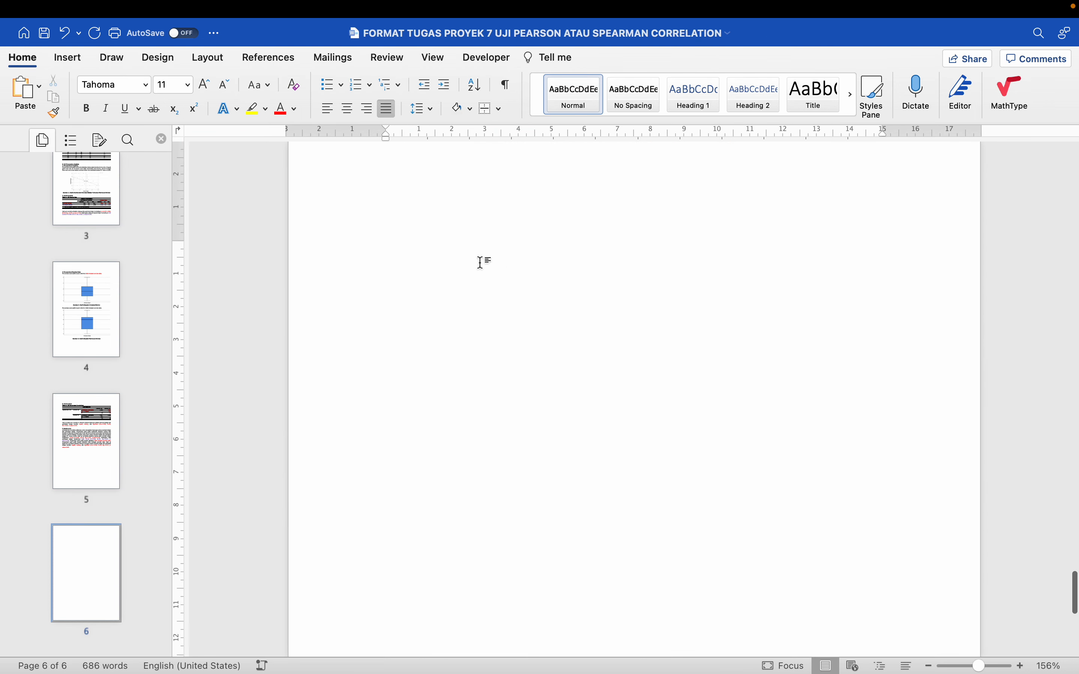
pyautogui.write('SIMU')
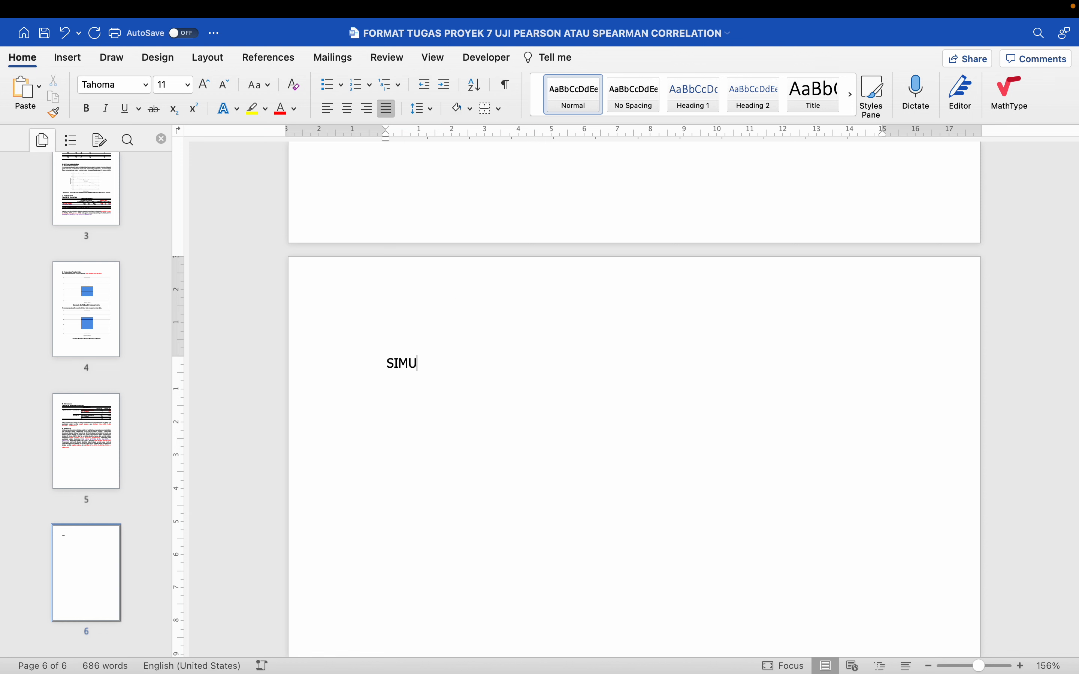
pyautogui.write('LASI UJI PEARSON CORREL')
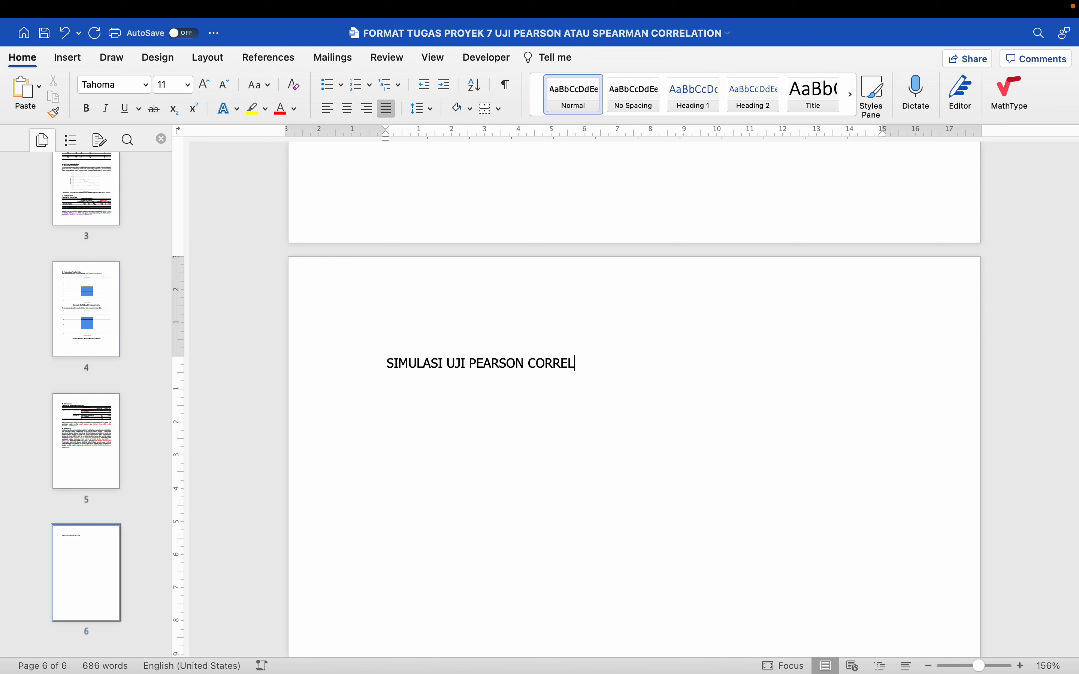
pyautogui.write('ATIOSEANDAINYA T')
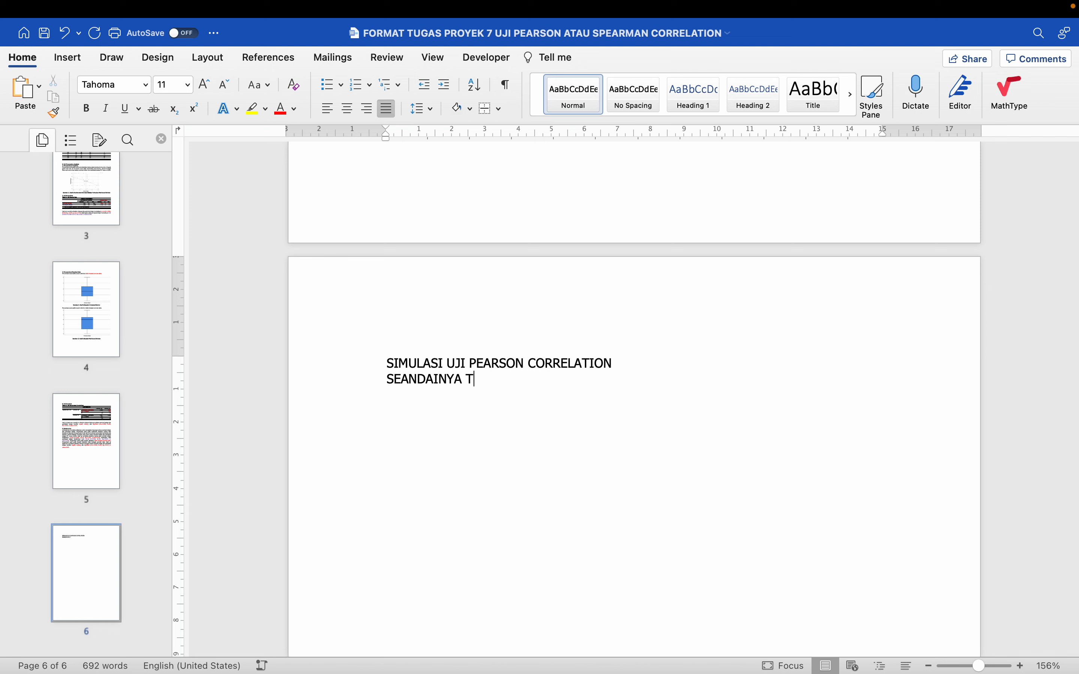
pyautogui.write('ORMA')
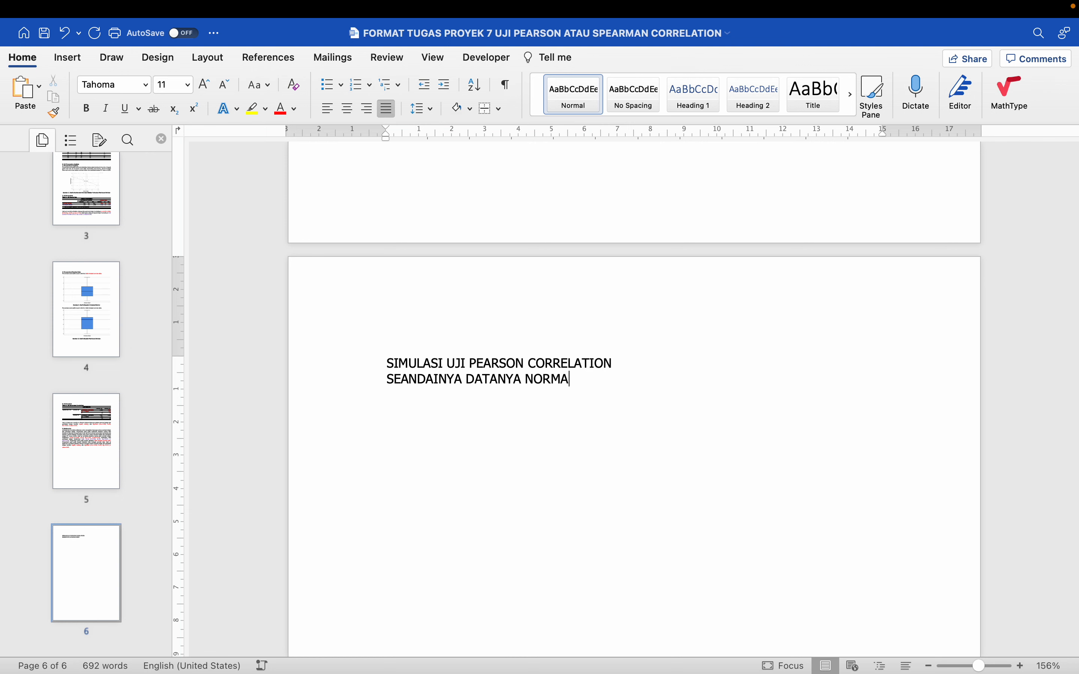
pyautogui.write('L')
# Move the line "SEANDAINYA DATANYA NORMAL" above "SIMULASI UJI PEARSON CORRELATION"
pyautogui.hotkey('shift', 'Home')
pyautogui.press('super+c')
pyautogui.press('BackSpace')
pyautogui.press('BackSpace')
pyautogui.scroll(5, 453, 291)
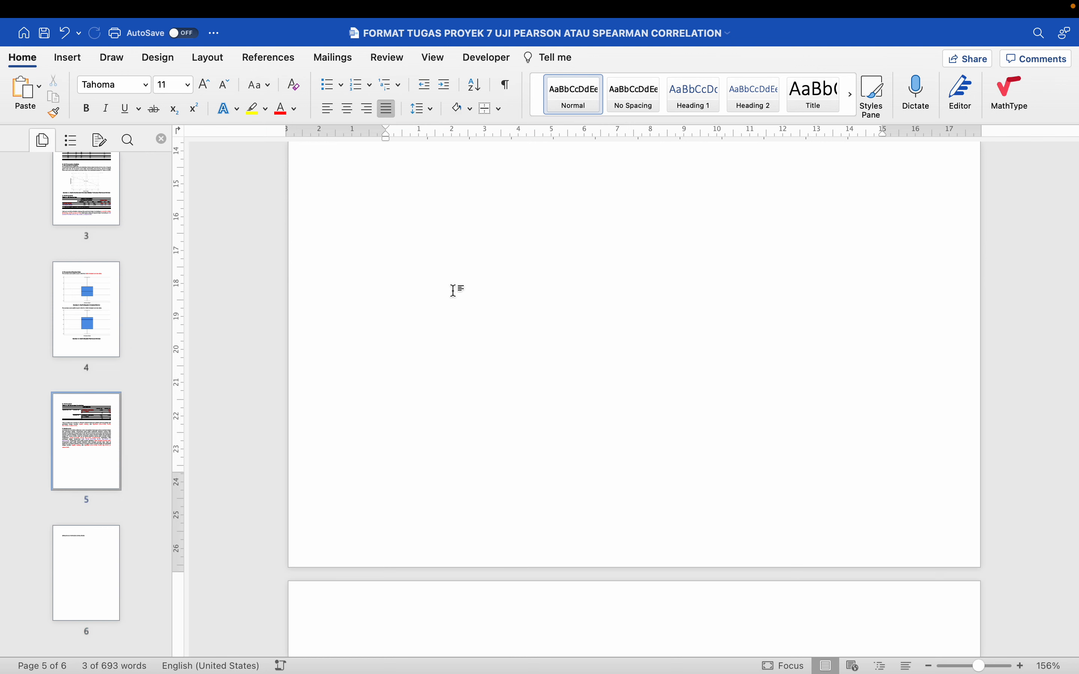
pyautogui.scroll(-5, 453, 291)
pyautogui.click(391, 379)
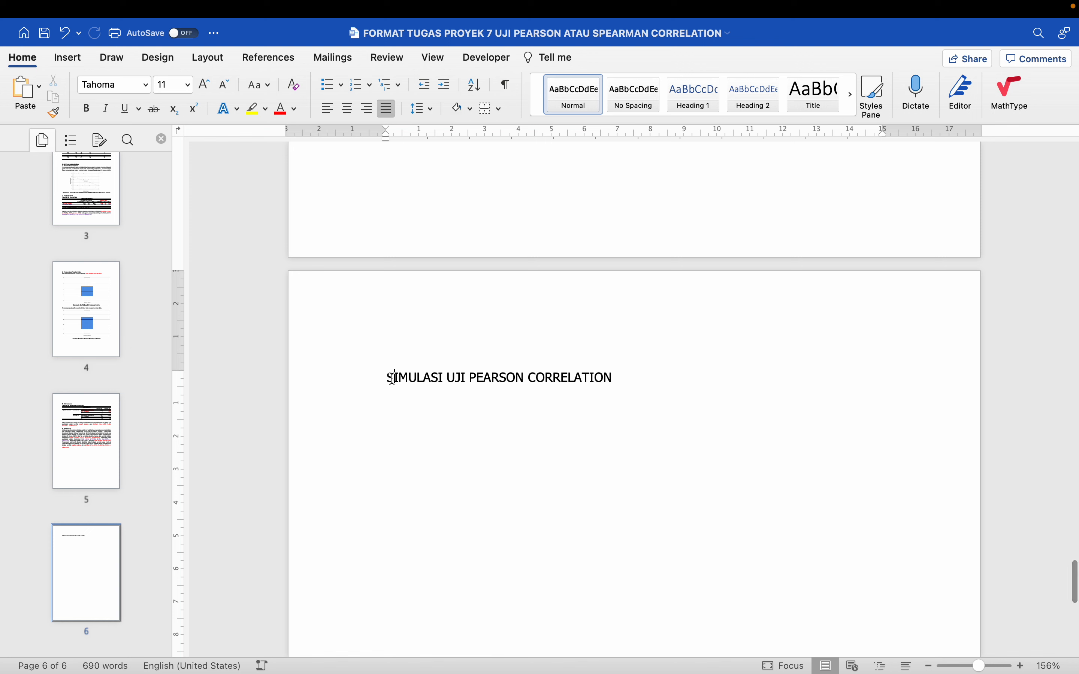
pyautogui.press('Return')
pyautogui.press('super+v')
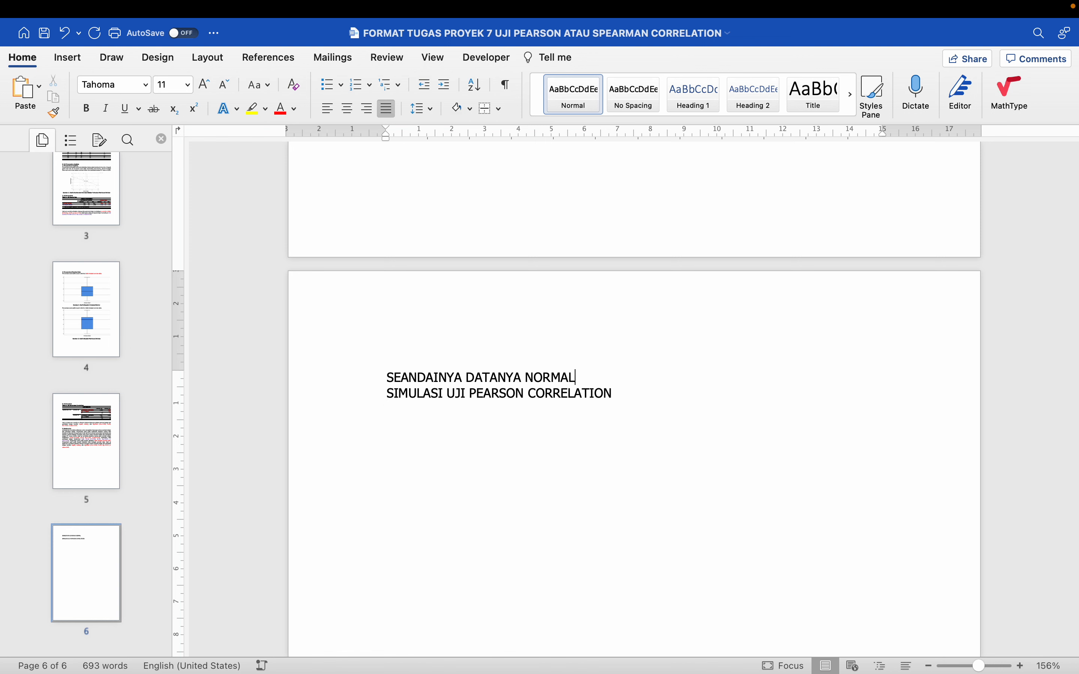
# Format the line "SEANDAINYA DATANYA NORMAL" in bold at 16 pt and place the cursor below the simulation title
pyautogui.press('super+shift+Left')
pyautogui.press('super+shift+period')
pyautogui.press('super+shift+period')
pyautogui.press('super+shift+period')
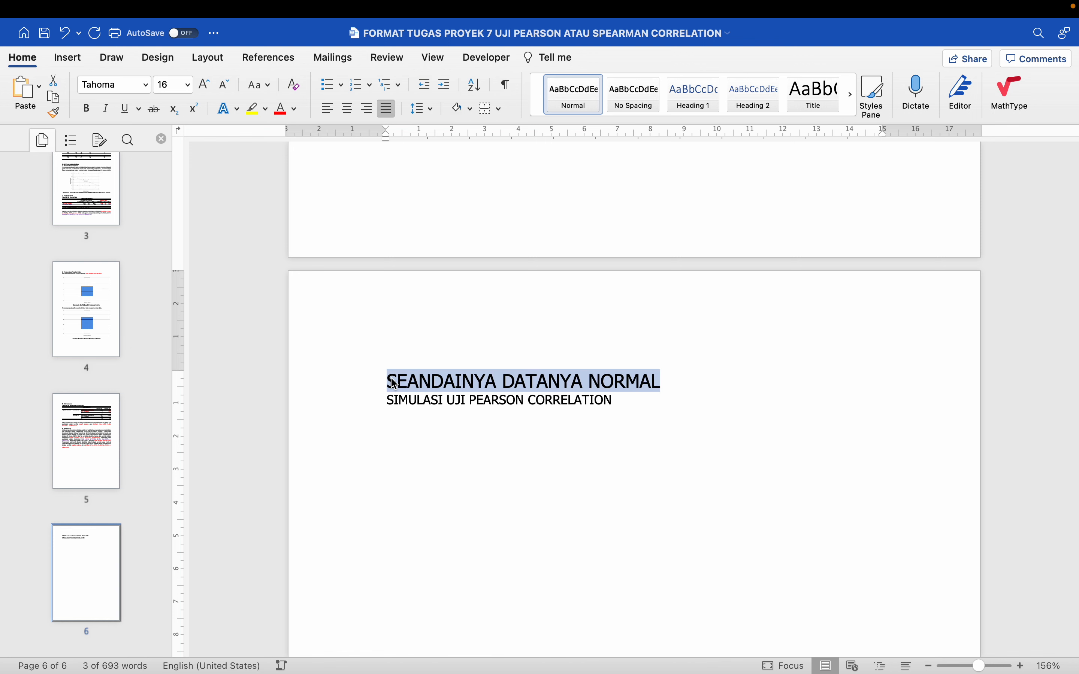
pyautogui.press('super+b')
pyautogui.click(417, 426)
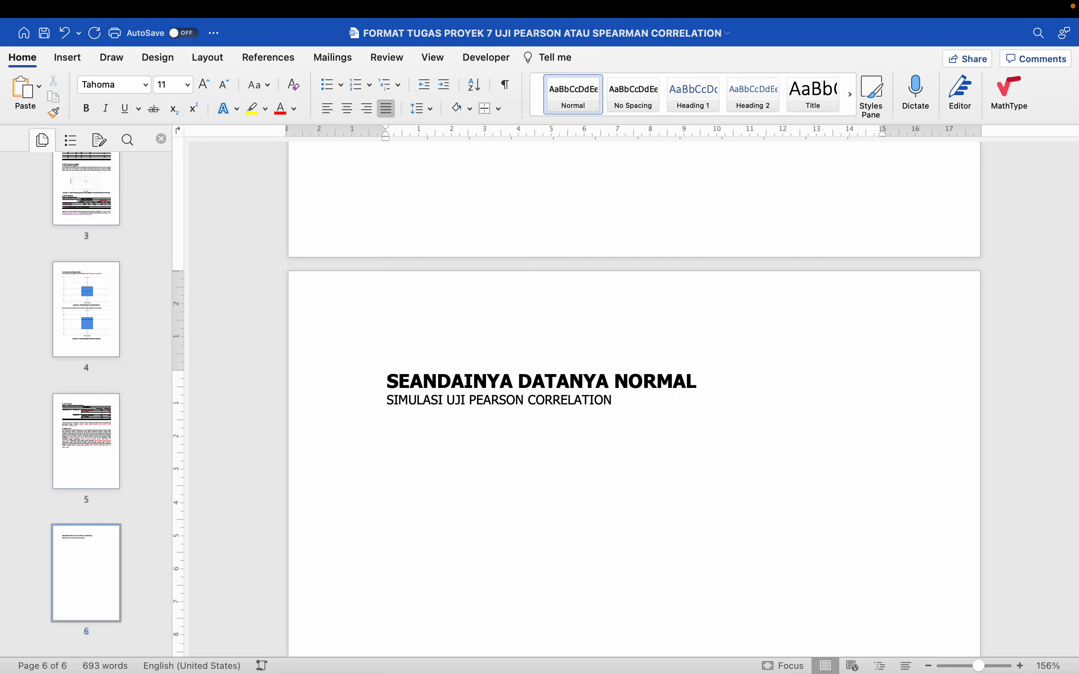
# Switch to SPSS and set up a bivariate correlation with Orientasi Belajar [X] and Partisipasi Belajar [Y] in place of the ordinal variables
pyautogui.hotkey('ctrl', 'Left')
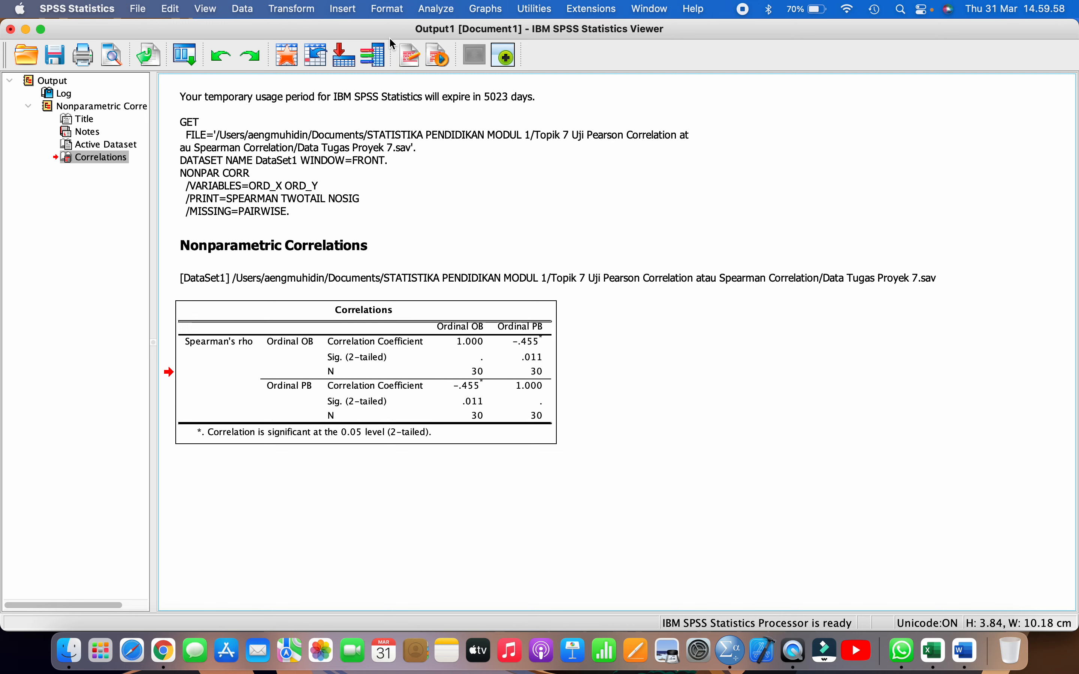
pyautogui.click(425, 15)
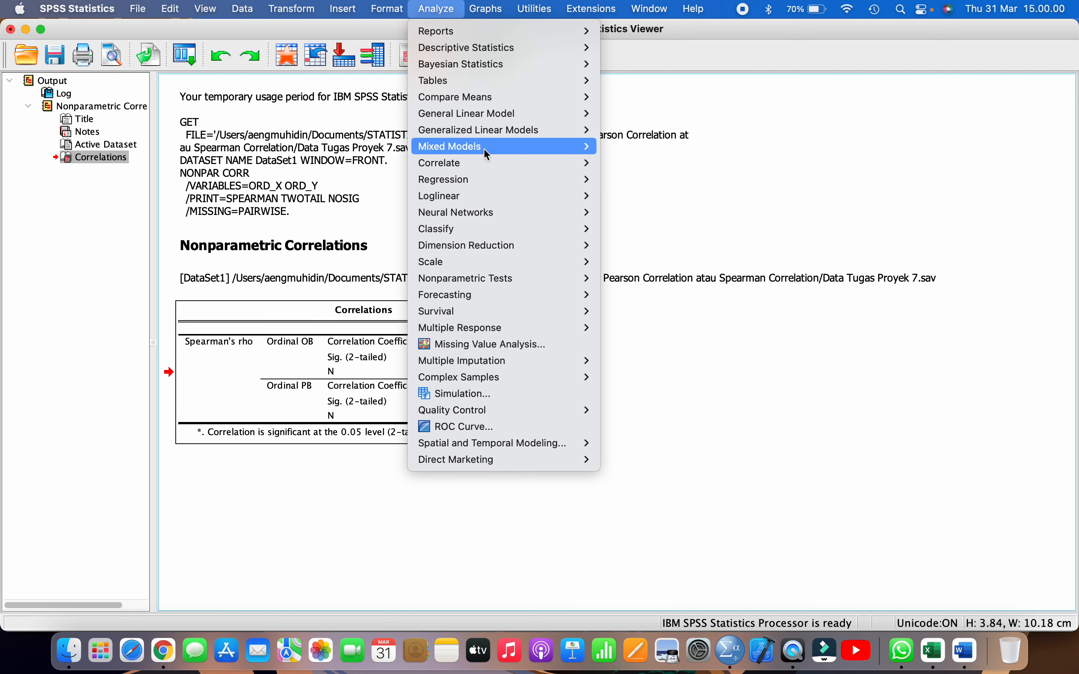
pyautogui.moveTo(490, 162)
pyautogui.click(620, 163)
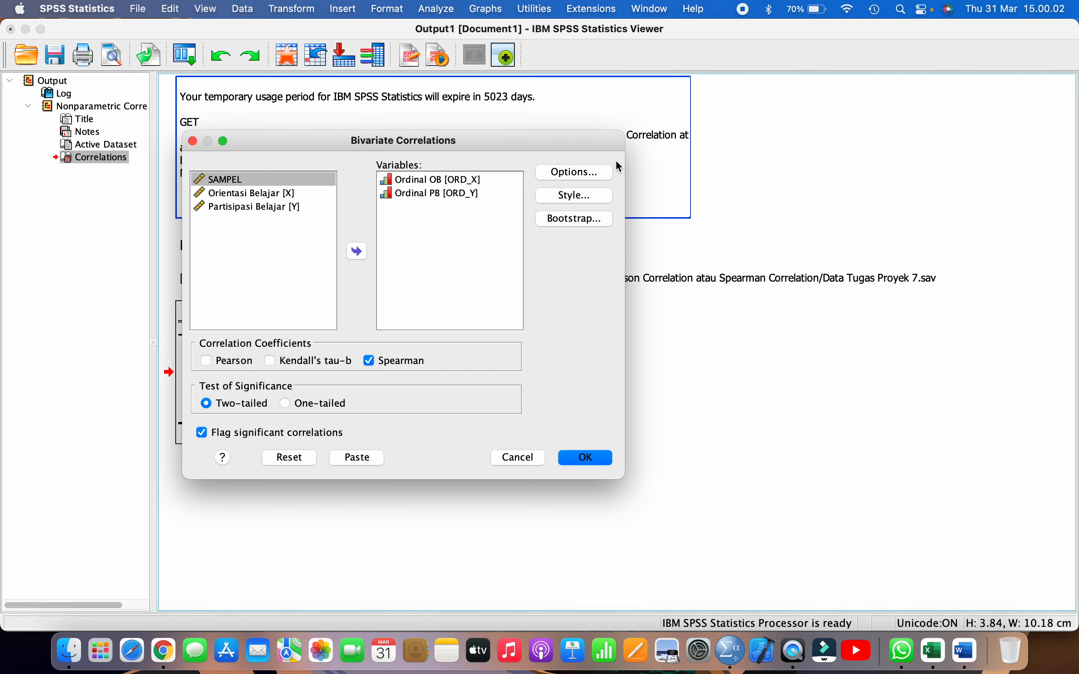
pyautogui.click(427, 182)
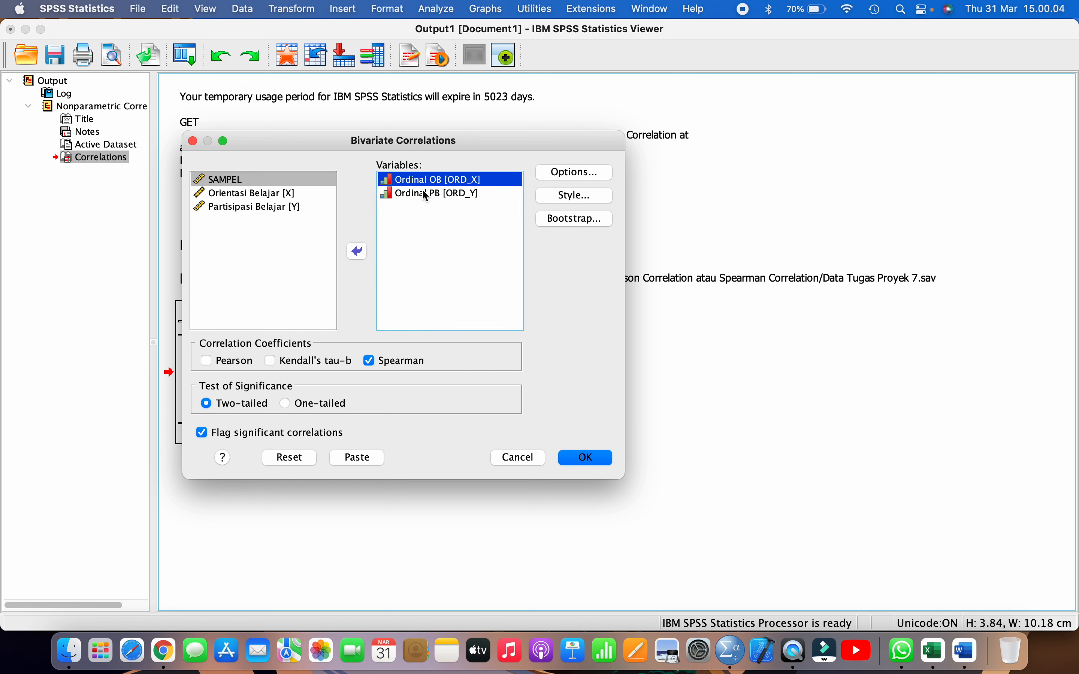
pyautogui.keyDown('shift'); pyautogui.click(426, 195); pyautogui.keyUp('shift')
pyautogui.click(357, 252)
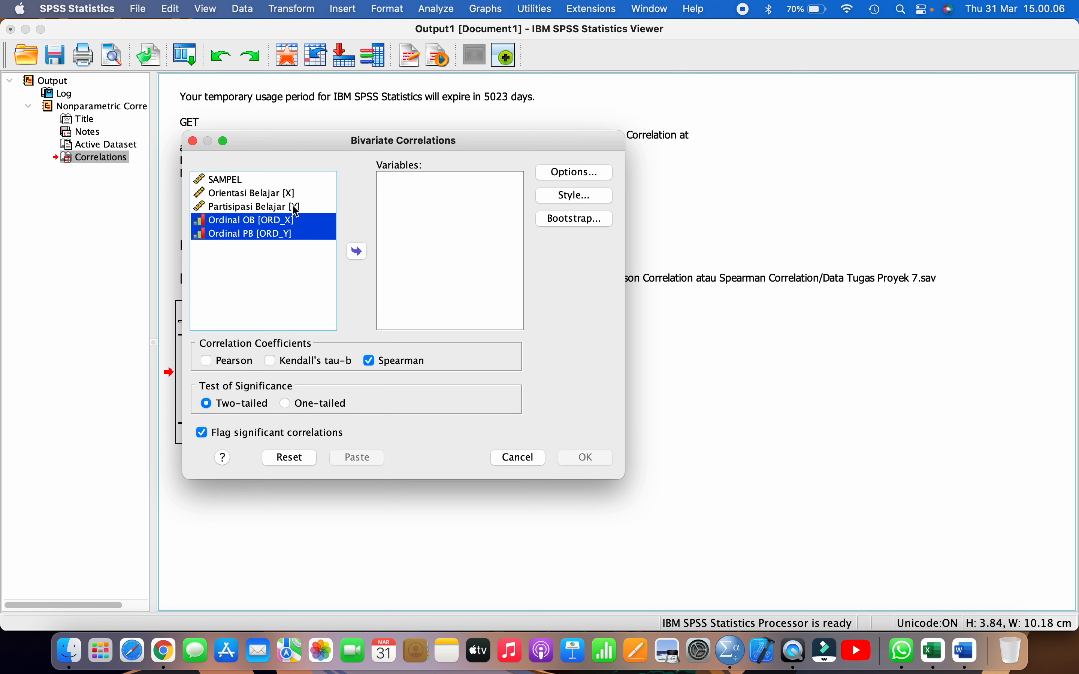
pyautogui.click(287, 197)
pyautogui.keyDown('shift'); pyautogui.click(286, 206); pyautogui.keyUp('shift')
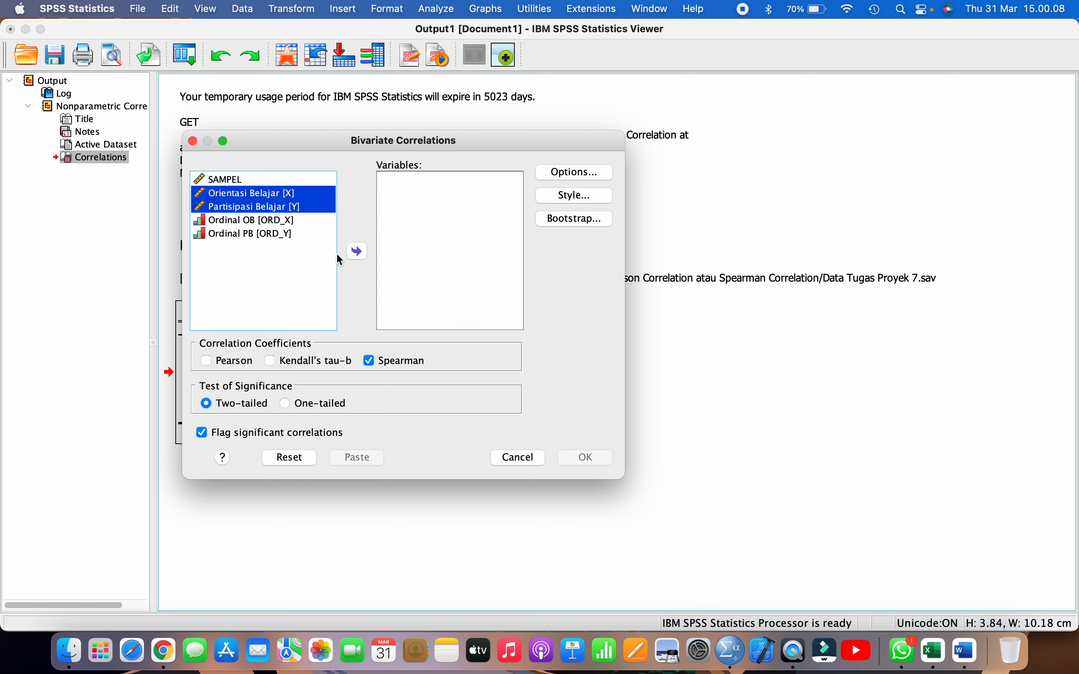
pyautogui.click(357, 252)
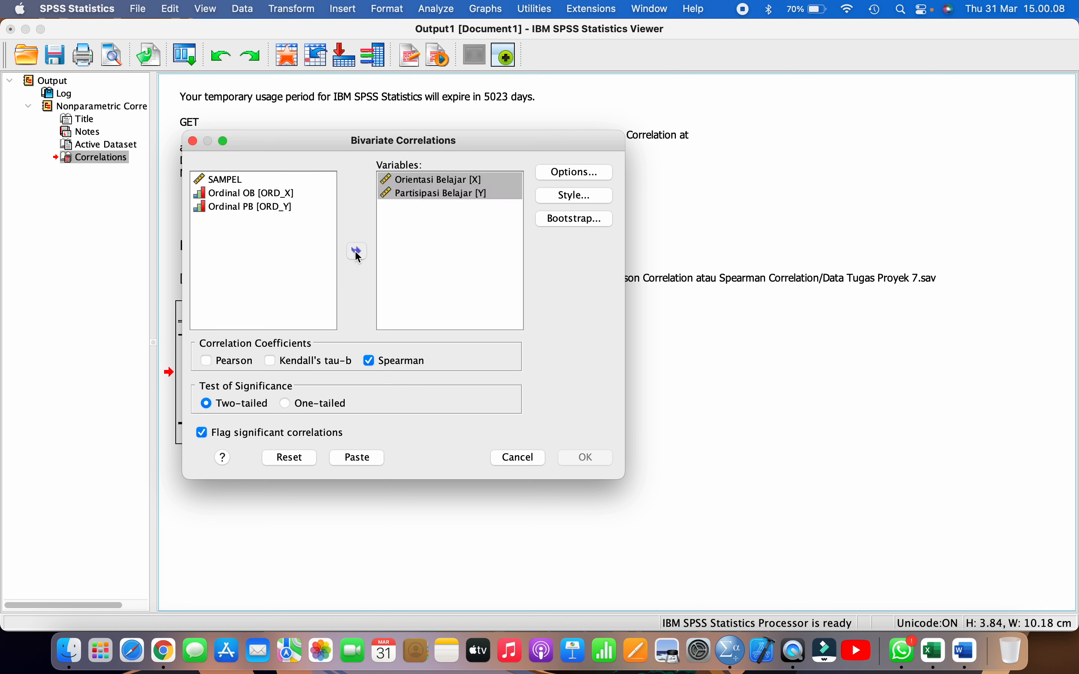
# Choose the Pearson coefficient instead of Spearman and run the bivariate correlation
pyautogui.click(210, 360)
pyautogui.click(369, 360)
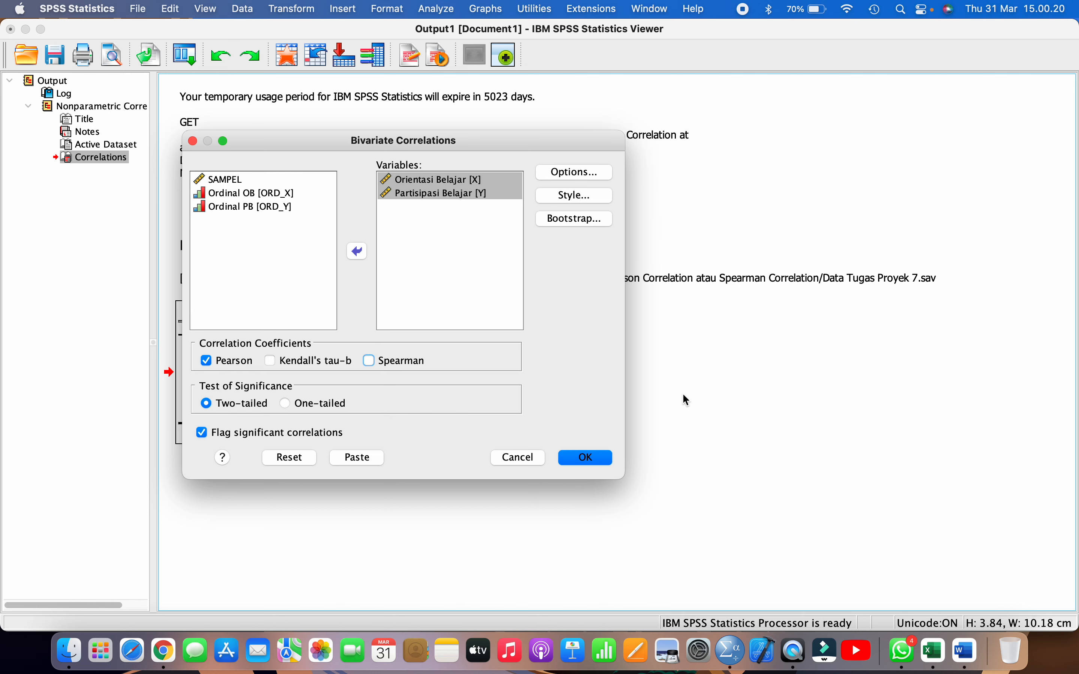
pyautogui.click(600, 459)
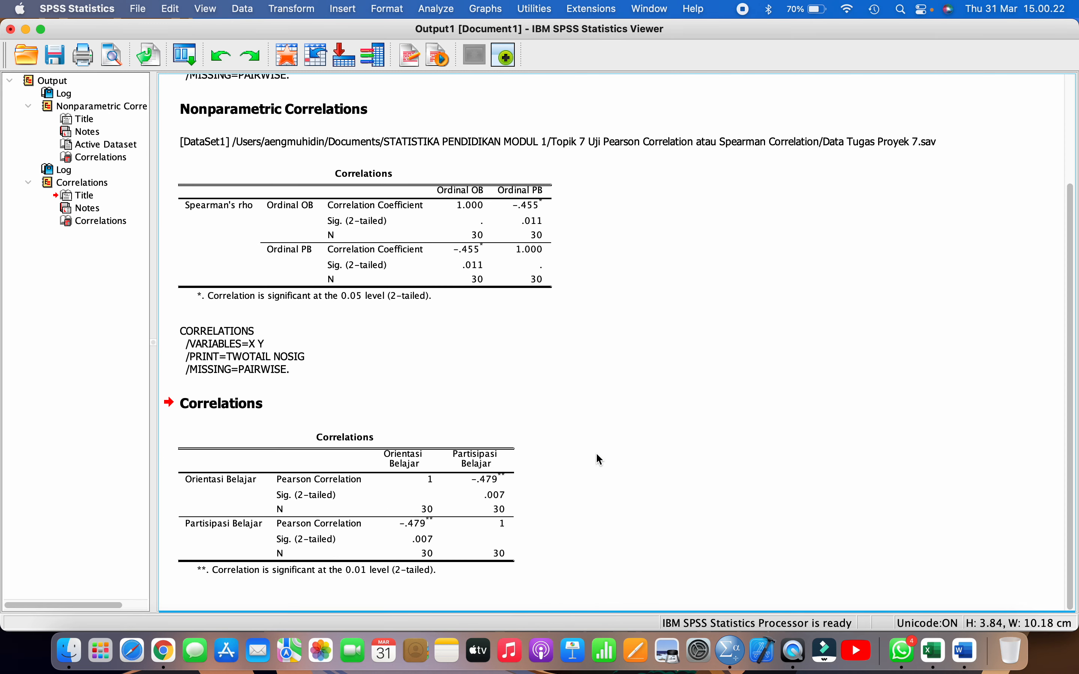
# Copy the Pearson Correlations table from the SPSS output into the Word report below the simulation title
pyautogui.click(363, 480)
pyautogui.rightClick(363, 482)
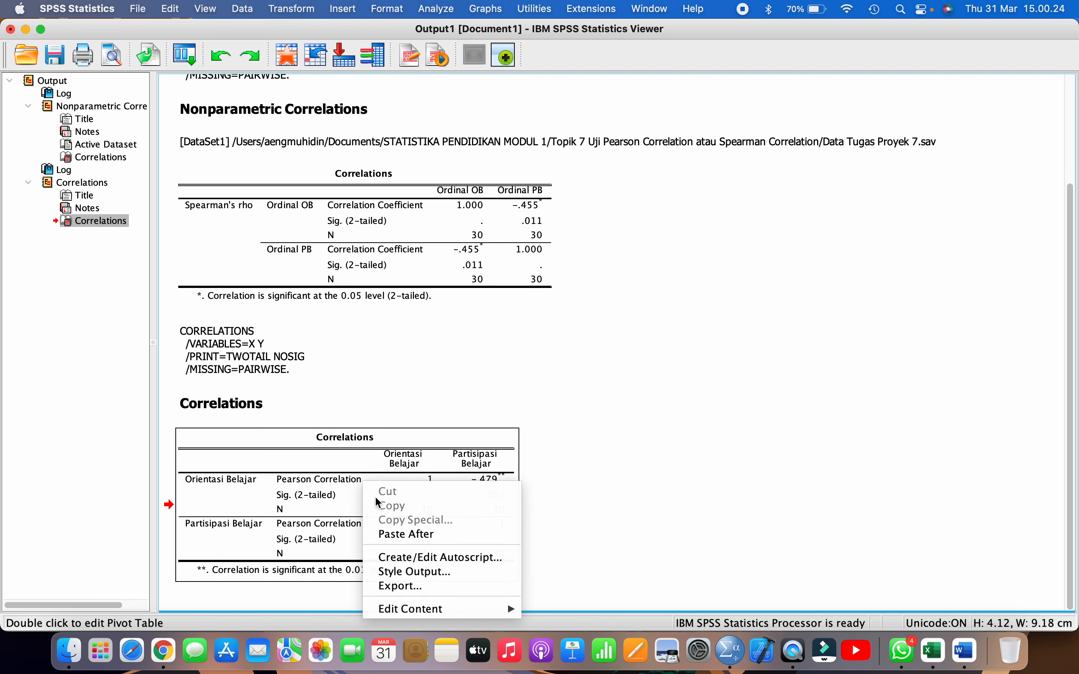
pyautogui.rightClick(335, 454)
pyautogui.click(360, 473)
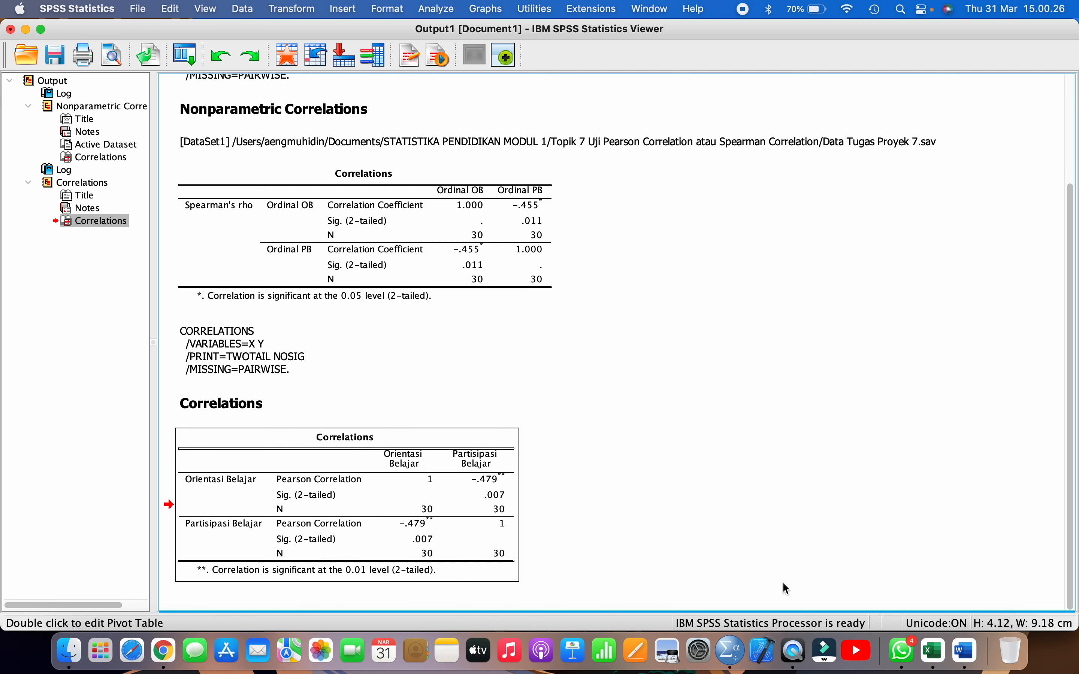
pyautogui.click(966, 652)
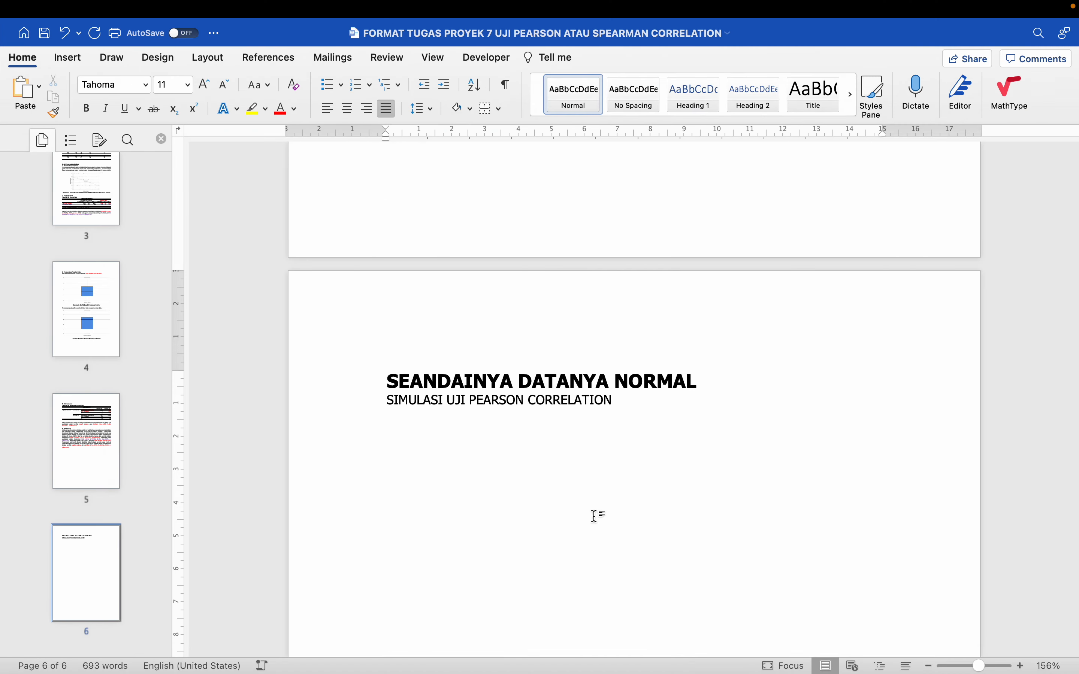
pyautogui.press('super+v')
# Copy the caption "Tabel 3. Uji Spearman Correlation" to the line above the pasted Pearson table
pyautogui.scroll(10, 593, 515)
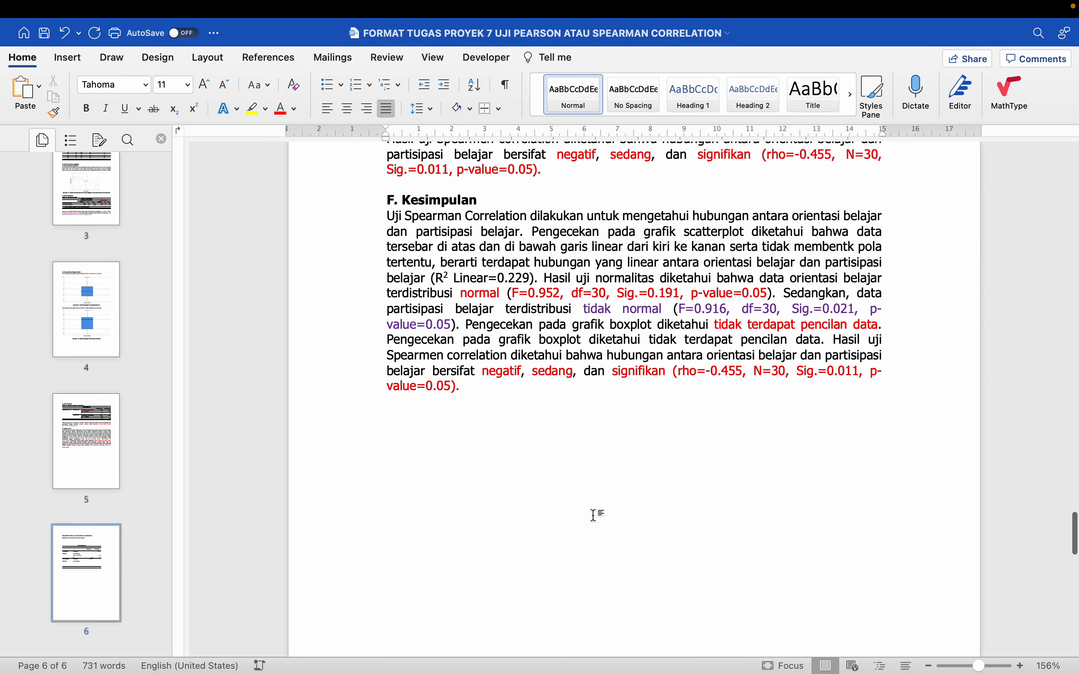
pyautogui.click(355, 270)
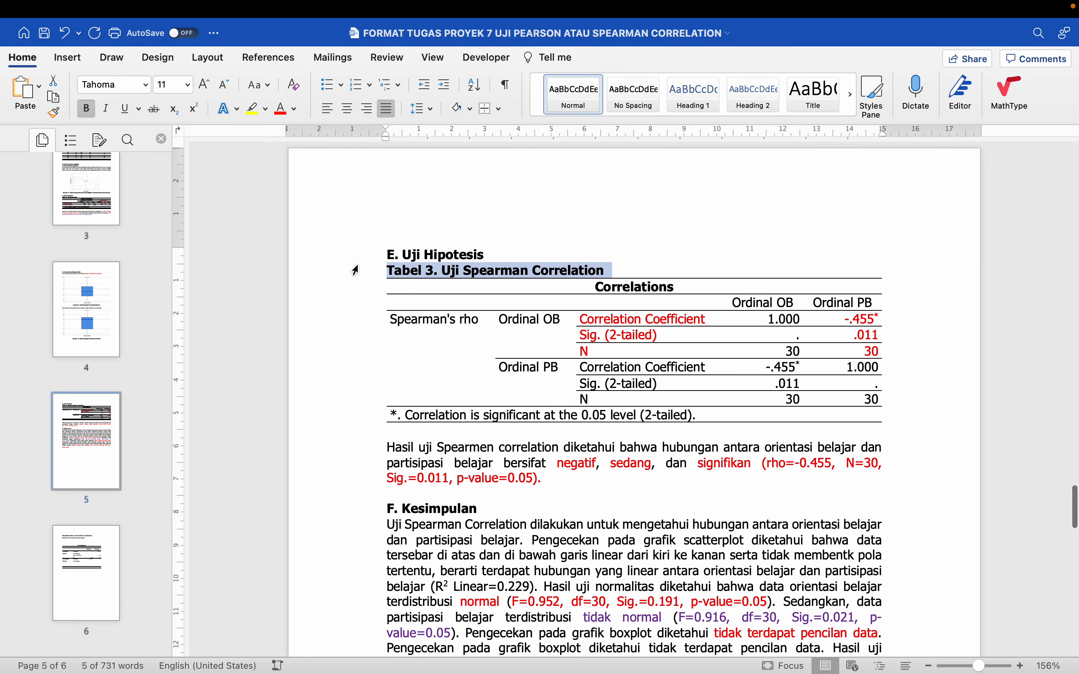
pyautogui.scroll(-15, 422, 384)
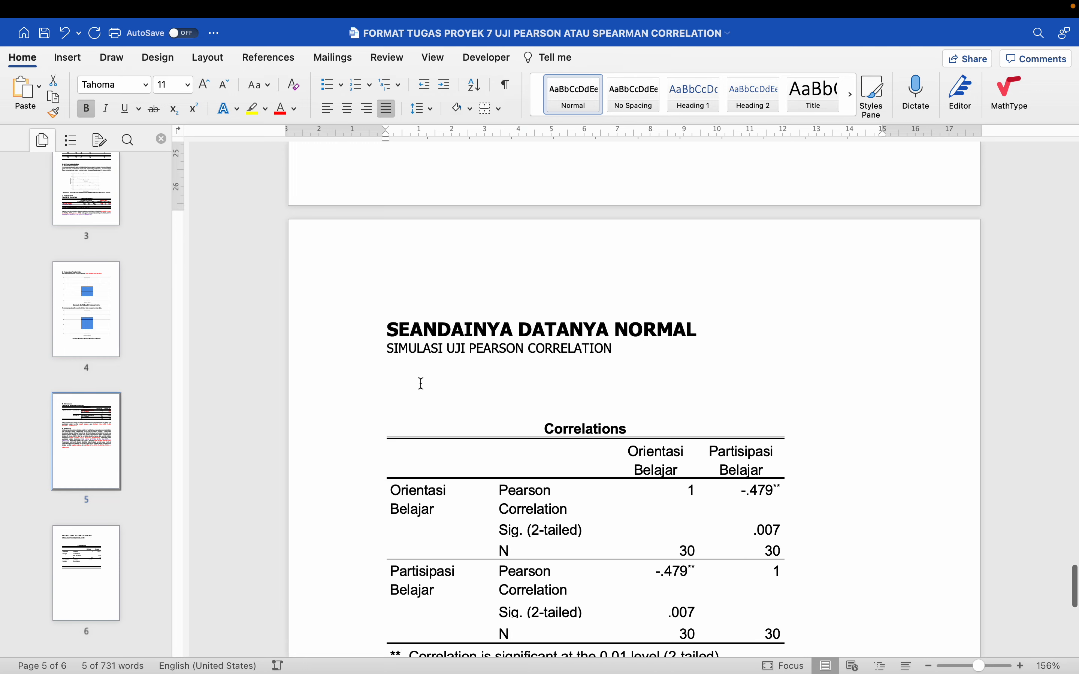
pyautogui.press('super+v')
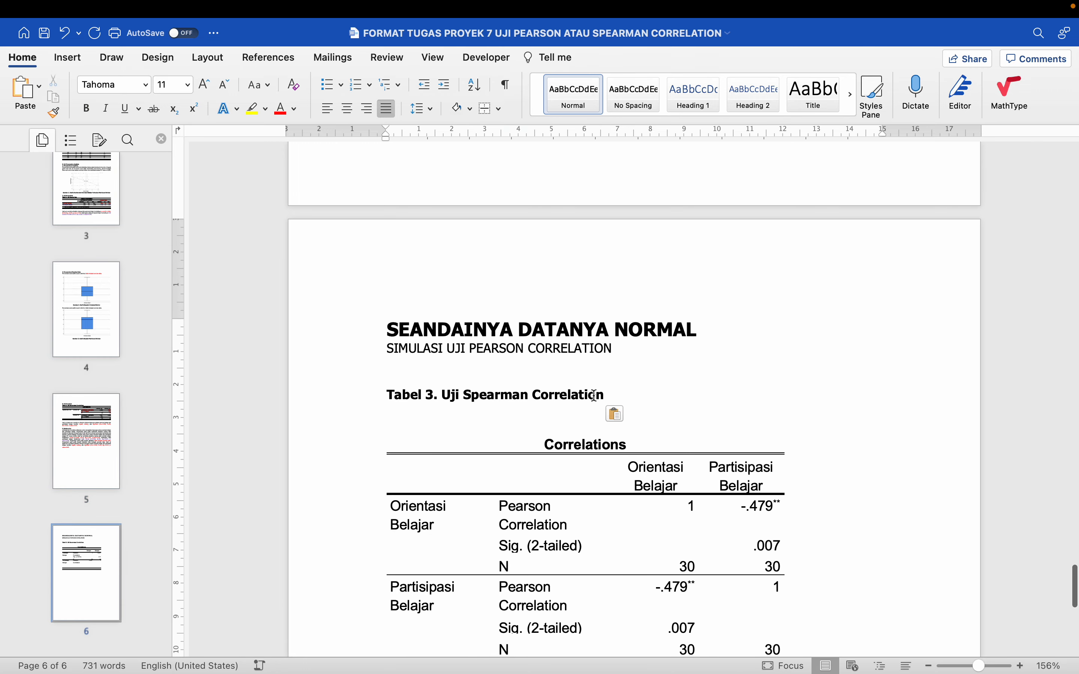
# Replace "Spearman" with "Pearson" in the caption so it reads "Tabel 3. Uji Pearson Correlation"
pyautogui.doubleClick(485, 395)
pyautogui.write('SPEA')
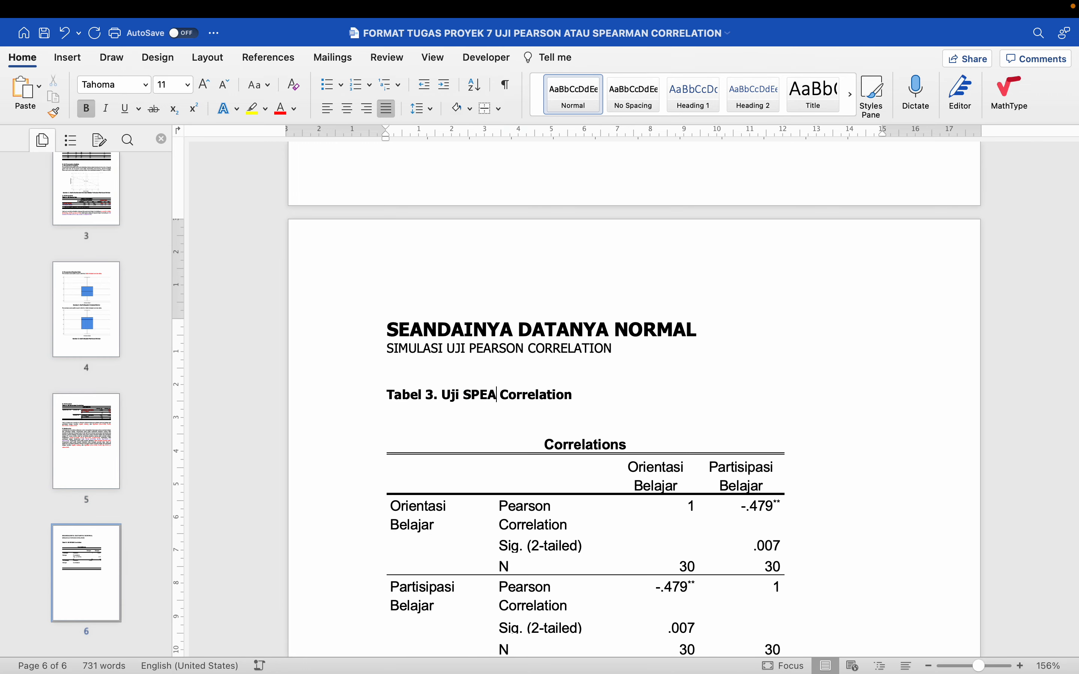
pyautogui.press('BackSpace')
pyautogui.press('BackSpace')
pyautogui.press('BackSpace')
pyautogui.press('BackSpace')
pyautogui.write('PEAR')
pyautogui.press('BackSpace')
pyautogui.press('BackSpace')
pyautogui.press('BackSpace')
pyautogui.write('e')
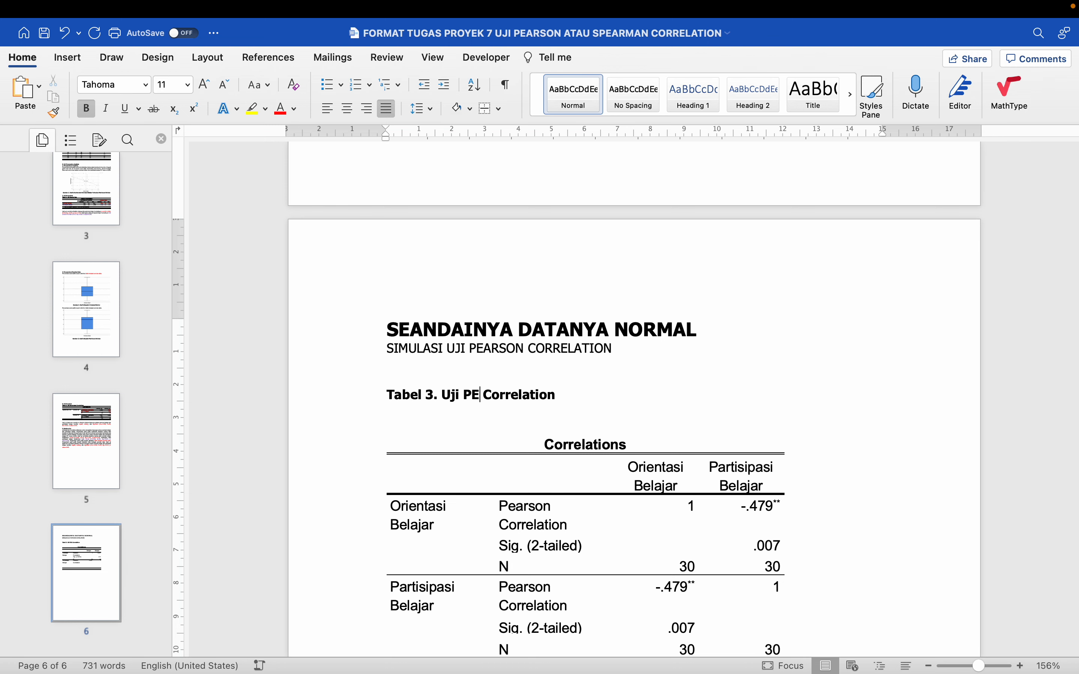
pyautogui.write('arson')
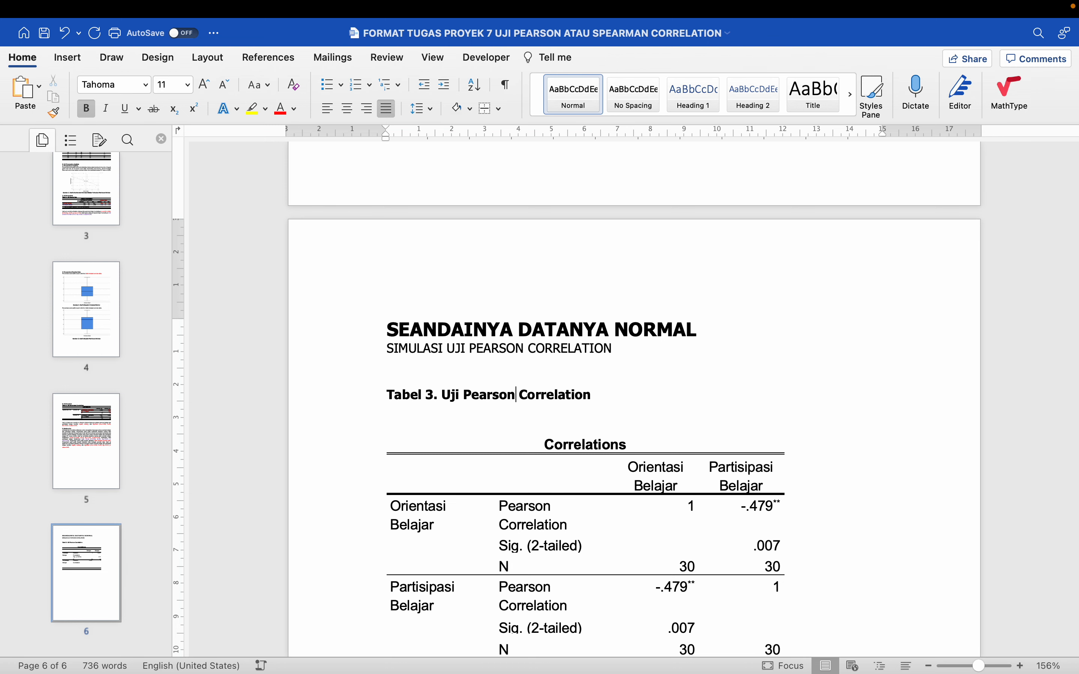
# Remove the blank lines between the Pearson table's caption and the table
pyautogui.scroll(-5, 633, 401)
pyautogui.scroll(-1, 440, 324)
pyautogui.scroll(2, 441, 324)
pyautogui.press('BackSpace')
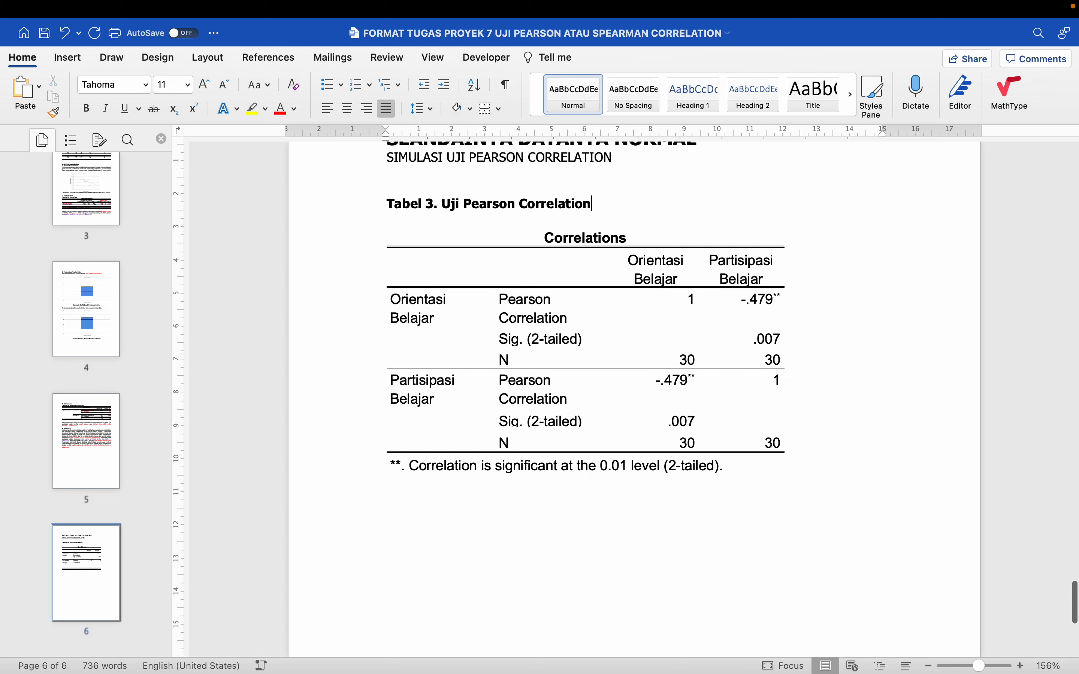
pyautogui.click(382, 222)
pyautogui.click(404, 207)
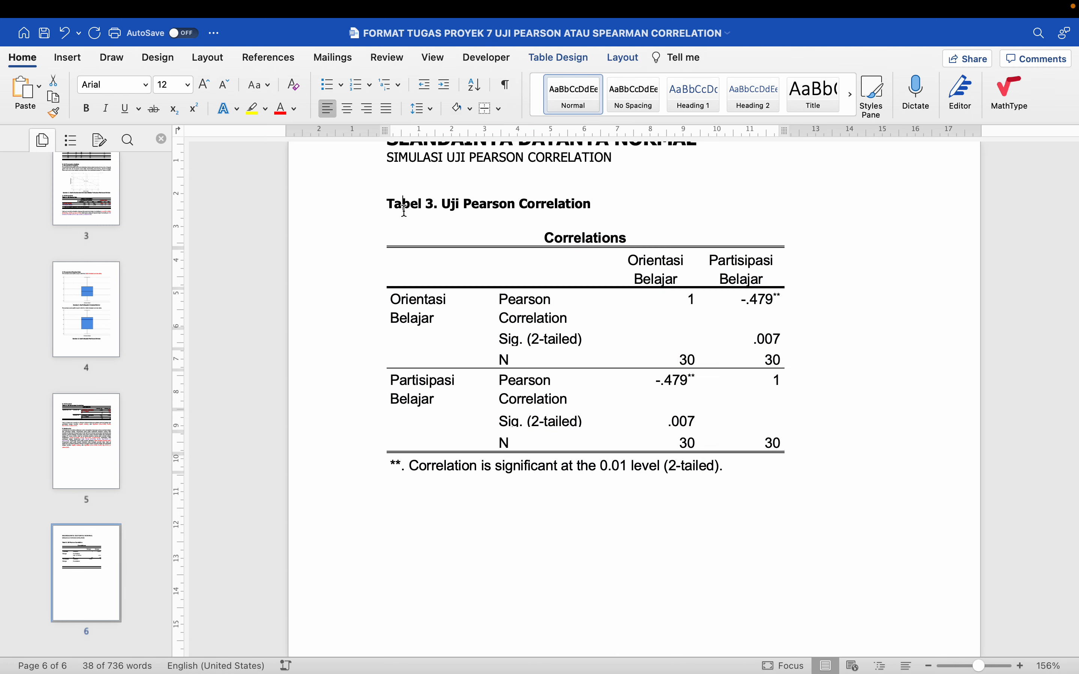
pyautogui.press('End')
pyautogui.press('Delete')
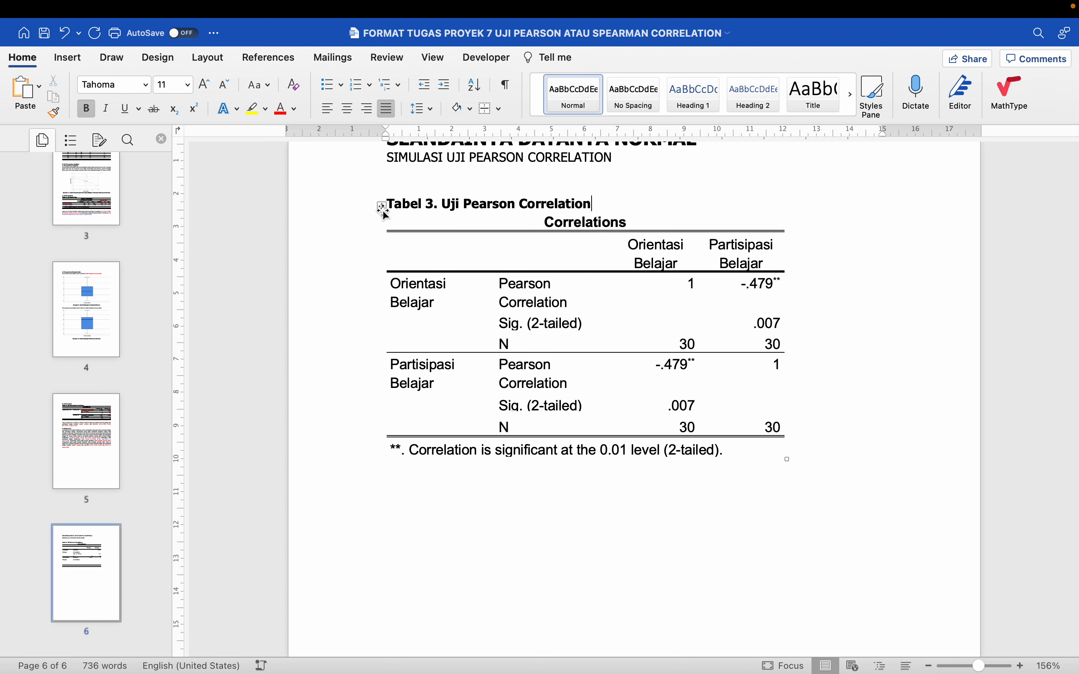
# Set the text of the whole Pearson Correlations table to Tahoma, size 11
pyautogui.click(383, 207)
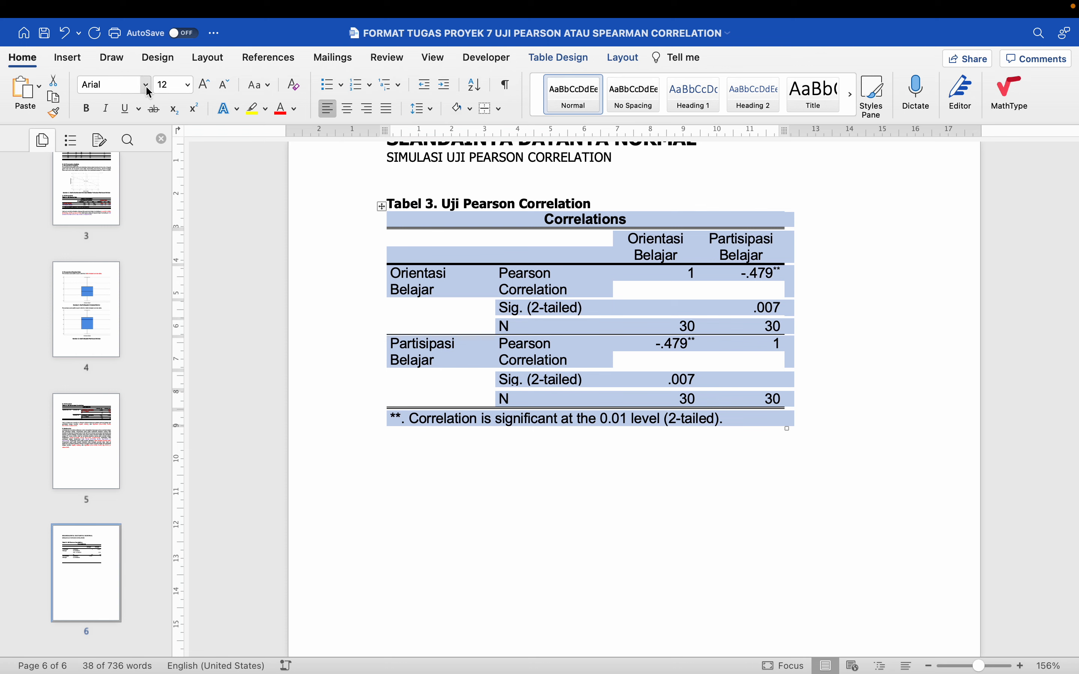
pyautogui.click(146, 84)
pyautogui.click(160, 216)
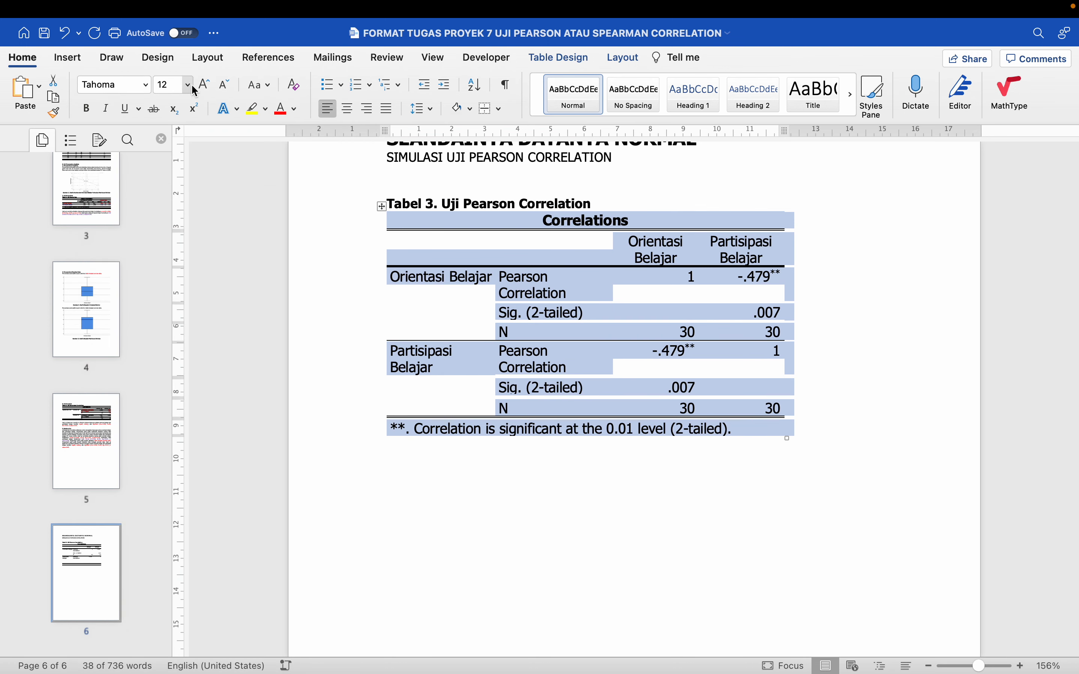
pyautogui.click(188, 85)
pyautogui.click(178, 237)
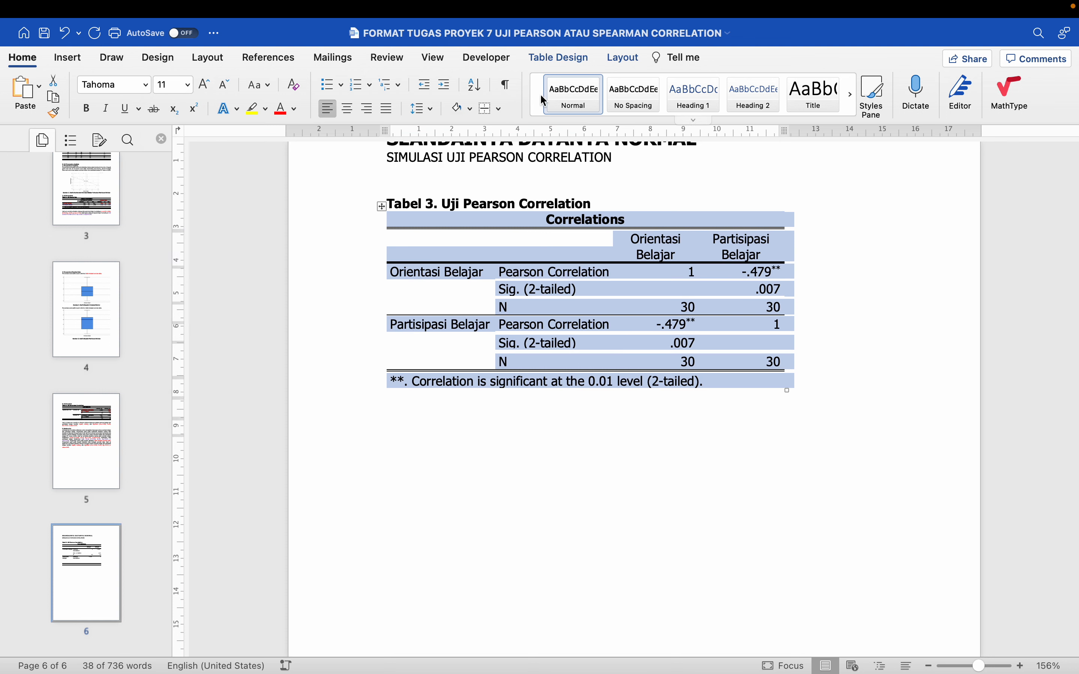
# Clear all borders of the Pearson table and apply only bottom, top and inside horizontal borders
pyautogui.click(499, 109)
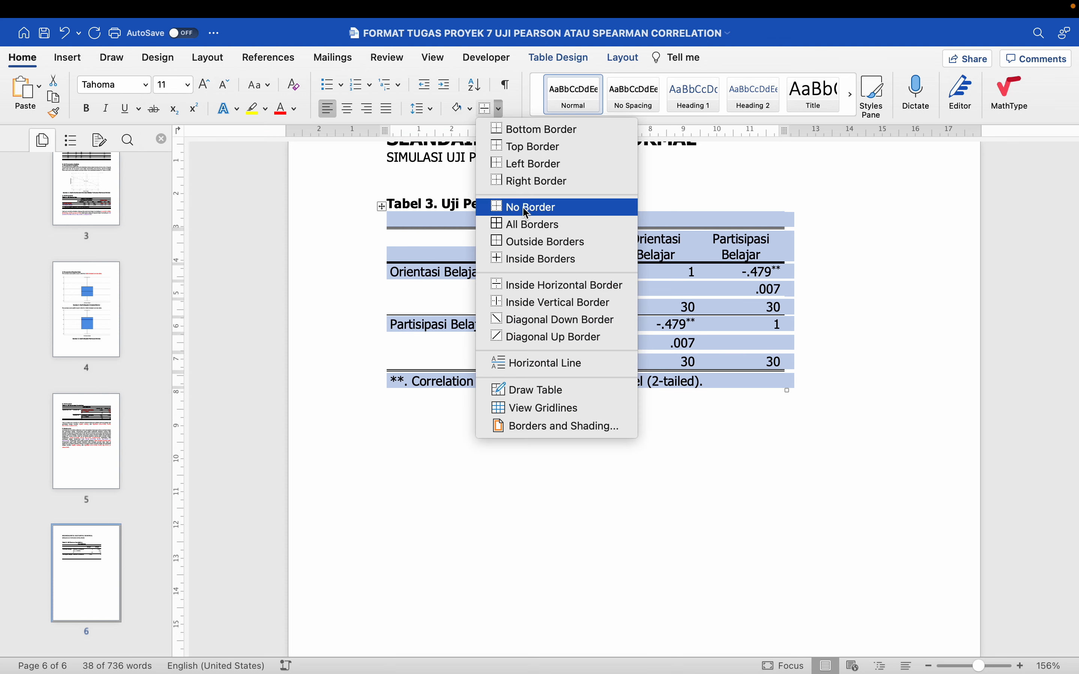
pyautogui.click(513, 204)
pyautogui.click(499, 108)
pyautogui.click(513, 129)
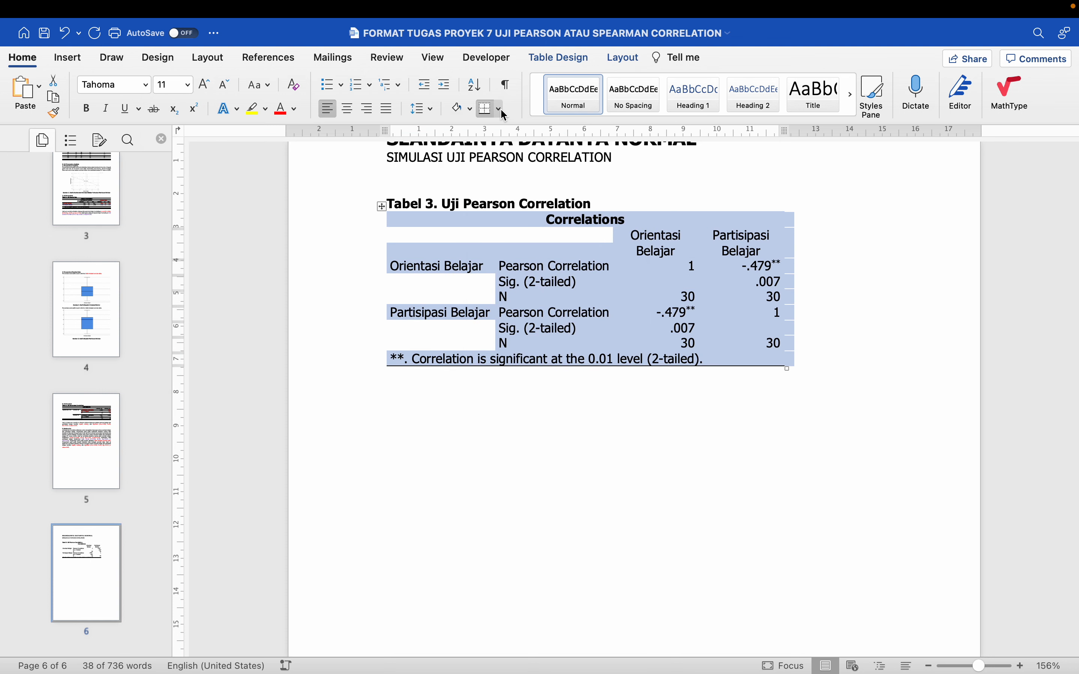
pyautogui.click(501, 108)
pyautogui.click(512, 146)
pyautogui.click(500, 108)
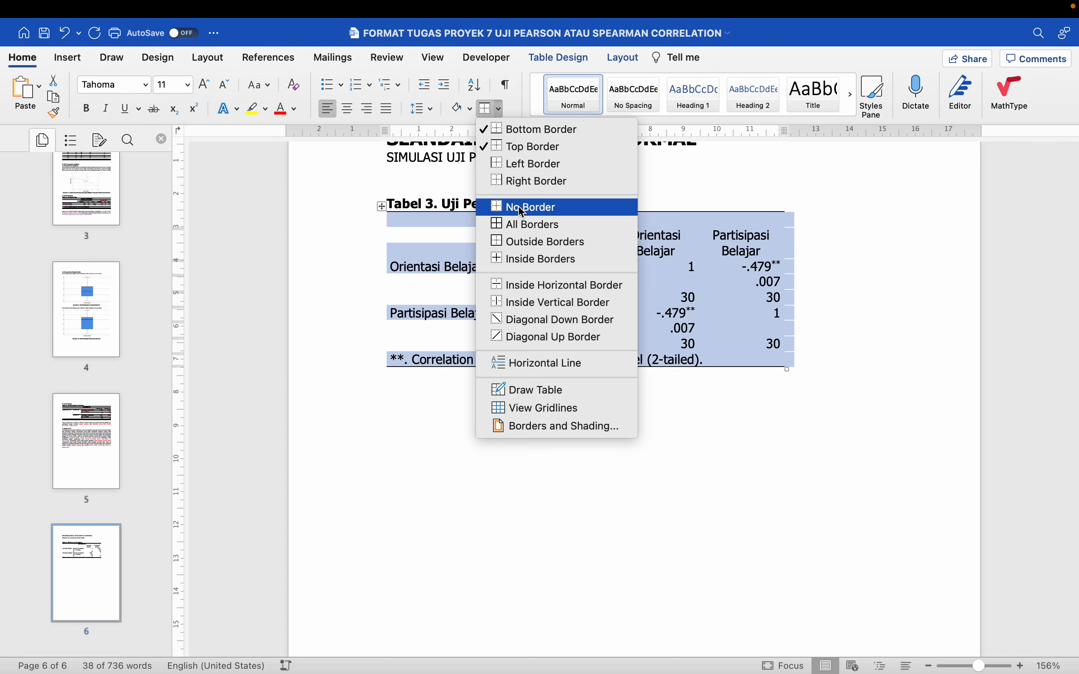
pyautogui.click(530, 287)
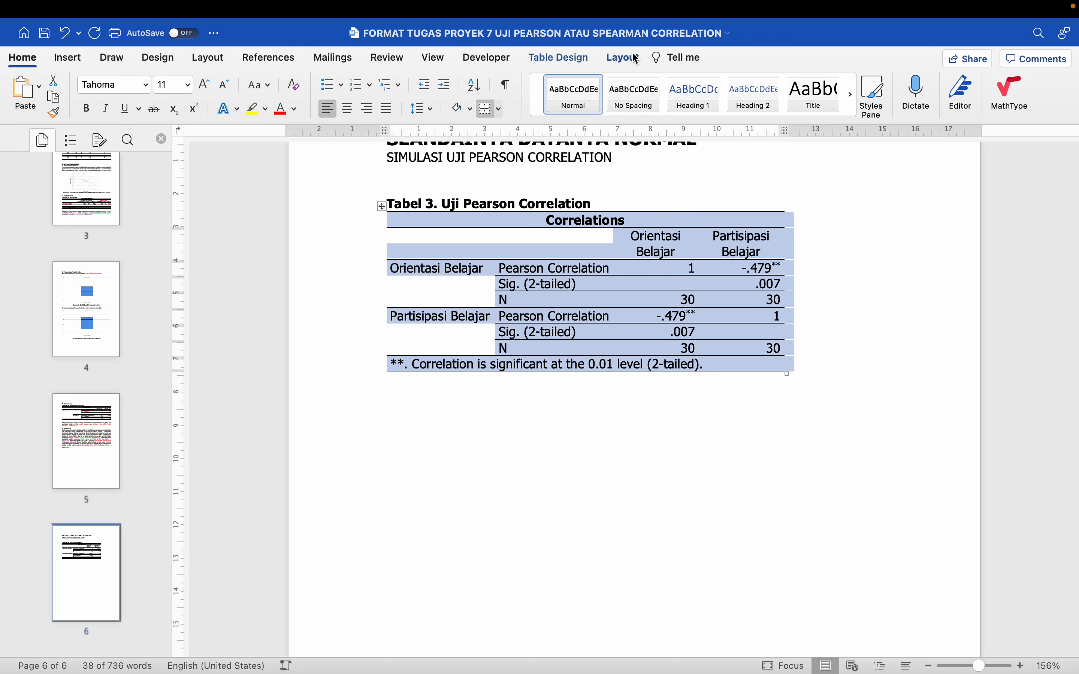
# Autofit the Pearson table so it spans the full width between the page margins
pyautogui.click(625, 58)
pyautogui.click(509, 92)
pyautogui.click(509, 91)
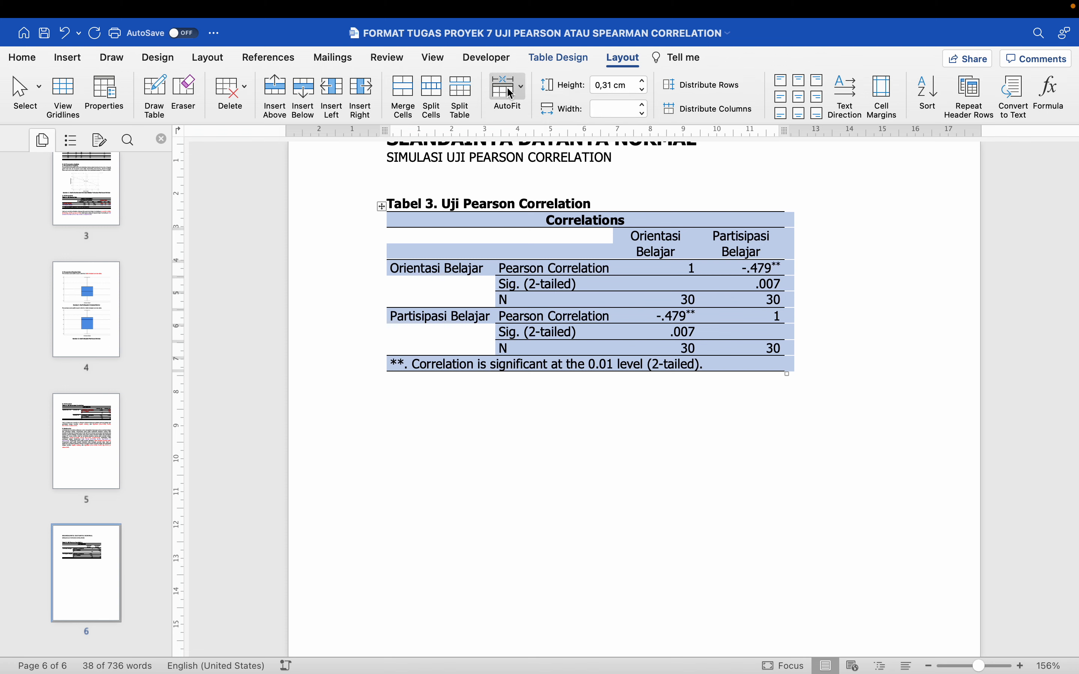
pyautogui.click(510, 92)
pyautogui.click(553, 129)
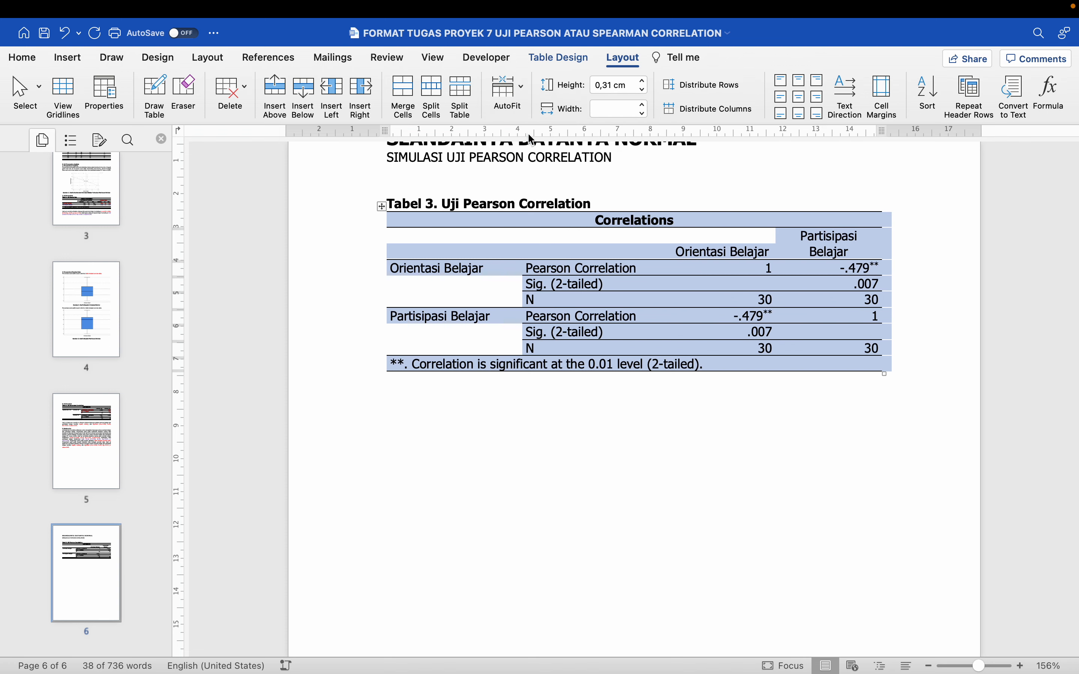
pyautogui.click(519, 331)
pyautogui.scroll(-5, 519, 332)
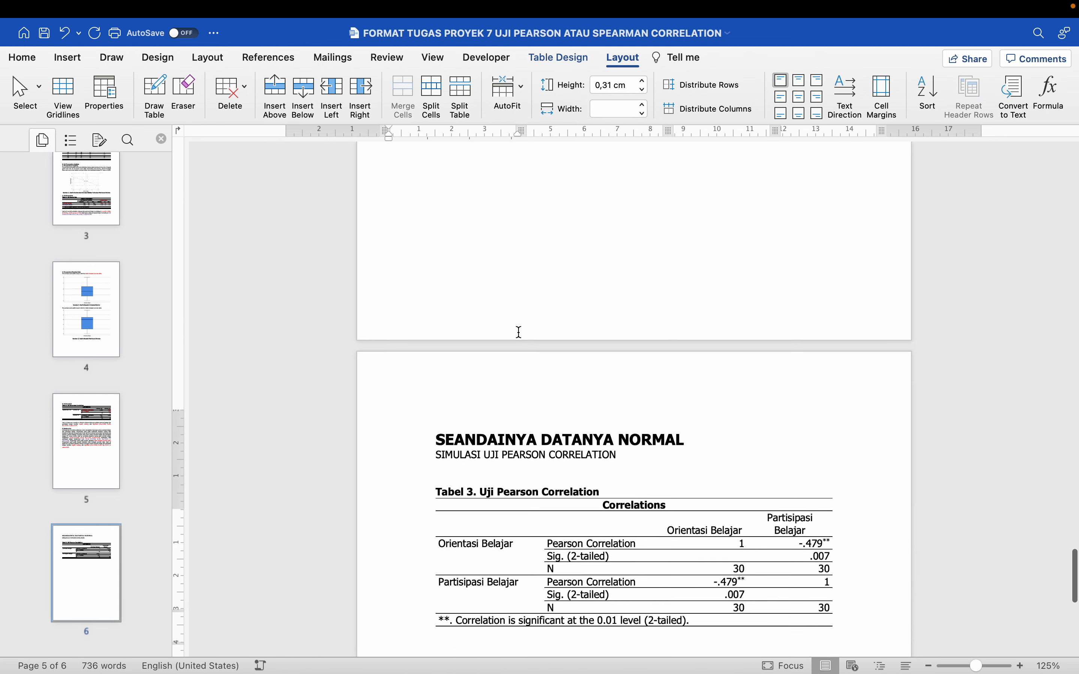
# Colour the coefficient, significance and N values red where the Orientasi Belajar rows meet the Partisipasi Belajar column
pyautogui.click(487, 426)
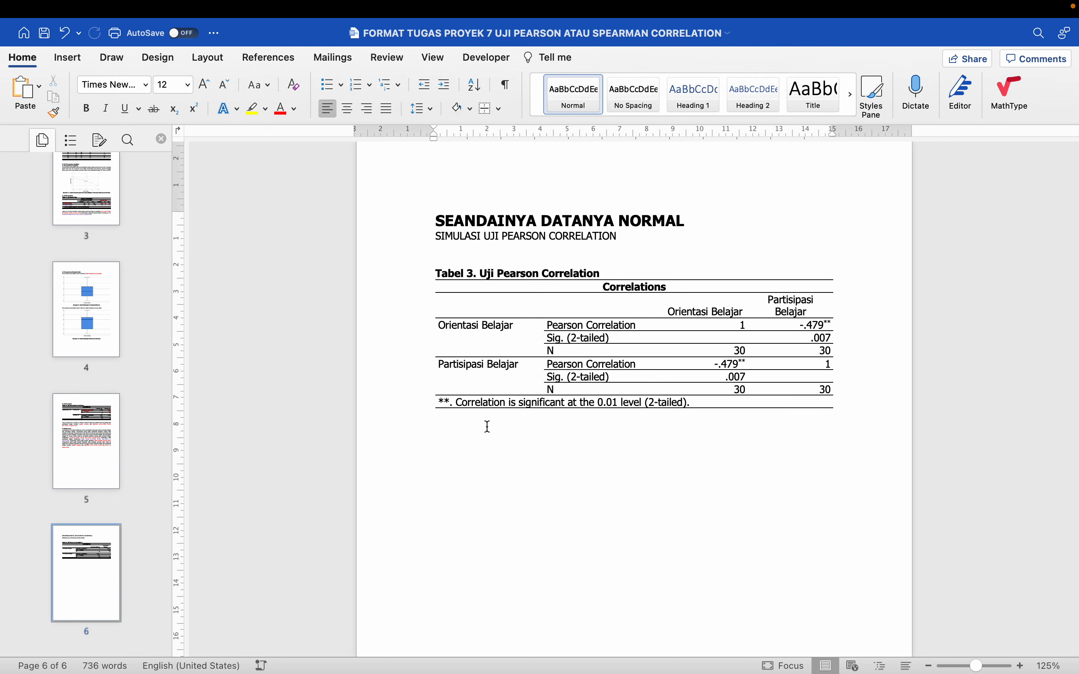
pyautogui.press('Down')
pyautogui.press('Down')
pyautogui.press('BackSpace')
pyautogui.moveTo(794, 319); pyautogui.dragTo(819, 354)
pyautogui.click(281, 110)
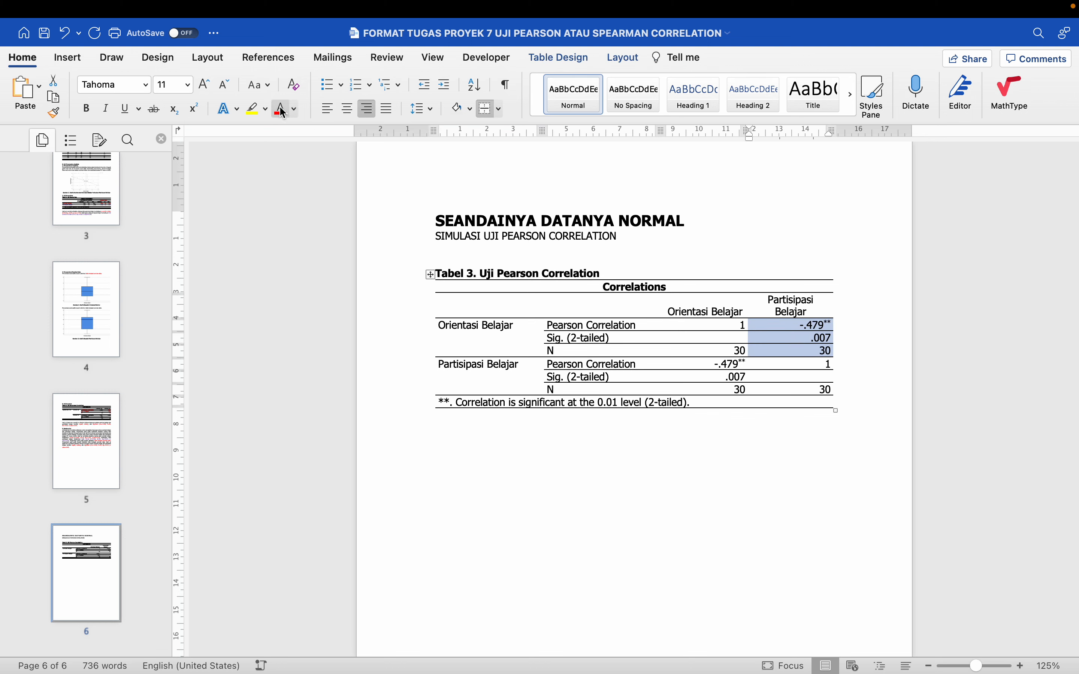
# Start the interpretation paragraph below the Pearson table with "Hasil uji Pearson Correlation diketahui"
pyautogui.click(579, 443)
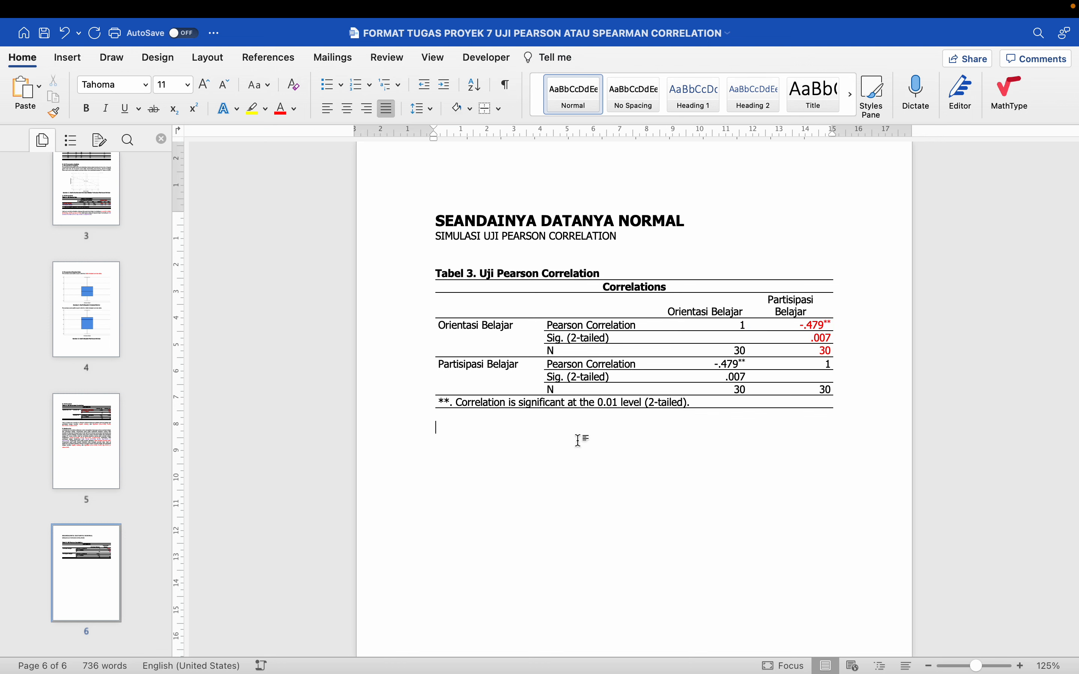
pyautogui.write('Uji ')
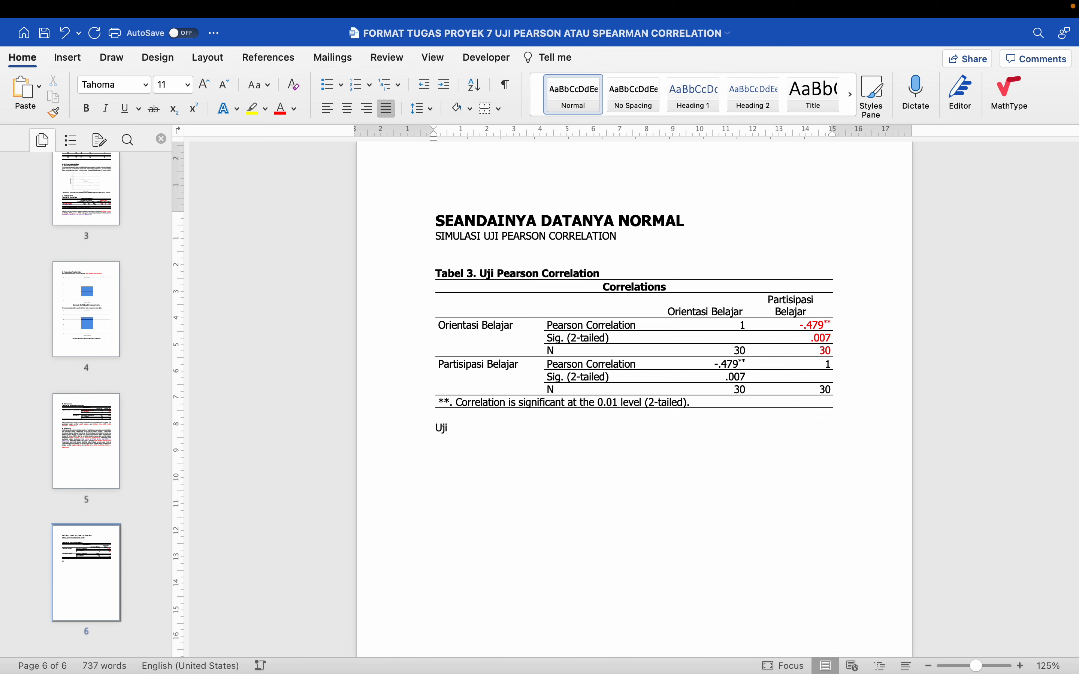
pyautogui.write('Pear')
pyautogui.write('son Correlati')
pyautogui.write('Hasil')
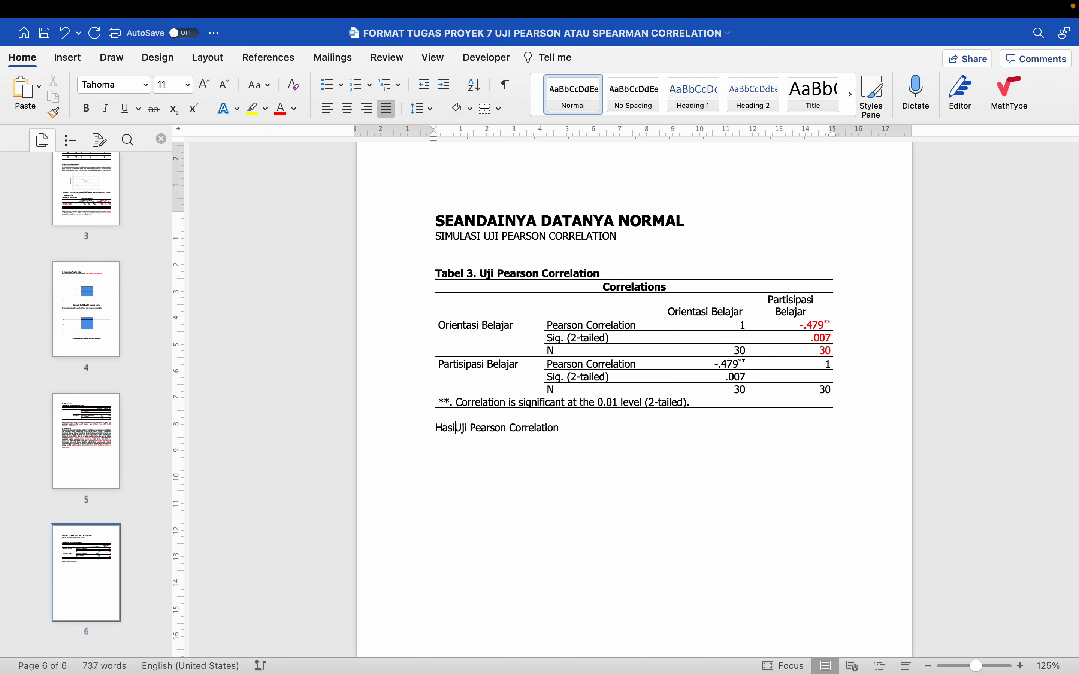
pyautogui.hotkey('shift', 'Right')
pyautogui.write('u')
pyautogui.press('End')
pyautogui.write('on diketahui')
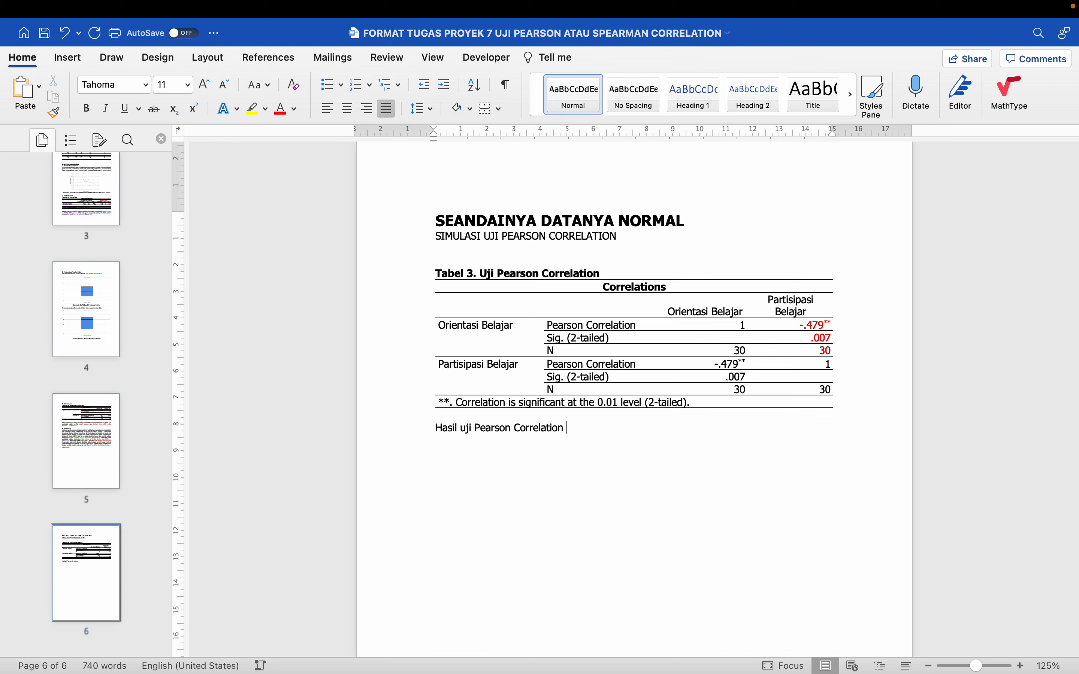
pyautogui.write(' bah')
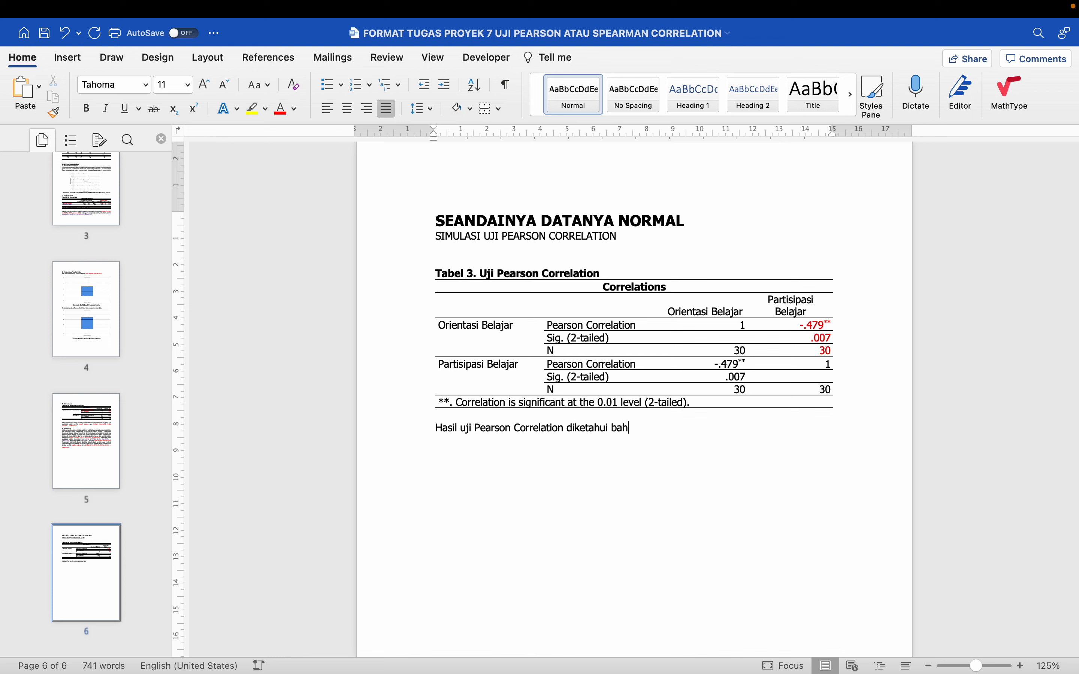
pyautogui.write('wa hubungan antara orientasi belajar ')
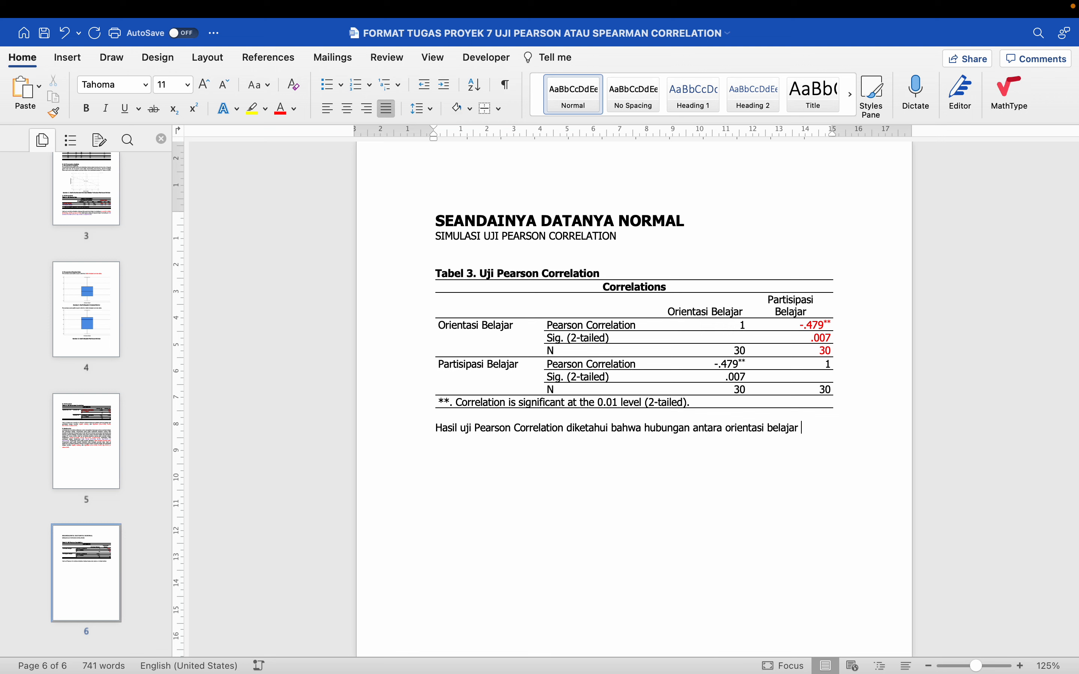
pyautogui.write('dan partisipasi ')
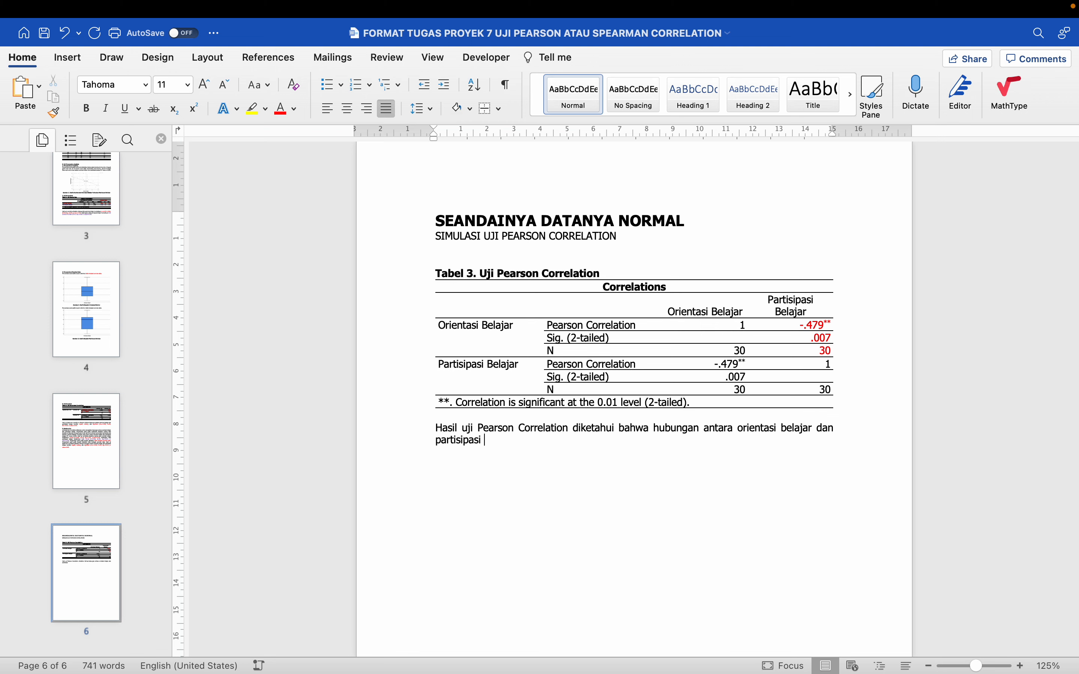
pyautogui.write('belajar bersif')
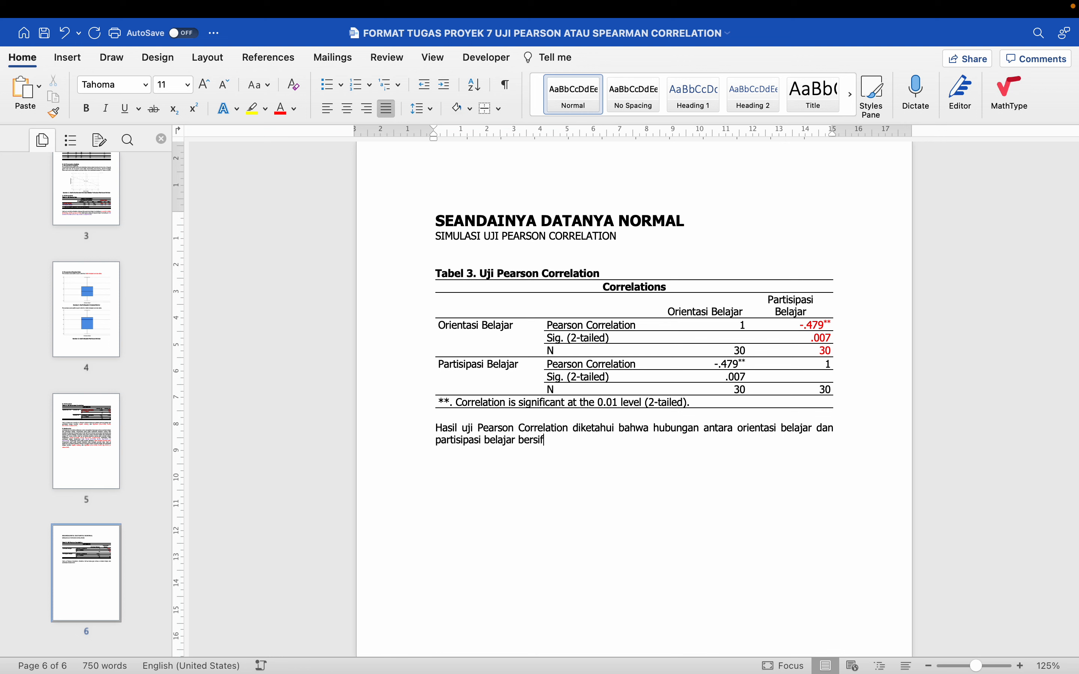
pyautogui.write('at negatif')
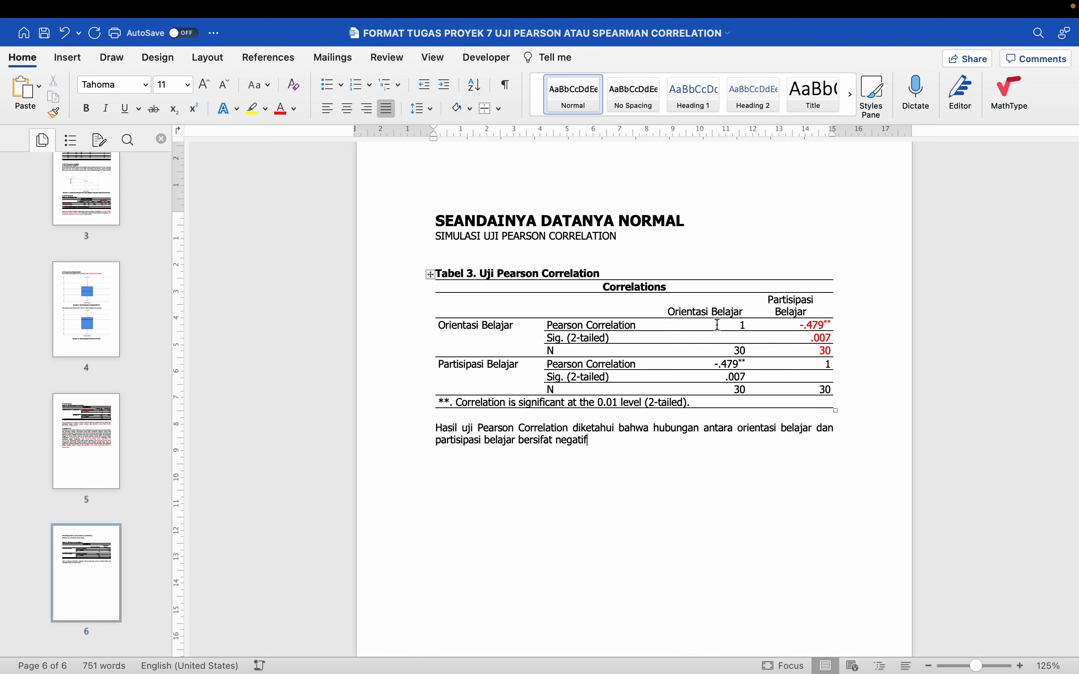
# Check the table's Pearson Correlation row and add the strength of the relationship as ", sedang" after "negatif"
pyautogui.click(817, 314)
pyautogui.moveTo(613, 325); pyautogui.dragTo(832, 318)
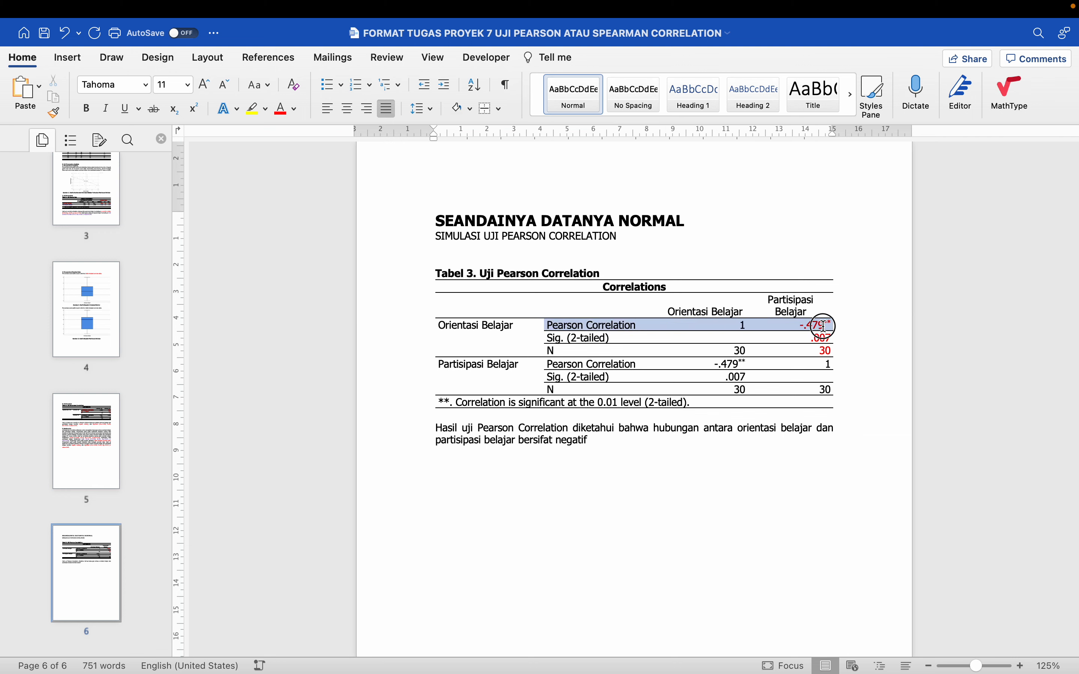
pyautogui.click(622, 439)
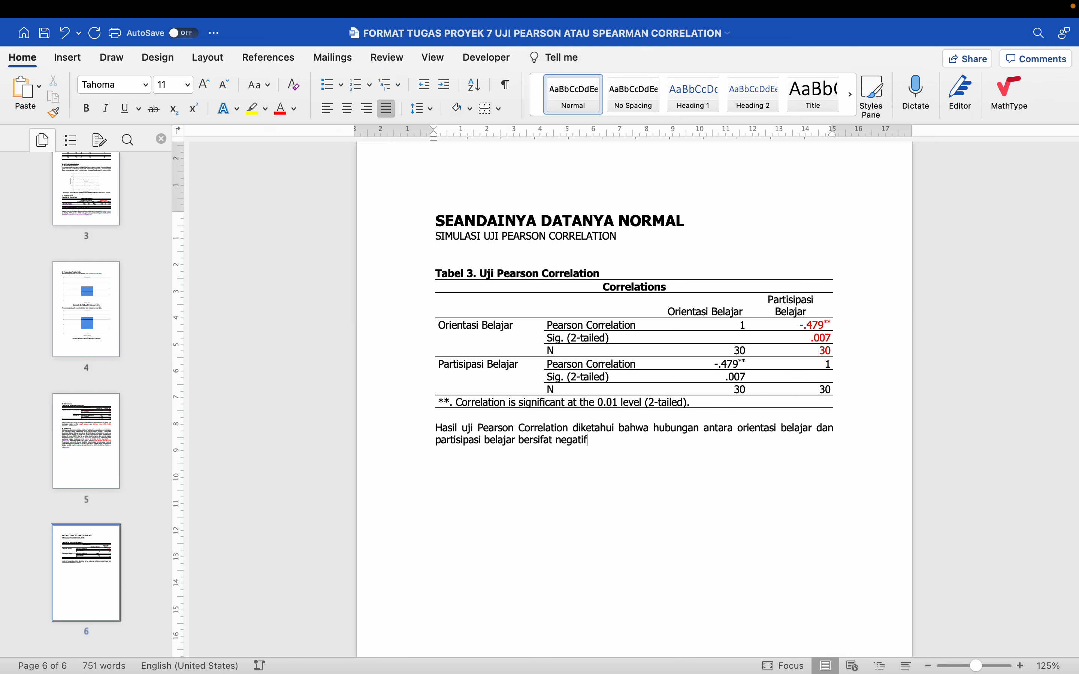
pyautogui.write(', sedang')
pyautogui.scroll(5, 634, 397)
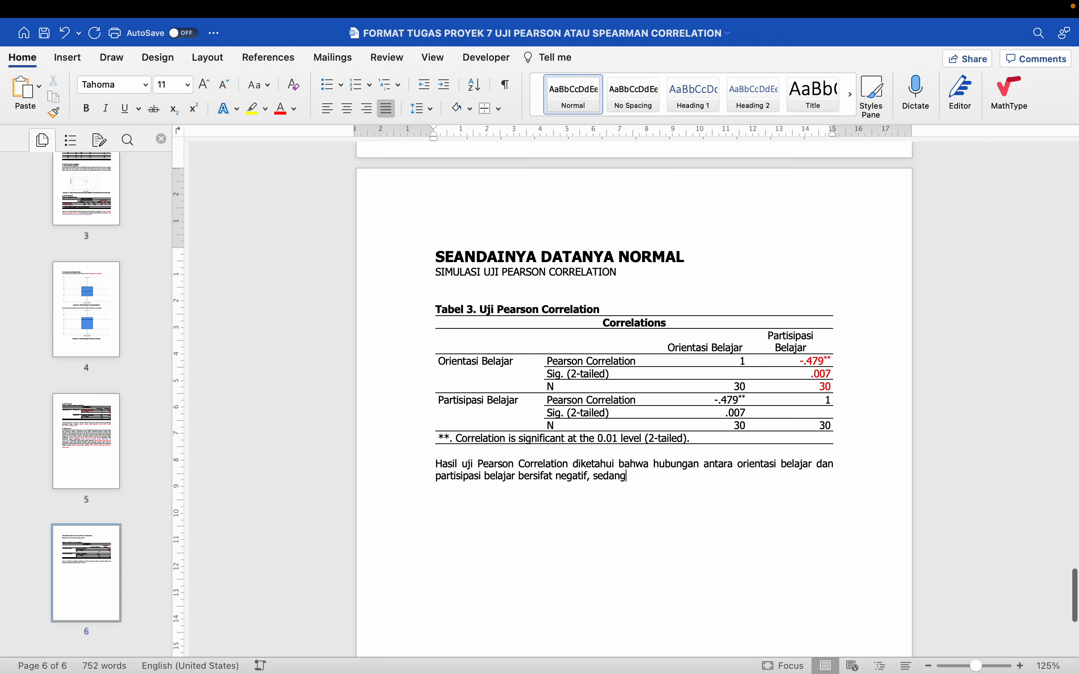
pyautogui.scroll(-5, 634, 397)
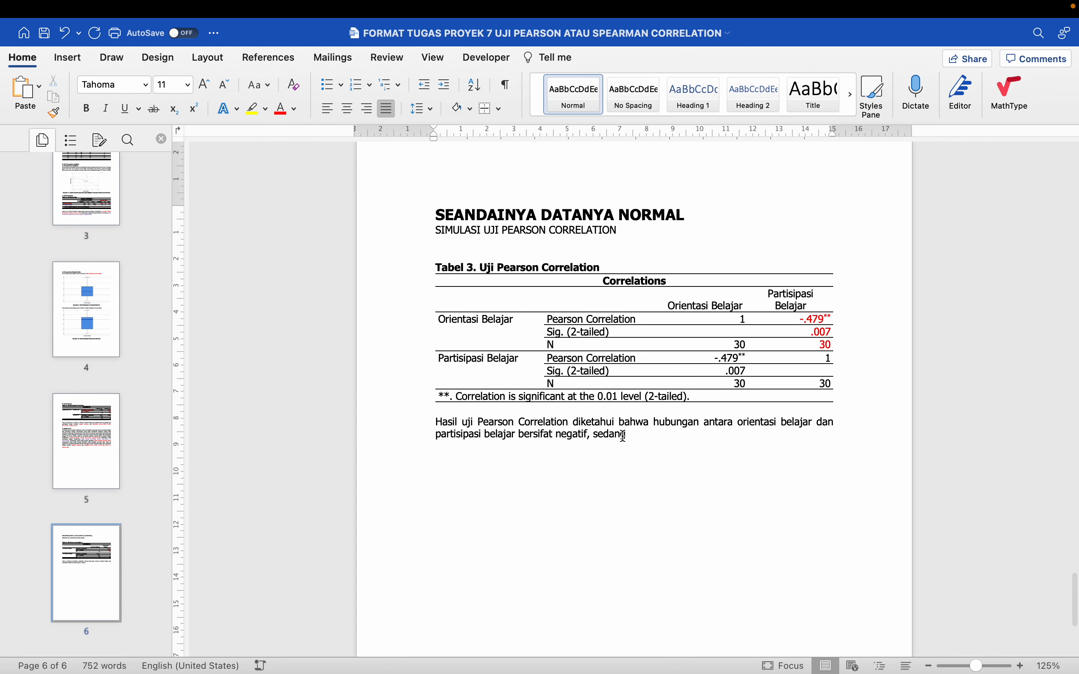
pyautogui.scroll(2, 624, 436)
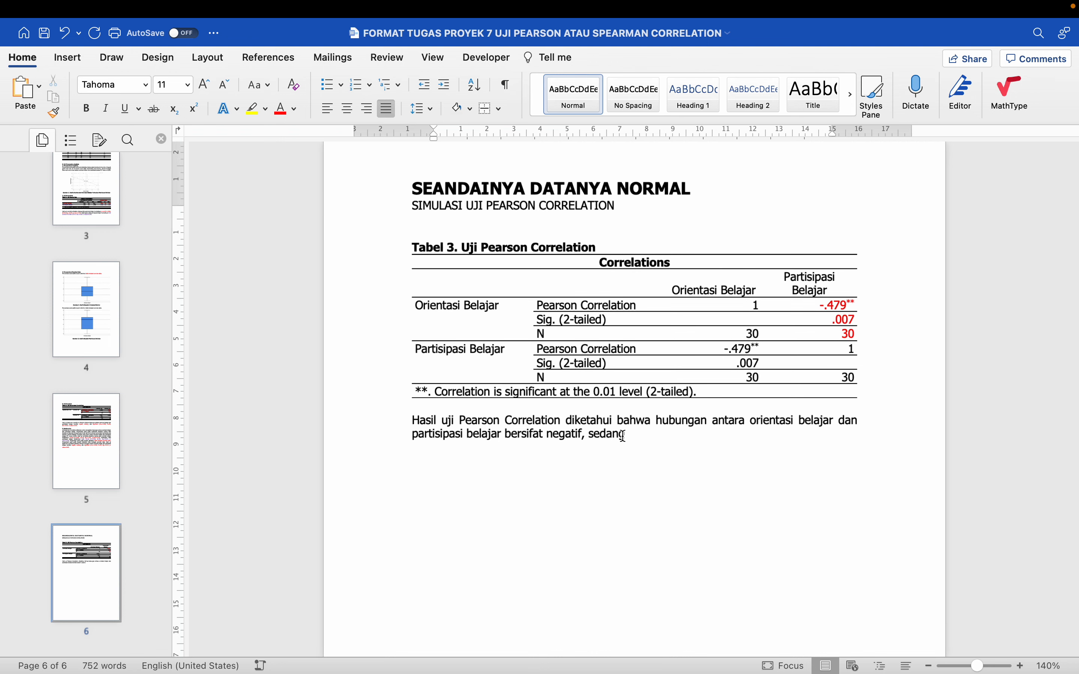
pyautogui.scroll(5, 647, 435)
pyautogui.scroll(-5, 650, 435)
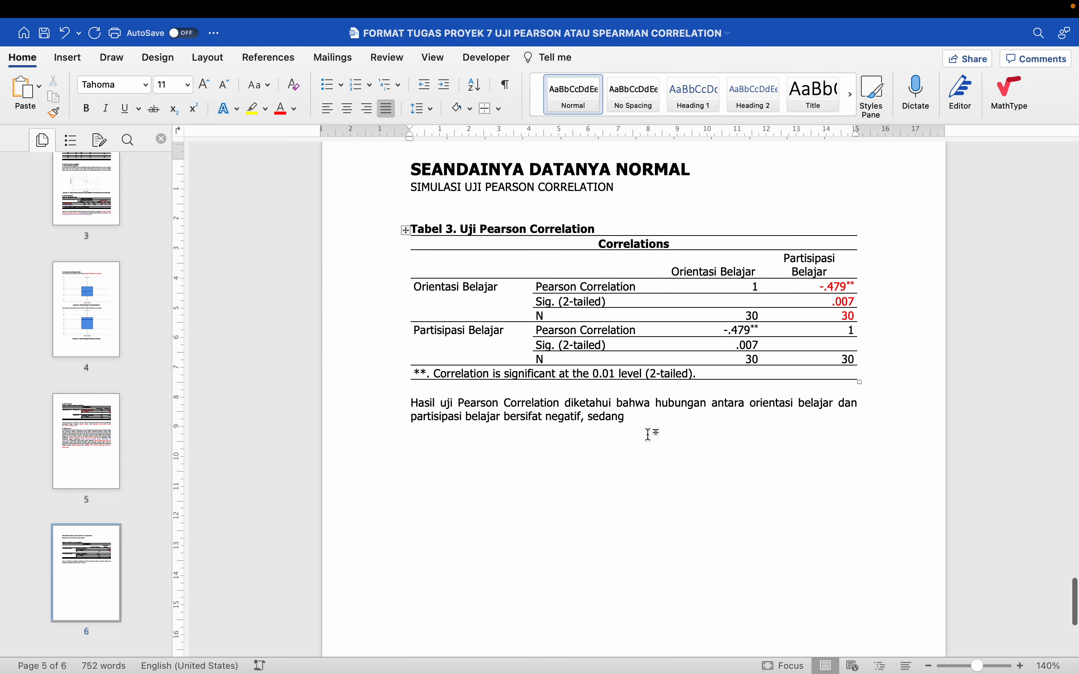
# Extend the interpretation with ", dan signifikan" and open the statistics in parentheses with "(r="
pyautogui.write(', dan')
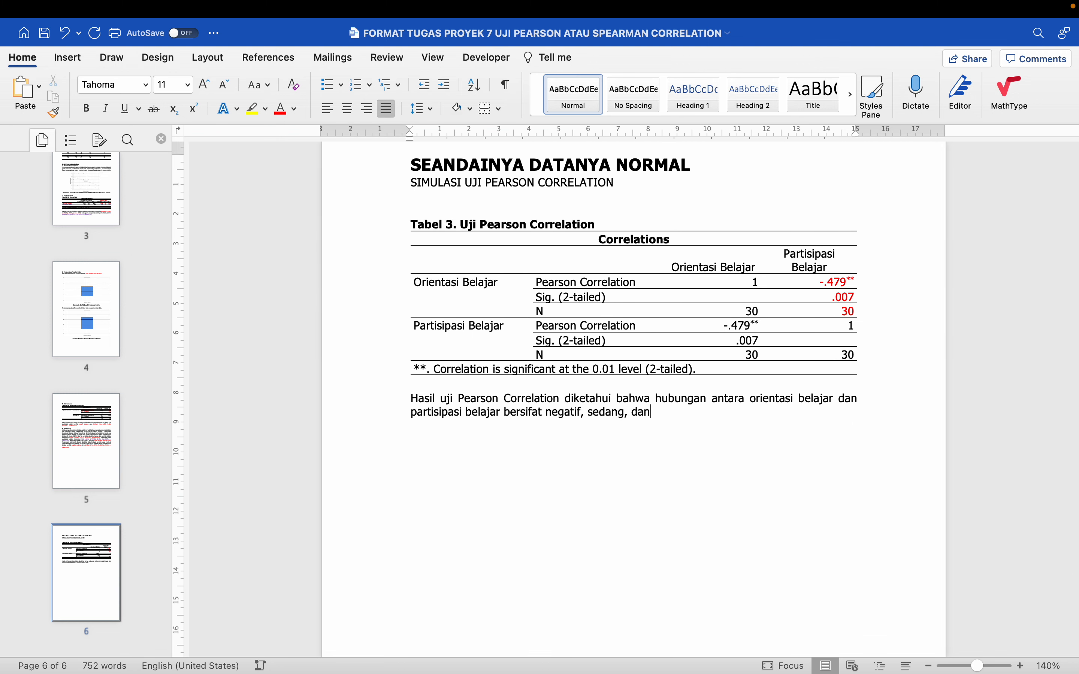
pyautogui.write(' signifikan')
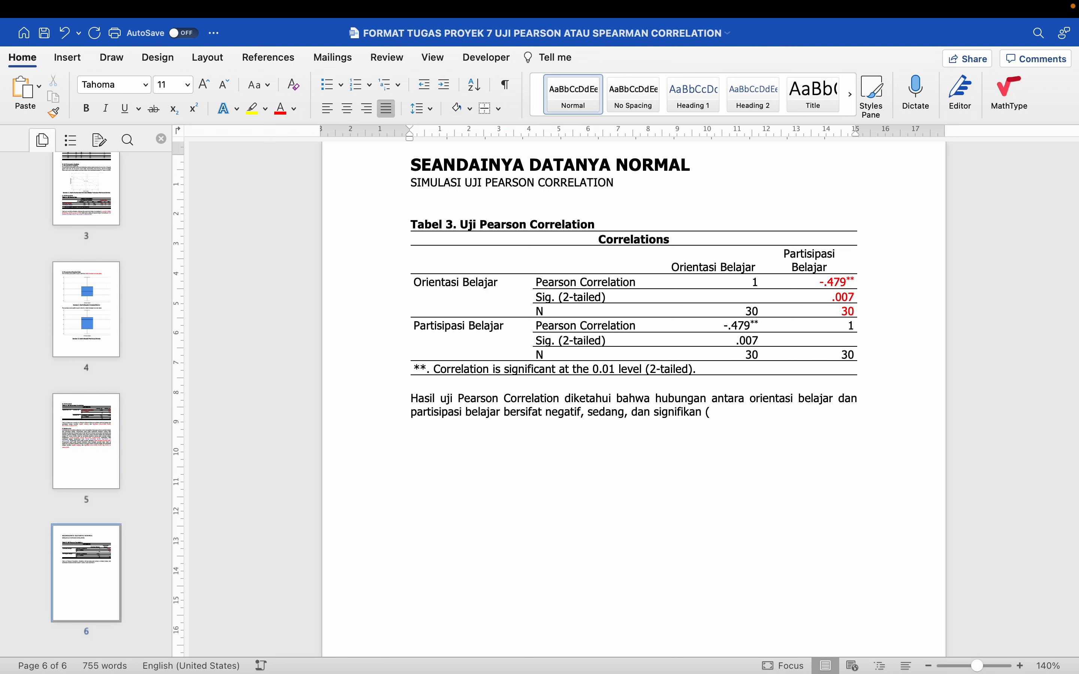
pyautogui.write('(r=-0.479, N=30, Sig.=0.007,')
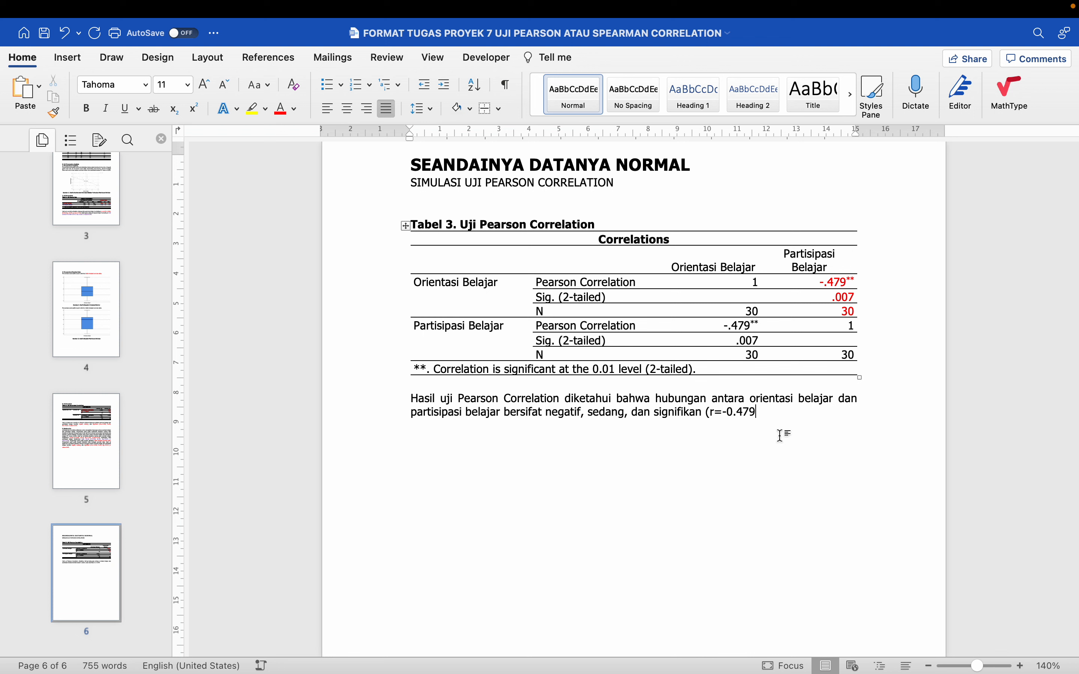
# Complete the statistics in the Pearson interpretation with ", N=30, Sig.=0.007, p-value=0.05)"
pyautogui.write(', N=30,')
pyautogui.write(' Sig')
pyautogui.write('Sig')
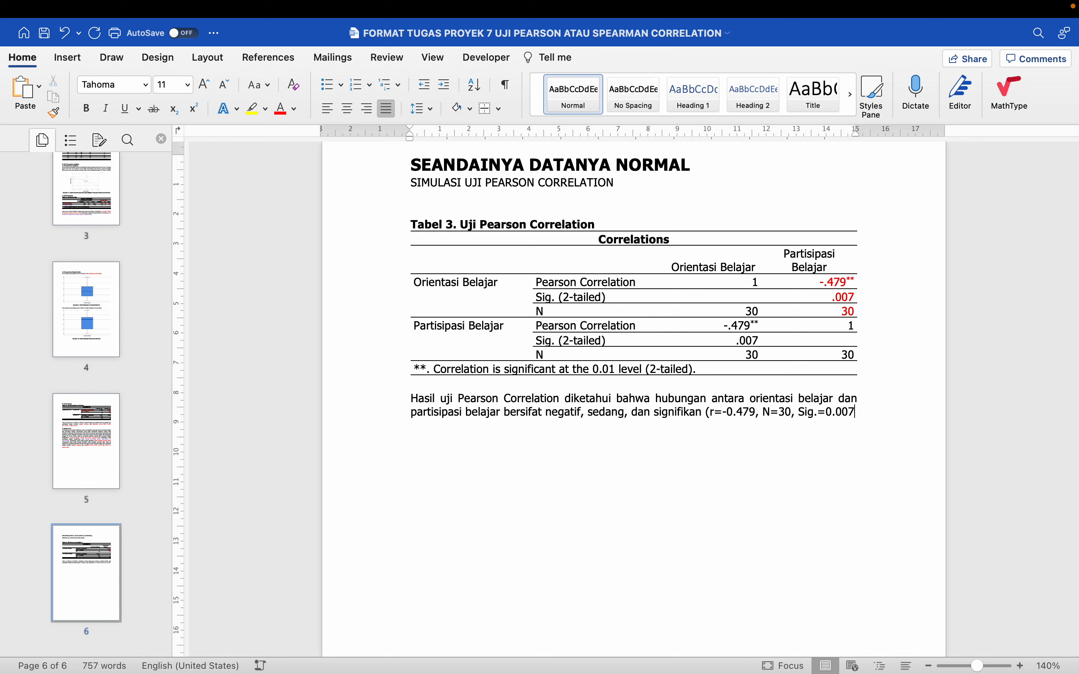
pyautogui.write(', ')
pyautogui.write('p-value=0.05')
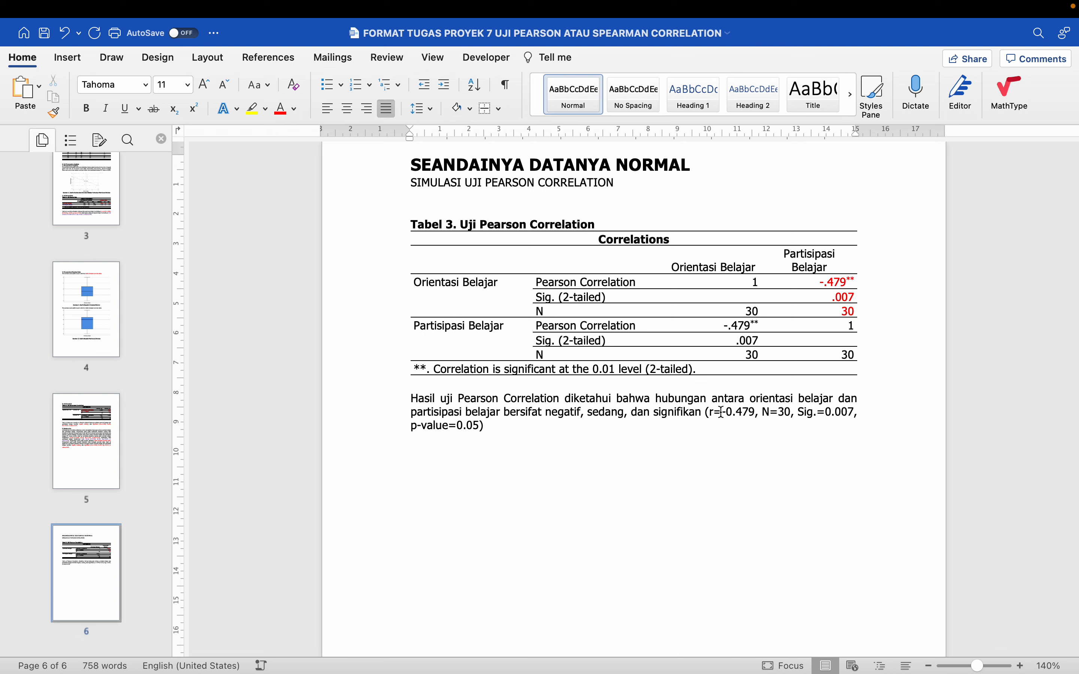
# Colour the statistics inside the parentheses red, end the sentence with a period and start a new paragraph below it
pyautogui.moveTo(711, 412); pyautogui.dragTo(479, 427)
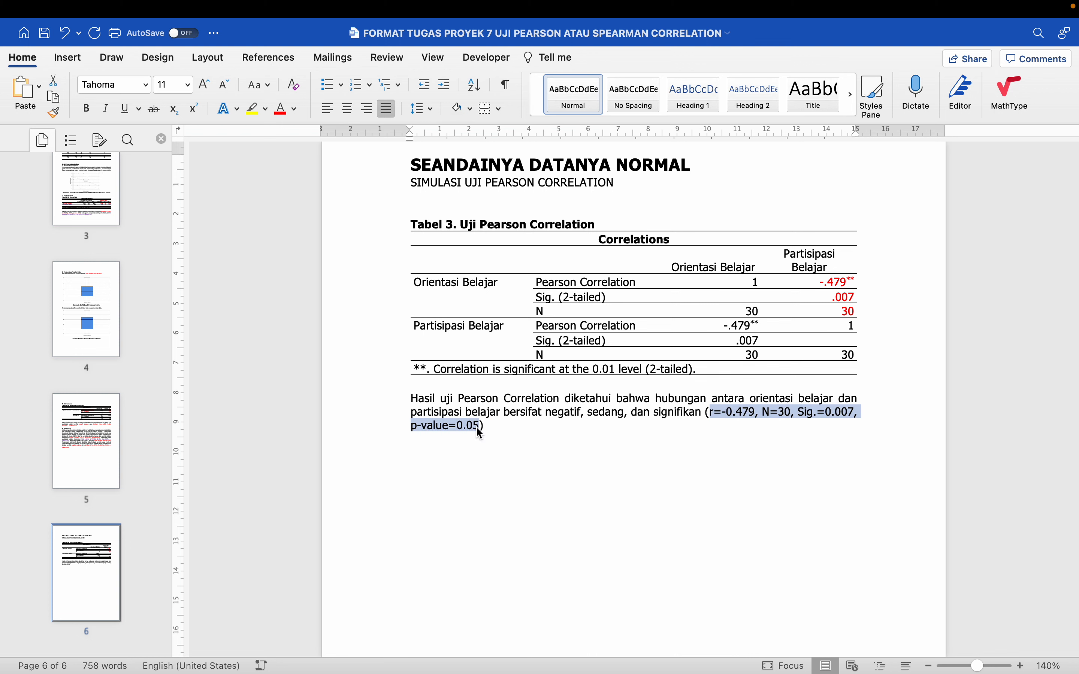
pyautogui.click(285, 111)
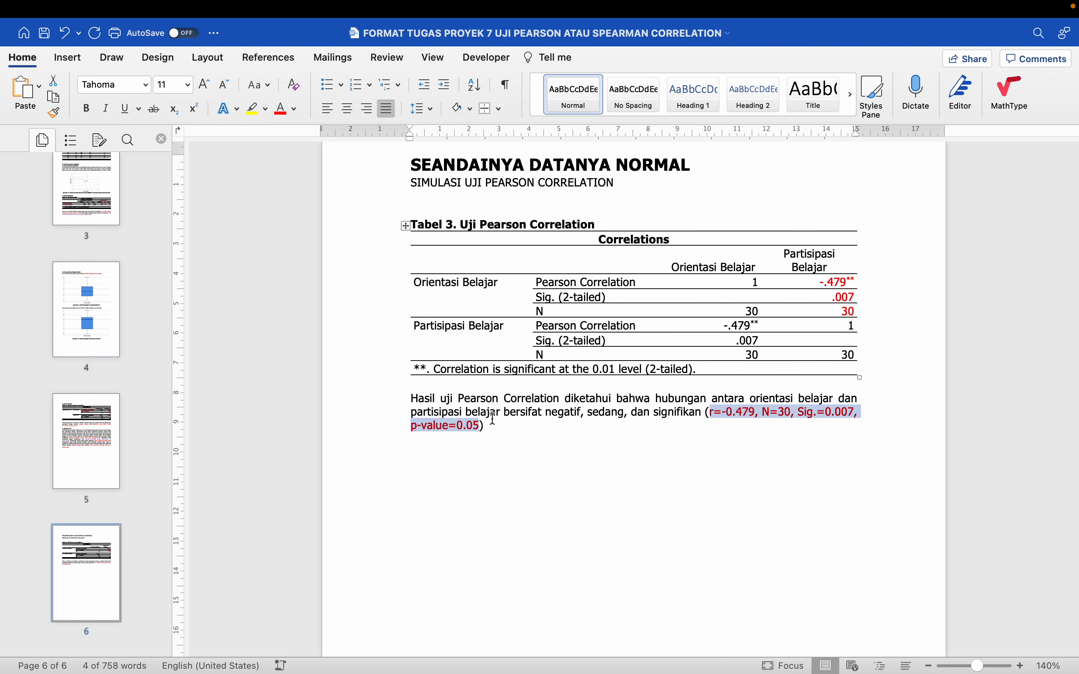
pyautogui.click(490, 430)
pyautogui.press('Return')
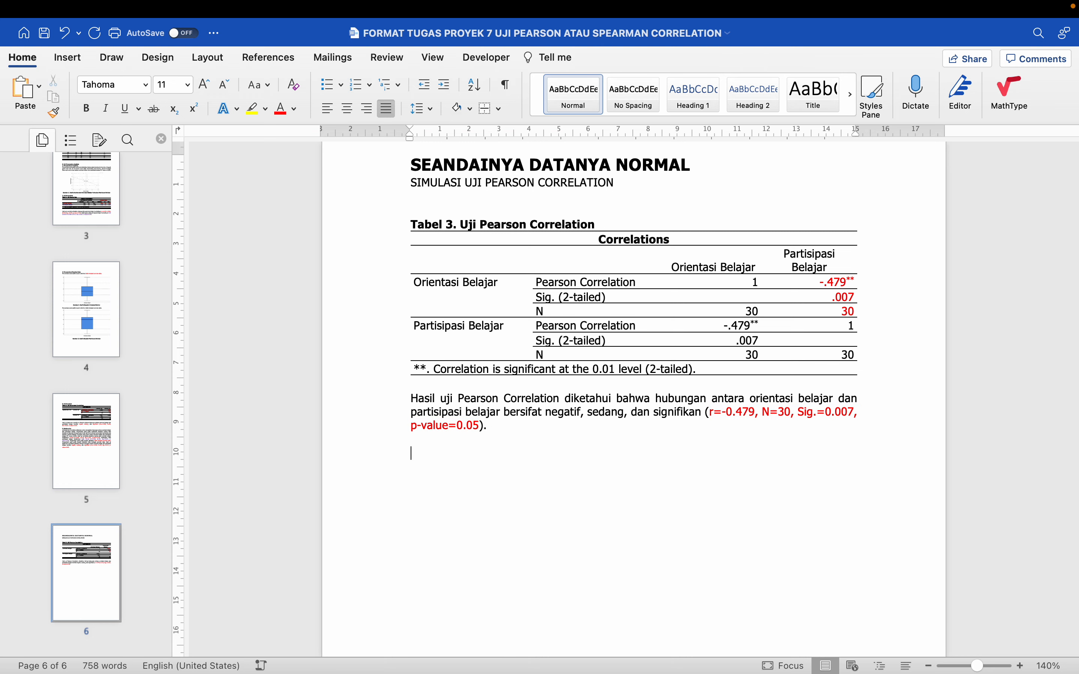
# Copy the whole "F. Kesimpulan" section from the Spearman report and paste it below the Pearson interpretation
pyautogui.scroll(-3, 490, 431)
pyautogui.scroll(10, 489, 430)
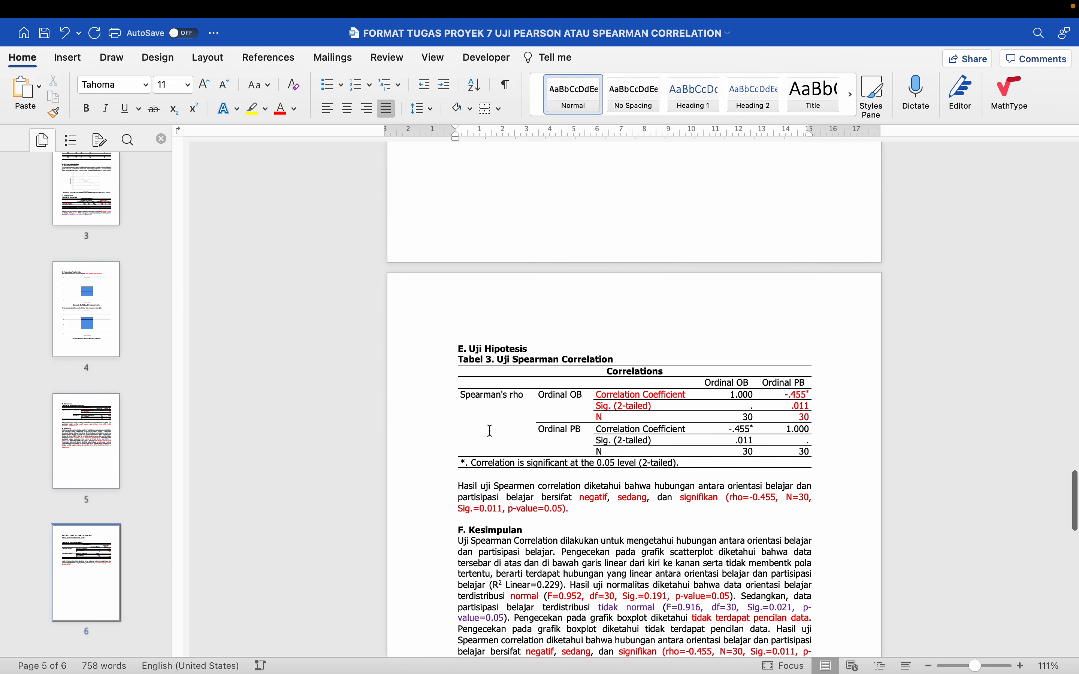
pyautogui.scroll(-5, 490, 431)
pyautogui.click(453, 317)
pyautogui.moveTo(452, 316); pyautogui.dragTo(515, 445)
pyautogui.press('cmd+c')
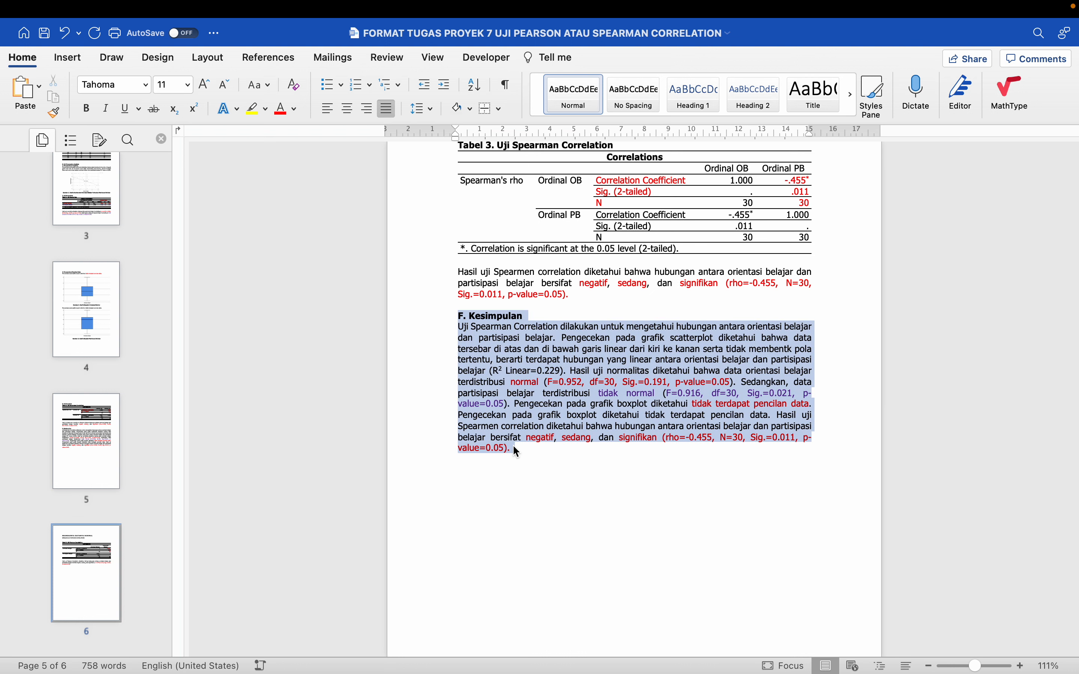
pyautogui.scroll(-5, 515, 445)
pyautogui.scroll(-7, 515, 444)
pyautogui.click(509, 466)
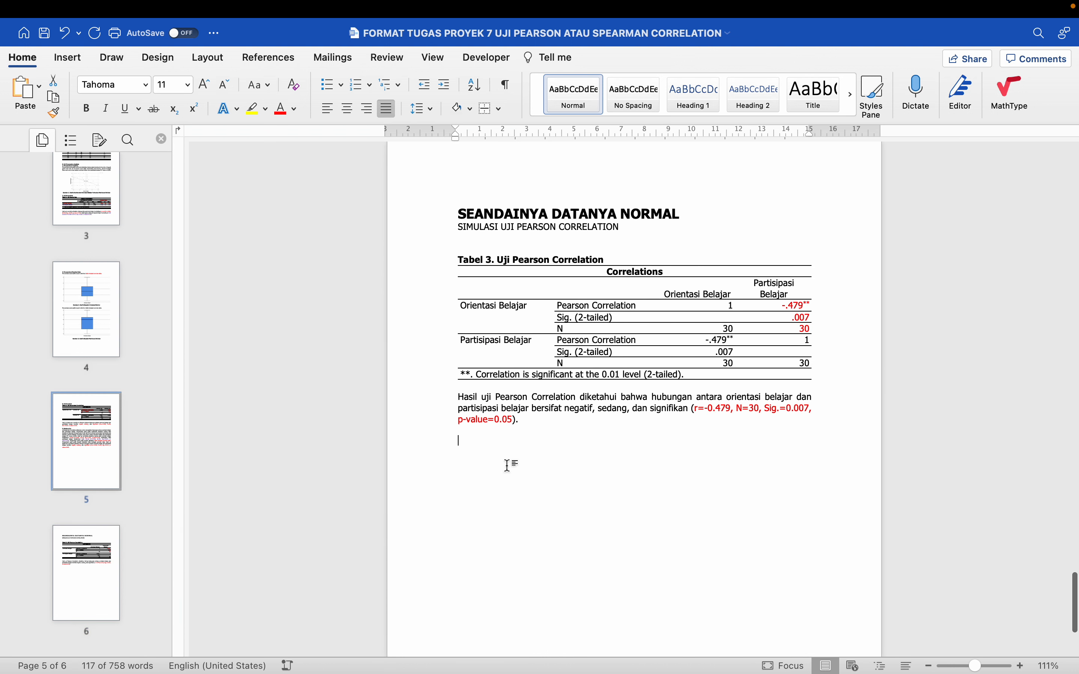
pyautogui.press('cmd+v')
# Replace "Spearman" with "Pearson" in the opening sentence of the pasted Kesimpulan
pyautogui.moveTo(481, 453); pyautogui.dragTo(506, 453)
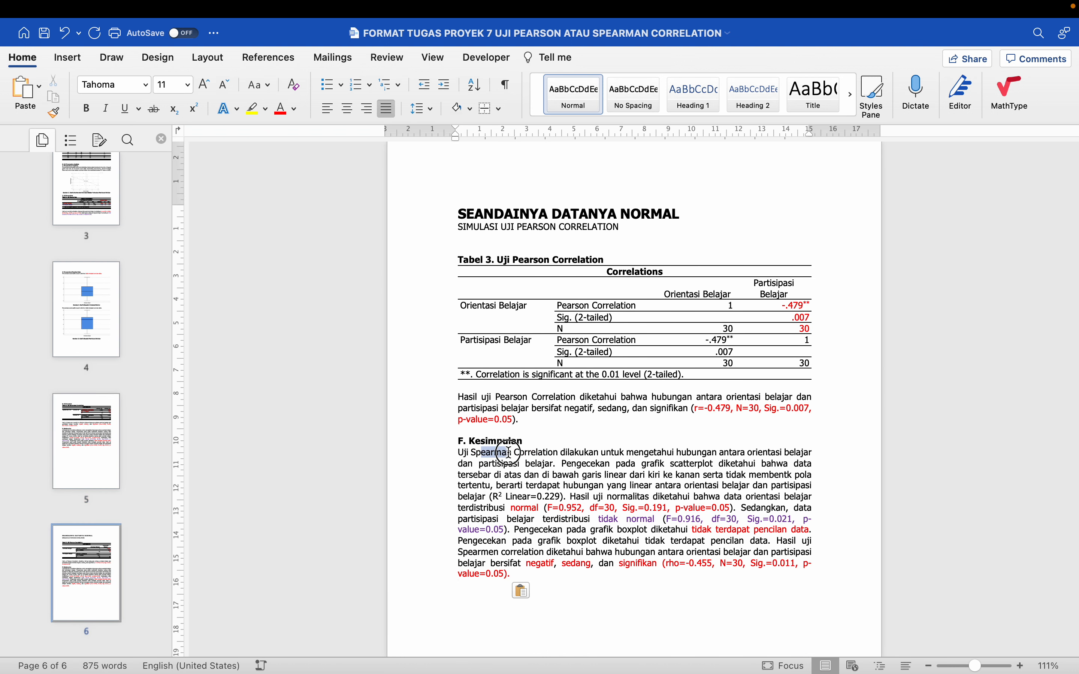
pyautogui.press('BackSpace')
pyautogui.press('BackSpace')
pyautogui.press('BackSpace')
pyautogui.press('BackSpace')
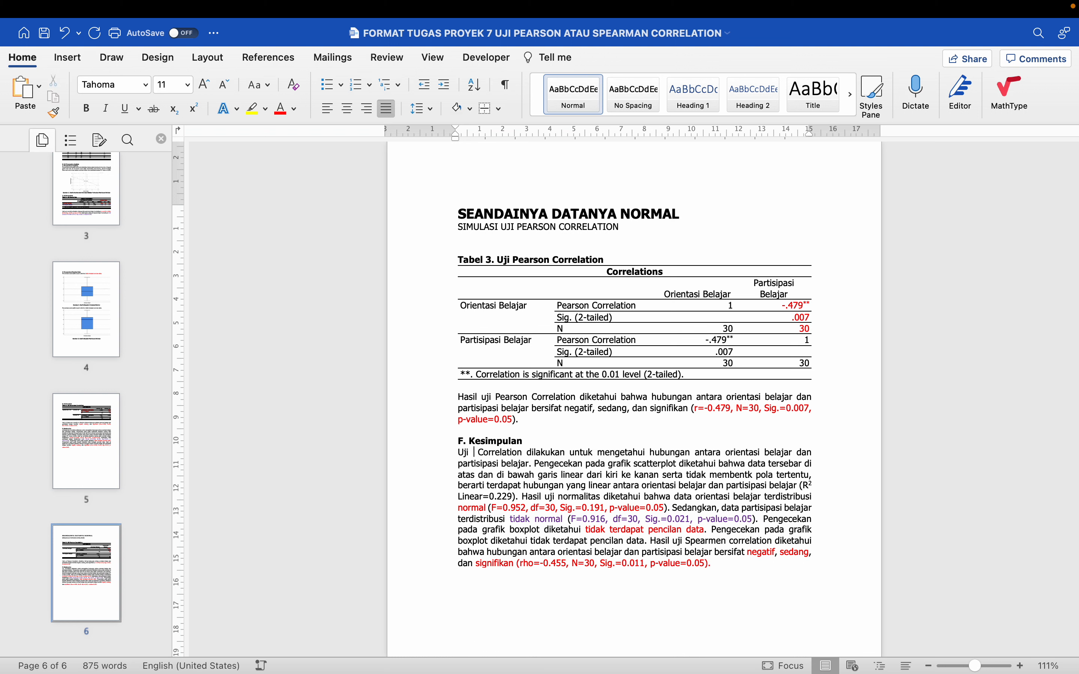
pyautogui.write('C')
pyautogui.press('BackSpace')
pyautogui.write('Paer')
pyautogui.press('BackSpace')
pyautogui.press('BackSpace')
pyautogui.press('BackSpace')
pyautogui.write('earson')
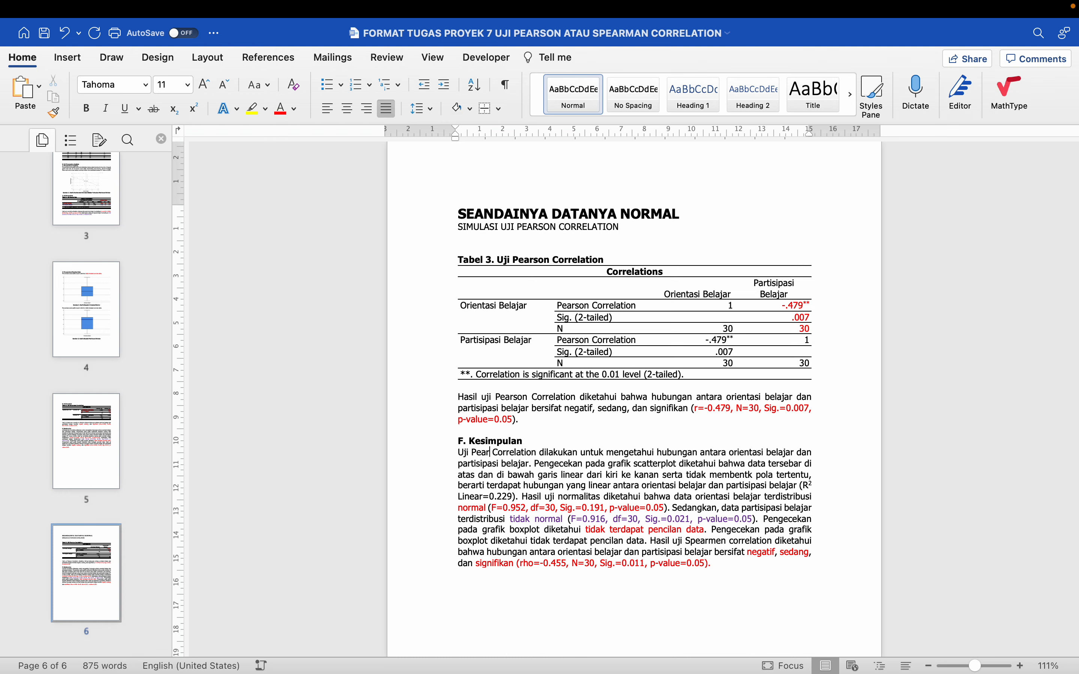
# Replace ". Sedangkan," with "dan" to join the two normality statements in the pasted Kesimpulan
pyautogui.scroll(-2, 633, 357)
pyautogui.scroll(-2, 578, 363)
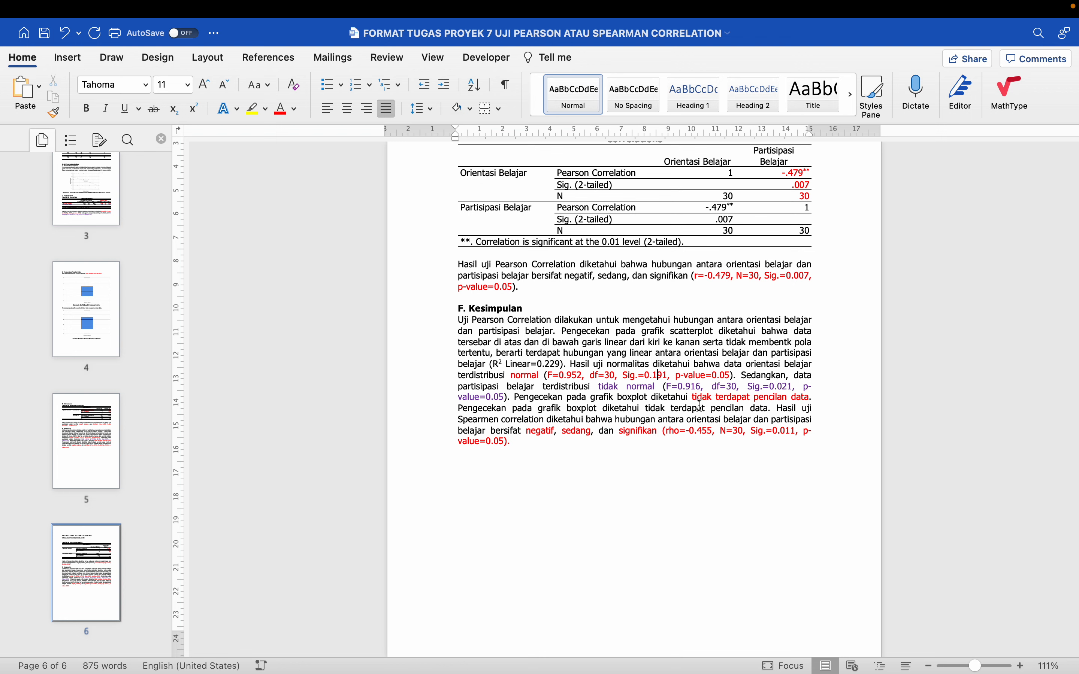
pyautogui.moveTo(742, 376); pyautogui.dragTo(792, 378)
pyautogui.press('BackSpace')
pyautogui.press('BackSpace')
pyautogui.press('BackSpace')
pyautogui.write('dan')
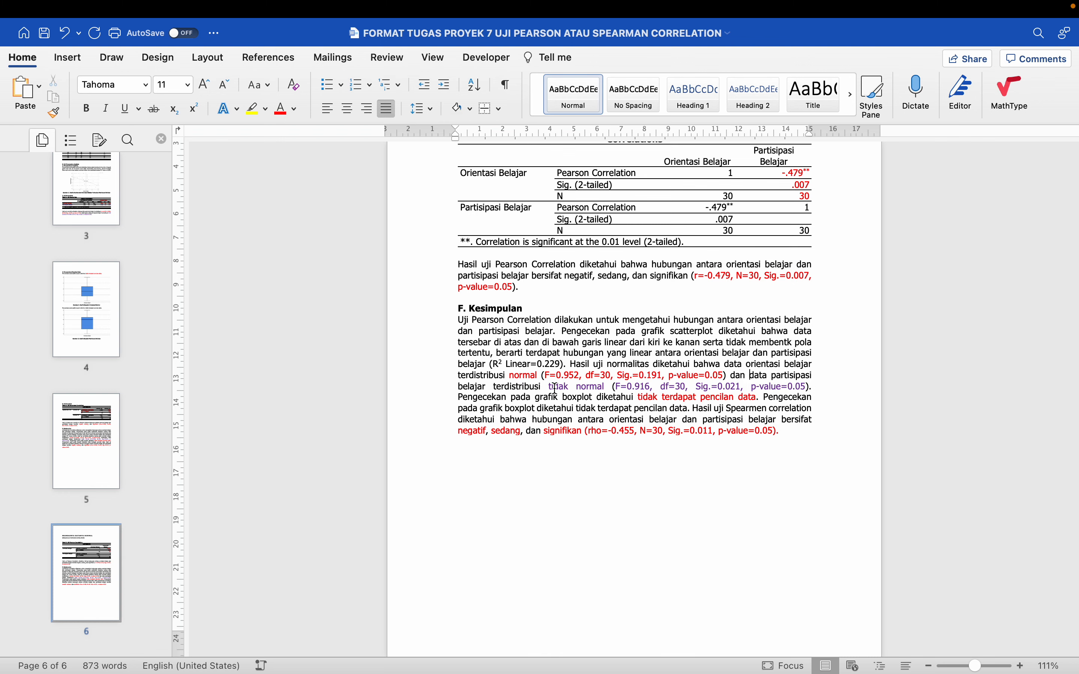
# Delete "tidak" before "normal" for partisipasi belajar in the pasted Kesimpulan and set its significance to Sig.=0.211
pyautogui.doubleClick(556, 387)
pyautogui.press('BackSpace')
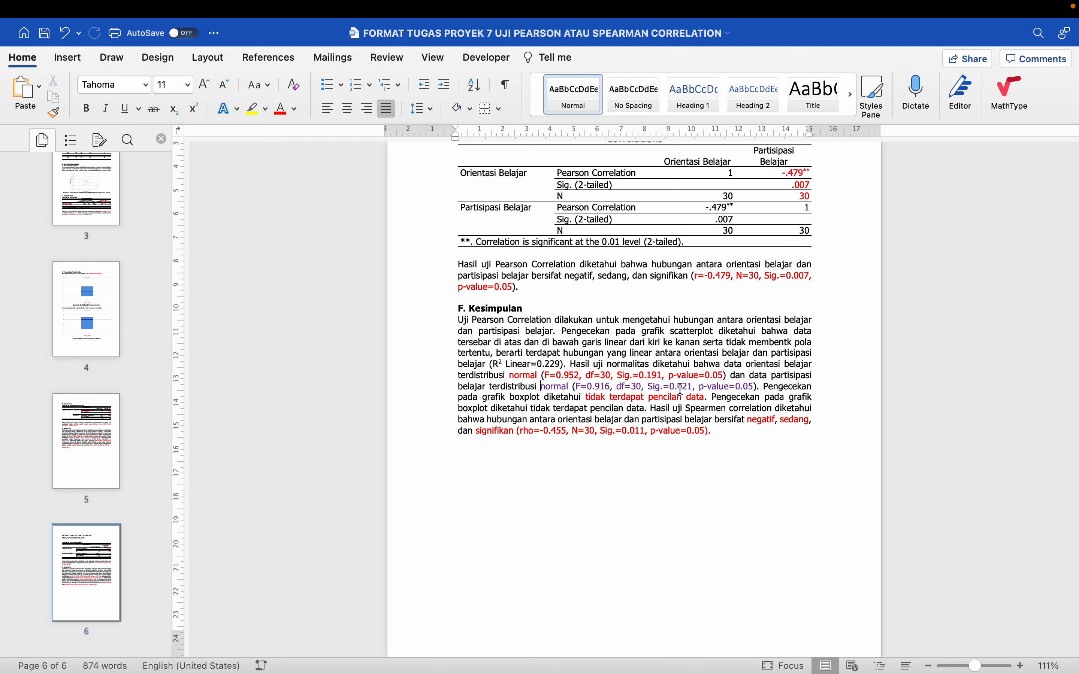
pyautogui.press('BackSpace')
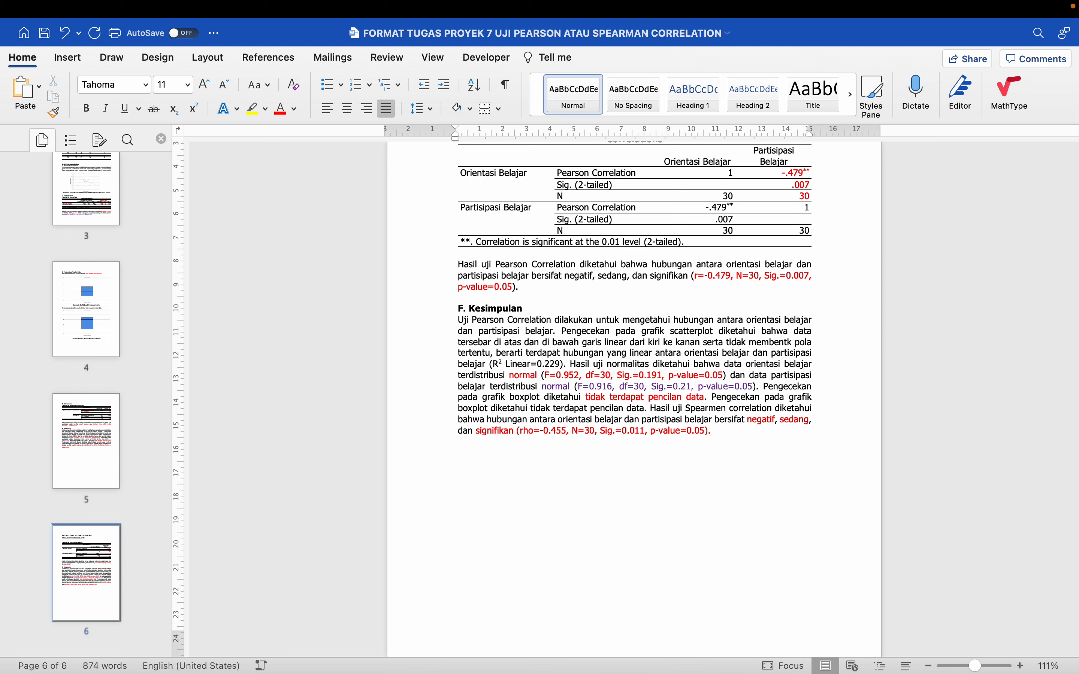
pyautogui.write('1')
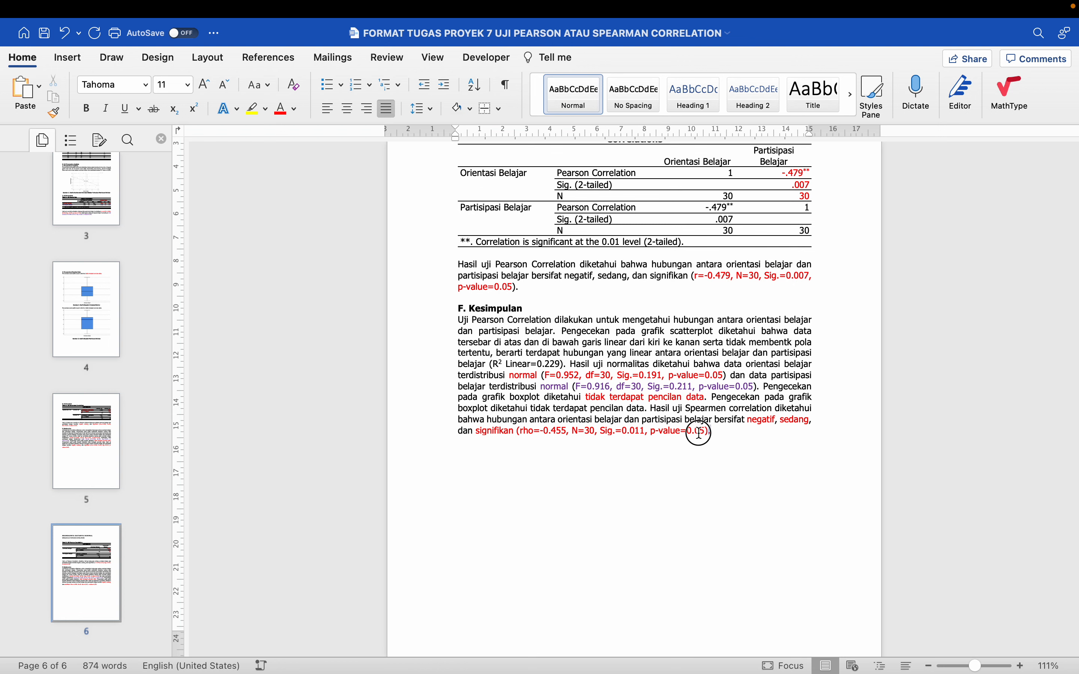
# Replace the final Spearman result sentence of the pasted Kesimpulan with a copy of the Pearson interpretation sentence
pyautogui.moveTo(713, 431); pyautogui.dragTo(656, 409)
pyautogui.press('BackSpace')
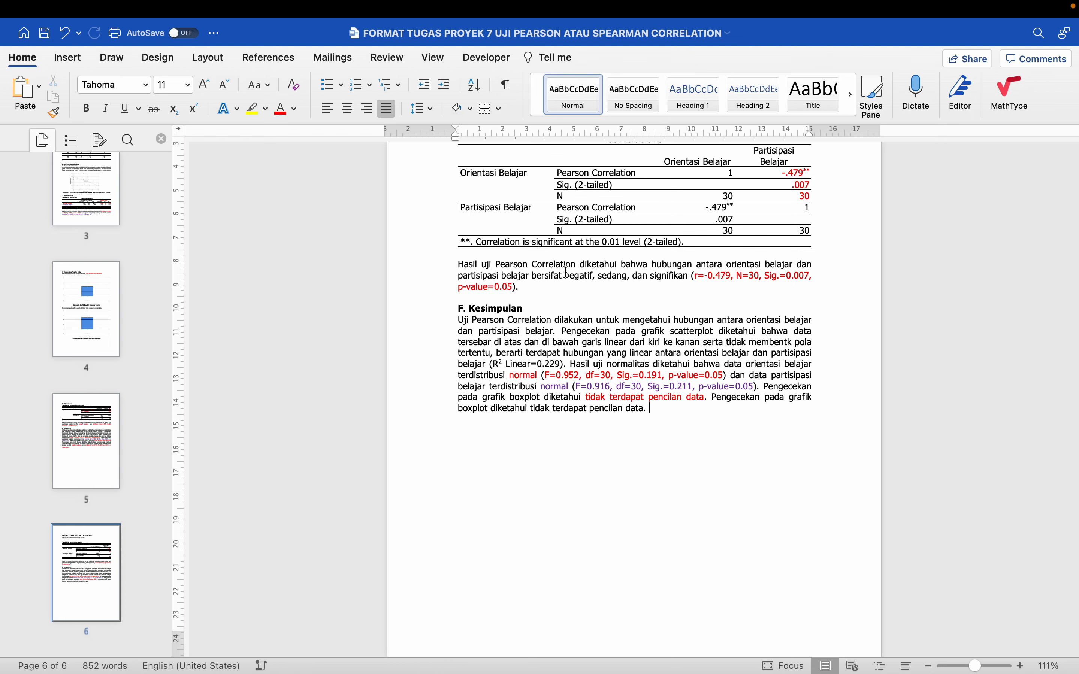
pyautogui.moveTo(441, 268); pyautogui.dragTo(444, 288)
pyautogui.hotkey('ctrl', 'c')
pyautogui.click(706, 414)
pyautogui.hotkey('ctrl', 'v')
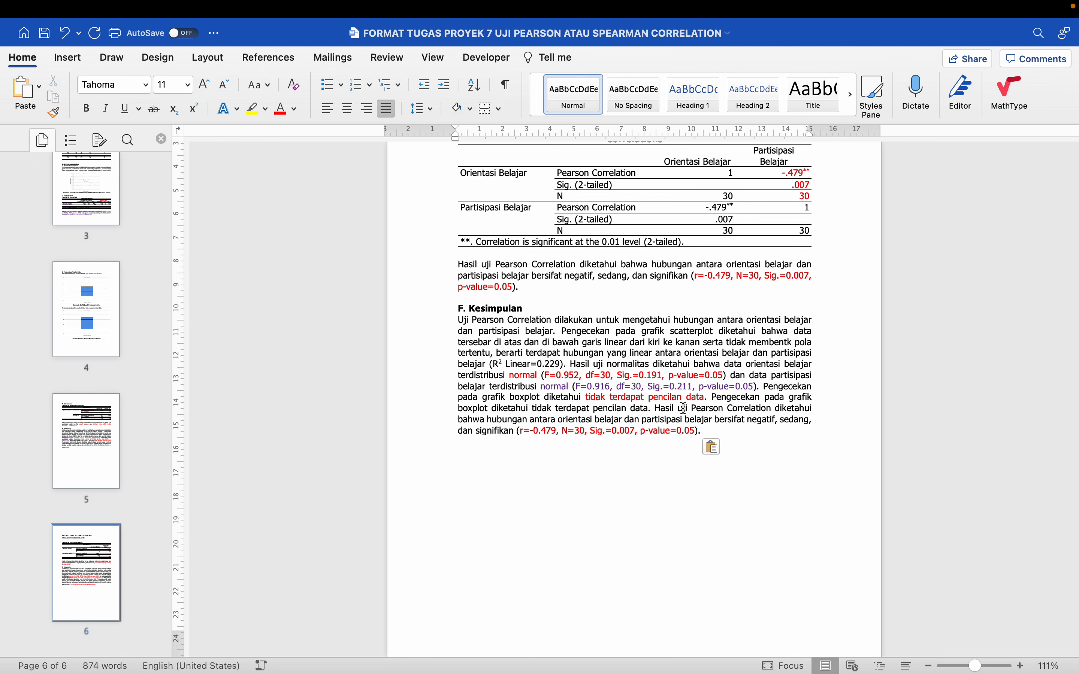
pyautogui.press('BackSpace')
pyautogui.scroll(2, 650, 390)
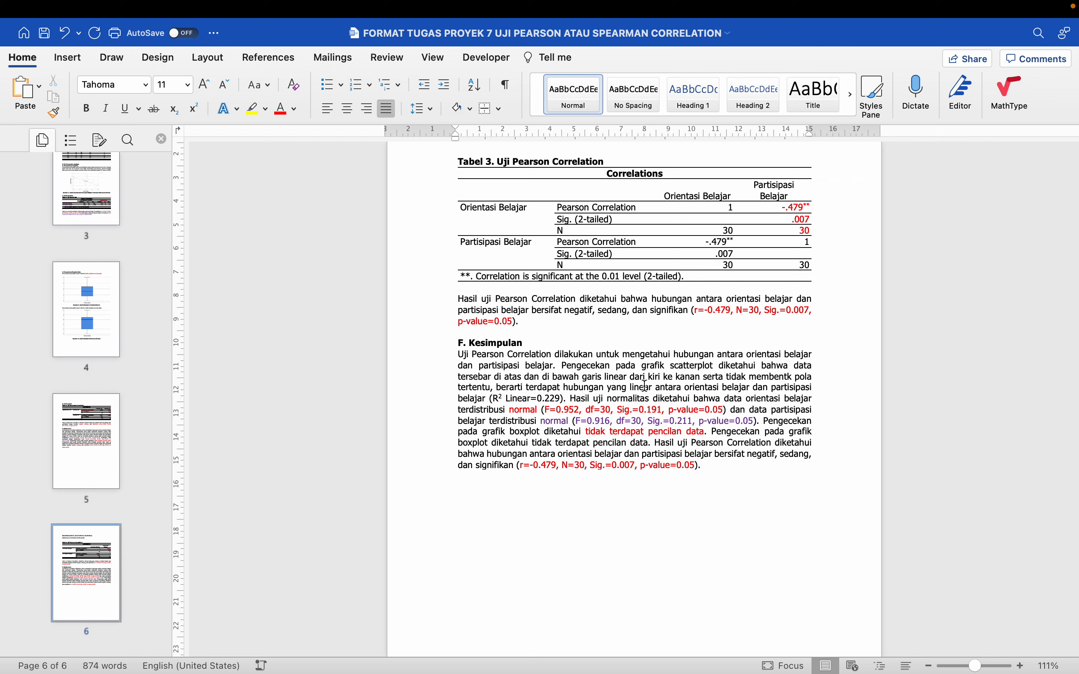
pyautogui.press('super+a')
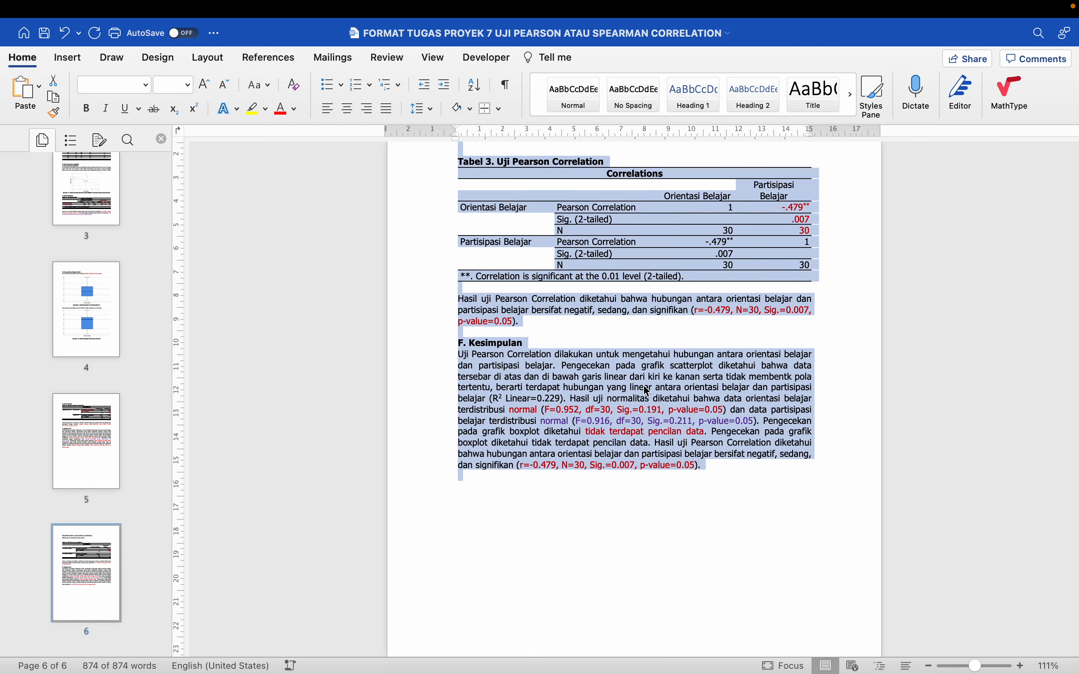
pyautogui.click(623, 350)
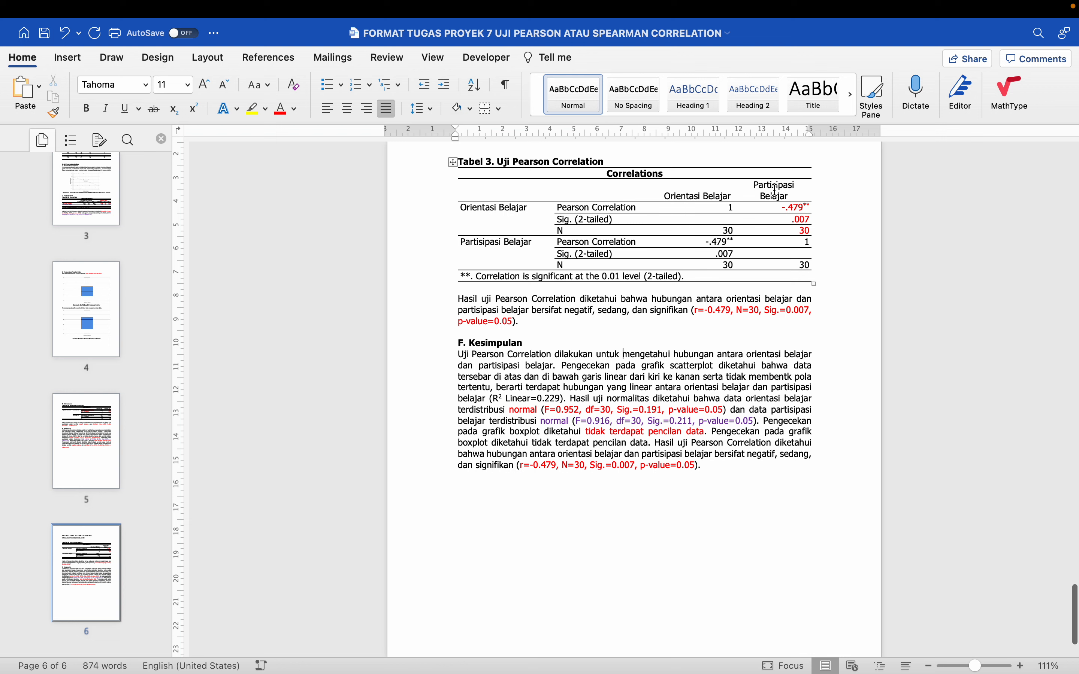
# Centre the contents of the Partisipasi Belajar and Orientasi Belajar columns in the Pearson Correlation table
pyautogui.moveTo(776, 190); pyautogui.dragTo(784, 260)
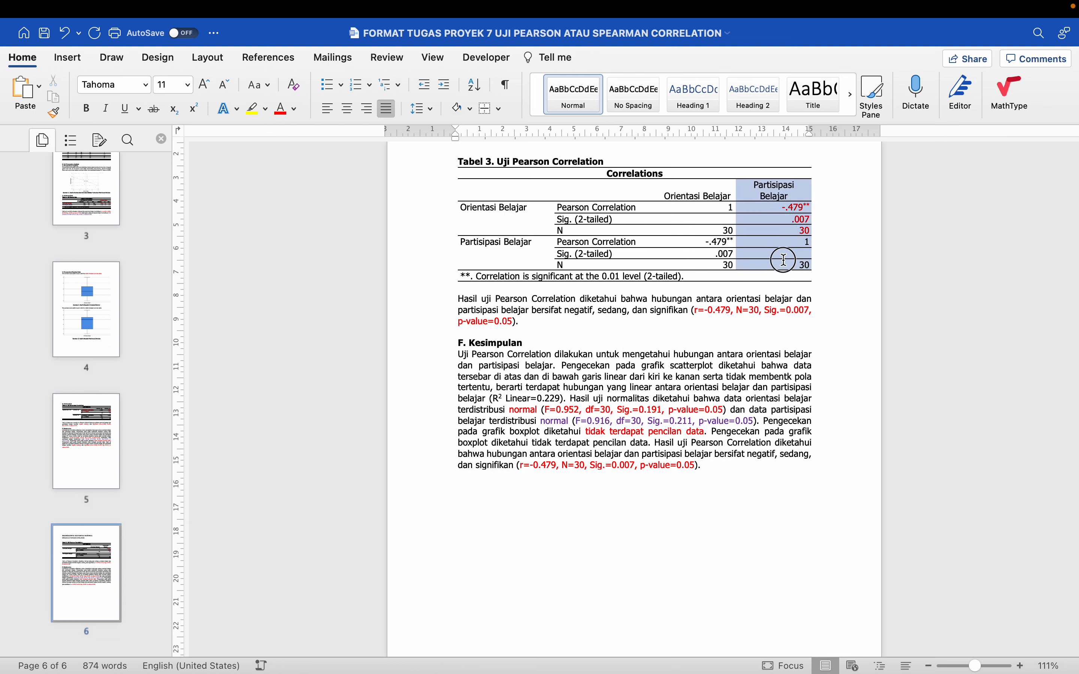
pyautogui.click(348, 108)
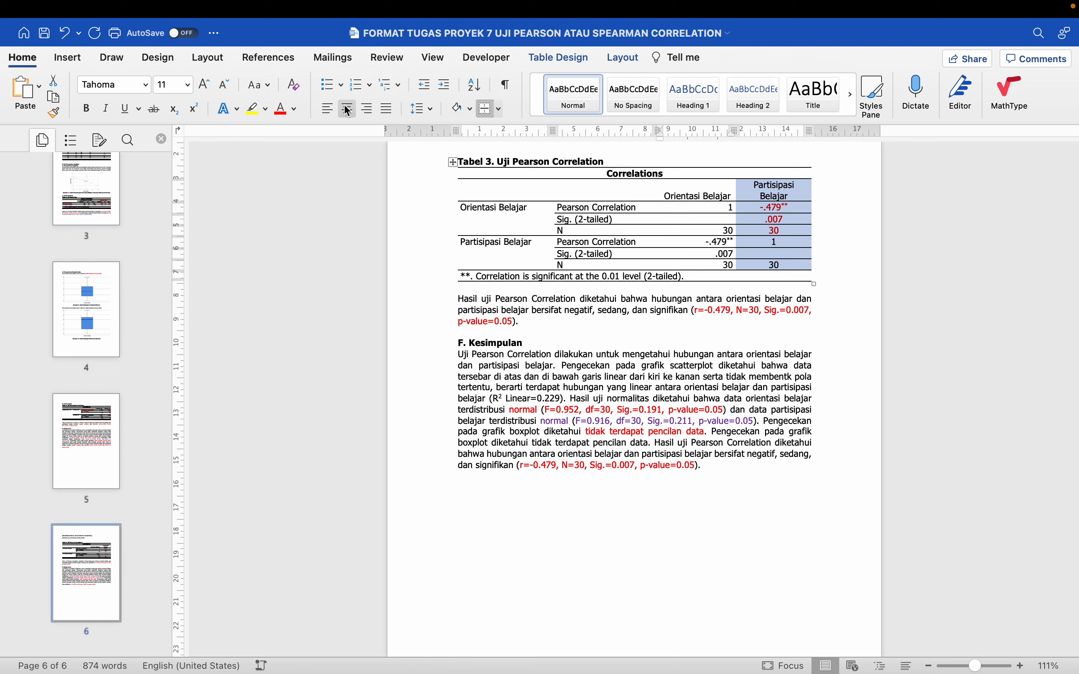
pyautogui.moveTo(681, 195); pyautogui.dragTo(694, 265)
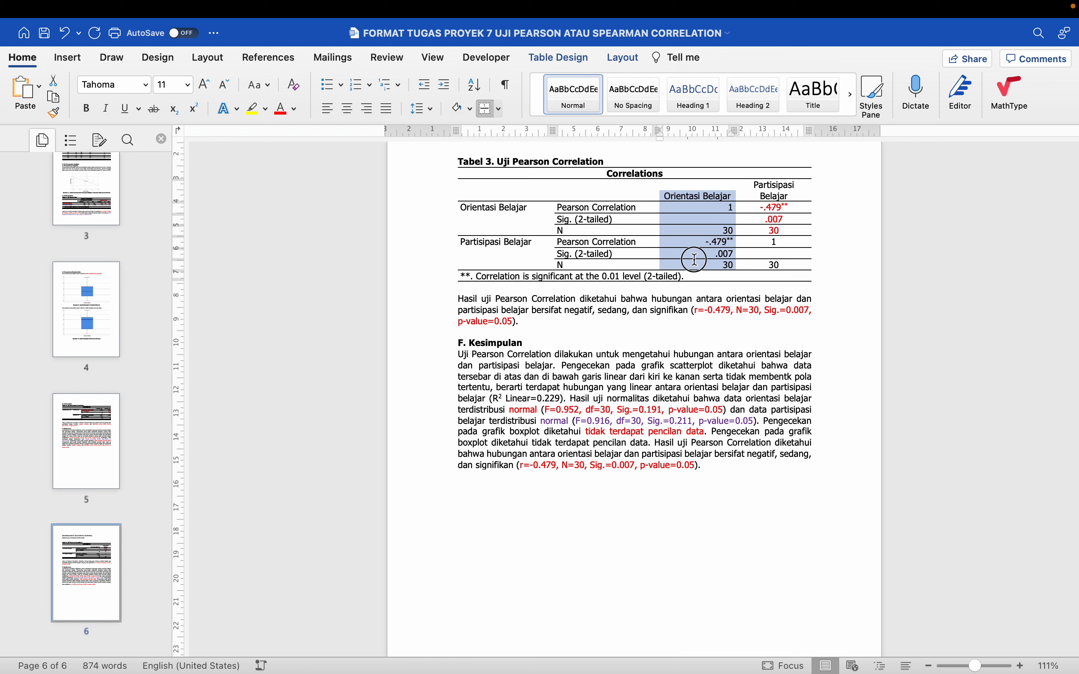
pyautogui.click(348, 109)
pyautogui.click(530, 379)
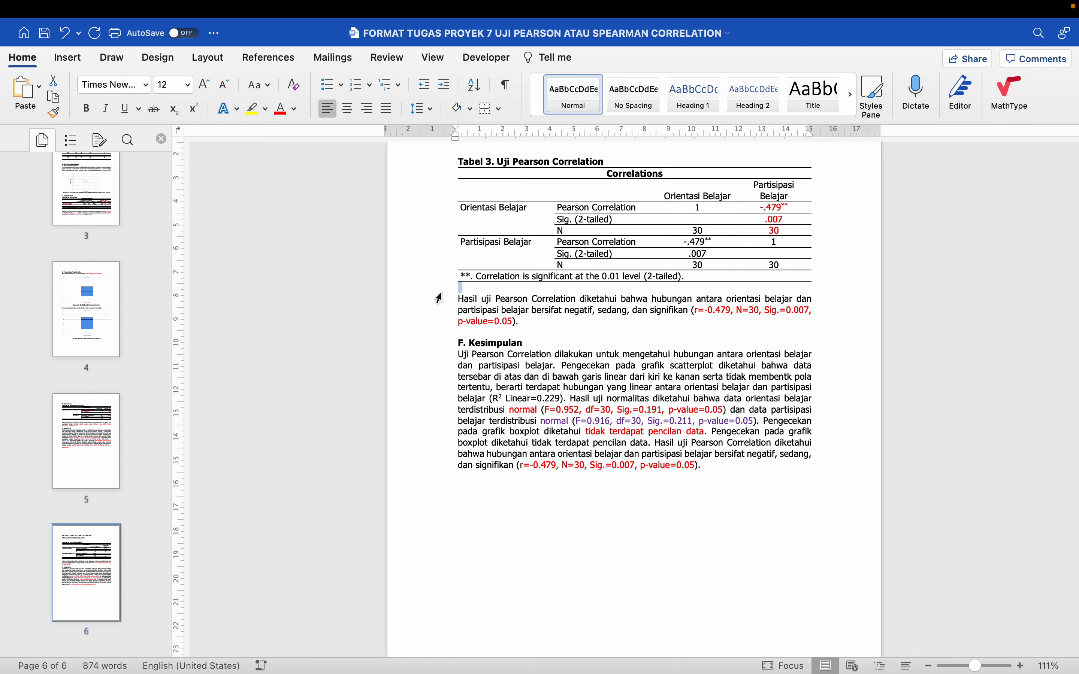
# Save the report document
pyautogui.click(489, 356)
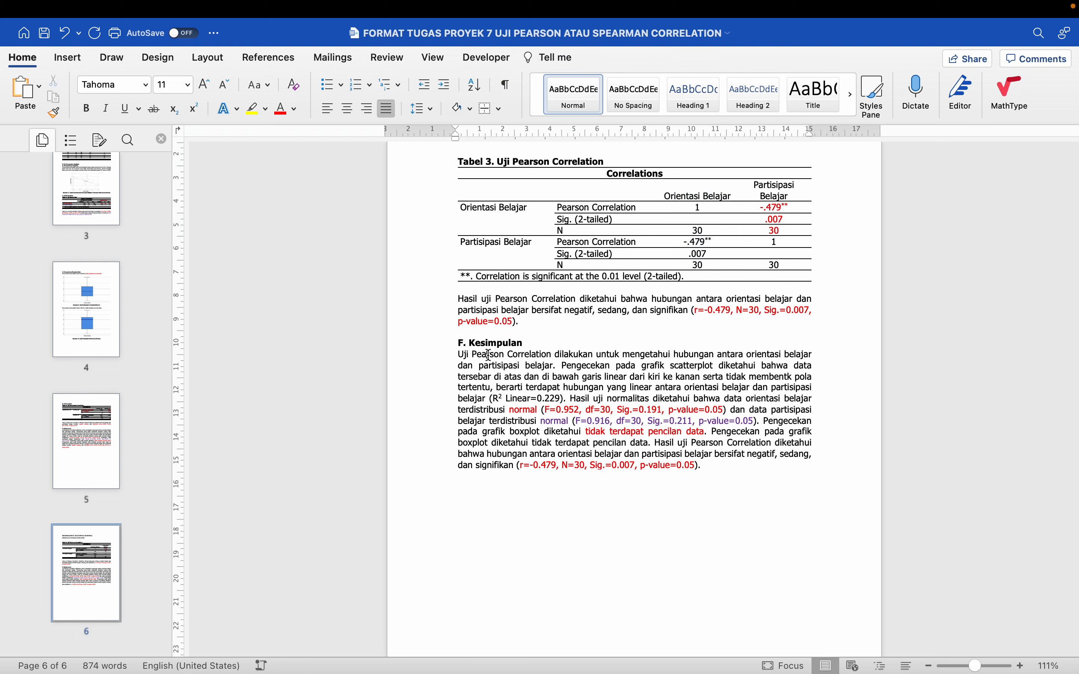
pyautogui.scroll(3, 489, 356)
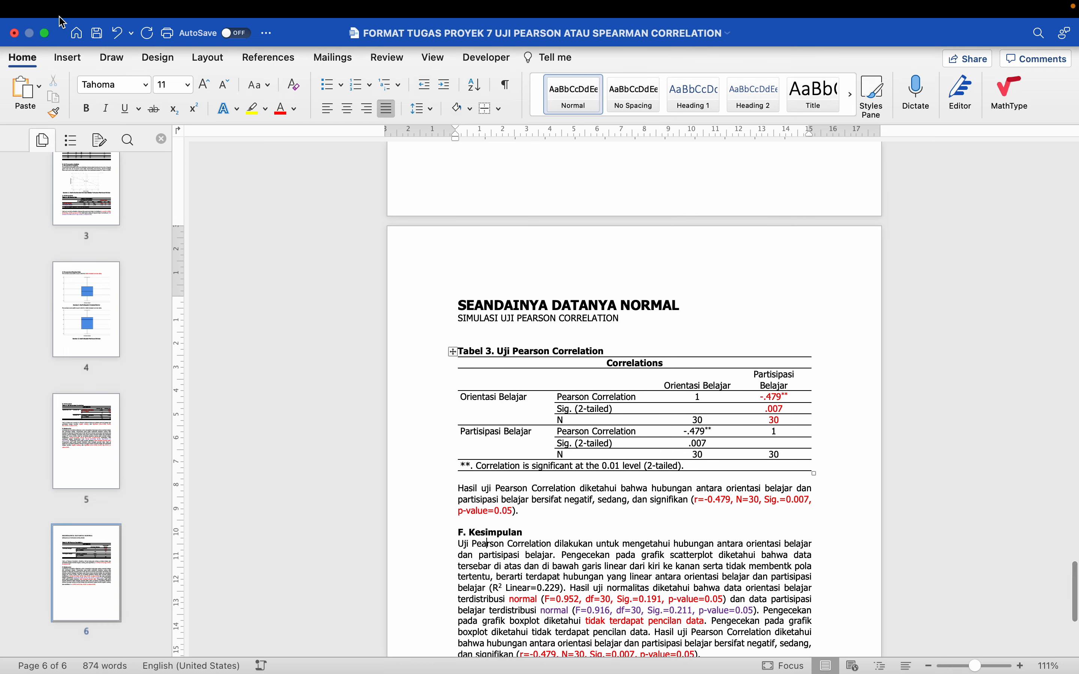
pyautogui.click(45, 33)
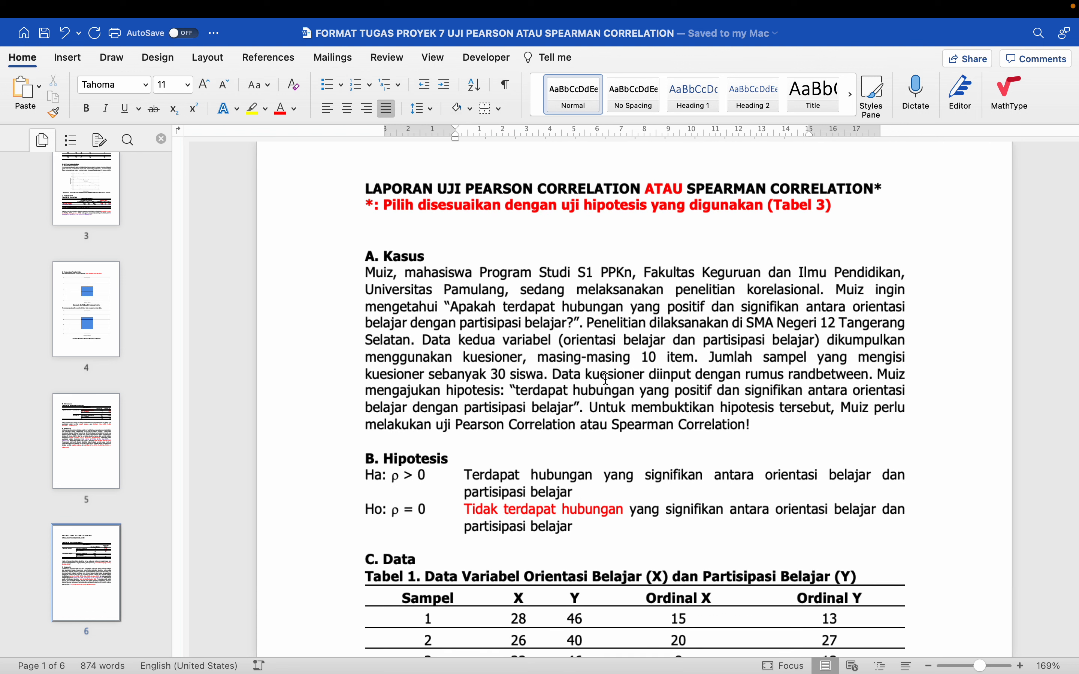
# Delete "PEARSON CORRELATION ATAU" from the report title so it reads "LAPORAN UJI SPEARMAN CORRELATION*"
pyautogui.scroll(1, 538, 275)
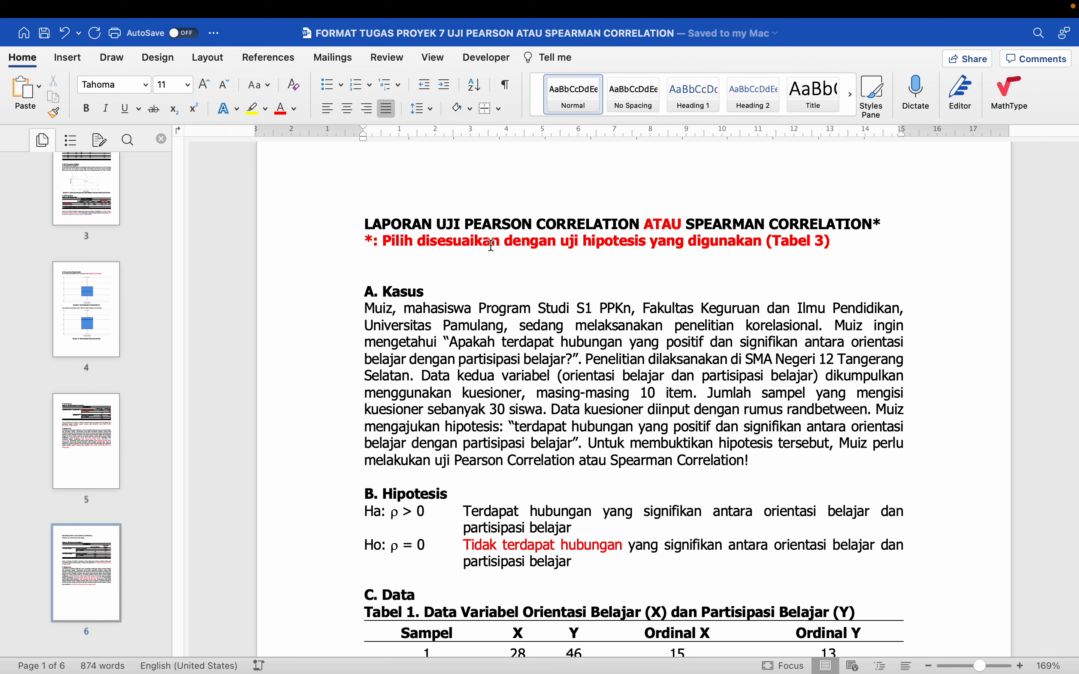
pyautogui.click(847, 241)
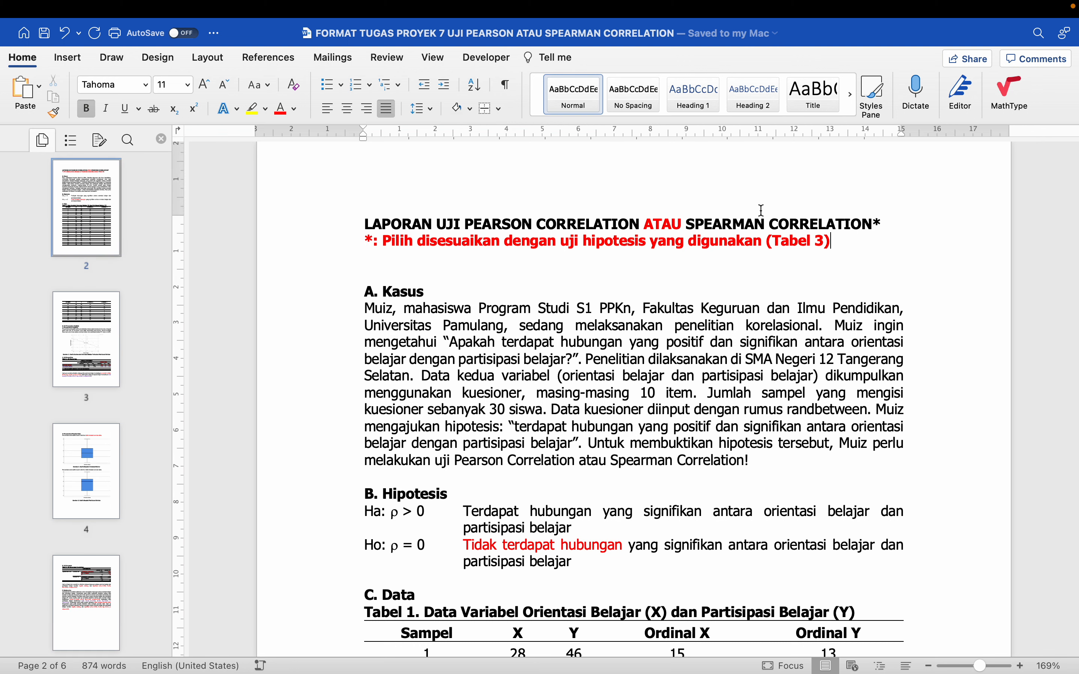
pyautogui.moveTo(468, 222); pyautogui.dragTo(683, 220)
pyautogui.press('BackSpace')
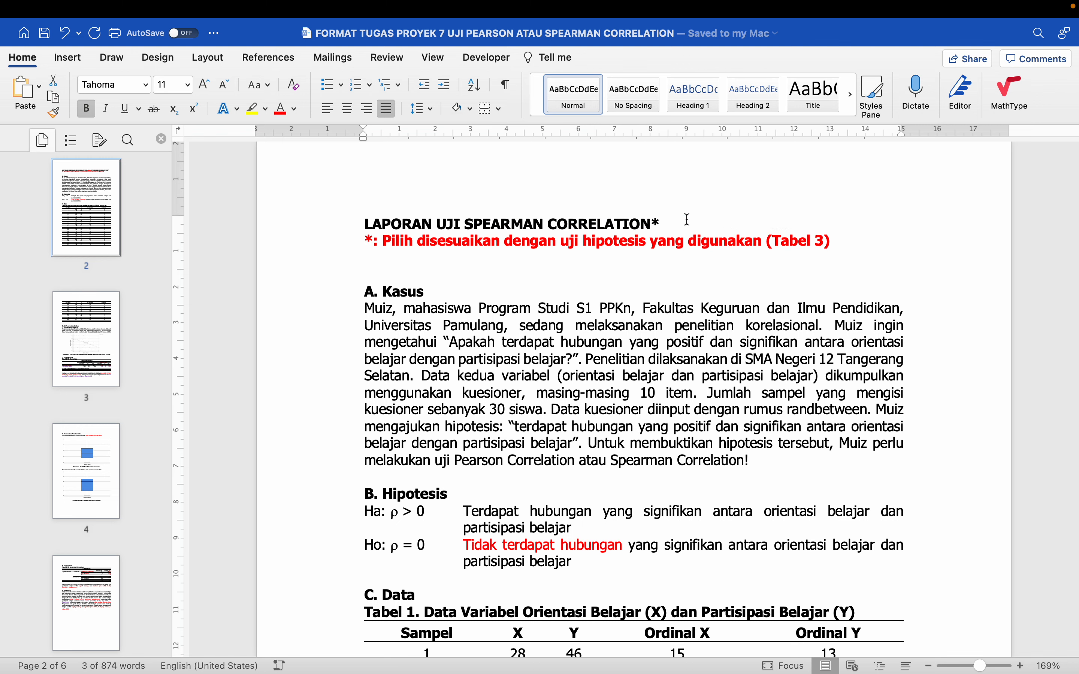
# Delete the red note about choosing the hypothesis test, an extra blank line and the asterisk ending the report title
pyautogui.moveTo(839, 241); pyautogui.dragTo(299, 250)
pyautogui.press('BackSpace')
pyautogui.press('BackSpace')
pyautogui.press('BackSpace')
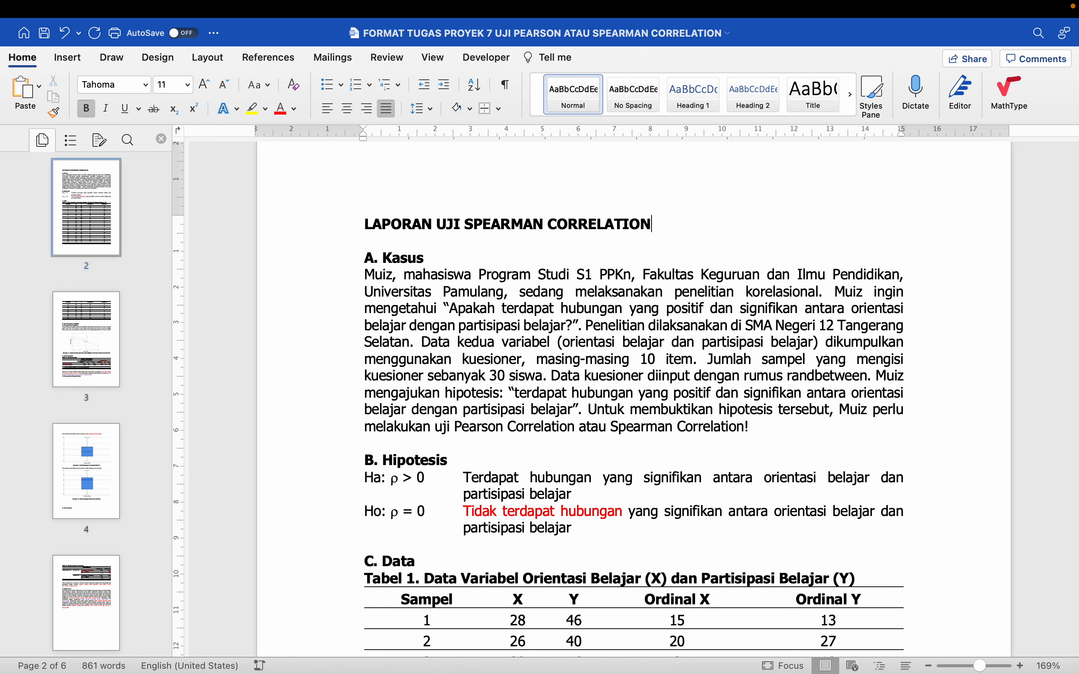
# Review the start of the report, from the title through the Kasus and Hipotesis sections to the data table
pyautogui.click(339, 233)
pyautogui.click(340, 243)
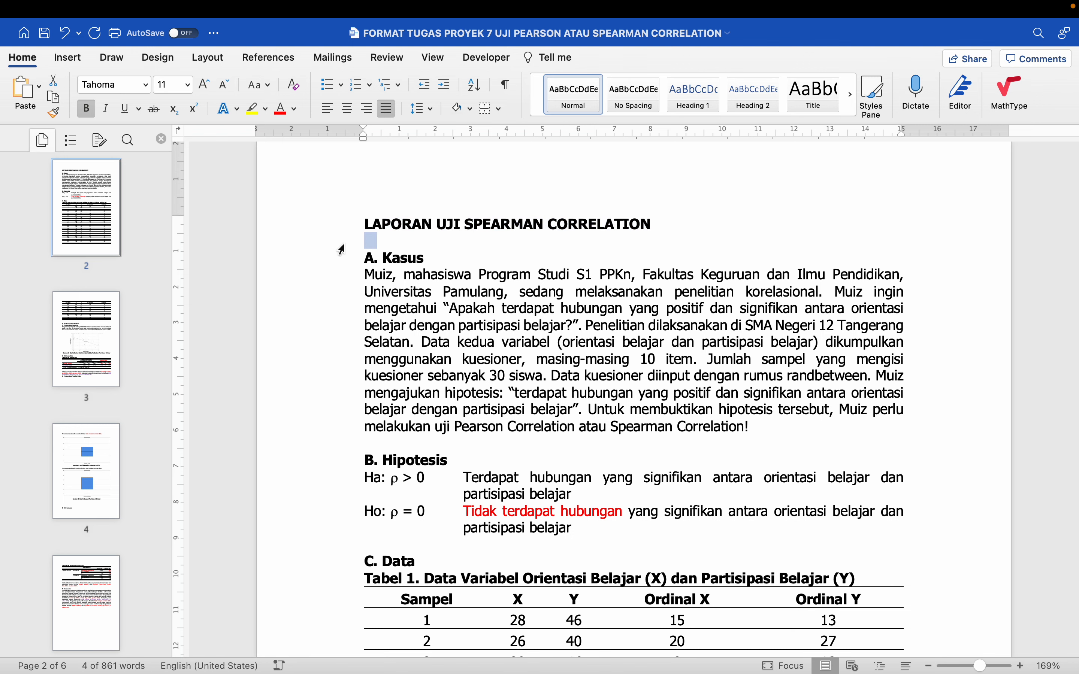
pyautogui.scroll(-1, 388, 352)
pyautogui.click(388, 352)
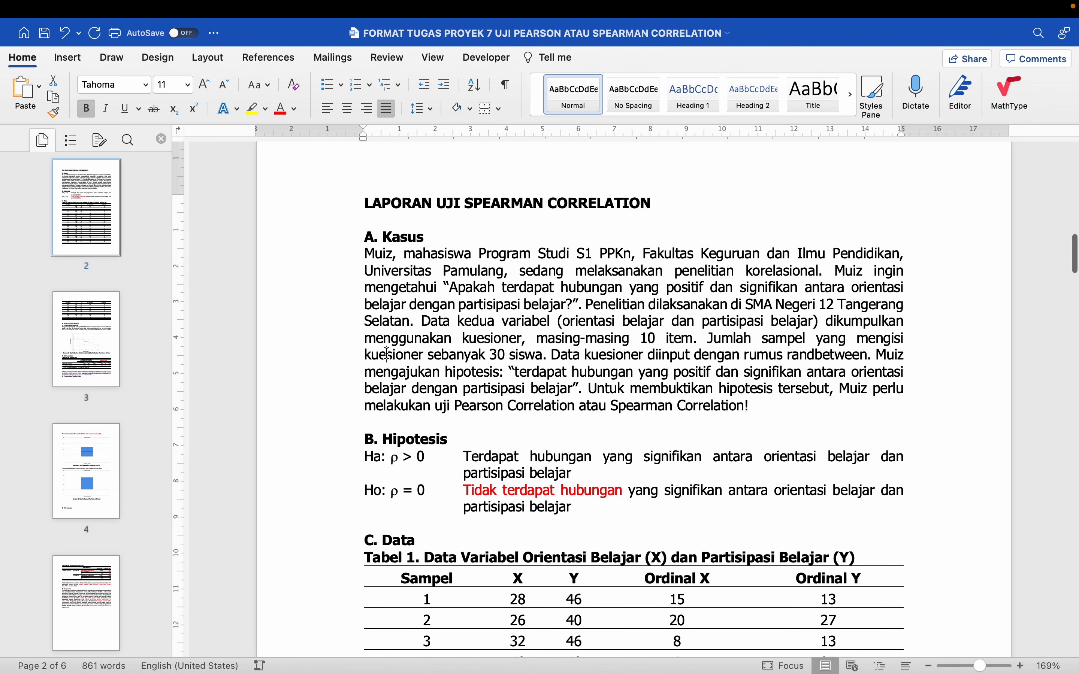
pyautogui.scroll(-5, 420, 277)
pyautogui.scroll(-2, 420, 276)
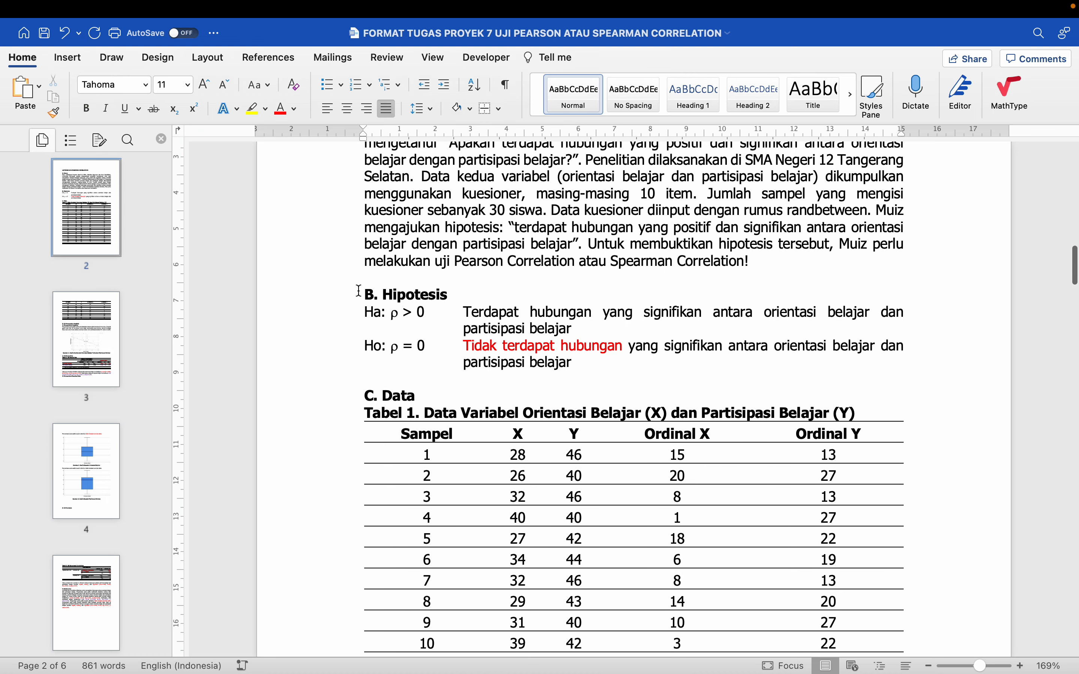
pyautogui.click(346, 308)
pyautogui.scroll(-5, 346, 309)
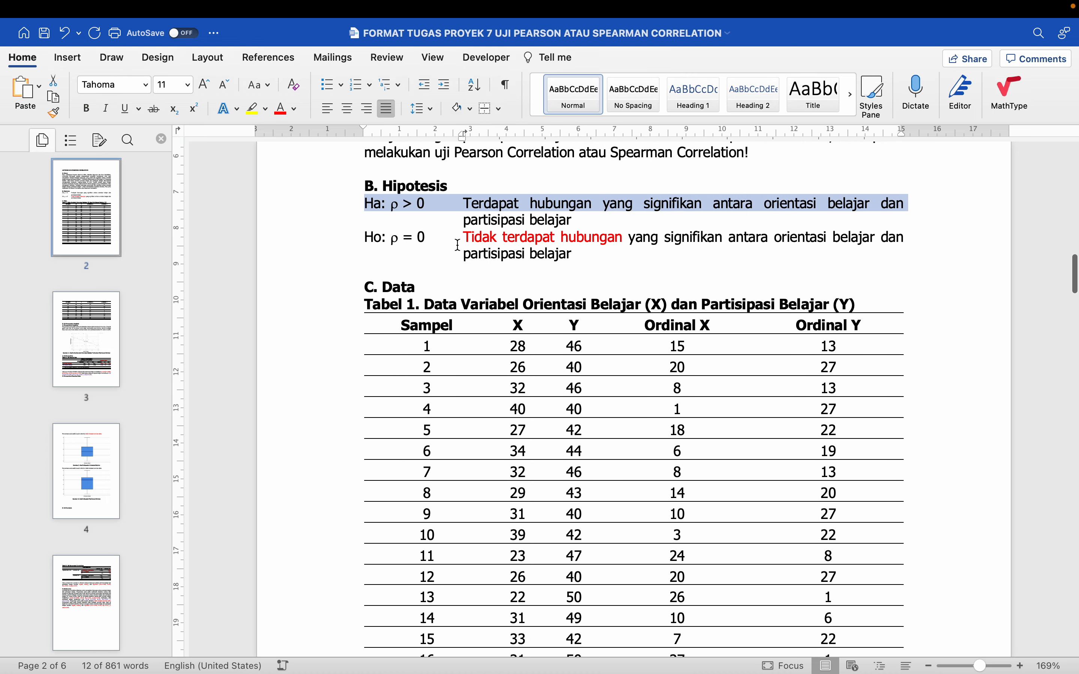
# Remove one extra blank line between the end of the data table and the "D. Uji Persyaratan Analisis" heading
pyautogui.click(464, 243)
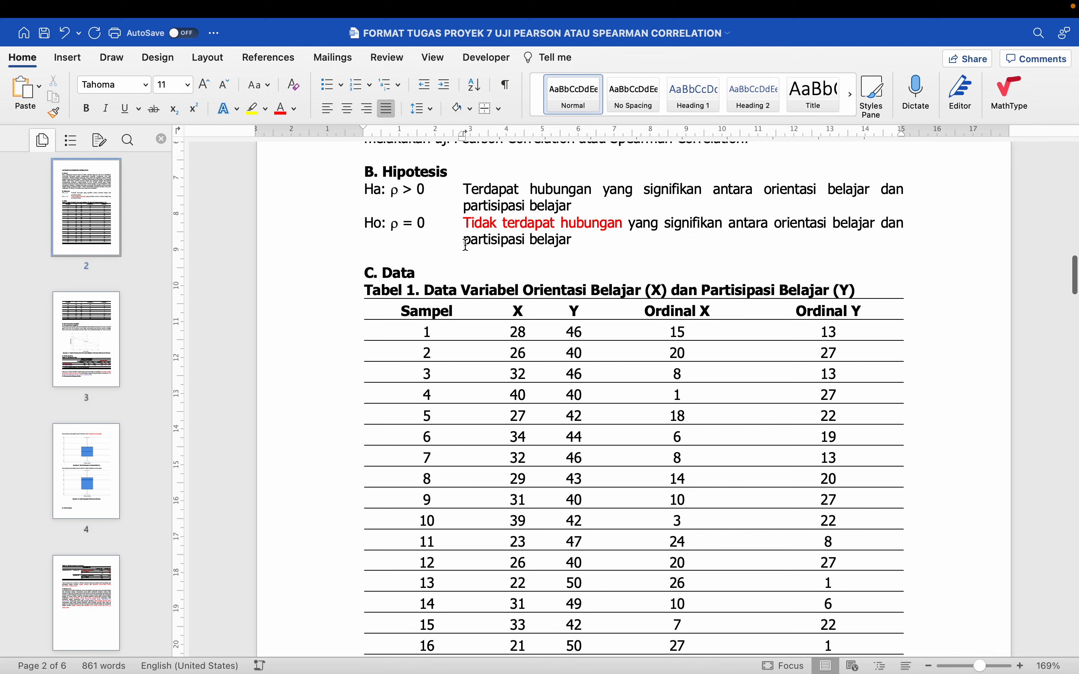
pyautogui.click(330, 259)
pyautogui.scroll(-10, 332, 263)
pyautogui.scroll(-10, 332, 263)
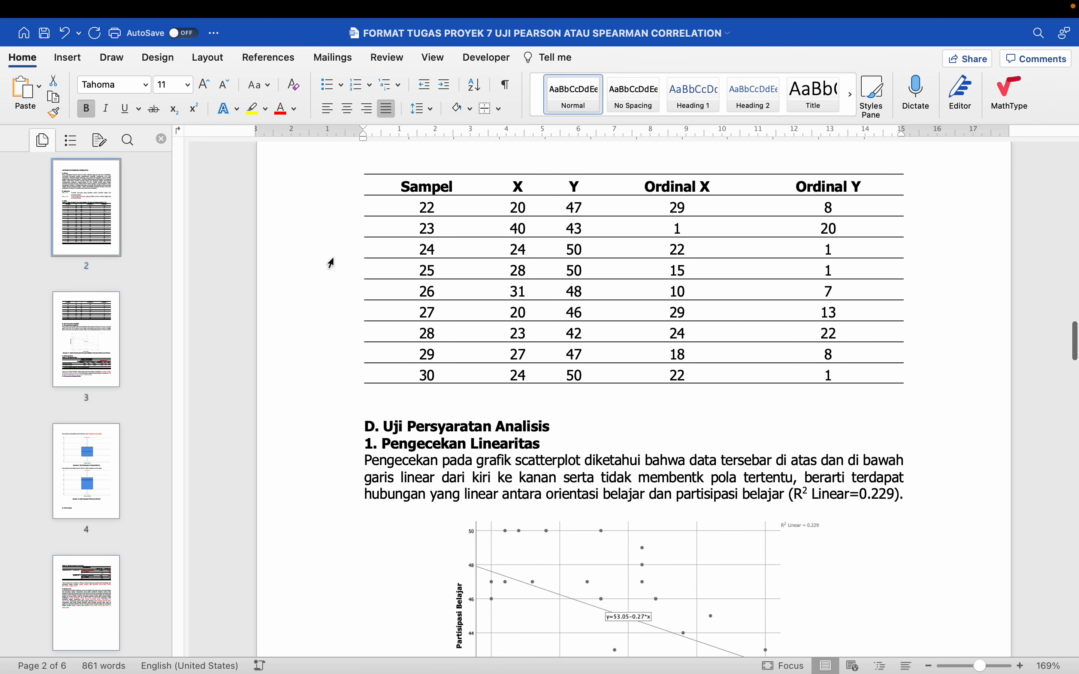
pyautogui.click(340, 239)
pyautogui.press('Delete')
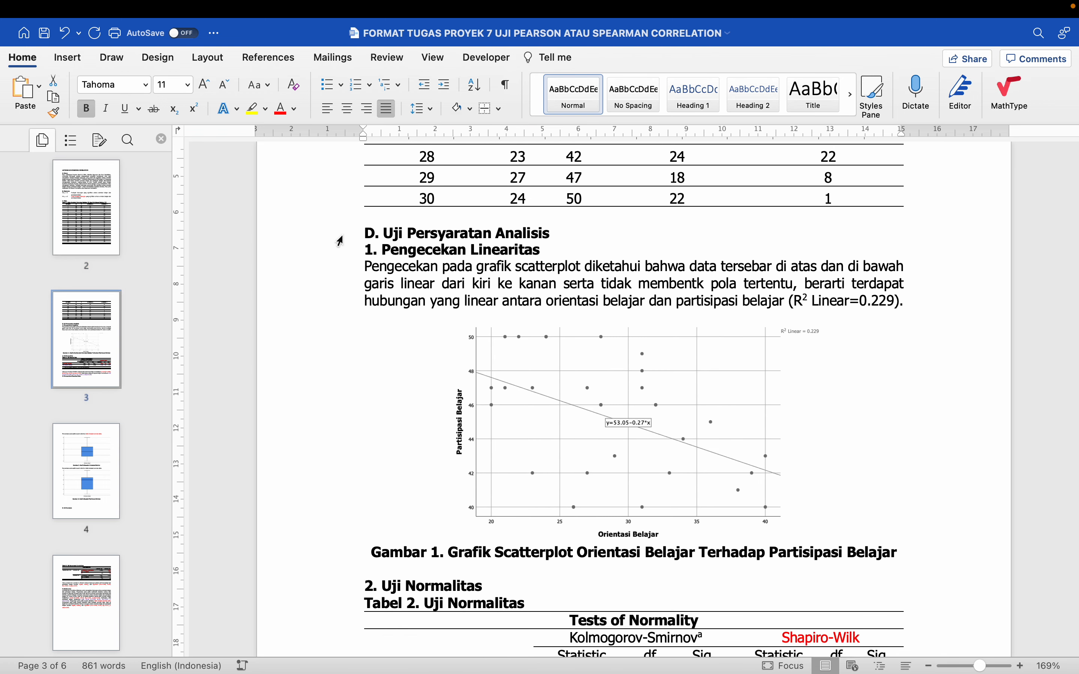
# Insert blank lines after the normality test result so the "3. Pengecekan Pencilan Data" heading starts on the next page
pyautogui.scroll(-9, 374, 233)
pyautogui.click(385, 191)
pyautogui.click(385, 344)
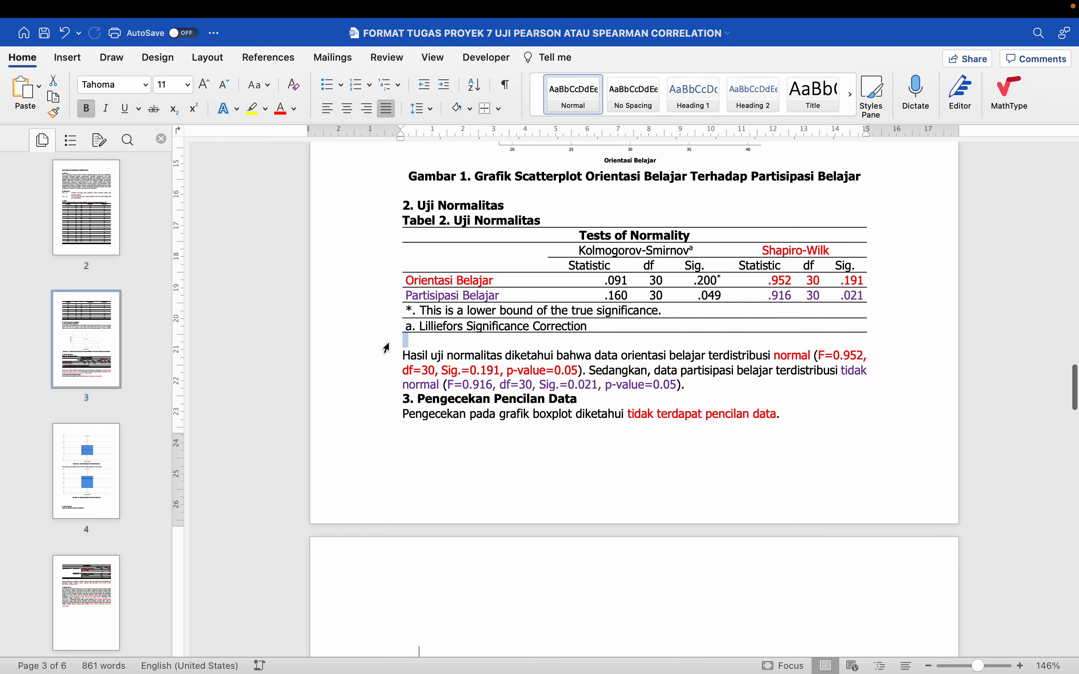
pyautogui.scroll(-1, 385, 347)
pyautogui.click(696, 338)
pyautogui.press('Return')
pyautogui.press('Return')
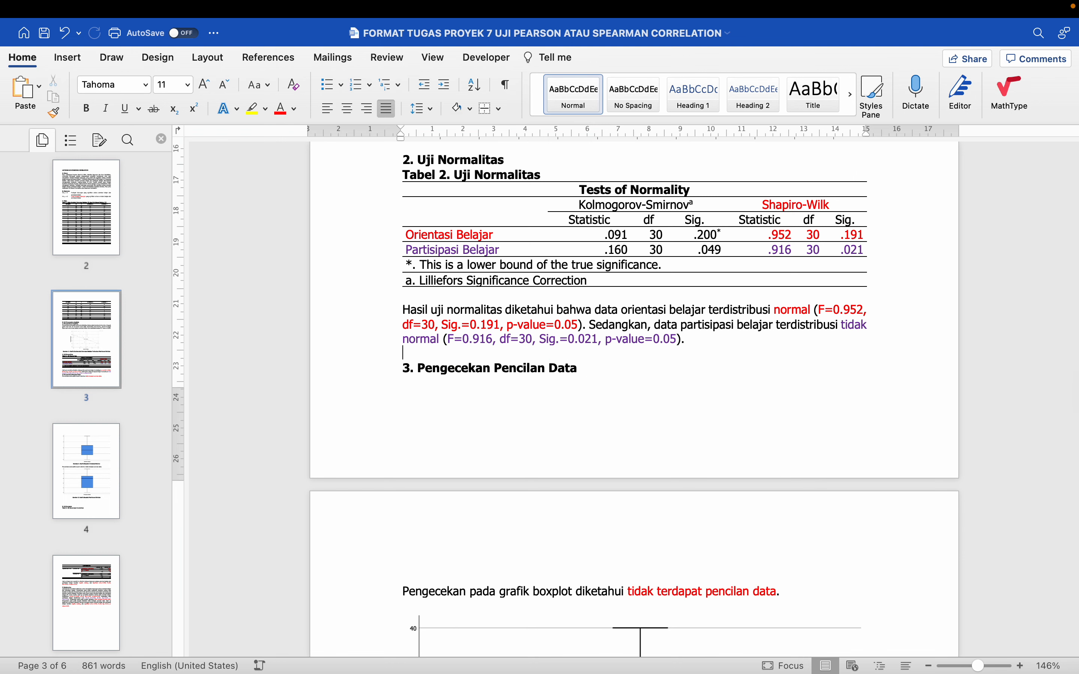
pyautogui.scroll(-2, 696, 337)
pyautogui.scroll(-10, 709, 327)
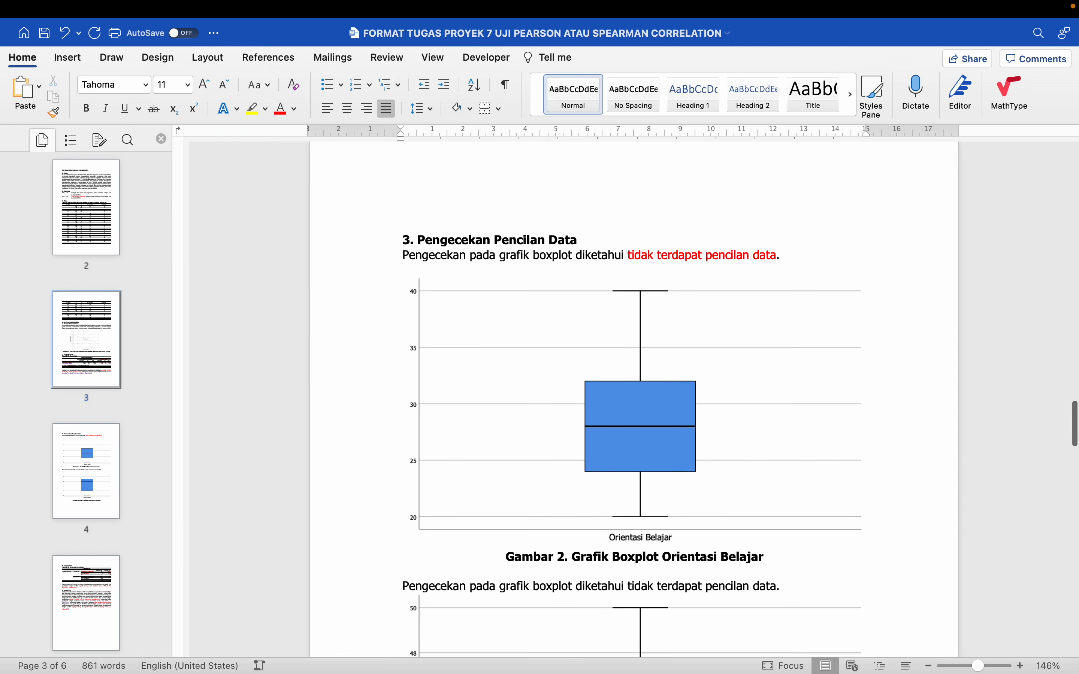
# Shrink the Orientasi Belajar and Partisipasi Belajar boxplots proportionally until both are about the same size
pyautogui.scroll(-2, 708, 326)
pyautogui.scroll(-3, 707, 325)
pyautogui.click(707, 285)
pyautogui.moveTo(773, 206); pyautogui.dragTo(702, 246)
pyautogui.click(713, 410)
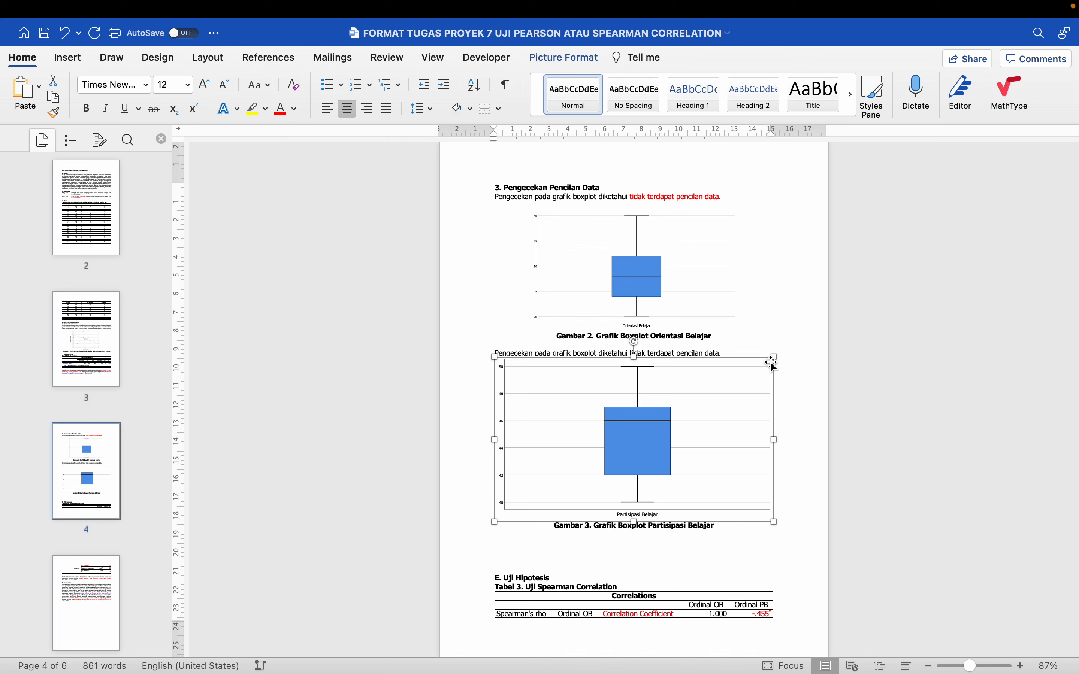
pyautogui.moveTo(772, 358); pyautogui.dragTo(679, 424)
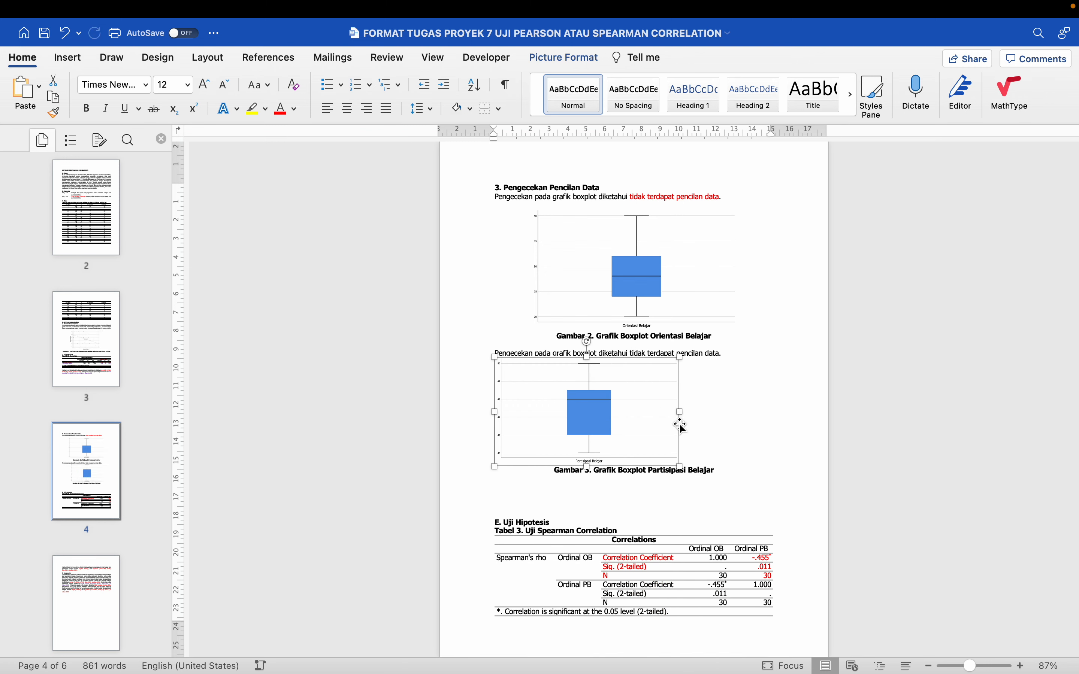
pyautogui.click(759, 392)
pyautogui.scroll(-1, 767, 378)
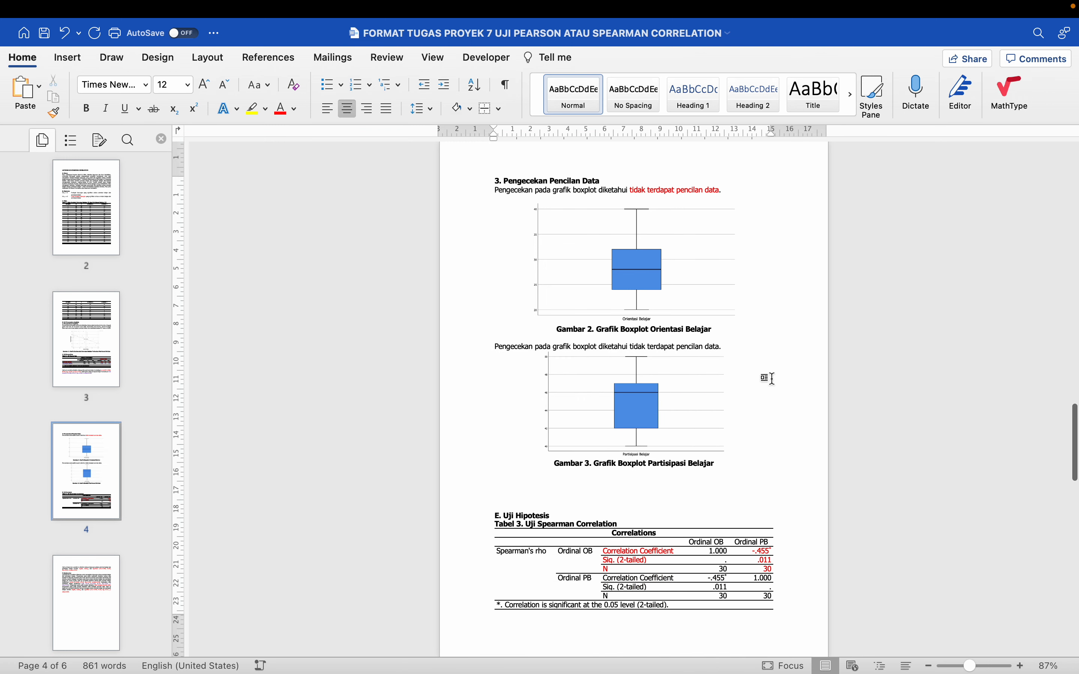
pyautogui.click(689, 281)
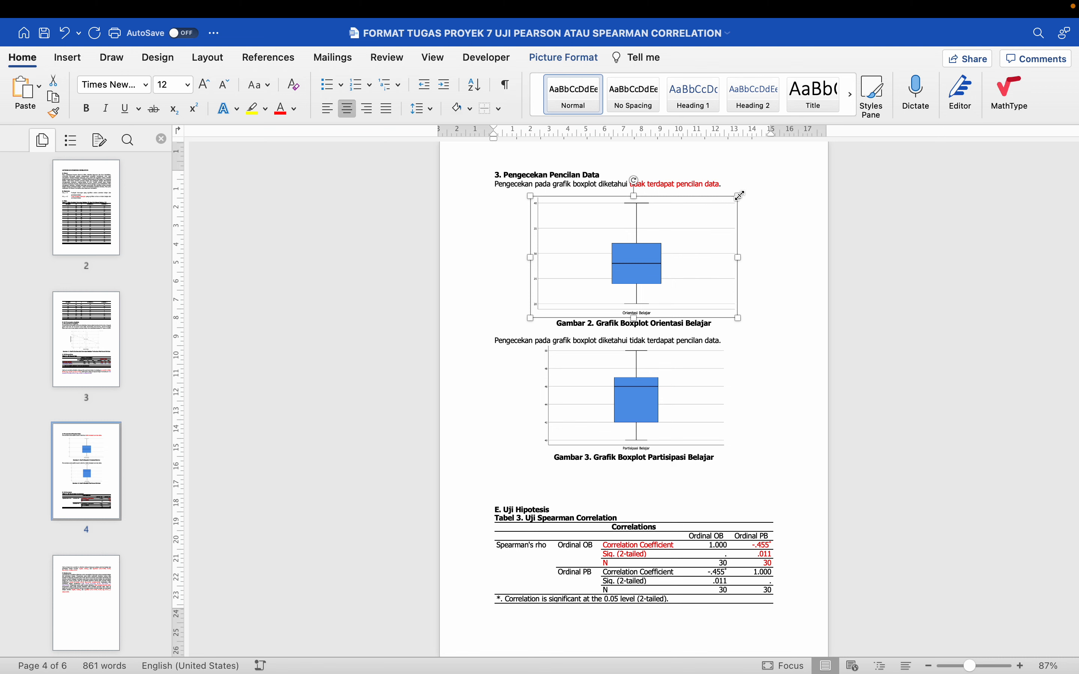
pyautogui.moveTo(737, 197); pyautogui.dragTo(718, 234)
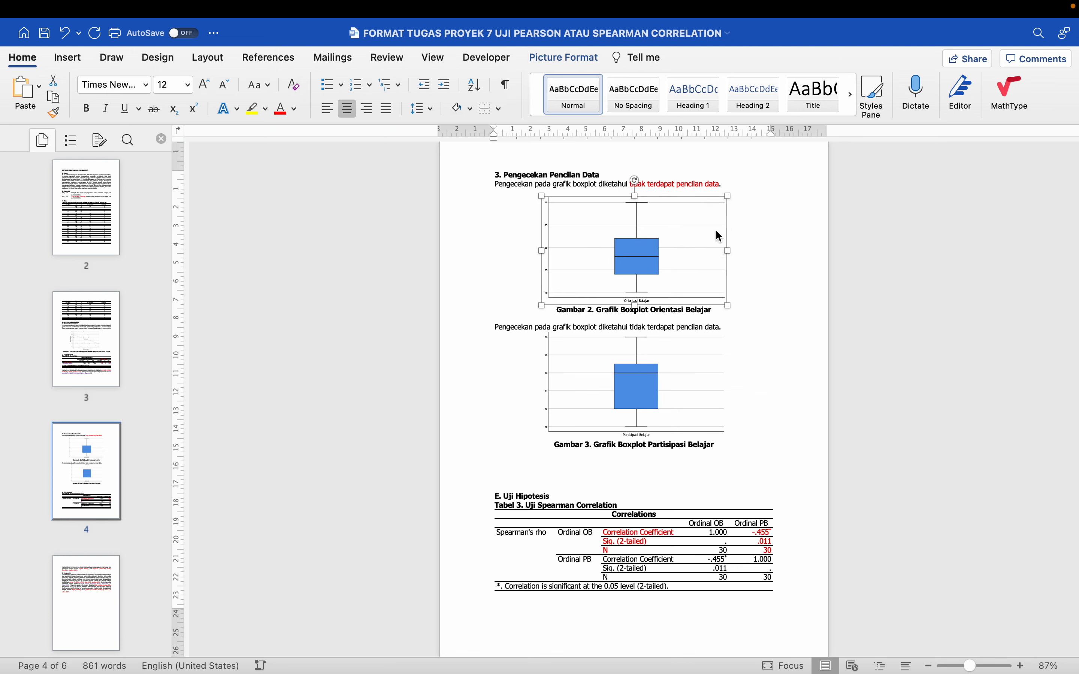
pyautogui.click(785, 306)
# Delete the extra blank lines between the Gambar 3 caption and the "E. Uji Hipotesis" heading
pyautogui.scroll(-2, 714, 339)
pyautogui.click(582, 435)
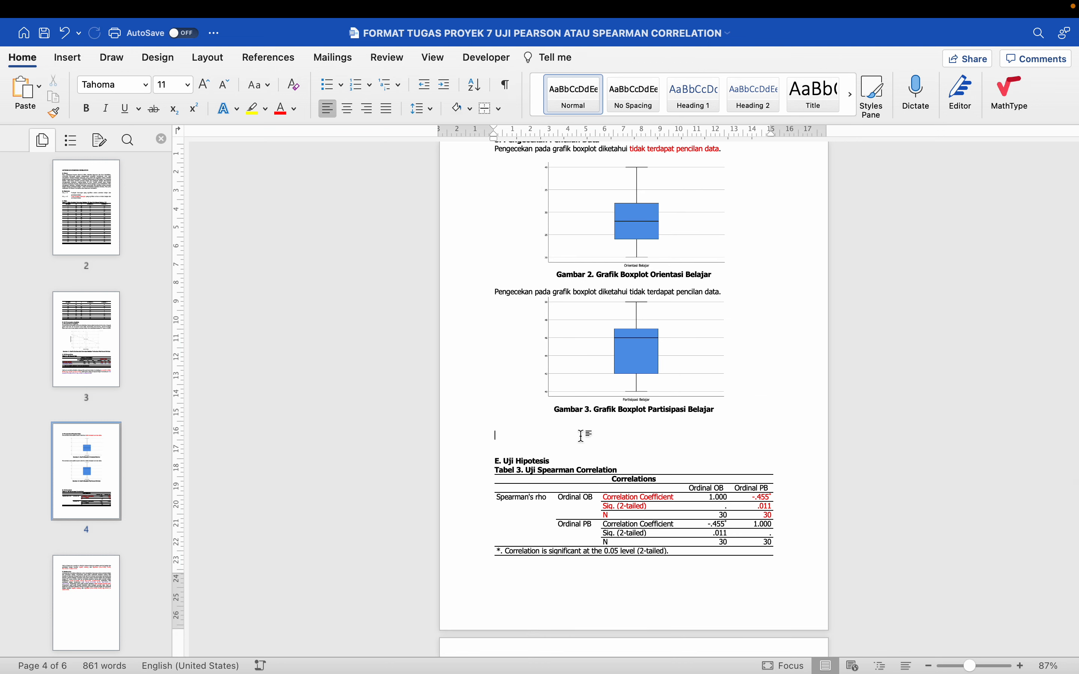
pyautogui.press('BackSpace')
pyautogui.scroll(-2, 580, 436)
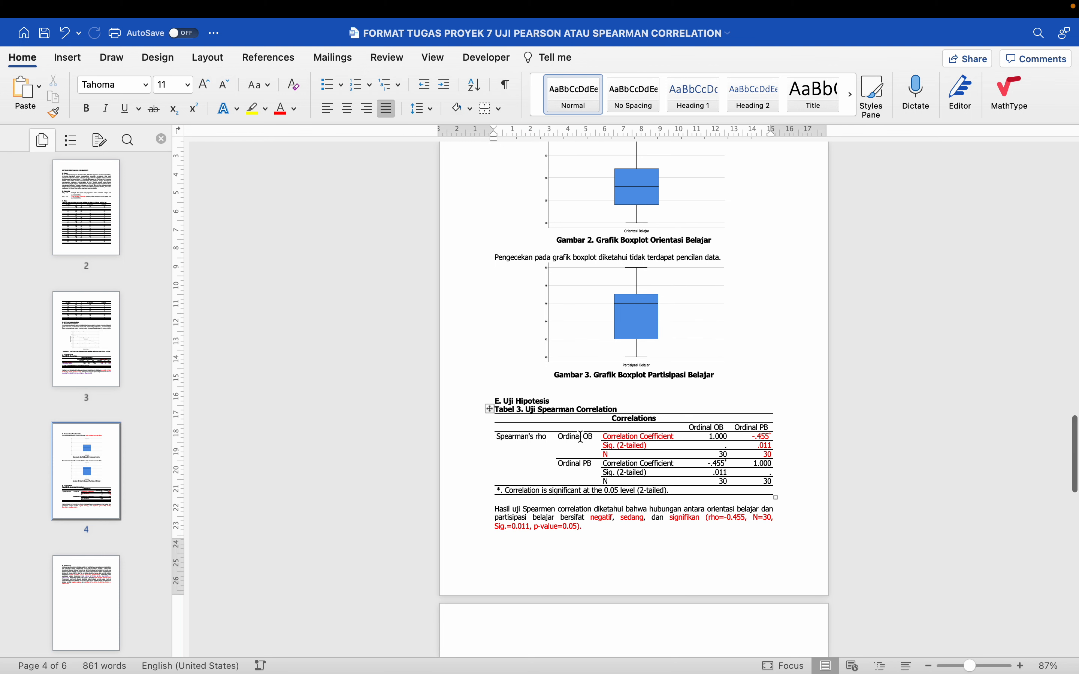
pyautogui.press('Up')
pyautogui.press('Up')
pyautogui.press('Down')
pyautogui.hotkey('shift', 'Down')
pyautogui.press('BackSpace')
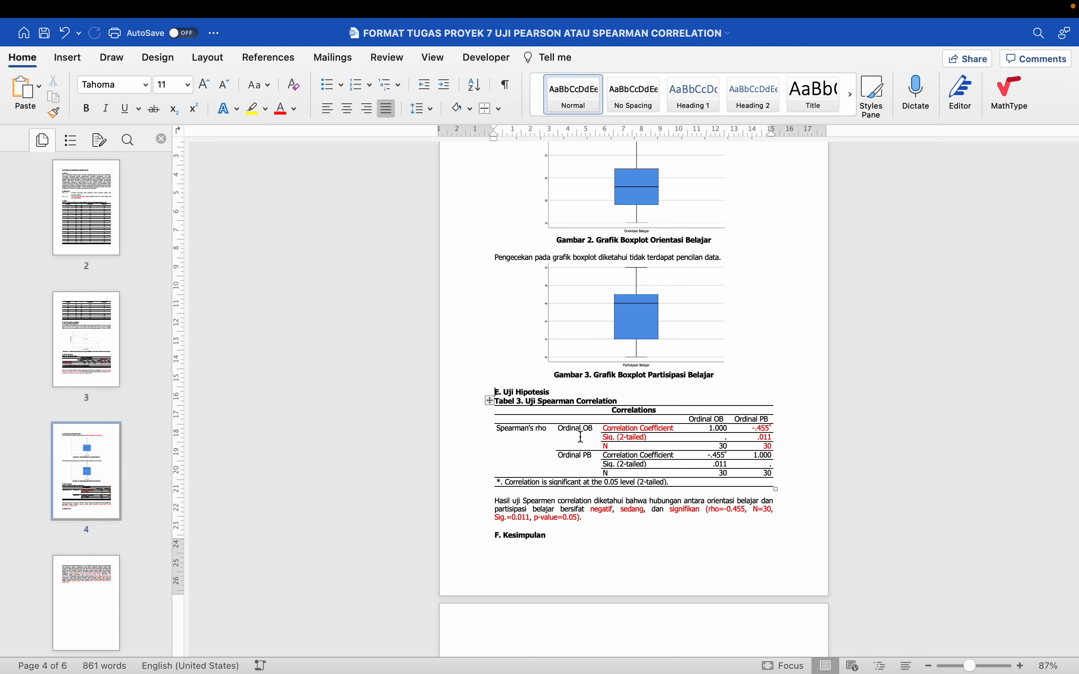
# Insert a blank line above the "F. Kesimpulan" heading so it moves to the next page with its paragraph
pyautogui.scroll(-5, 580, 437)
pyautogui.press('Up')
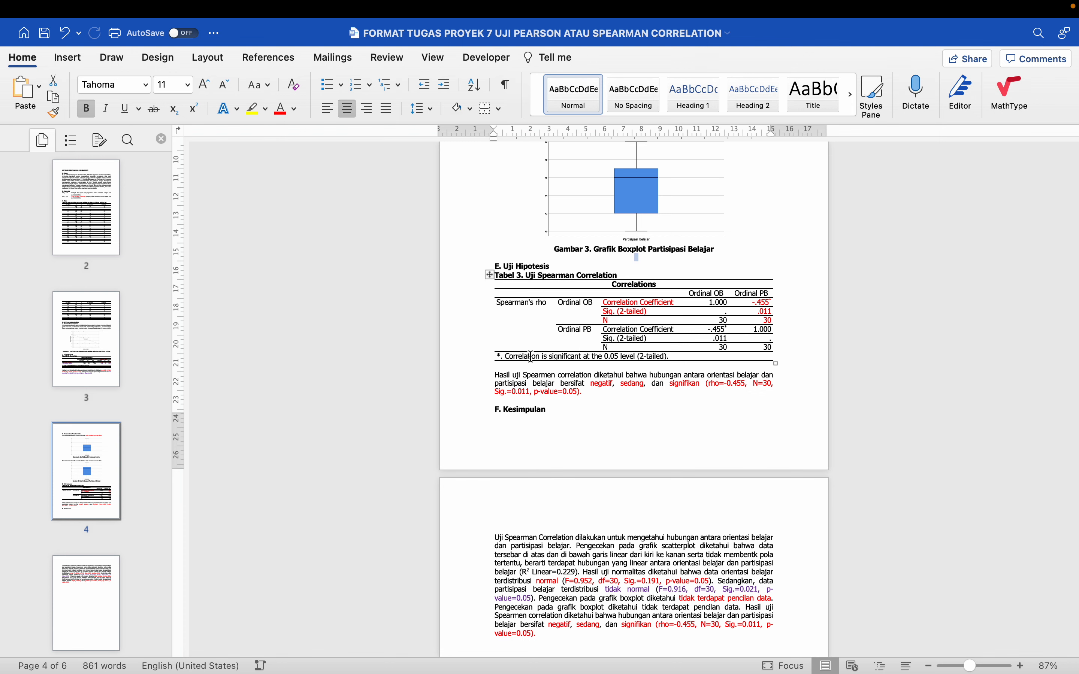
pyautogui.click(513, 399)
pyautogui.press('Return')
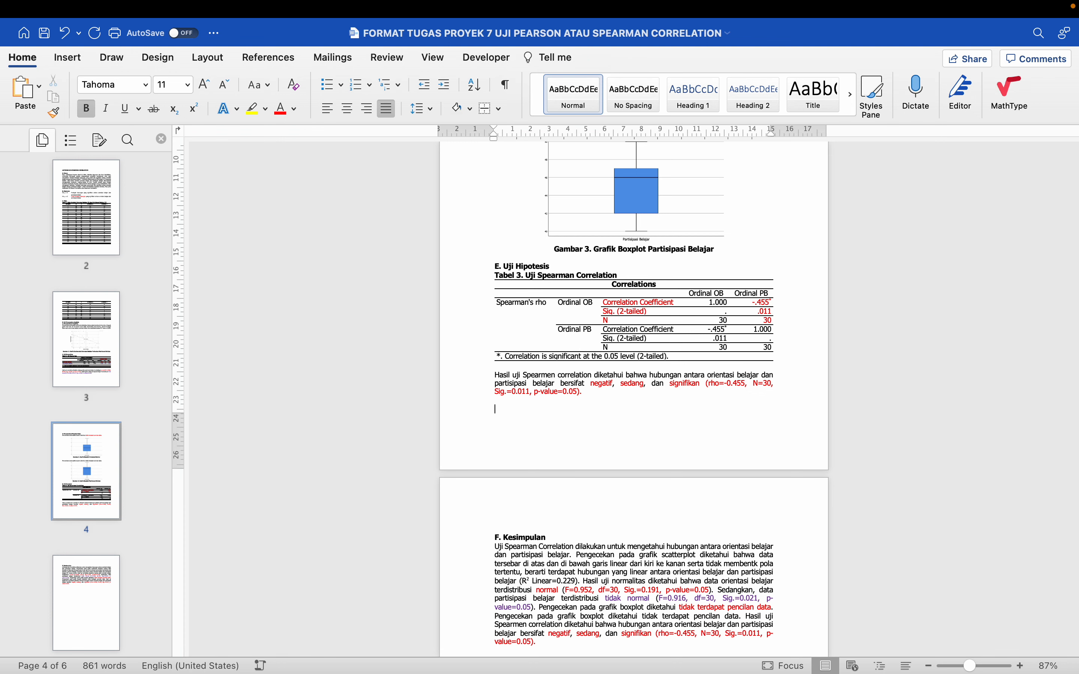
# Delete the remaining content after the Spearman conclusion so the report ends with the Kesimpulan section, and save the document
pyautogui.scroll(-5, 633, 401)
pyautogui.scroll(-10, 633, 401)
pyautogui.press('BackSpace')
pyautogui.scroll(10, 633, 401)
pyautogui.press('super+s')
# Save a copy of the report as a Word document named with the student's name followed by "TUGAS PROYEK 7 UJI SPEARMAN CORRELATION"
pyautogui.press('super+shift+s')
pyautogui.click(544, 196)
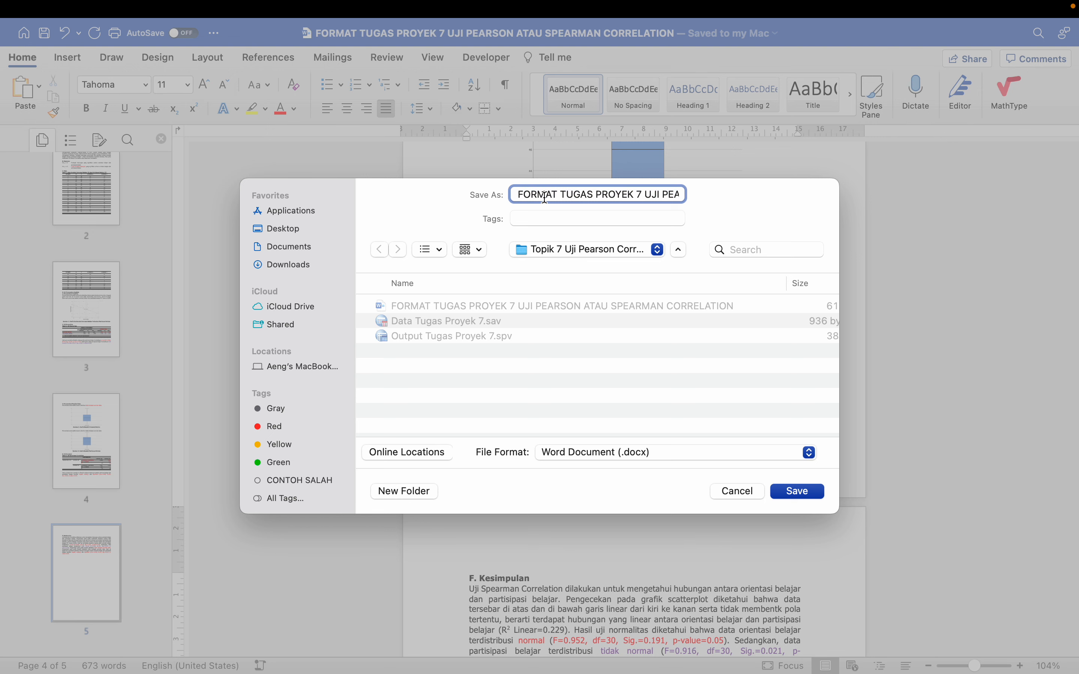
pyautogui.doubleClick(545, 196)
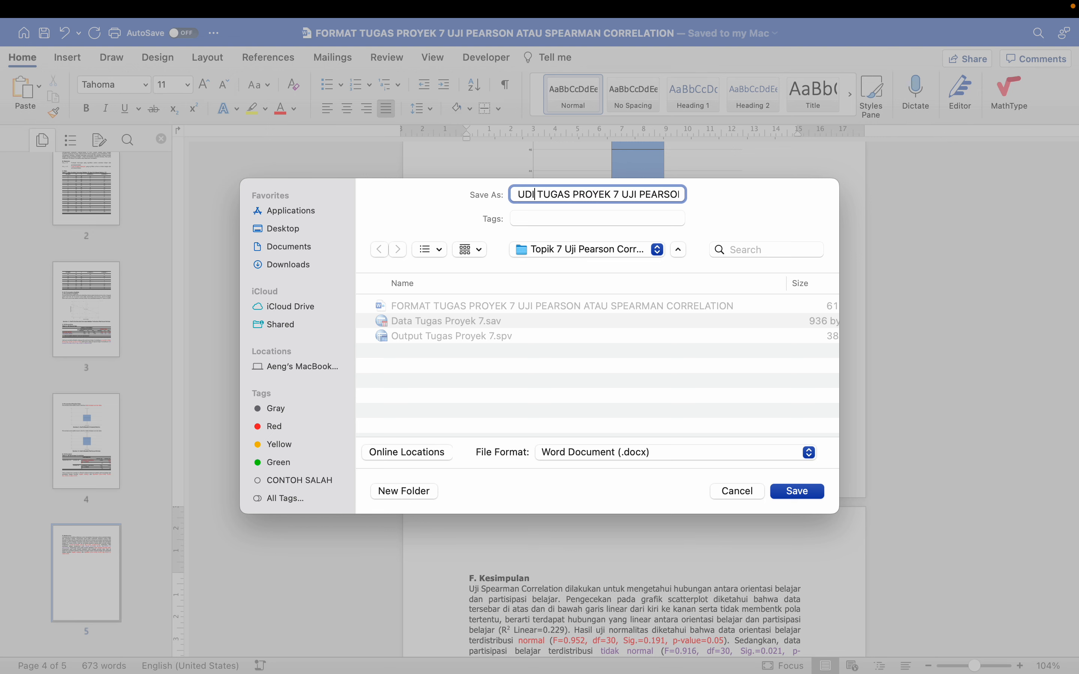
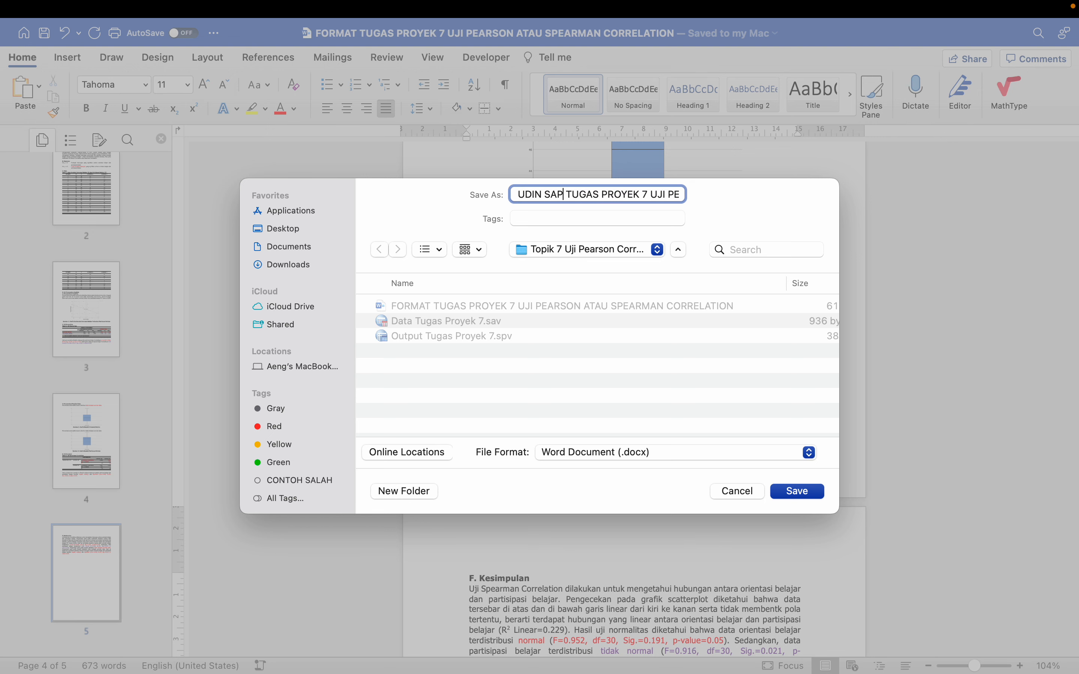
pyautogui.press('Right')
pyautogui.press('Right')
pyautogui.press('Right')
pyautogui.press('Right')
pyautogui.press('Right')
pyautogui.press('Right')
pyautogui.press('Right')
pyautogui.press('Right')
pyautogui.press('Right')
pyautogui.press('Right')
pyautogui.press('Right')
pyautogui.press('Right')
pyautogui.press('Right')
pyautogui.press('Right')
pyautogui.press('Right')
pyautogui.press('Right')
pyautogui.press('Right')
pyautogui.press('Right')
pyautogui.press('Right')
pyautogui.press('Right')
pyautogui.press('BackSpace')
pyautogui.press('BackSpace')
pyautogui.press('BackSpace')
pyautogui.press('BackSpace')
pyautogui.press('BackSpace')
pyautogui.press('BackSpace')
pyautogui.press('BackSpace')
pyautogui.press('BackSpace')
pyautogui.press('BackSpace')
pyautogui.press('BackSpace')
pyautogui.press('BackSpace')
pyautogui.press('BackSpace')
pyautogui.press('BackSpace')
pyautogui.click(806, 491)
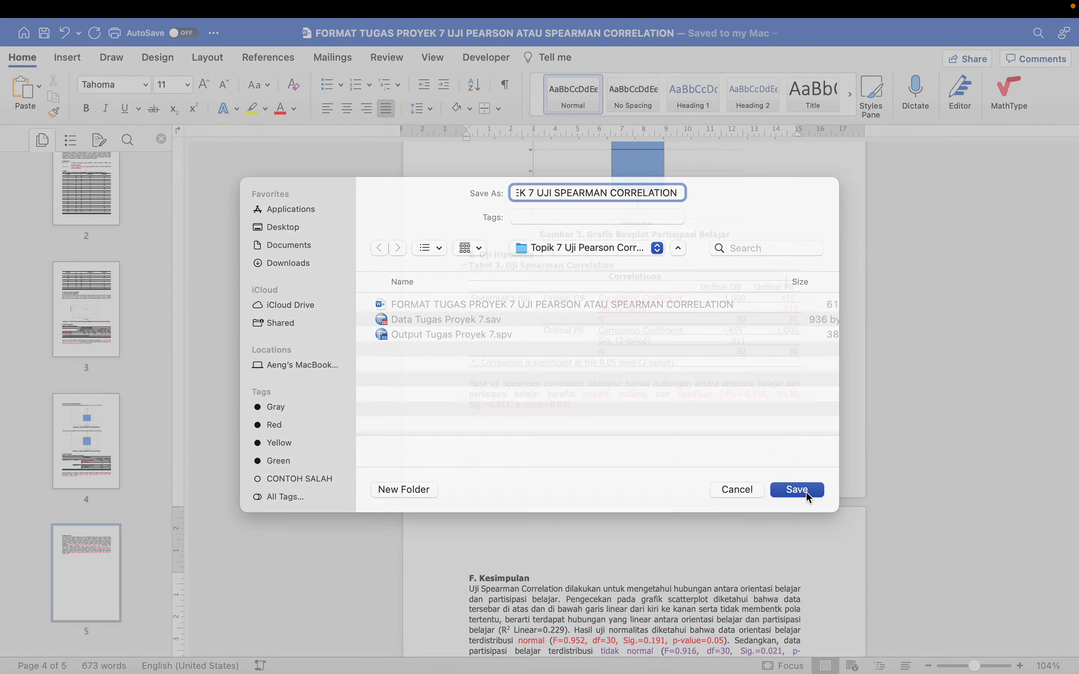
# Save the report in PDF format under the same file name in the Topik 7 folder
pyautogui.moveTo(18, 7)
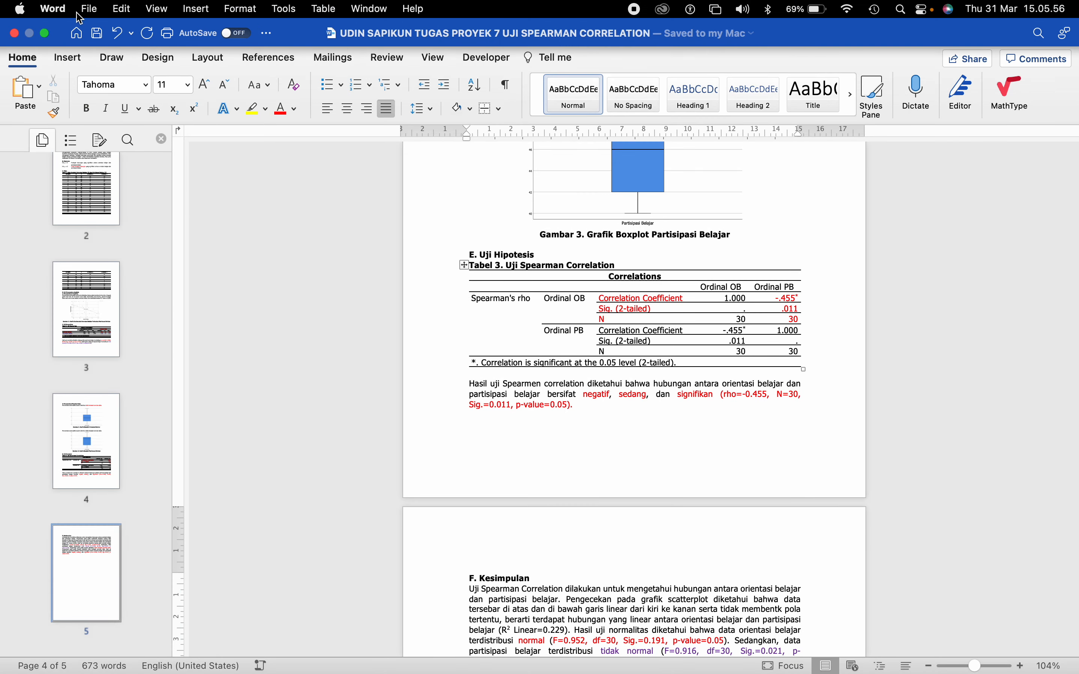
pyautogui.click(89, 9)
pyautogui.click(134, 142)
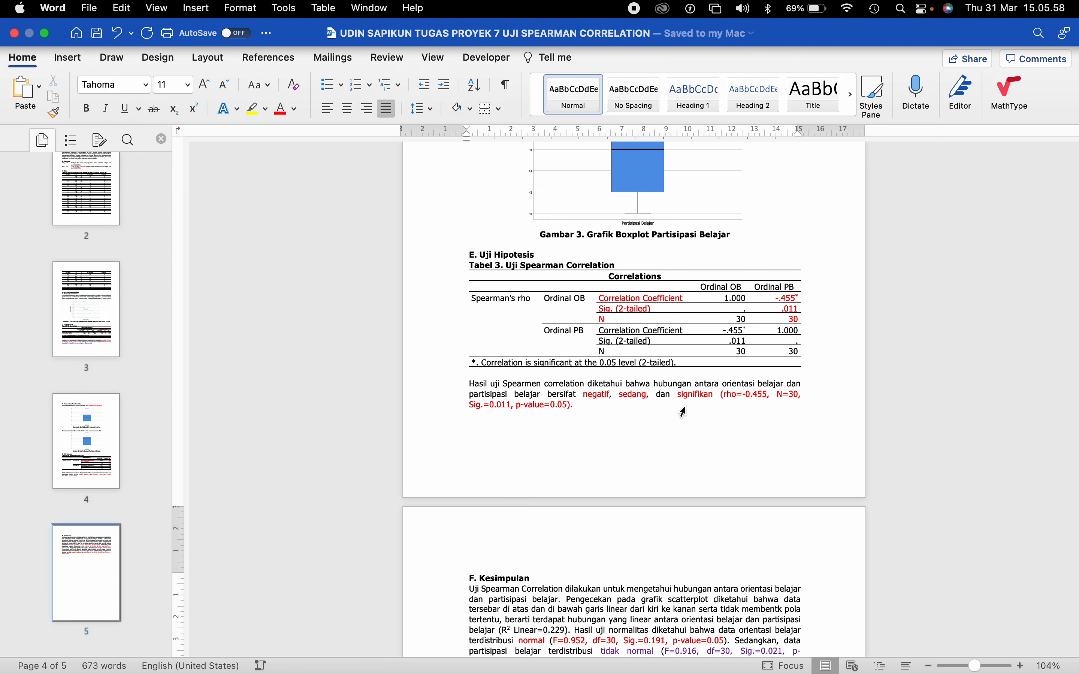
pyautogui.click(640, 461)
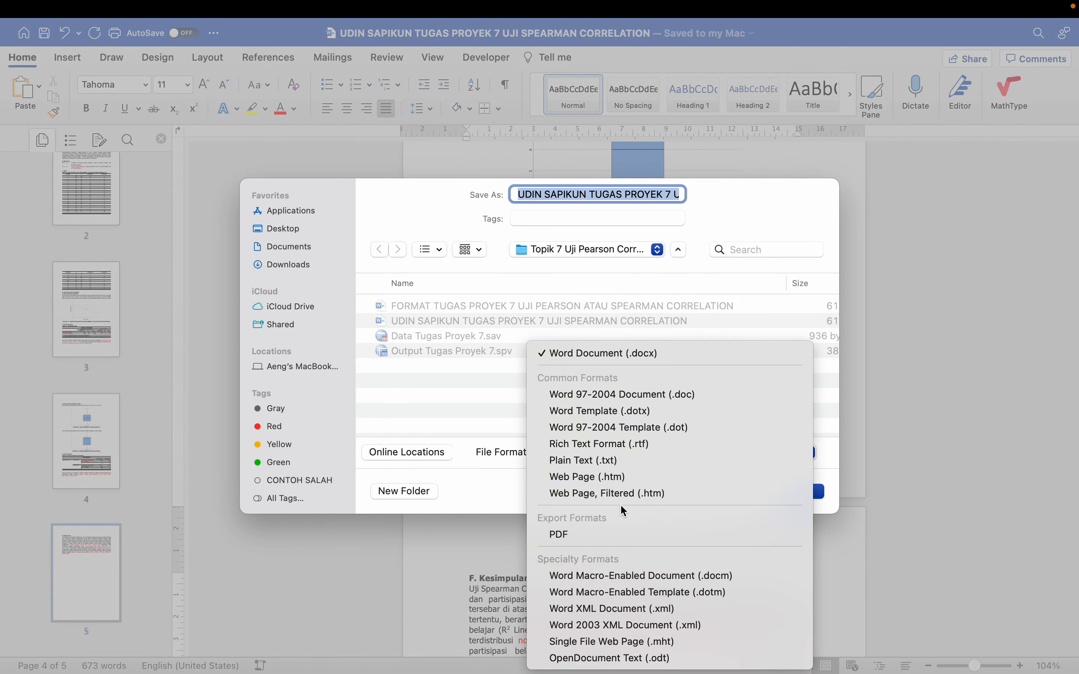
pyautogui.click(588, 533)
pyautogui.click(794, 491)
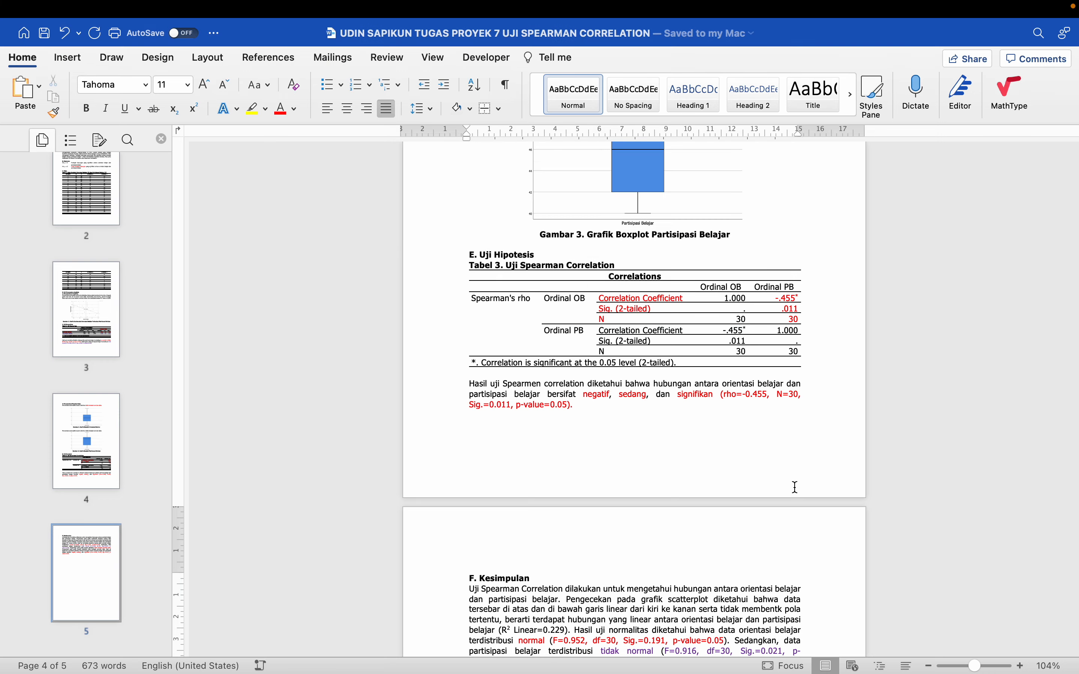
# Switch to Chrome, search Google for "convert word to pdf", view Smallpdf's Word-to-PDF converter page and close it
pyautogui.hotkey('ctrl', 'Left')
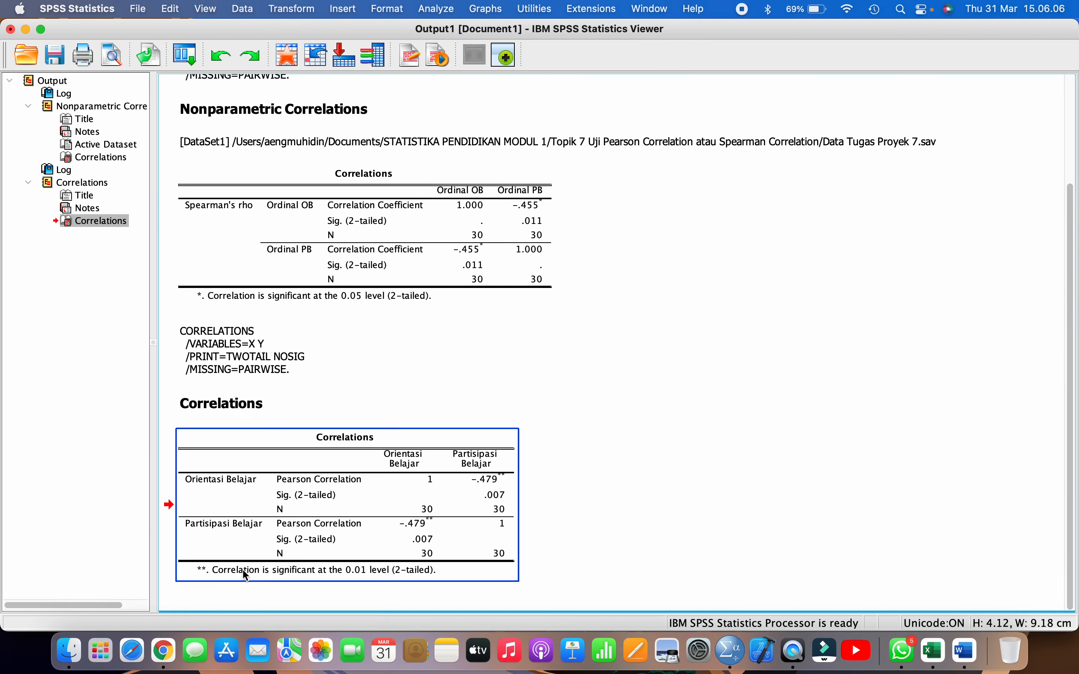
pyautogui.click(163, 652)
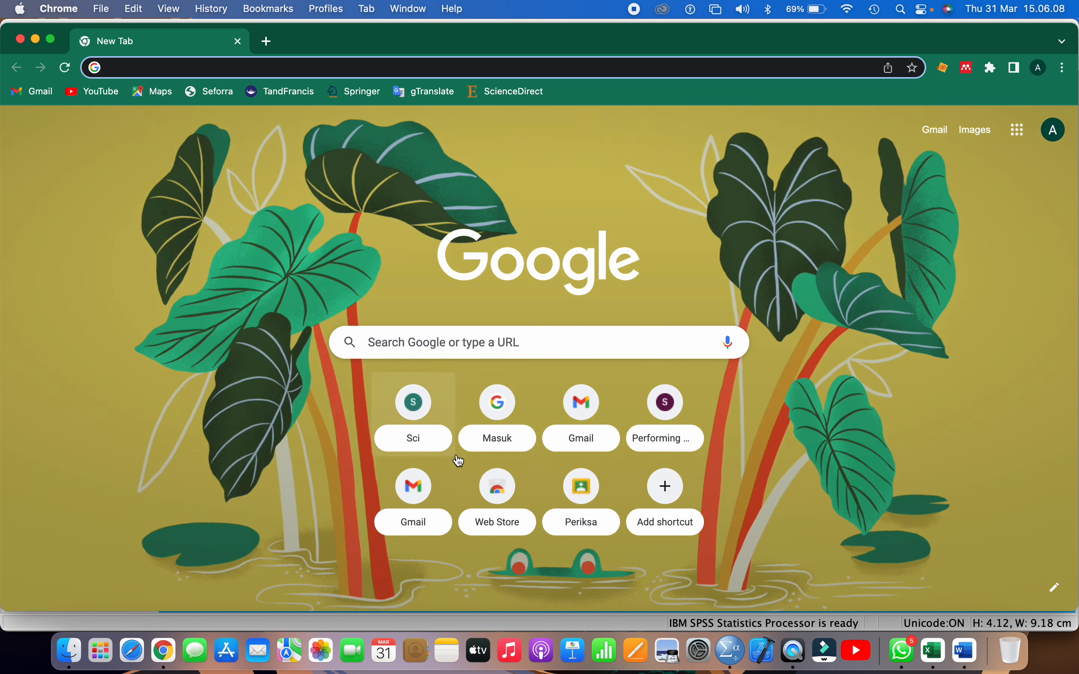
pyautogui.click(418, 343)
pyautogui.write('CONVERT')
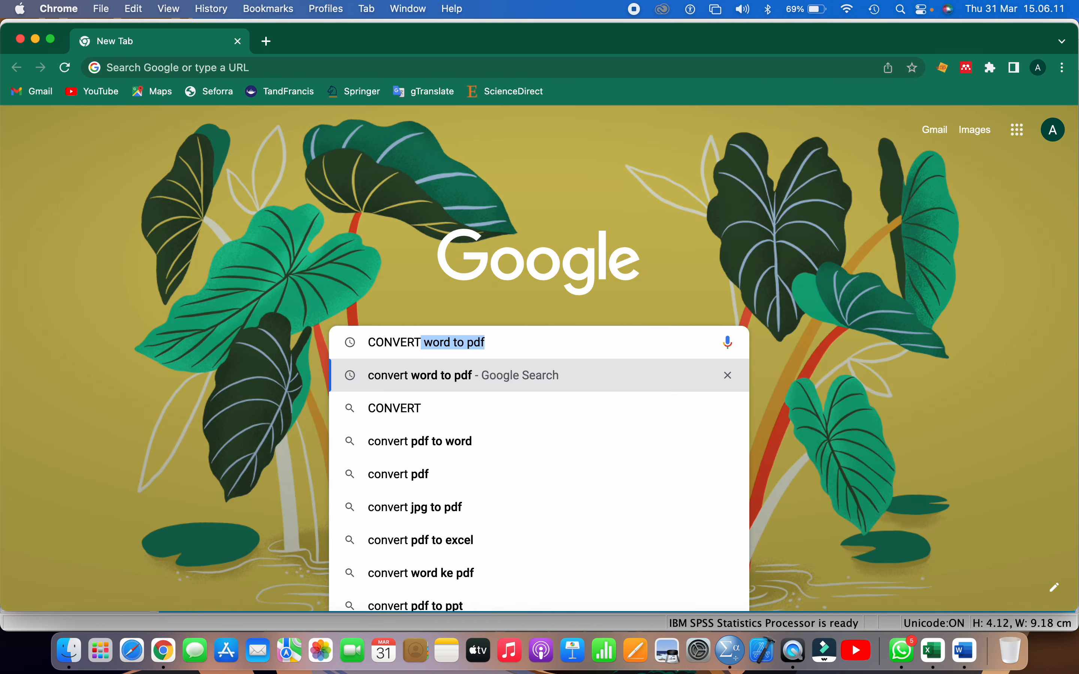
pyautogui.press('Return')
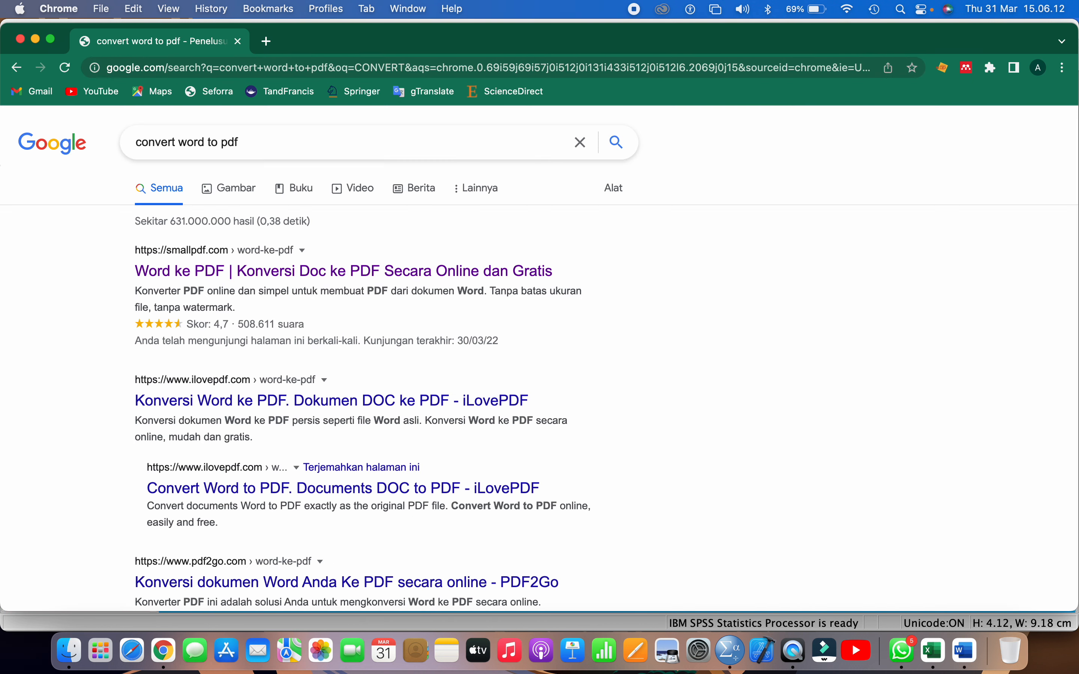
pyautogui.click(235, 272)
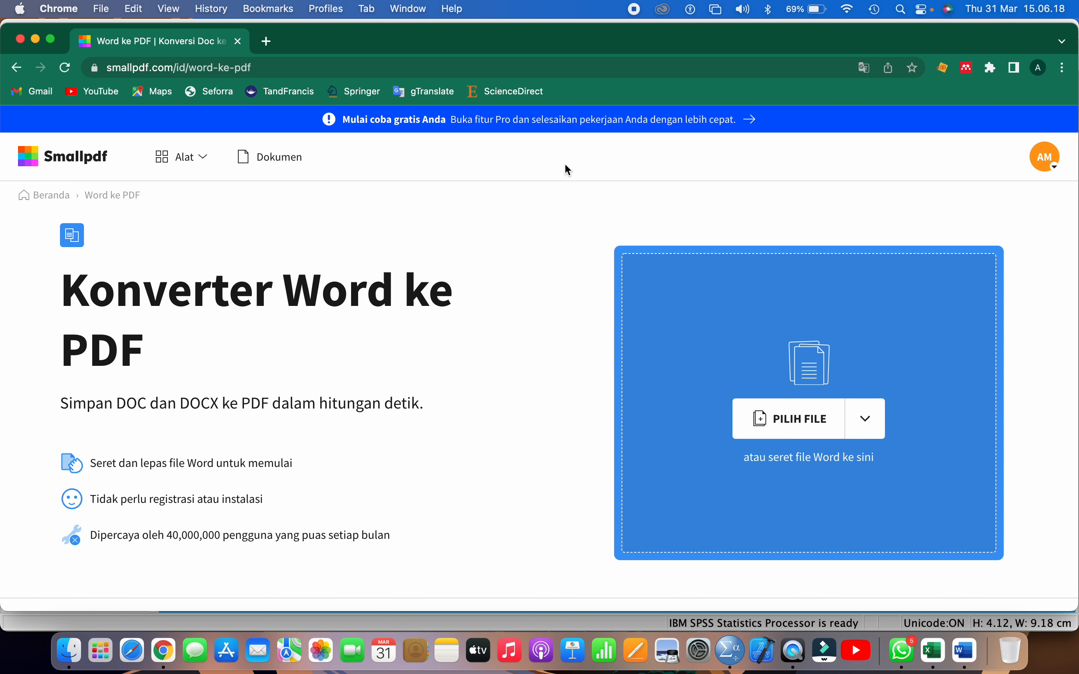
pyautogui.click(239, 42)
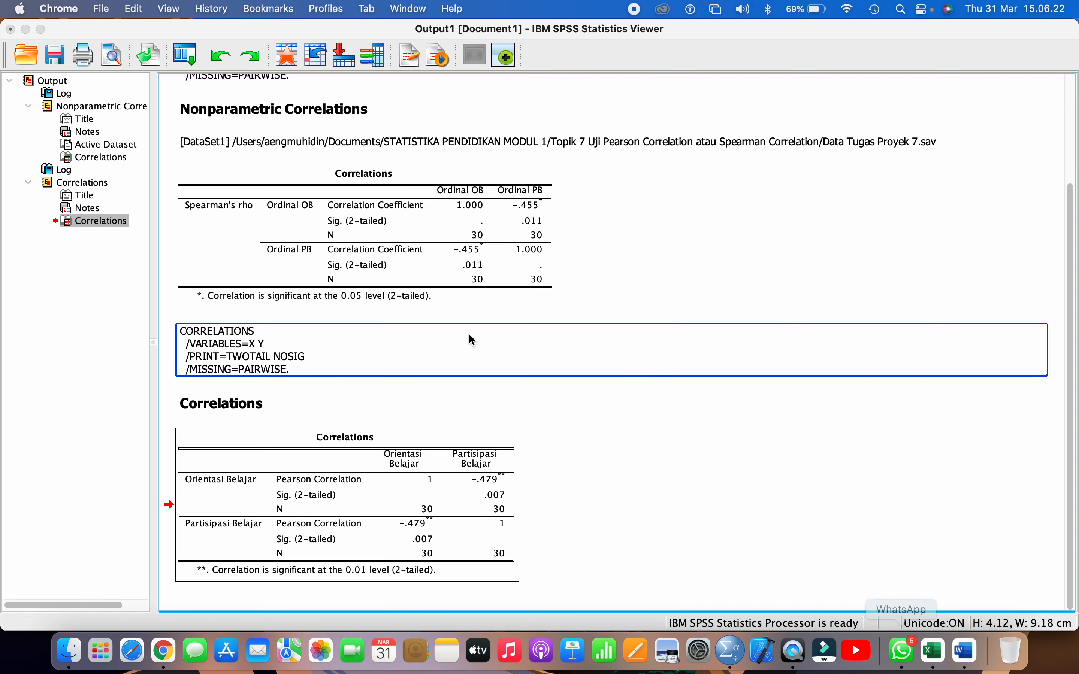
# Save the SPSS Statistics Viewer output as "Output Uji Pearson Correlation_Simulasi" in Viewer Files format in the Topik 7 folder
pyautogui.scroll(3, 328, 201)
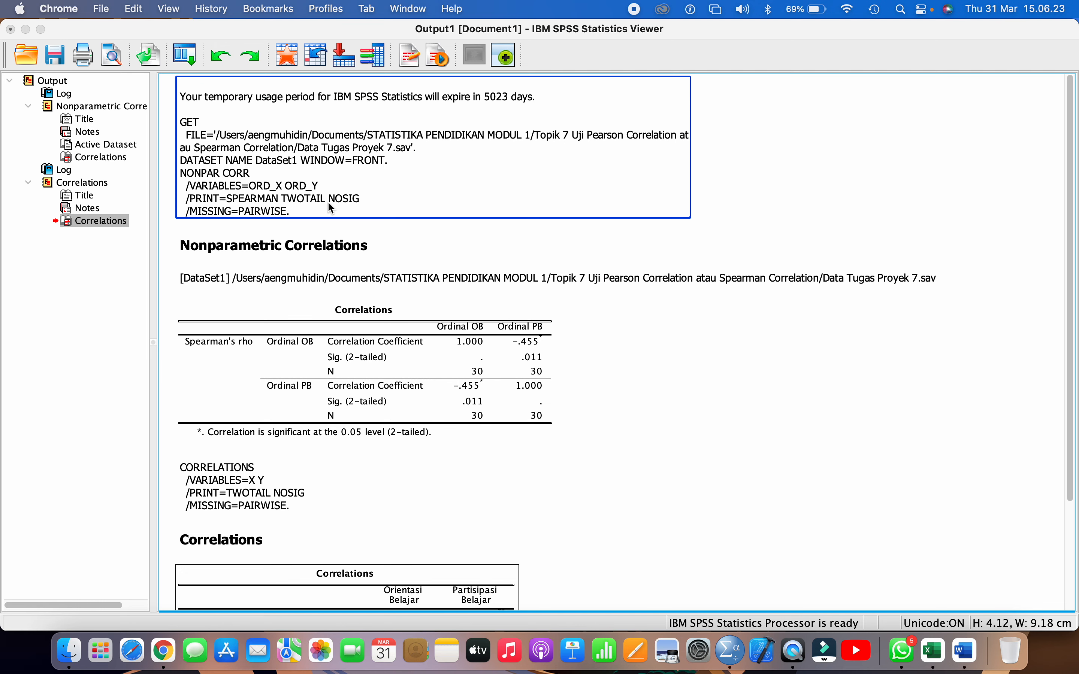
pyautogui.click(57, 55)
pyautogui.click(57, 56)
pyautogui.write('Output')
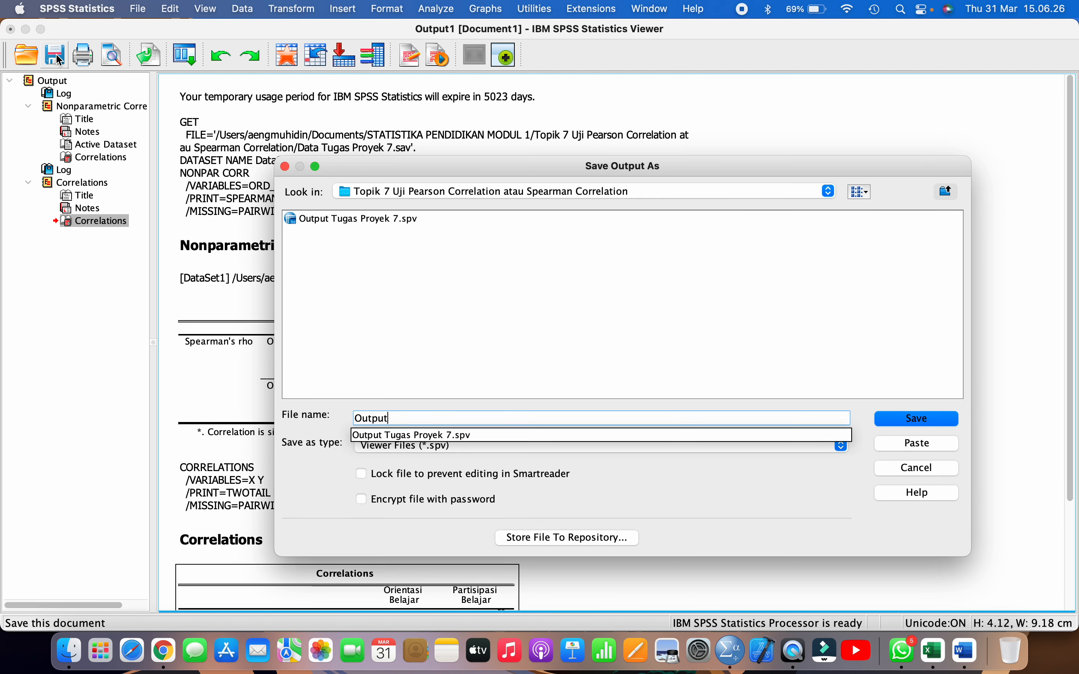
pyautogui.write(' UJI SPEARM')
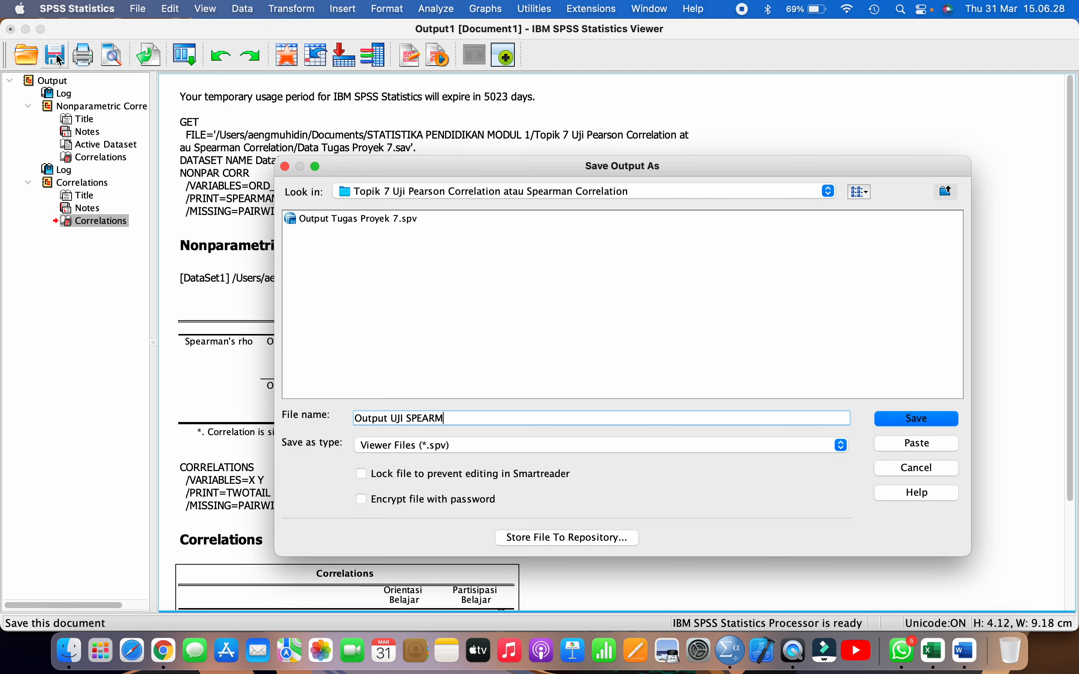
pyautogui.write('AN CORRELATI')
pyautogui.press('BackSpace')
pyautogui.press('BackSpace')
pyautogui.press('BackSpace')
pyautogui.press('BackSpace')
pyautogui.press('BackSpace')
pyautogui.press('BackSpace')
pyautogui.press('BackSpace')
pyautogui.press('BackSpace')
pyautogui.press('BackSpace')
pyautogui.press('BackSpace')
pyautogui.press('BackSpace')
pyautogui.press('BackSpace')
pyautogui.press('BackSpace')
pyautogui.press('BackSpace')
pyautogui.press('BackSpace')
pyautogui.press('BackSpace')
pyautogui.press('BackSpace')
pyautogui.press('BackSpace')
pyautogui.write('S')
pyautogui.press('BackSpace')
pyautogui.write('Pearson Correlation_S')
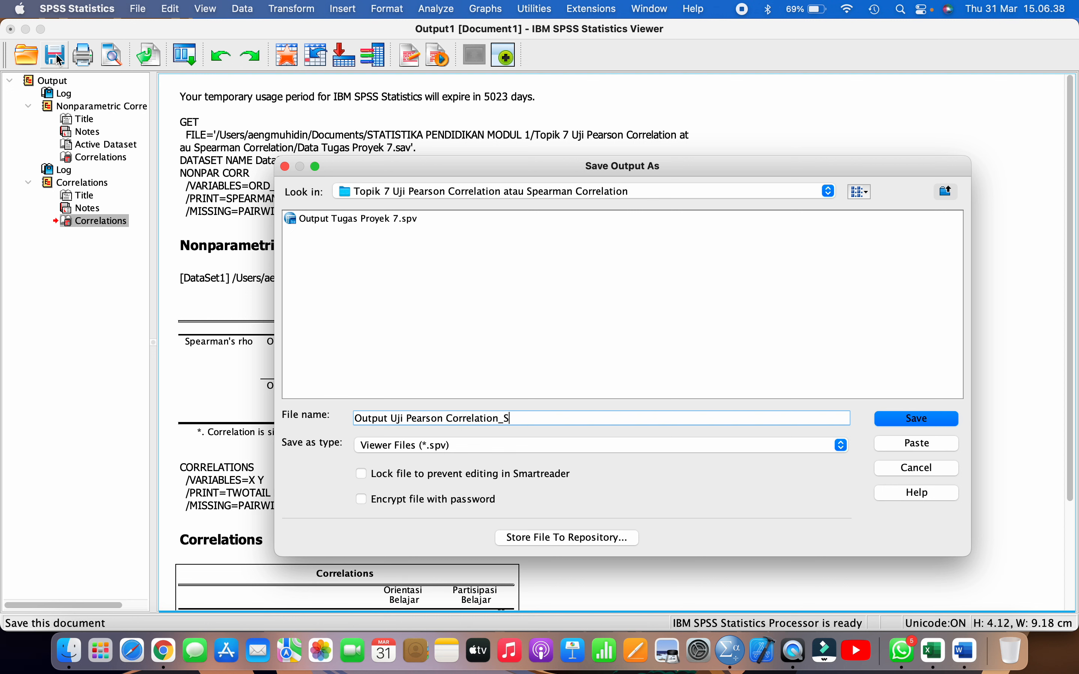
pyautogui.write('imulasi')
pyautogui.press('Return')
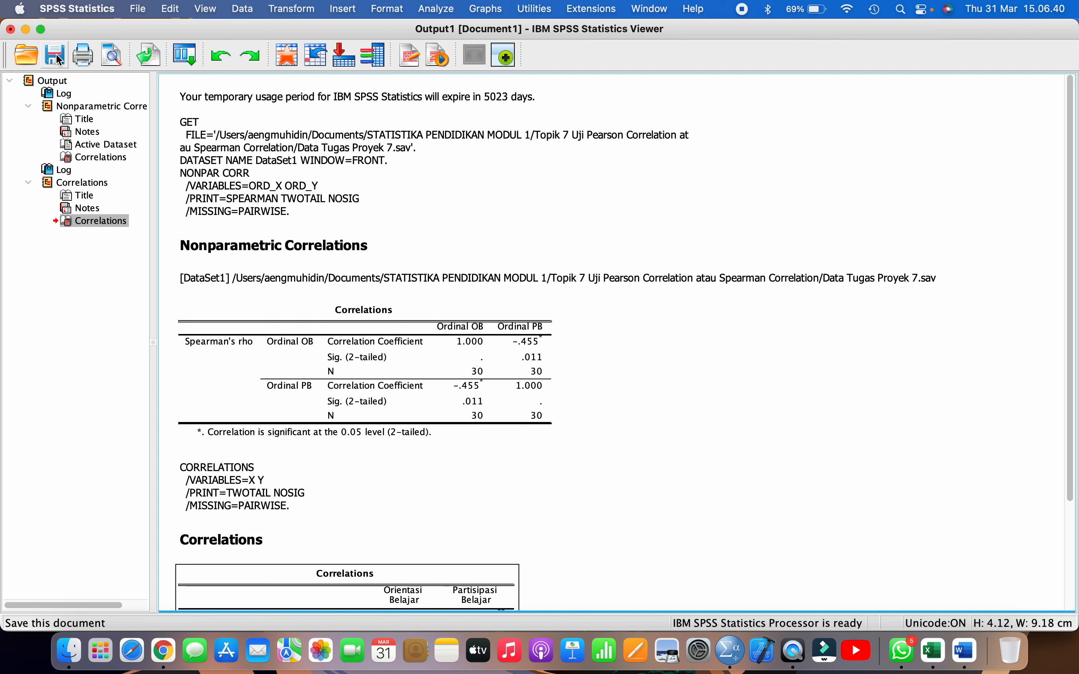
# Close the SPSS output viewer window and switch to the Spearman correlation report in Word
pyautogui.click(11, 29)
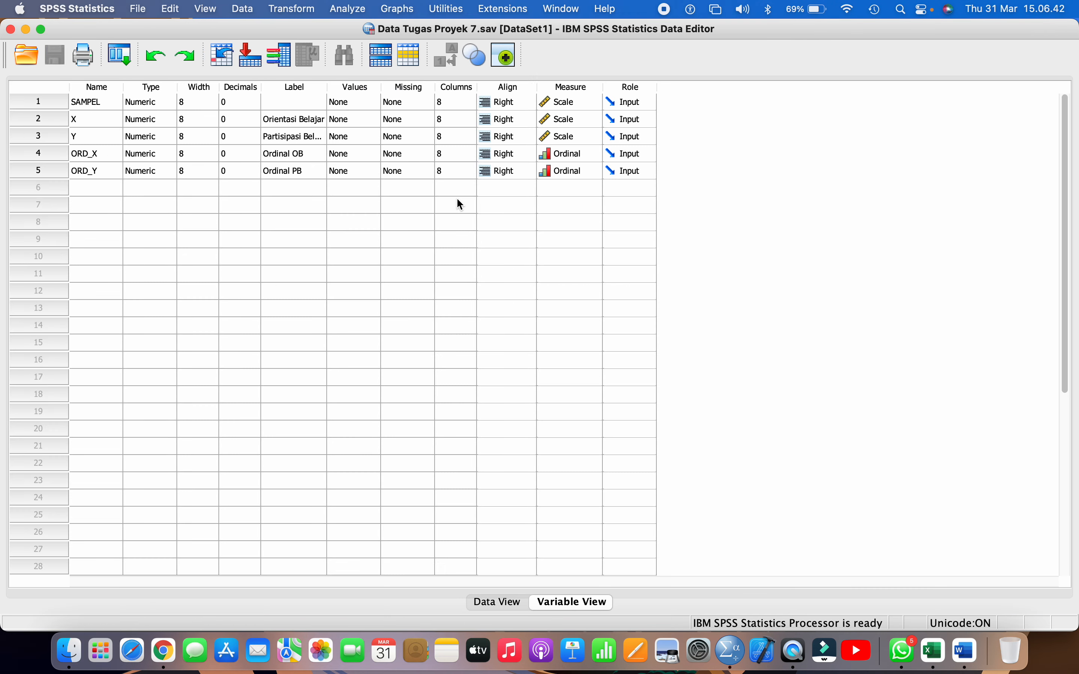
pyautogui.click(965, 652)
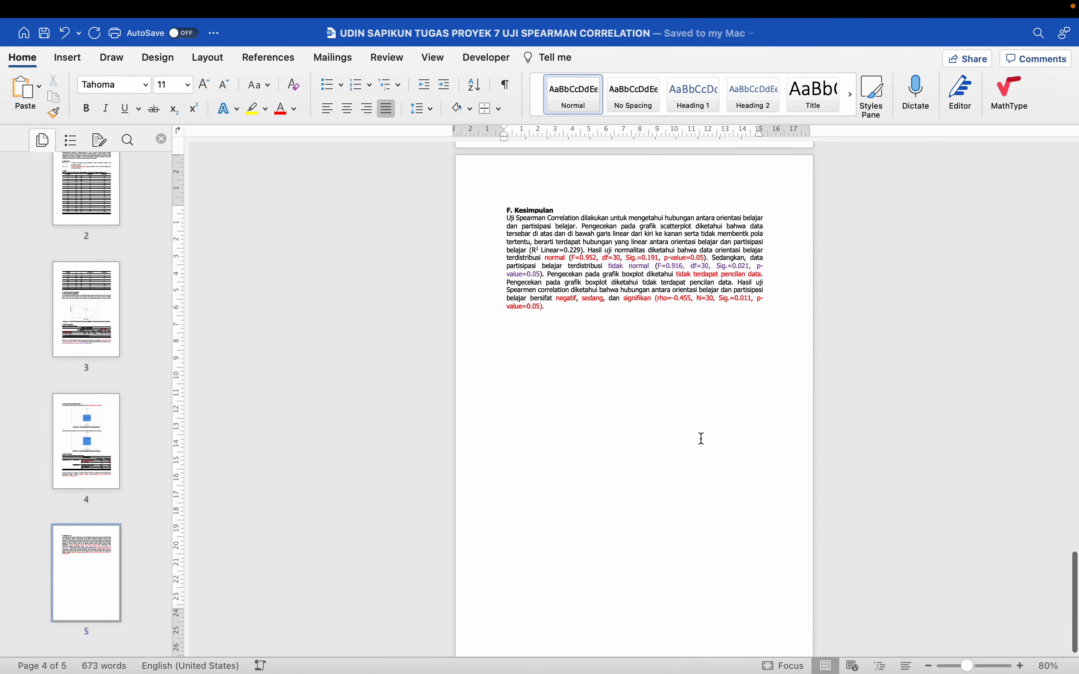
# Go back to the start of the report and examine the Kasus, Hipotesis and Data sections
pyautogui.scroll(20, 702, 439)
pyautogui.scroll(7, 702, 437)
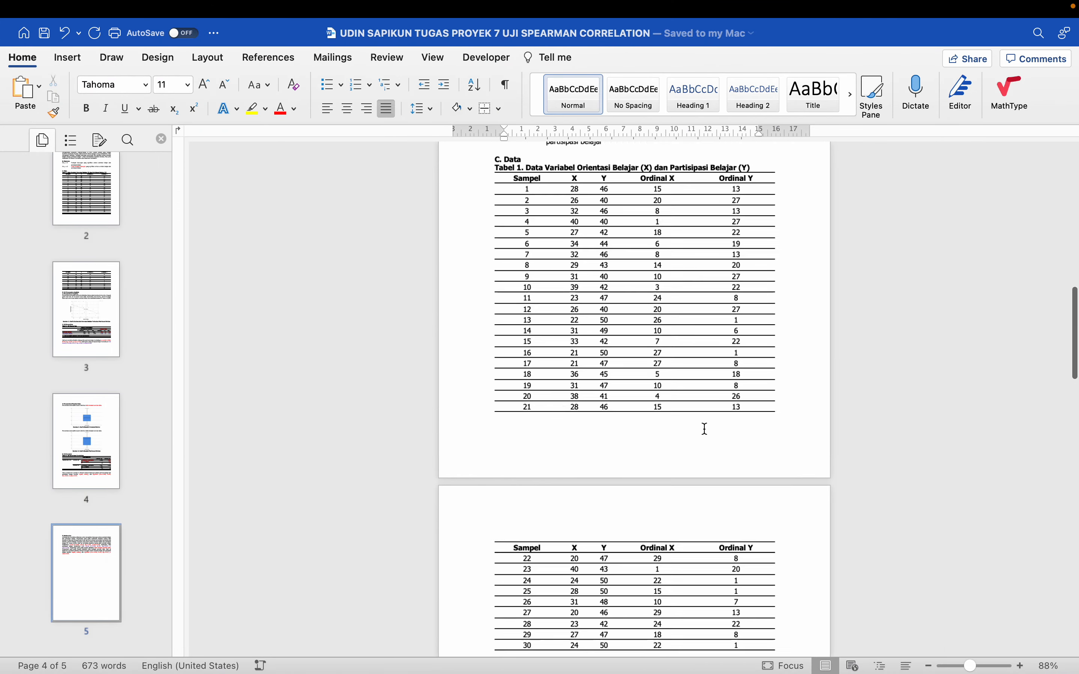
pyautogui.scroll(10, 704, 429)
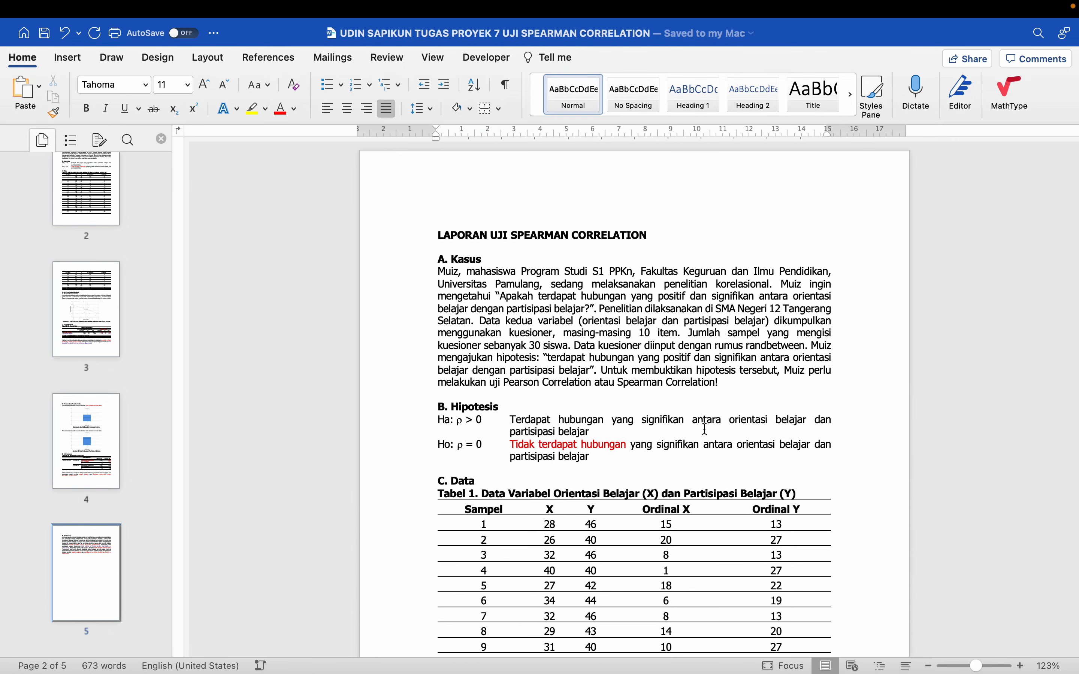
pyautogui.scroll(3, 705, 429)
pyautogui.scroll(1, 671, 403)
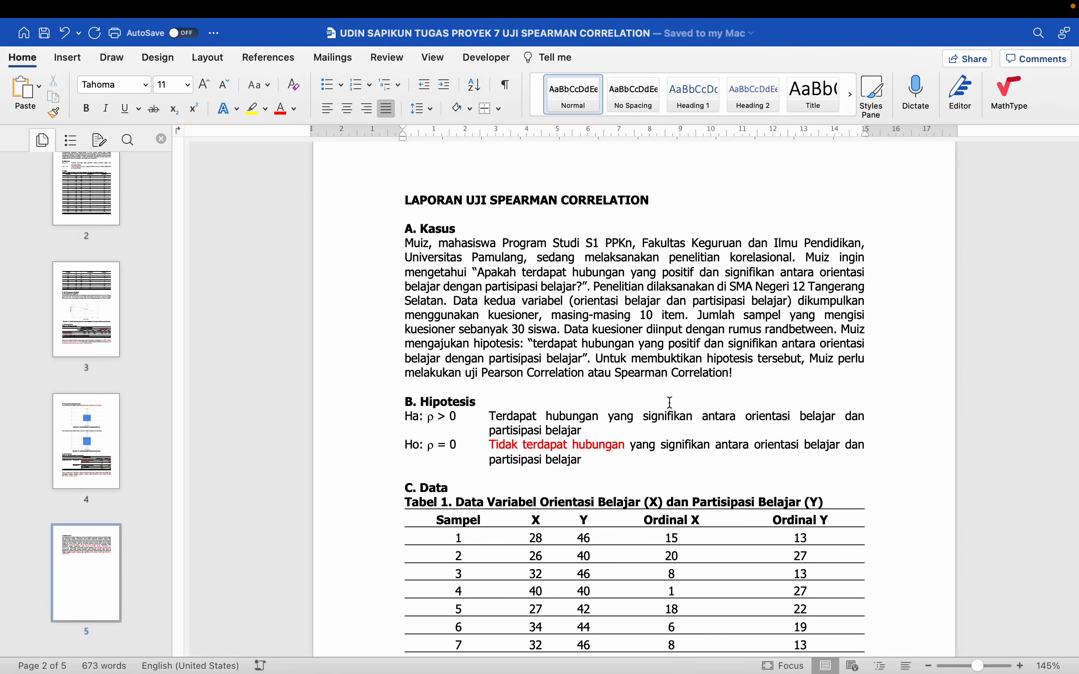
pyautogui.scroll(-1, 668, 400)
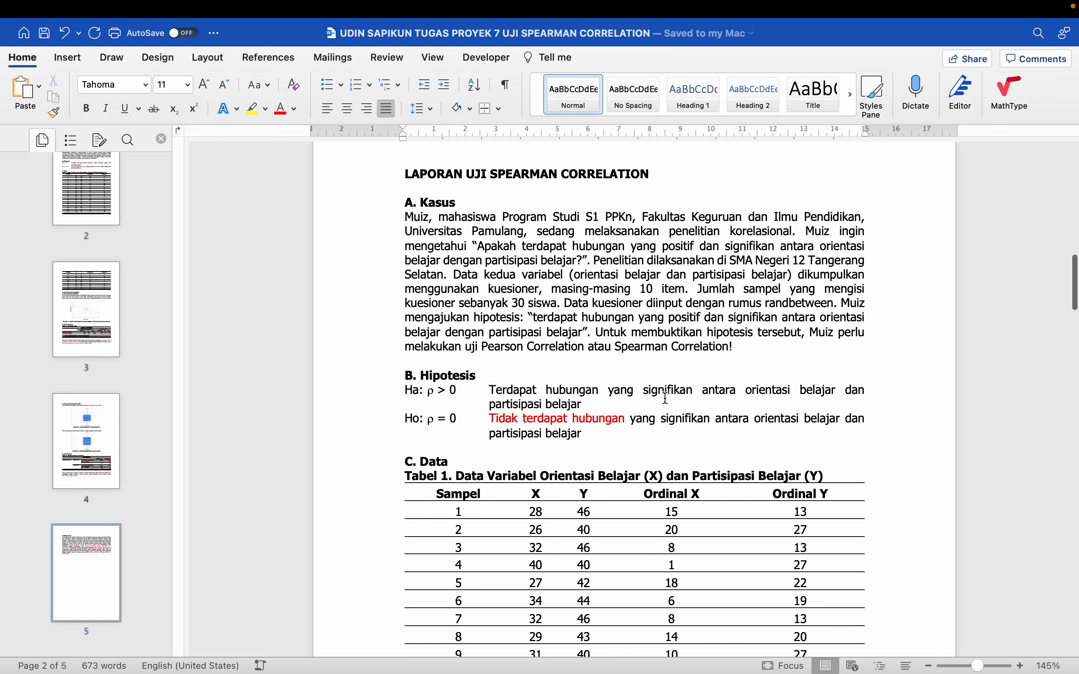
pyautogui.scroll(-5, 667, 398)
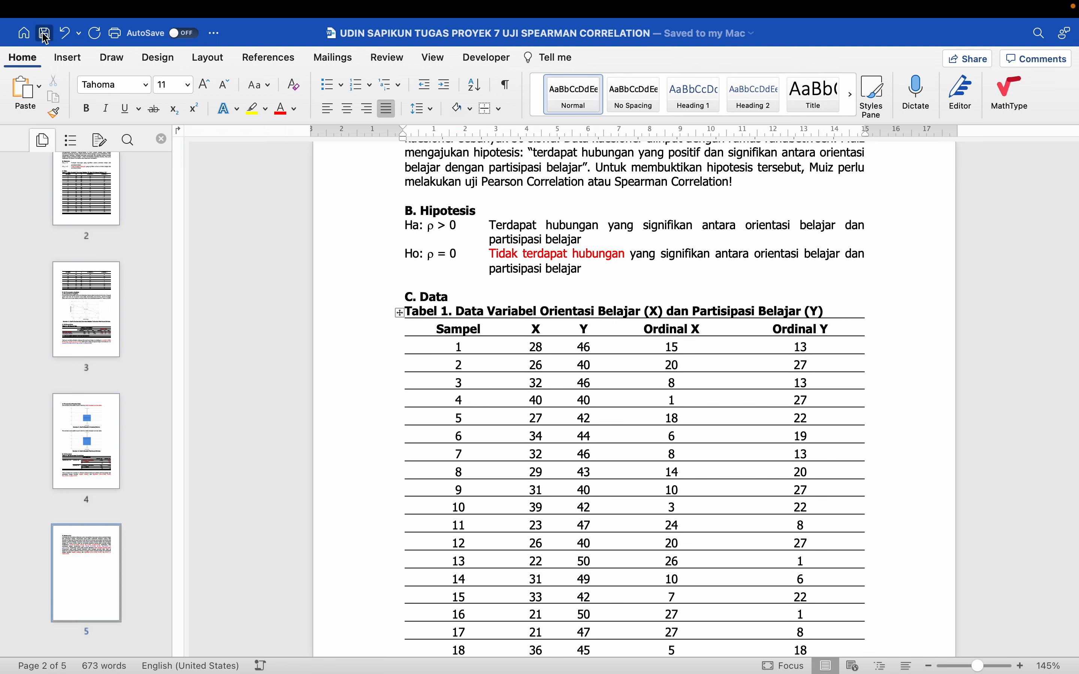
pyautogui.moveTo(19, 6)
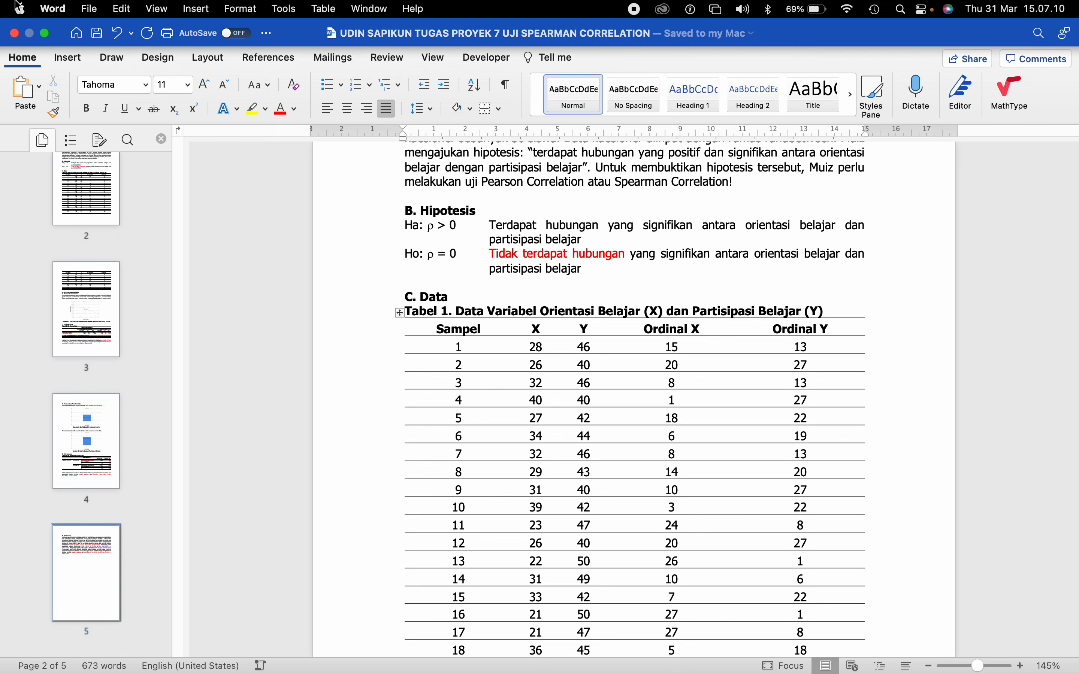
# Read through the rest of the report, from the data table and Uji Persyaratan Analisis to Uji Hipotesis and Kesimpulan
pyautogui.scroll(-15, 435, 376)
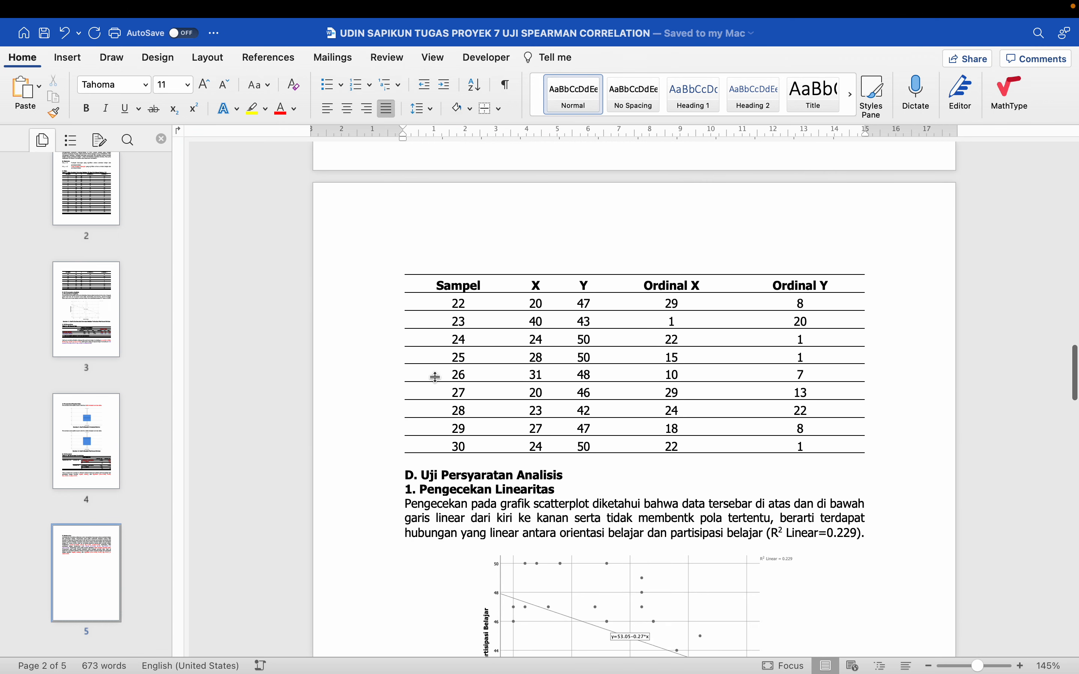
pyautogui.scroll(-10, 435, 377)
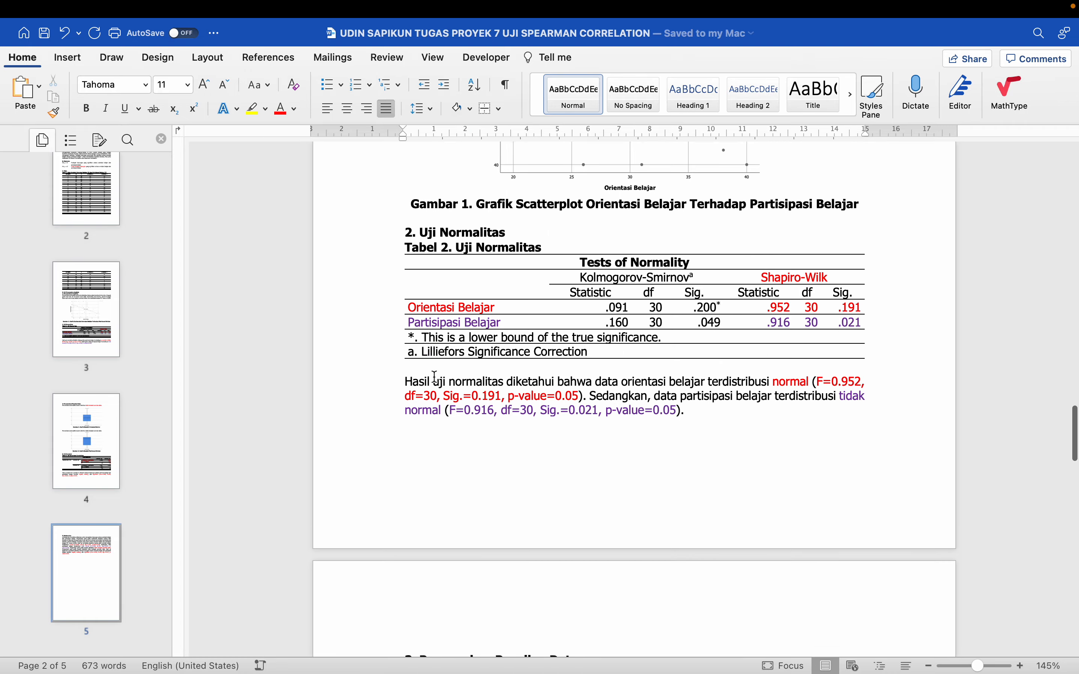
pyautogui.scroll(-8, 435, 377)
pyautogui.scroll(-10, 436, 377)
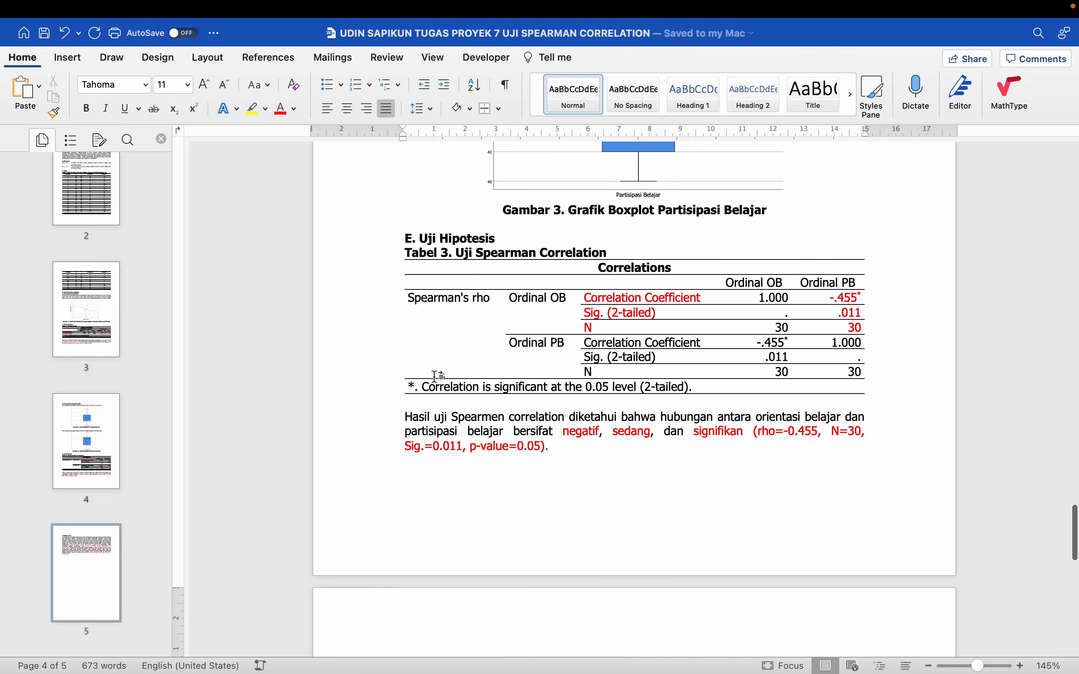
pyautogui.scroll(-8, 436, 377)
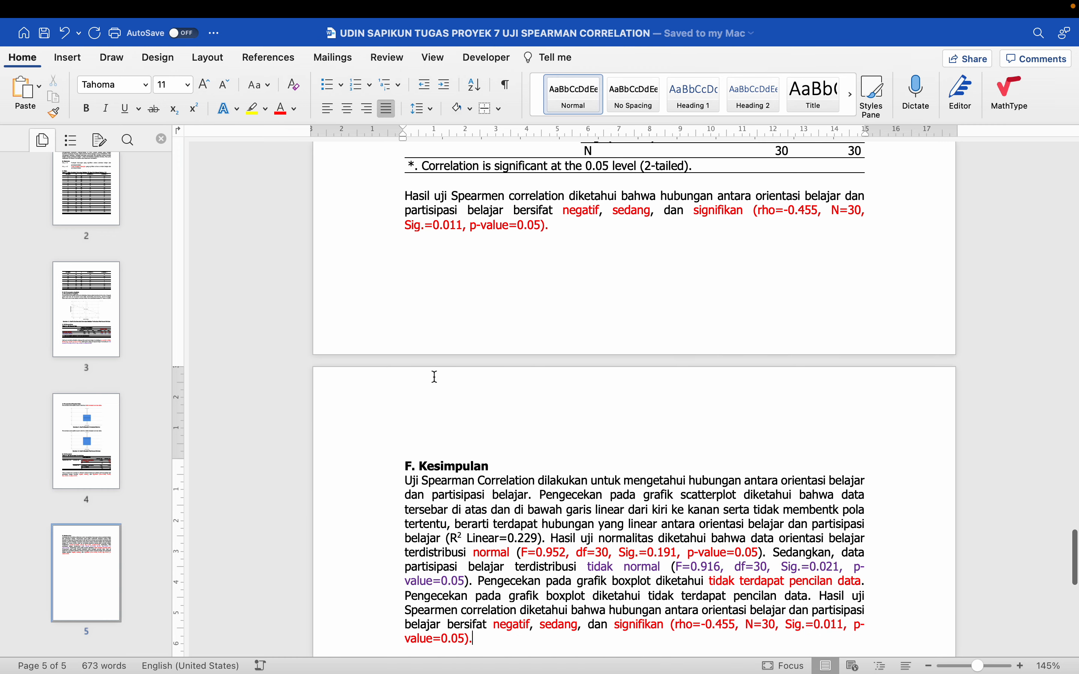
pyautogui.scroll(-6, 436, 377)
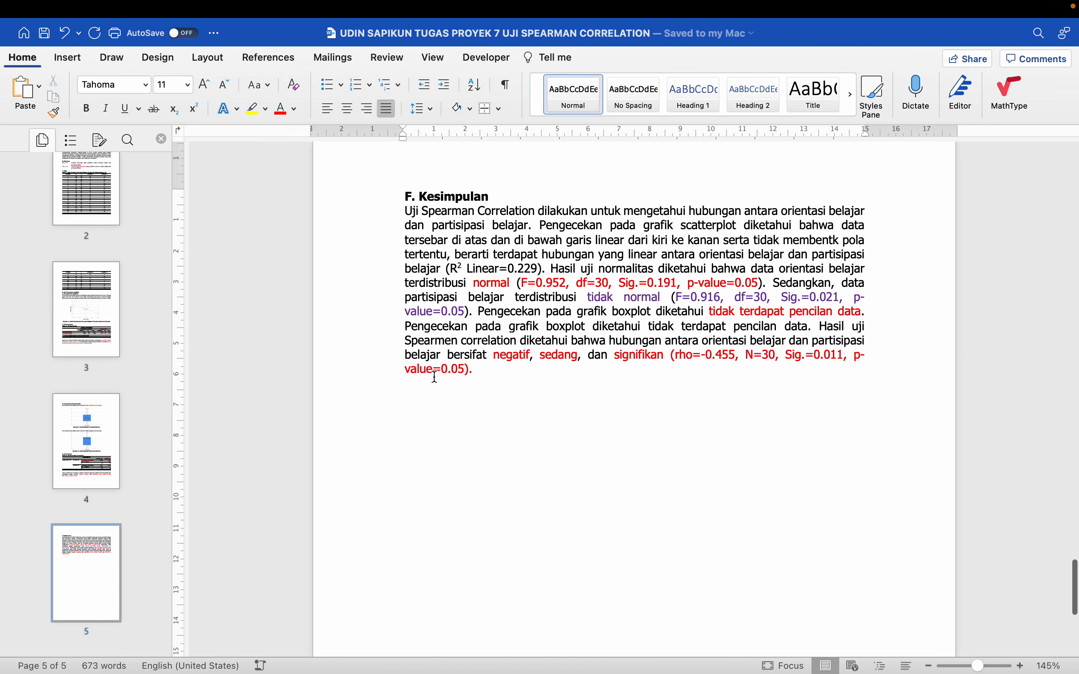
pyautogui.scroll(6, 436, 377)
pyautogui.scroll(-15, 433, 378)
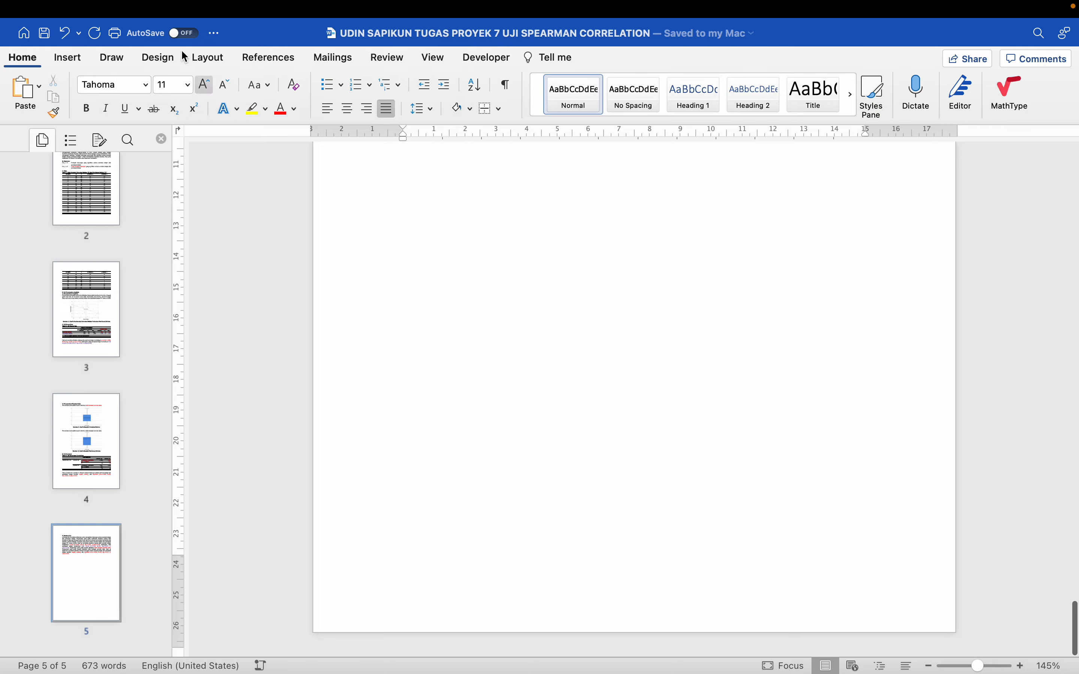
# Close the Spearman correlation report document in Word
pyautogui.moveTo(11, 2)
pyautogui.click(14, 34)
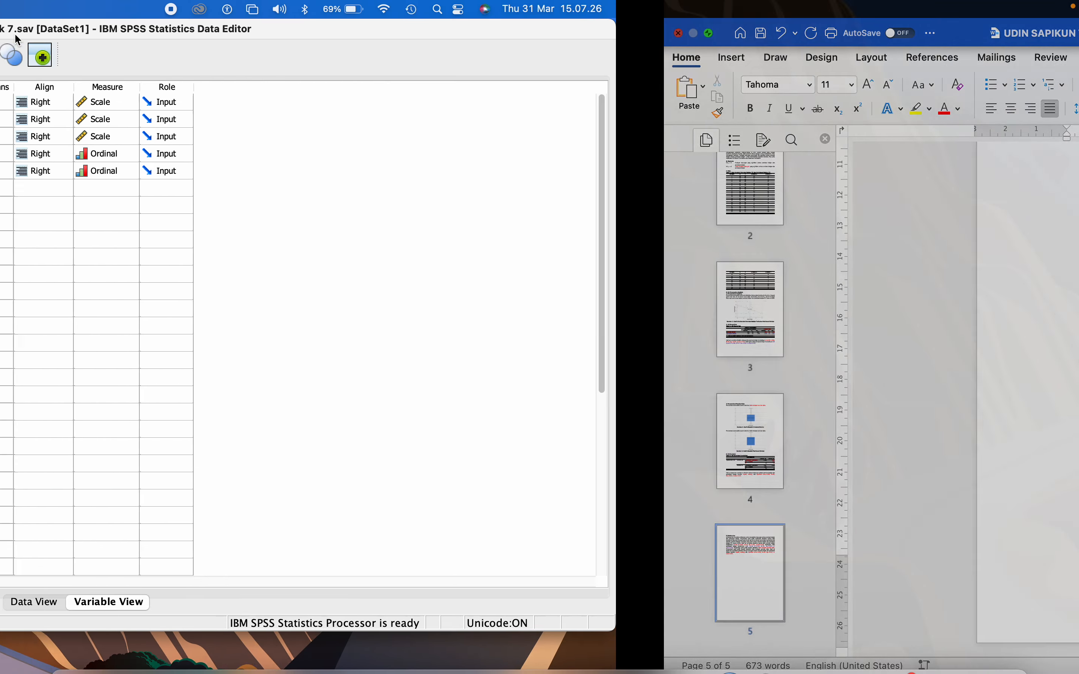